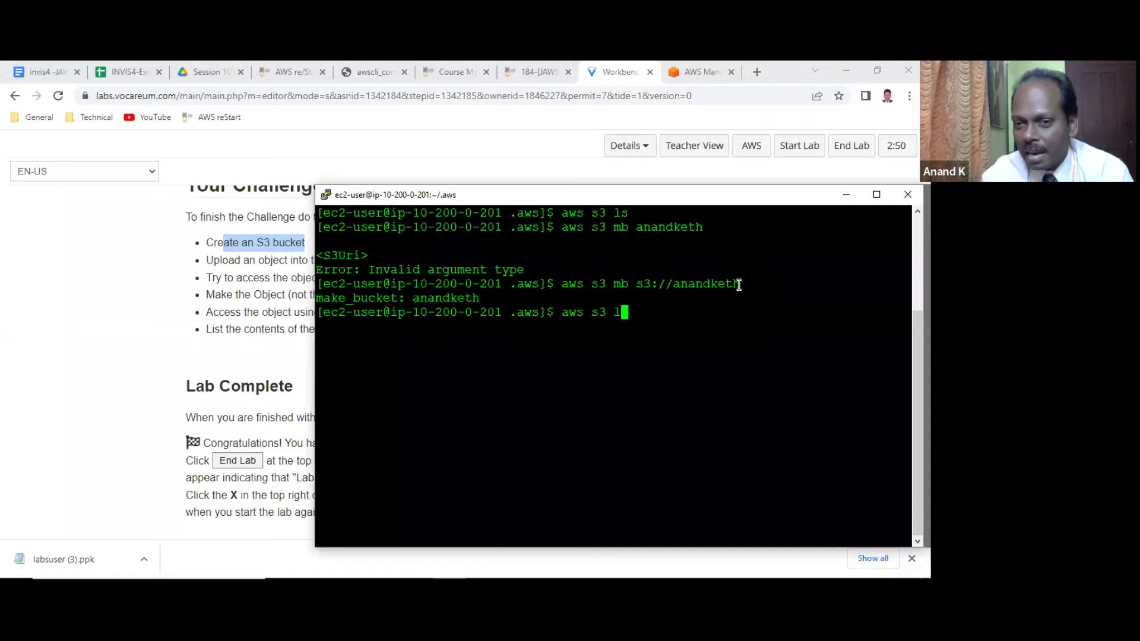
Run 'aws s3 ls' to confirm the anandketh bucket is listed.
key("Return")
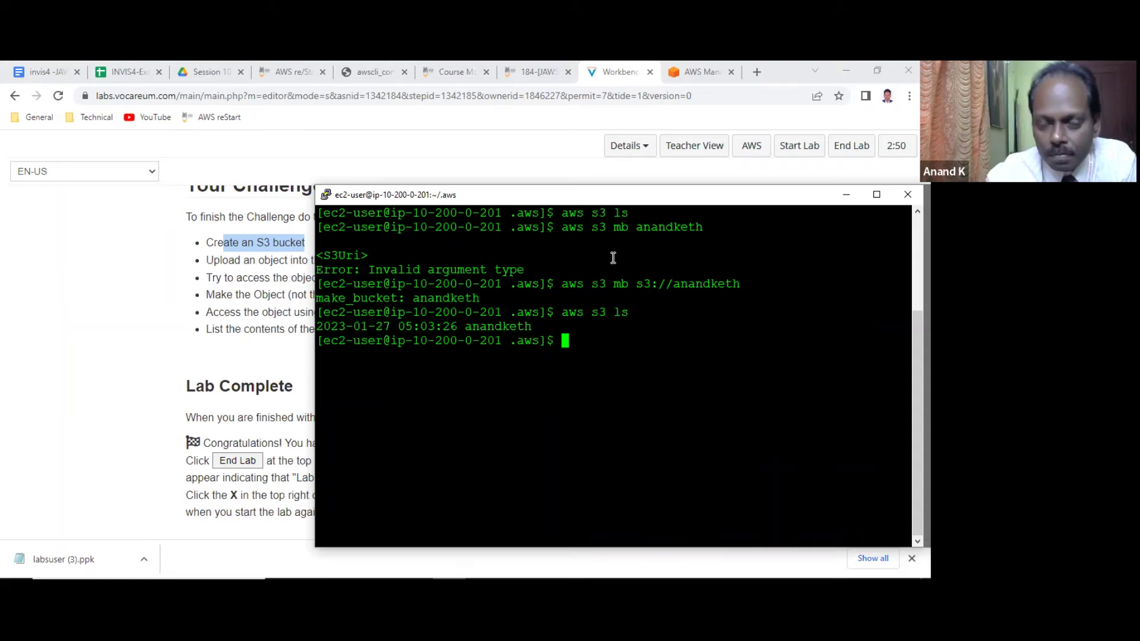
scroll(613, 258, "up", 3)
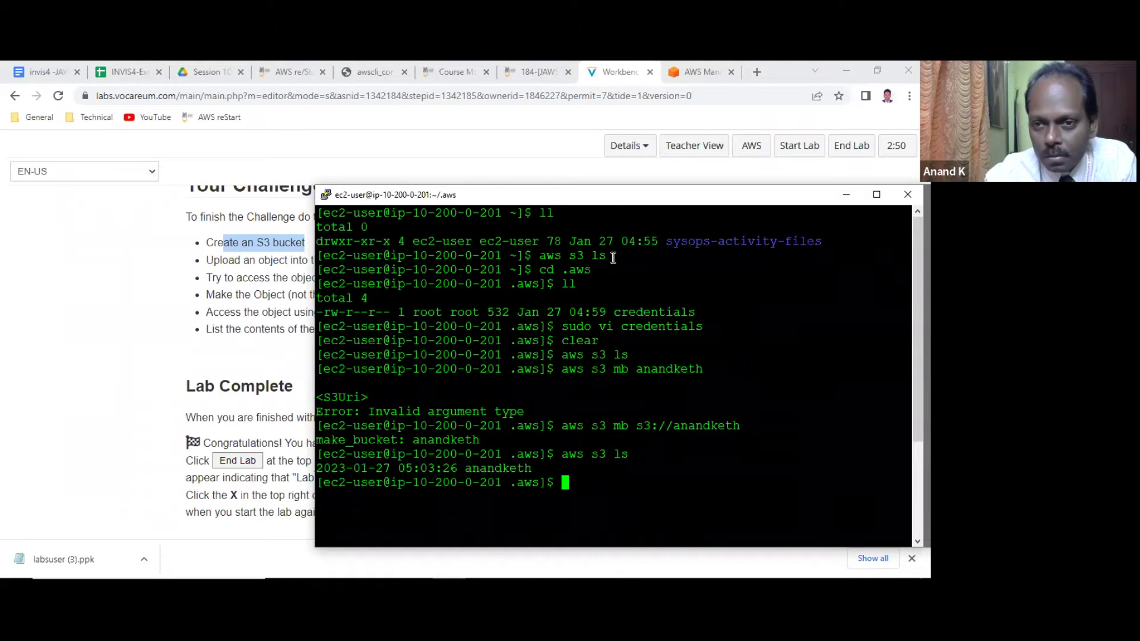
scroll(611, 257, "down", 3)
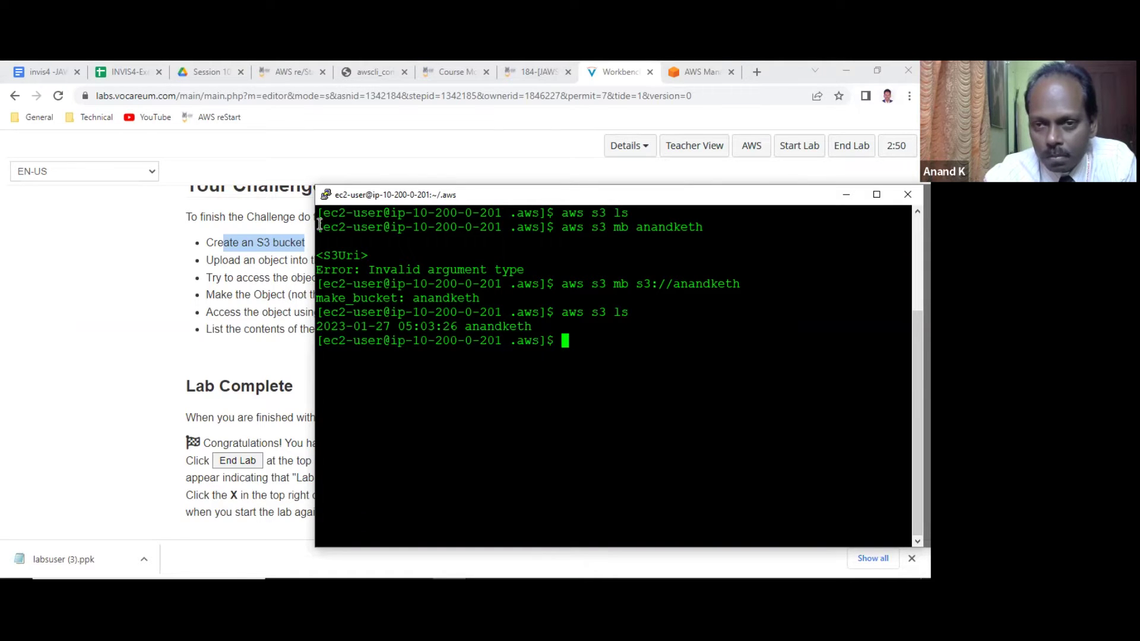
Copy the make-bucket and bucket-listing output lines for the notes document.
left_click_drag(318, 285, 567, 341)
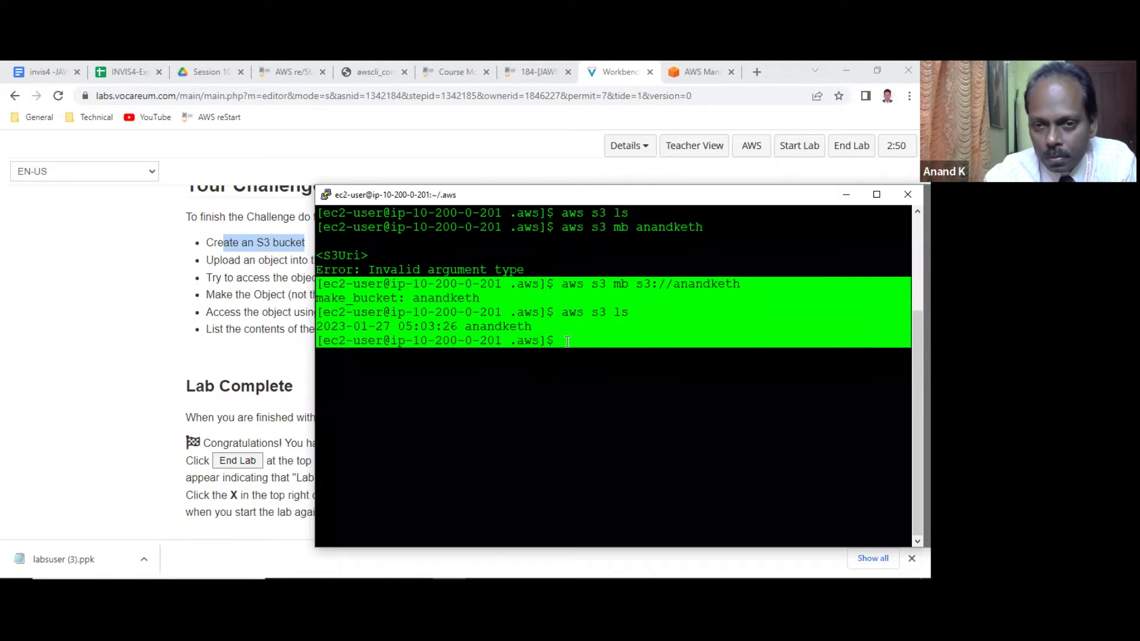
left_click(561, 289)
left_click(35, 72)
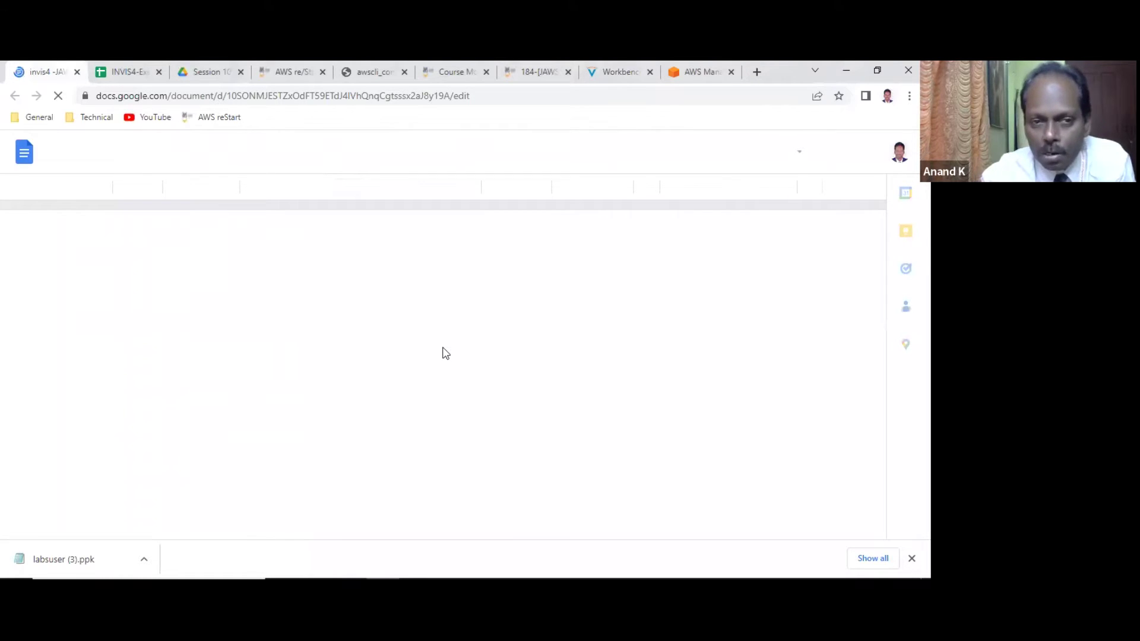
Set the five pasted terminal lines to Courier New.
left_click(123, 259)
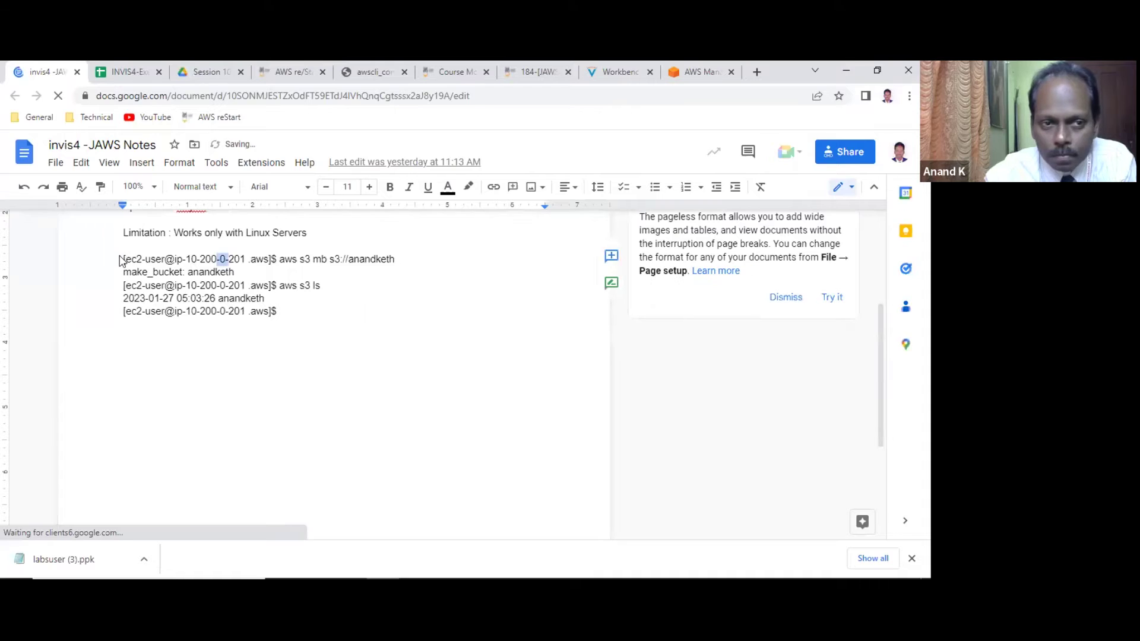
left_click(259, 321, "shift")
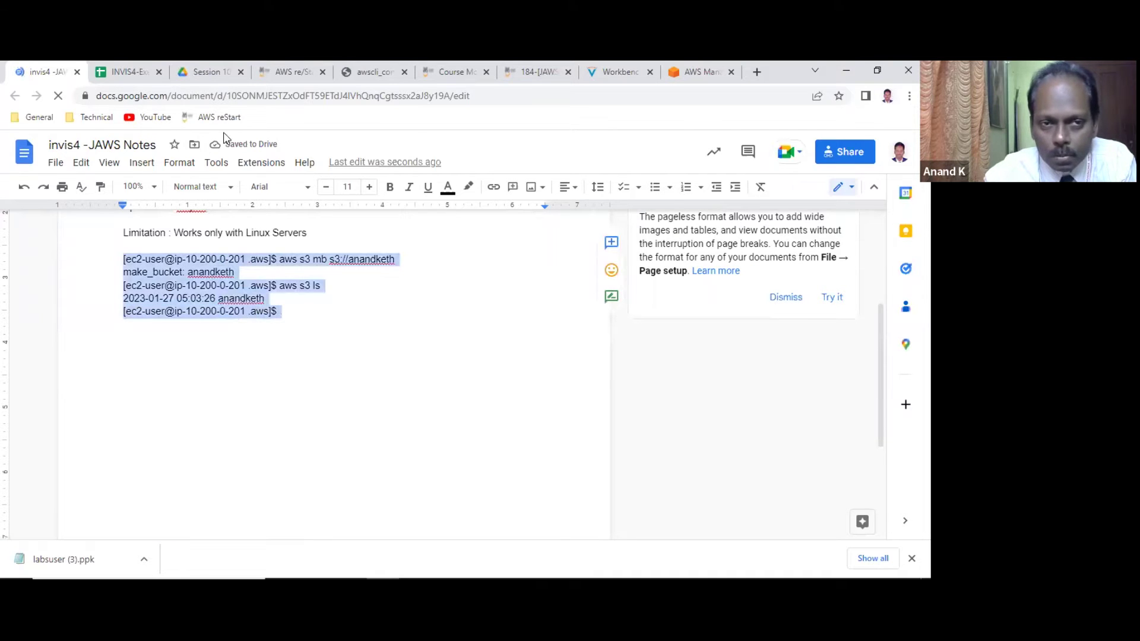
left_click(231, 188)
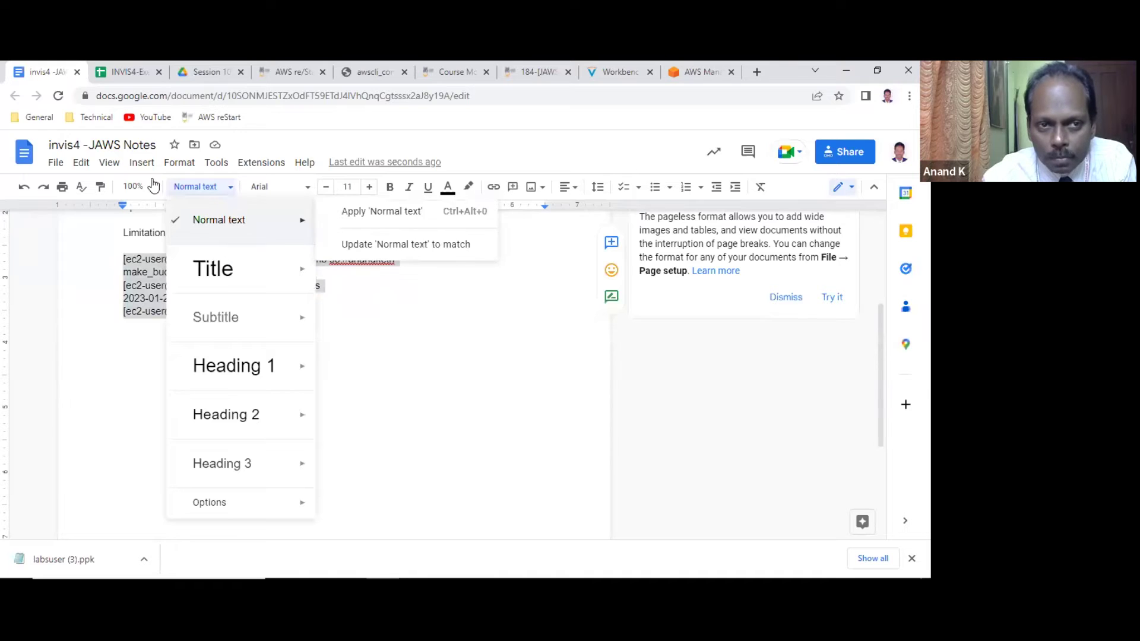
left_click(308, 187)
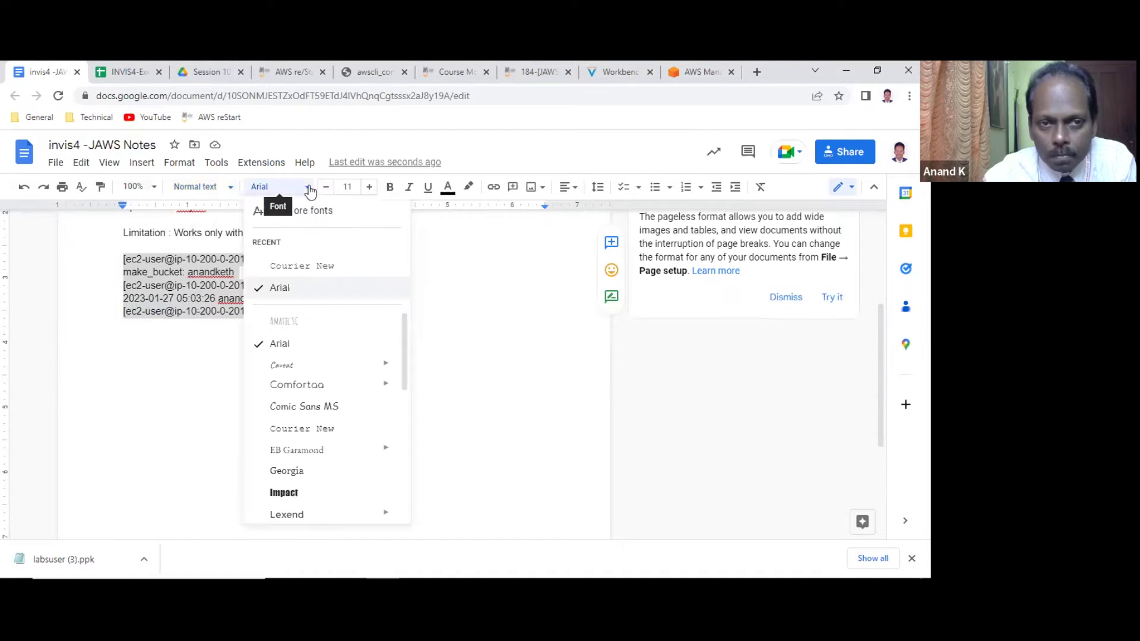
left_click(295, 265)
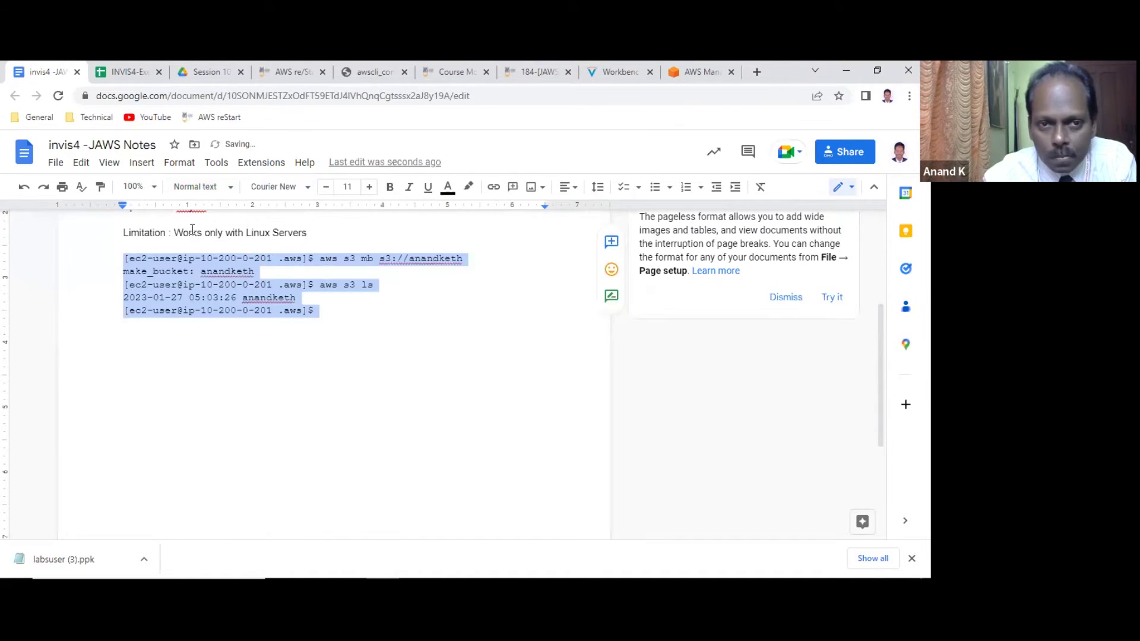
Zoom the page to Fit, hide the comments margin, and select the bucket name anandketh.
left_click(139, 187)
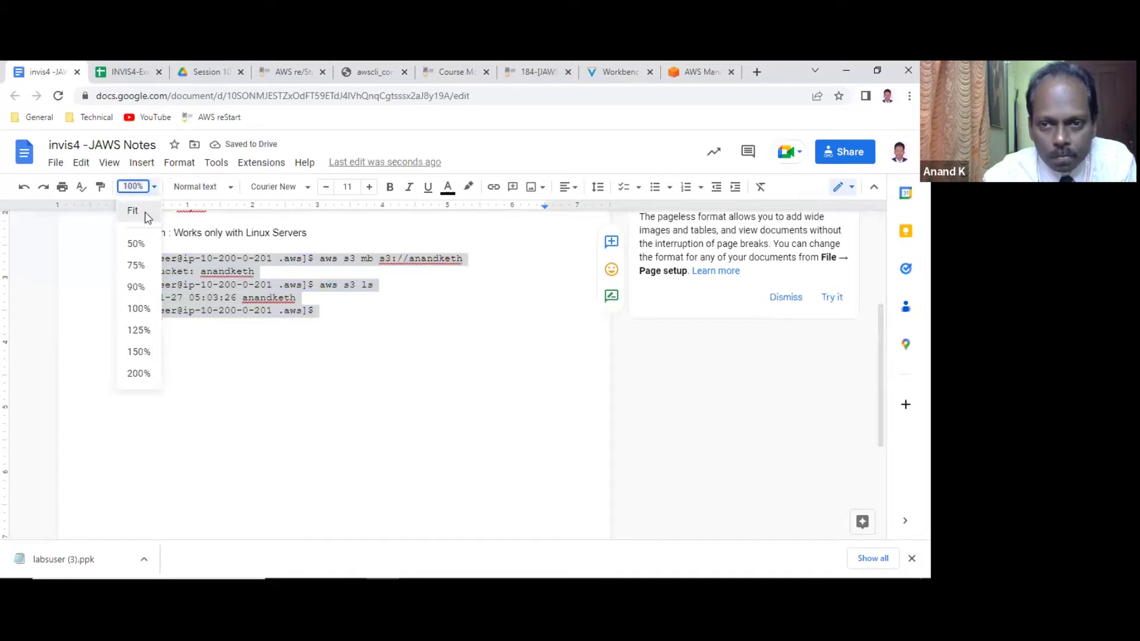
left_click(147, 212)
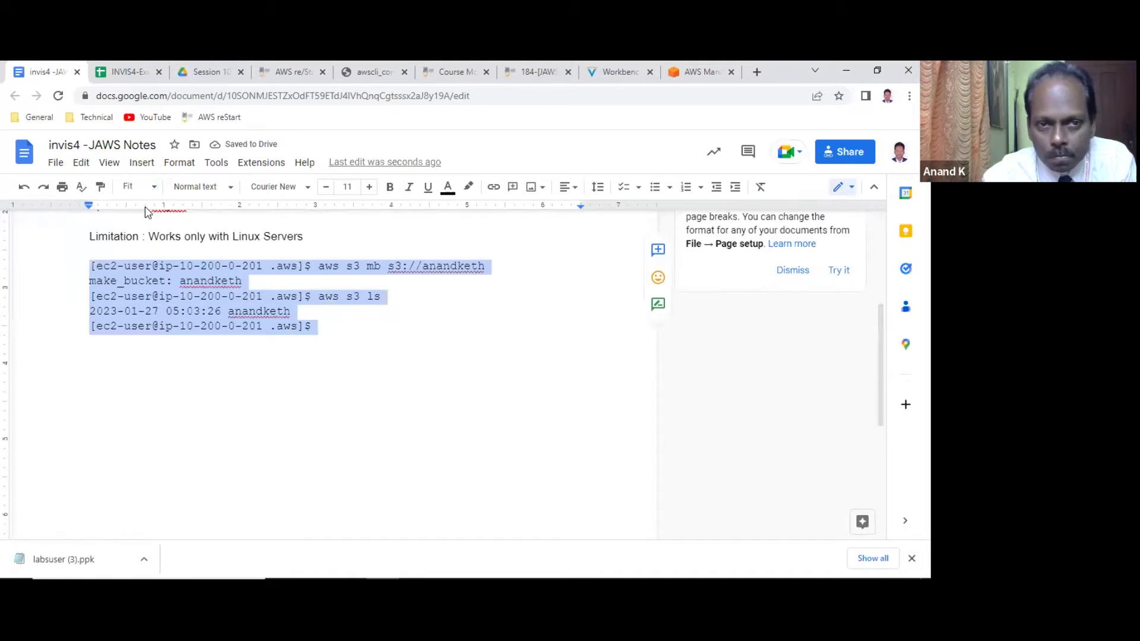
left_click(122, 165)
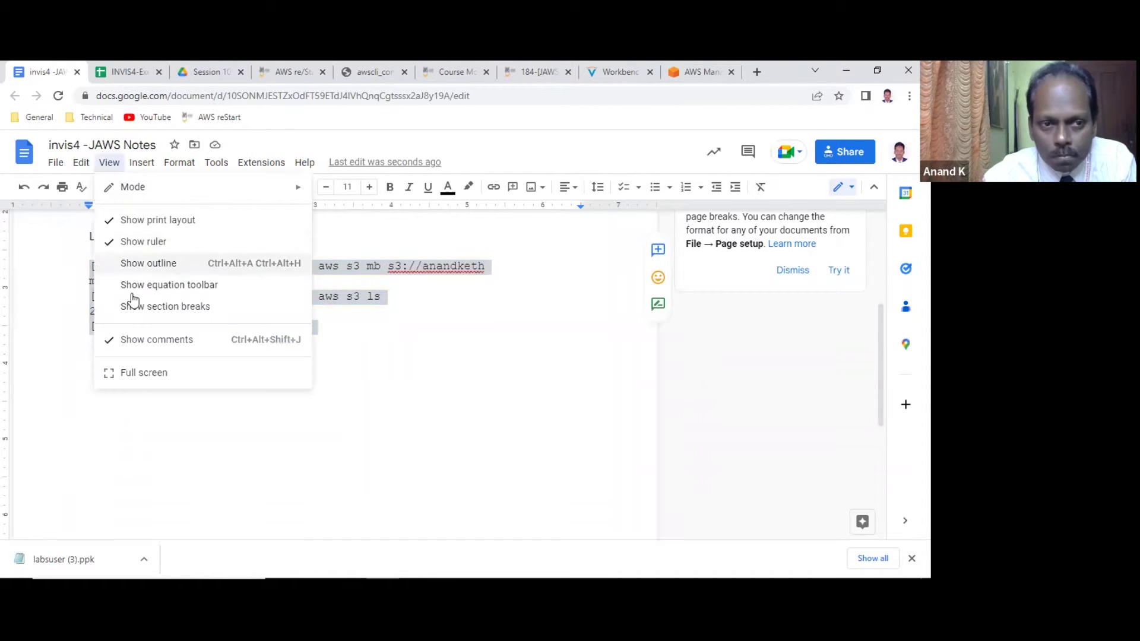
left_click(135, 337)
left_click(376, 360)
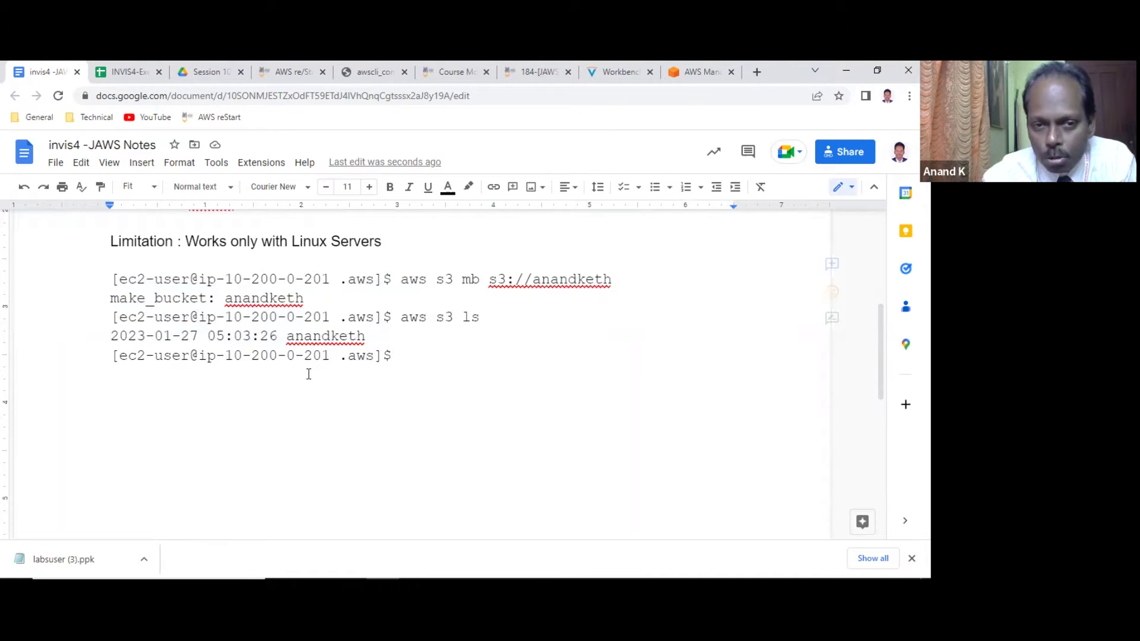
double_click(325, 336)
left_click(718, 71)
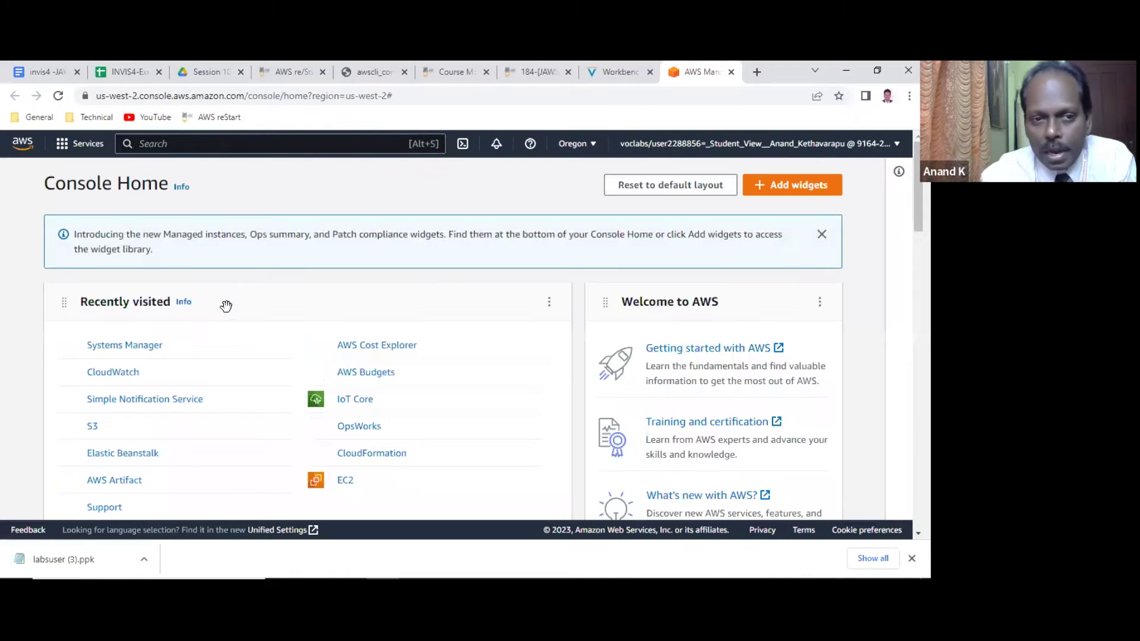
Confirm the anandketh bucket appears in the S3 Buckets list in us-east-1.
left_click(93, 427)
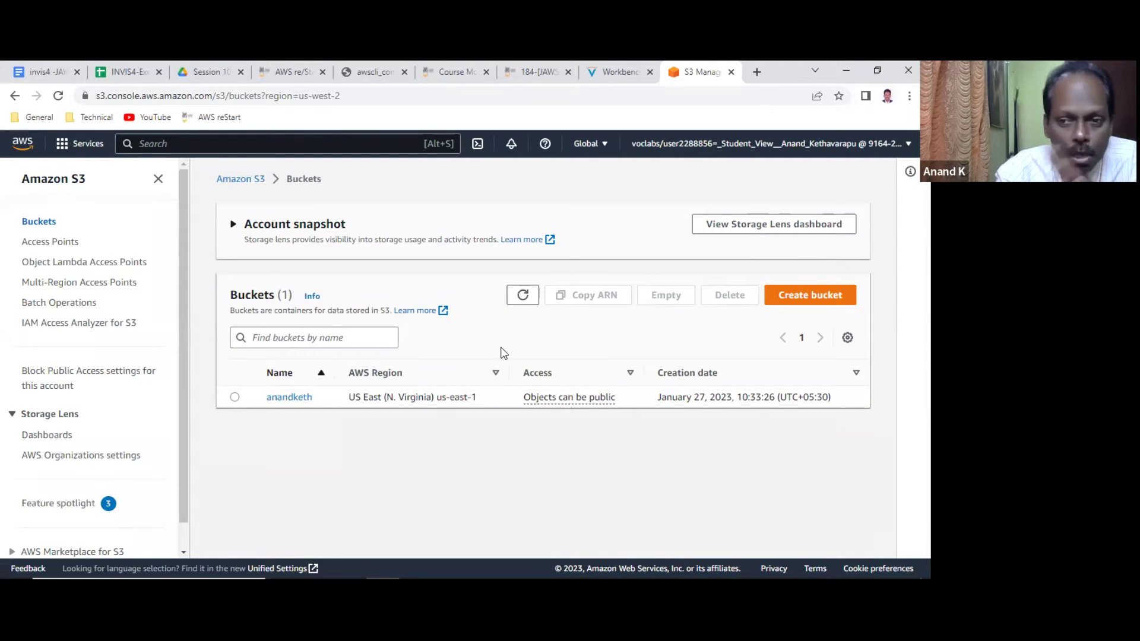
left_click(622, 71)
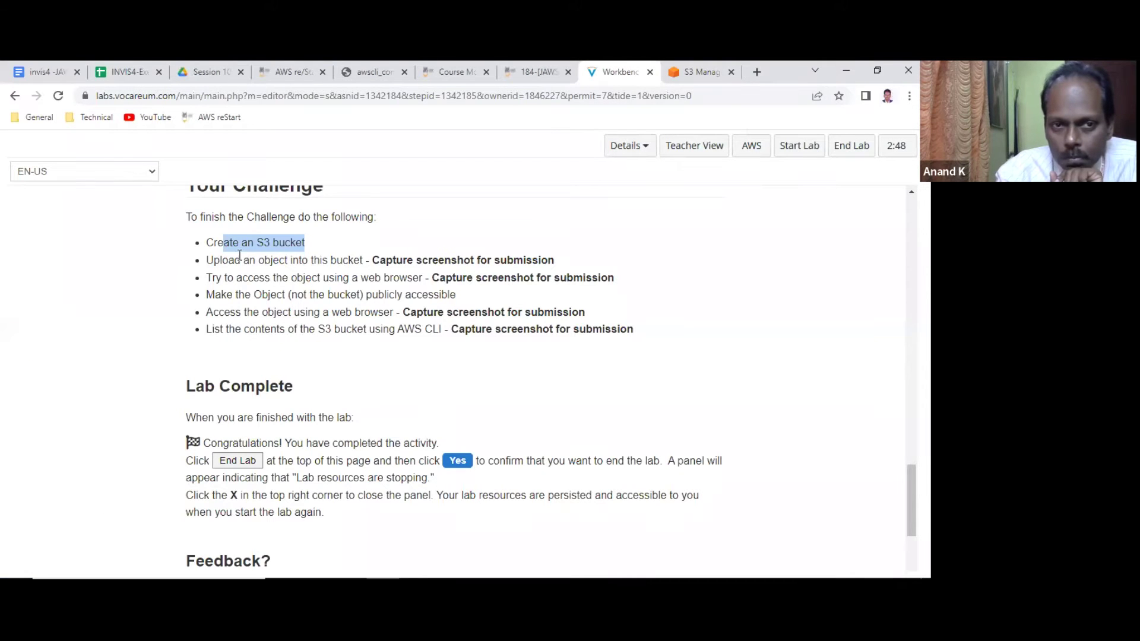
Mark the 'Create an S3 bucket' step and move PuTTY lower to reveal the challenge text.
left_click_drag(316, 246, 190, 245)
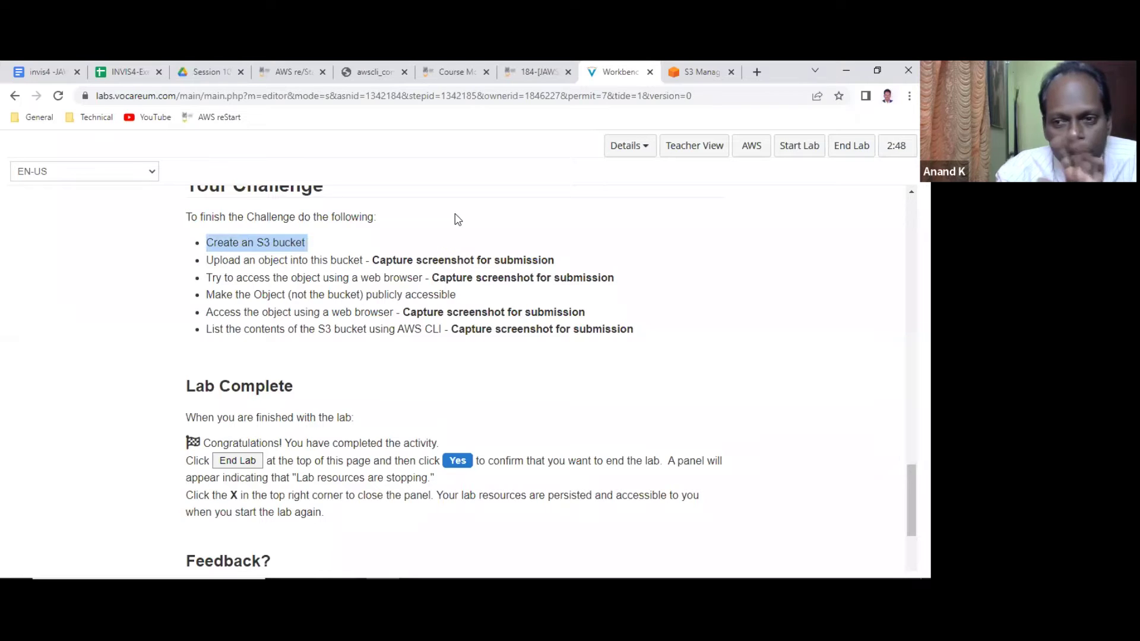
mouse_move(504, 563)
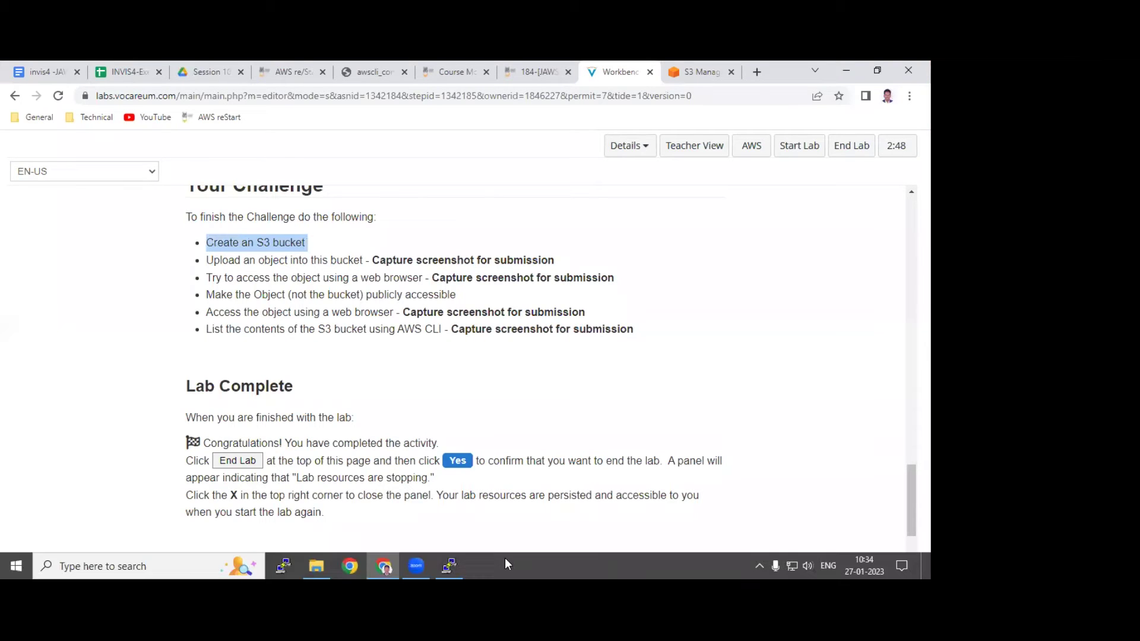
left_click(450, 564)
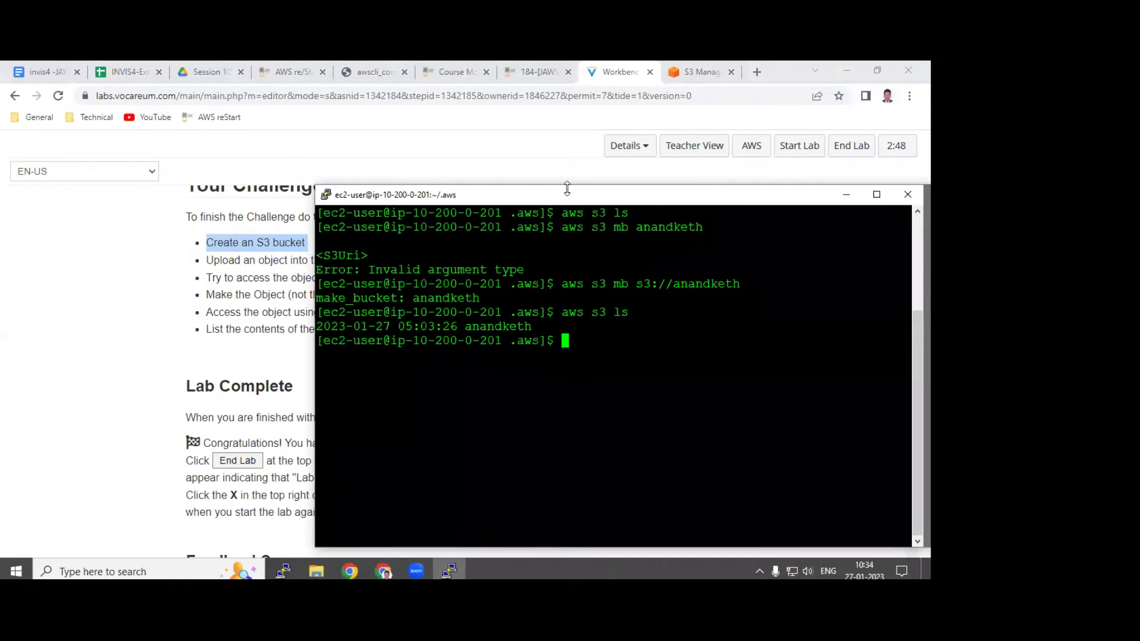
left_click_drag(537, 197, 421, 309)
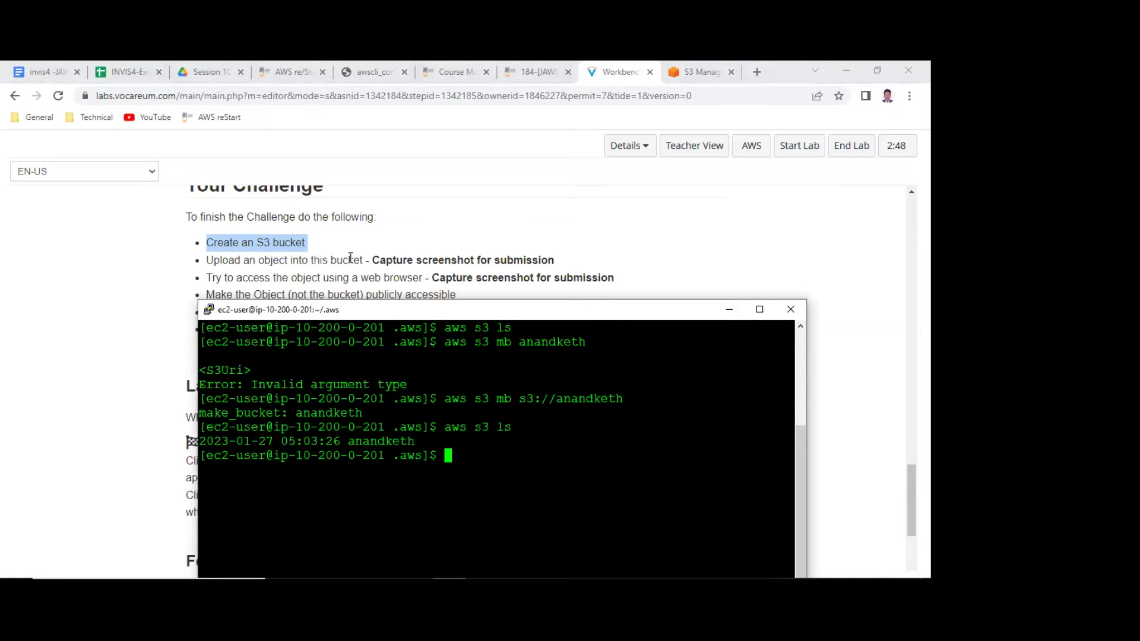
left_click(46, 72)
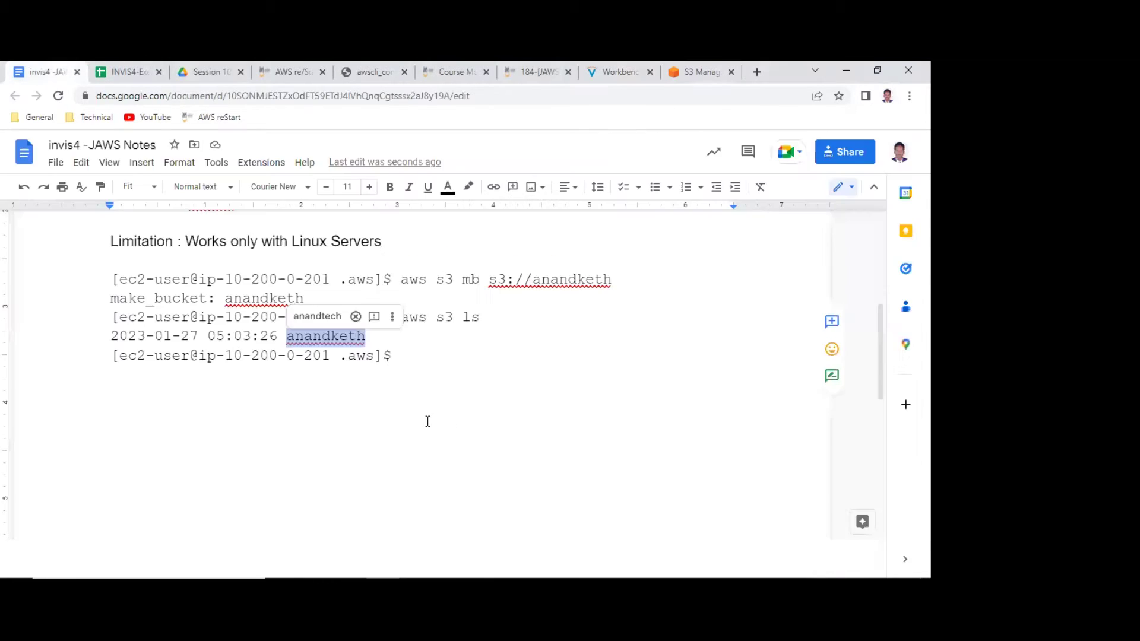
Copy the JAWS Notes document's sharing link to the clipboard.
scroll(428, 421, "up", 5)
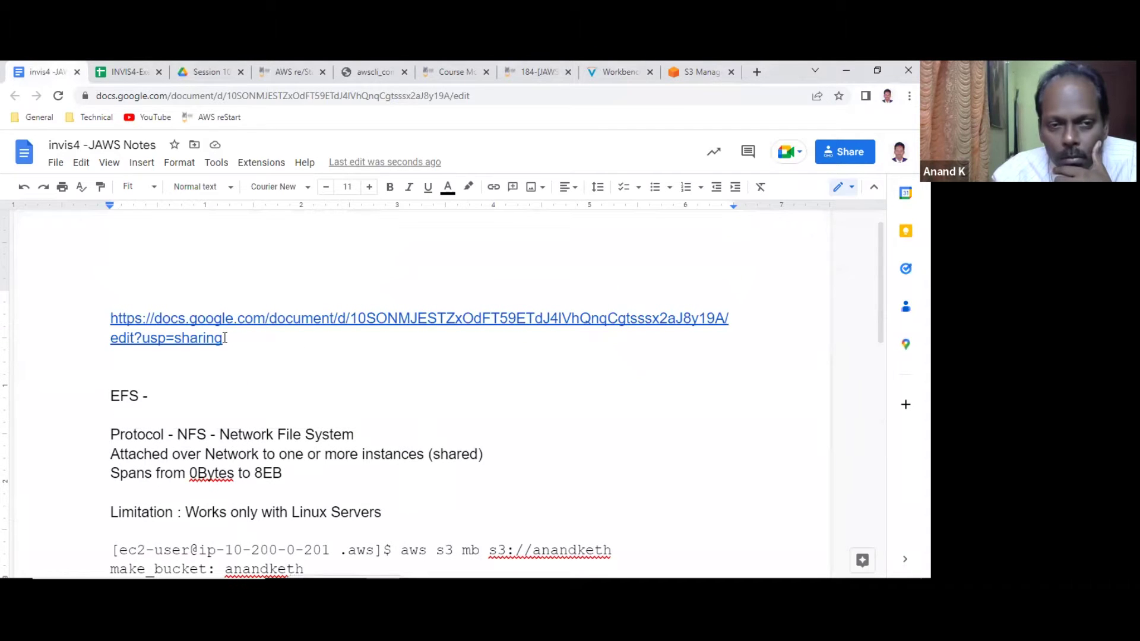
triple_click(95, 312)
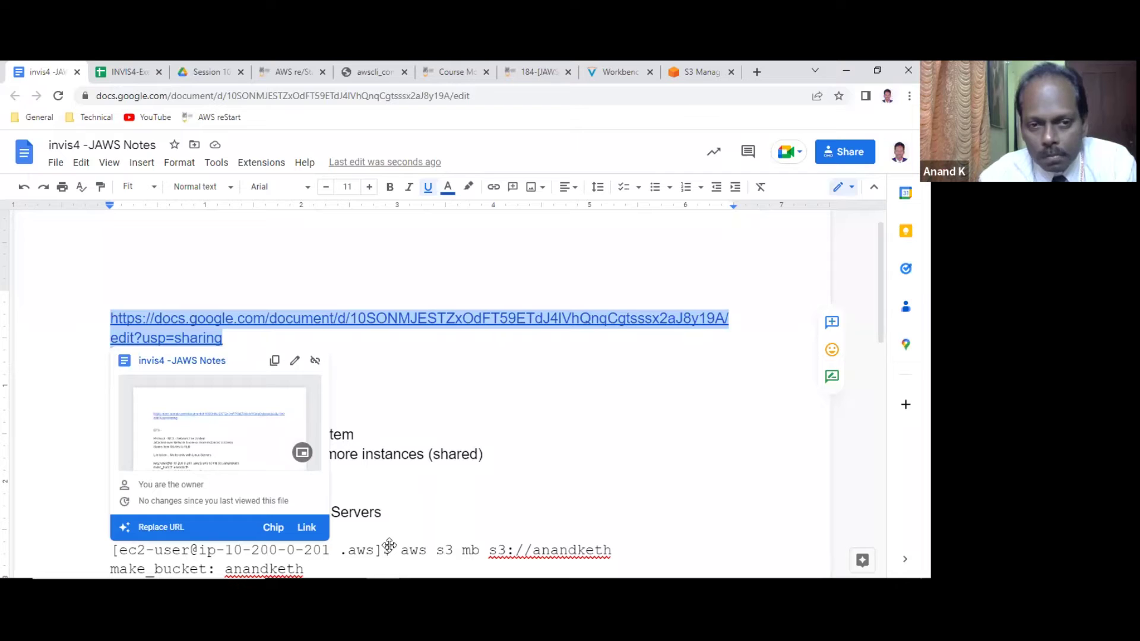
left_click(274, 362)
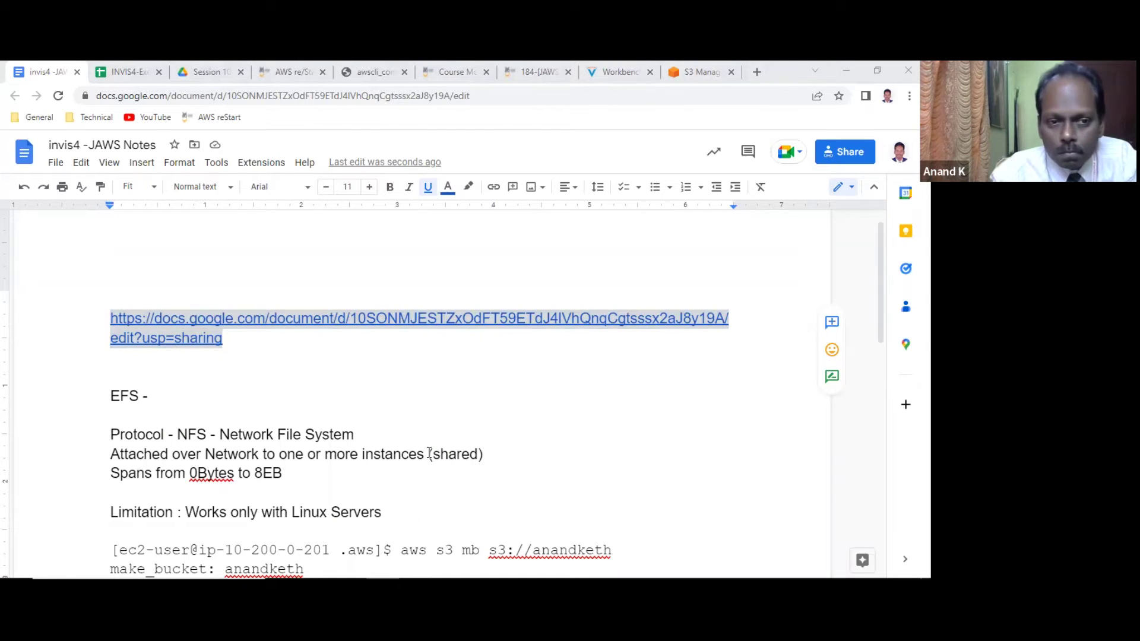
scroll(221, 407, "down", 3)
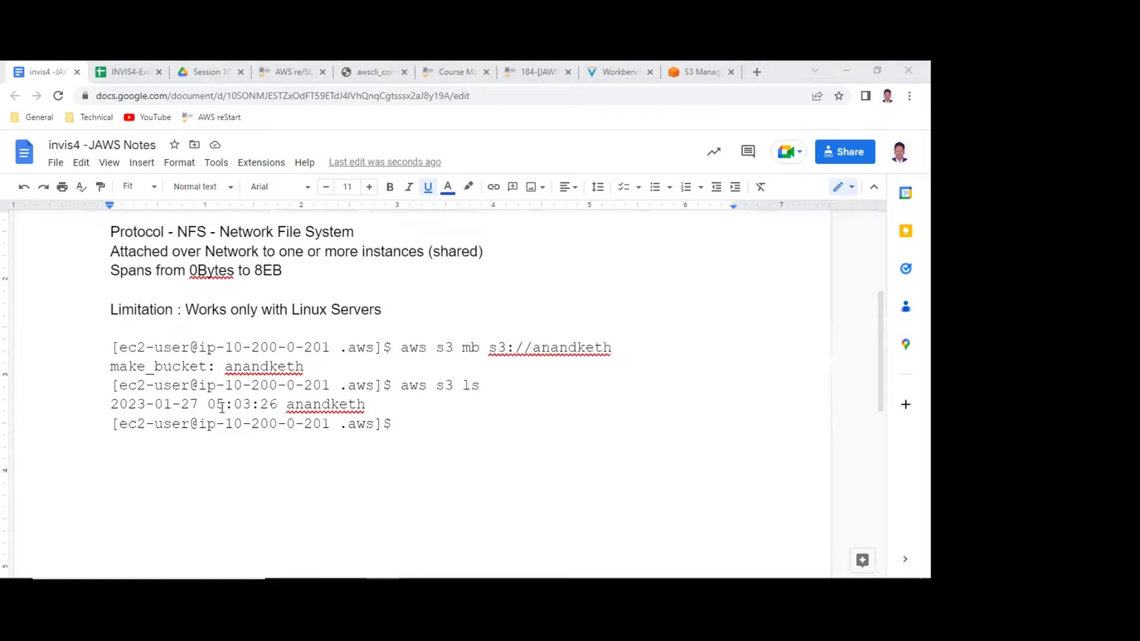
left_click(700, 72)
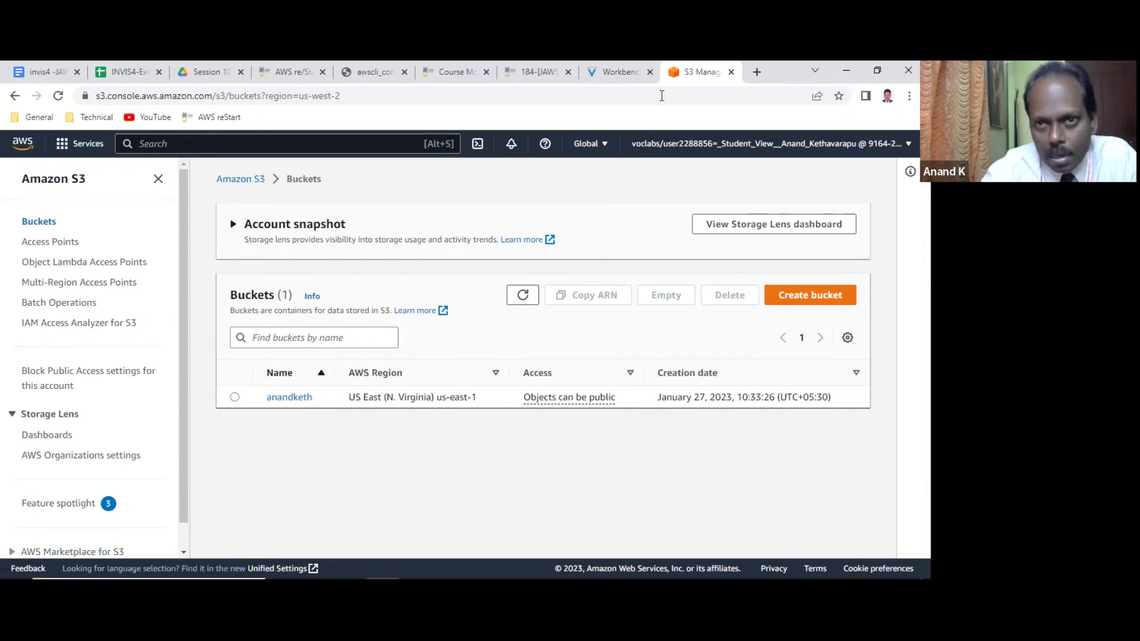
Mark the upload-an-object step, then scroll up to the Launch Your Lab Environment section.
left_click(611, 73)
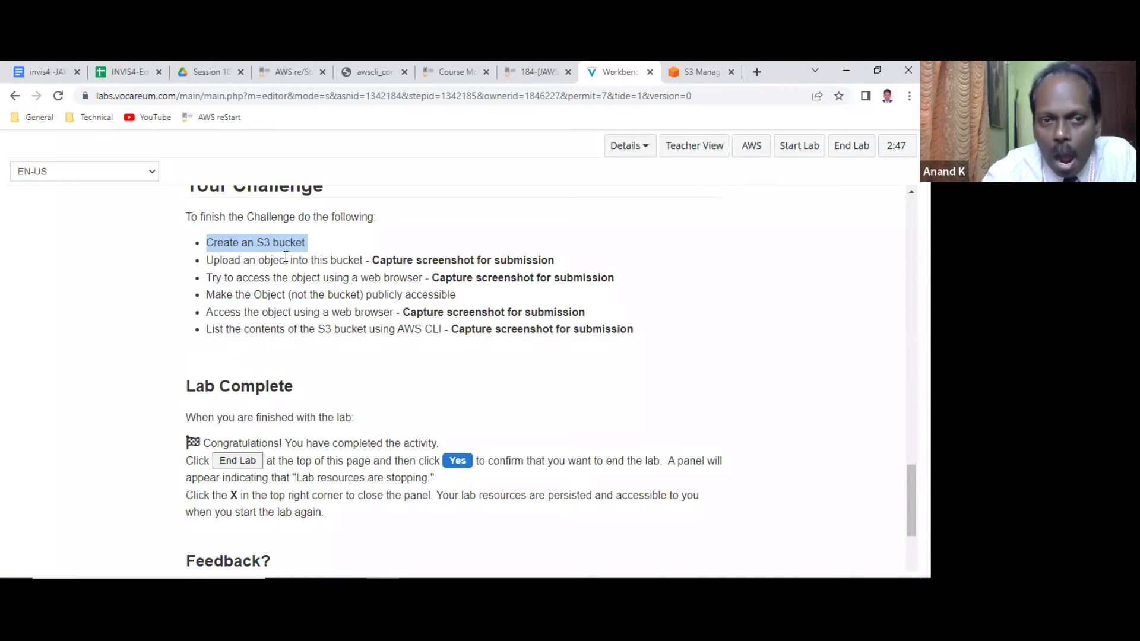
left_click_drag(265, 261, 545, 259)
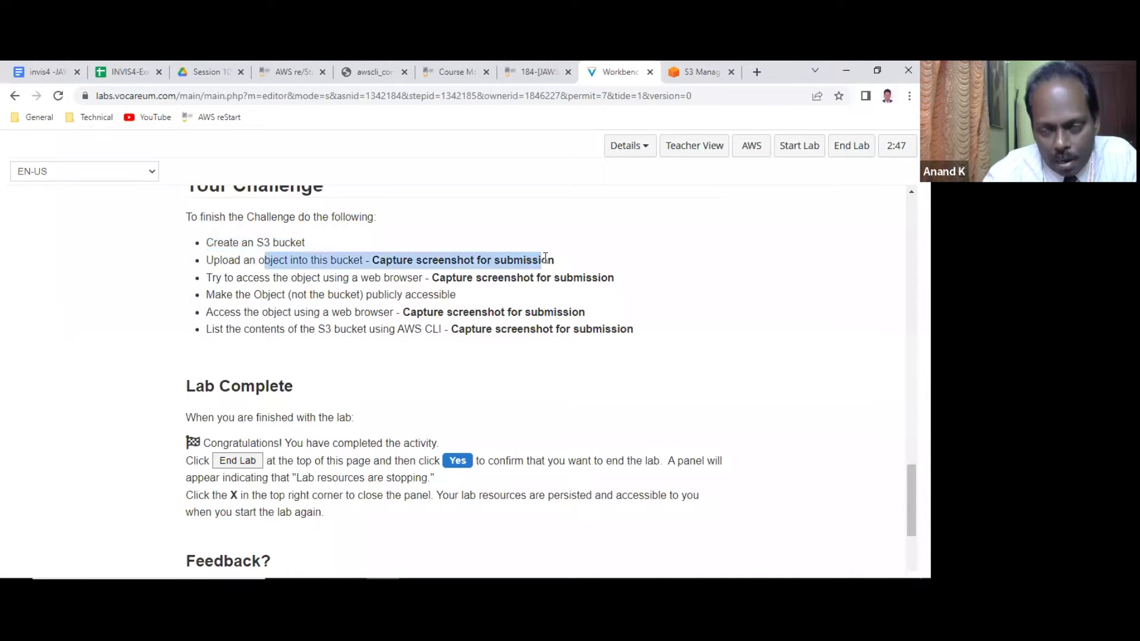
scroll(498, 330, "up", 8)
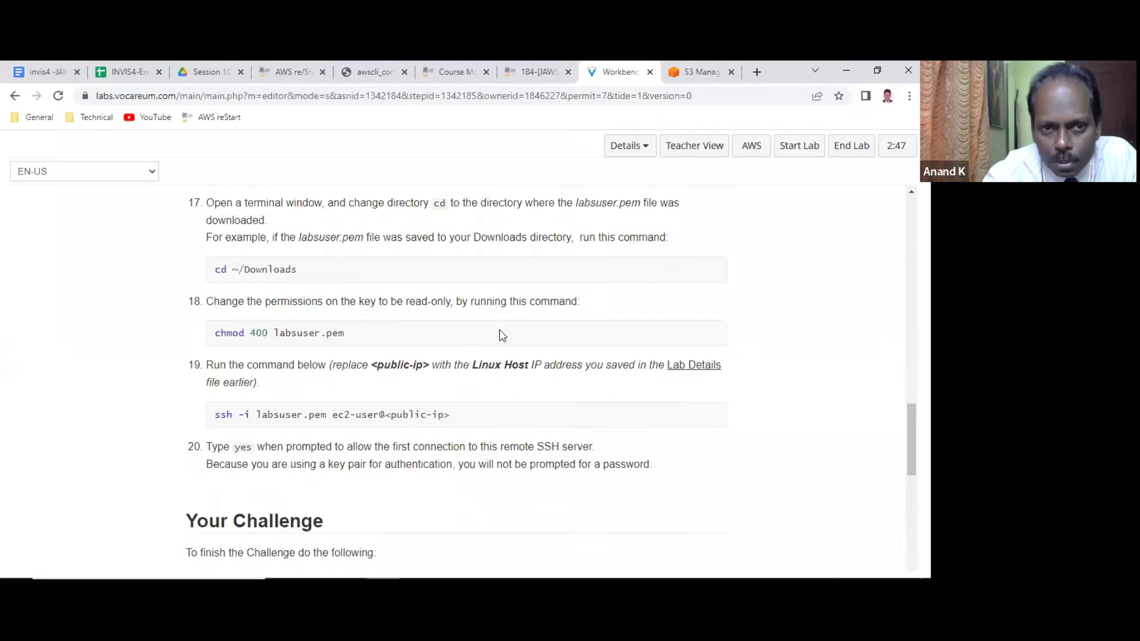
scroll(500, 334, "up", 12)
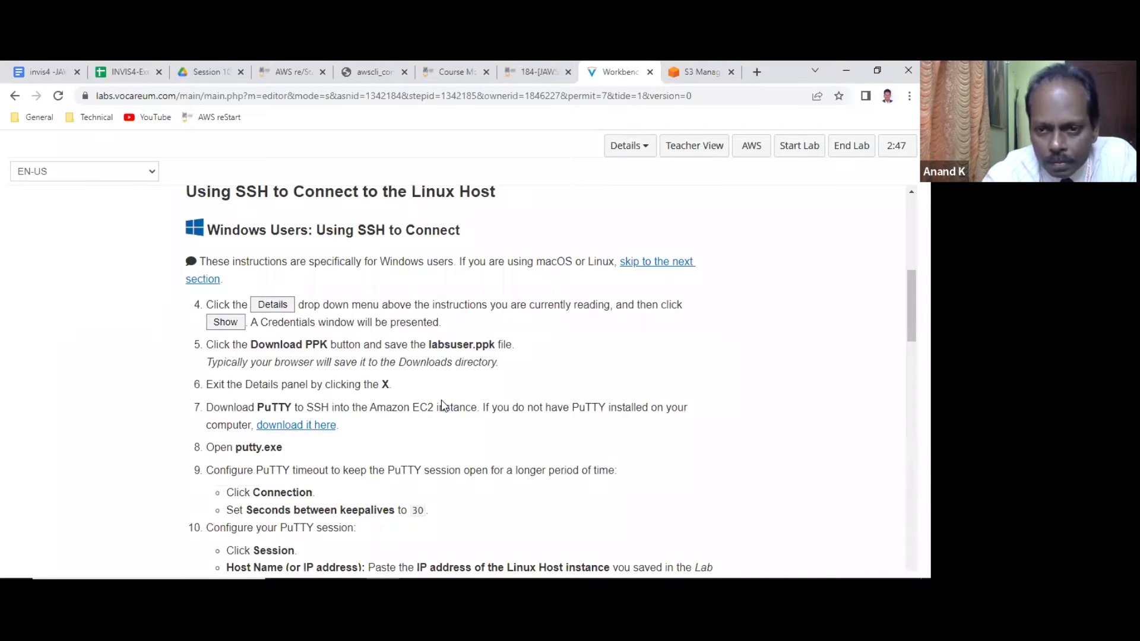
scroll(433, 409, "up", 5)
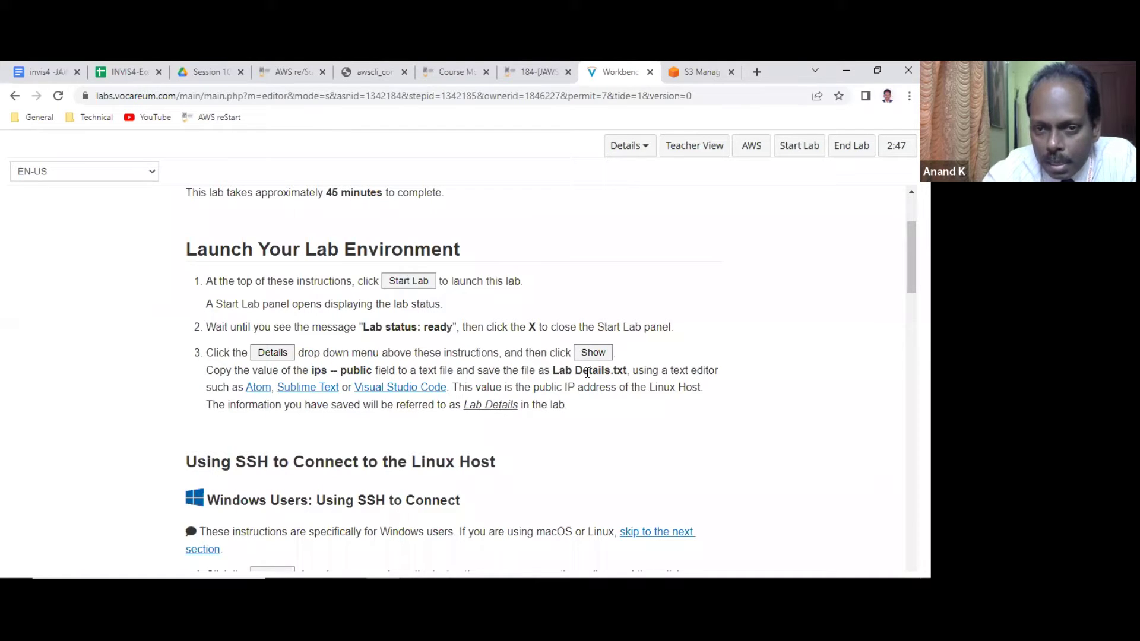
left_click(637, 159)
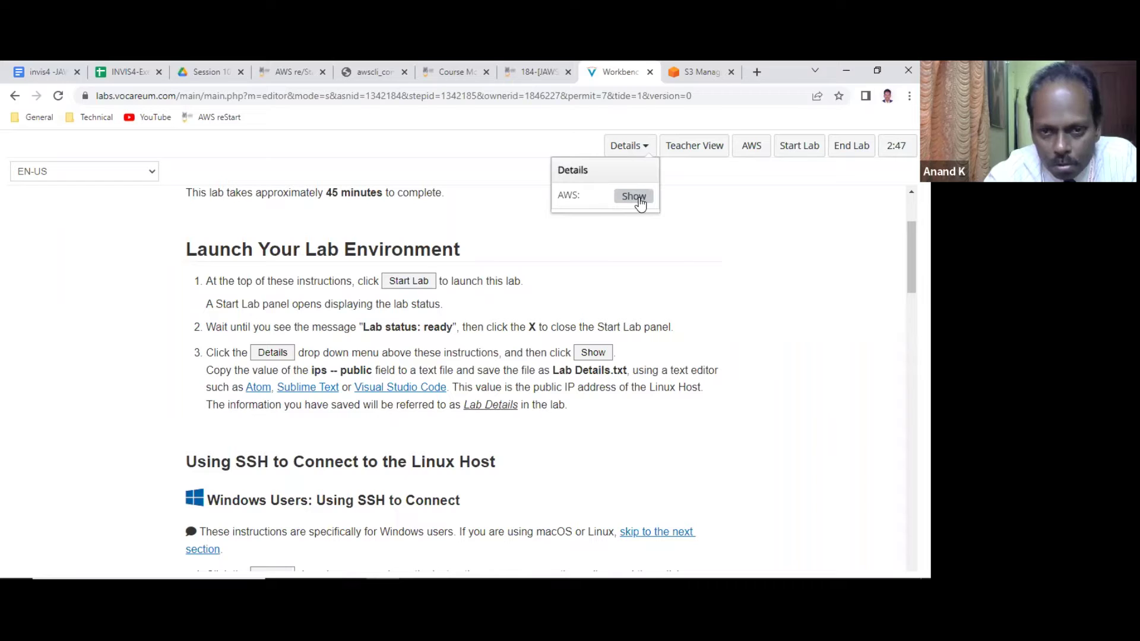
left_click(634, 196)
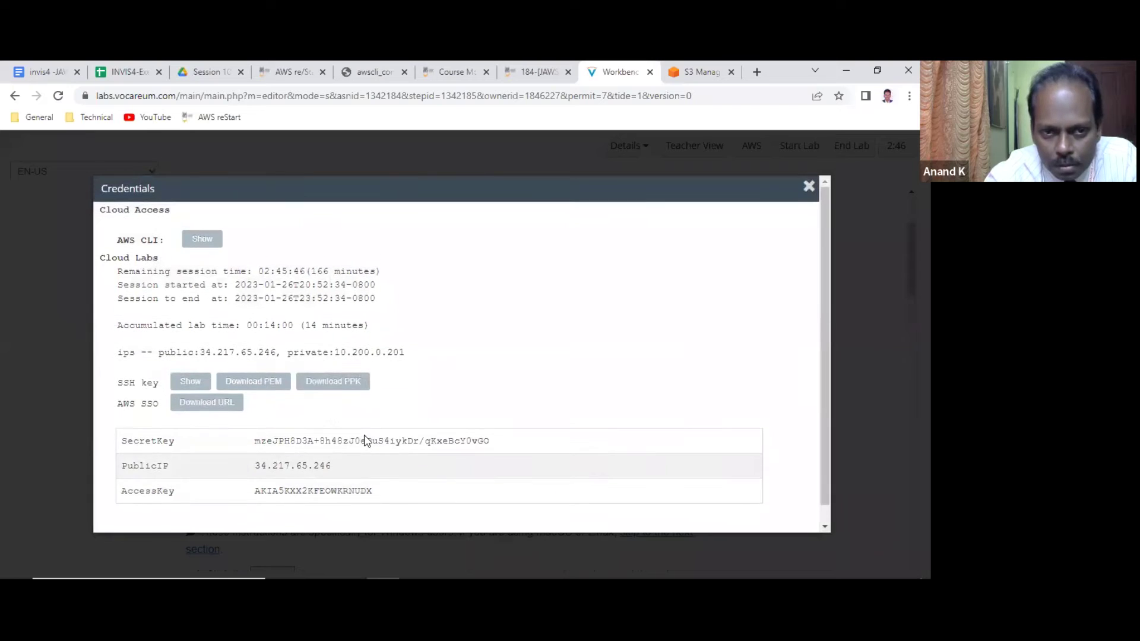
left_click(202, 238)
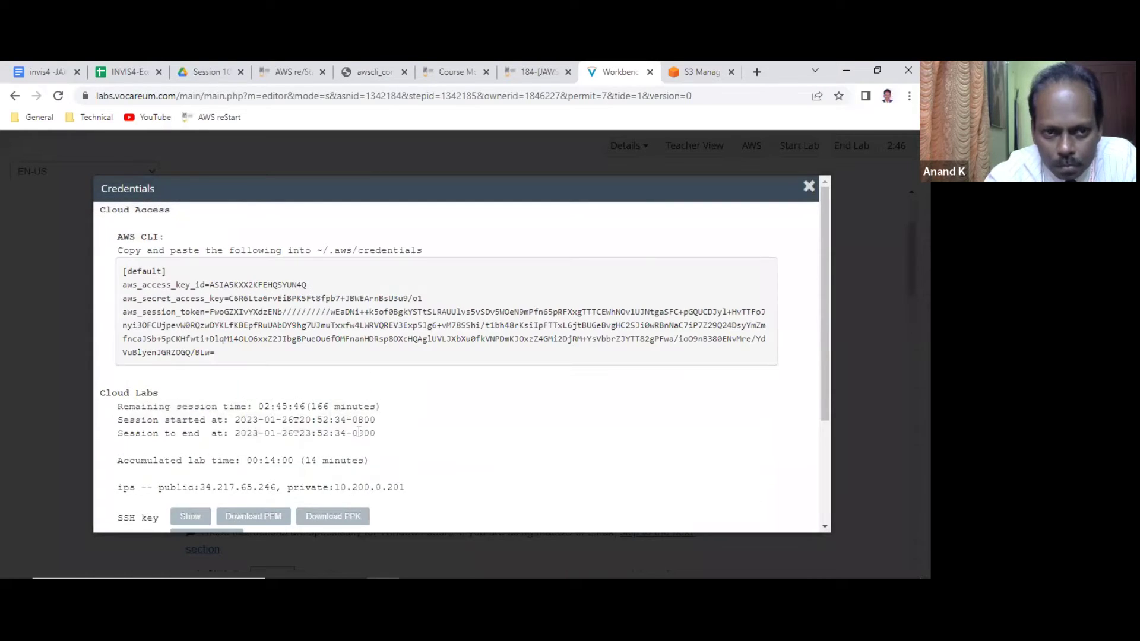
scroll(375, 430, "down", 2)
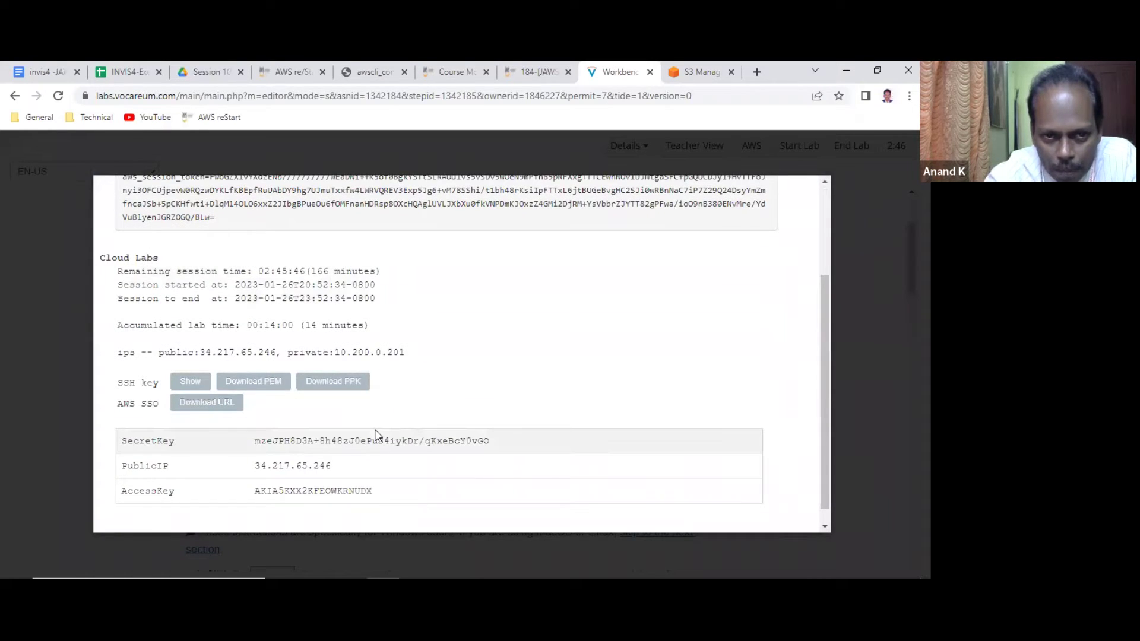
scroll(376, 434, "down", 1)
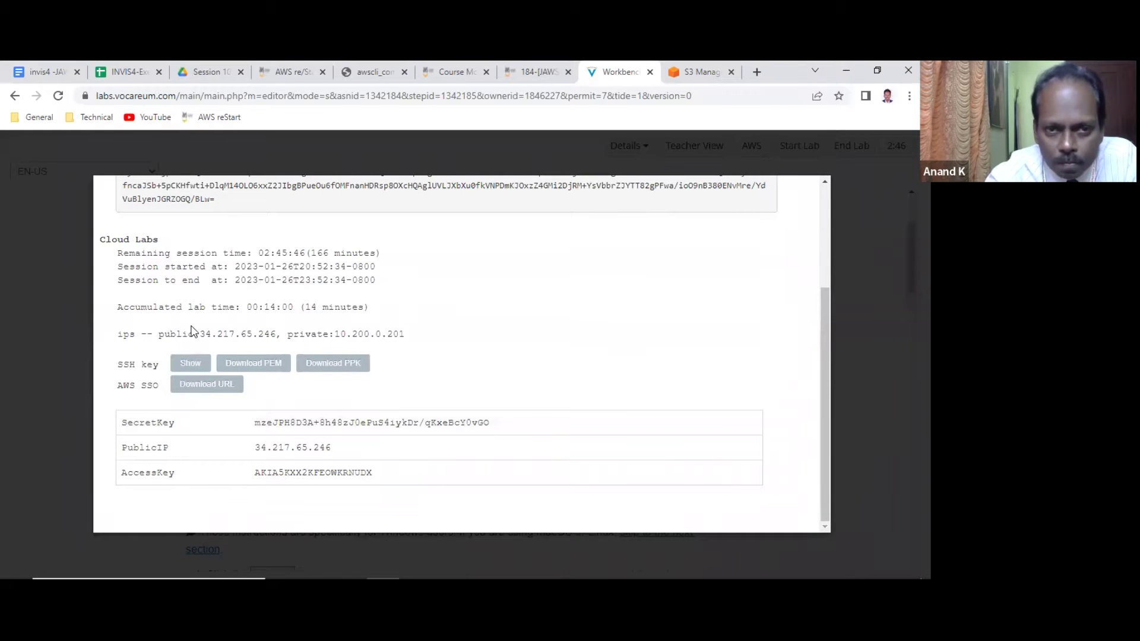
scroll(191, 331, "up", 4)
scroll(190, 331, "down", 4)
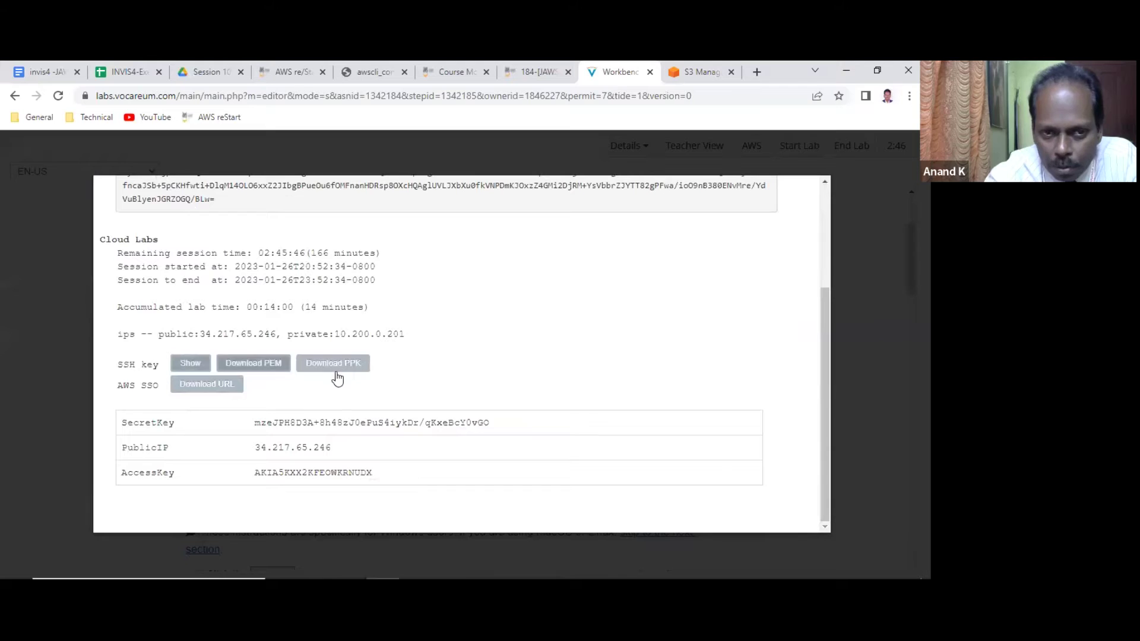
scroll(663, 308, "up", 3)
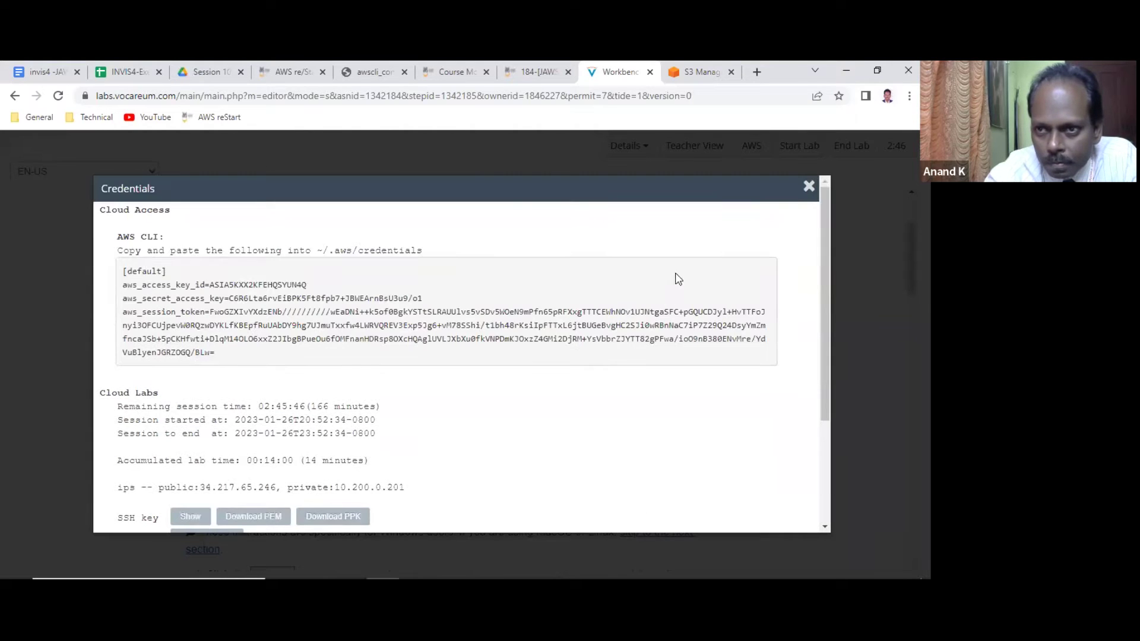
left_click(808, 186)
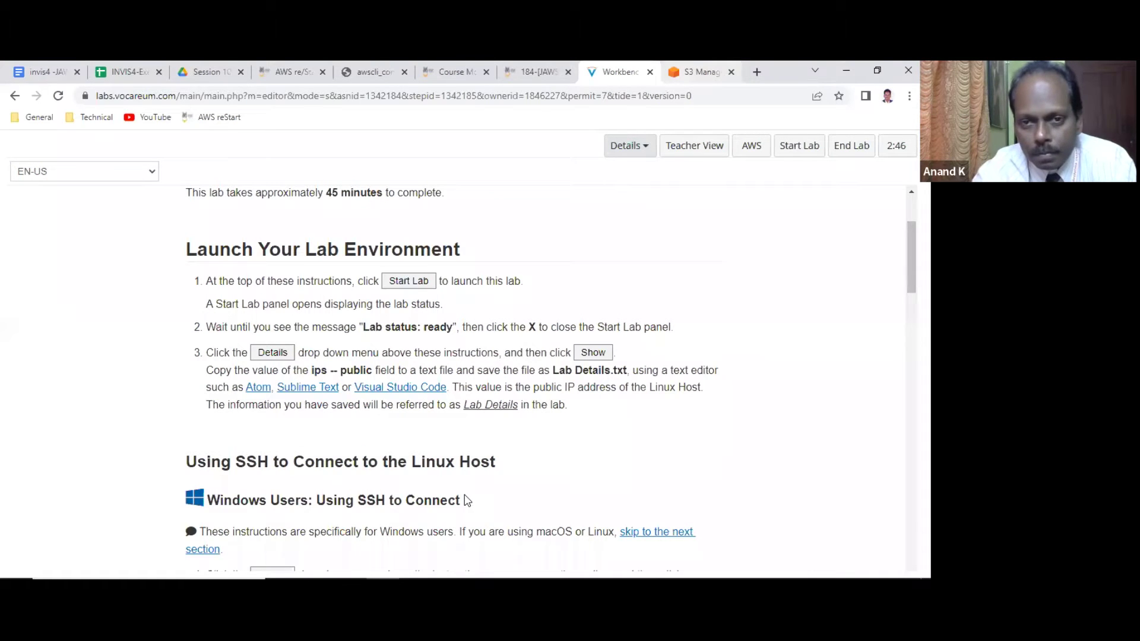
In PuTTY, return to the home folder and list its contents with ll.
key("alt+Tab")
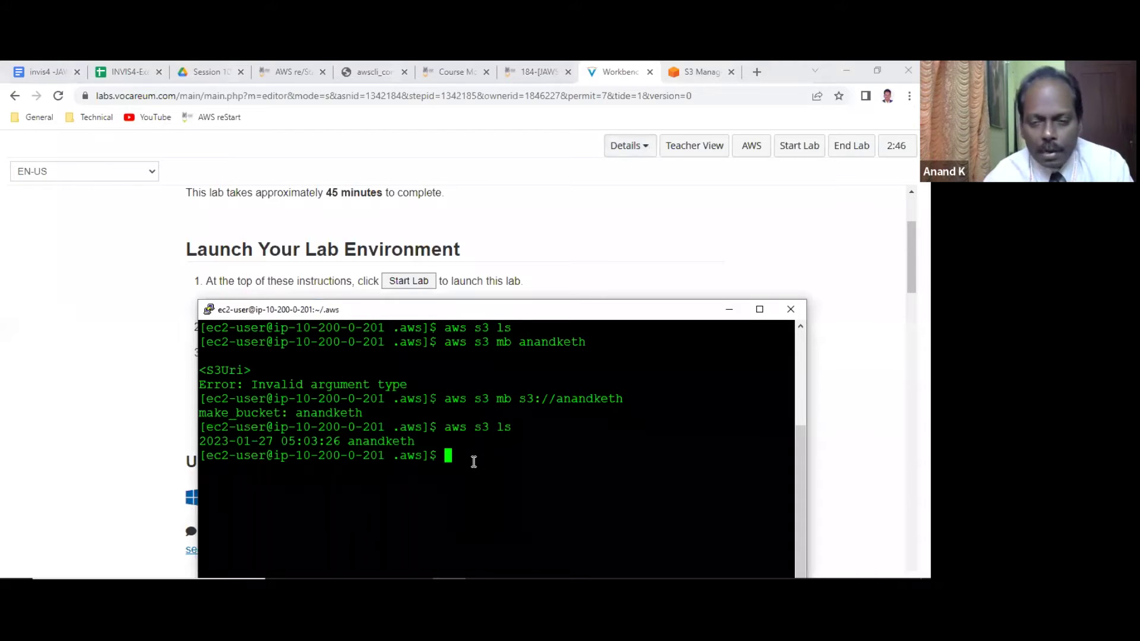
type("cd")
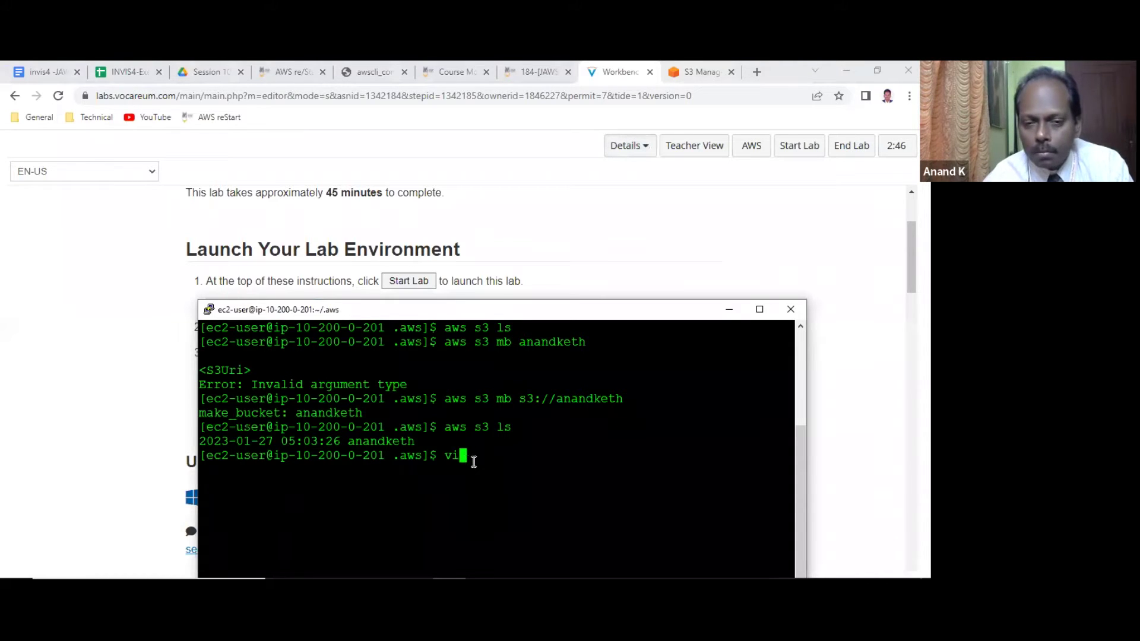
key("Return")
type("ll")
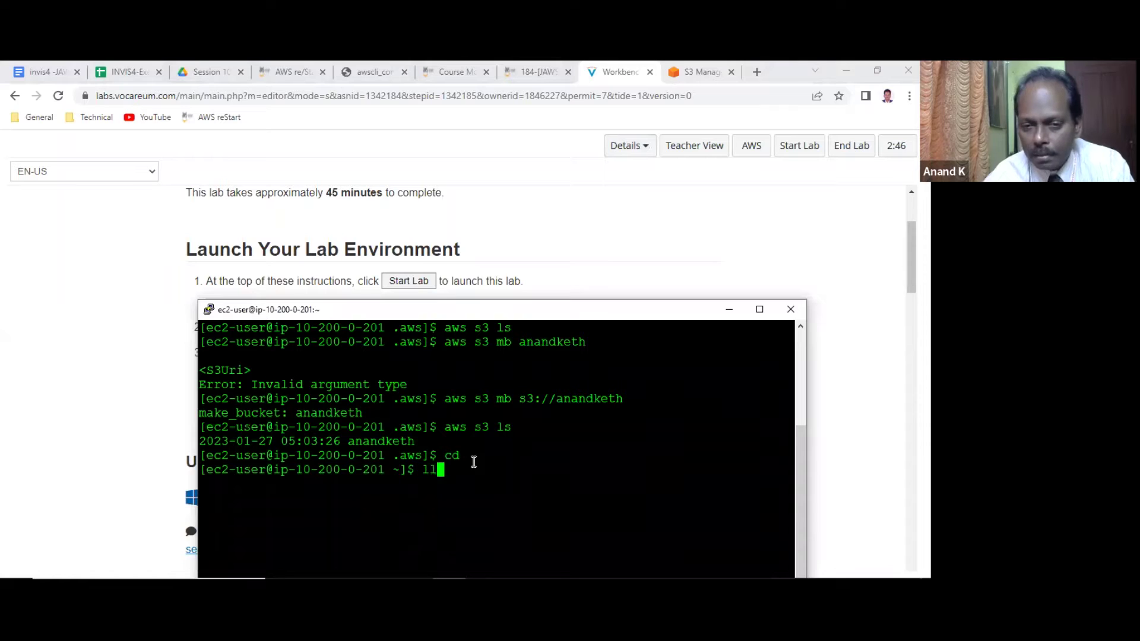
key("Return")
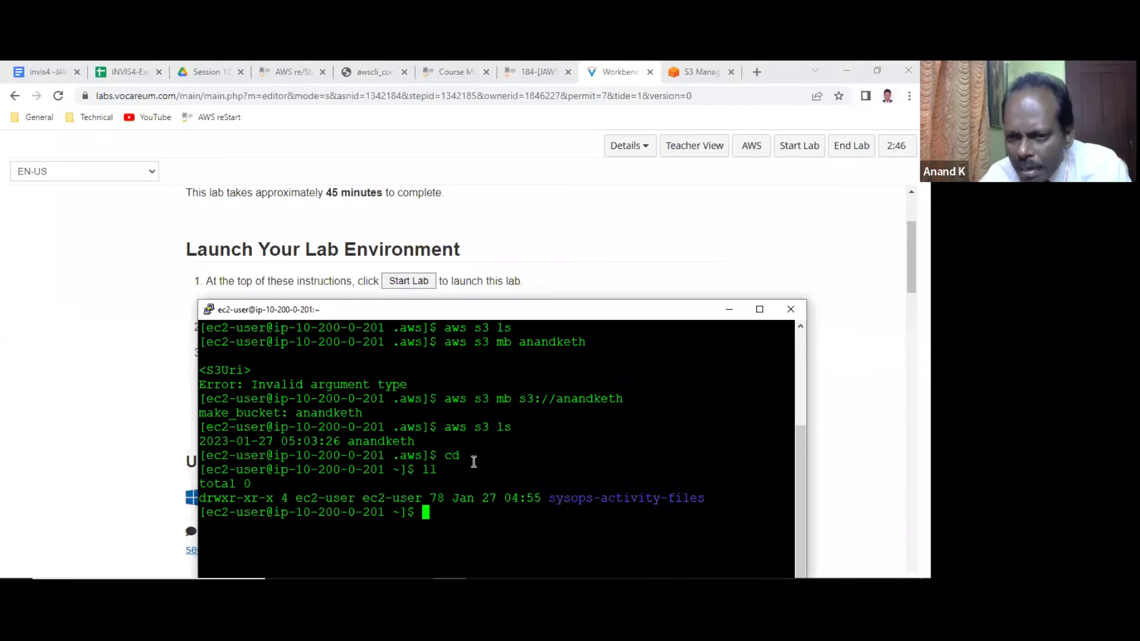
Enter sysops-activity-files and list css, images, index.html and static-website.tar.gz on a cleared screen.
type("cd sys")
key("Tab")
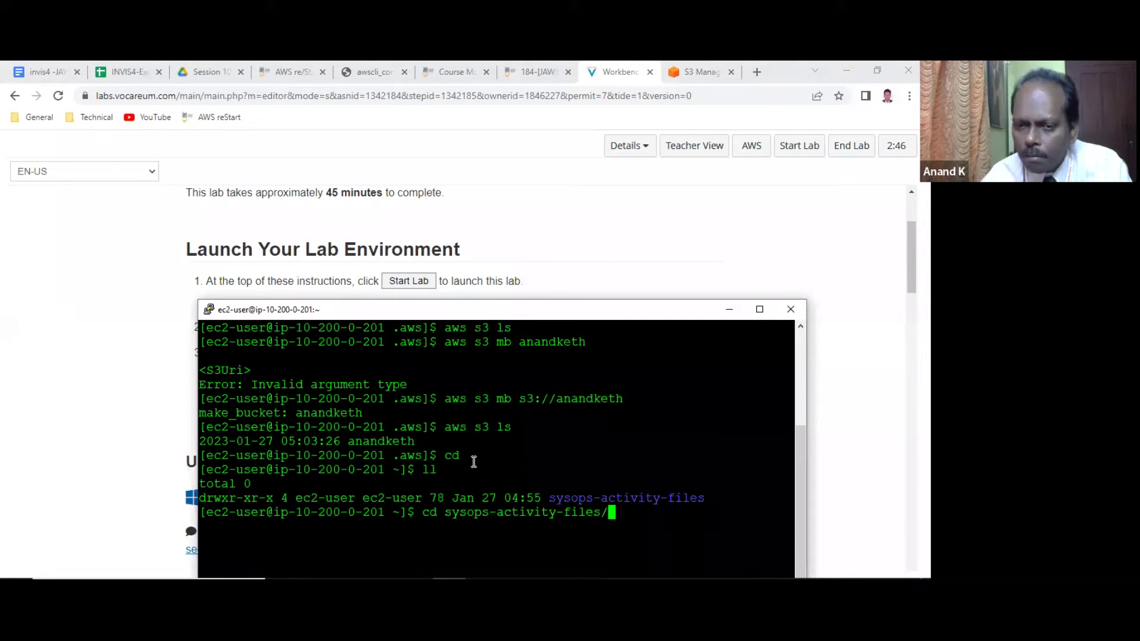
key("Return")
type("ll")
key("Return")
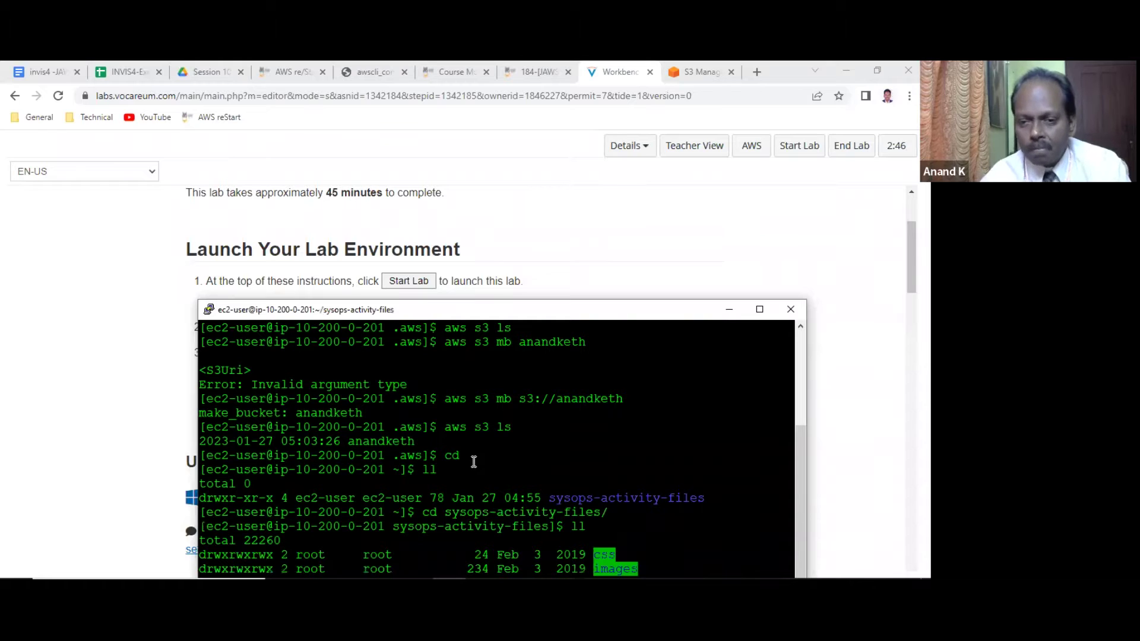
type("ll")
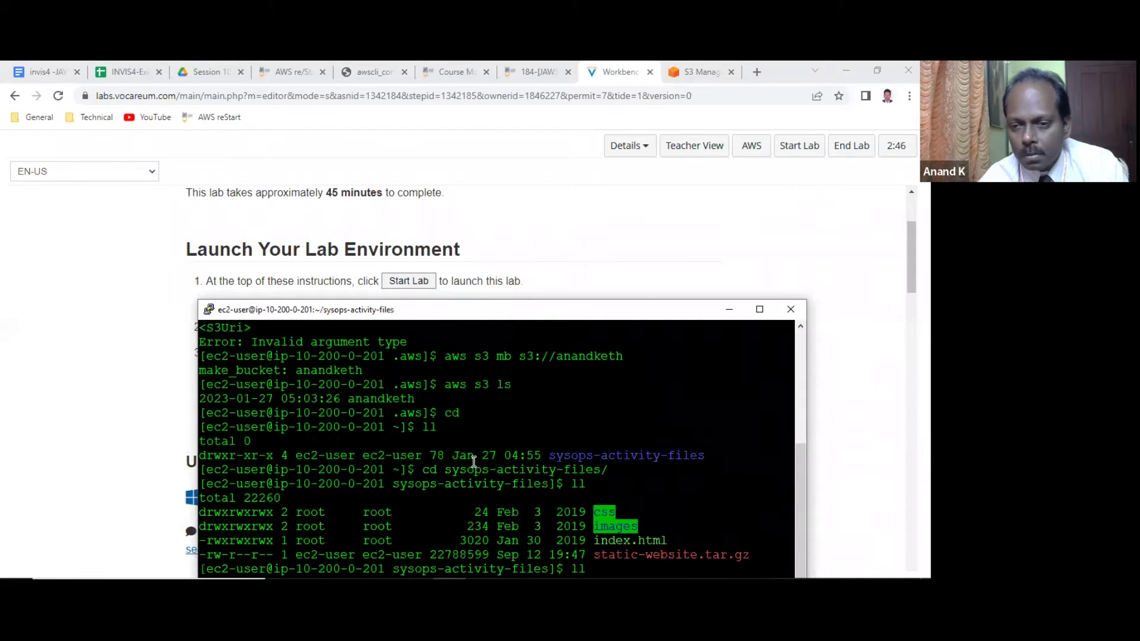
key("ctrl+l")
key("Return")
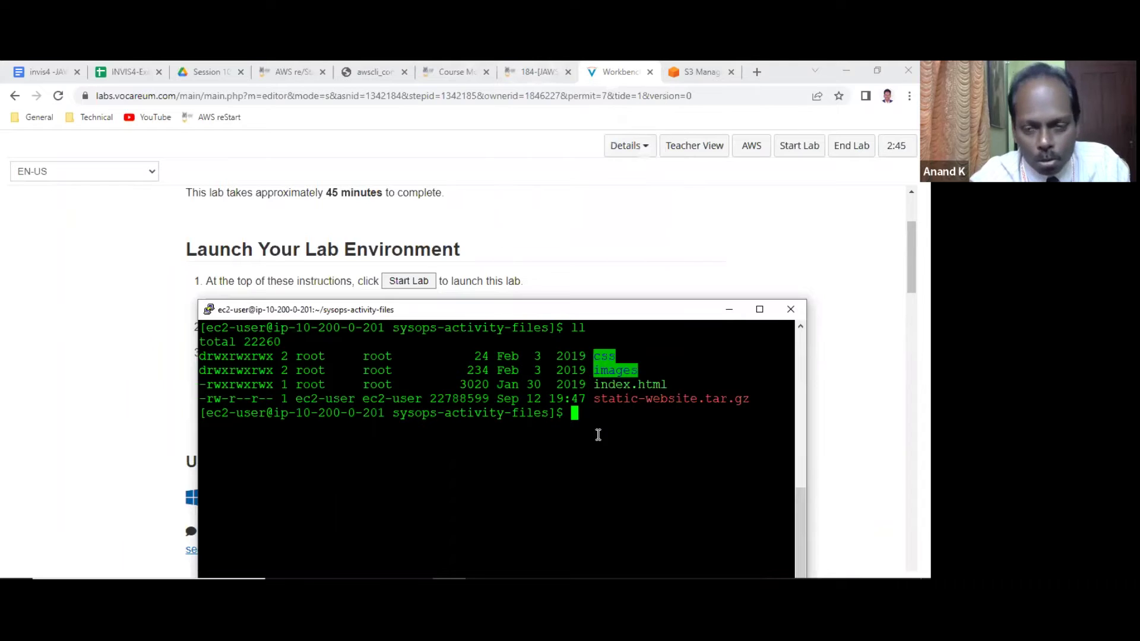
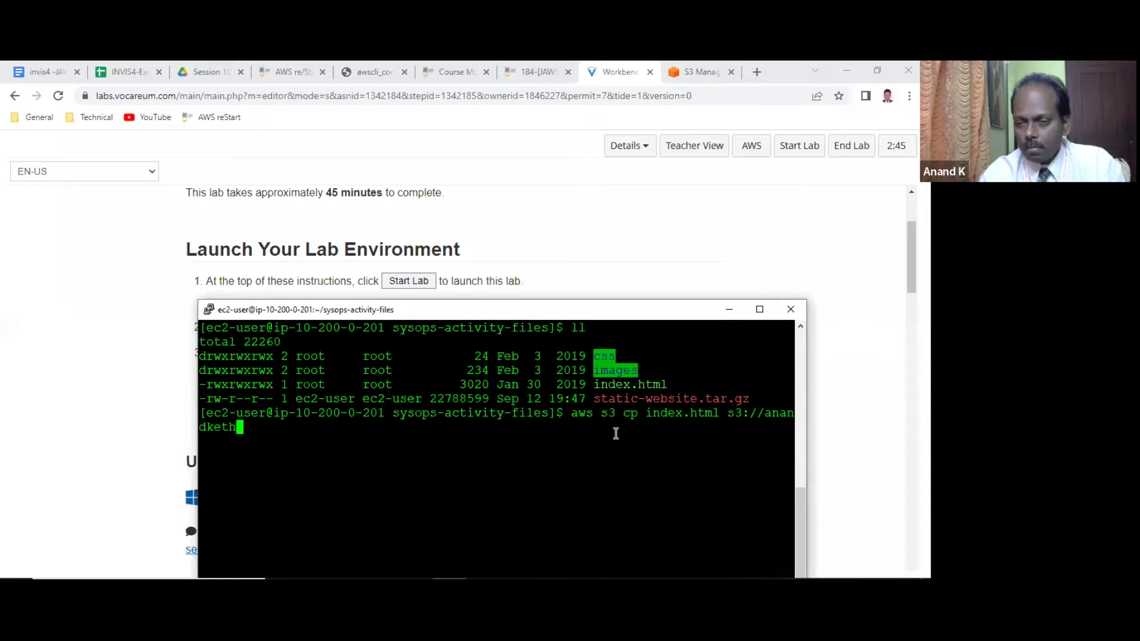
Run 'aws s3 cp index.html s3://anandketh' to upload index.html to the bucket.
key("Return")
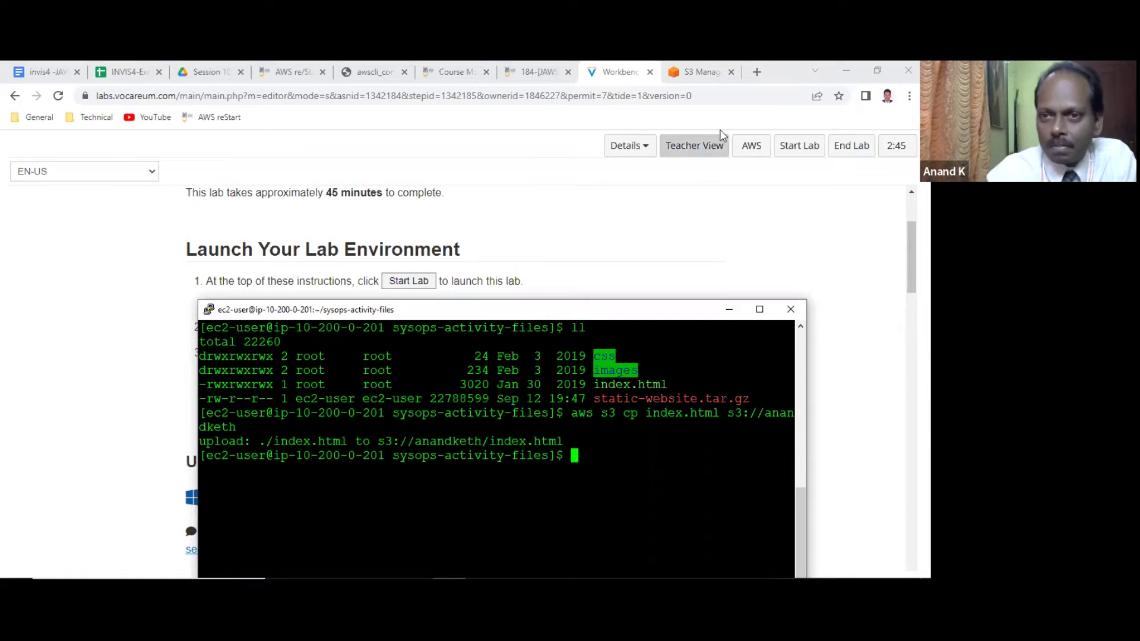
Open the anandketh bucket in the S3 console to see index.html (2.9 KB) listed.
left_click(692, 72)
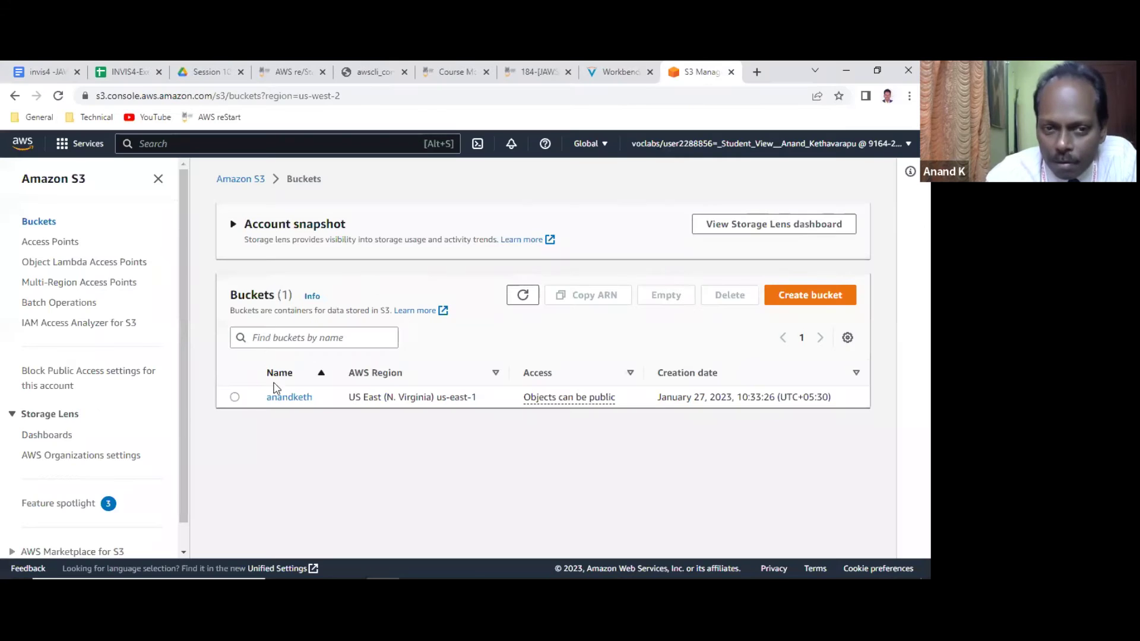
left_click(289, 397)
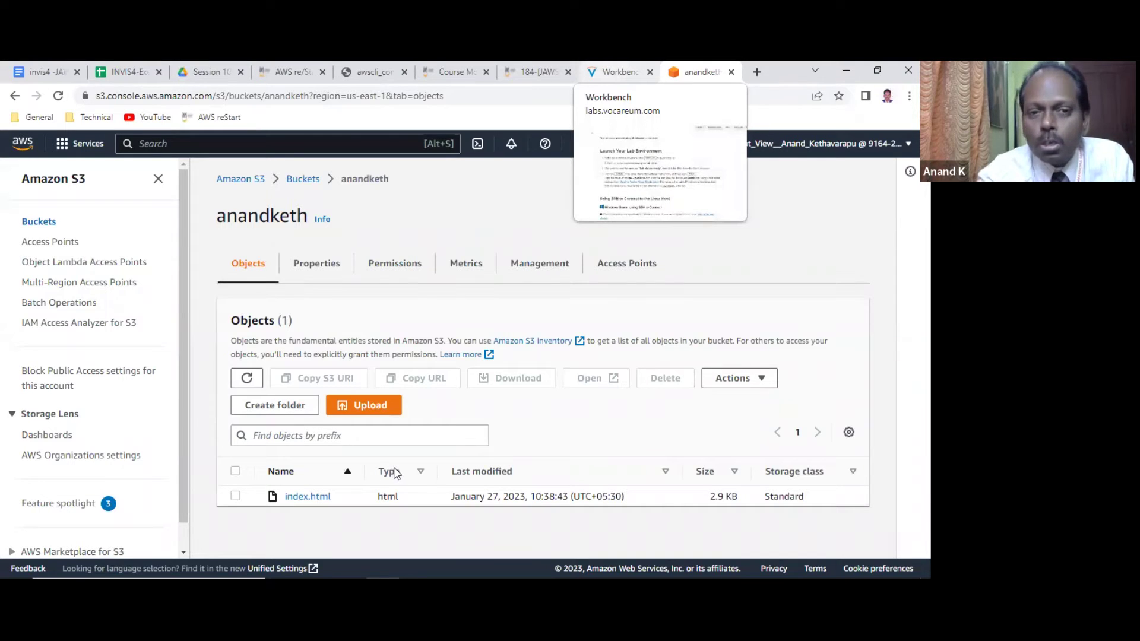
Bring the PuTTY session showing the index.html upload back over the S3 bucket page.
key("alt+Tab")
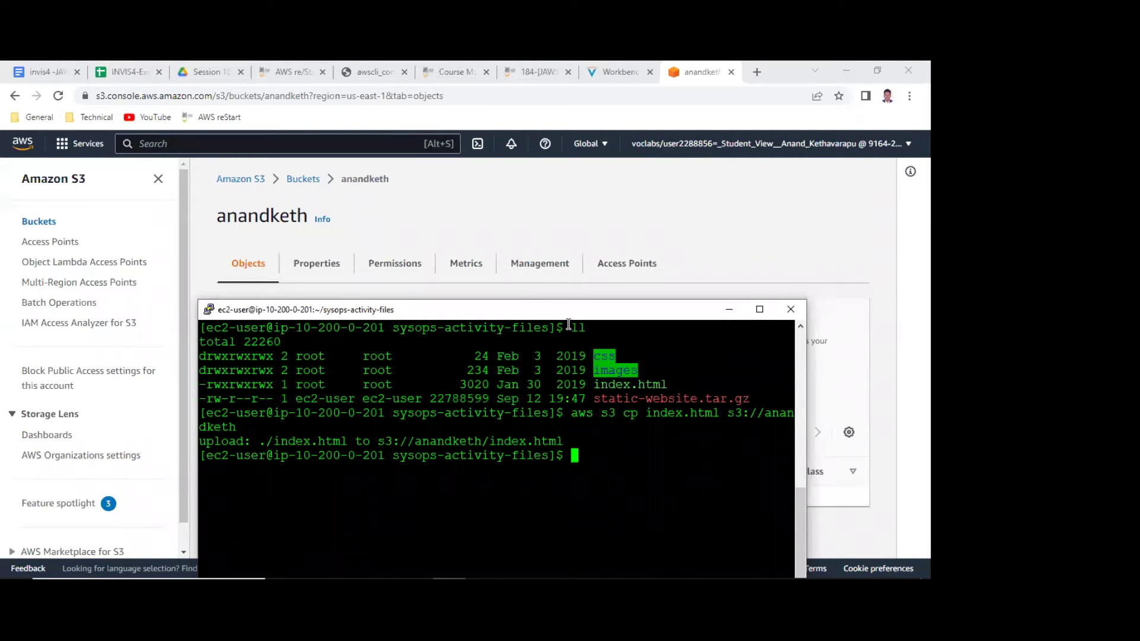
Run aws s3 static-website.tar.gz s3://anandketh, which fails because cp is missing.
type("aws s3")
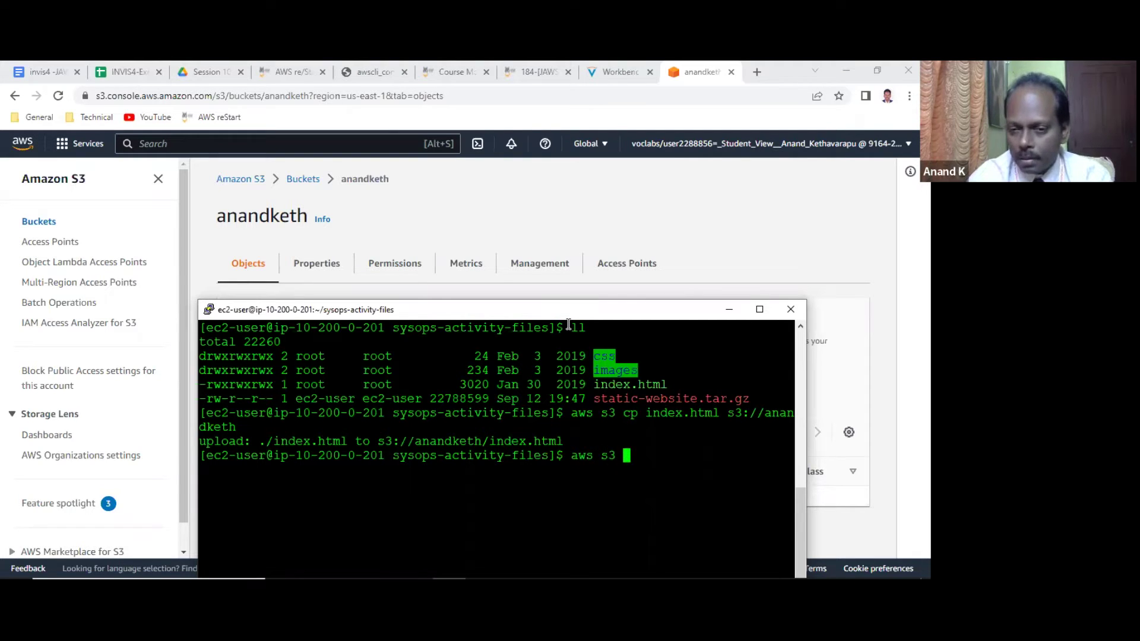
double_click(684, 397)
right_click(684, 397)
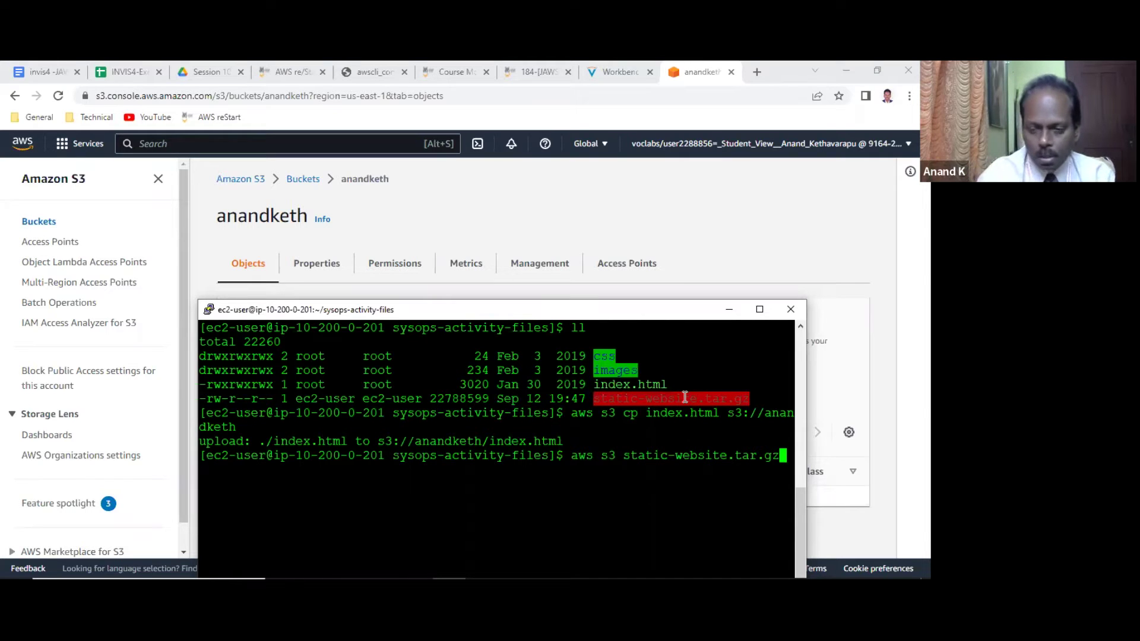
type("s3://anandketh")
key("Return")
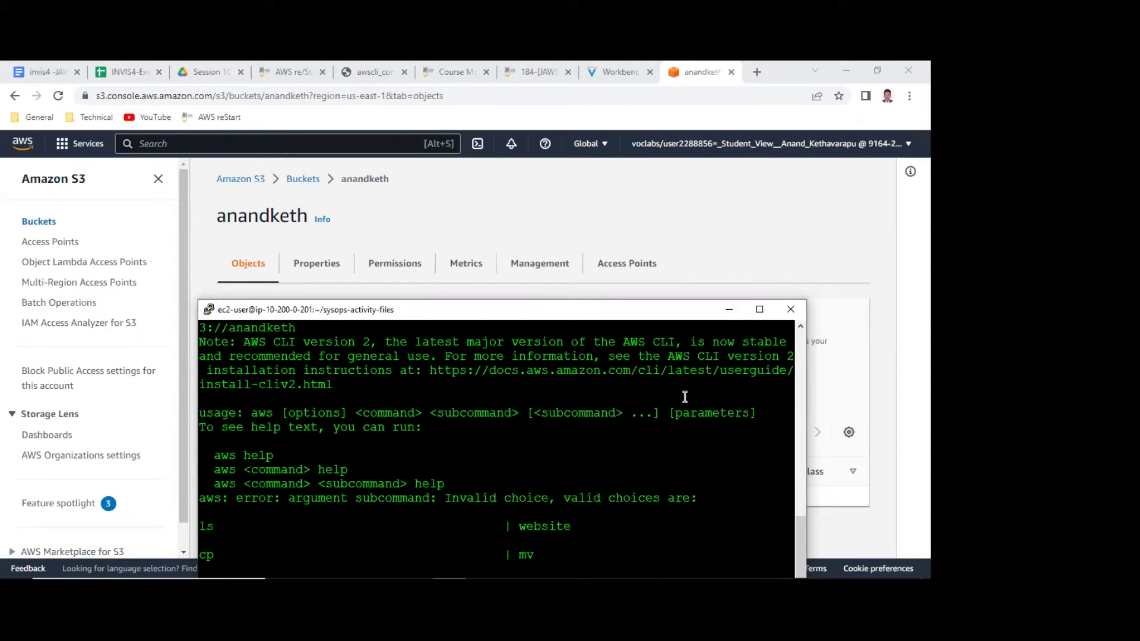
Correct the command to aws s3 cp static-website.tar.gz s3://anandketh and run it.
key("ctrl+l")
key("Up")
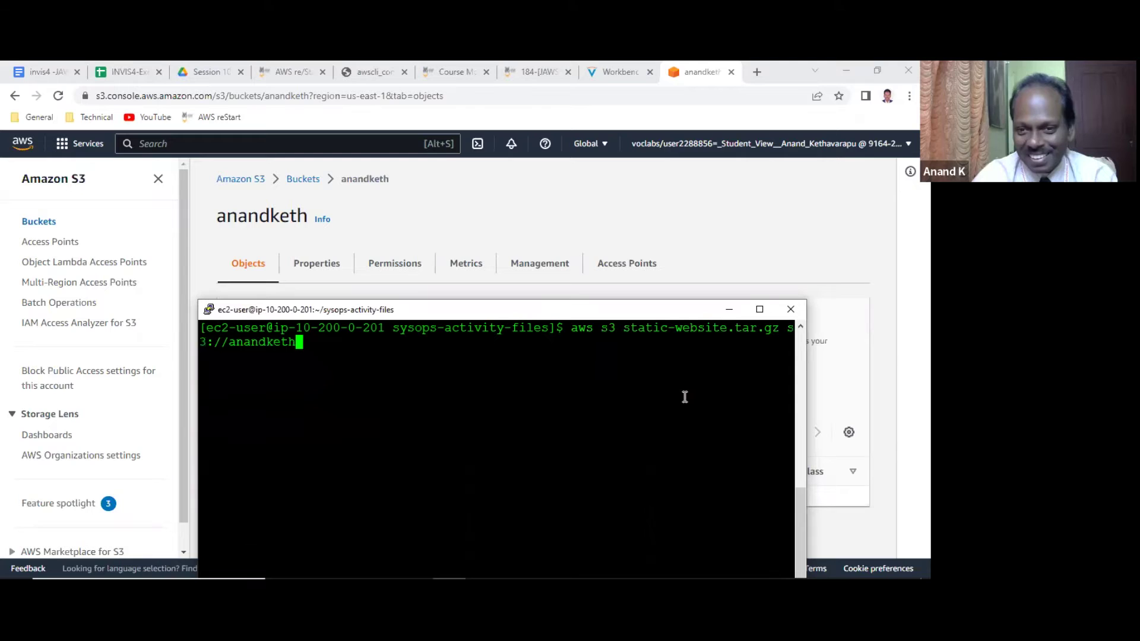
key("Left")
key("Left")
key("Left")
key("Left")
key("Left")
key("Left")
key("Left")
key("Left")
key("Left")
key("Left")
key("Left")
key("Left")
key("Left")
key("Left")
key("Left")
key("Left")
key("Left")
key("Left")
key("Left")
key("Left")
key("Left")
key("Left")
key("Left")
key("Left")
key("Left")
key("Left")
key("Left")
key("Left")
key("Left")
key("Left")
key("Left")
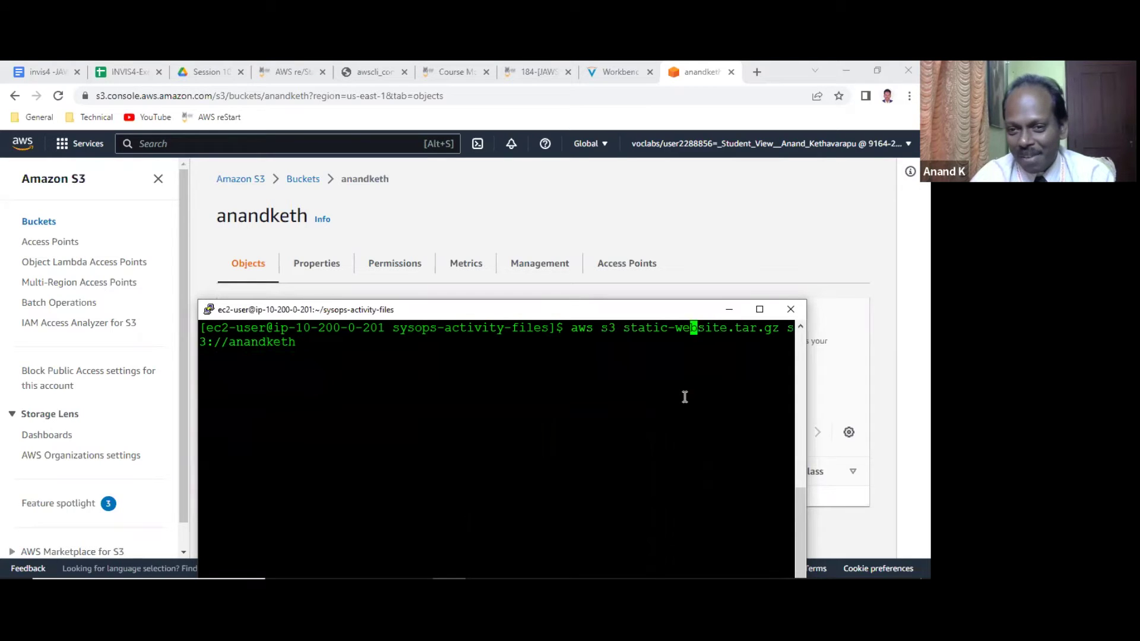
key("Left")
key("Left")
key("Left")
key("Left")
type("cp")
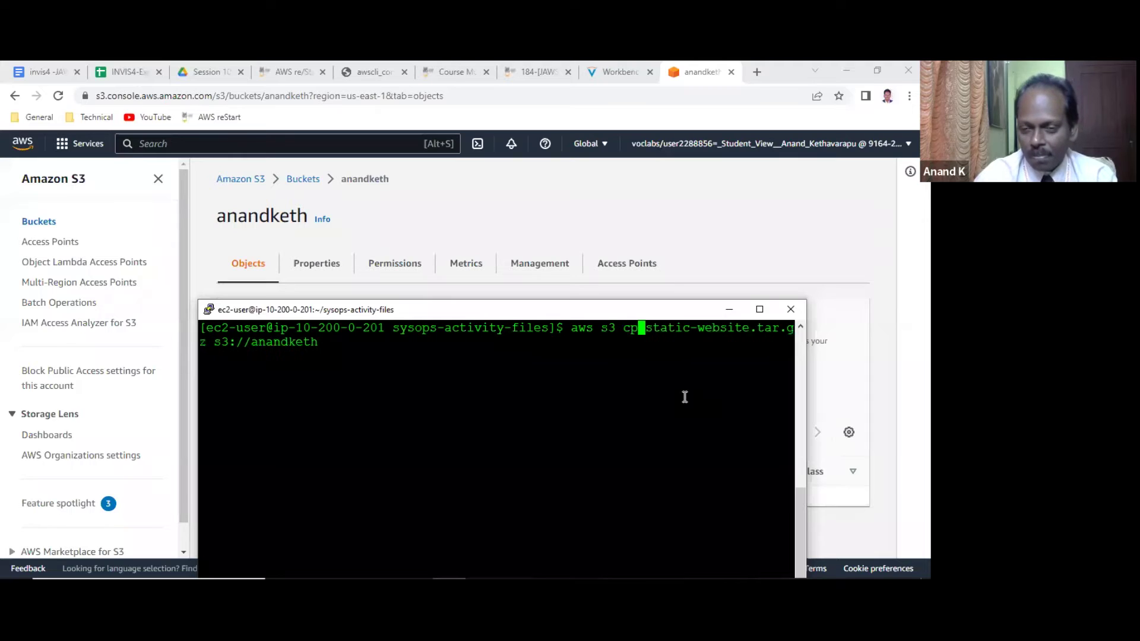
key("Return")
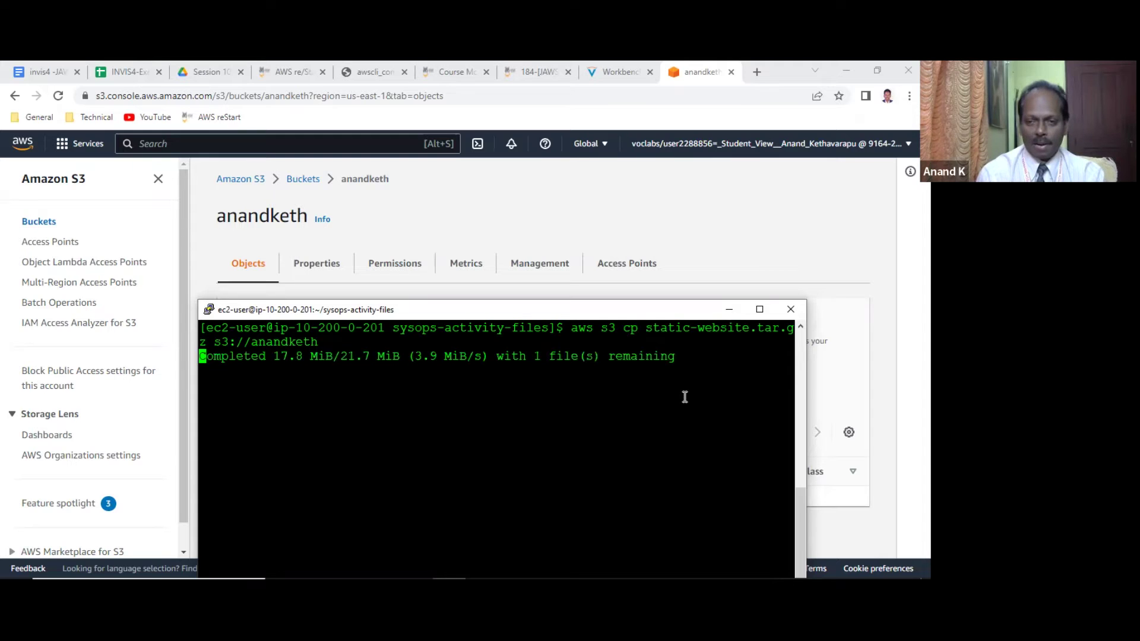
Refresh anandketh's object list to confirm static-website.tar.gz (21.7 MB) is listed.
left_click(663, 188)
left_click(247, 378)
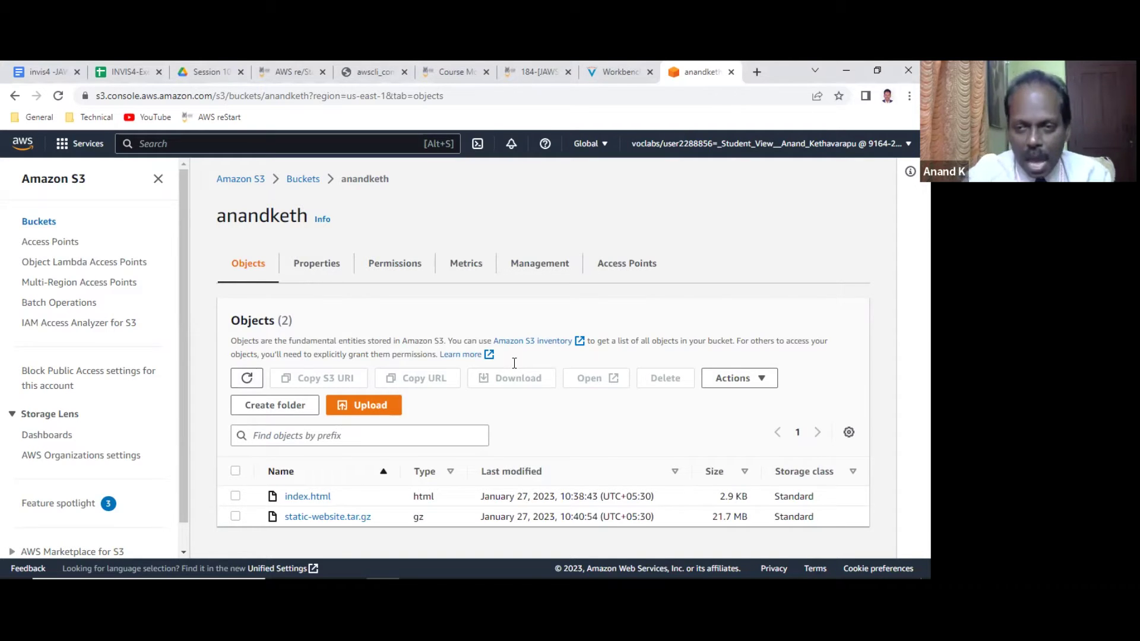
key("alt+Tab")
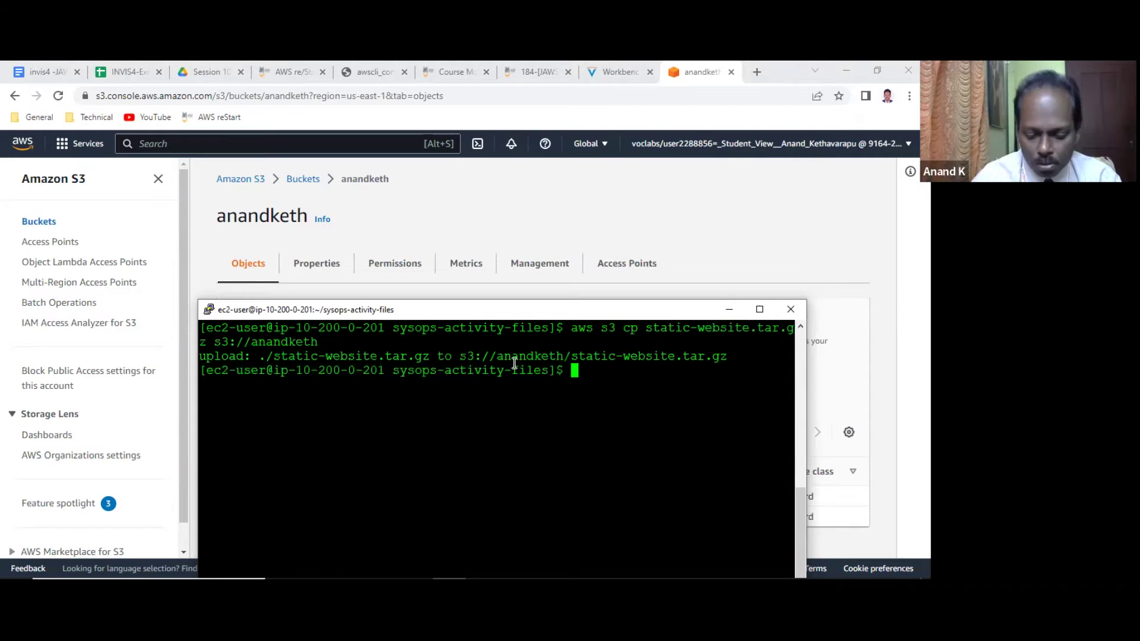
List the activity folder and run aws s3 cp css s3://anandketh --recursive.
type("ll")
key("Return")
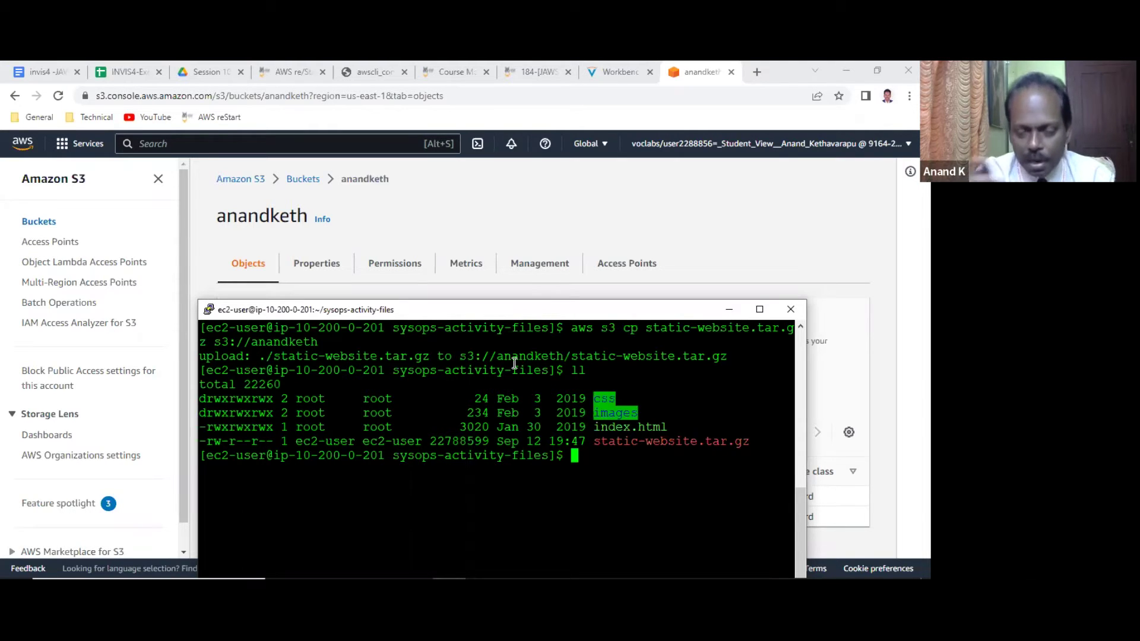
type("aws s3 cp ")
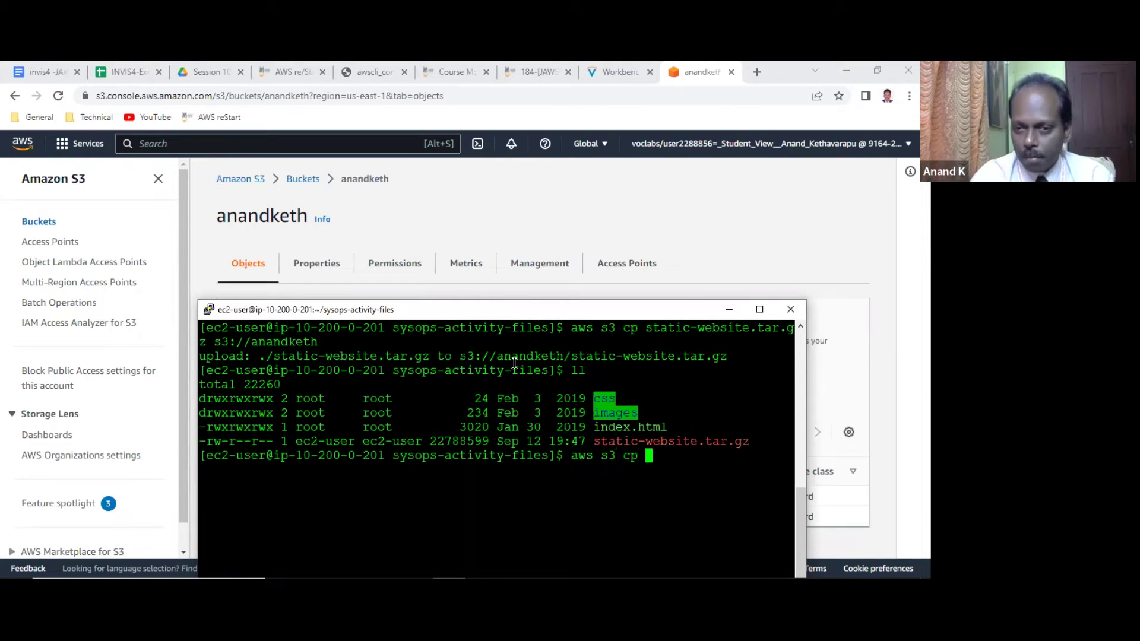
type("css")
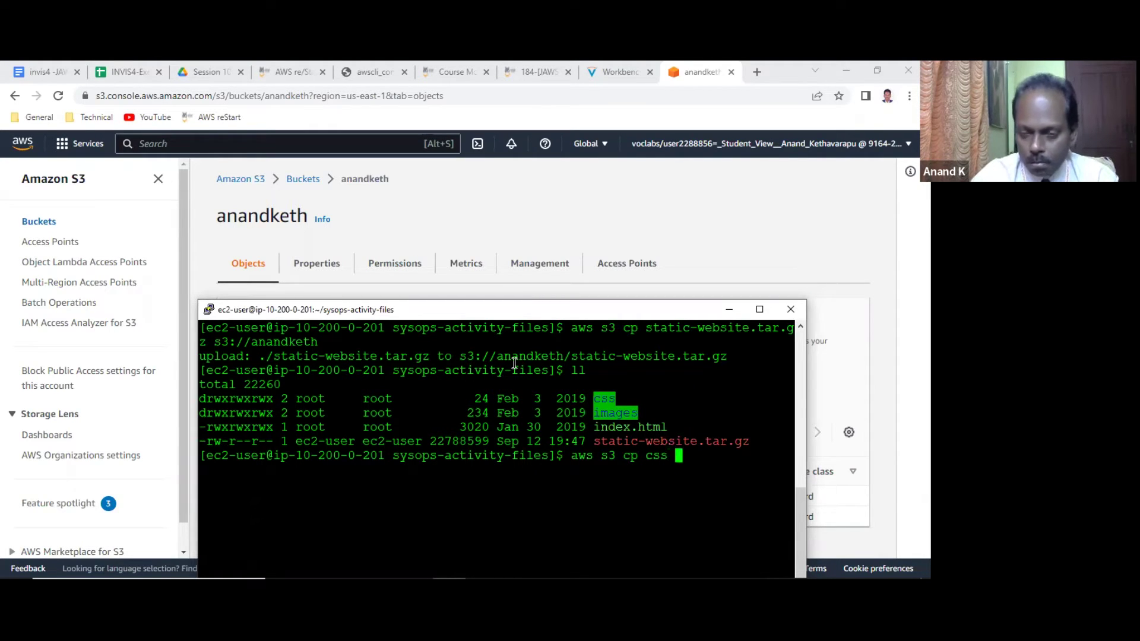
type(" --")
key("BackSpace")
key("BackSpace")
type("s3://anandketh --recur")
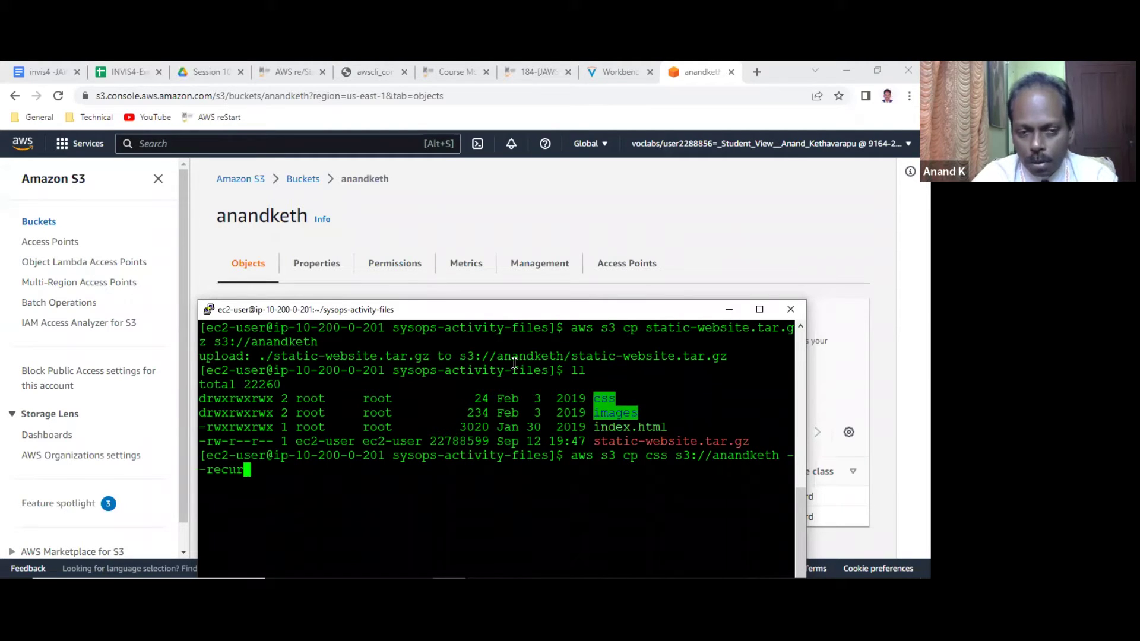
type("sive")
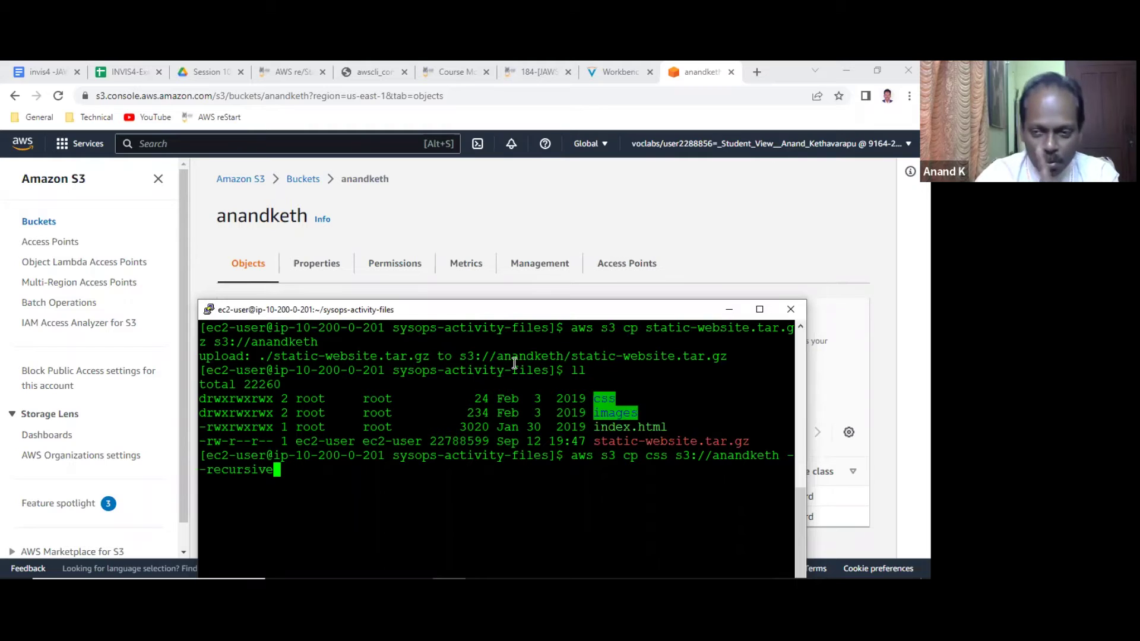
key("Return")
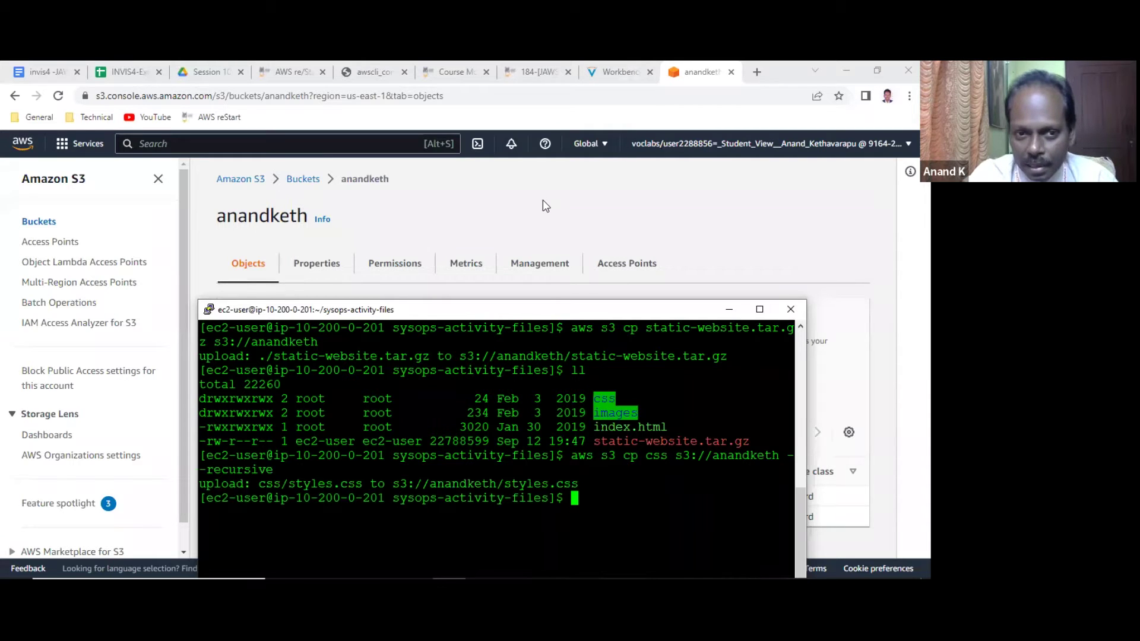
Refresh the bucket's Objects list to confirm styles.css (541.0 B) arrived.
left_click(463, 209)
left_click(257, 380)
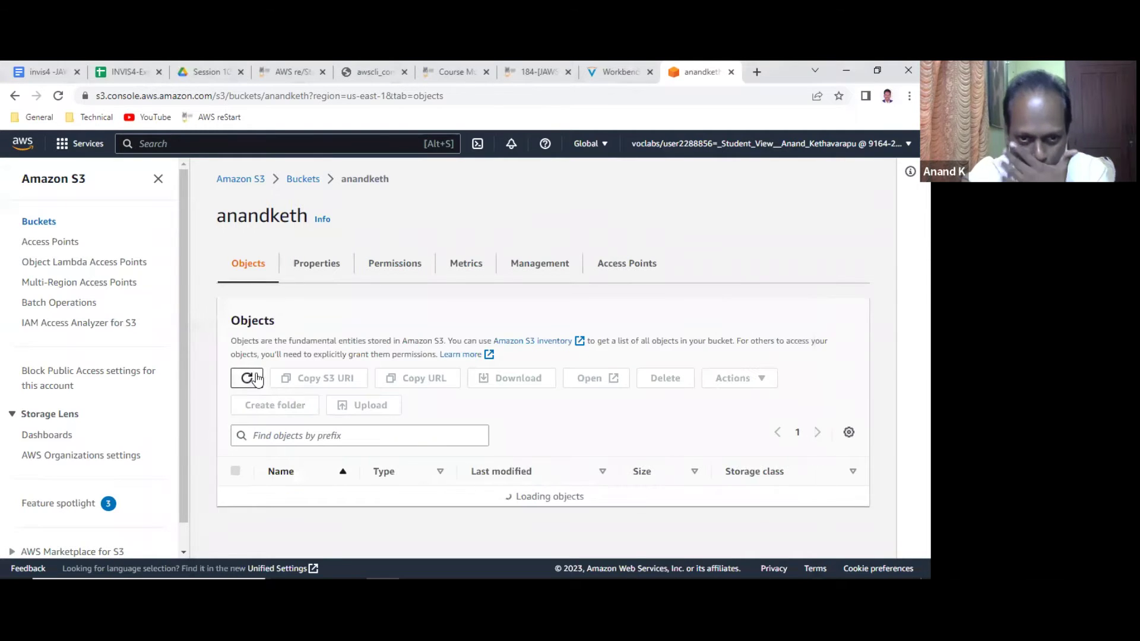
scroll(320, 439, "down", 1)
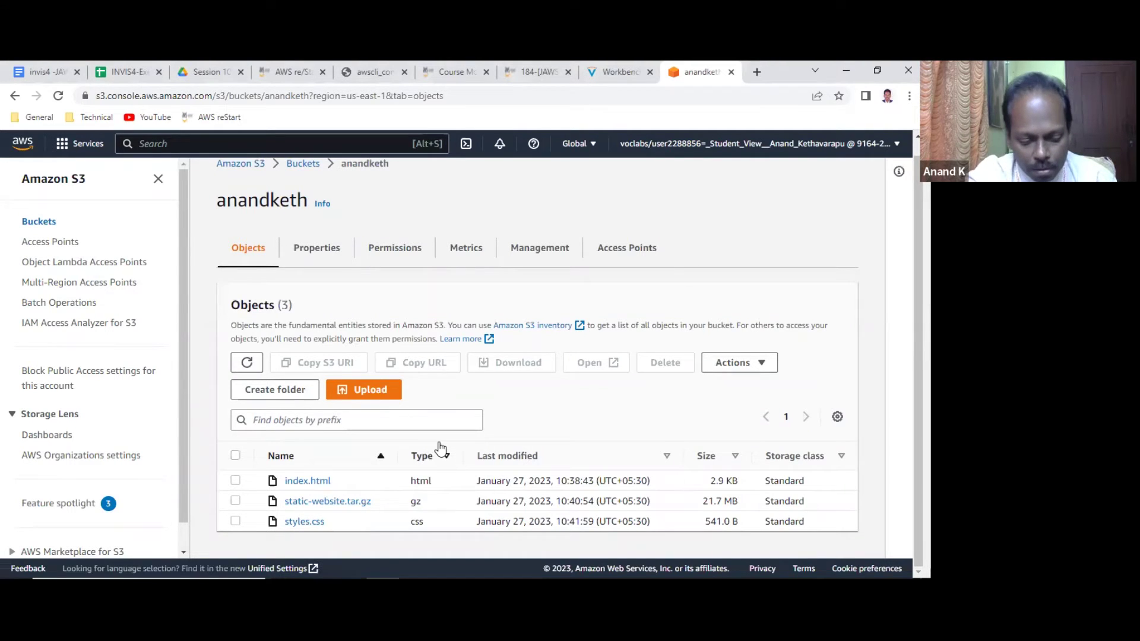
Move up to the home directory with cd .. and list its contents.
key("alt+Tab")
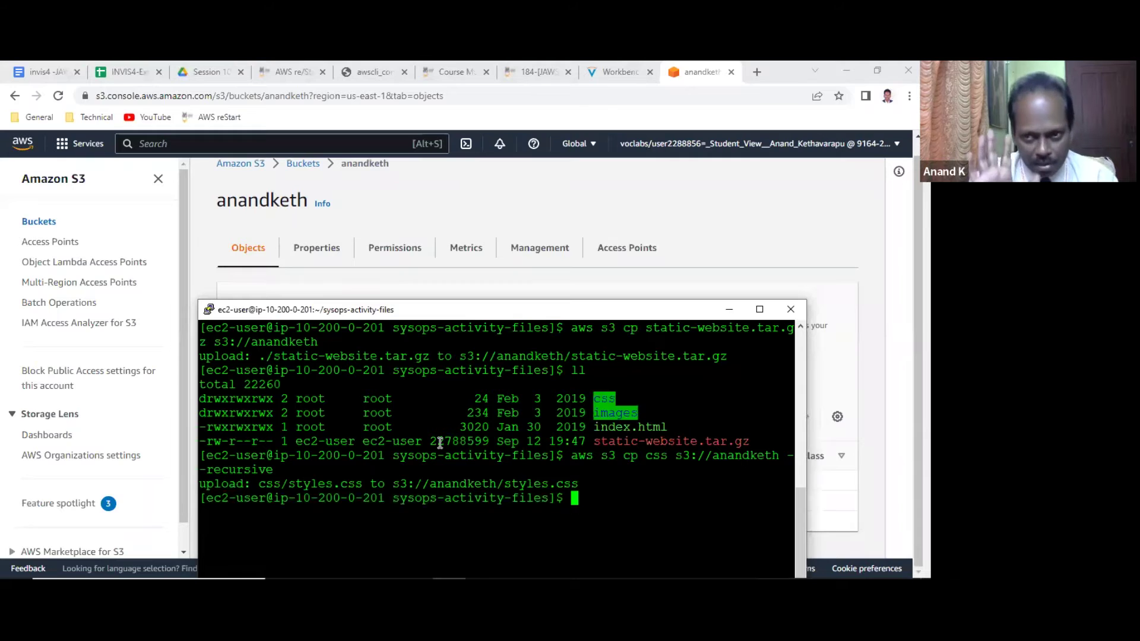
type("cd ..")
key("Return")
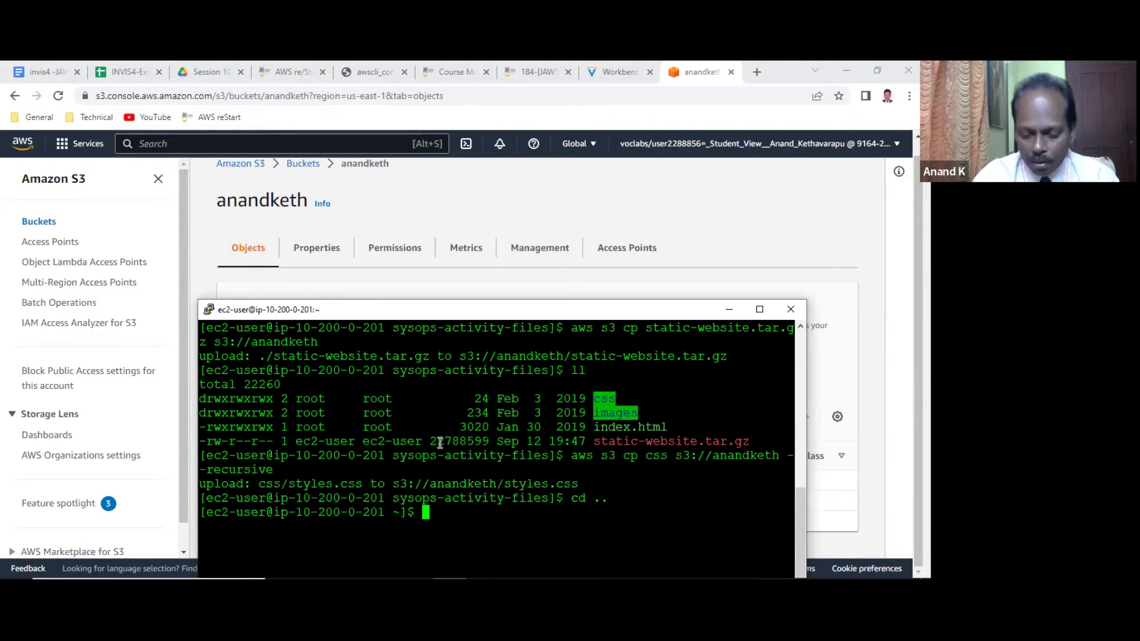
type("ll")
key("Return")
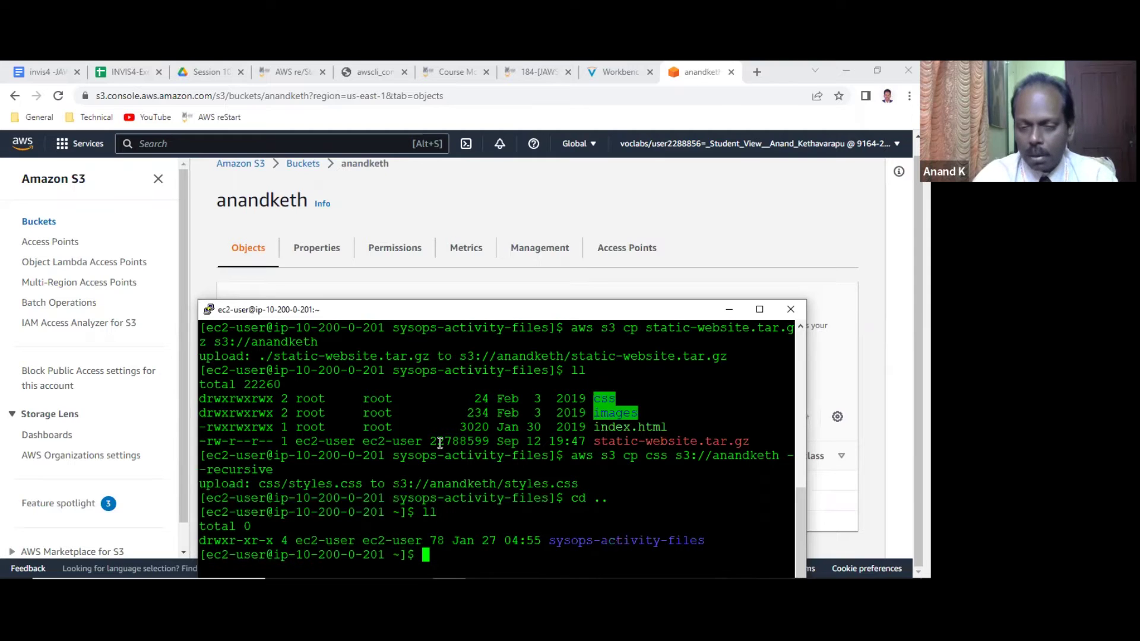
Compose aws s3 cp sysops-activity-files s3://anandketh --recursive, widening the PuTTY window to fit.
type("aws s3 ")
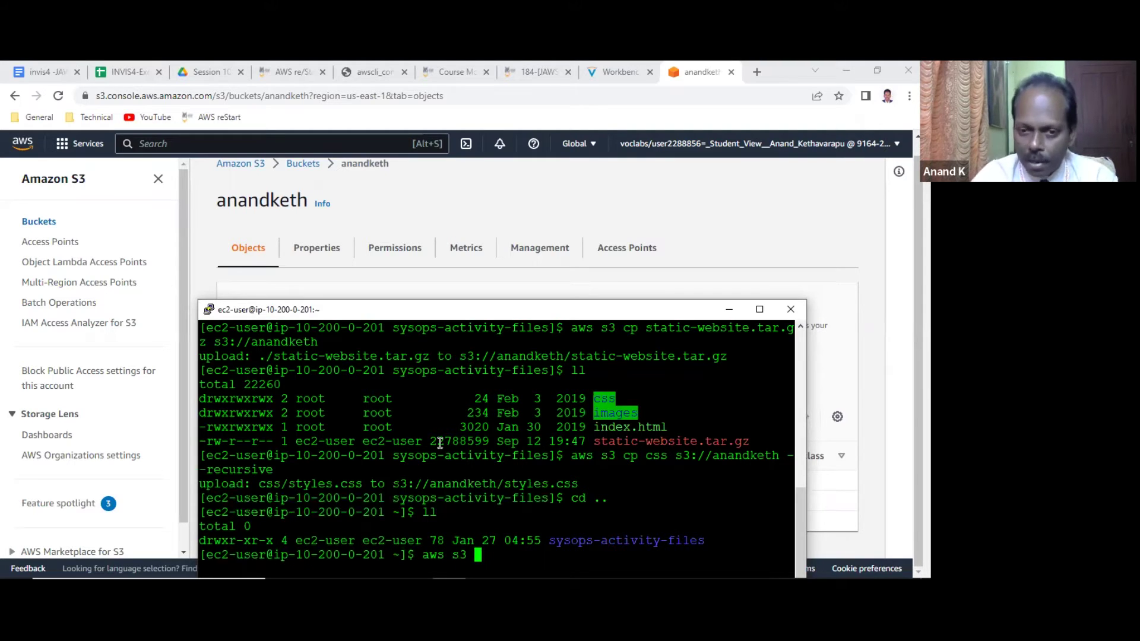
type("cp sys")
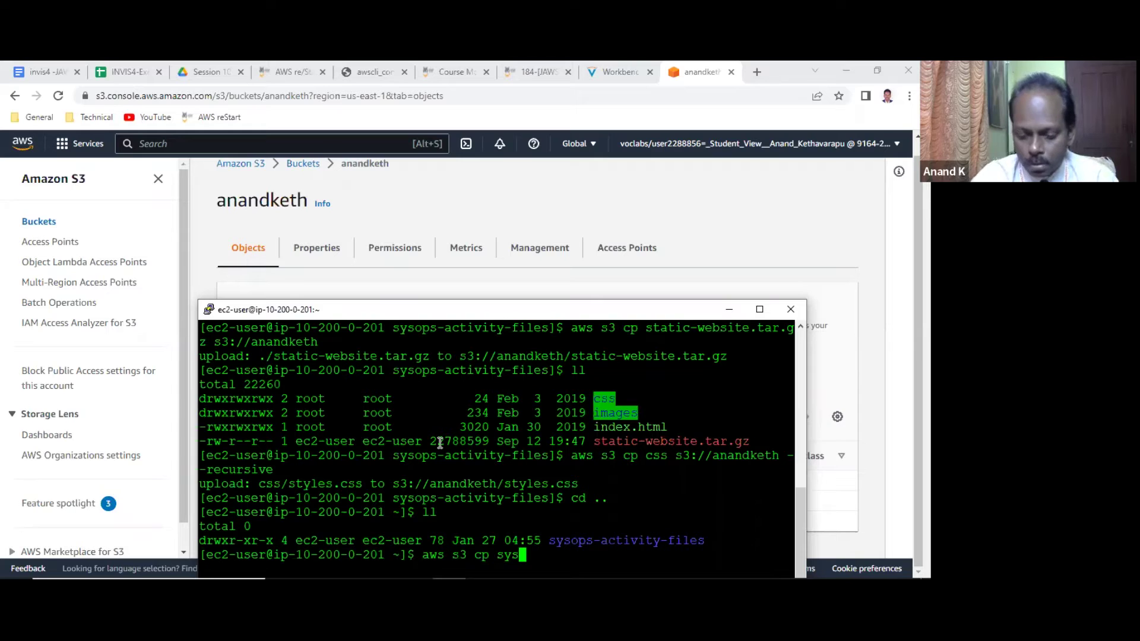
key("BackSpace")
key("BackSpace")
key("BackSpace")
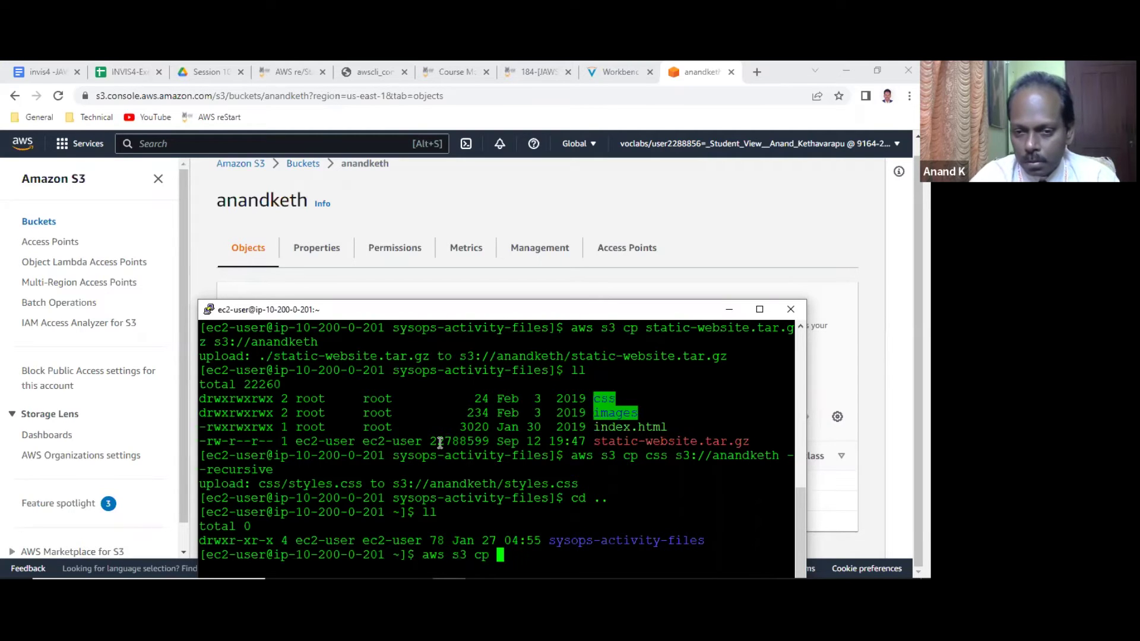
double_click(603, 539)
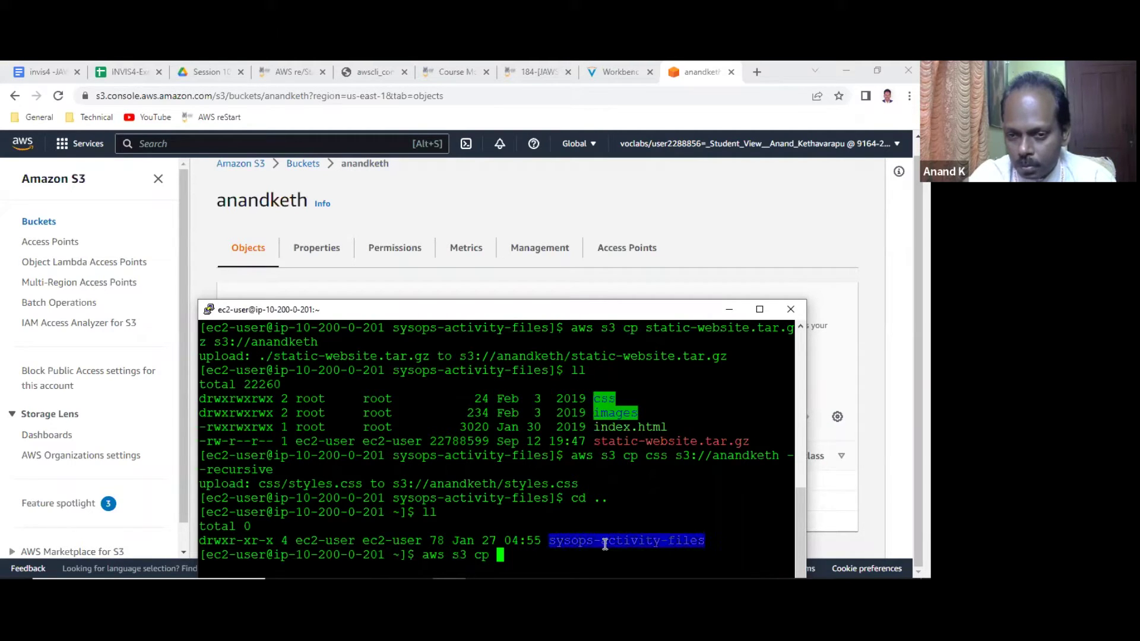
right_click(603, 538)
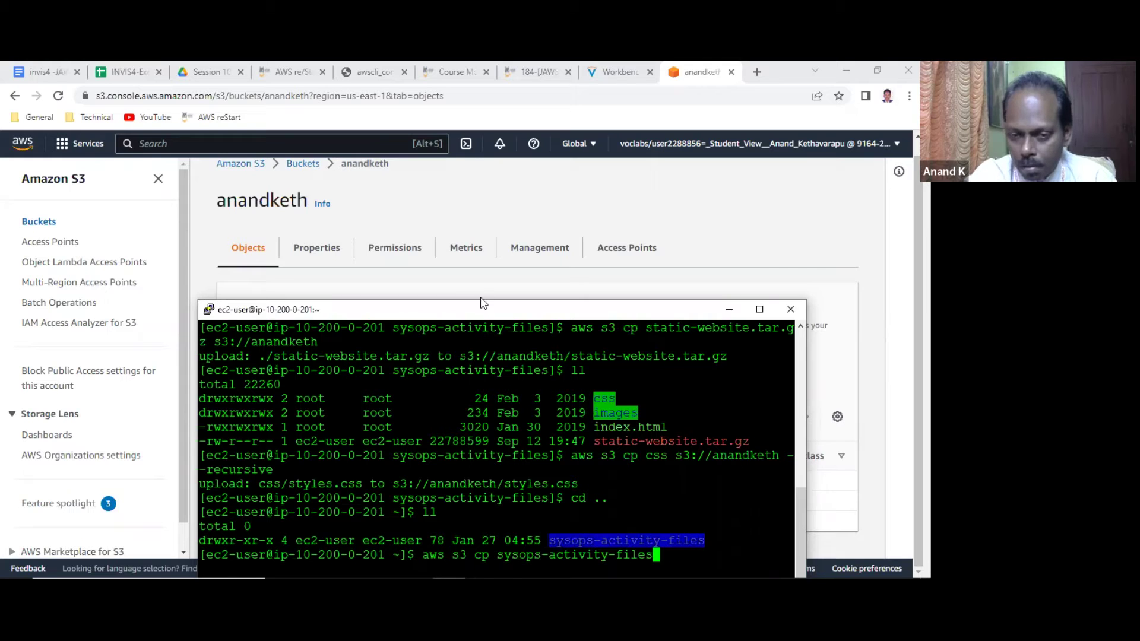
left_click_drag(484, 309, 485, 269)
type("s")
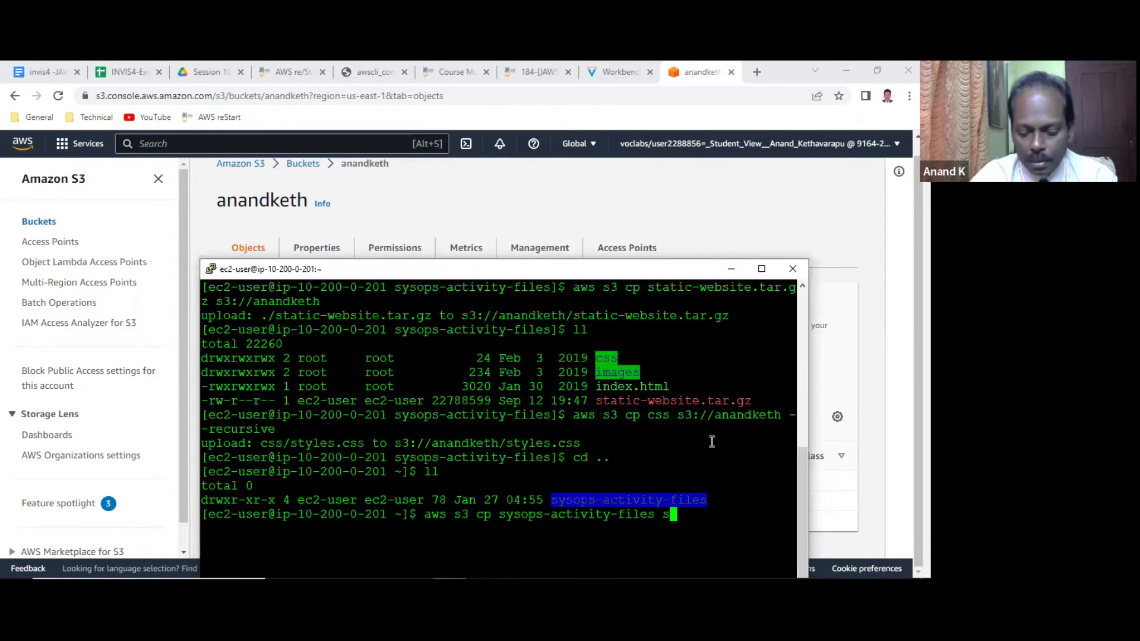
type("3://an")
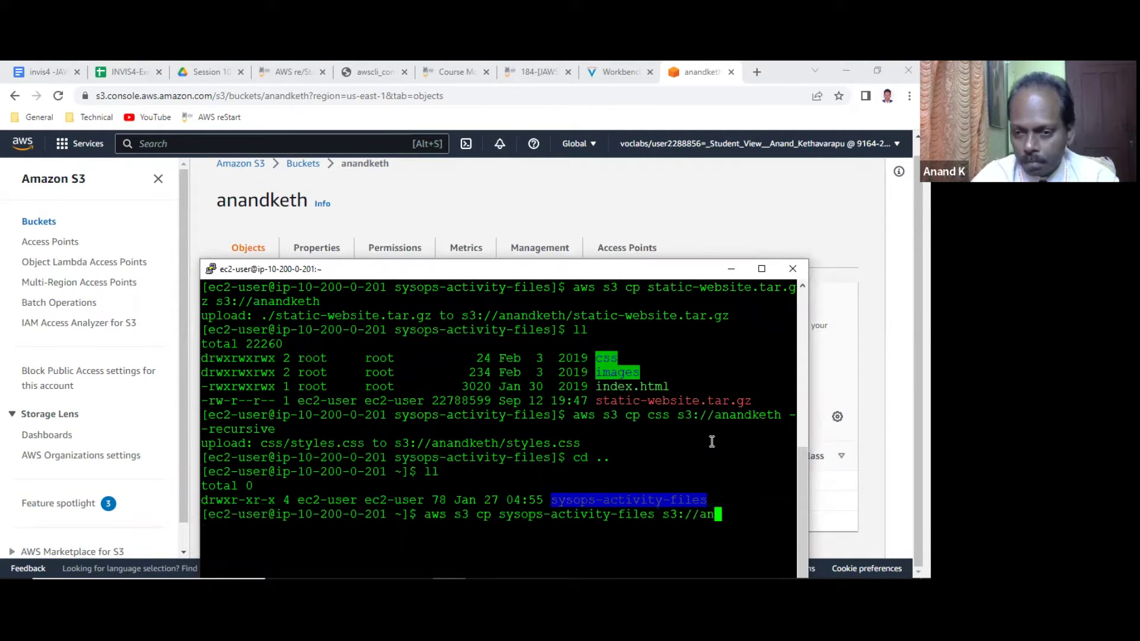
type("andketh --recur")
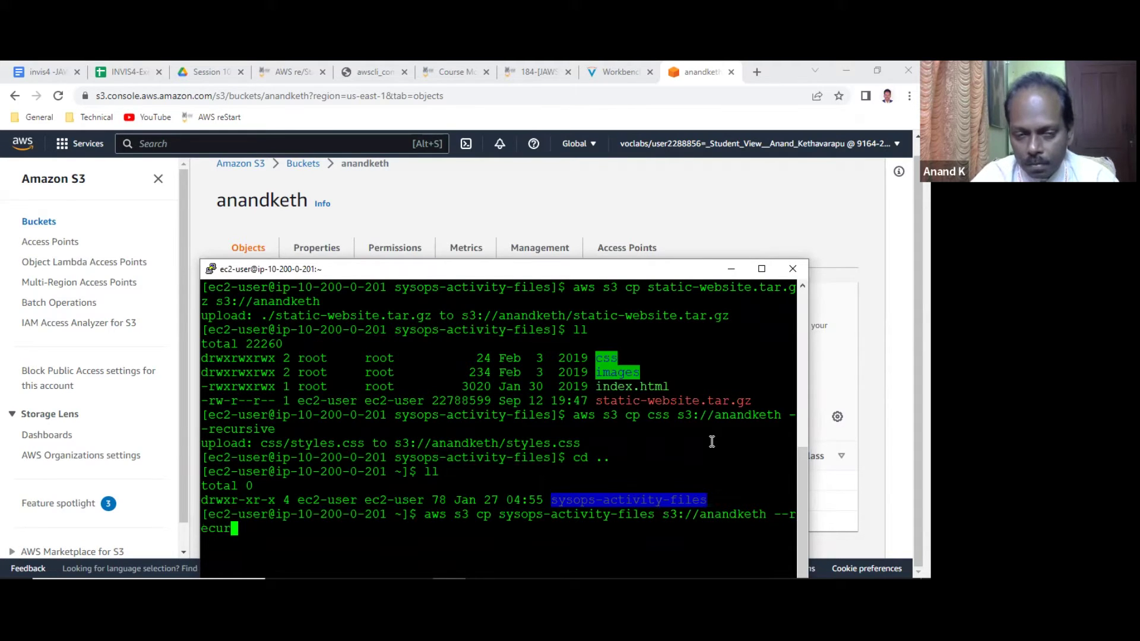
type("sive")
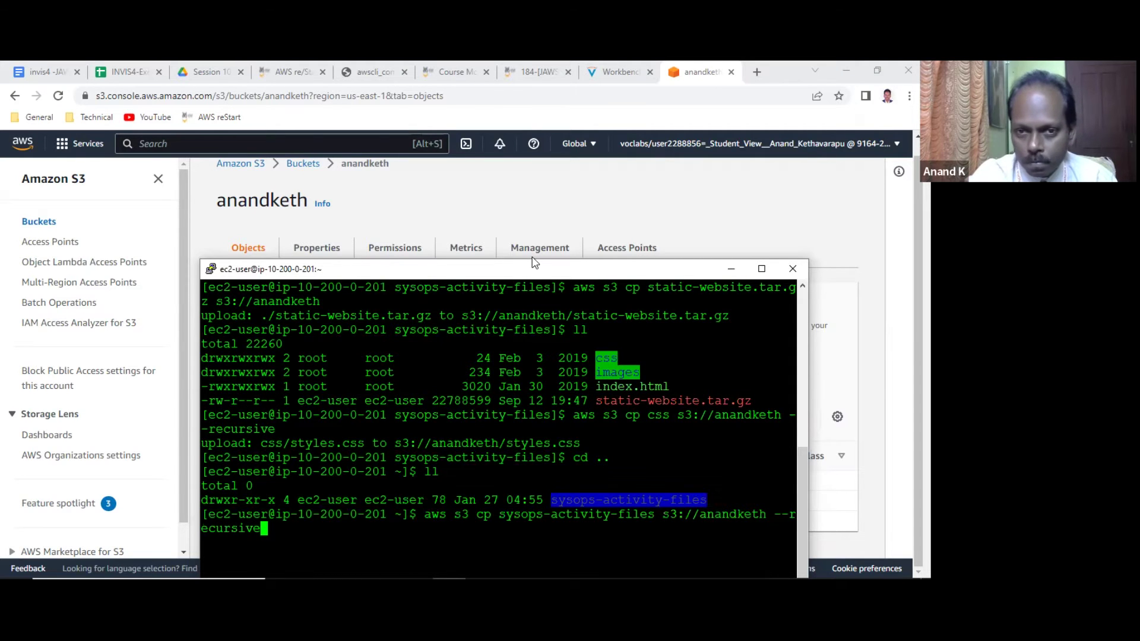
left_click_drag(534, 261, 417, 162)
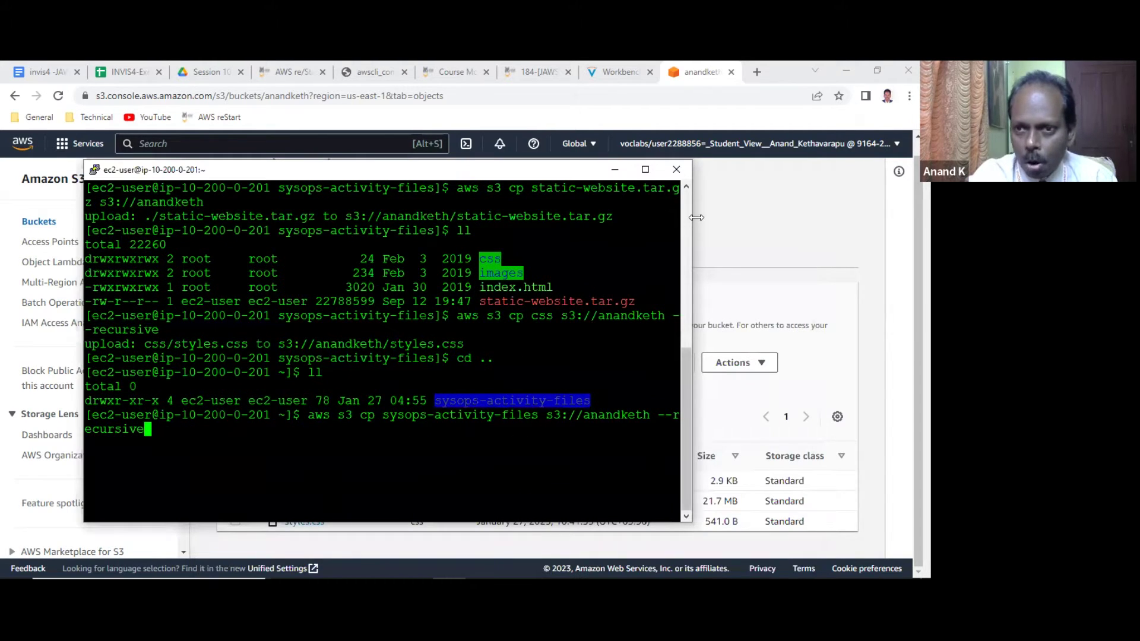
left_click_drag(696, 218, 808, 218)
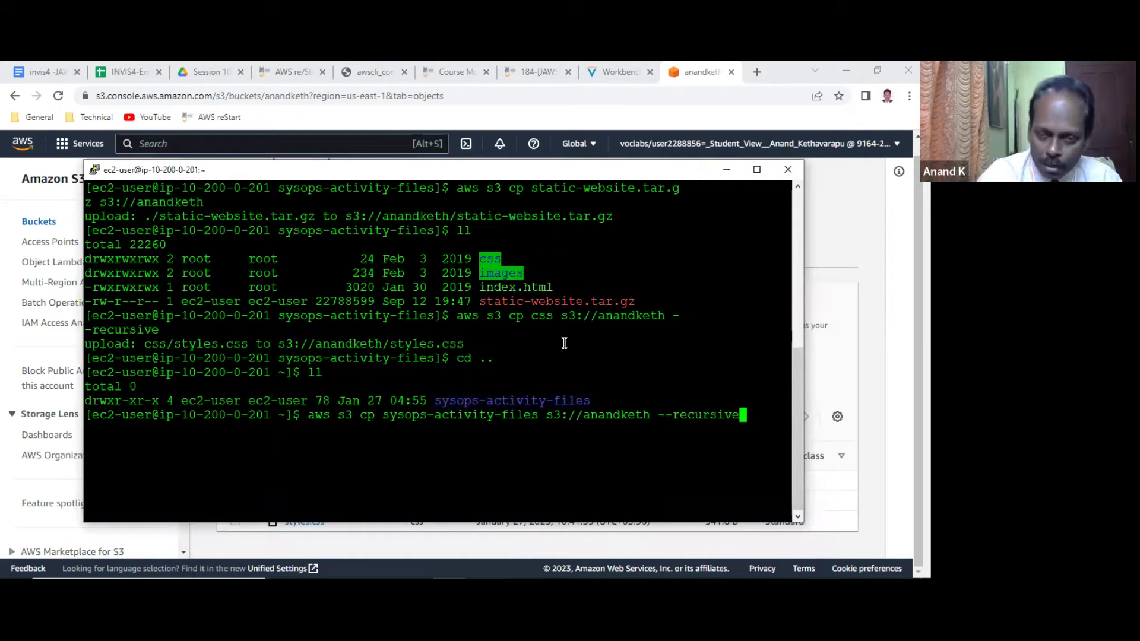
Run the recursive upload and copy the command with its upload output.
key("Return")
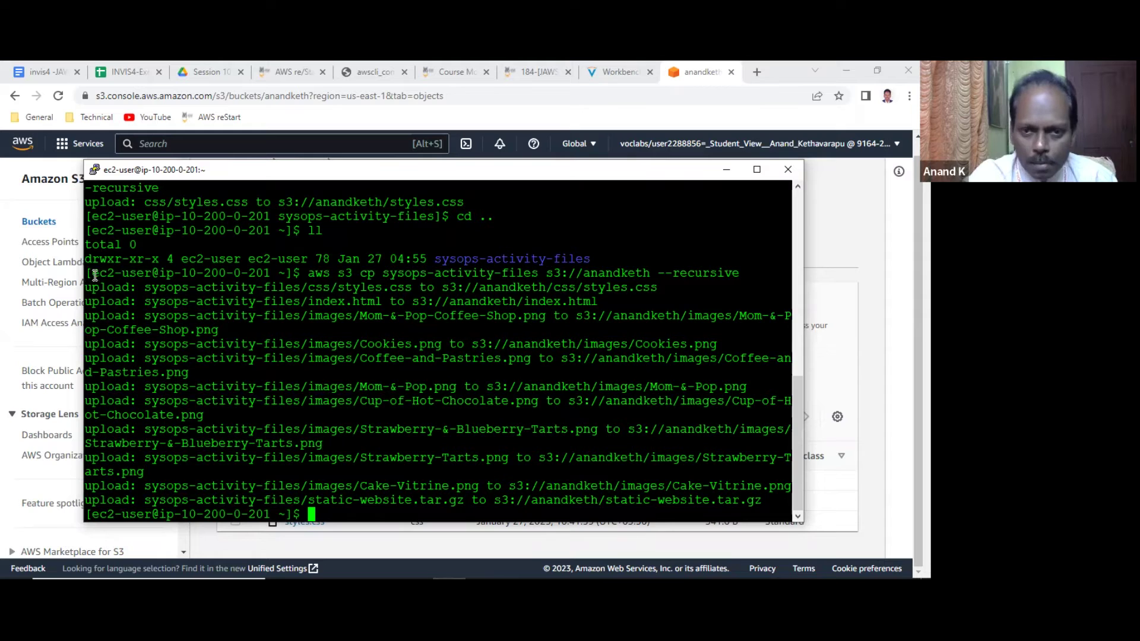
left_click_drag(87, 273, 332, 518)
left_click(346, 335)
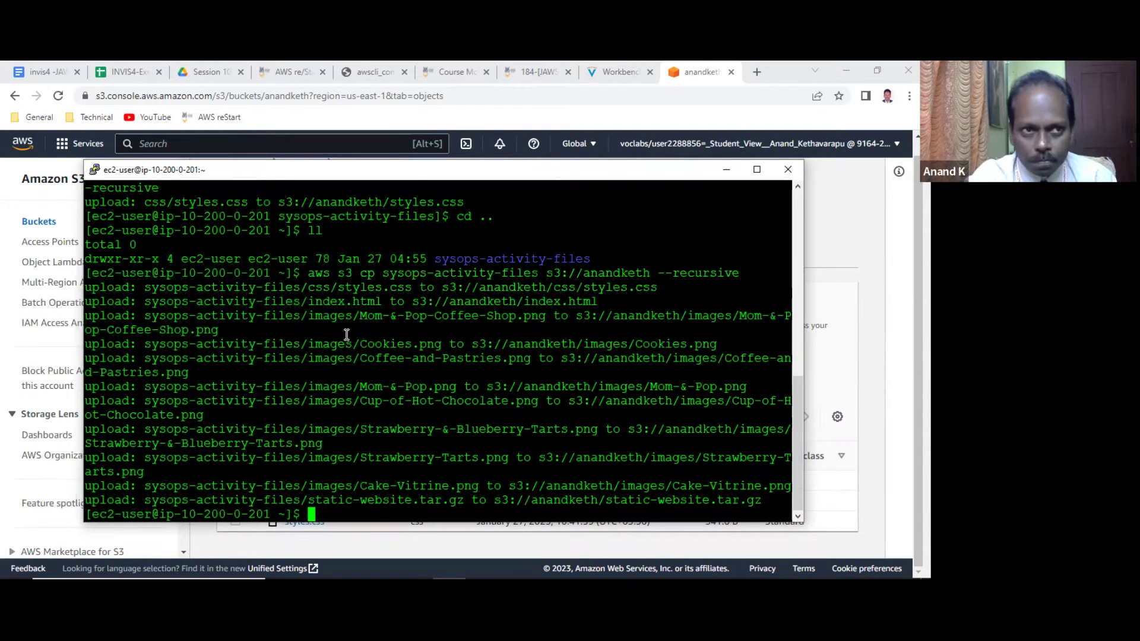
Paste the upload output into JAWS Notes and set it to Courier New.
left_click(56, 72)
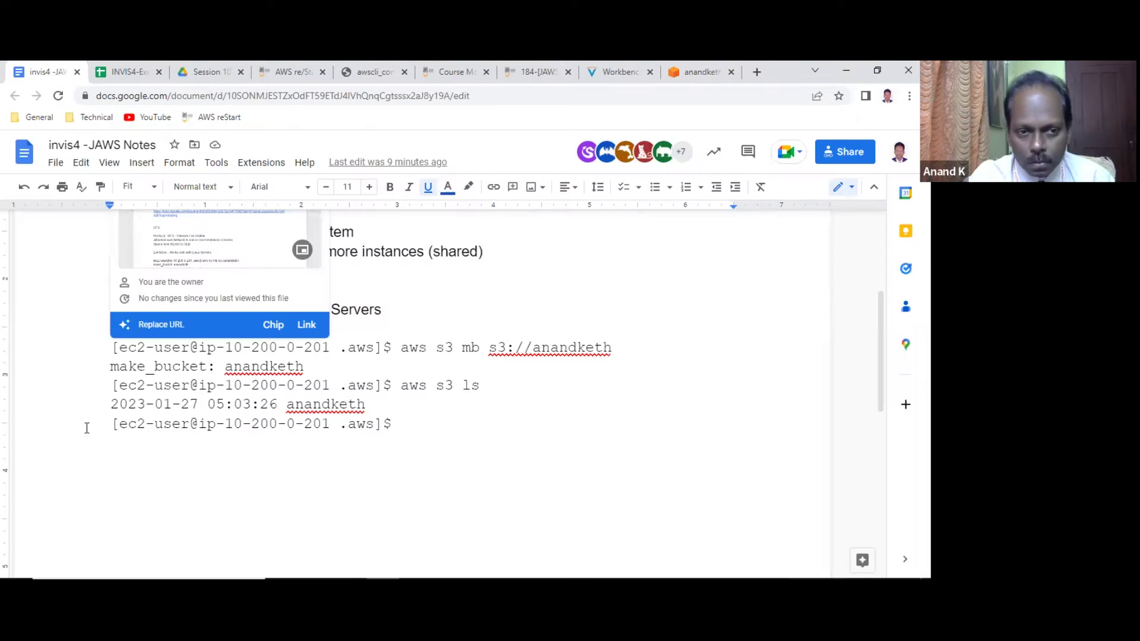
left_click(123, 456)
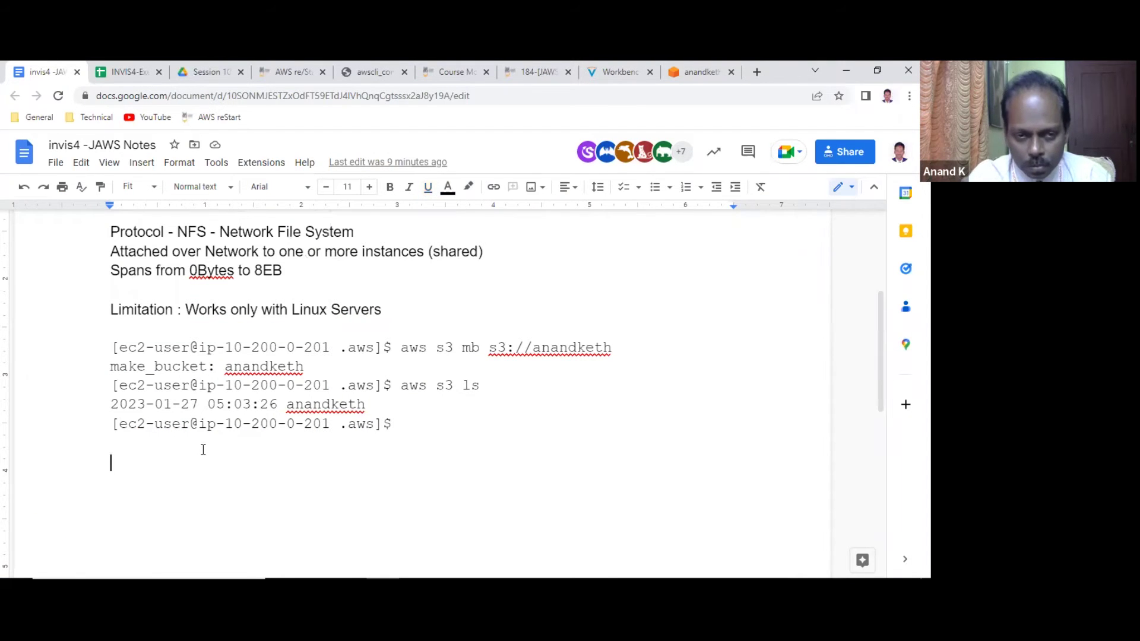
type("[ec2-user@ip-10-200-0-201 ~]$ aws s3 cp sysops-activity-files s3://anandketh --recursive upload: sysops-activity-files/css/styles.css to s3://anandketh/css/styles.css upload: sysops-activity-files/index.html to s3://anandketh/index.html upload: sysops-activity-files/images/Mom-&-Pop-Coffee-Shop.png to s3://anandketh/images/Mom-&-Pop-Coffee-Shop.png upload: sysops-activity-files/images/Cookies.png to s3://anandketh/images/Cookies.png upload: sysops-activity-files/images/Coffee-and-Pastries.png to s3://anandketh/images/Coffee-and-Pastries.png upload: sysops-activity-files/images/Mom-&-Pop.png to s3://anandketh/images/Mom-&-Pop.png upload: sysops-activity-files/images/Cup-of-Hot-Chocolate.png to s3://anandketh/images/Cup-of-Hot-Chocolate.png upload: sysops-activity-files/images/Strawberry-&-Blueberry-Tarts.png to s3://anandketh/images/Strawberry-&-Blueberry-Tarts.png upload: sysops-activity-files/images/Strawberry-Tarts.png to s3://anandketh/images/Strawberry-Tarts.png upload: sysops-activity-files/images/Cake-Vitrine.png to s3://anandketh/images/Cake-Vitrine.png upload: sysops-activity-files/static-website.tar.gz to s3://anandketh/static-website.tar.gz [ec2-user@ip-10-200-0-201 ~]$")
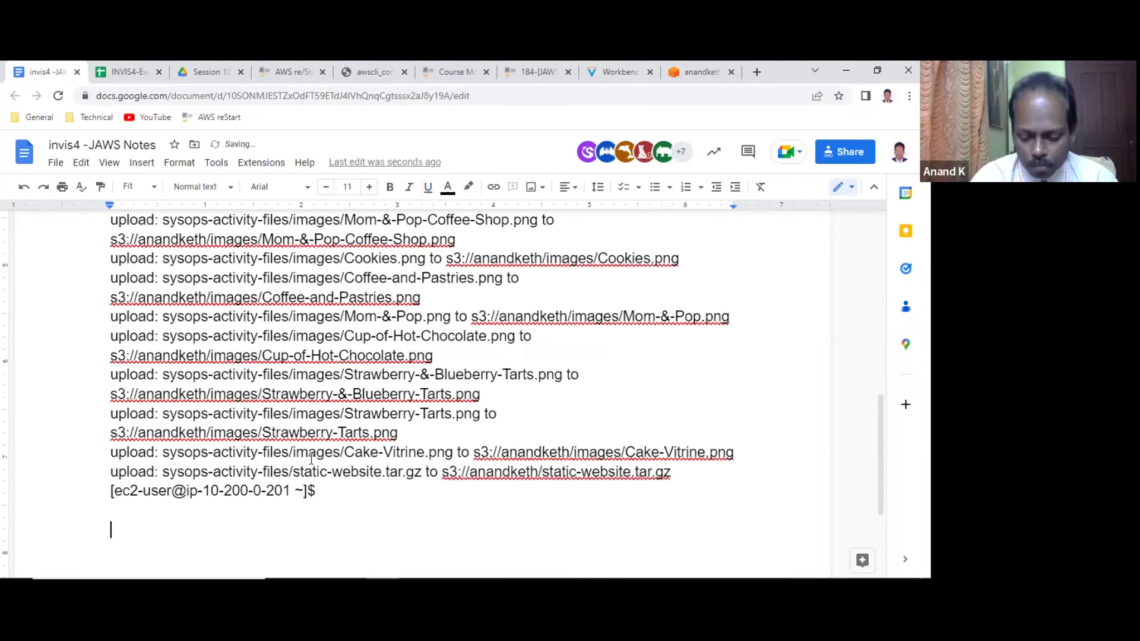
key("shift+Up")
key("shift+Up")
key("shift+Up")
key("shift+Up")
key("shift+Up")
key("shift+Up")
key("shift+Up")
key("shift+Up")
key("shift+Up")
key("shift+Up")
key("shift+Up")
key("shift+Up")
key("shift+Up")
key("shift+Up")
key("shift+Up")
key("shift+Up")
key("shift+Up")
key("shift+Up")
key("shift+Up")
key("shift+Up")
key("shift+Up")
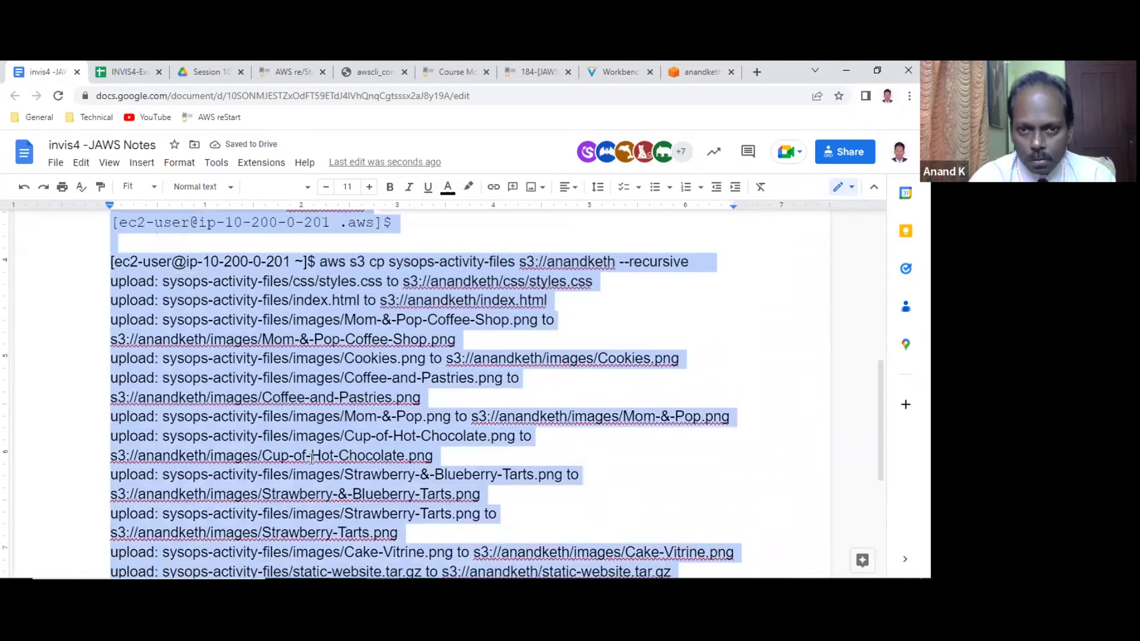
key("shift+Down")
key("shift+Down")
key("shift+Down")
key("shift+Down")
key("shift+Down")
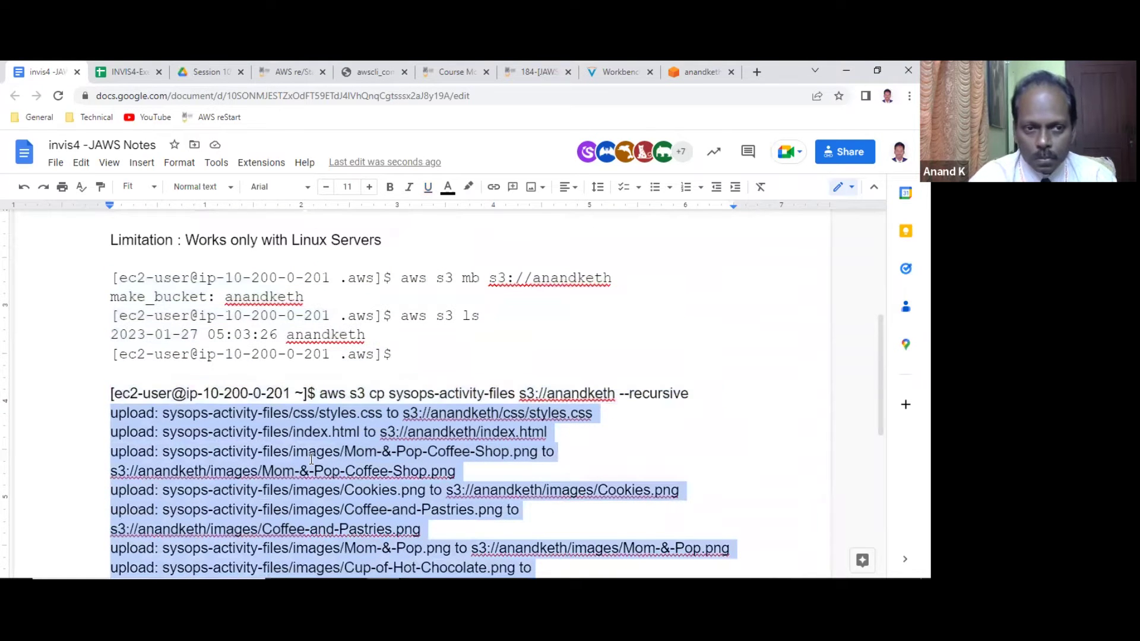
key("shift+Up")
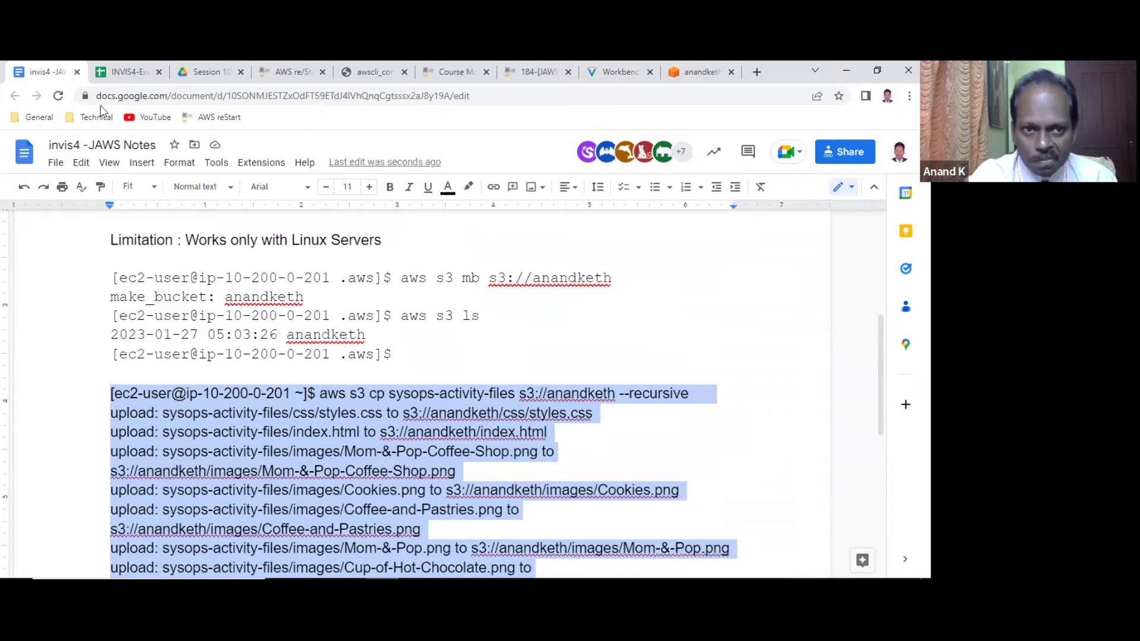
left_click(300, 190)
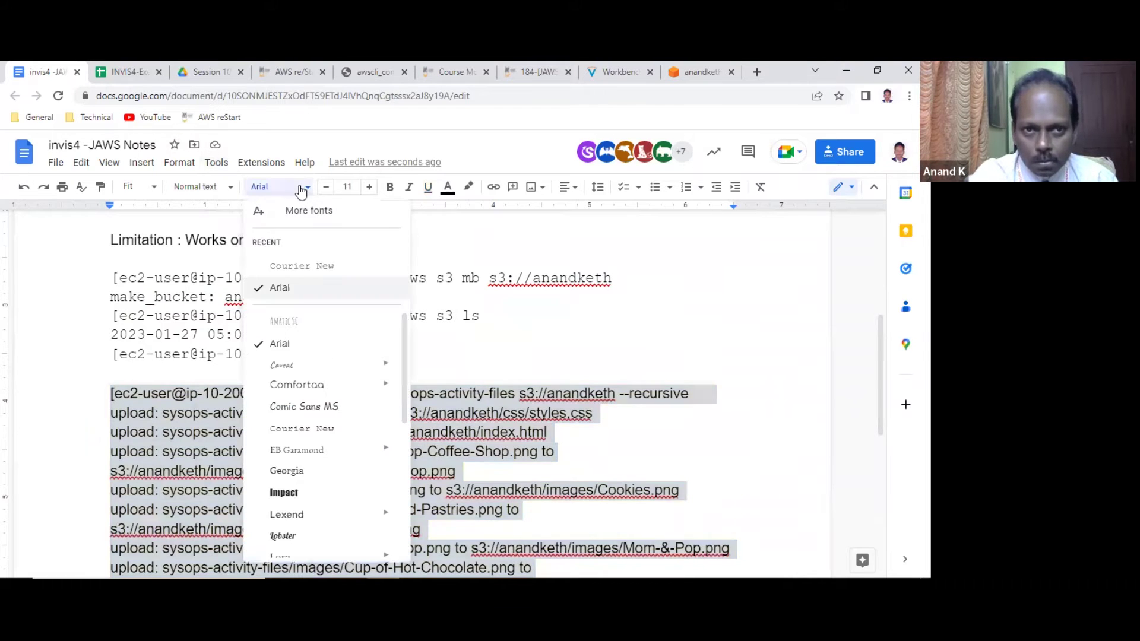
left_click(298, 265)
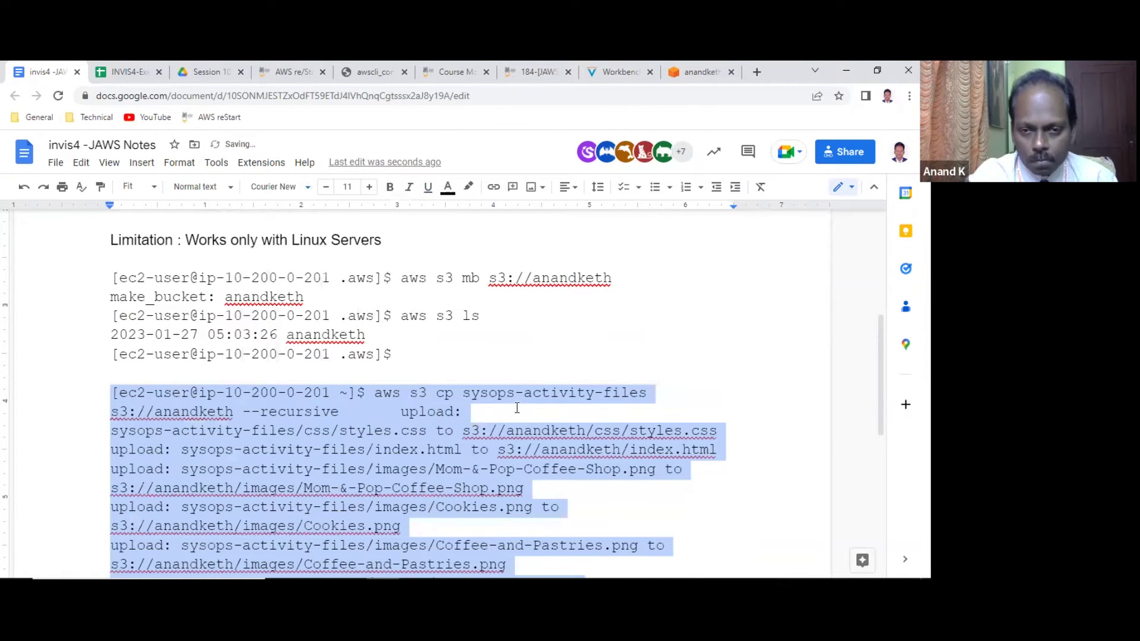
left_click(385, 391)
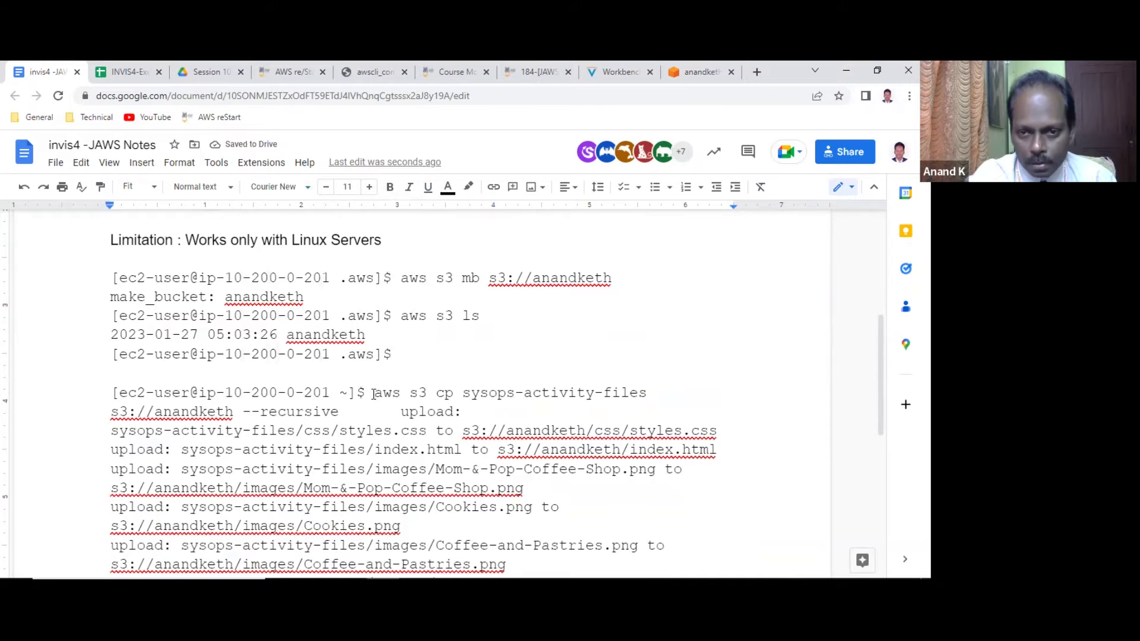
Colour the aws s3 cp command blue and put the first upload line on its own line.
left_click_drag(373, 394, 339, 414)
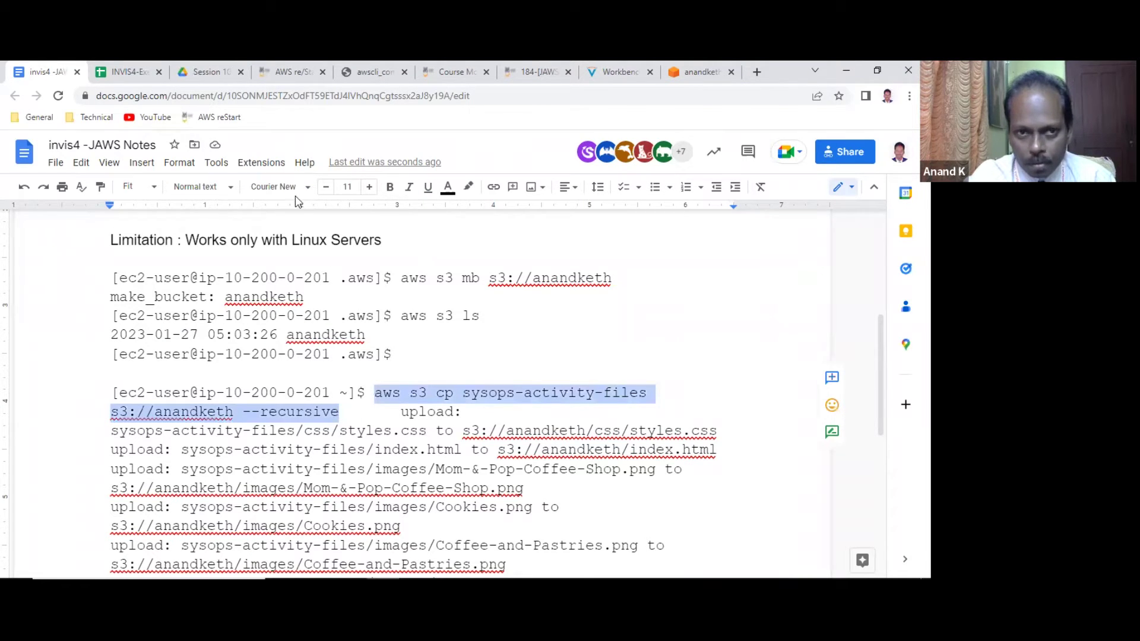
left_click(457, 189)
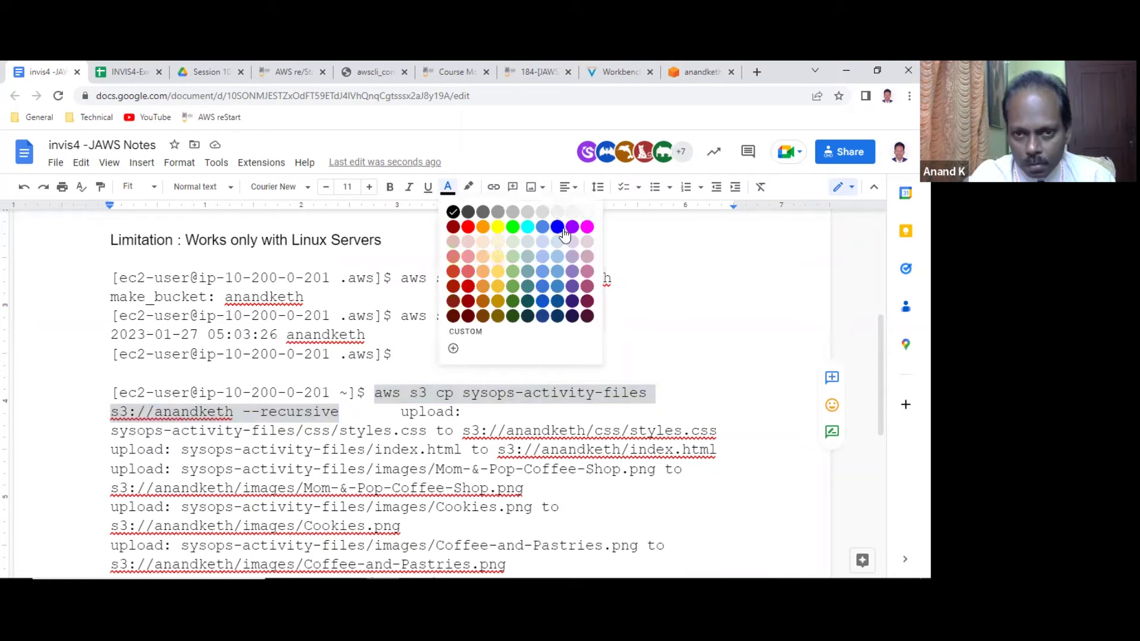
left_click(564, 236)
left_click(384, 412)
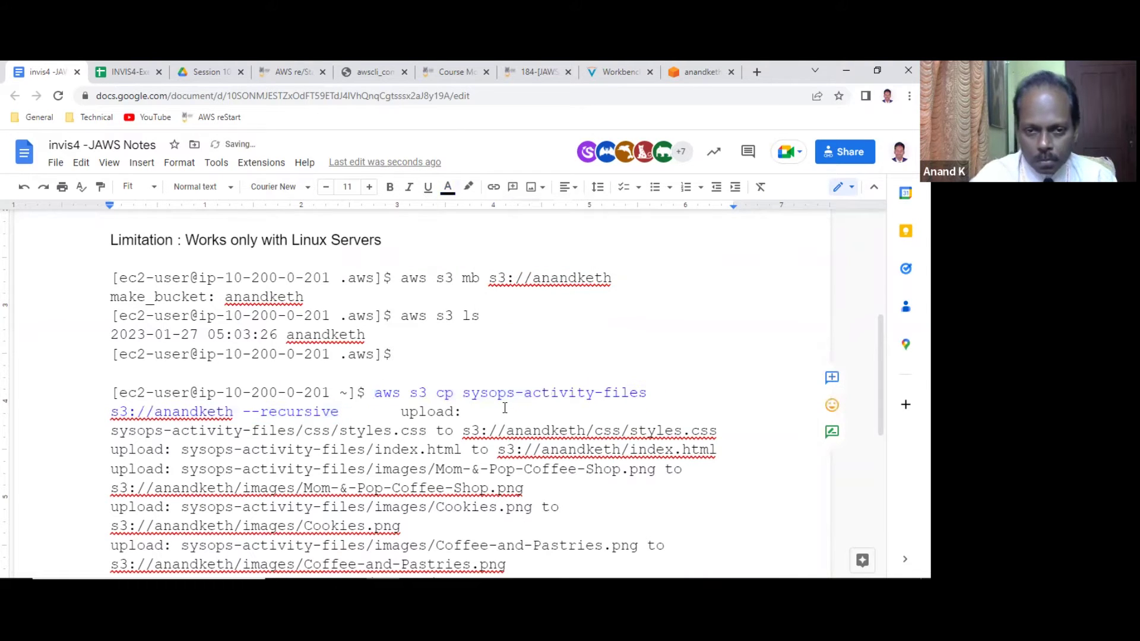
key("Return")
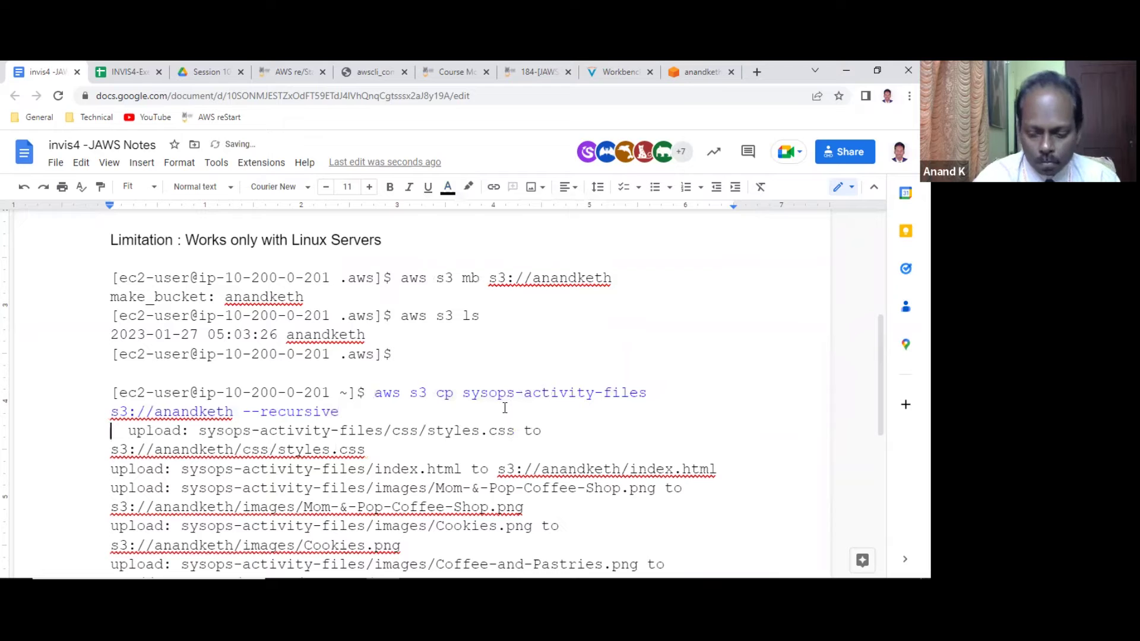
key("Delete")
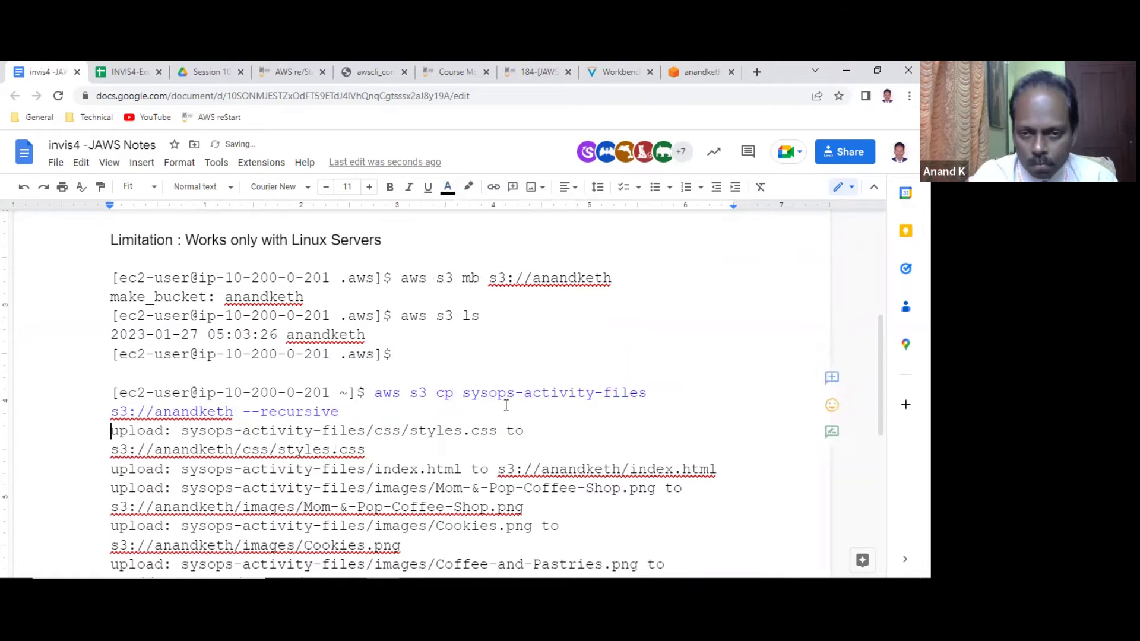
left_click(695, 72)
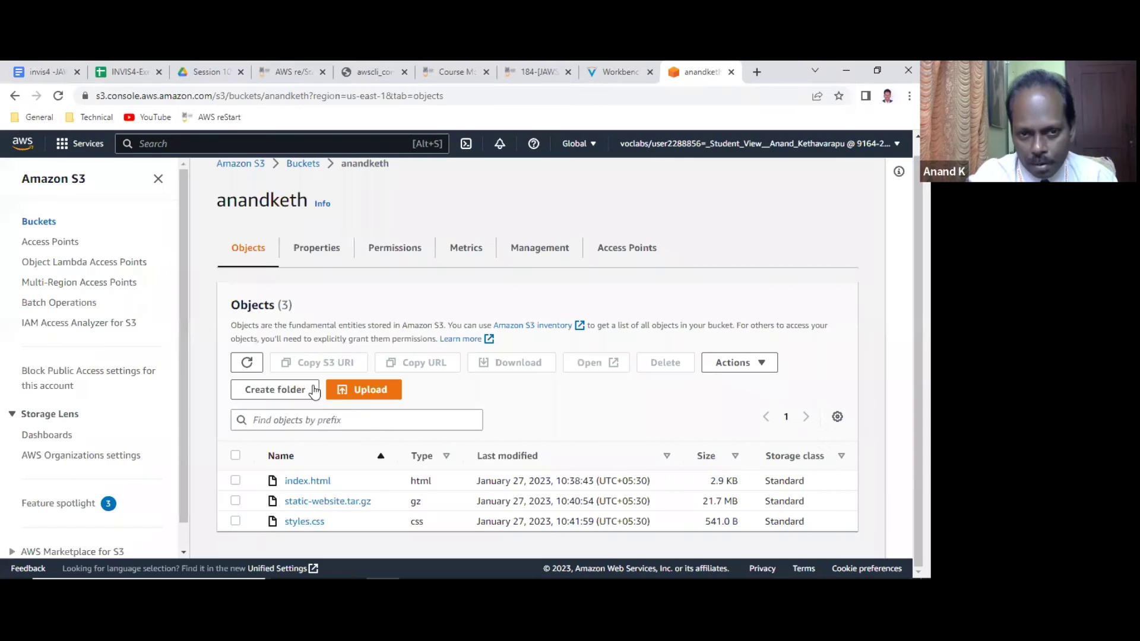
Refresh anandketh to show the new css/ and images/ folders, then select root-level styles.css.
left_click(247, 375)
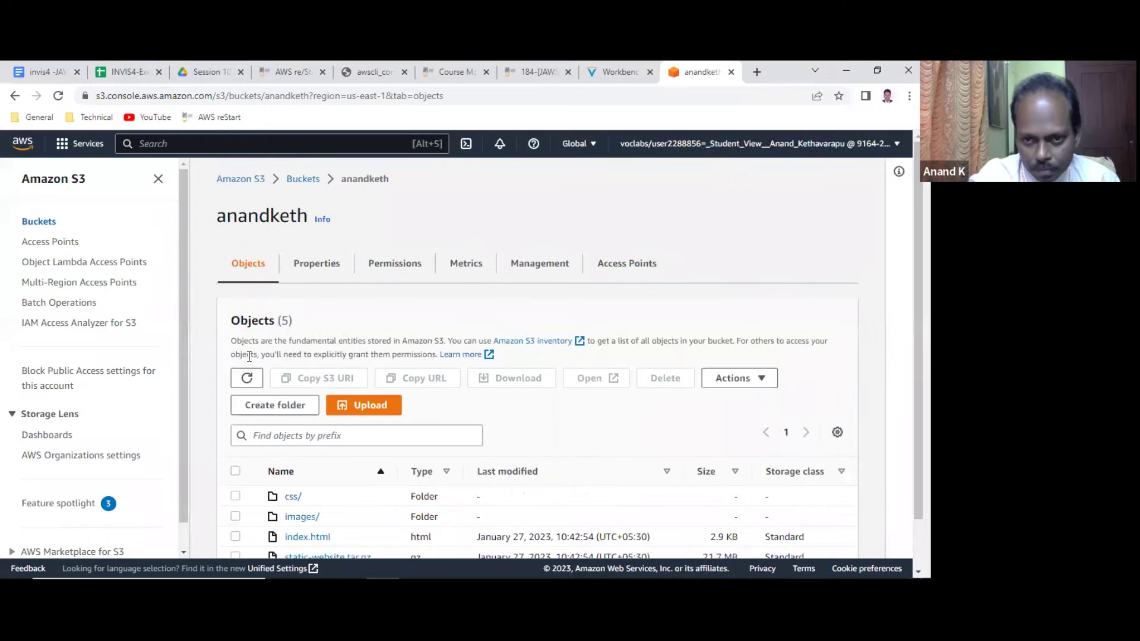
scroll(249, 356, "down", 1)
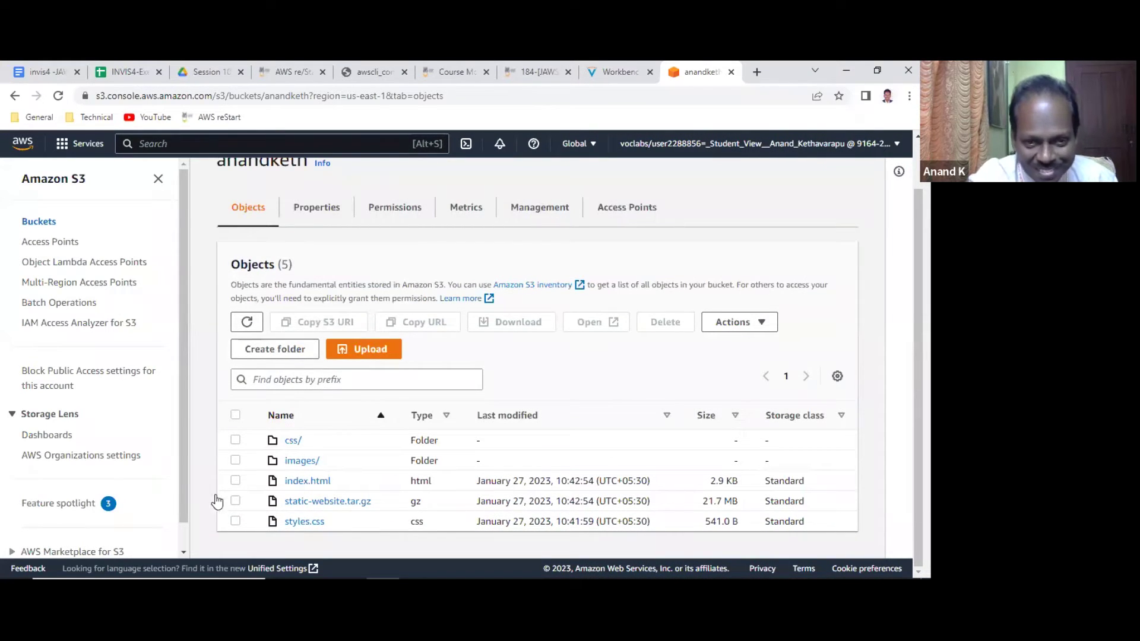
left_click(235, 521)
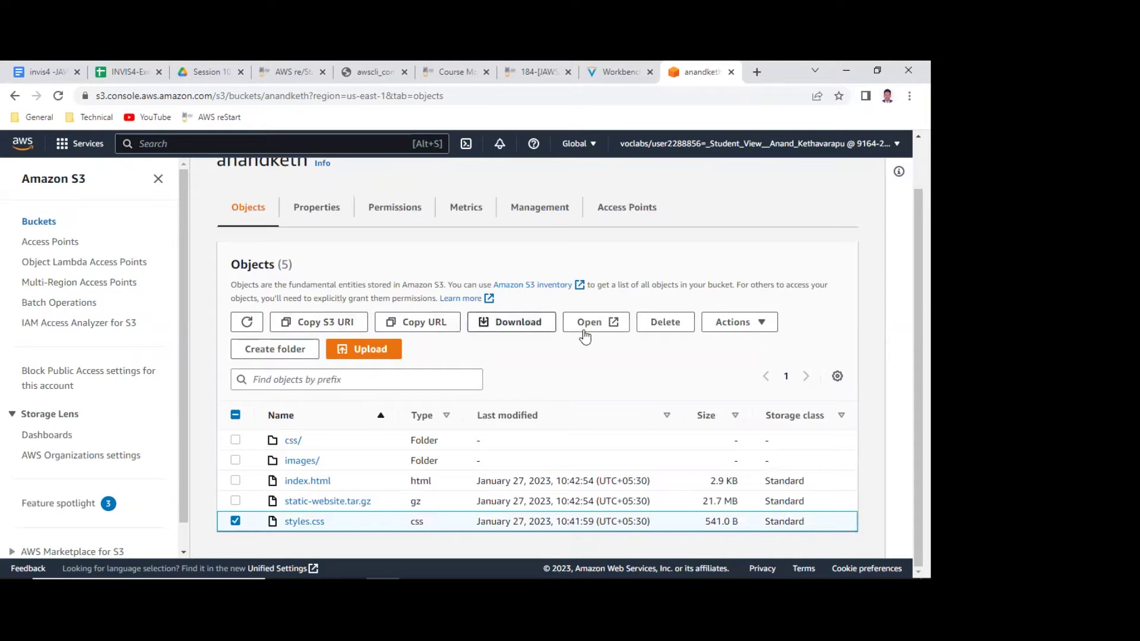
Delete root-level styles.css (541.0 B), confirming with 'permanently delete', and return to the bucket.
left_click(659, 322)
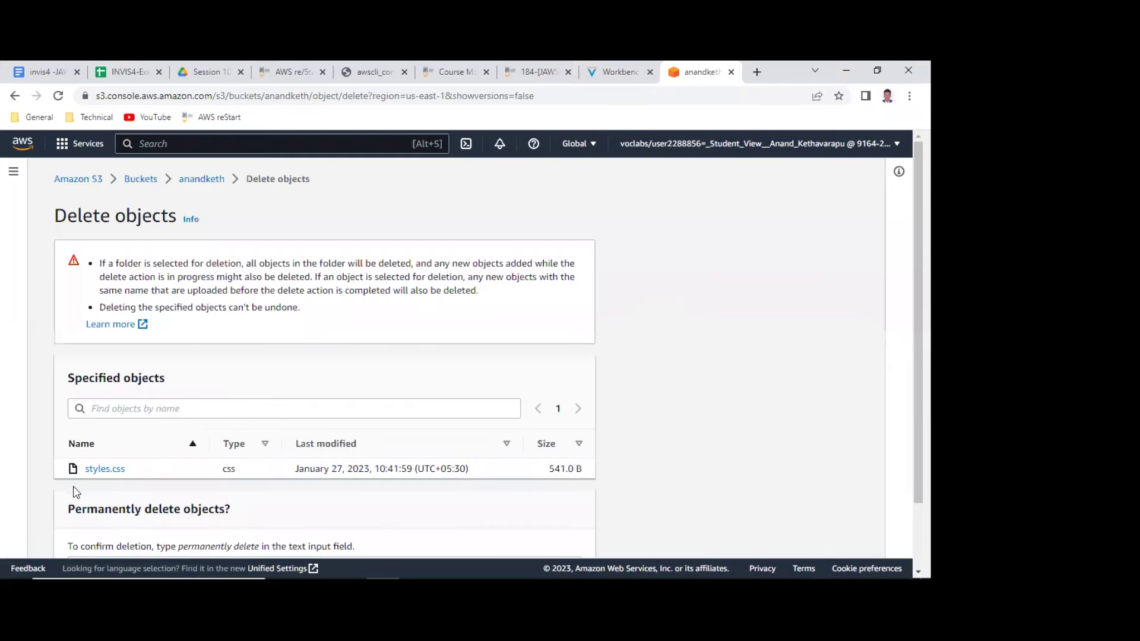
scroll(244, 423, "down", 1)
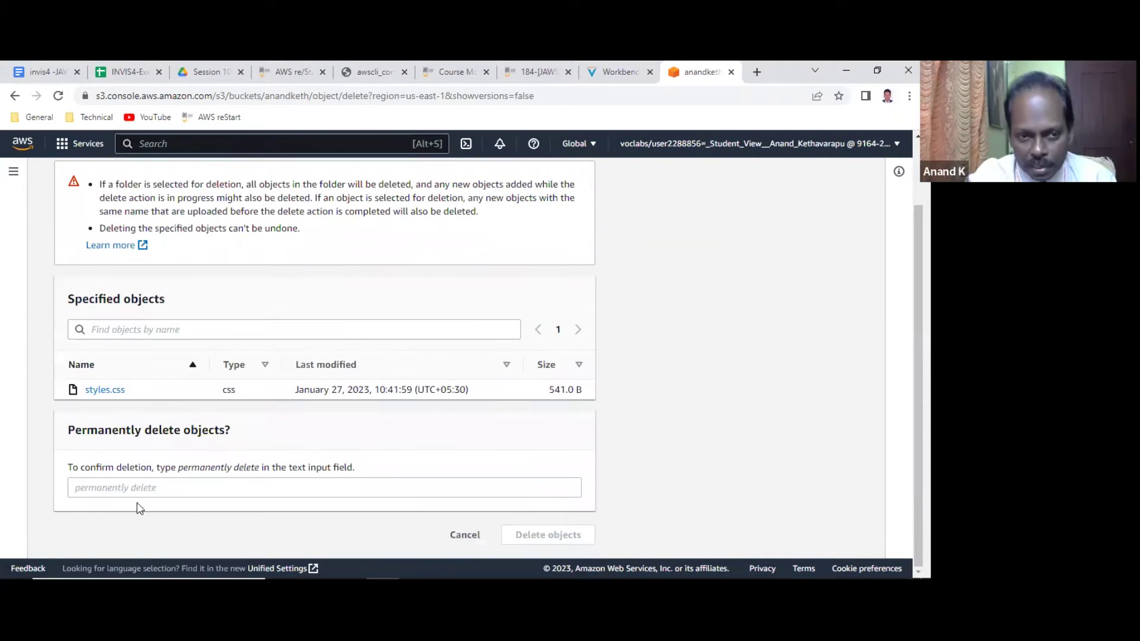
left_click(149, 484)
type("permanently delete")
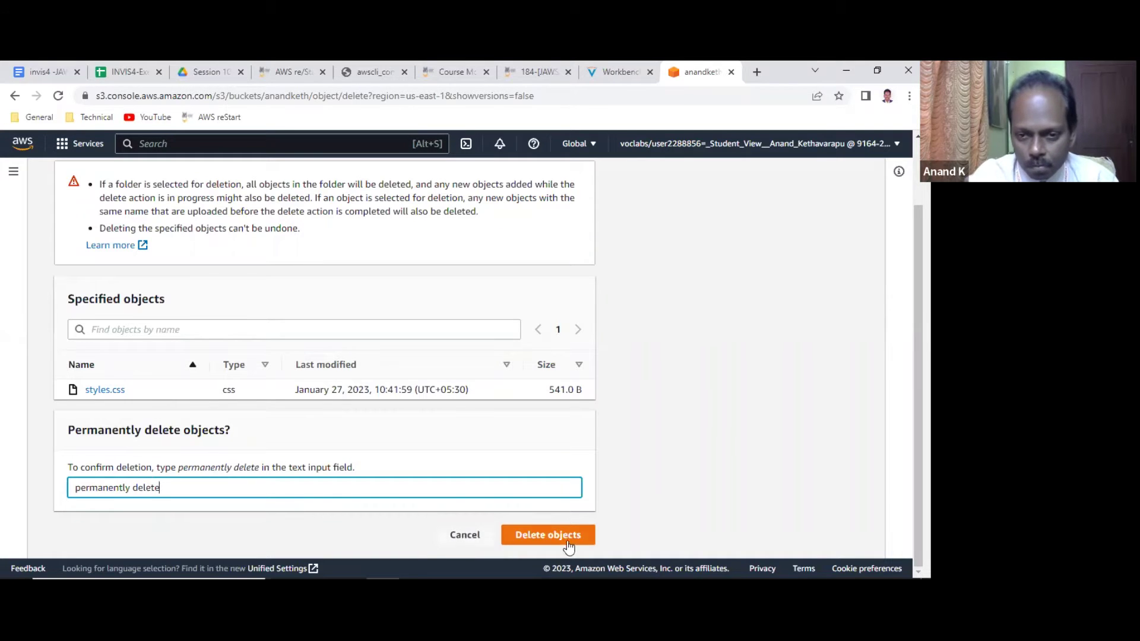
left_click(533, 536)
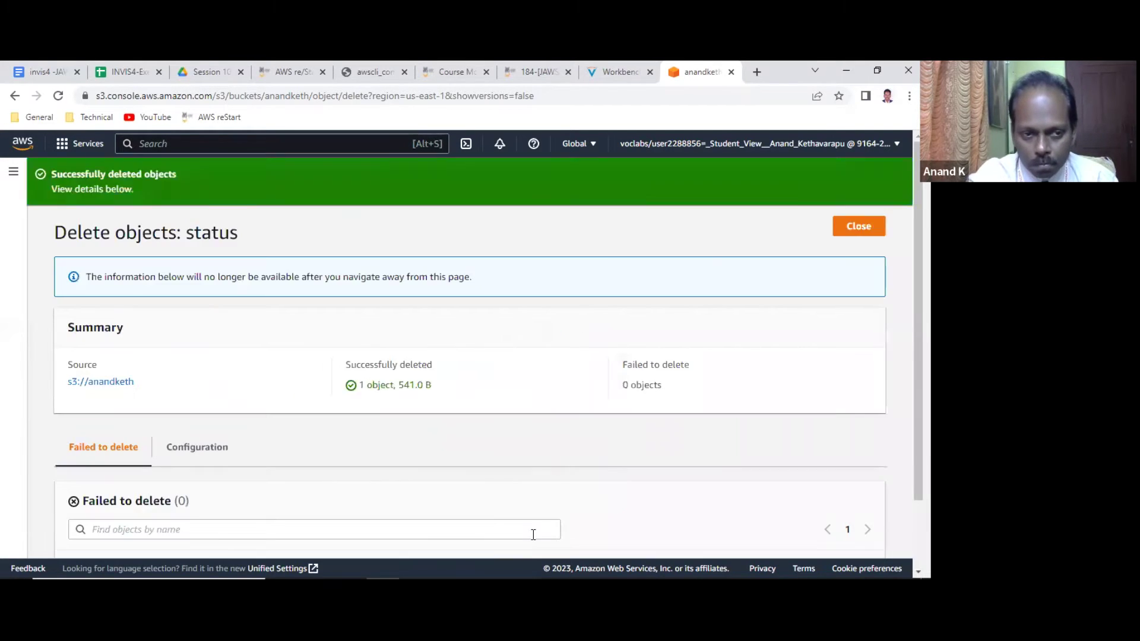
scroll(533, 535, "down", 2)
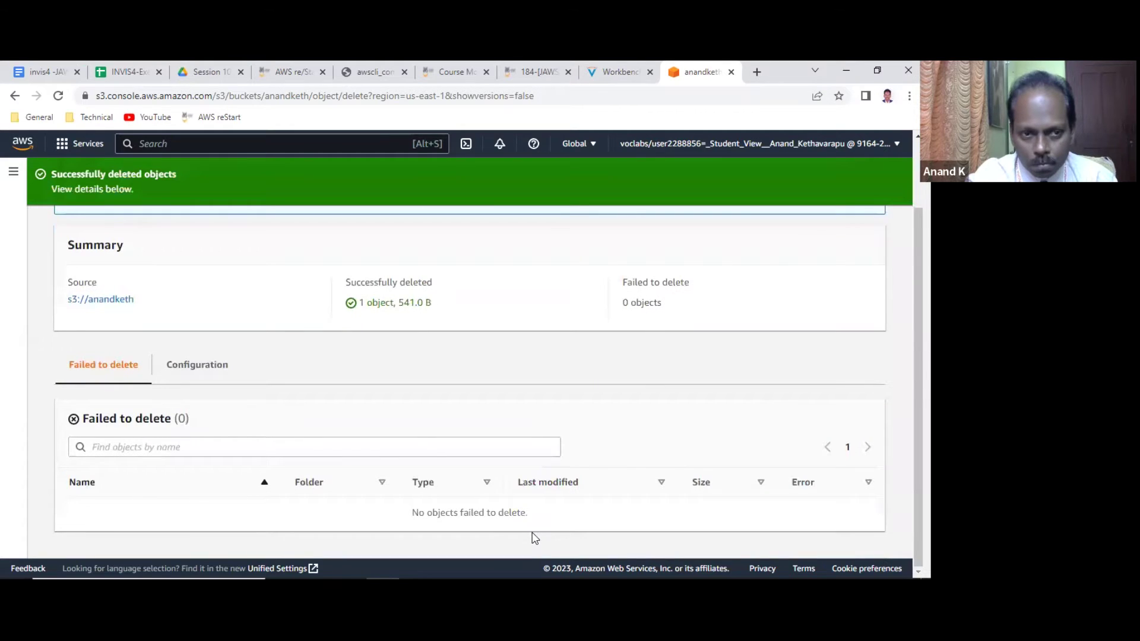
scroll(533, 538, "up", 2)
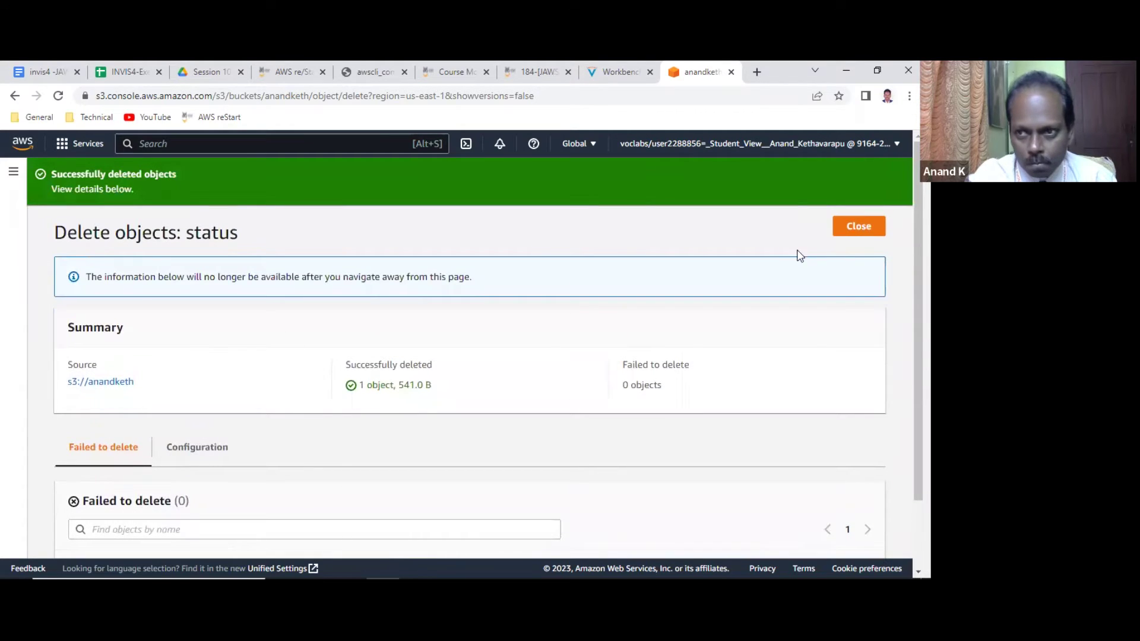
left_click(859, 227)
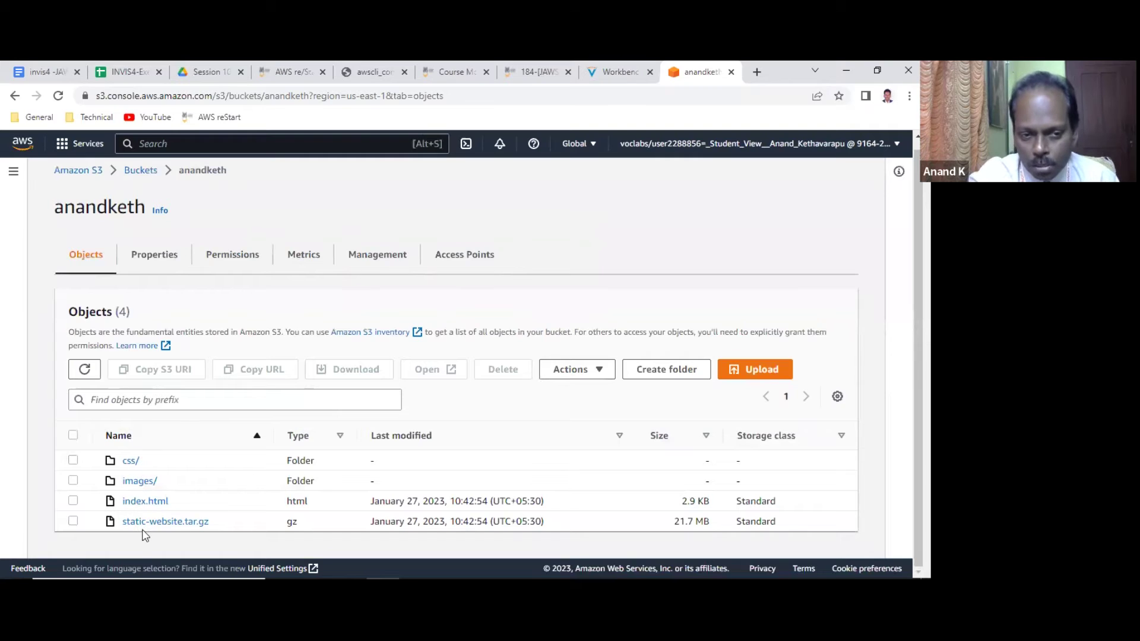
left_click(140, 483)
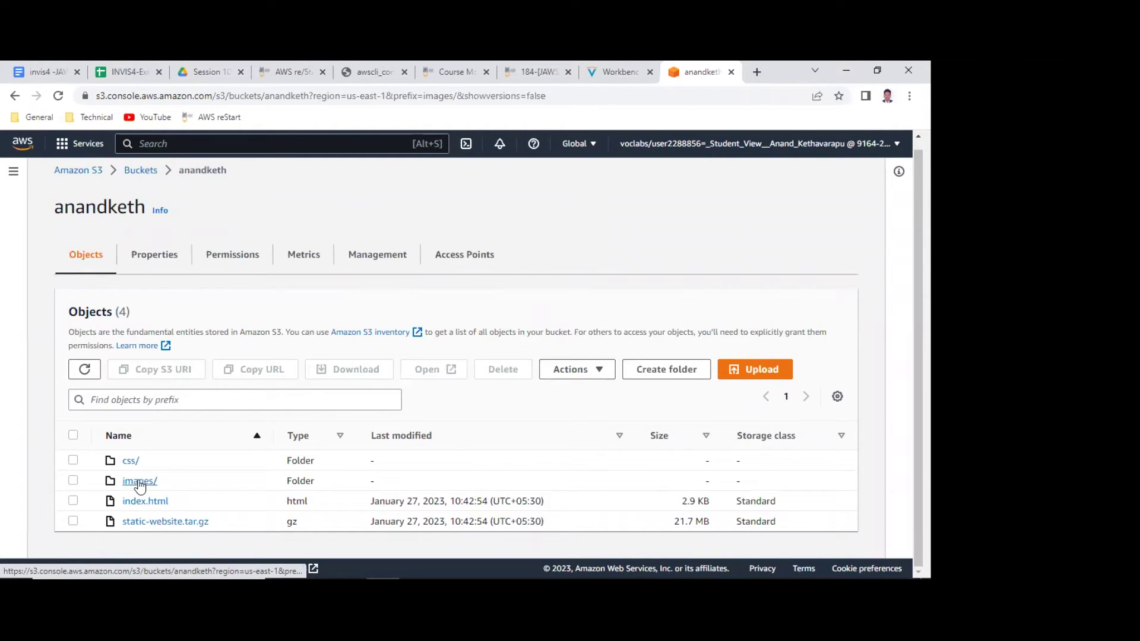
scroll(255, 451, "down", 1)
scroll(230, 422, "up", 2)
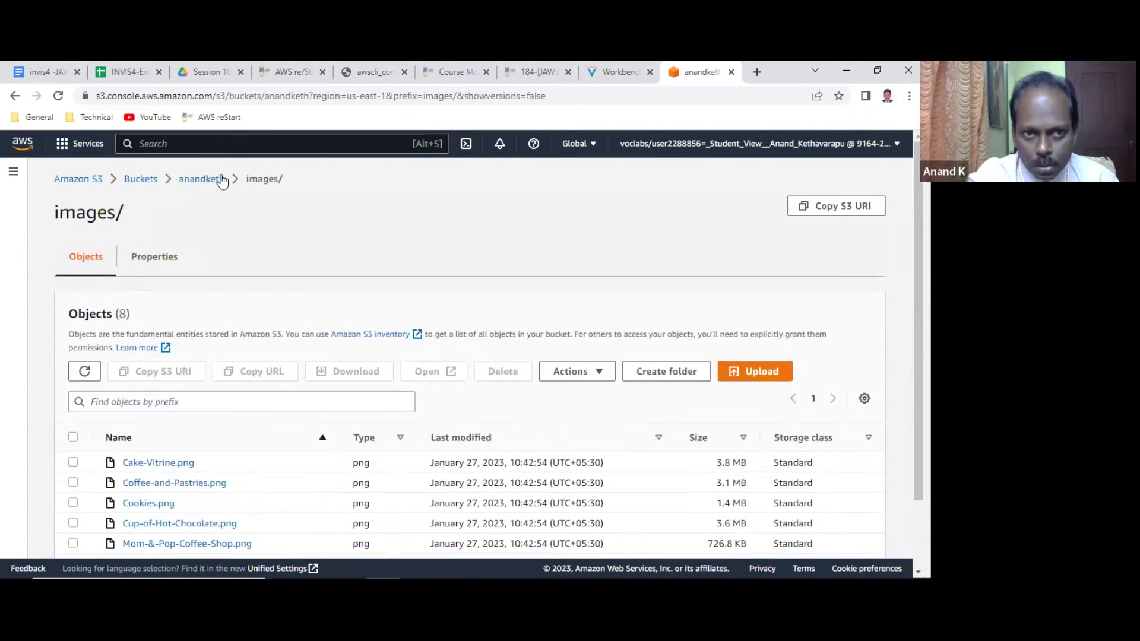
left_click(189, 179)
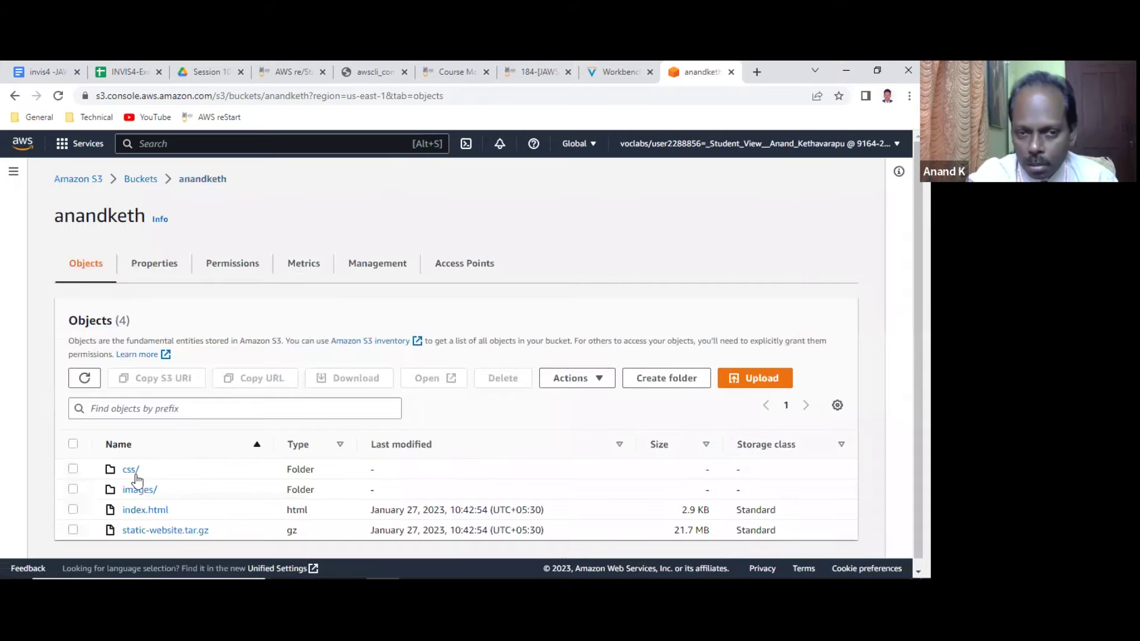
left_click(132, 471)
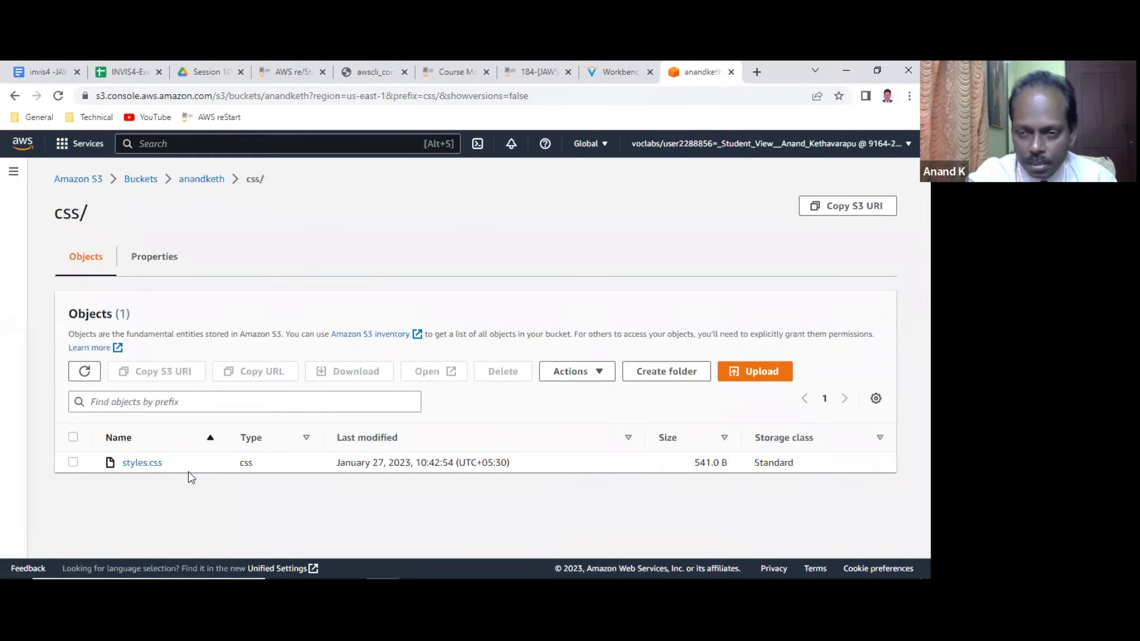
left_click(208, 180)
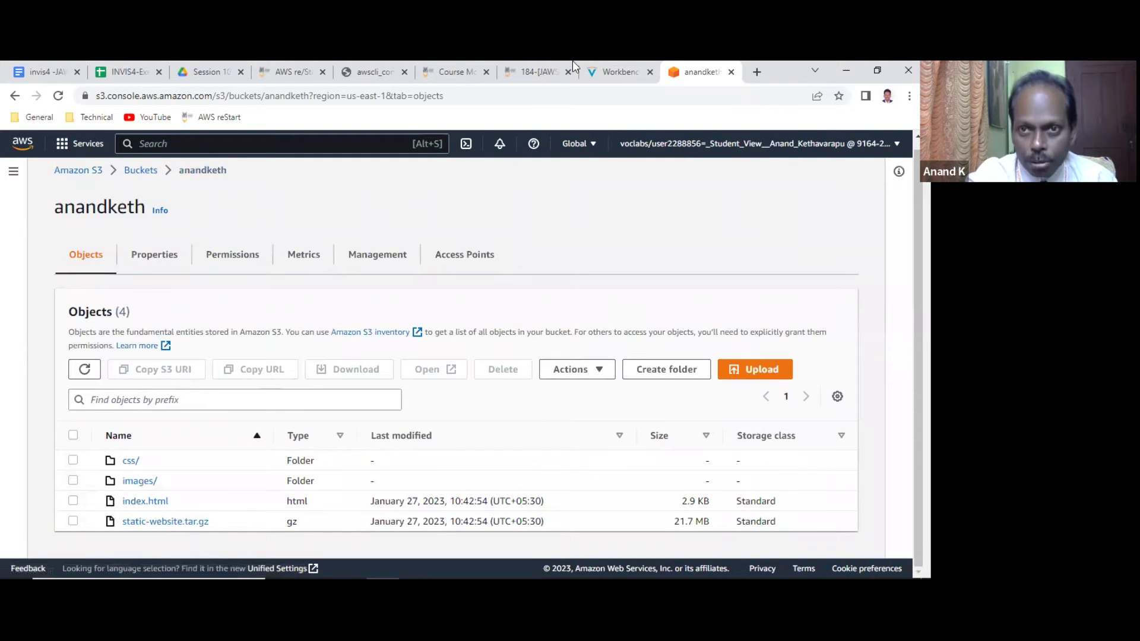
left_click(616, 71)
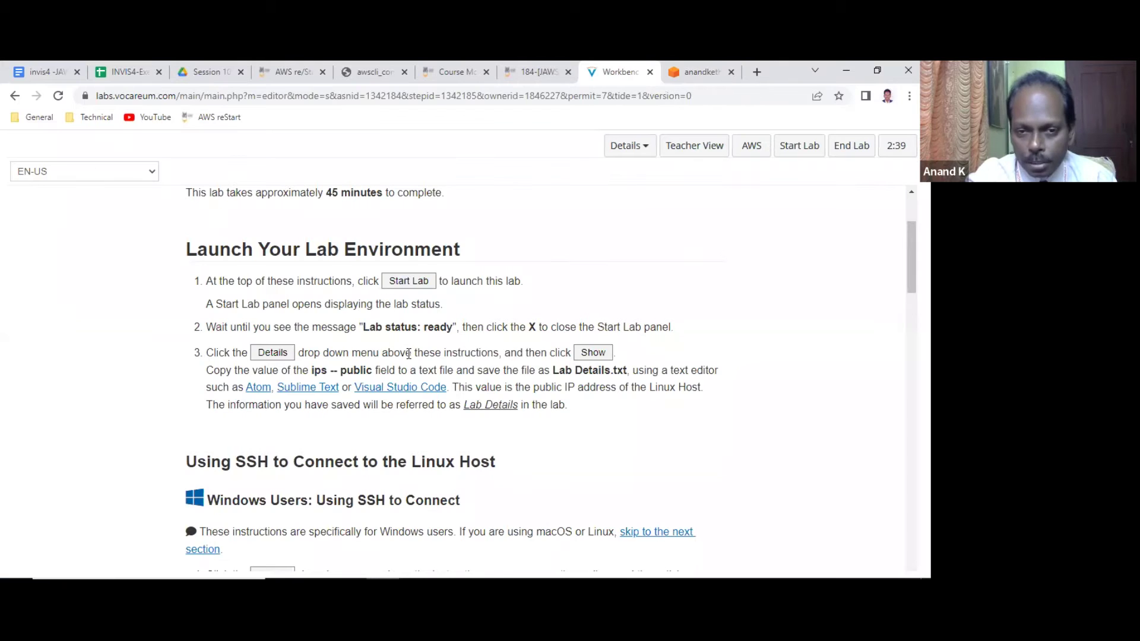
scroll(409, 354, "down", 15)
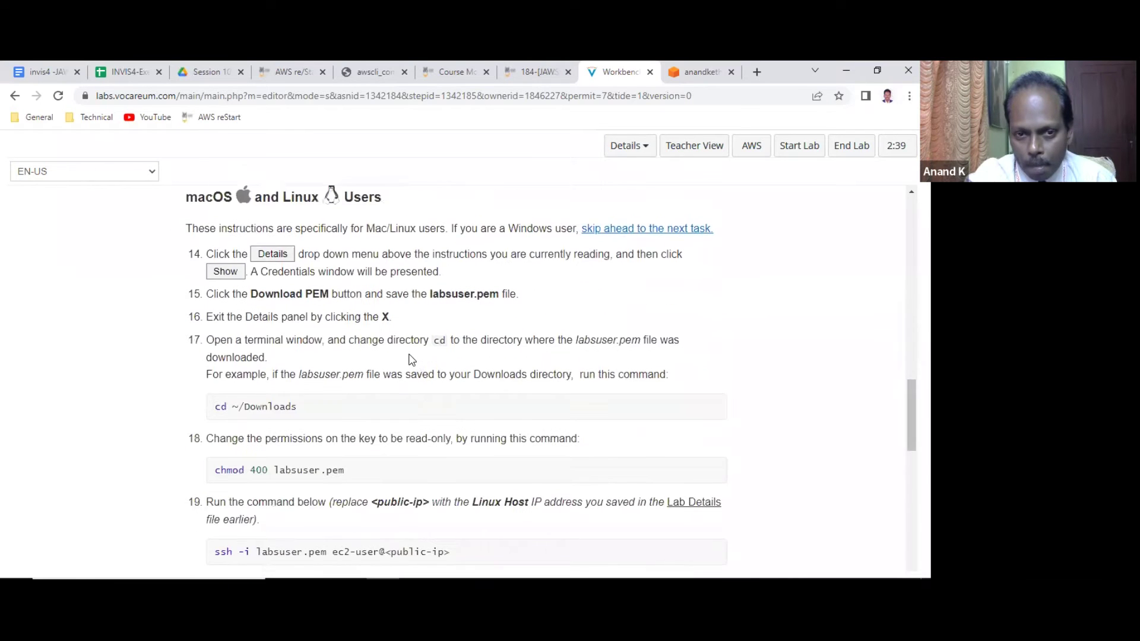
scroll(408, 360, "down", 7)
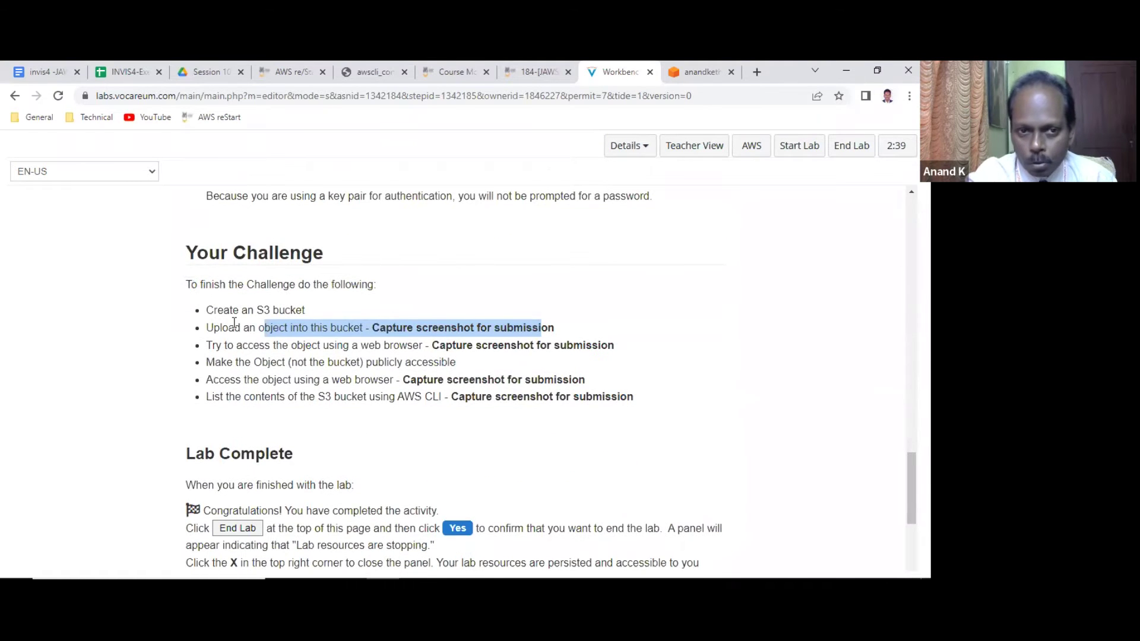
left_click(234, 322)
left_click_drag(244, 327, 565, 327)
left_click_drag(293, 346, 615, 343)
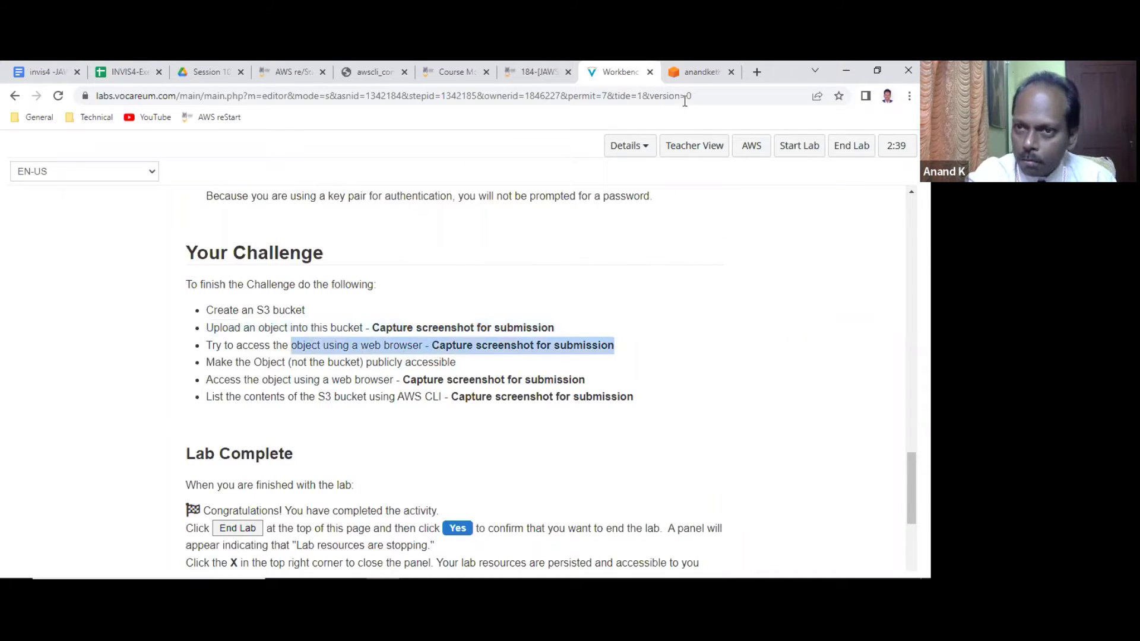
left_click(694, 72)
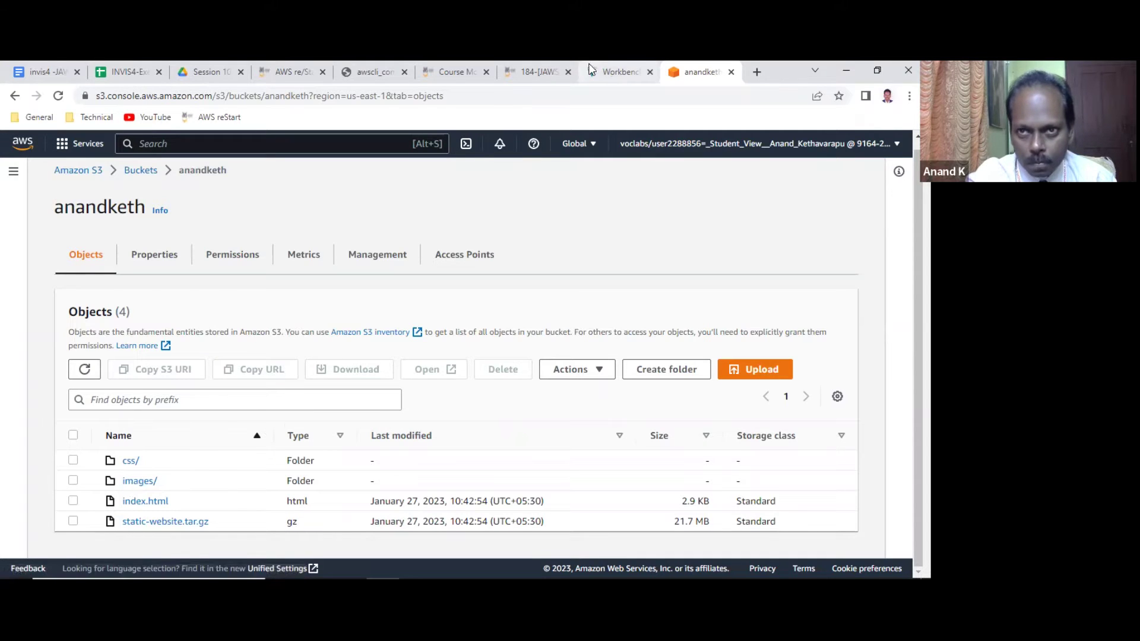
left_click(611, 71)
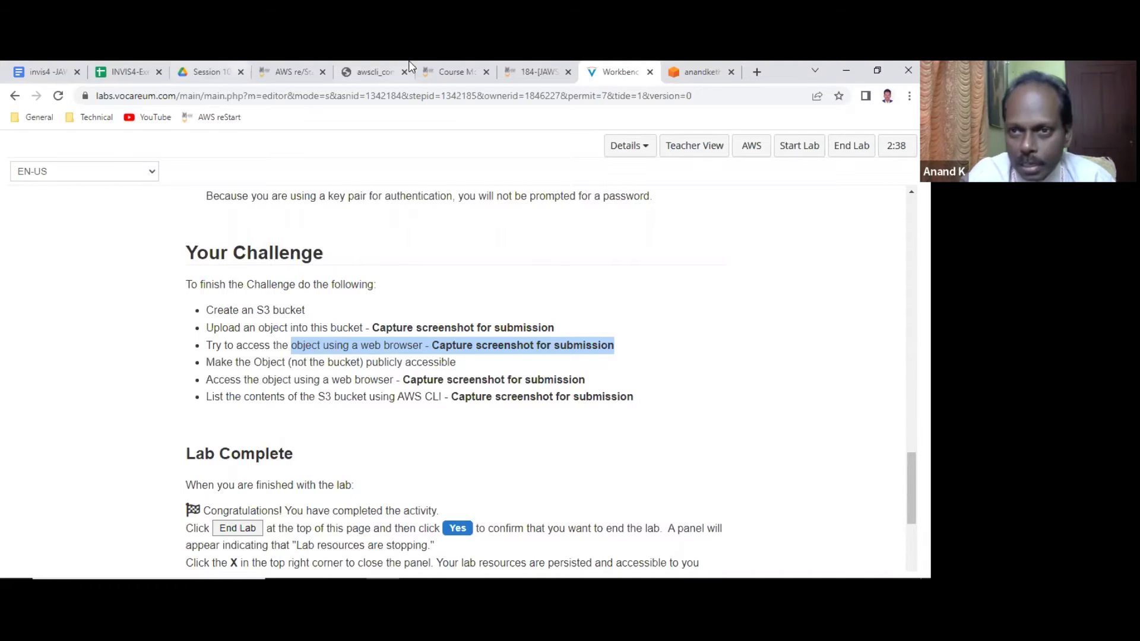
left_click(700, 72)
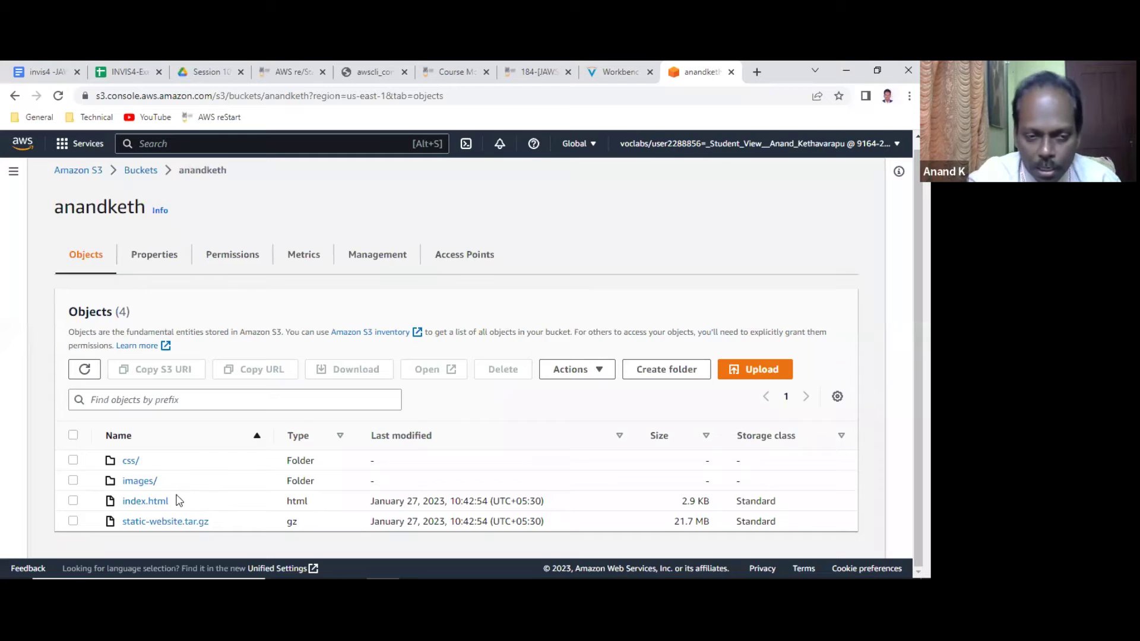
Copy index.html's Object URL from its details page.
left_click(145, 501)
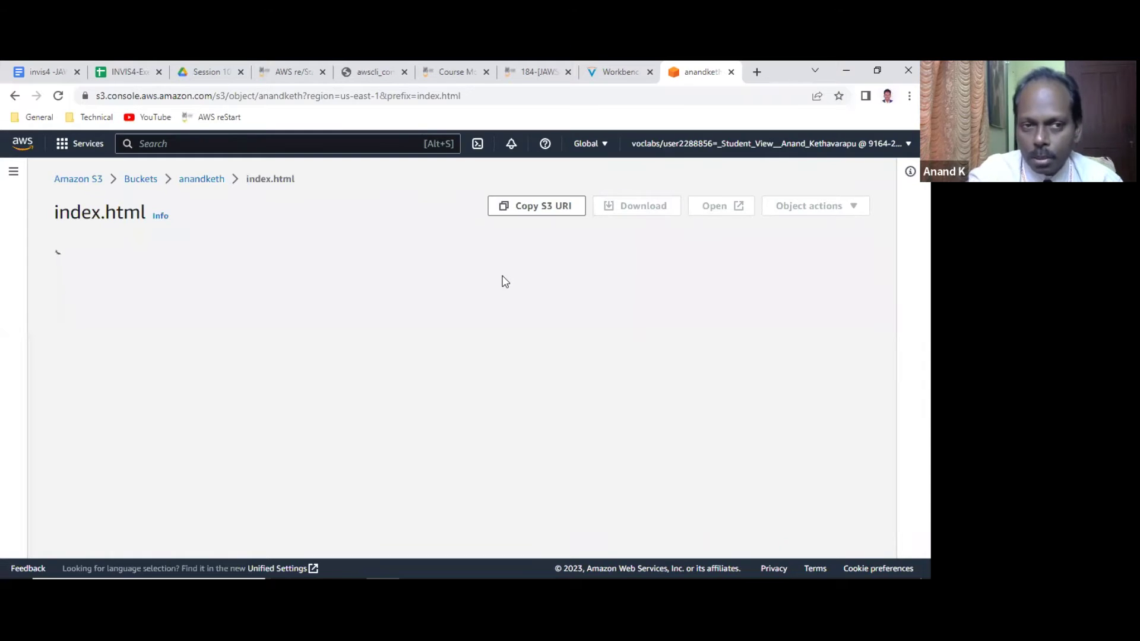
scroll(542, 300, "down", 2)
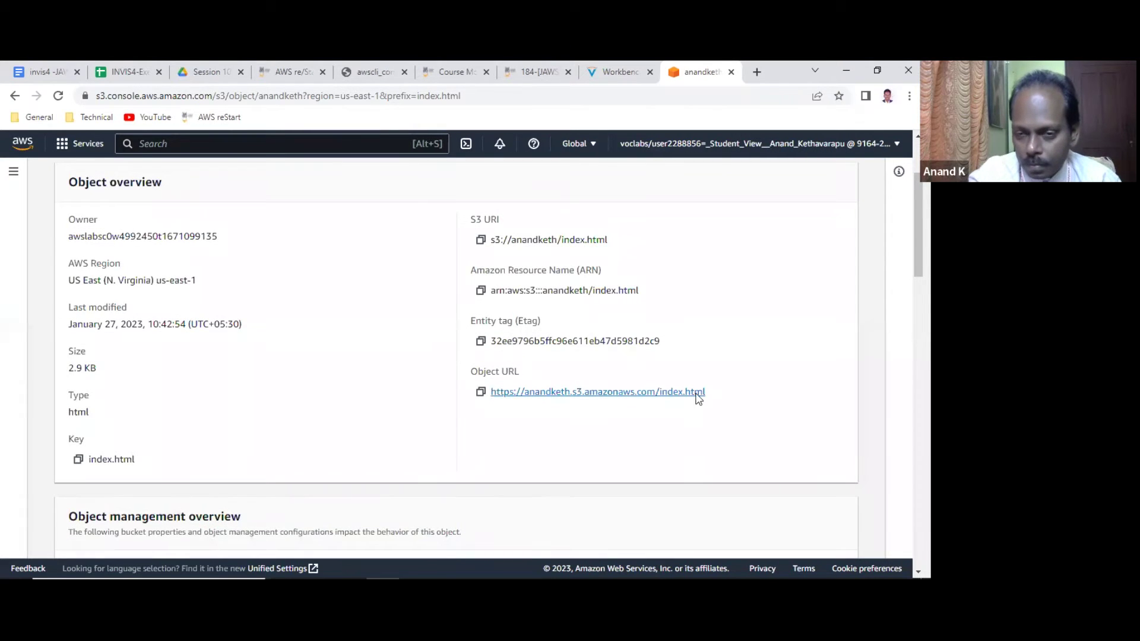
left_click(481, 391)
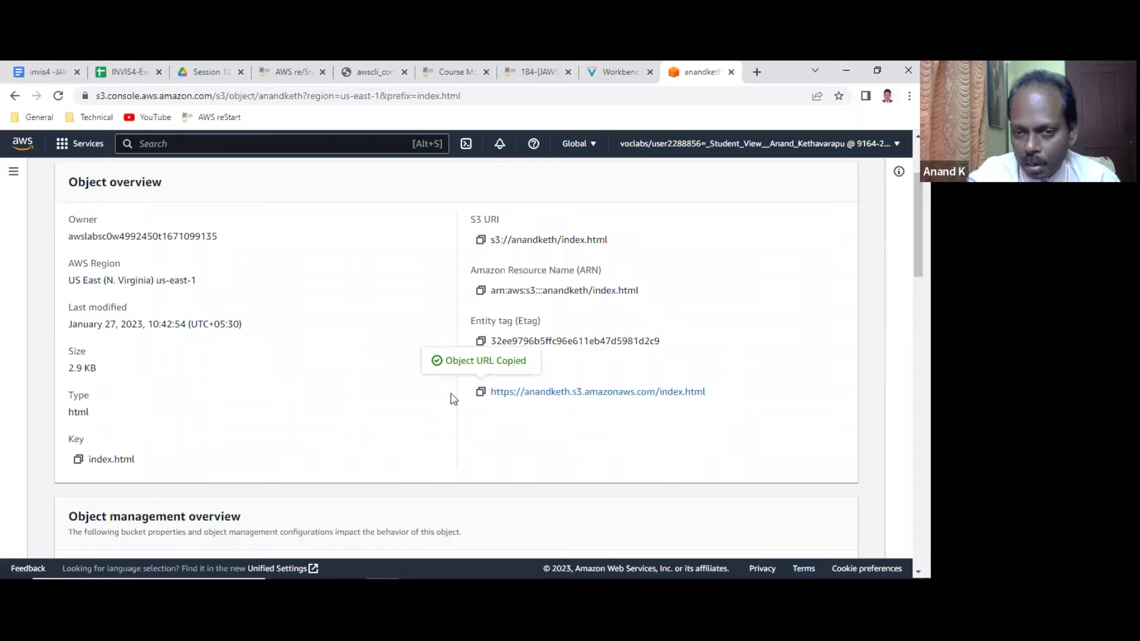
Paste the URL into JAWS Notes below the shell prompt and open a new browser tab.
left_click(48, 65)
scroll(215, 352, "down", 4)
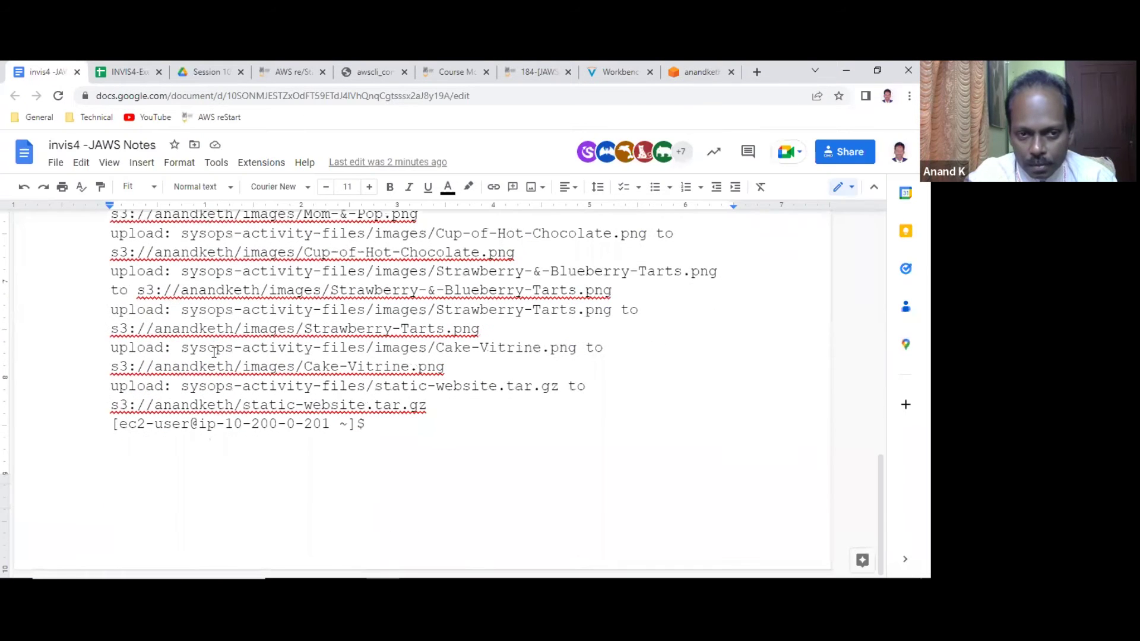
left_click(111, 457)
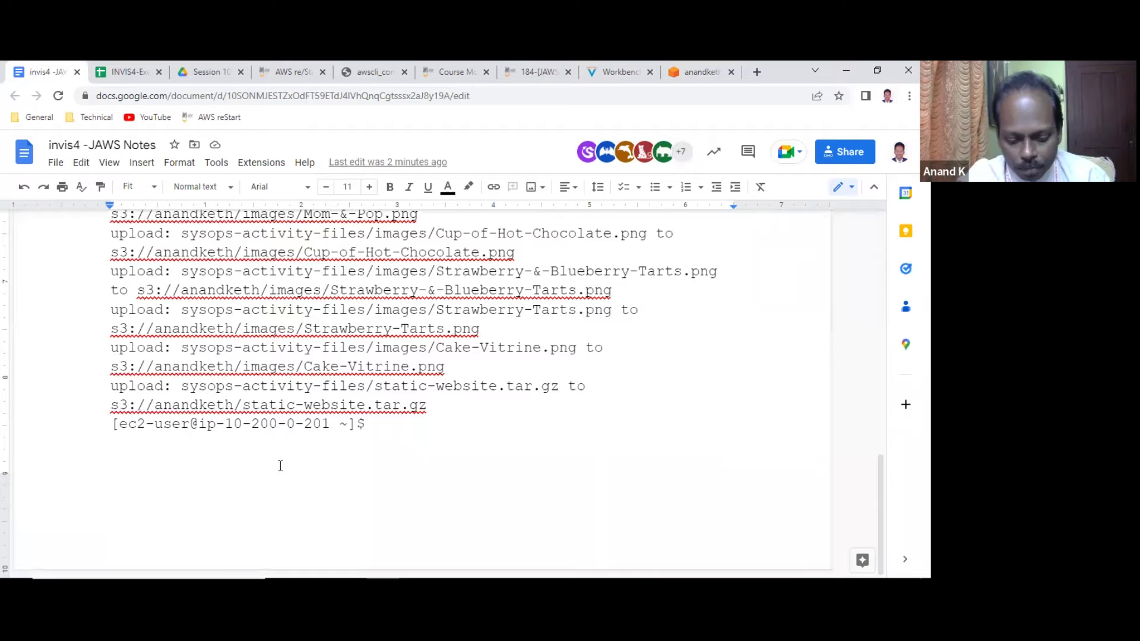
key("ctrl+v")
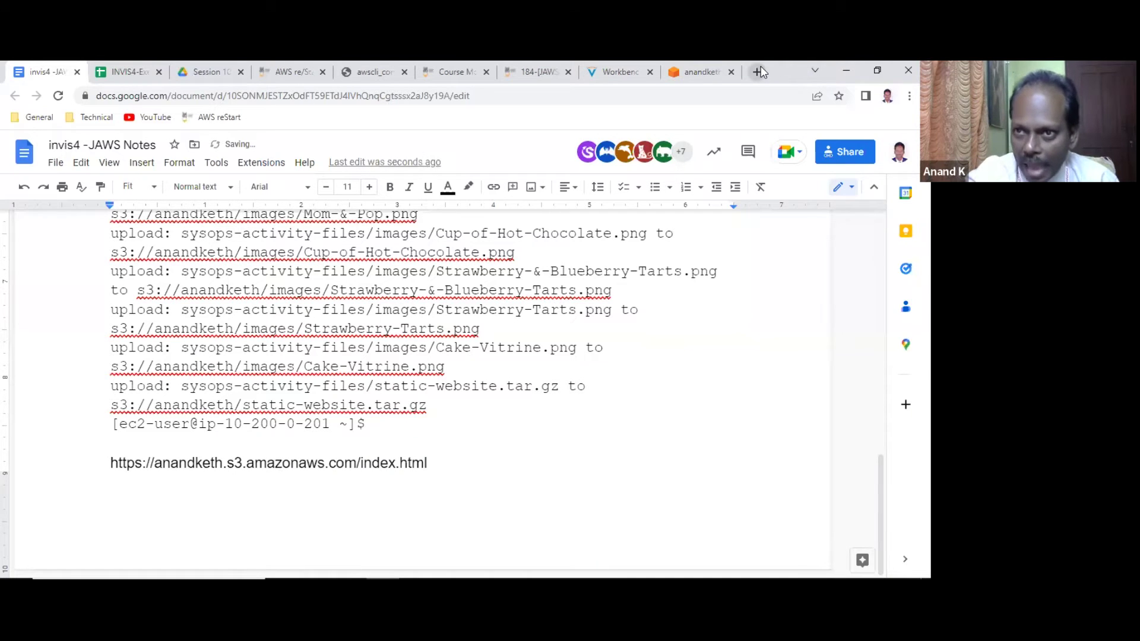
left_click(757, 72)
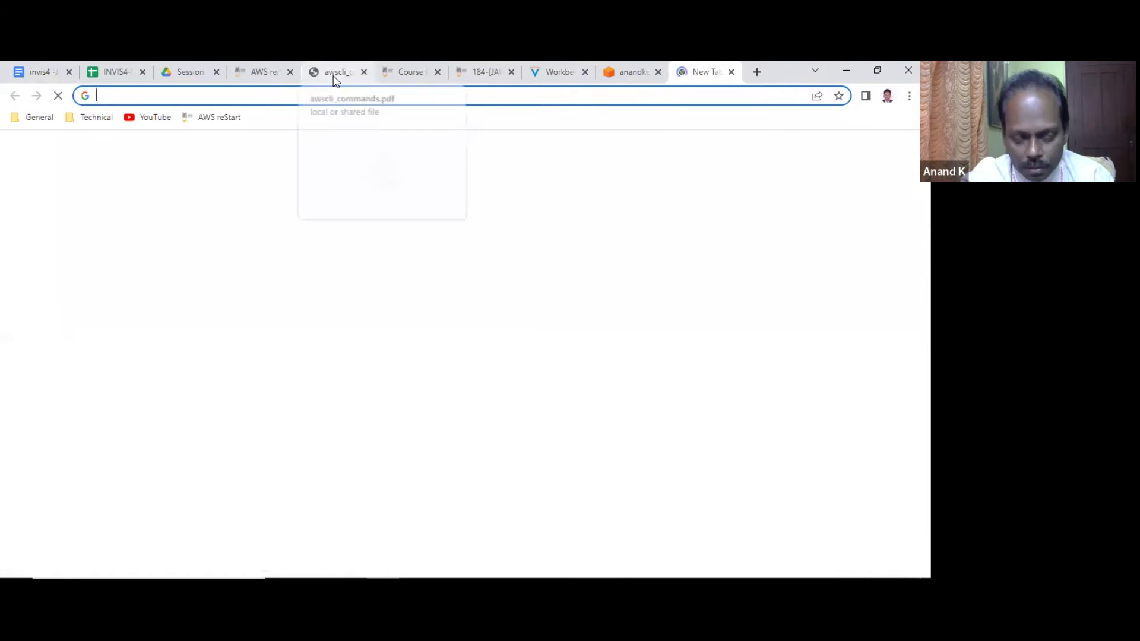
Load index.html's object URL, get Access Denied, and check the lab's challenge steps.
key("ctrl+v")
key("Return")
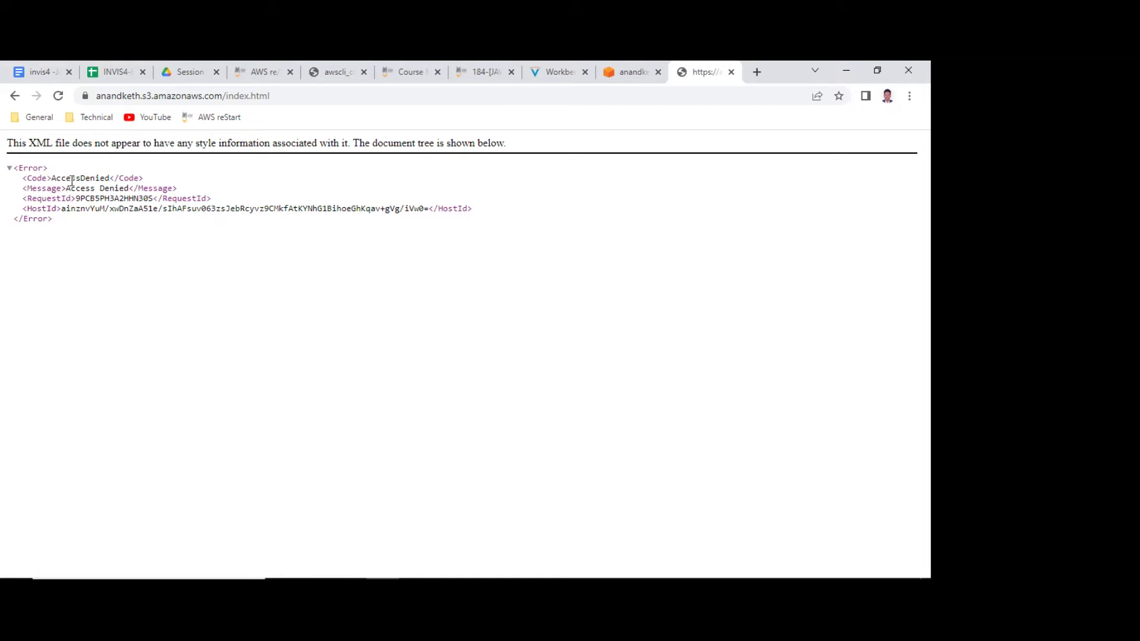
left_click(628, 72)
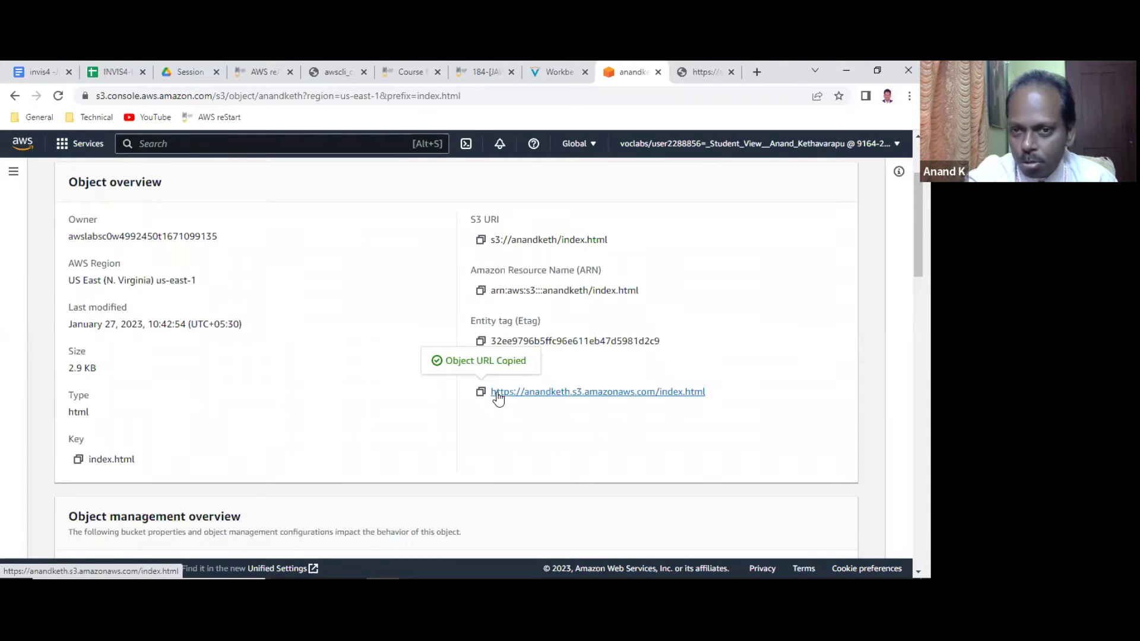
left_click(558, 72)
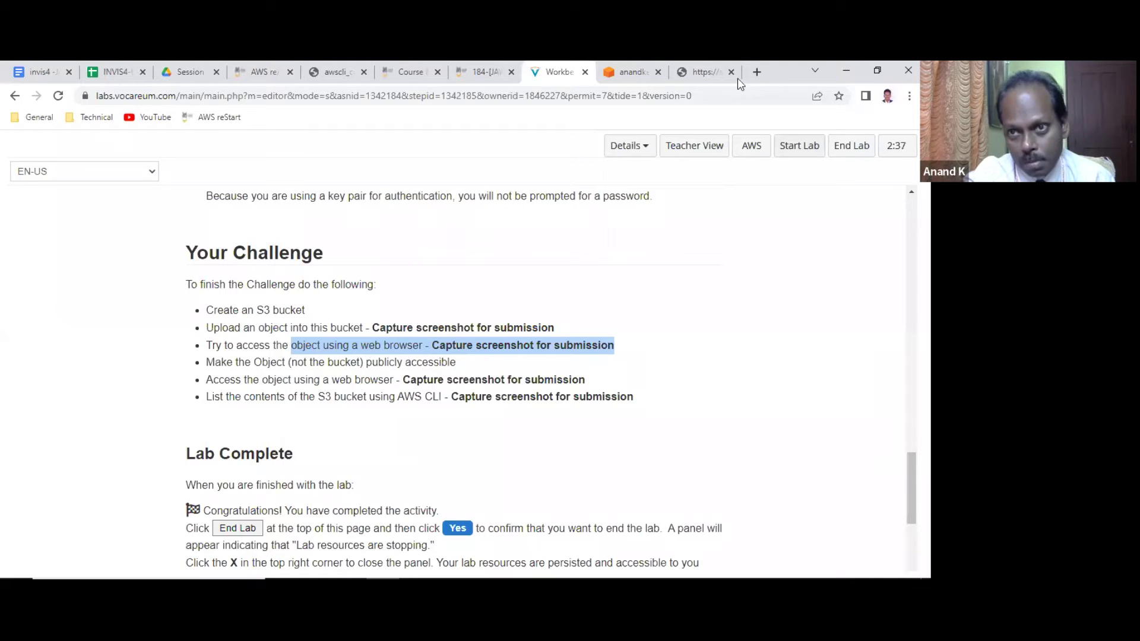
left_click(704, 72)
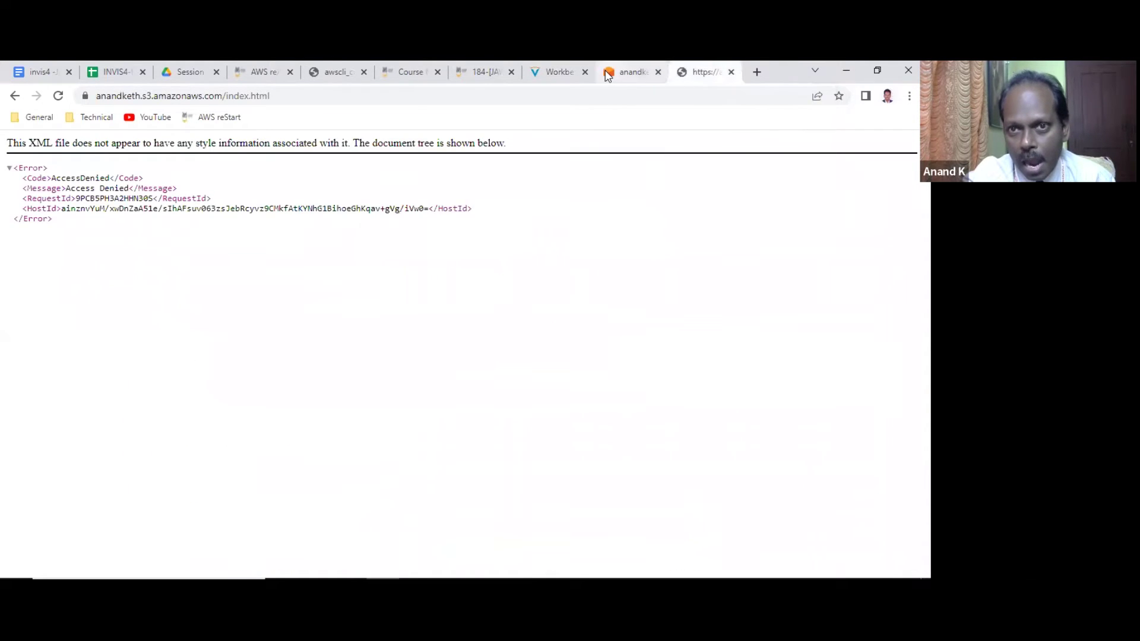
Return to the anandketh bucket's object list via the breadcrumb.
left_click(625, 70)
scroll(232, 321, "up", 2)
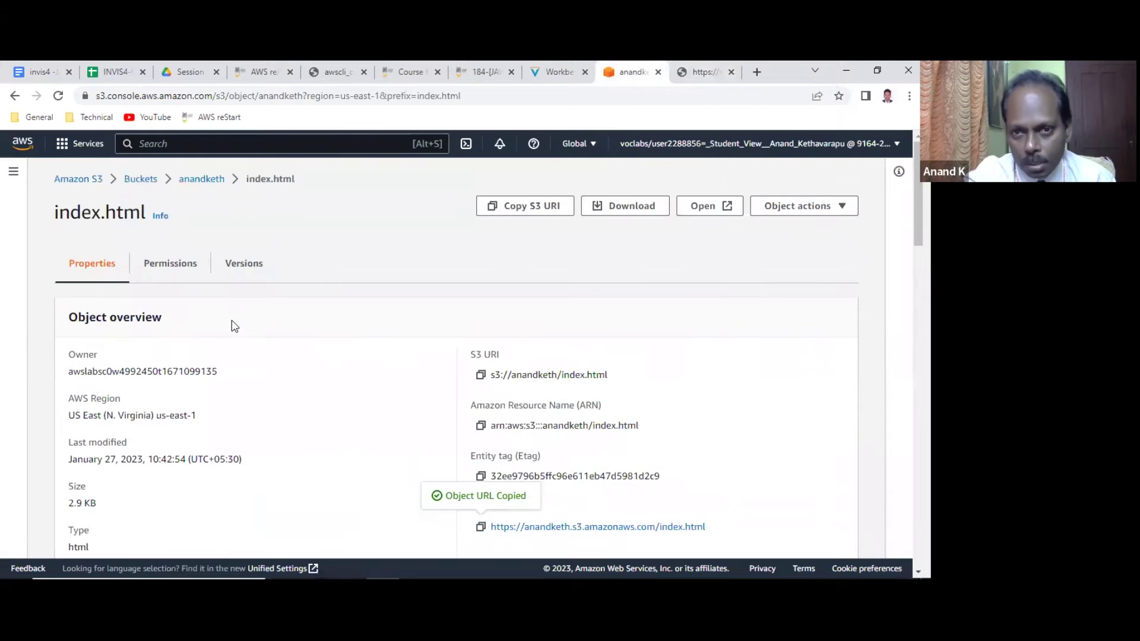
left_click(190, 180)
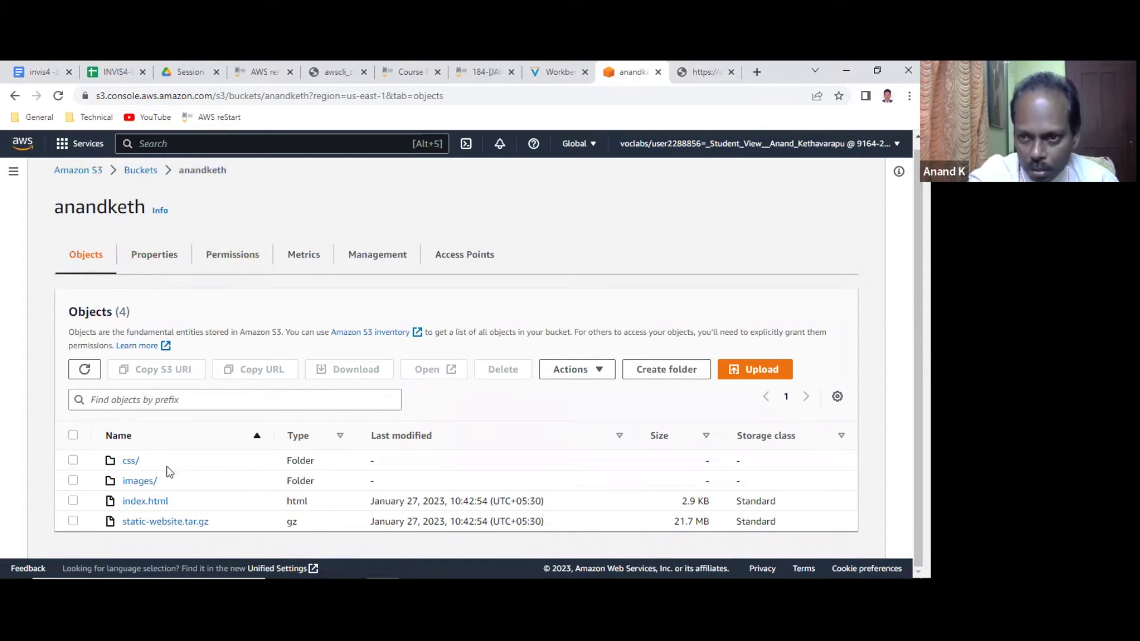
Select index.html and browse the anandketh bucket's Properties.
left_click(73, 502)
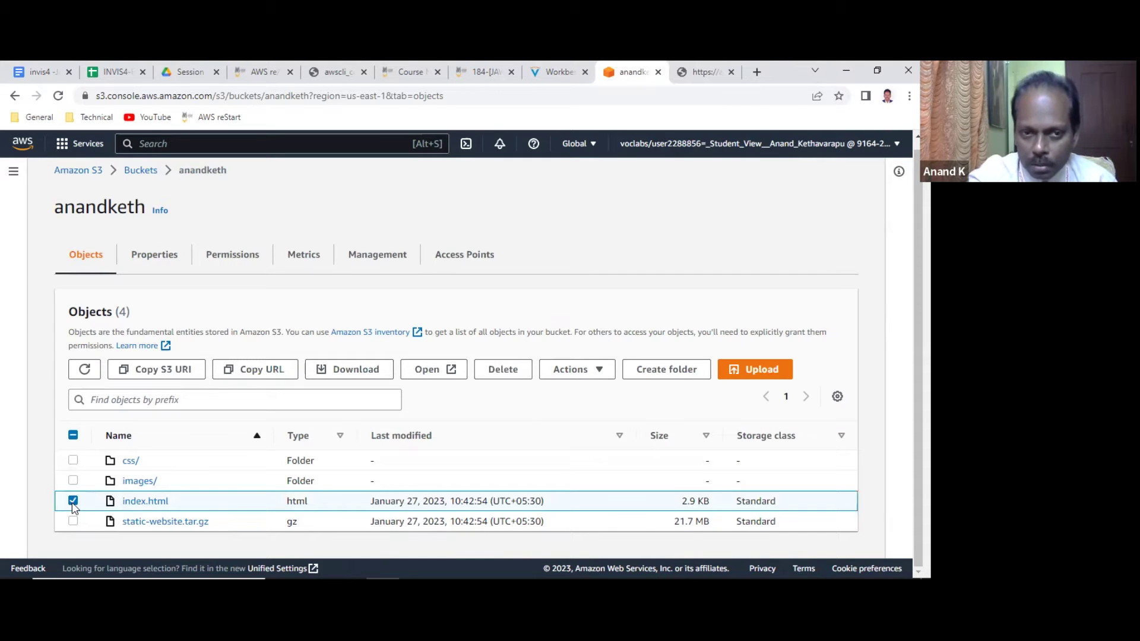
left_click(162, 254)
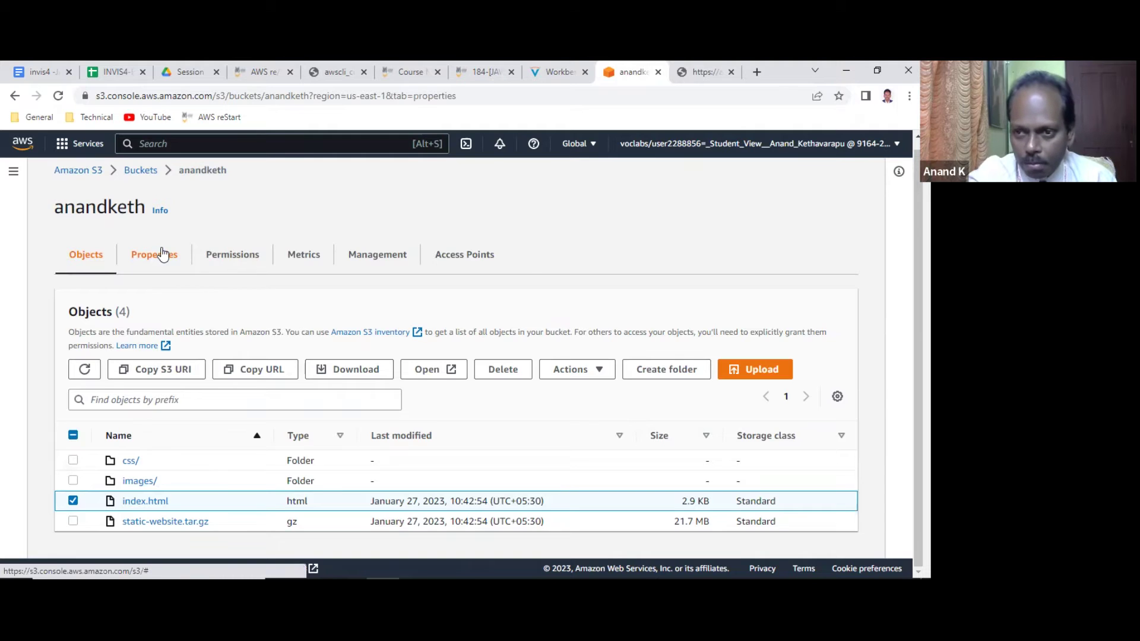
scroll(316, 341, "down", 3)
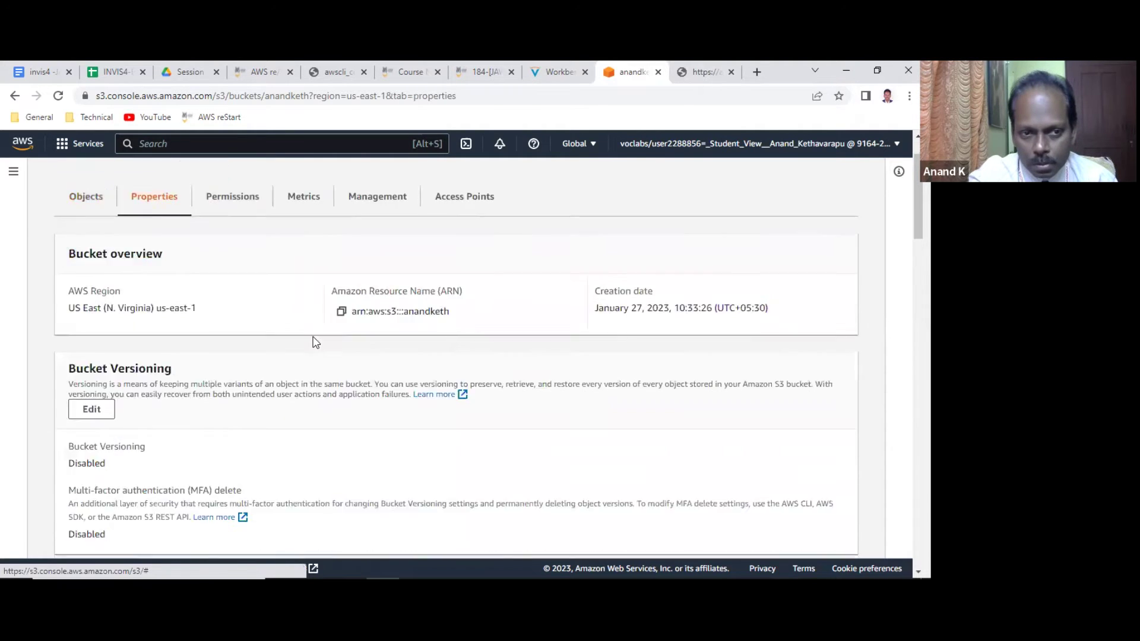
scroll(316, 343, "down", 10)
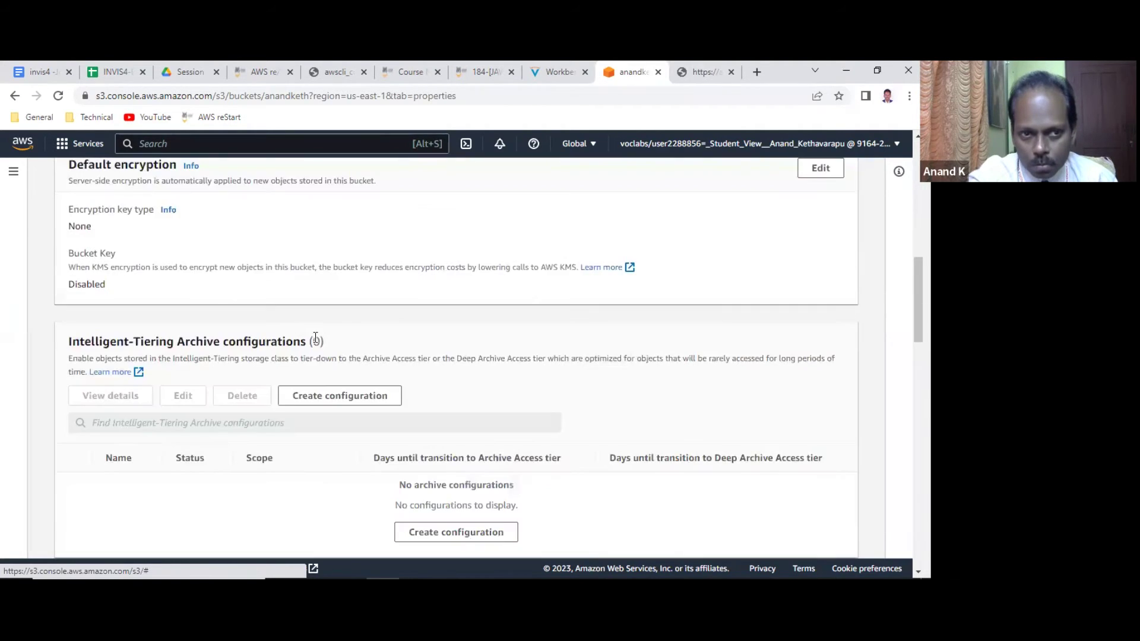
scroll(317, 343, "down", 9)
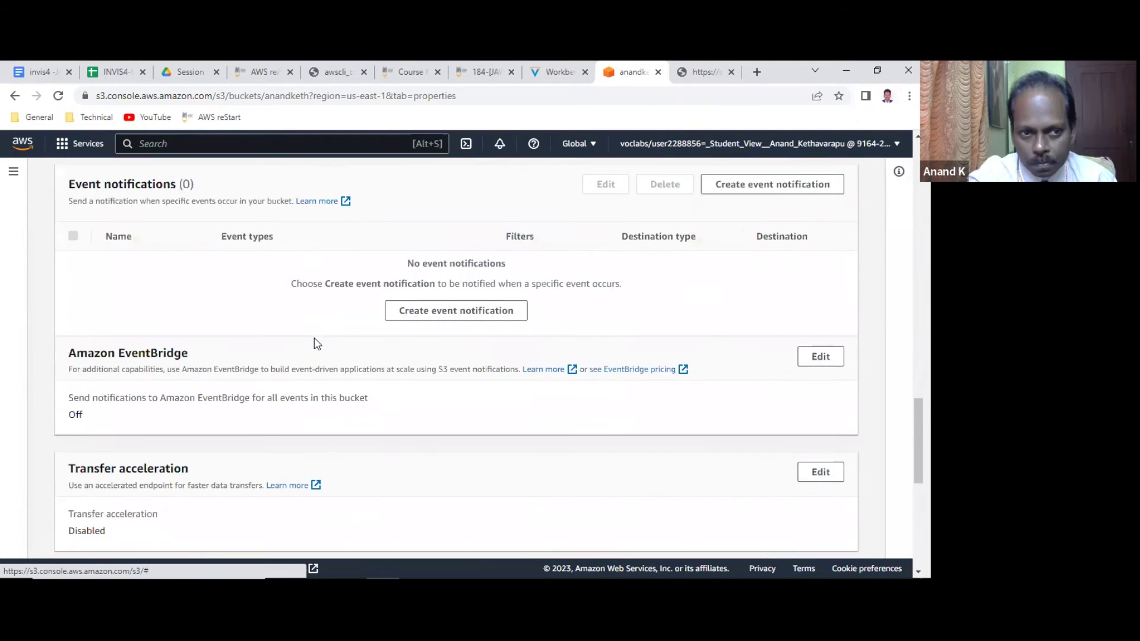
scroll(316, 343, "down", 7)
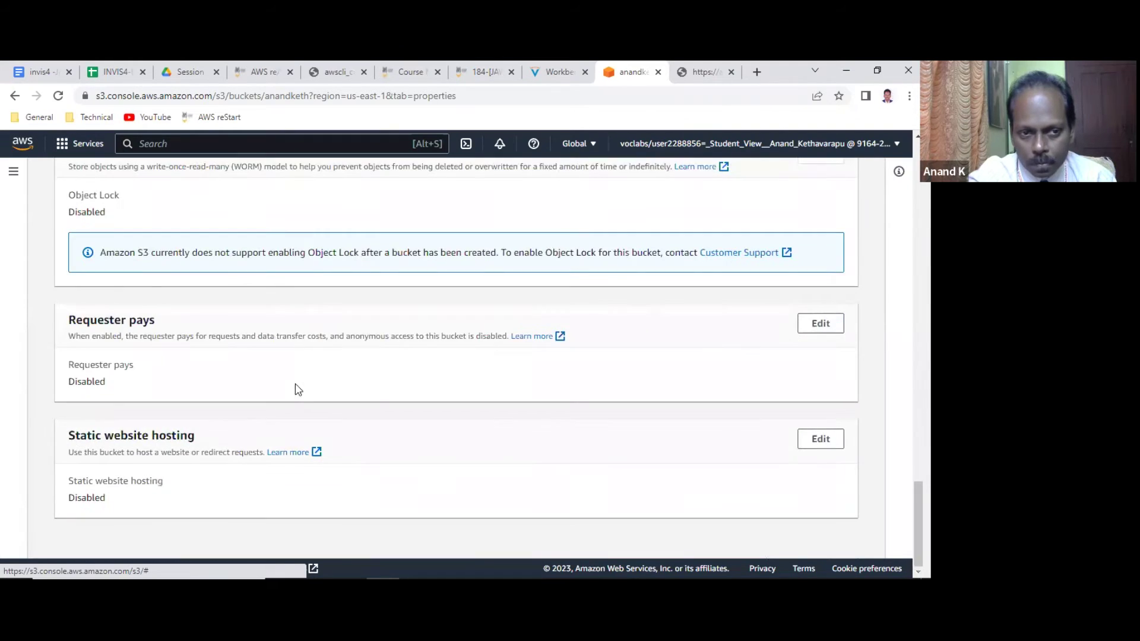
scroll(298, 387, "up", 8)
scroll(291, 397, "up", 15)
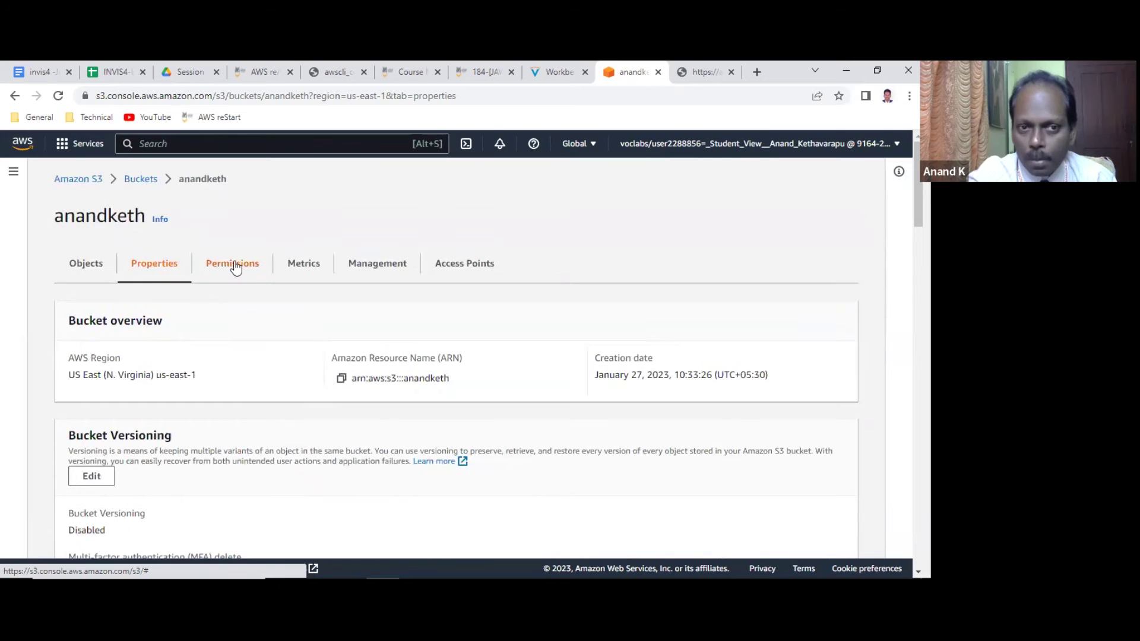
On Permissions, locate Block public access (bucket settings) and click Edit.
left_click(235, 265)
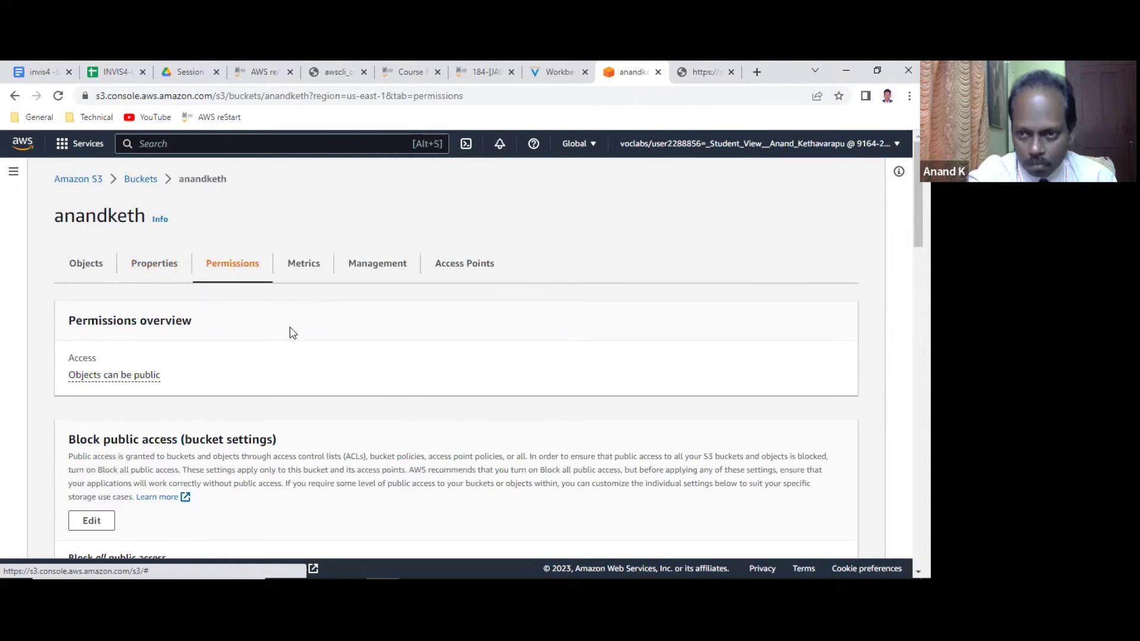
scroll(291, 332, "down", 1)
scroll(293, 332, "down", 2)
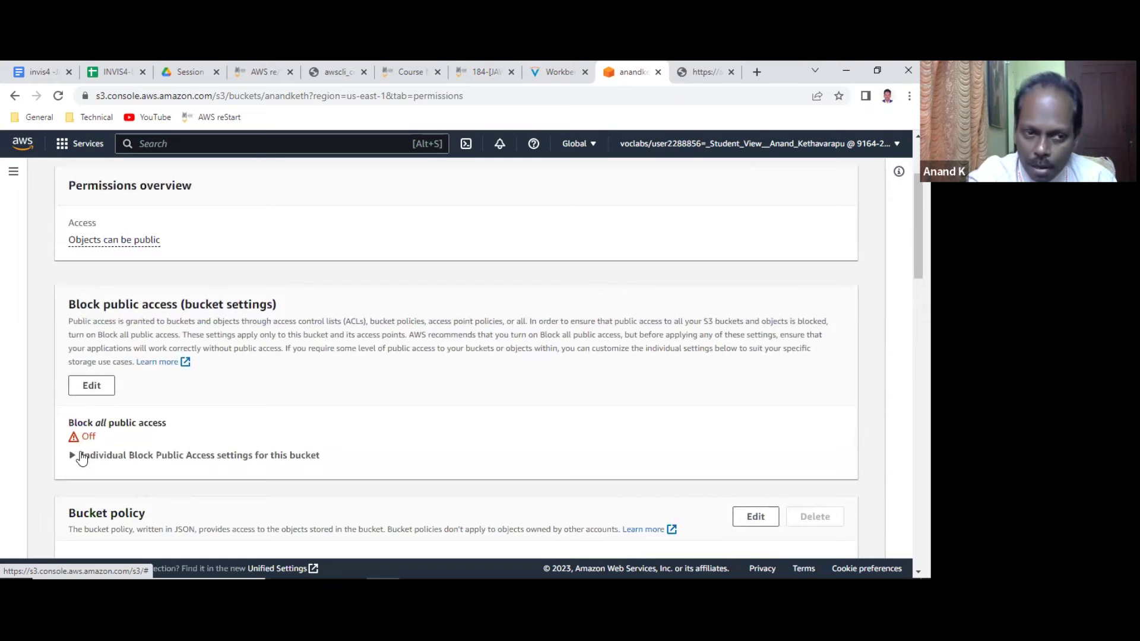
left_click_drag(83, 422, 173, 425)
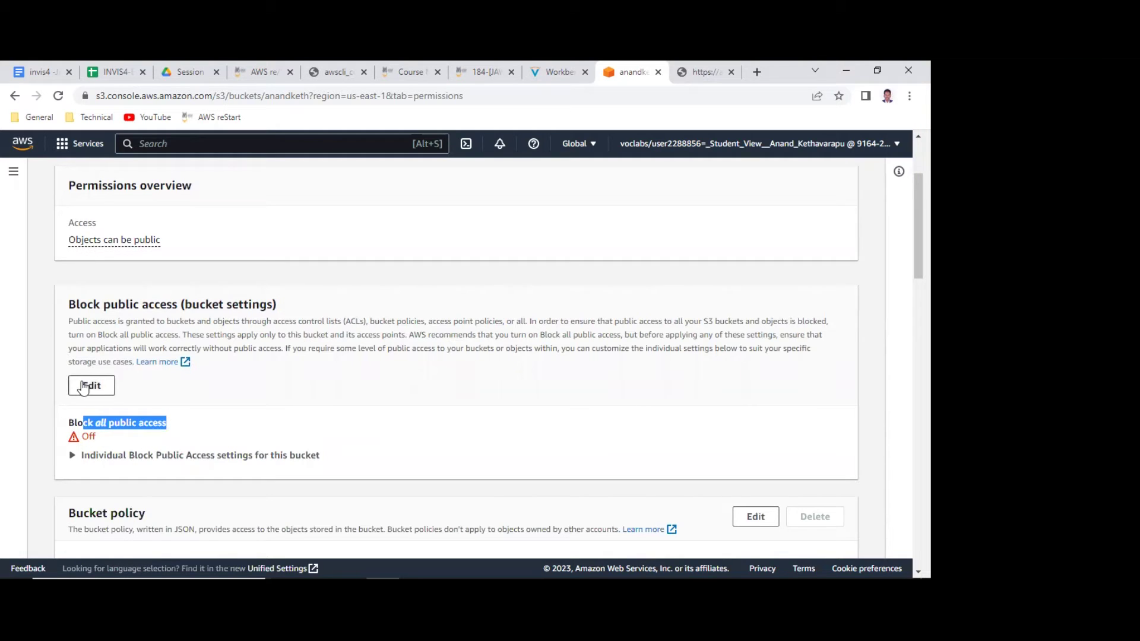
scroll(76, 422, "up", 2)
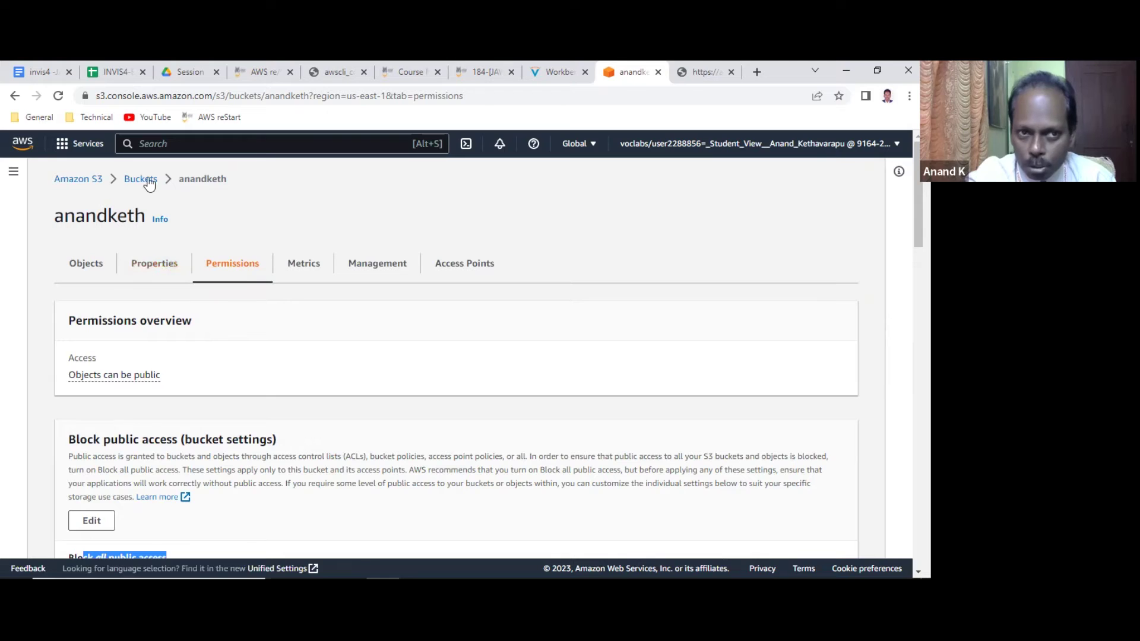
scroll(142, 404, "down", 3)
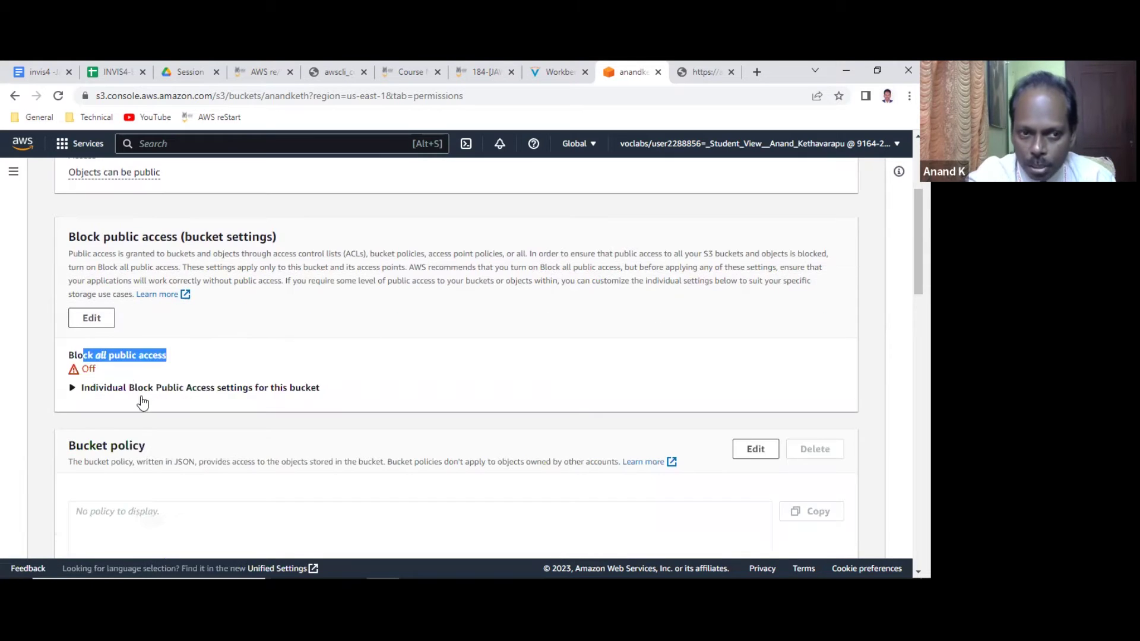
left_click(90, 319)
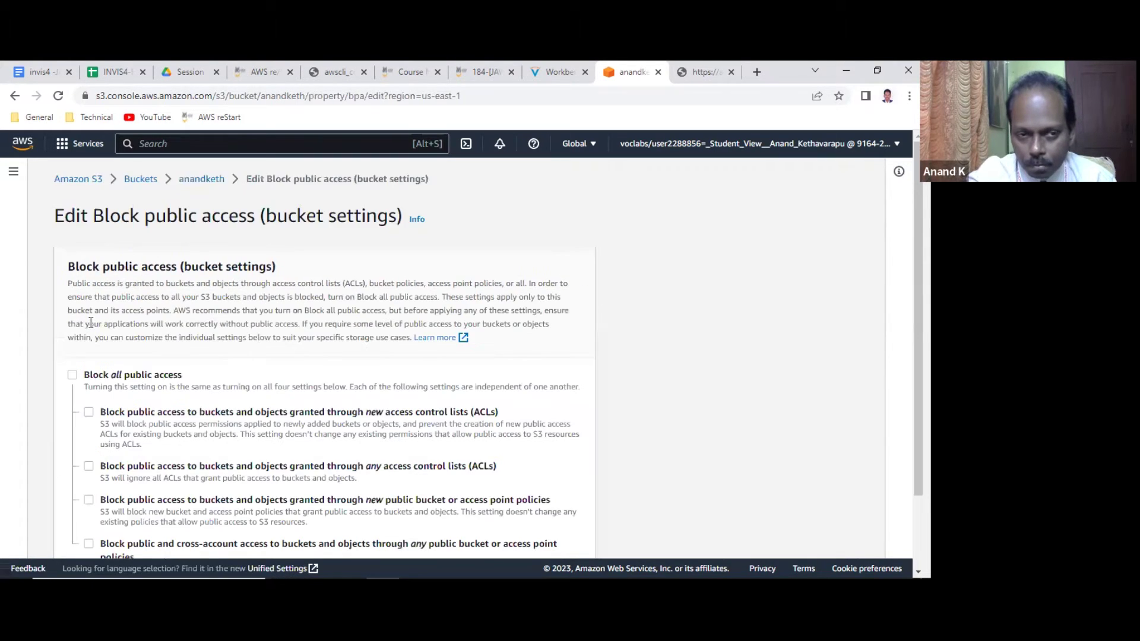
Save Block public access with all blocking off, typing 'confirm' to approve.
scroll(91, 319, "down", 1)
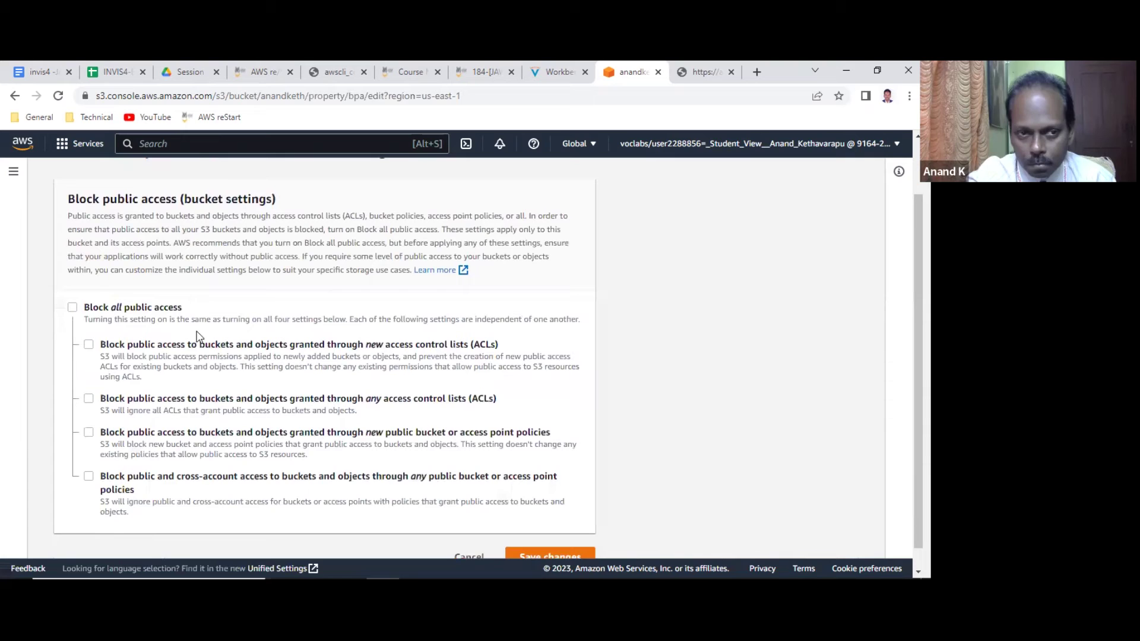
left_click(72, 307)
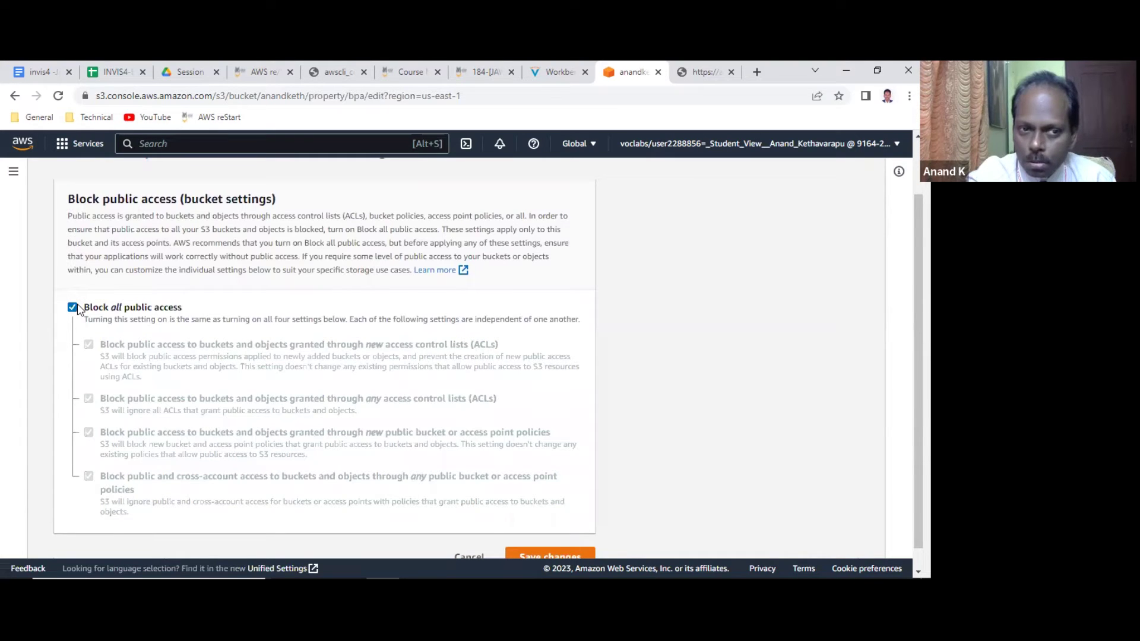
left_click(73, 308)
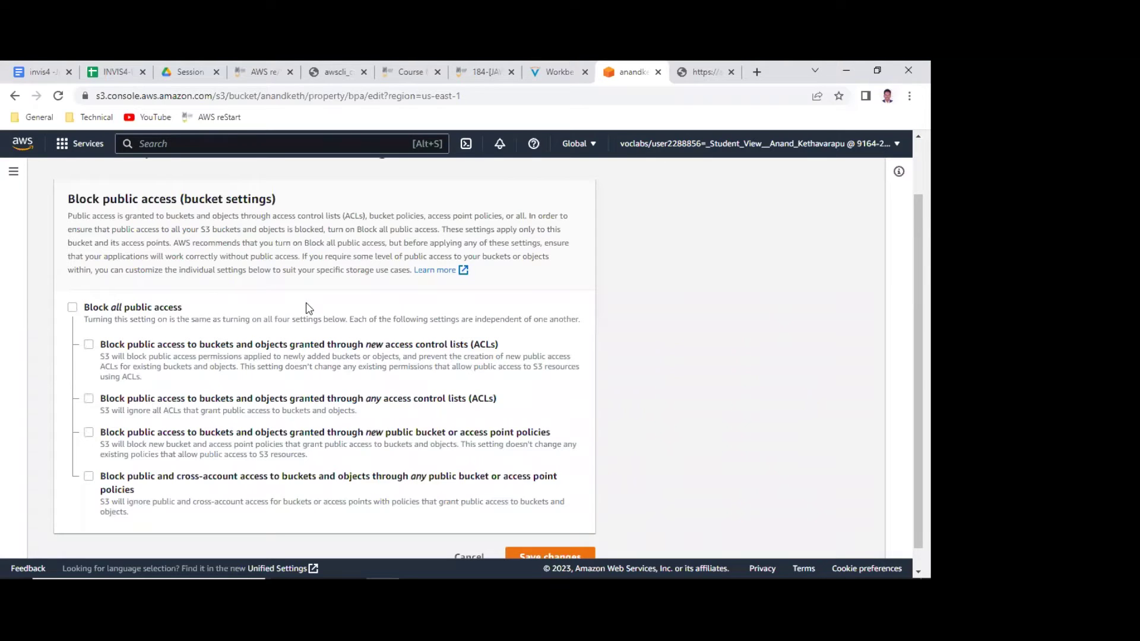
scroll(310, 308, "down", 1)
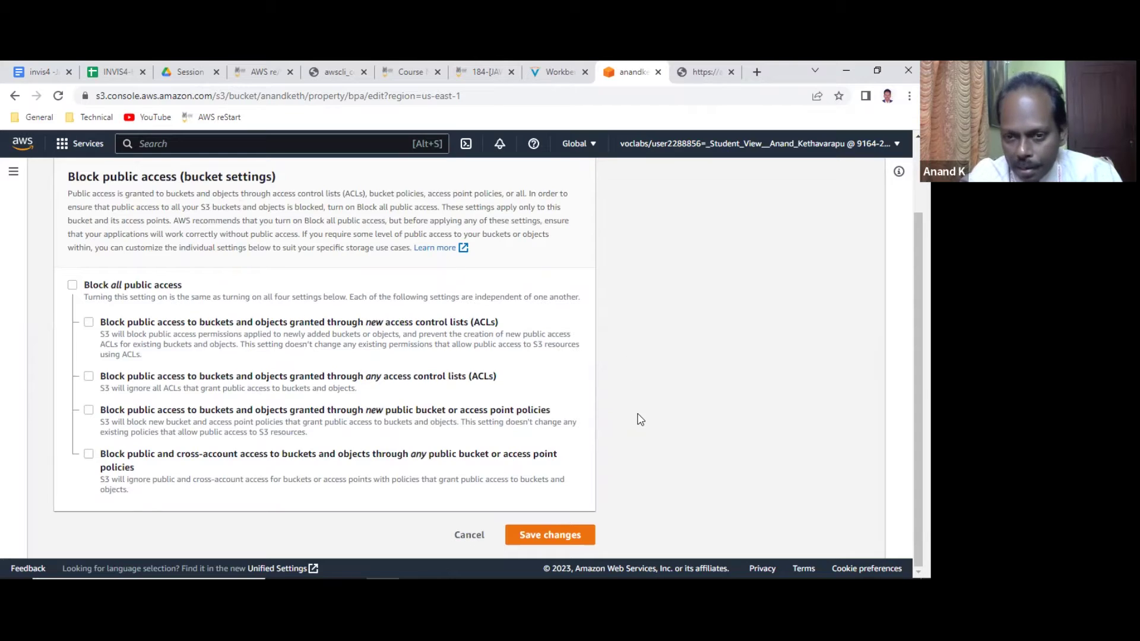
left_click(590, 531)
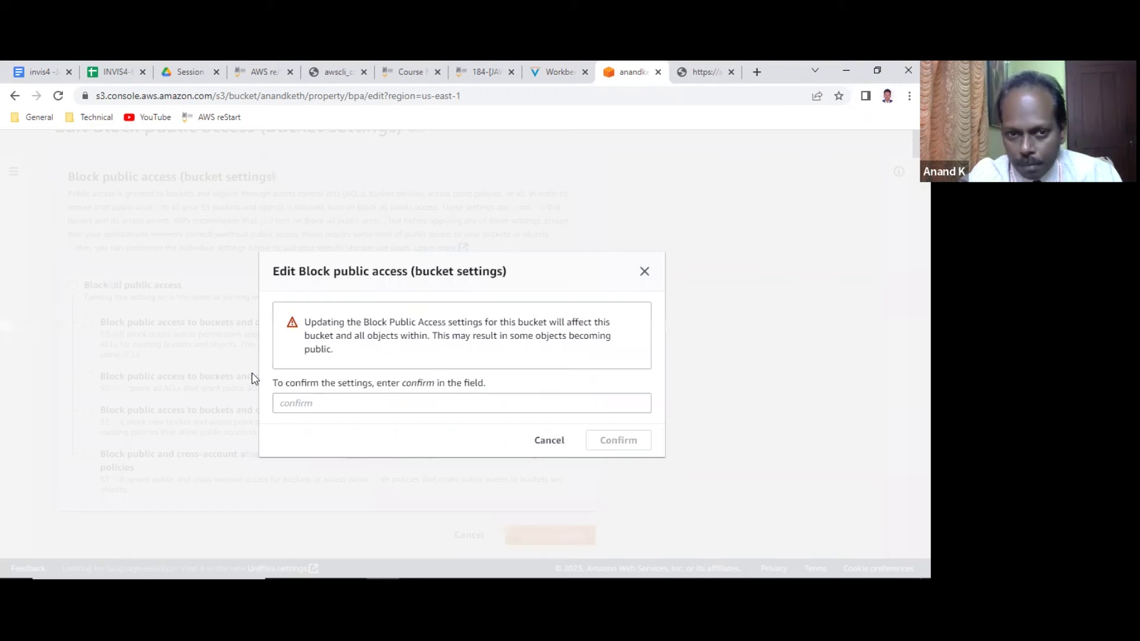
left_click(302, 405)
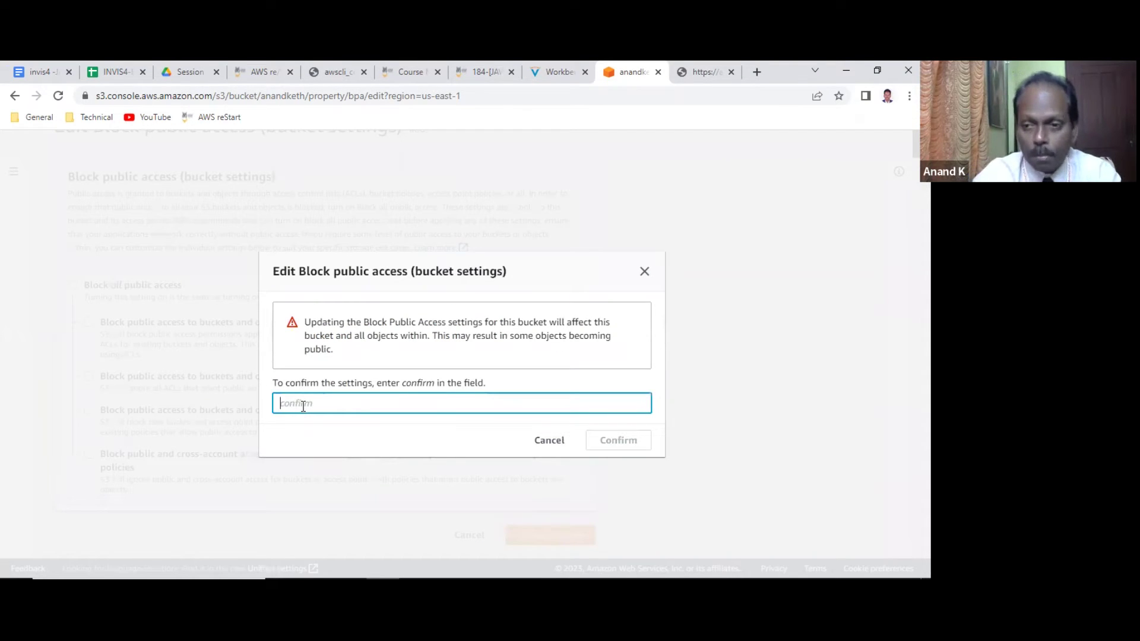
type("confirm")
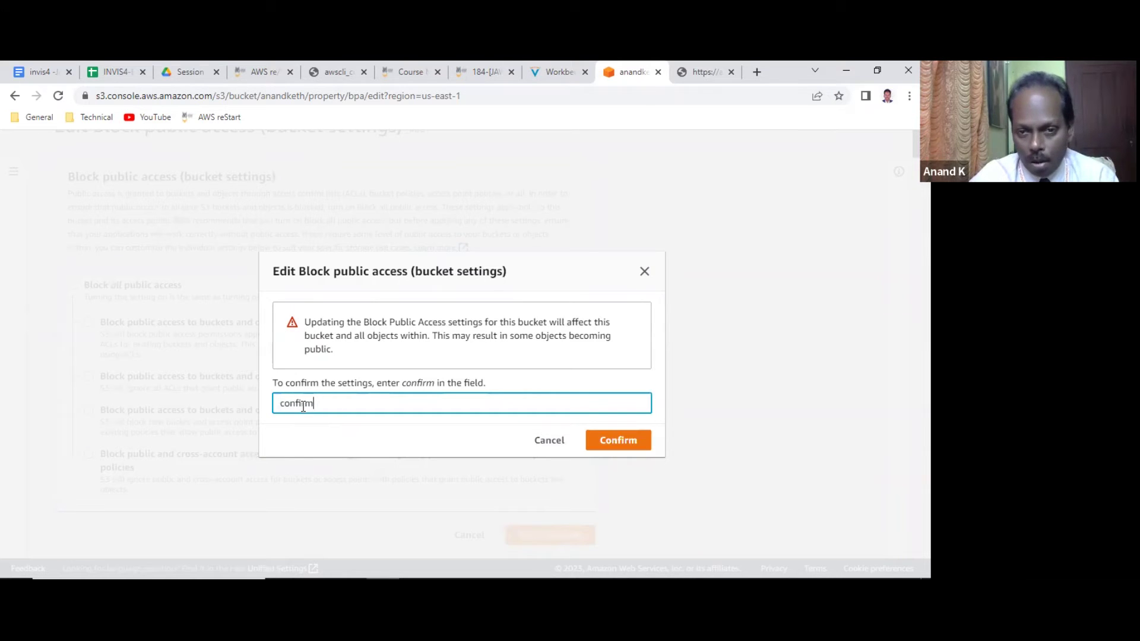
left_click(621, 440)
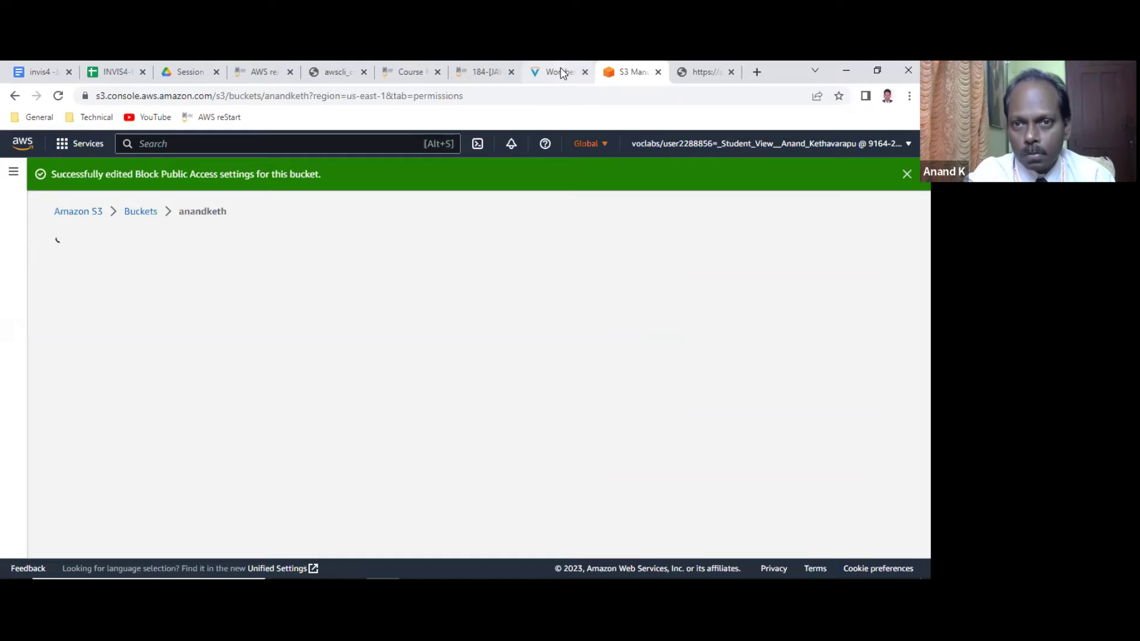
left_click(552, 72)
left_click_drag(232, 358, 463, 363)
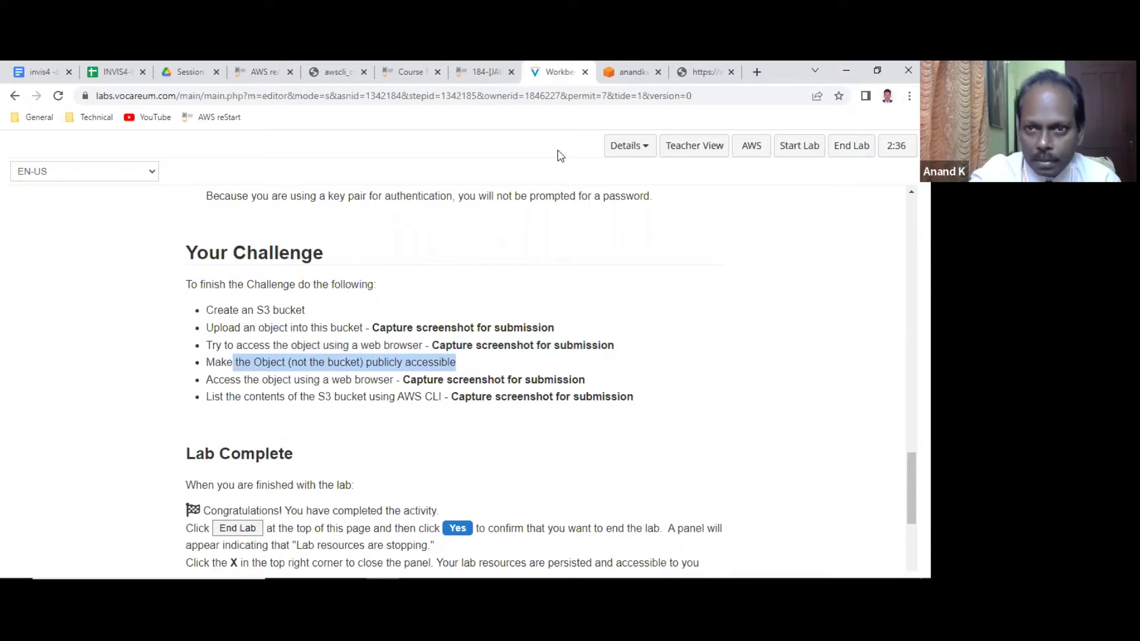
left_click(621, 78)
scroll(273, 425, "down", 3)
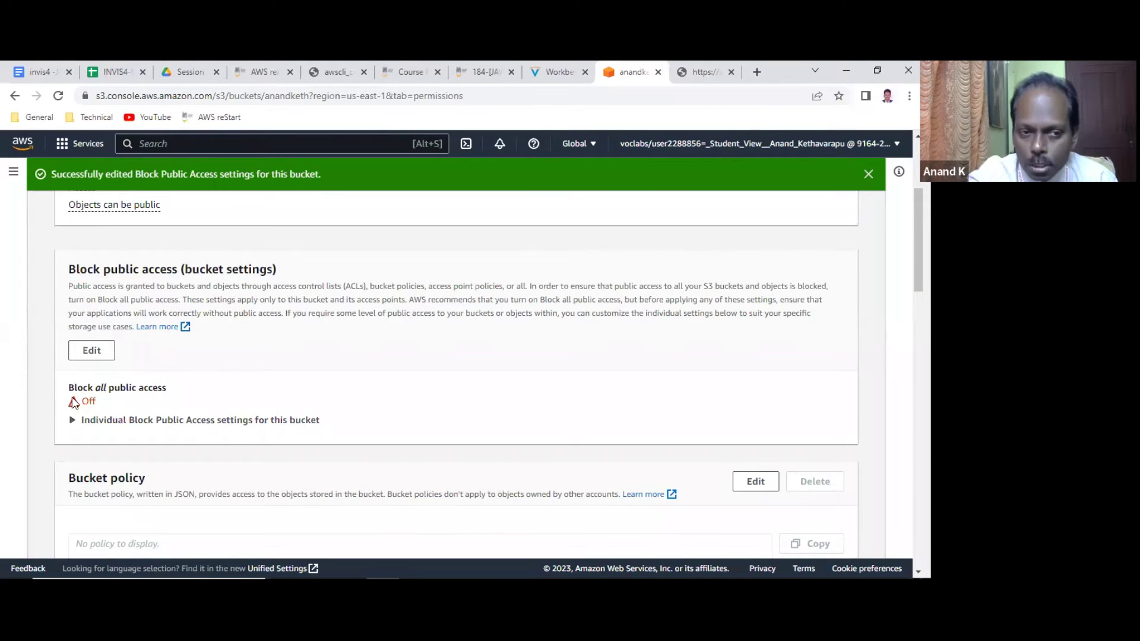
left_click(706, 73)
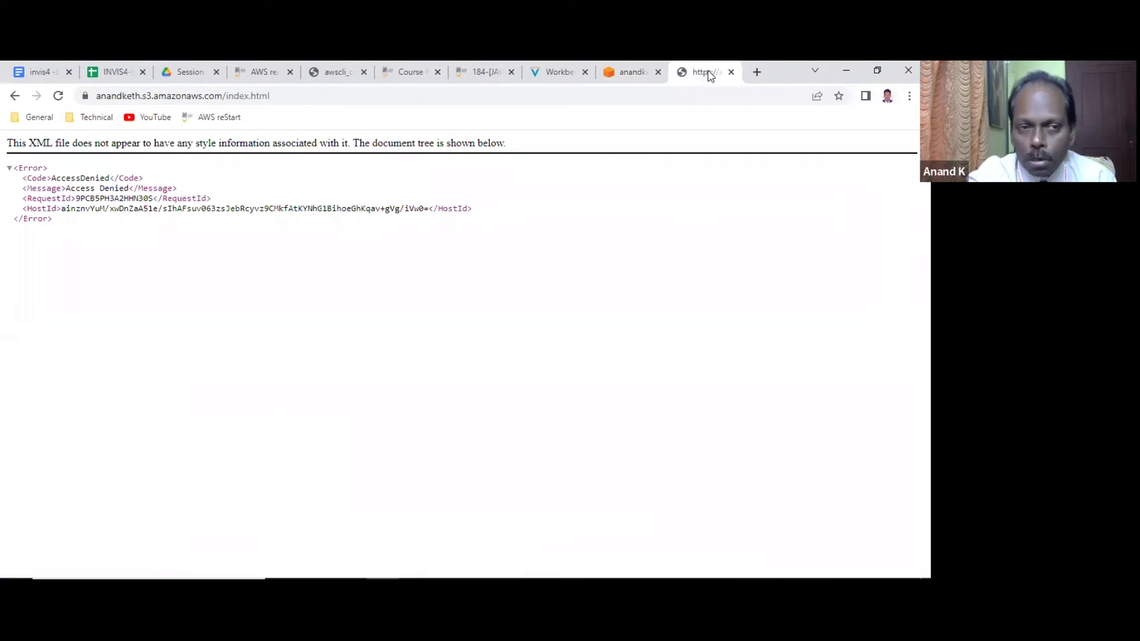
left_click(58, 96)
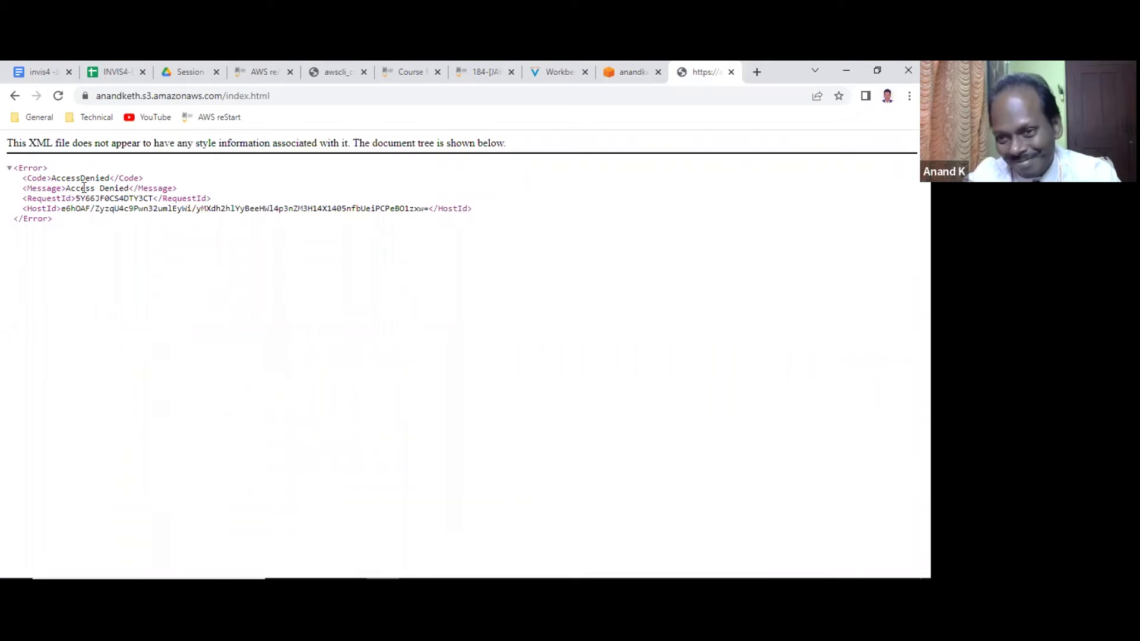
left_click(629, 72)
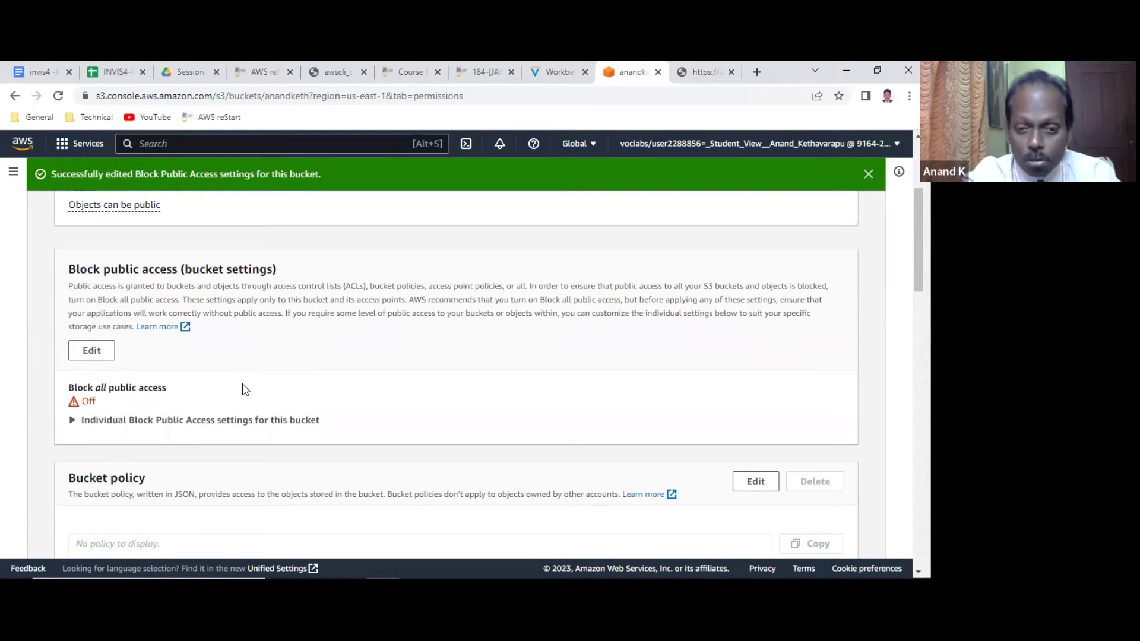
scroll(245, 389, "down", 2)
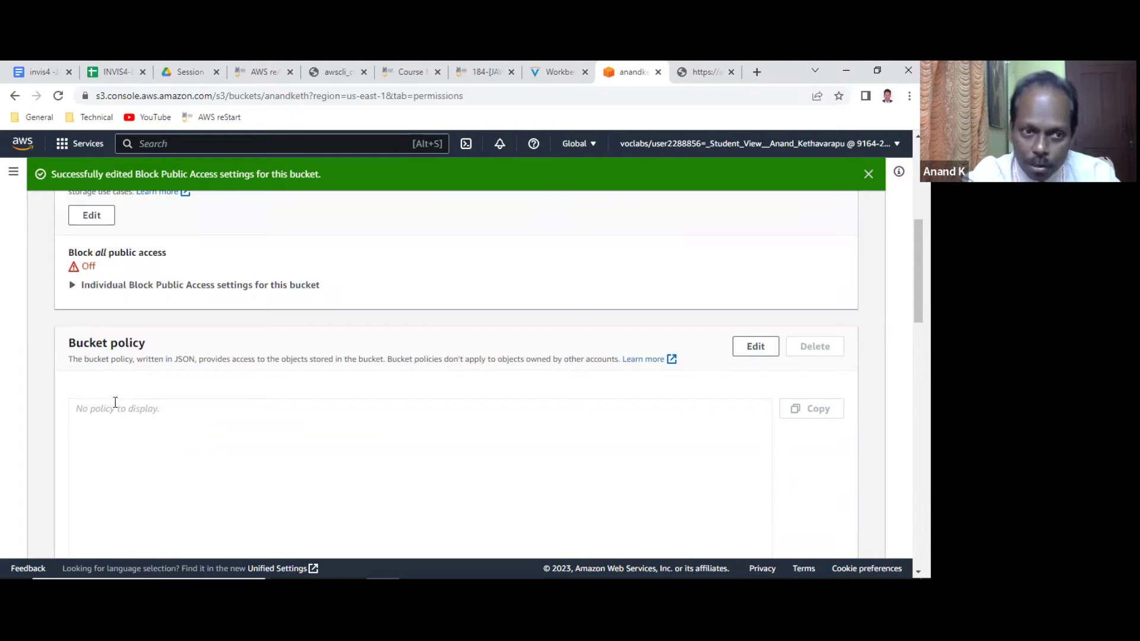
scroll(164, 403, "down", 3)
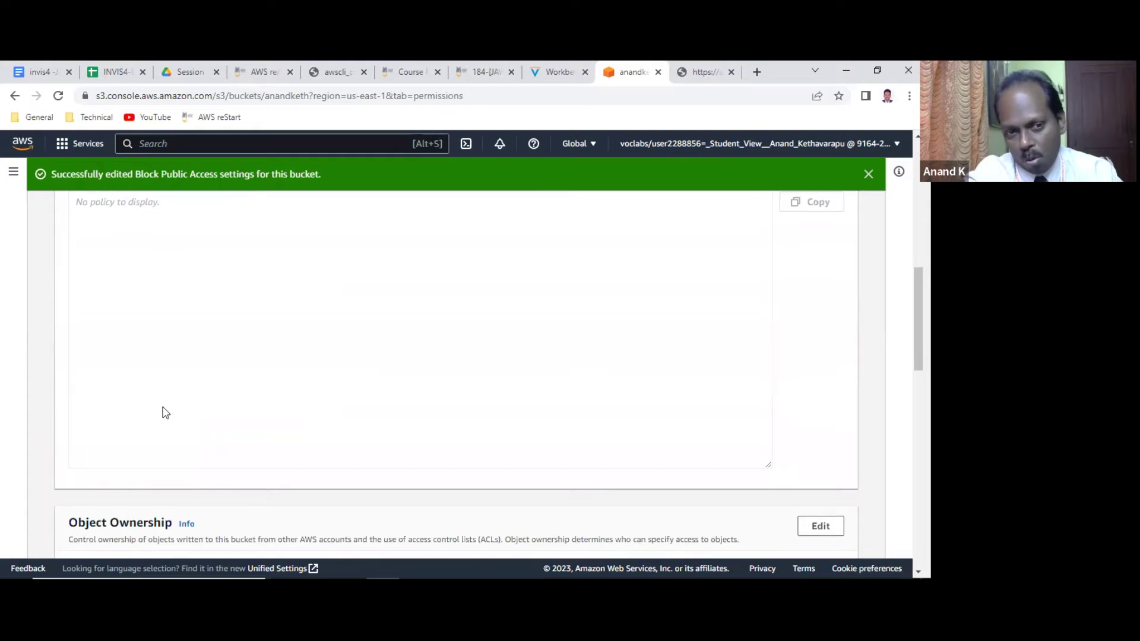
scroll(164, 412, "down", 1)
scroll(164, 412, "down", 2)
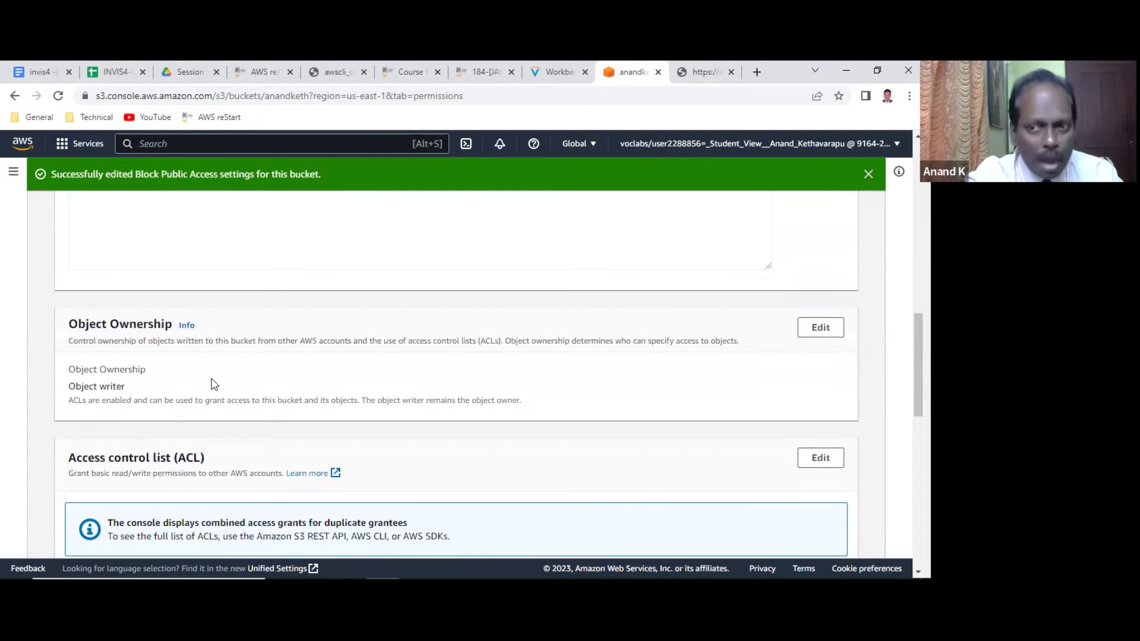
scroll(211, 382, "down", 2)
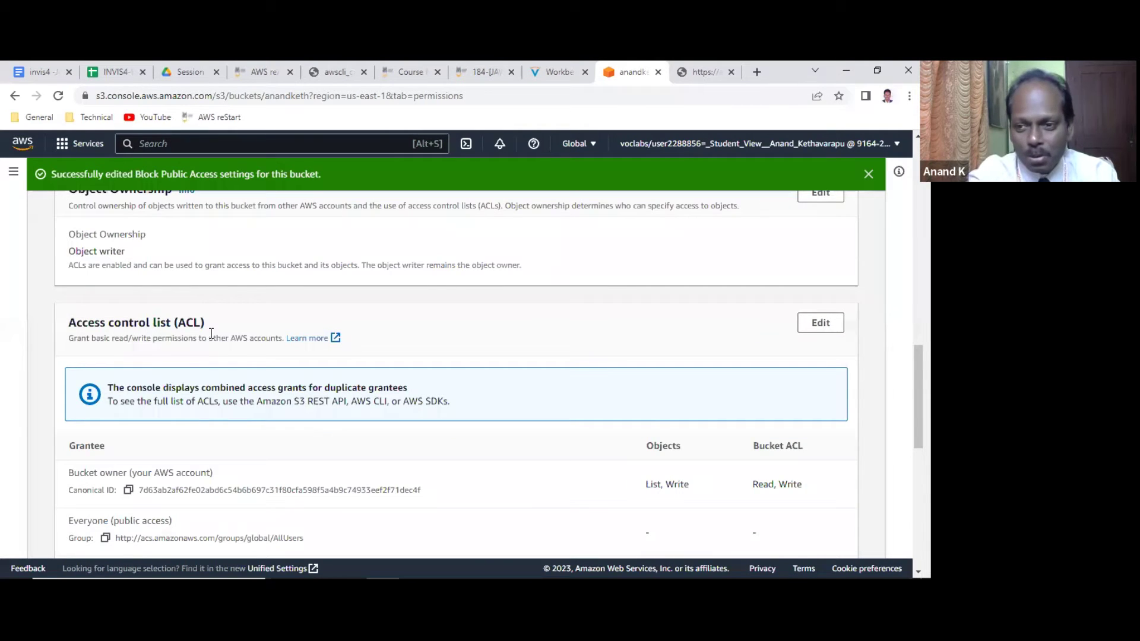
scroll(211, 334, "down", 1)
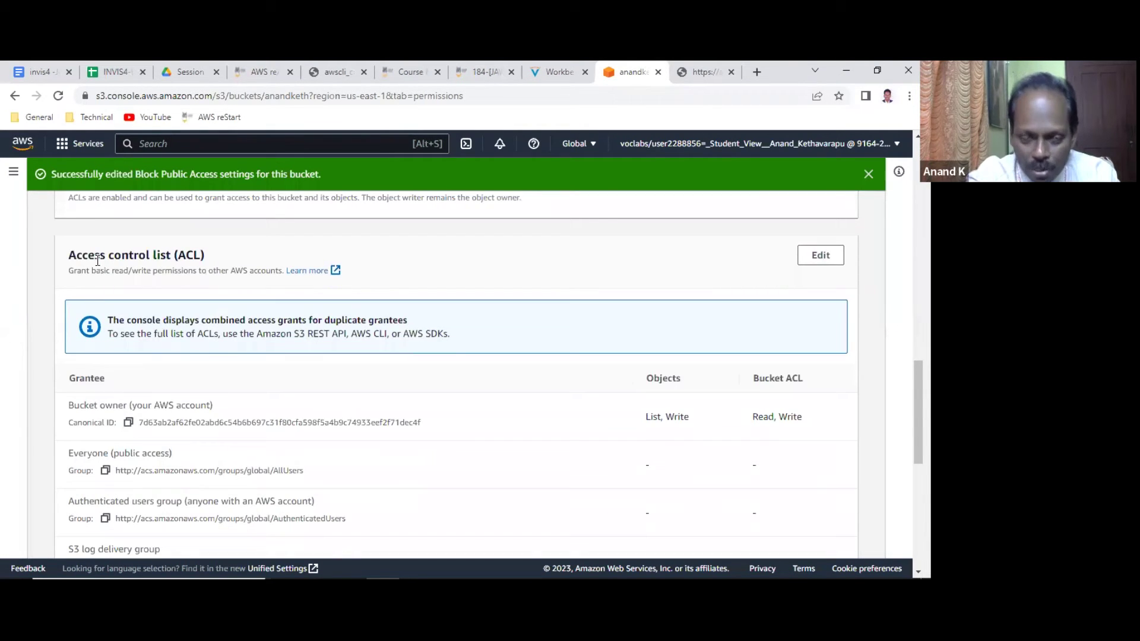
scroll(208, 350, "up", 6)
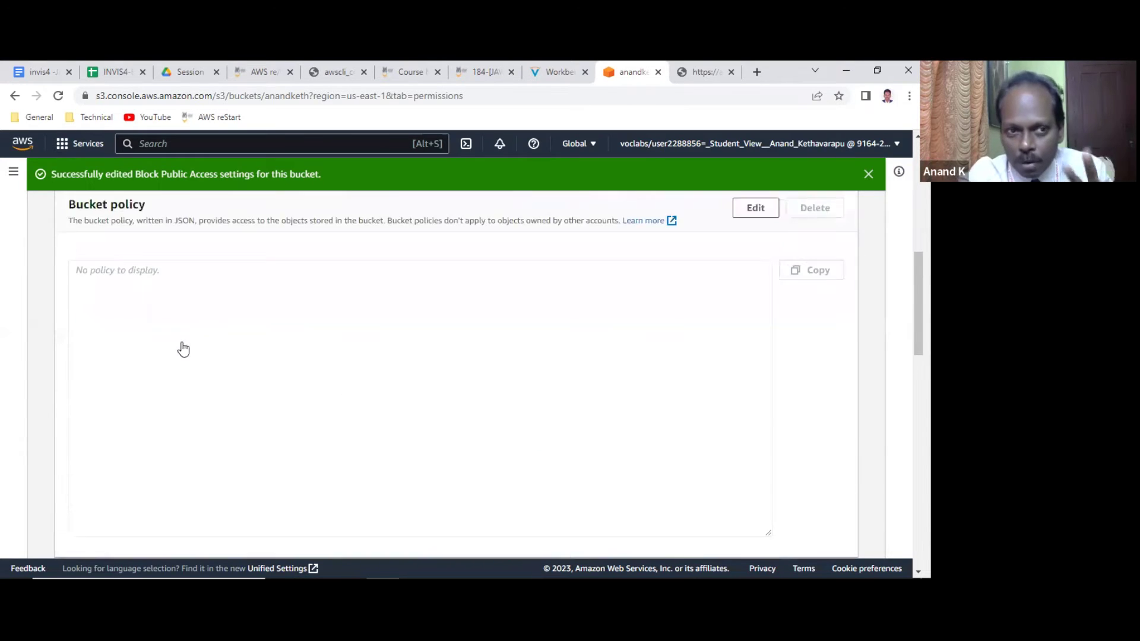
scroll(208, 350, "up", 3)
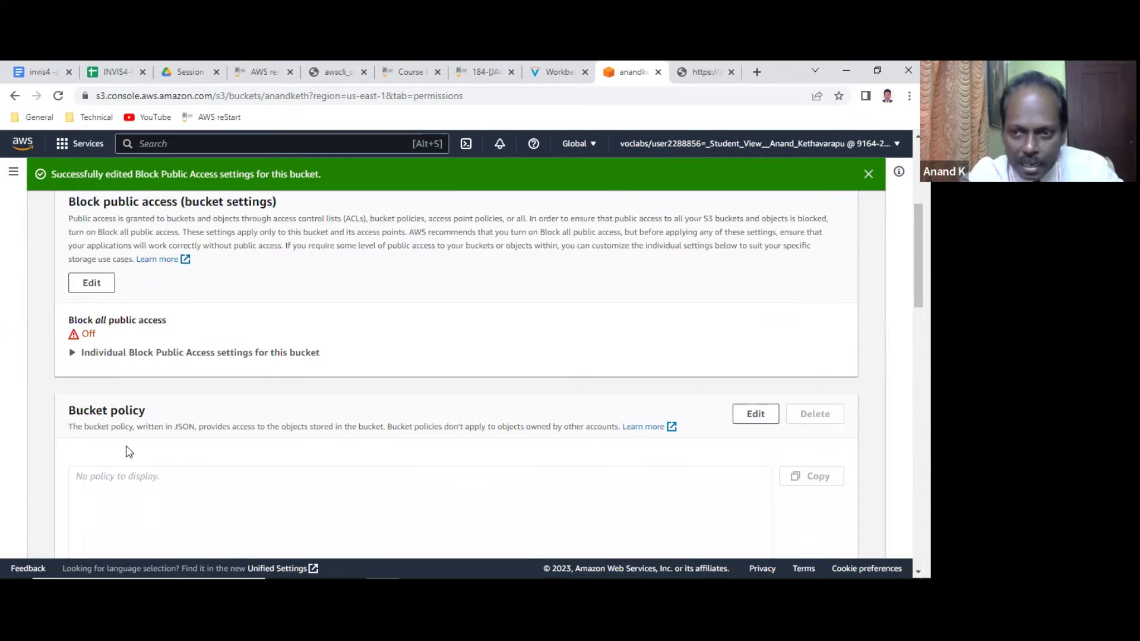
scroll(127, 445, "down", 2)
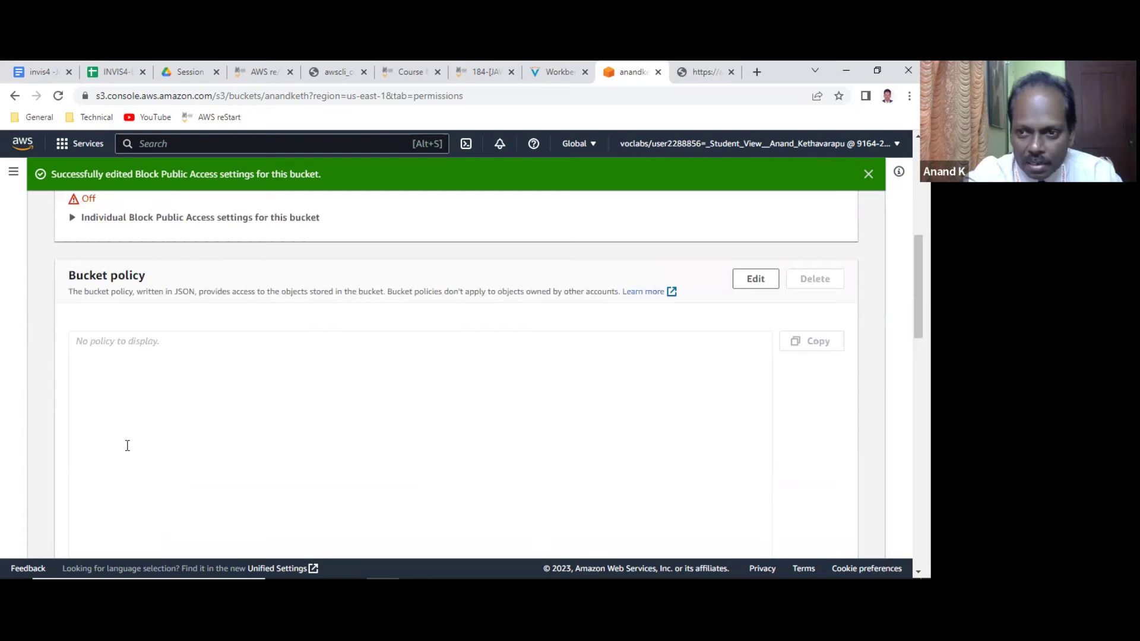
scroll(127, 445, "down", 5)
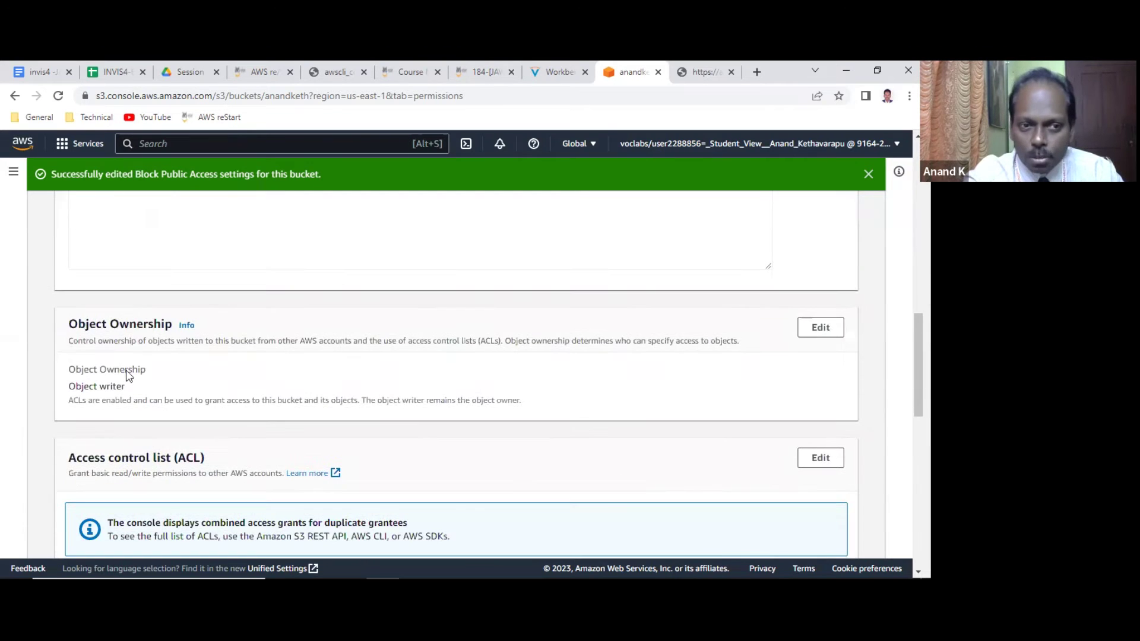
scroll(143, 426, "down", 2)
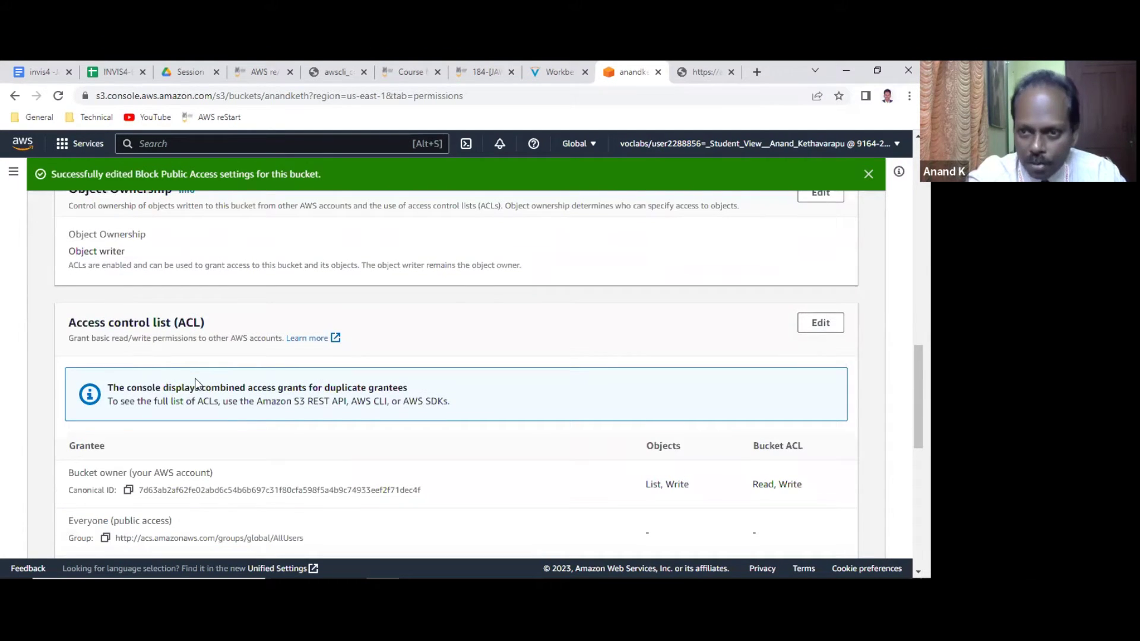
scroll(196, 383, "down", 4)
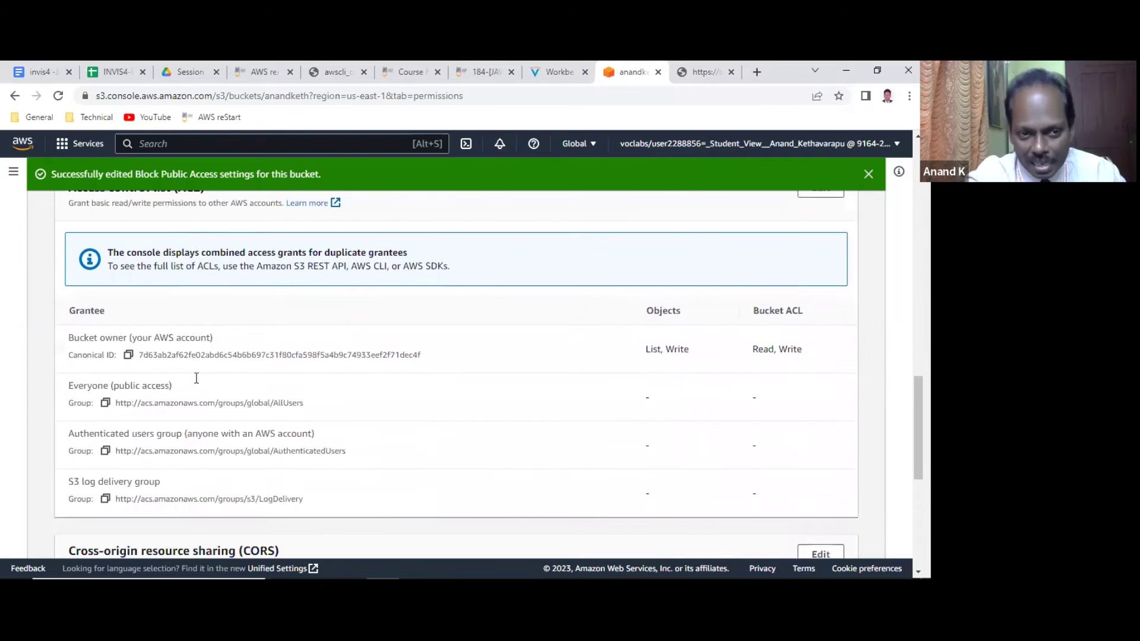
scroll(198, 383, "up", 2)
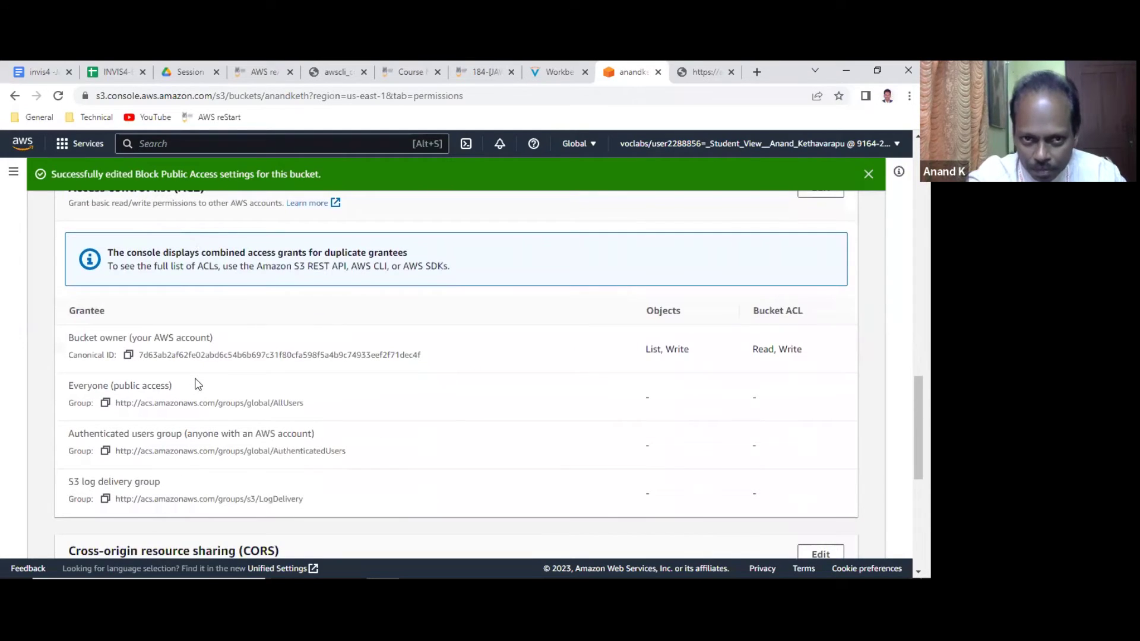
scroll(197, 383, "up", 2)
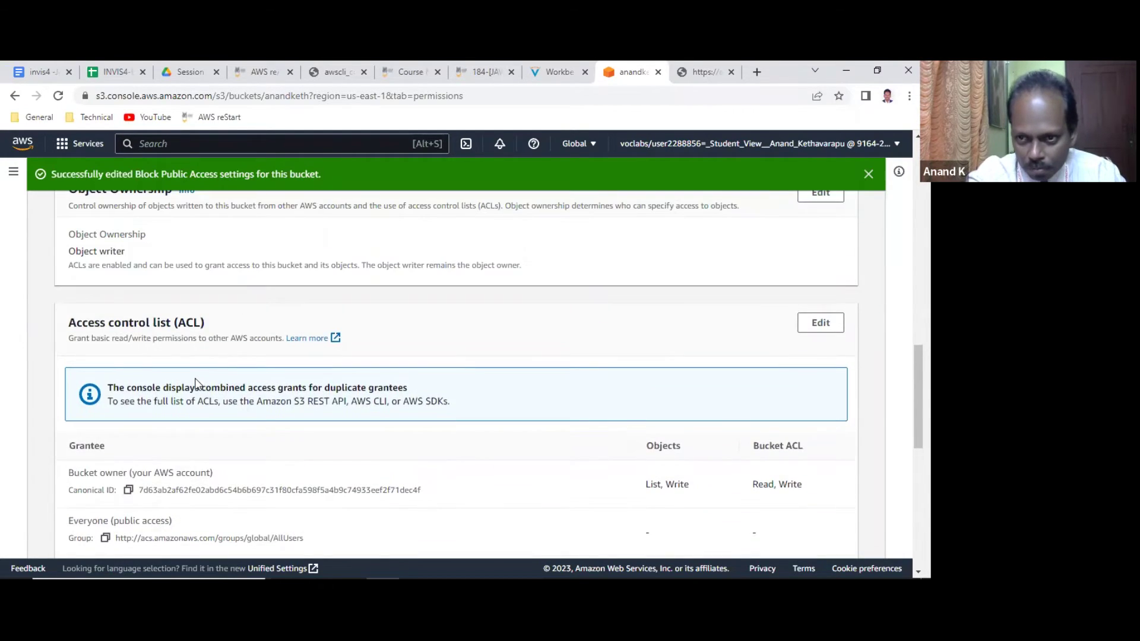
scroll(198, 384, "down", 3)
scroll(198, 383, "up", 1)
scroll(197, 383, "up", 1)
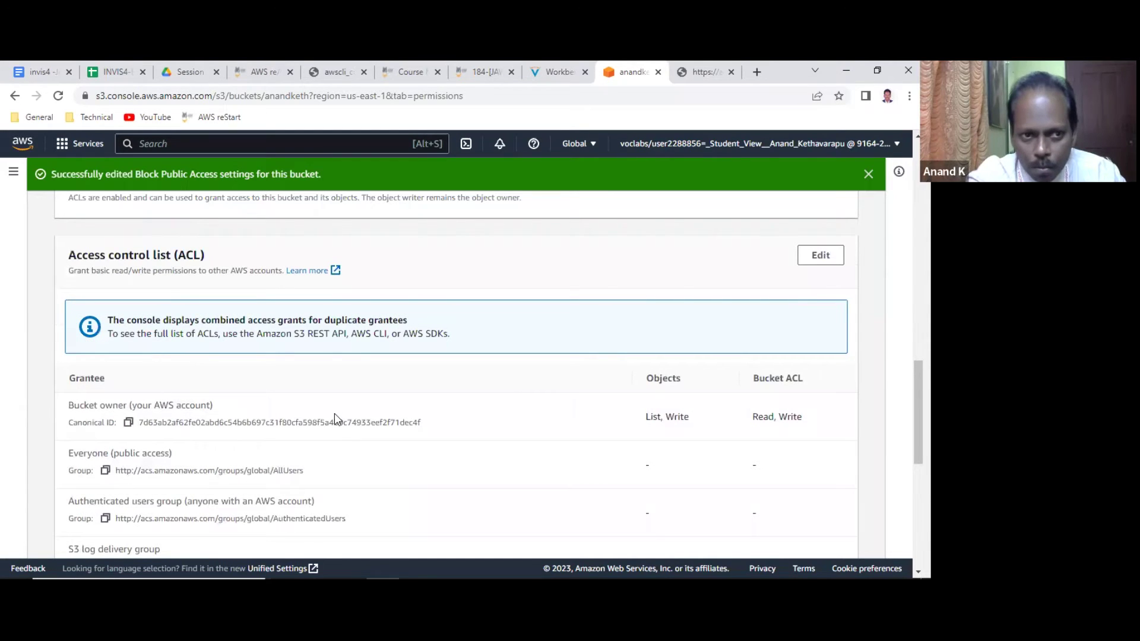
scroll(334, 413, "up", 3)
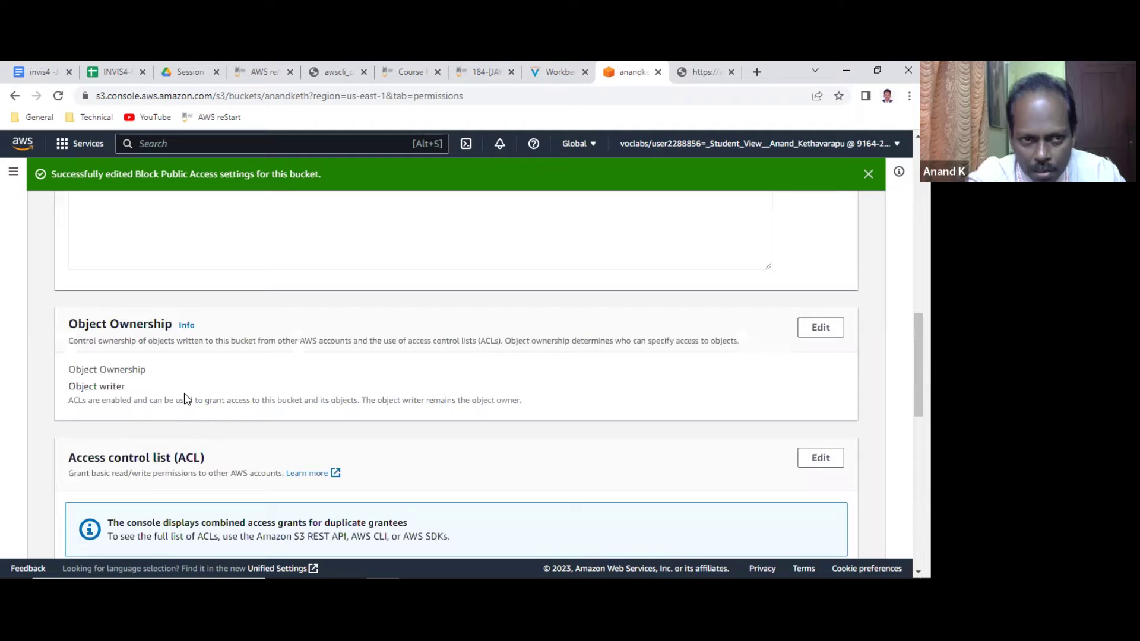
scroll(183, 394, "down", 3)
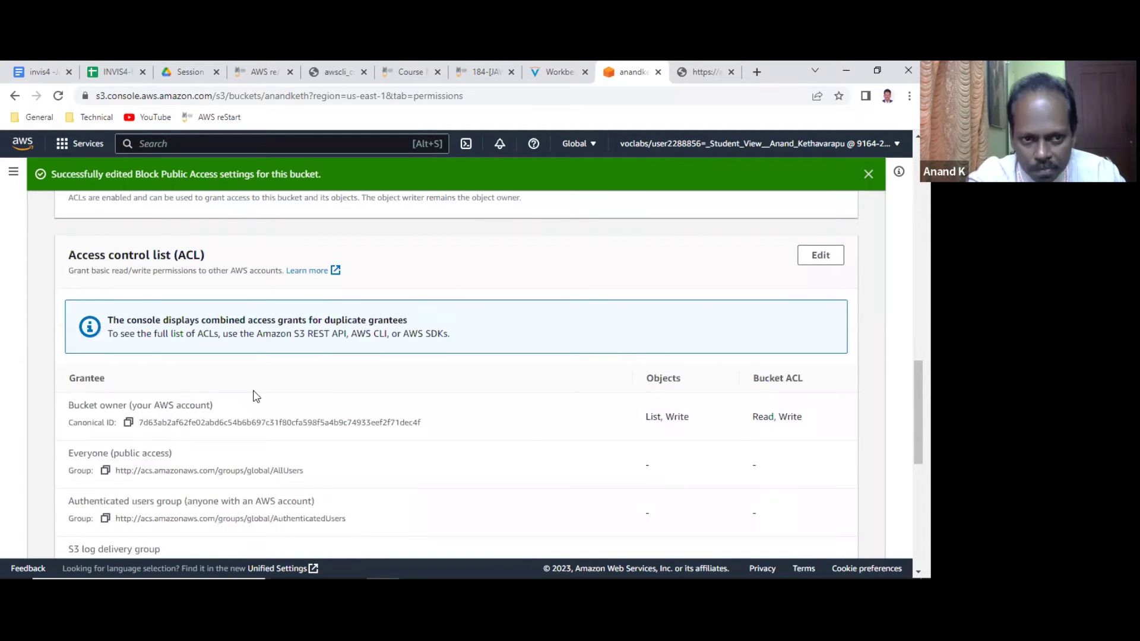
scroll(256, 396, "down", 3)
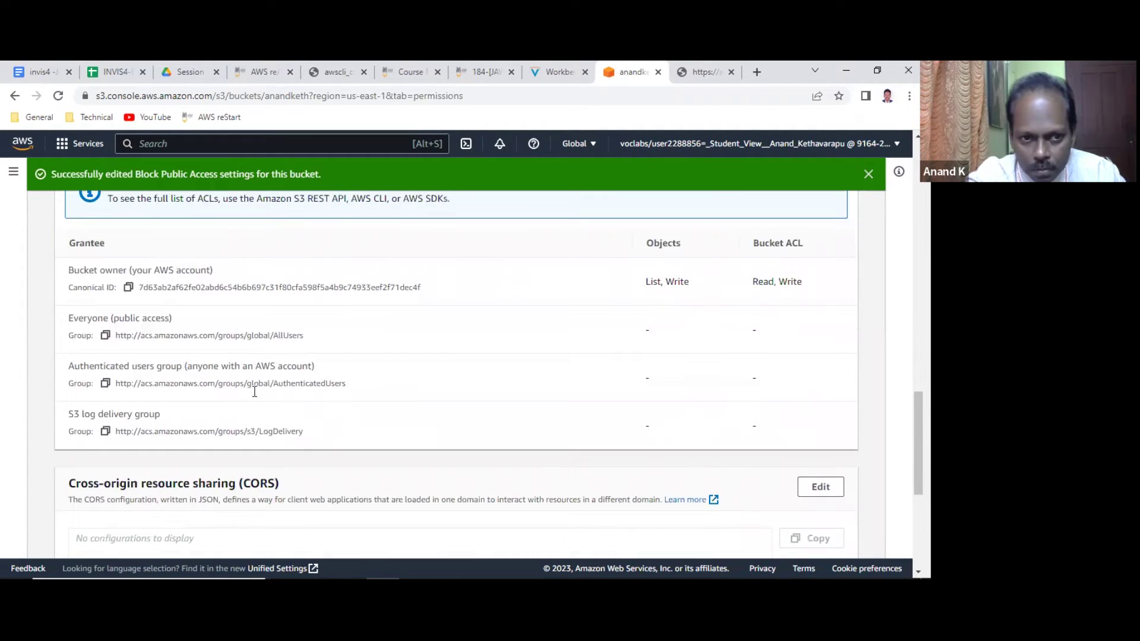
scroll(256, 396, "down", 1)
scroll(256, 395, "up", 4)
scroll(256, 395, "down", 1)
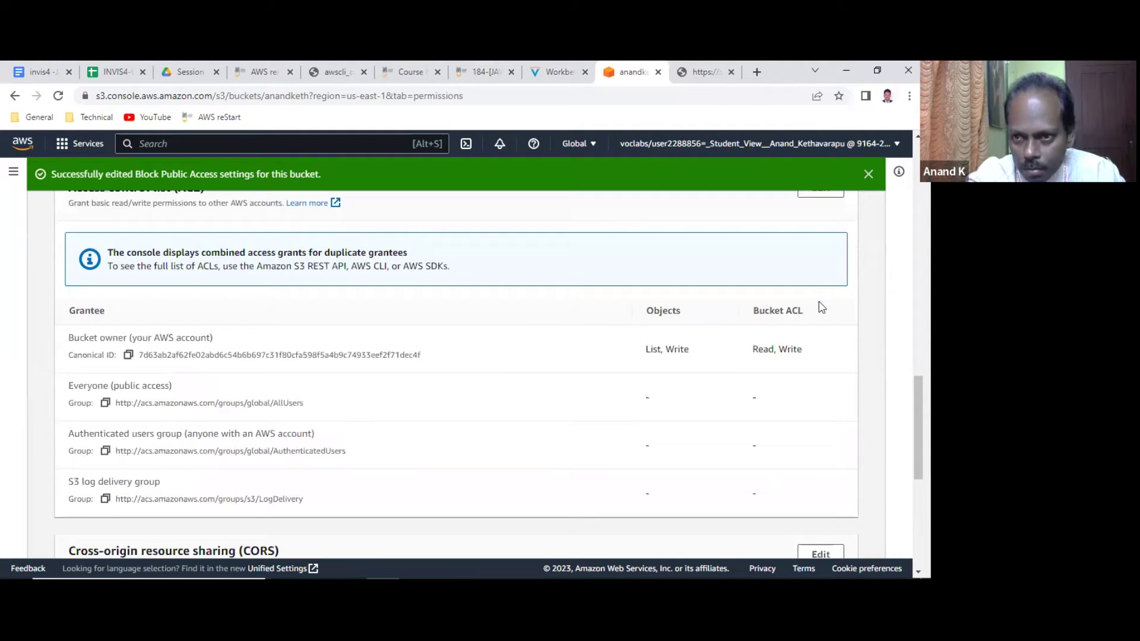
scroll(394, 305, "up", 1)
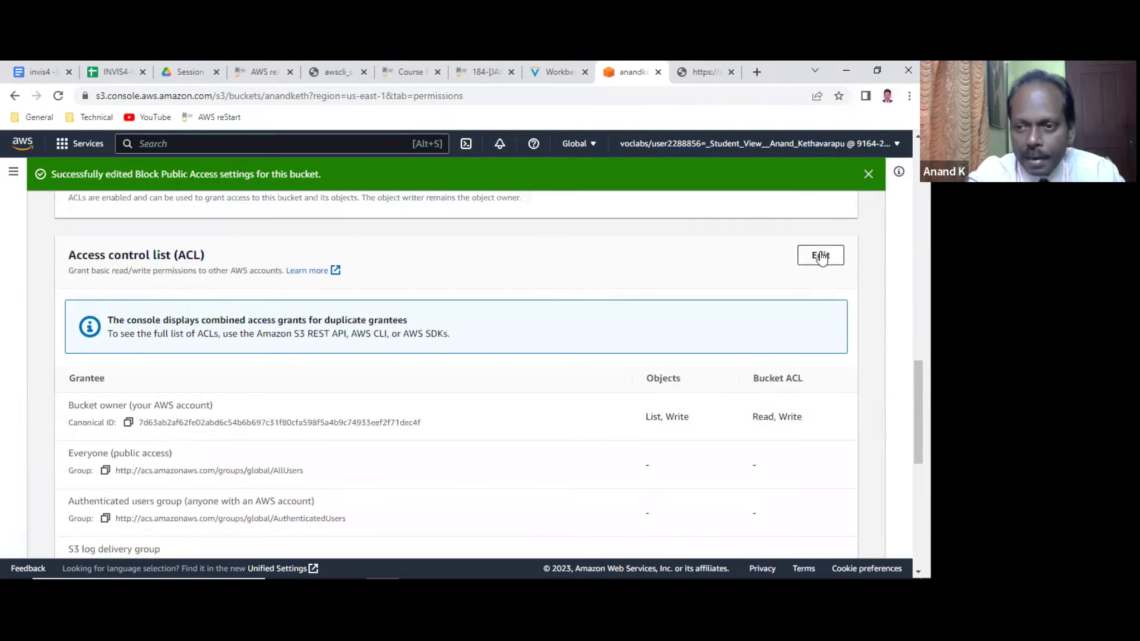
Edit anandketh's ACL to give Everyone List on objects and Read on bucket ACL, acknowledge, and save.
left_click(820, 256)
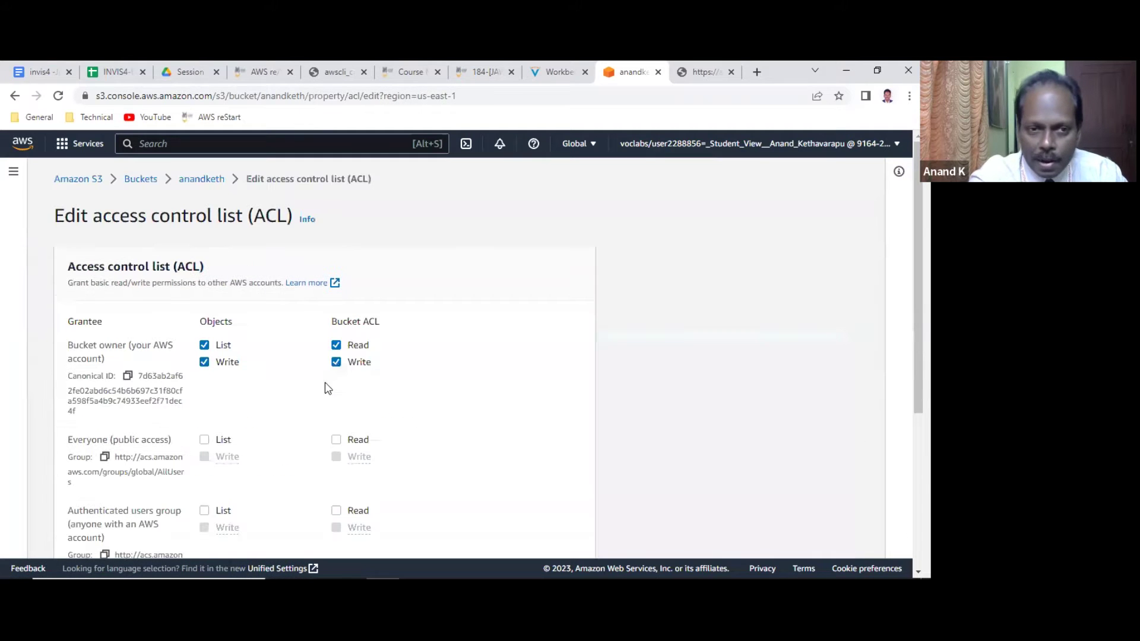
scroll(434, 379, "down", 4)
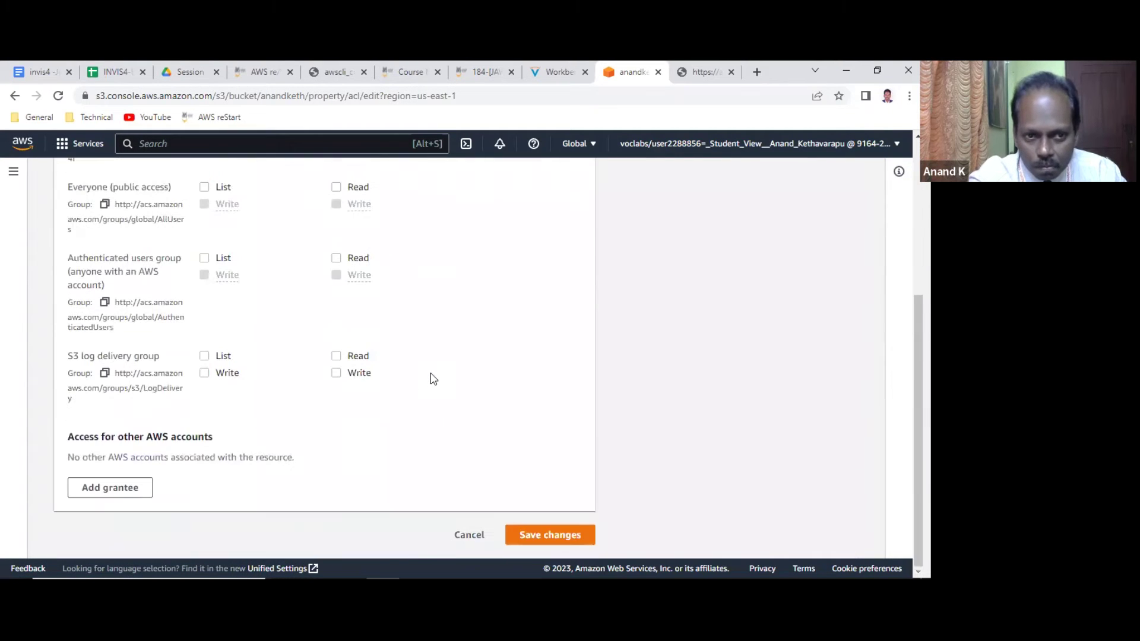
scroll(433, 378, "up", 3)
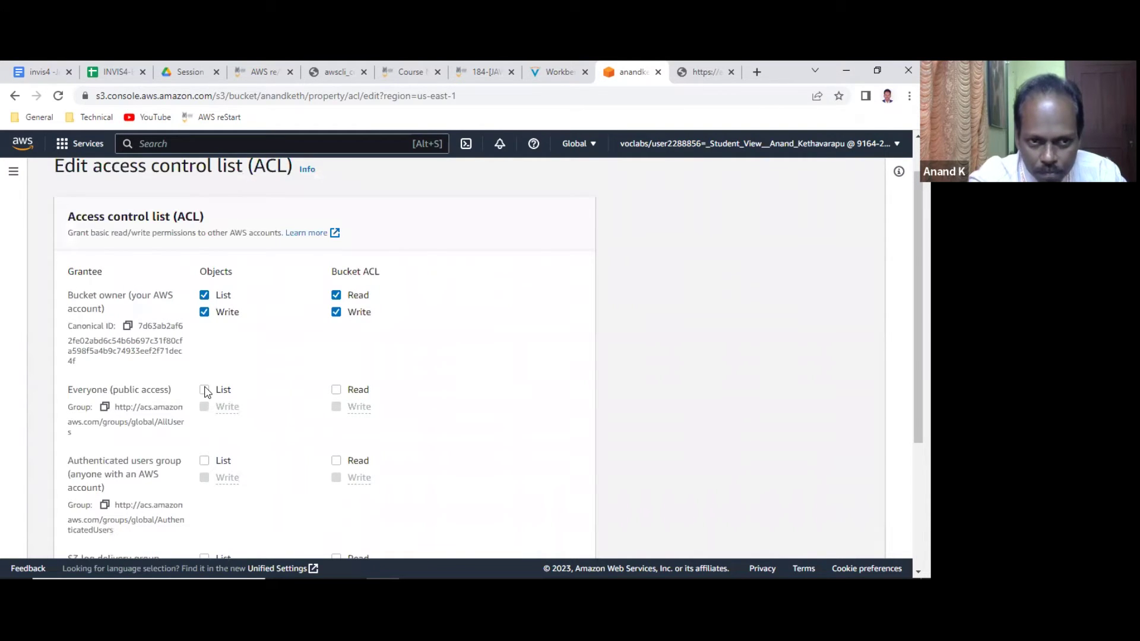
left_click(205, 390)
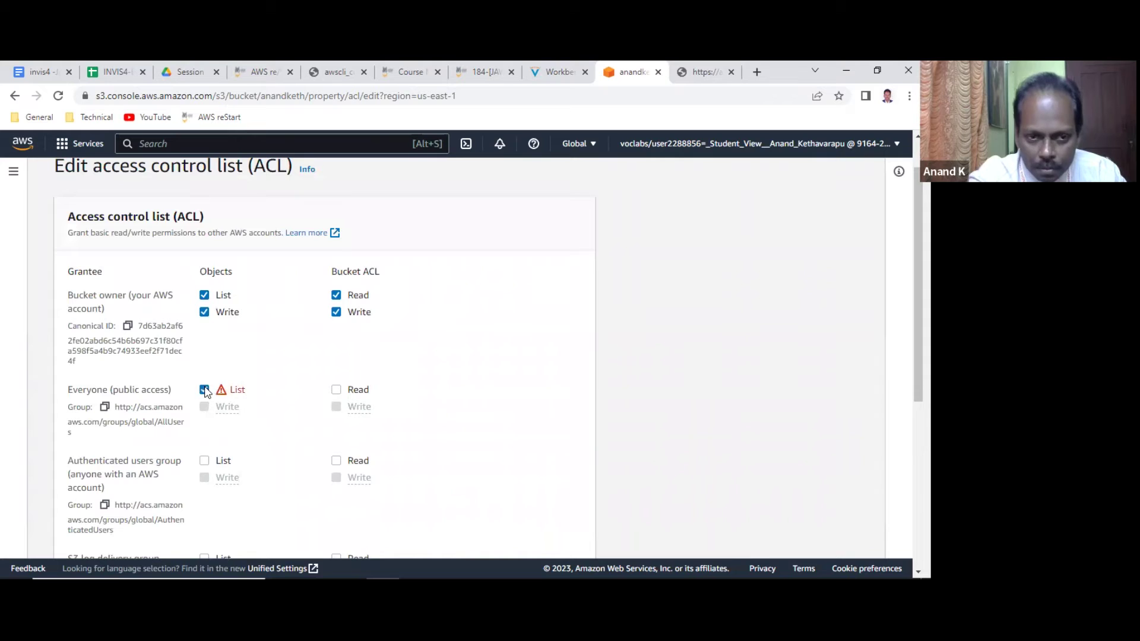
left_click(336, 390)
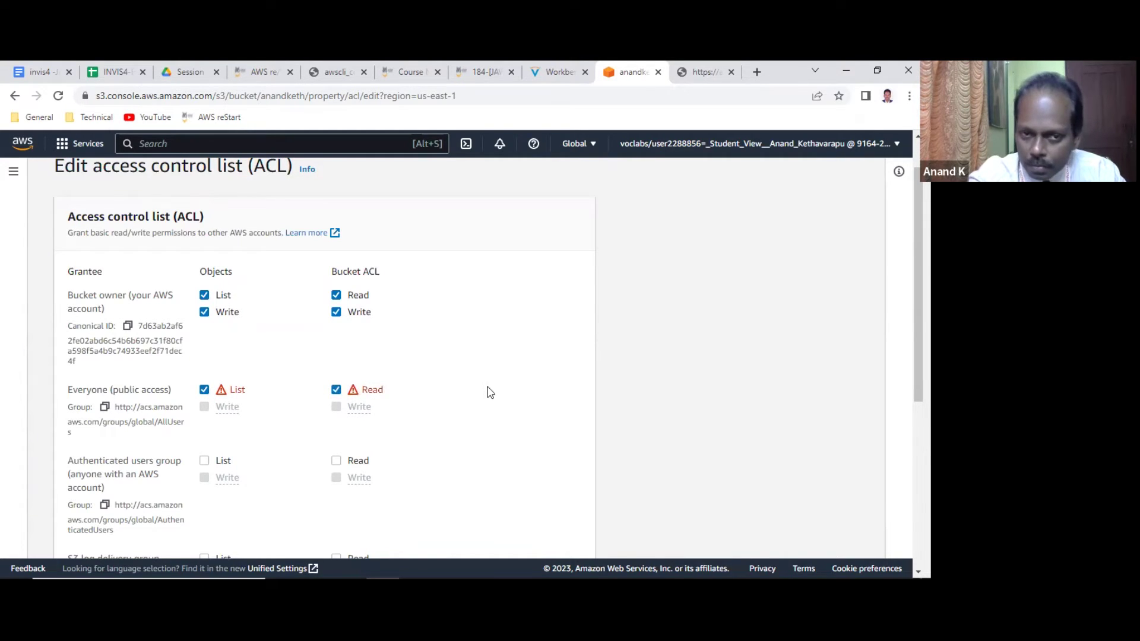
scroll(490, 392, "down", 2)
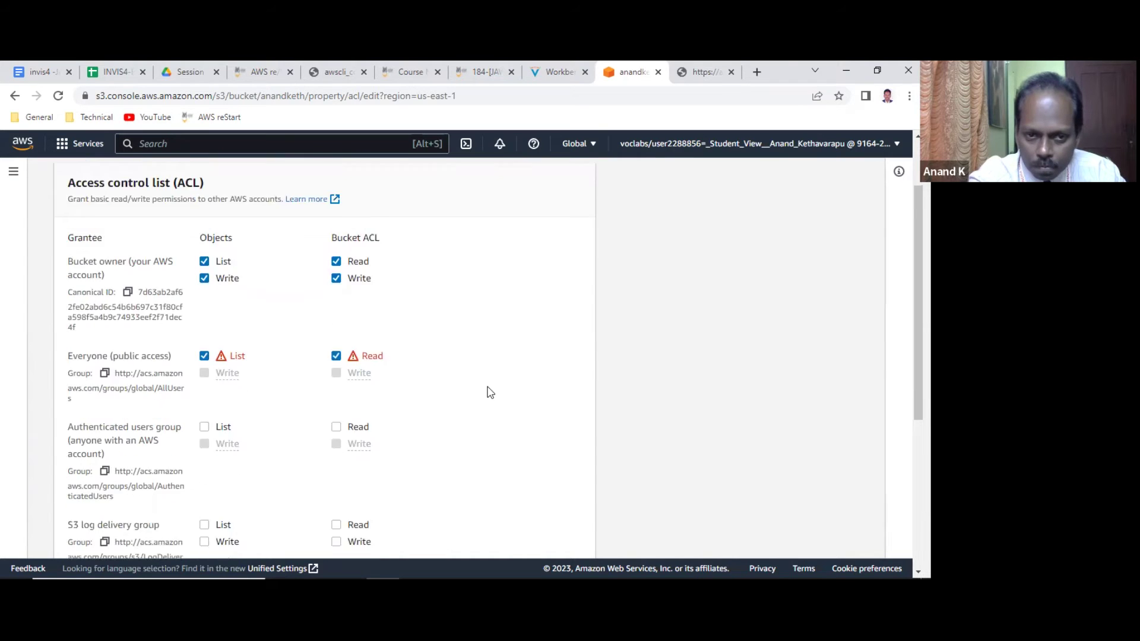
scroll(490, 393, "down", 3)
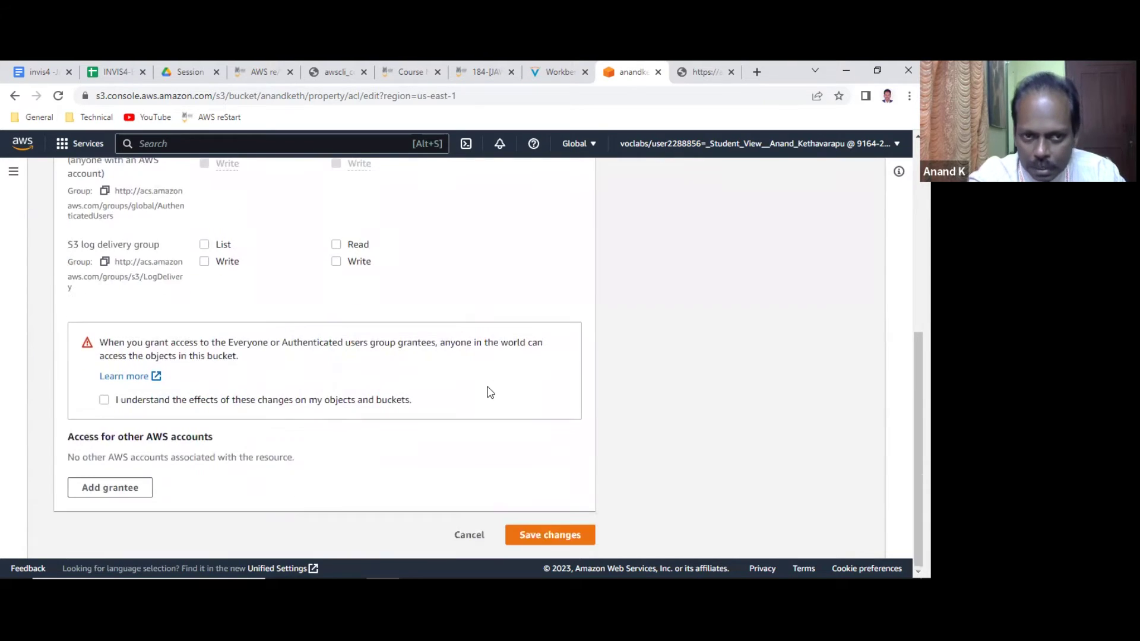
left_click(104, 401)
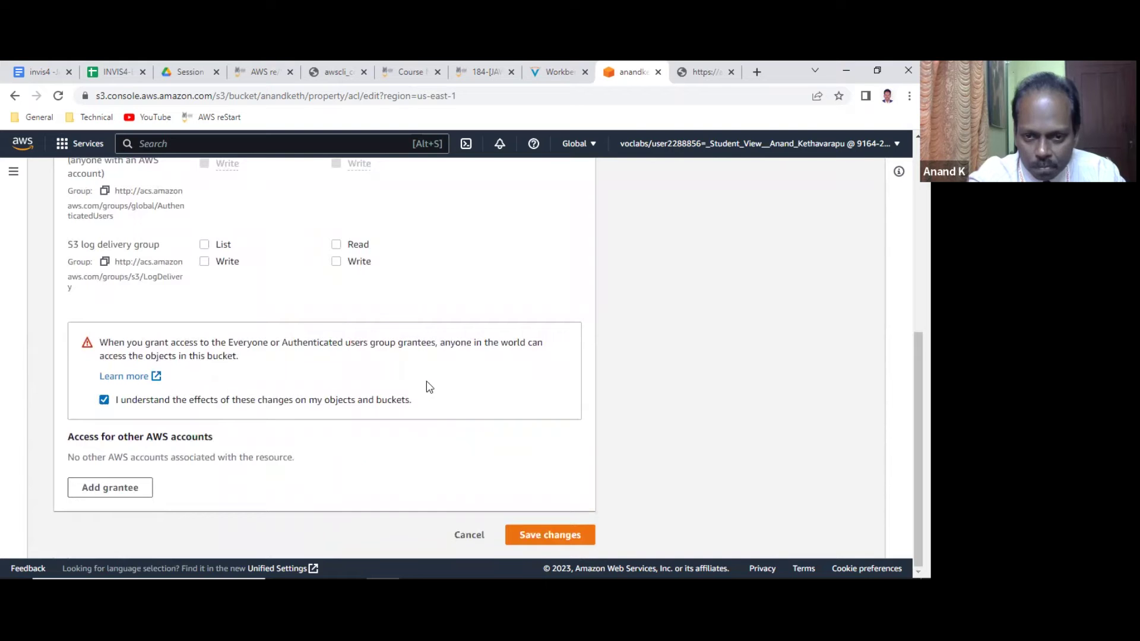
left_click(573, 525)
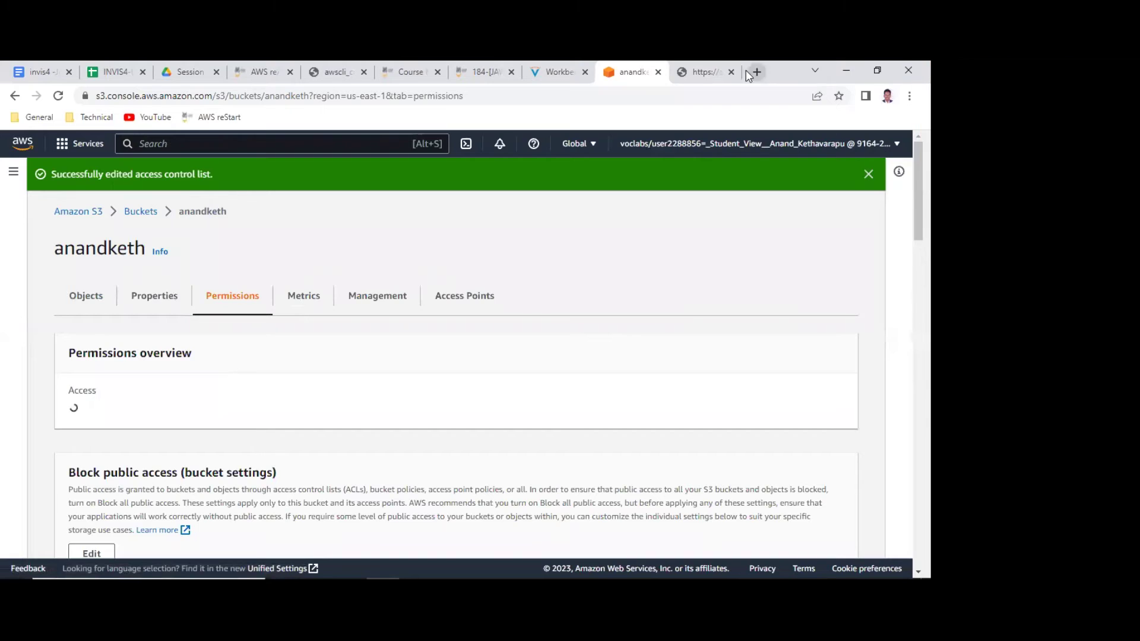
left_click(706, 72)
left_click(57, 98)
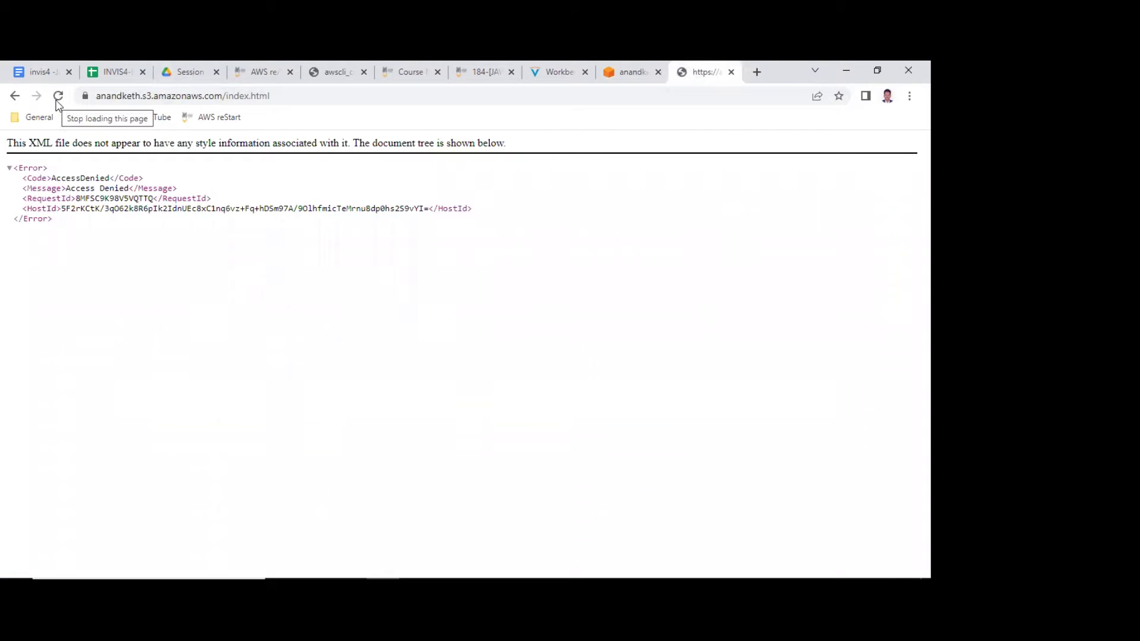
triple_click(64, 188)
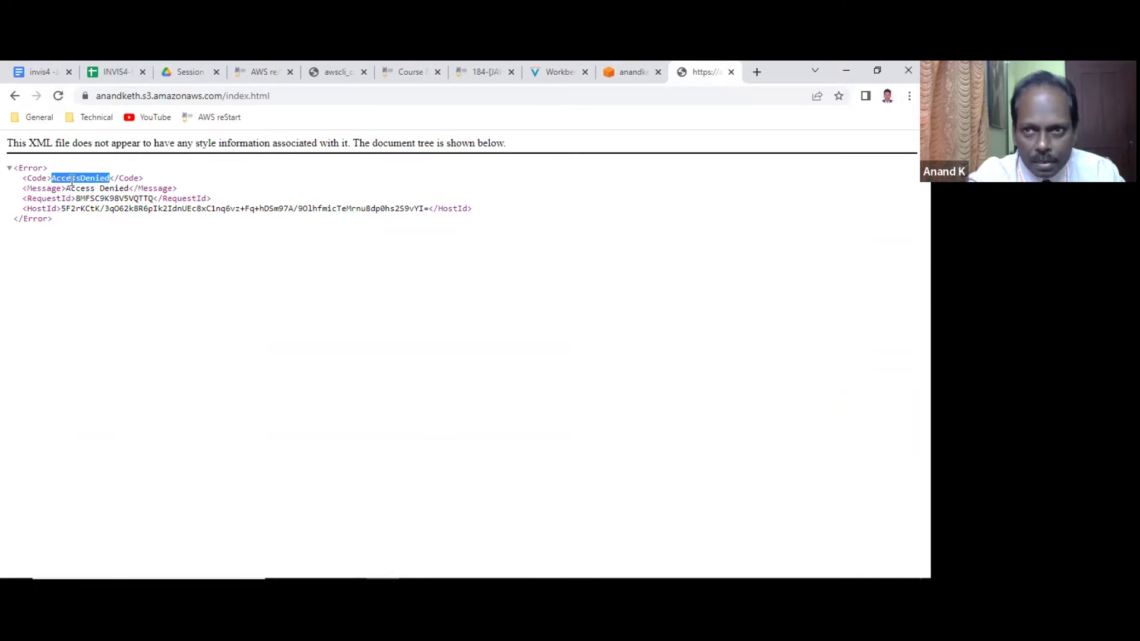
triple_click(69, 178)
left_click(638, 71)
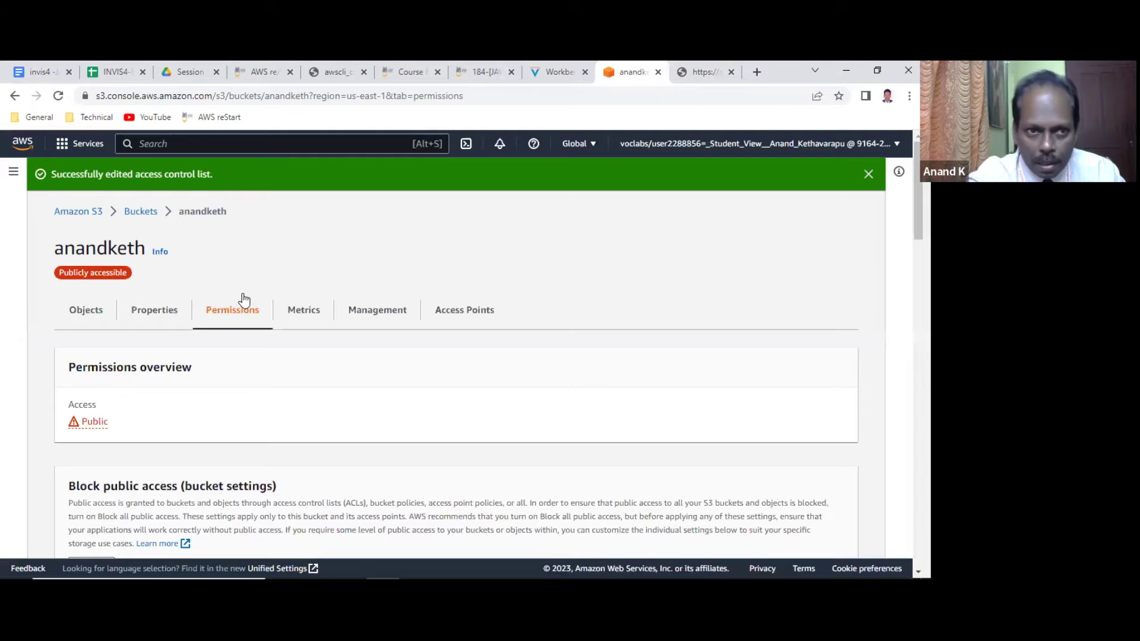
left_click(141, 211)
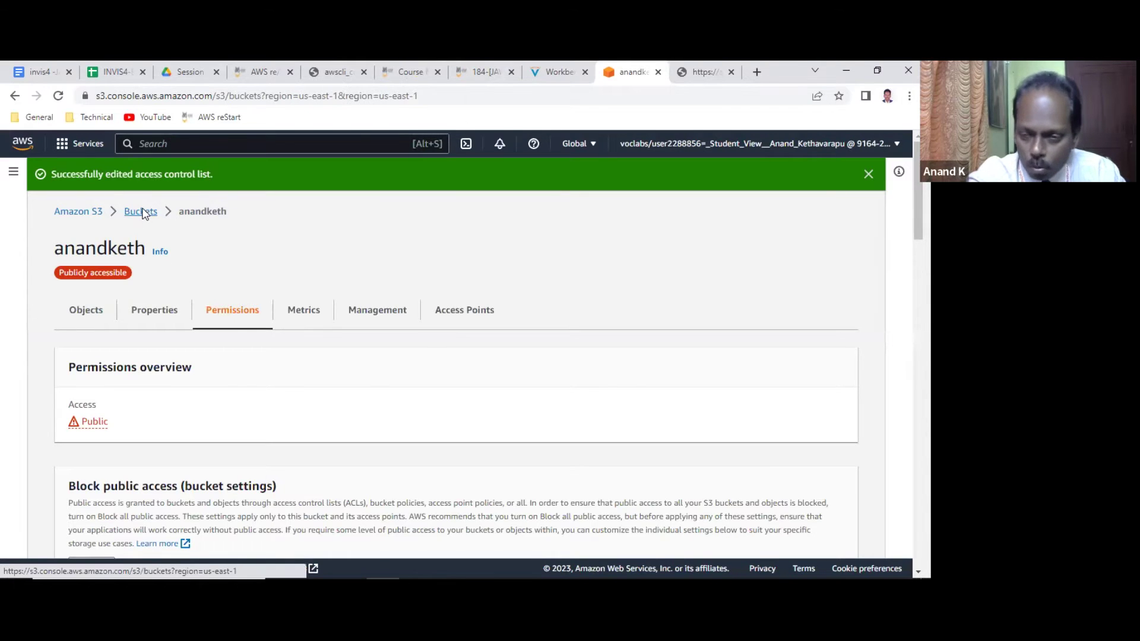
left_click(291, 397)
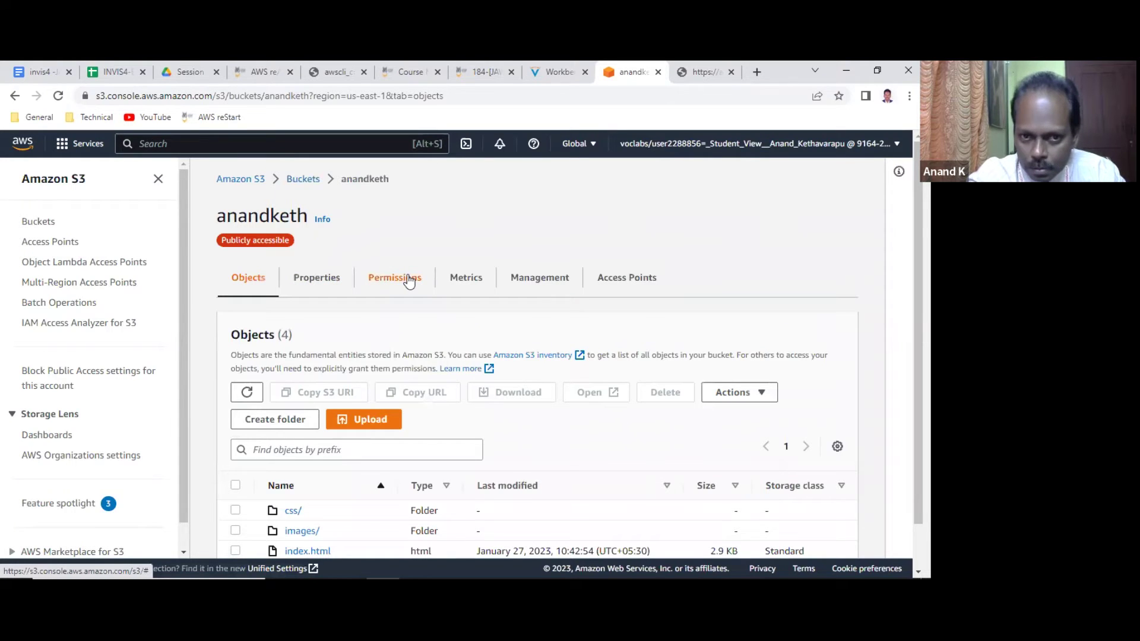
left_click(409, 278)
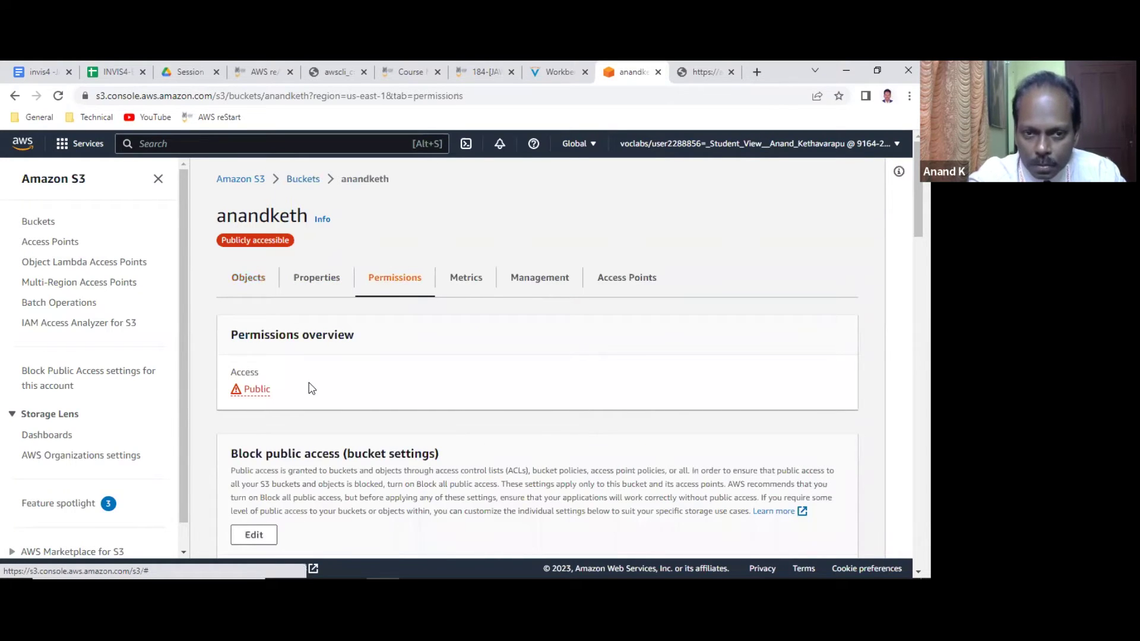
scroll(311, 389, "down", 13)
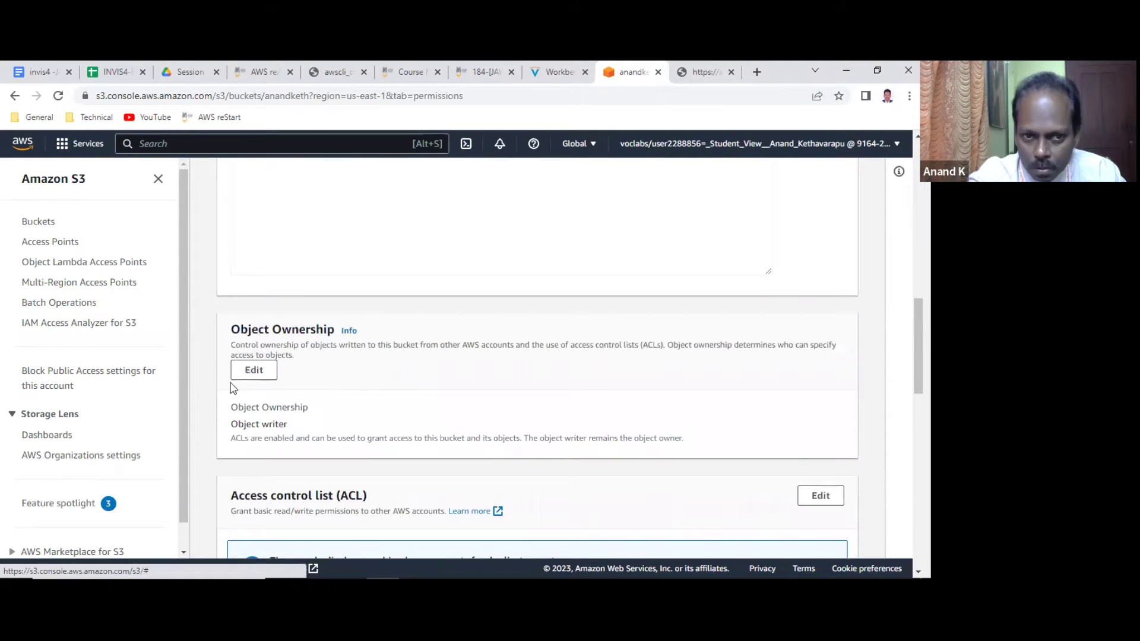
scroll(273, 376, "down", 2)
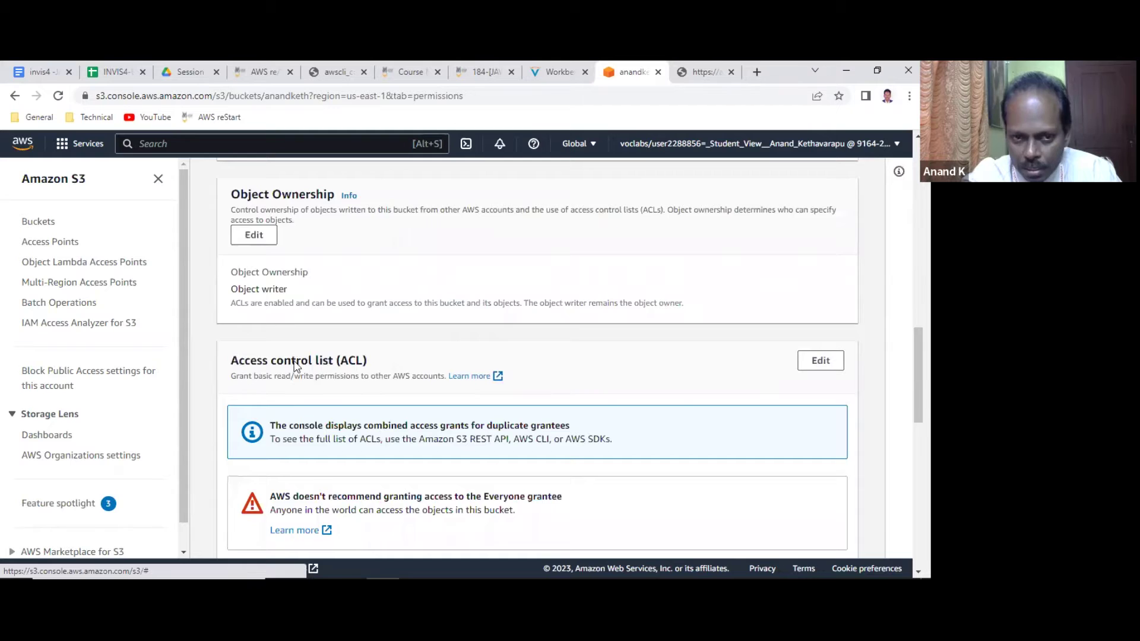
scroll(293, 365, "down", 1)
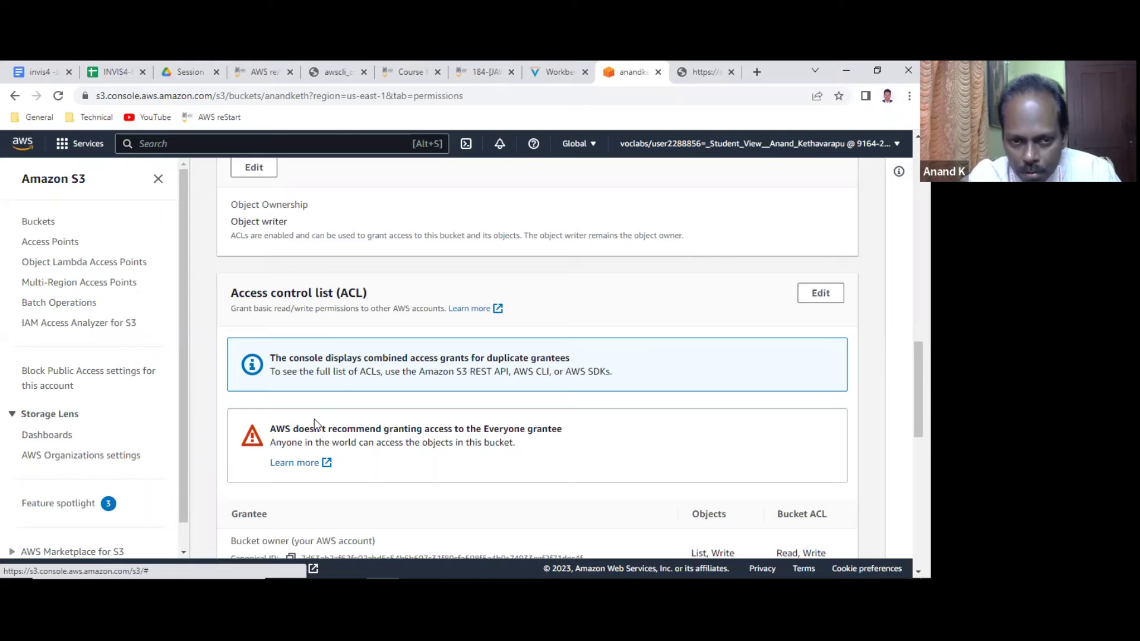
scroll(444, 420, "down", 2)
scroll(444, 419, "down", 3)
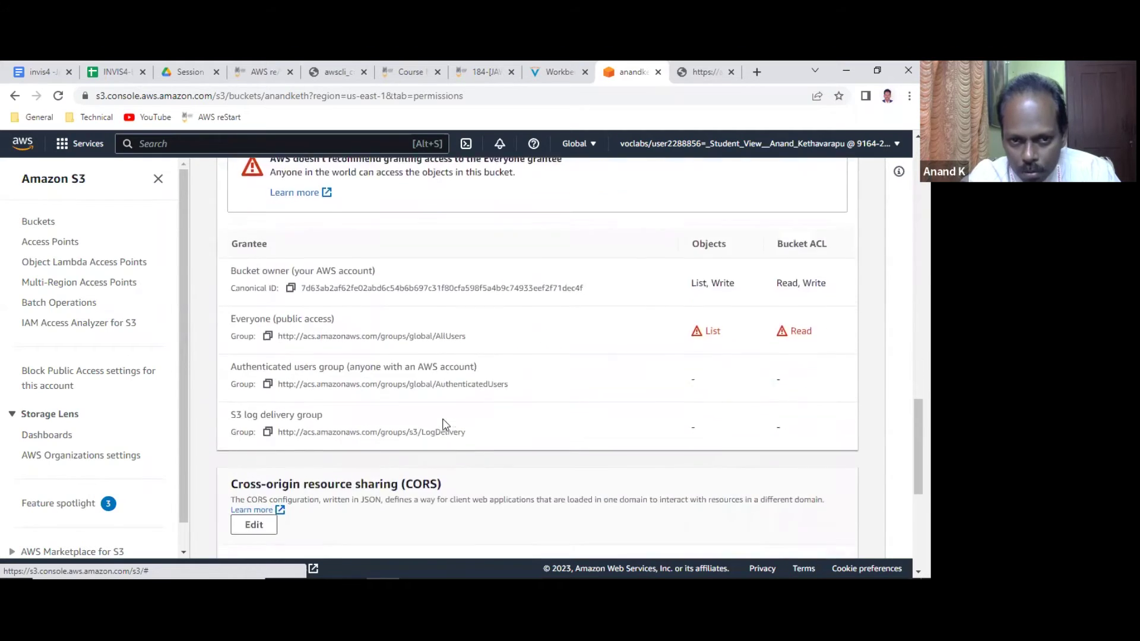
scroll(444, 421, "up", 2)
scroll(445, 421, "up", 1)
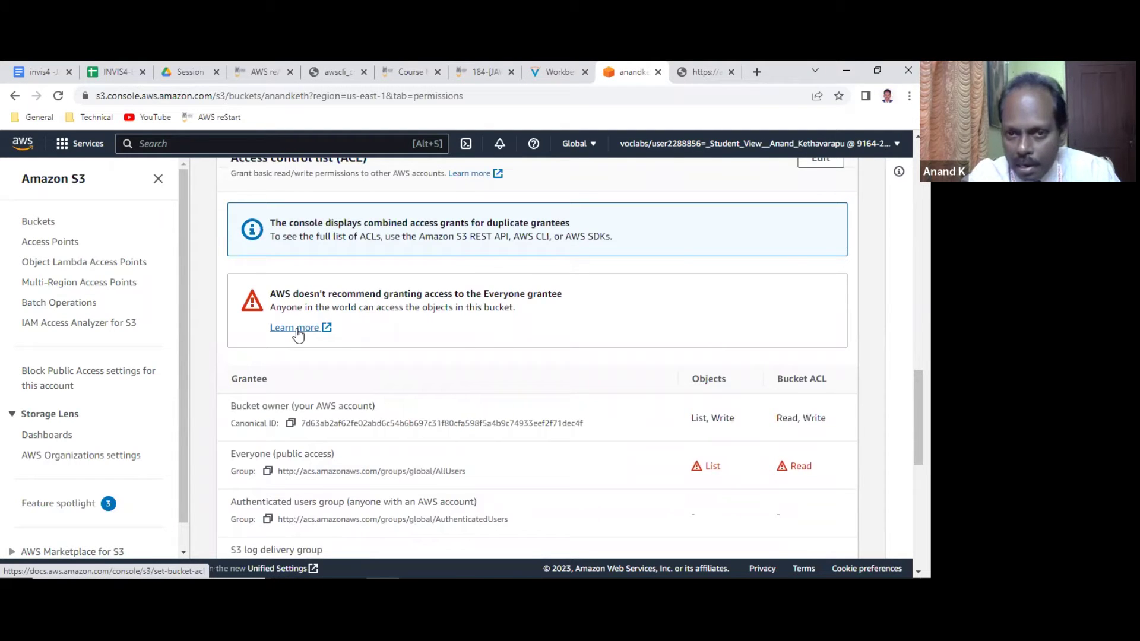
scroll(298, 334, "up", 2)
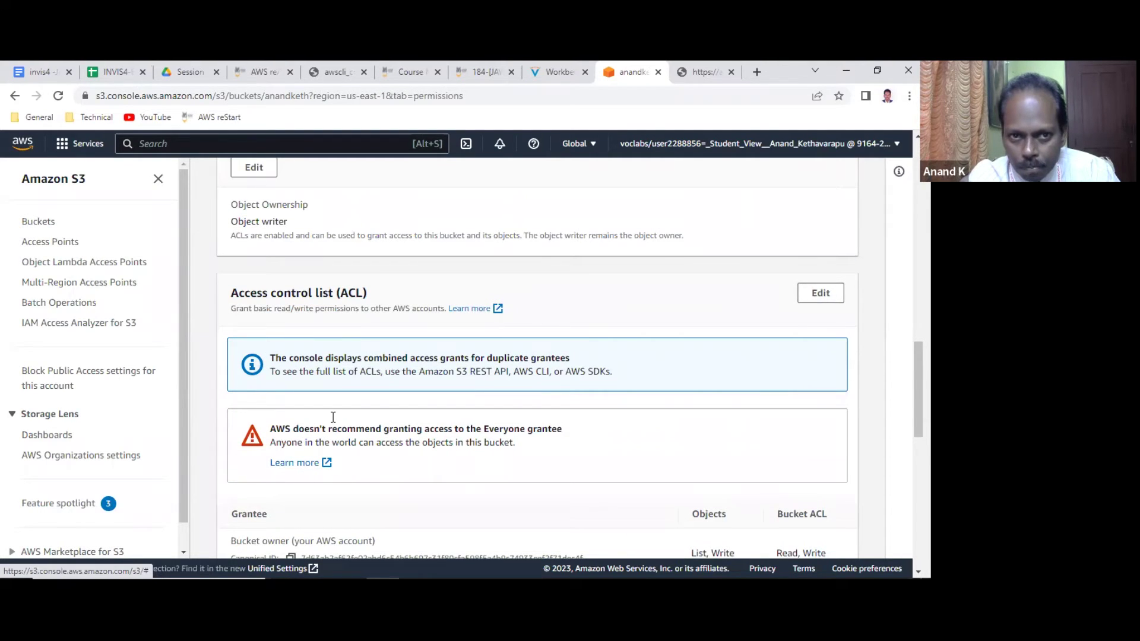
scroll(333, 419, "up", 2)
scroll(333, 422, "down", 2)
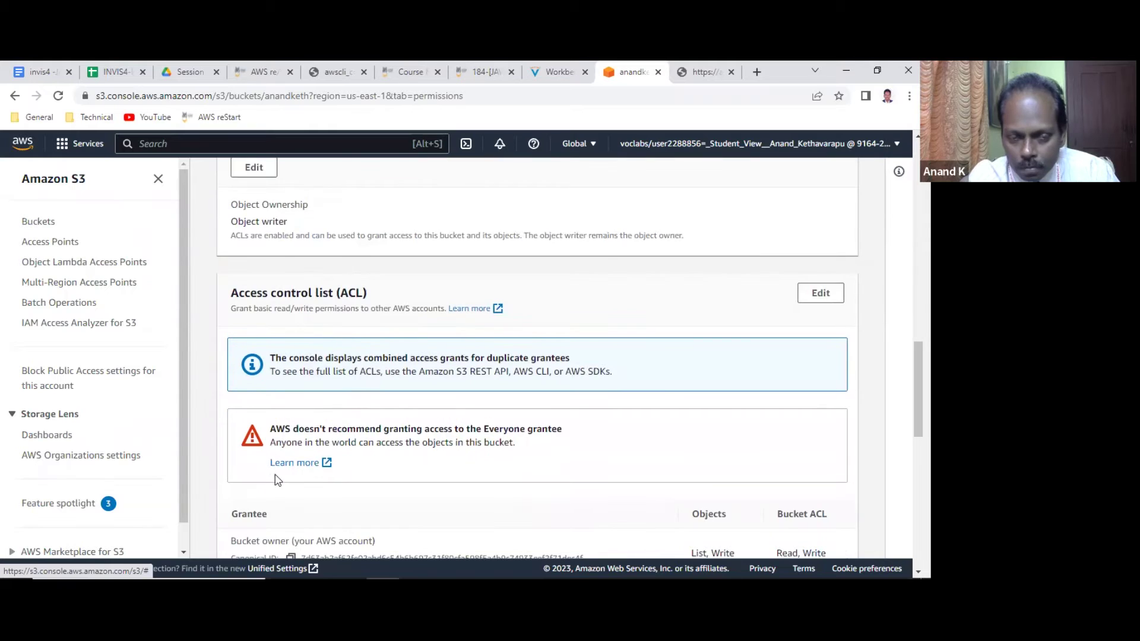
left_click(284, 464)
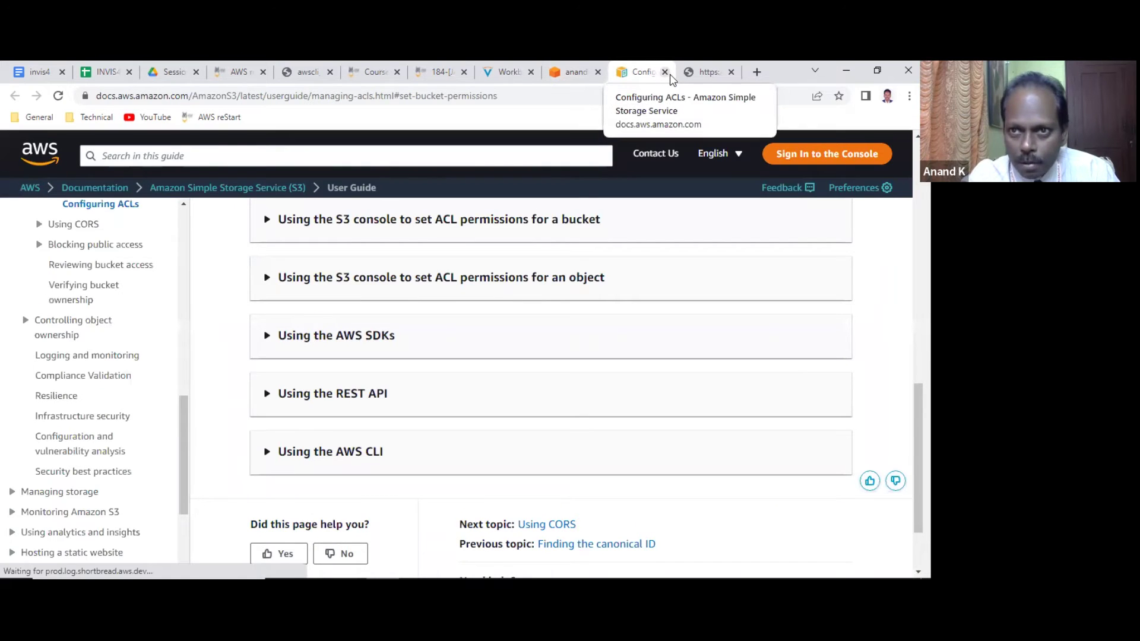
left_click(664, 72)
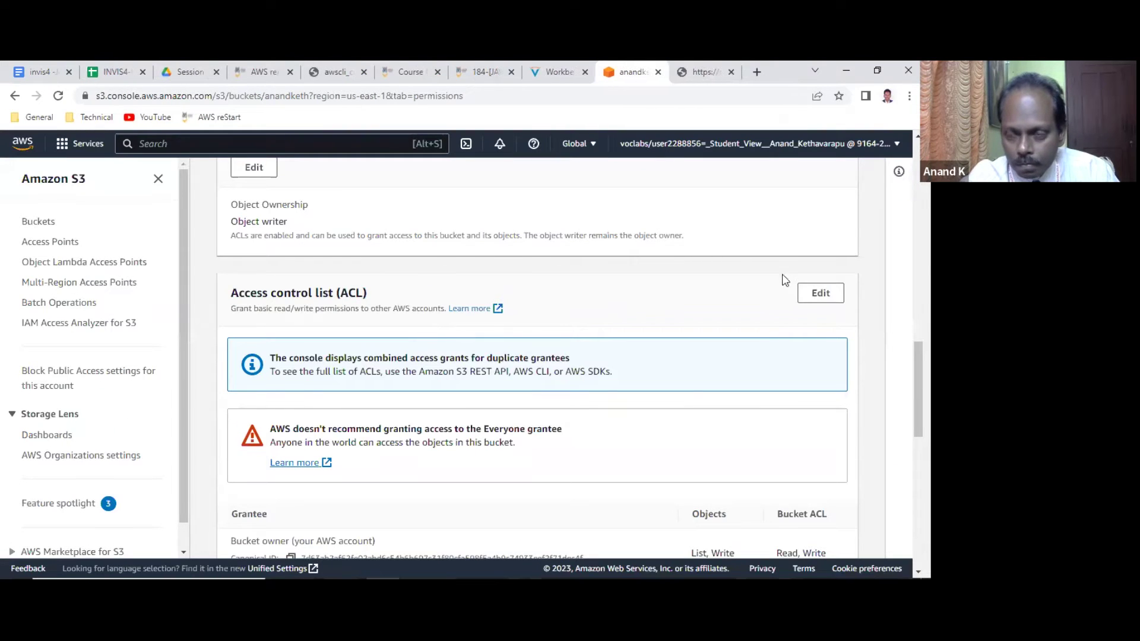
left_click(817, 294)
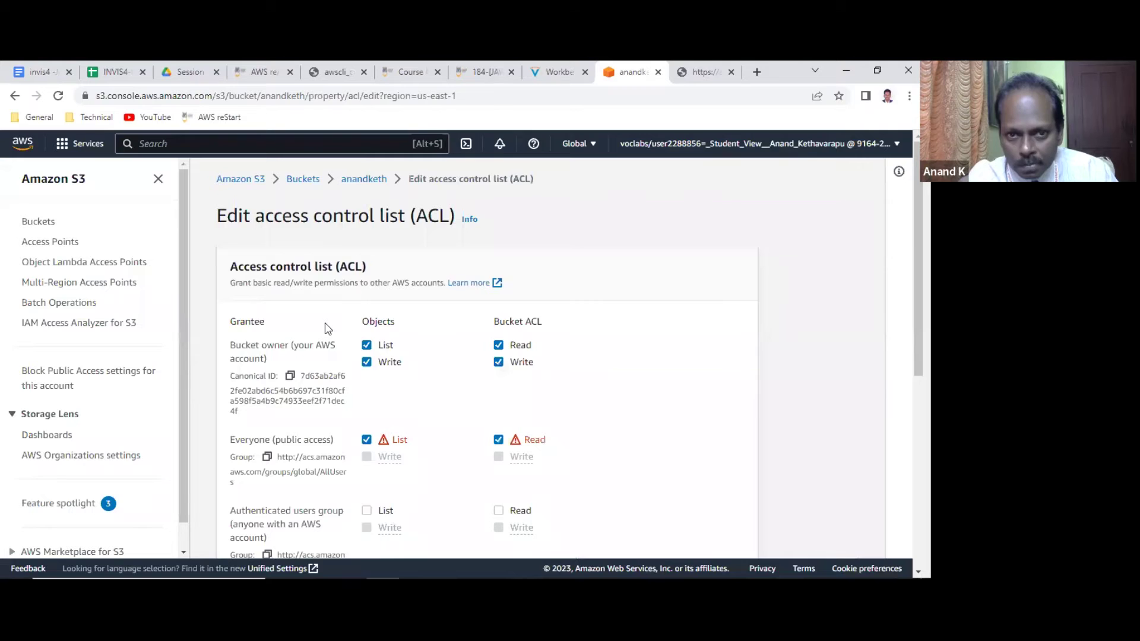
scroll(328, 329, "down", 3)
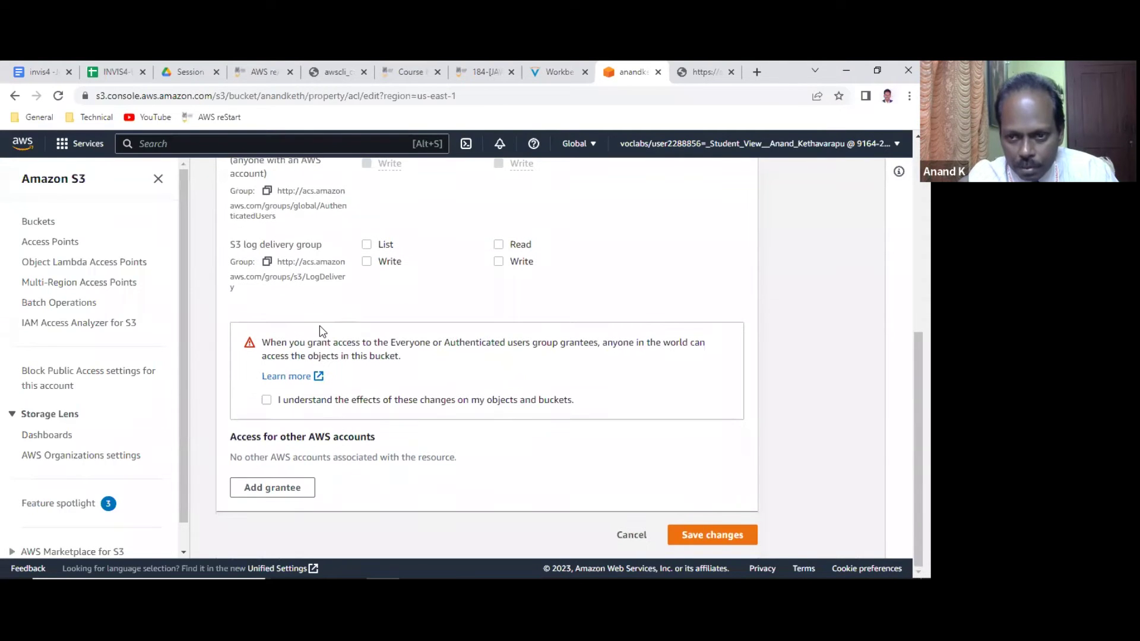
left_click(629, 535)
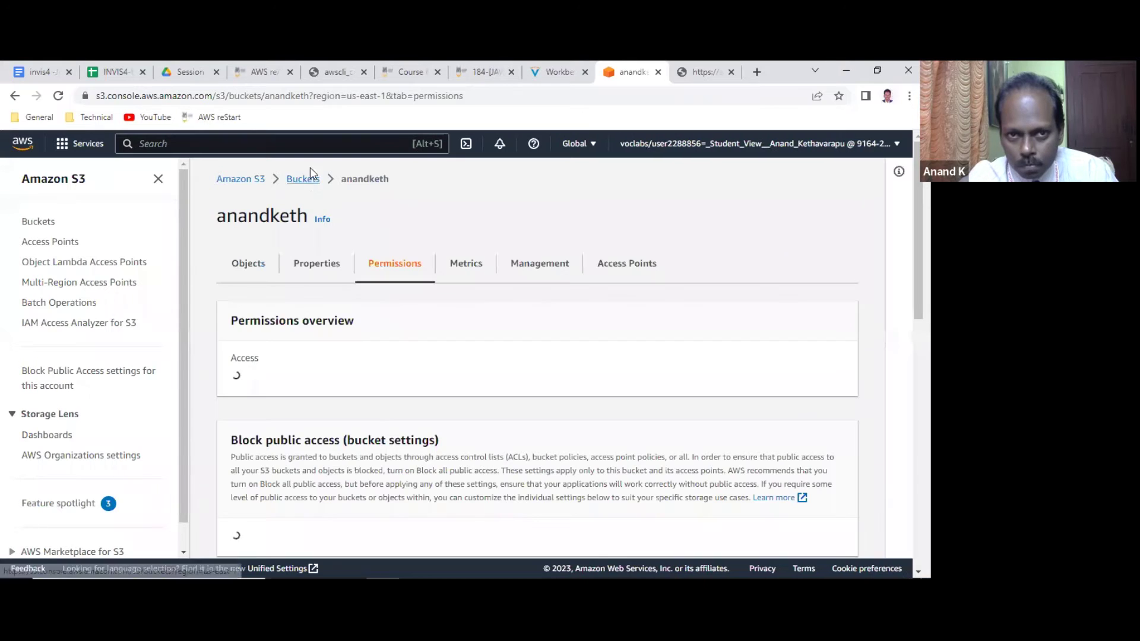
Select index.html in anandketh, apply Make public using ACL, then switch to its address tab.
left_click(305, 186)
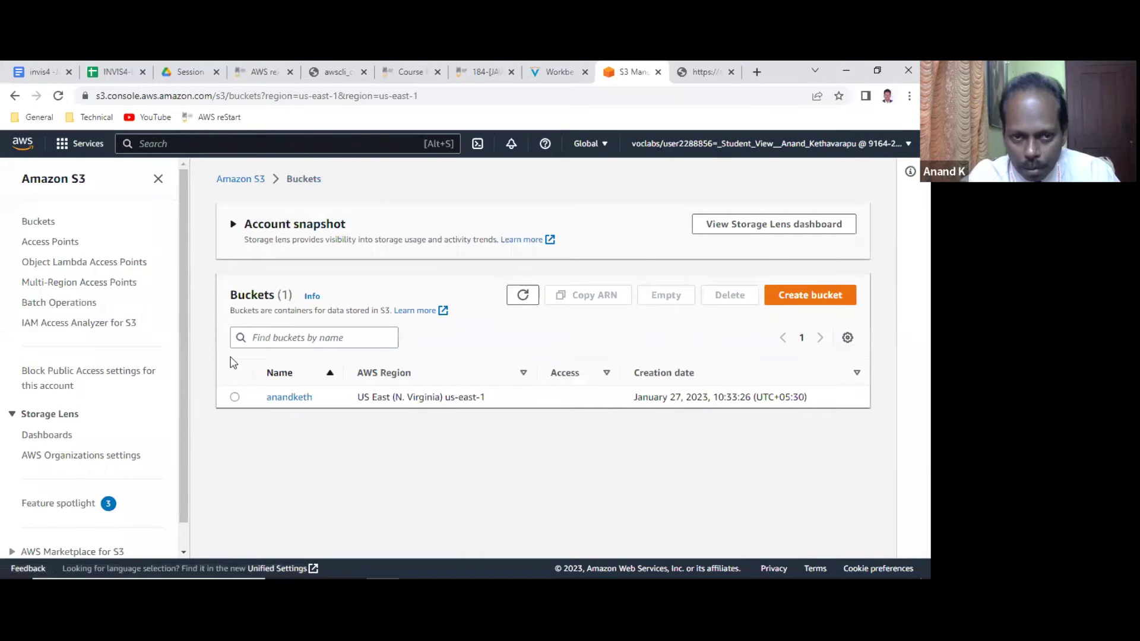
left_click(288, 373)
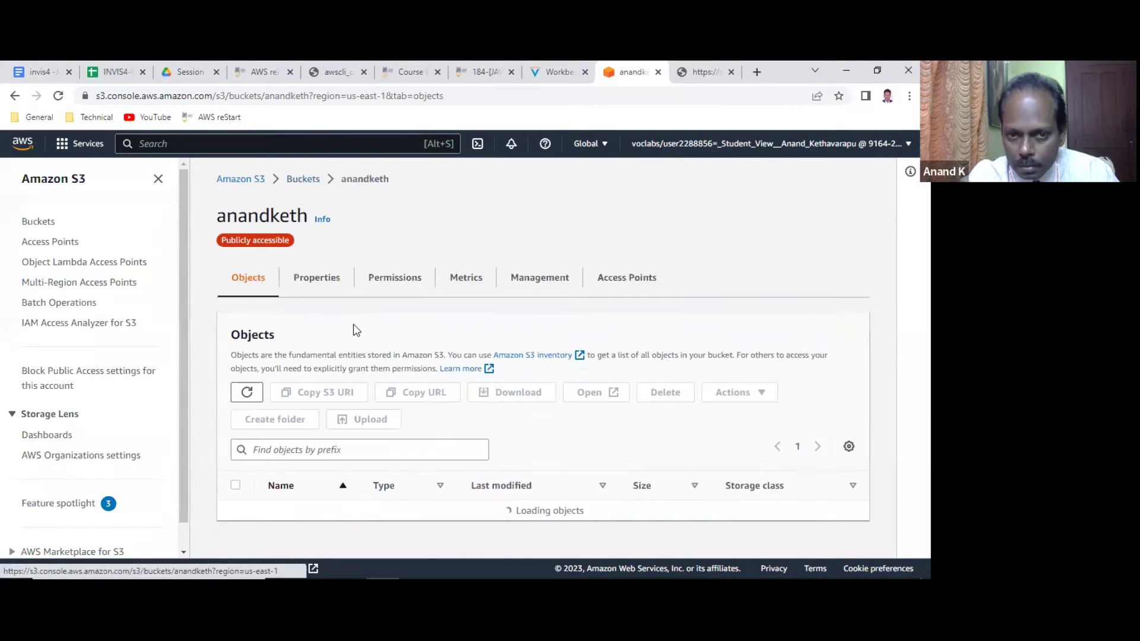
scroll(357, 330, "down", 1)
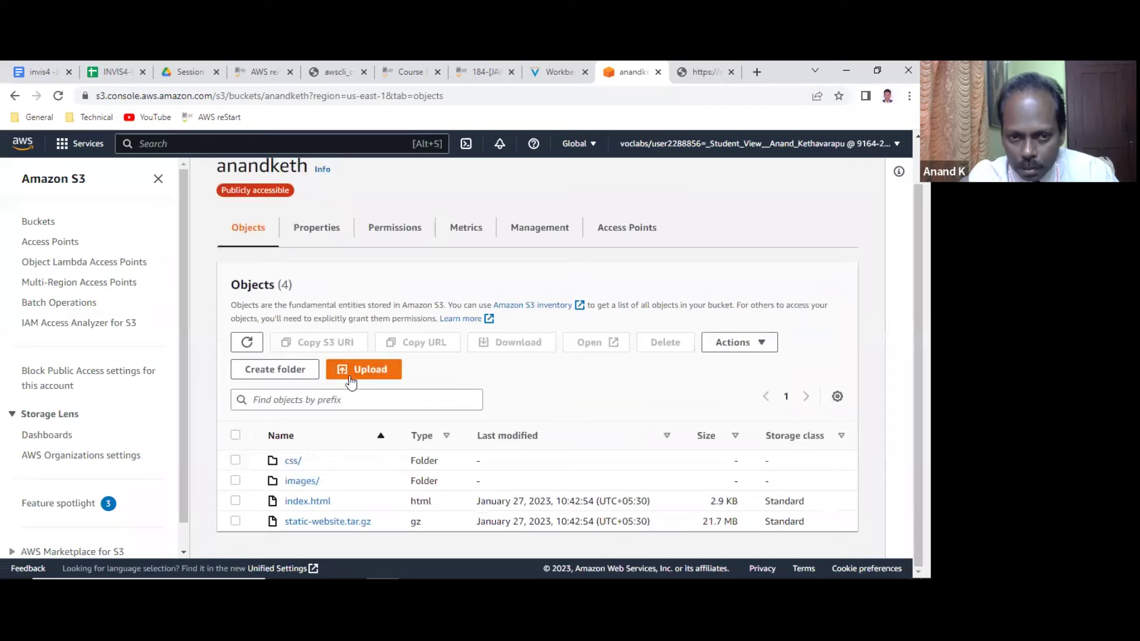
left_click(235, 502)
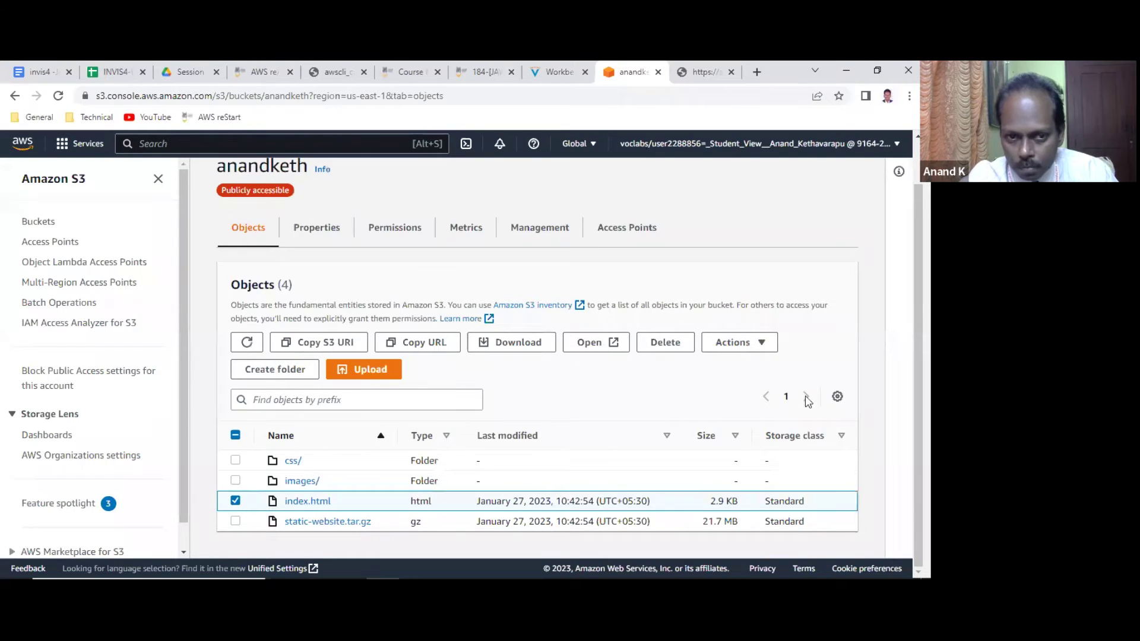
left_click(750, 346)
scroll(756, 399, "down", 3)
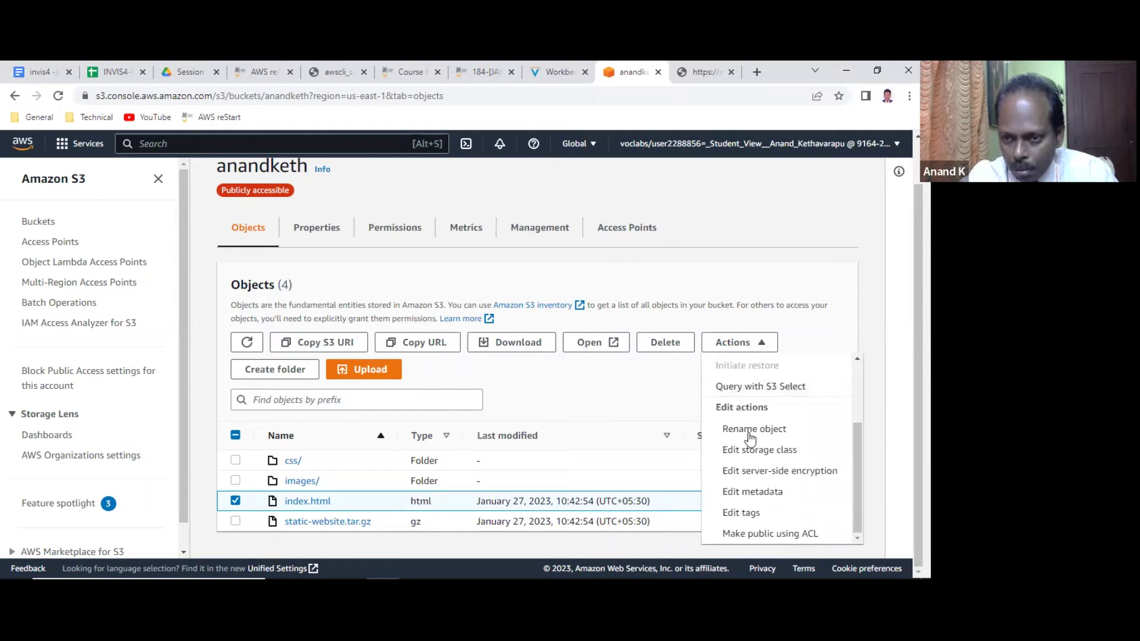
left_click(770, 533)
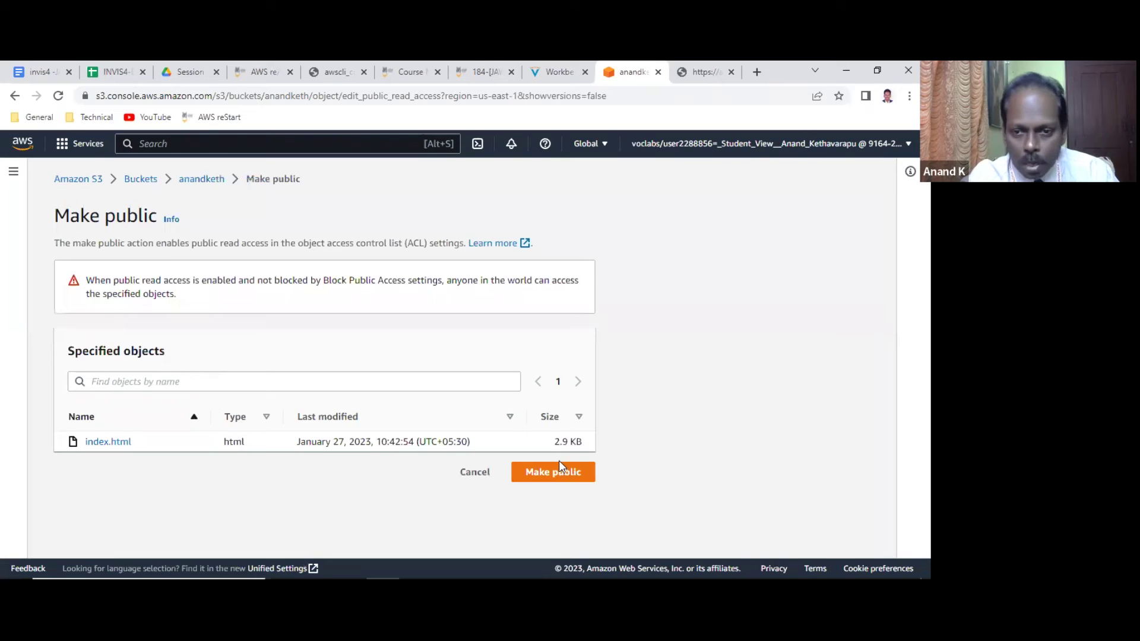
left_click(559, 474)
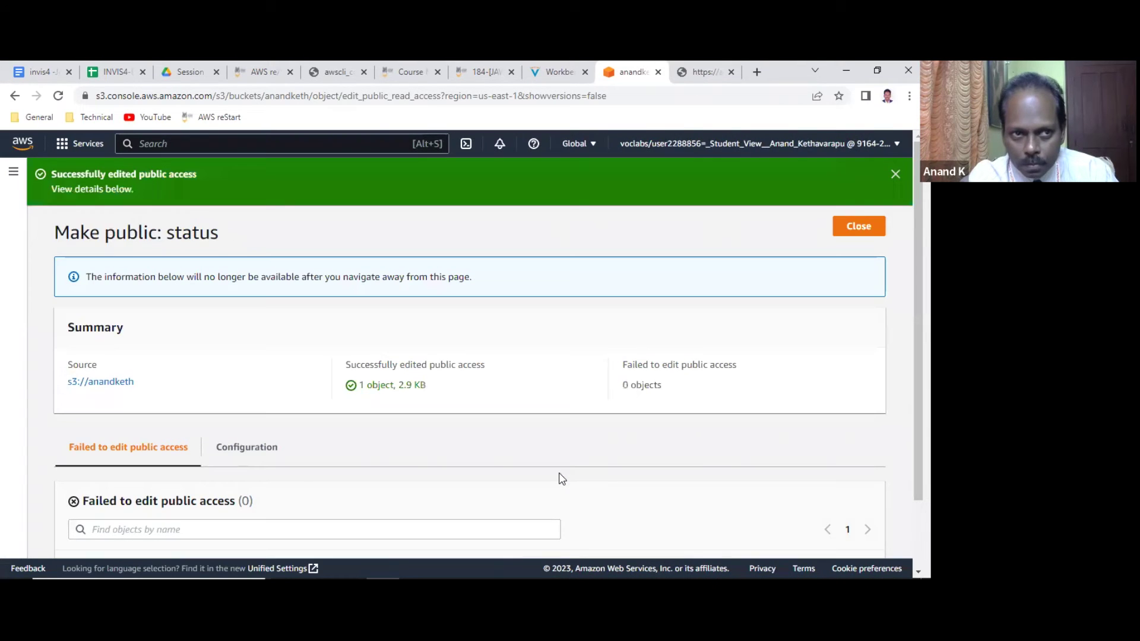
left_click(867, 227)
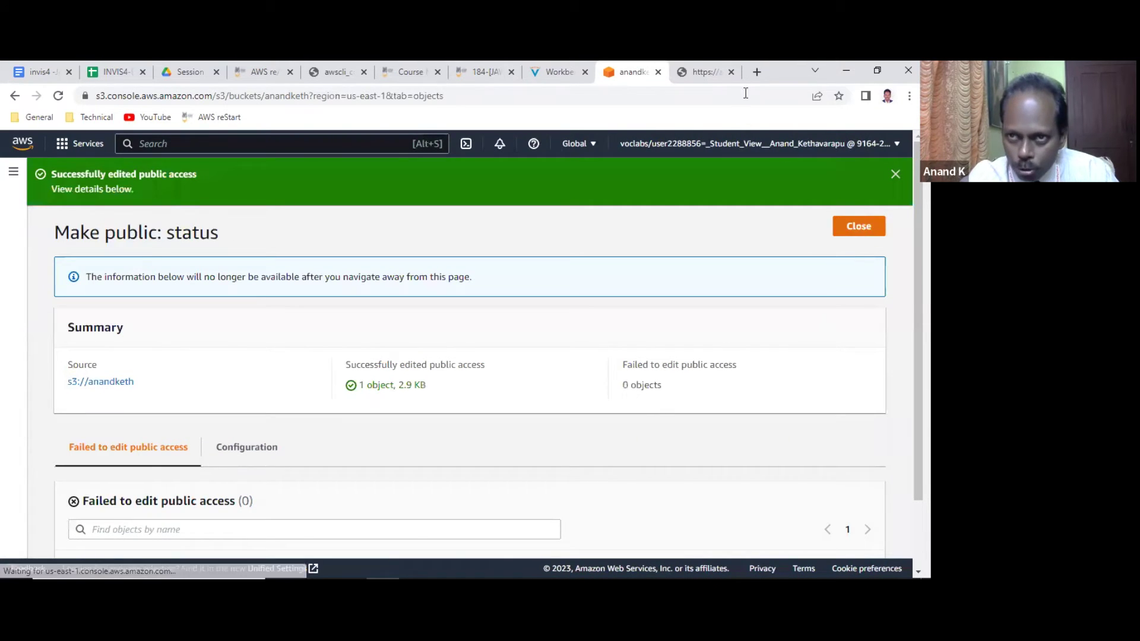
key("ctrl+Tab")
Reload the index.html page to test access, then reopen anandketh's object list in the console.
left_click(57, 96)
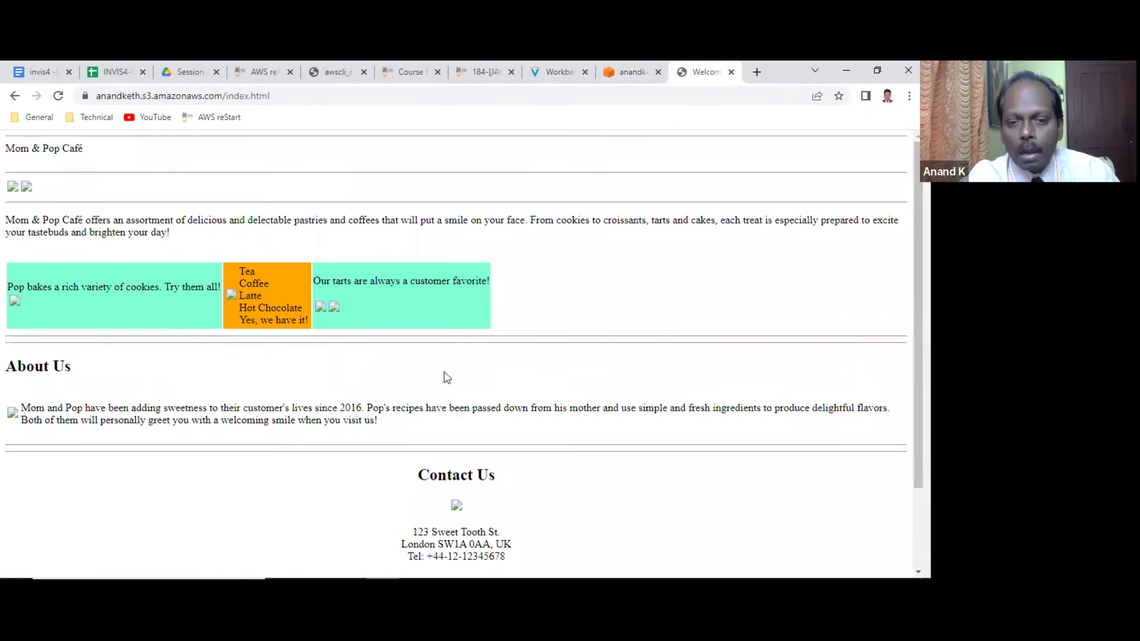
left_click(631, 69)
left_click(140, 179)
left_click(295, 399)
scroll(279, 451, "down", 1)
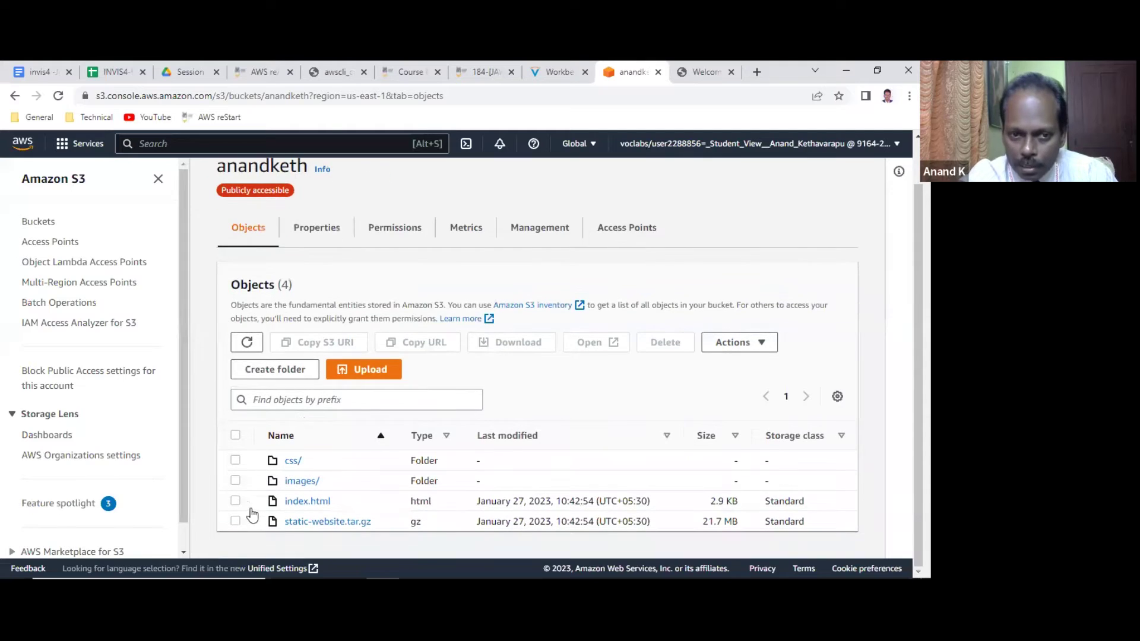
Select index.html again, rerun Make public using ACL, and close the status page.
left_click(236, 501)
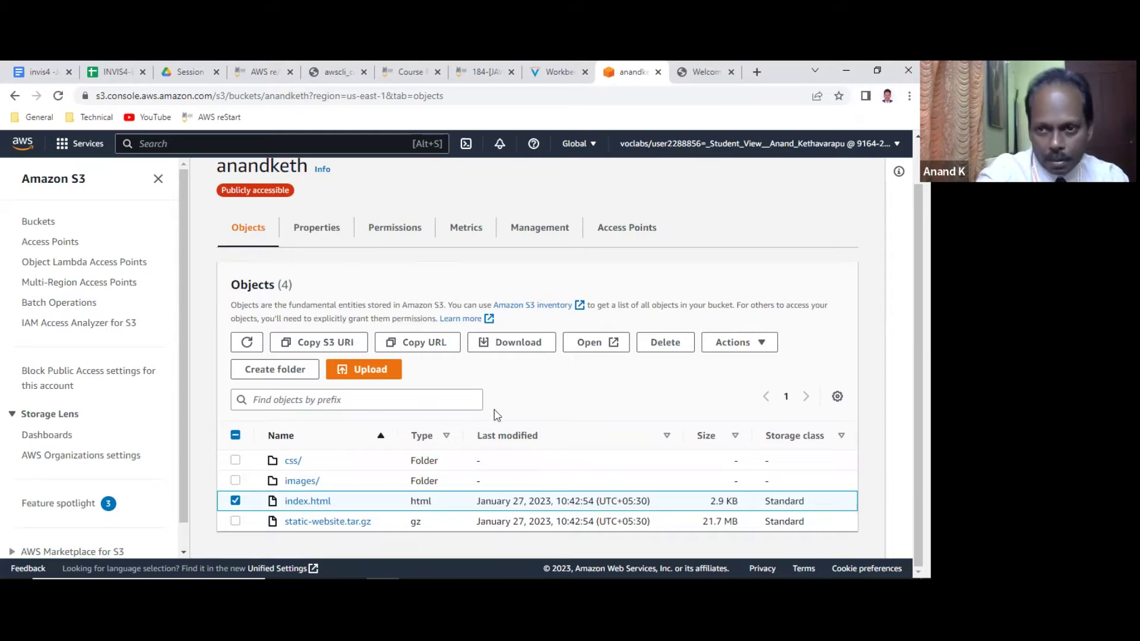
left_click(755, 347)
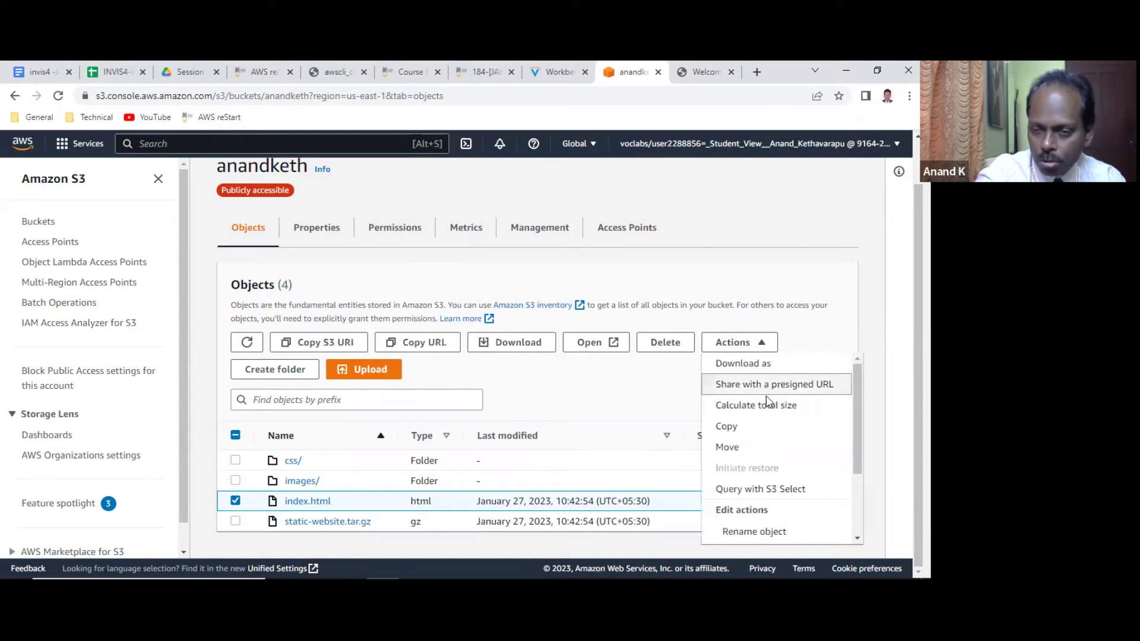
scroll(765, 403, "down", 3)
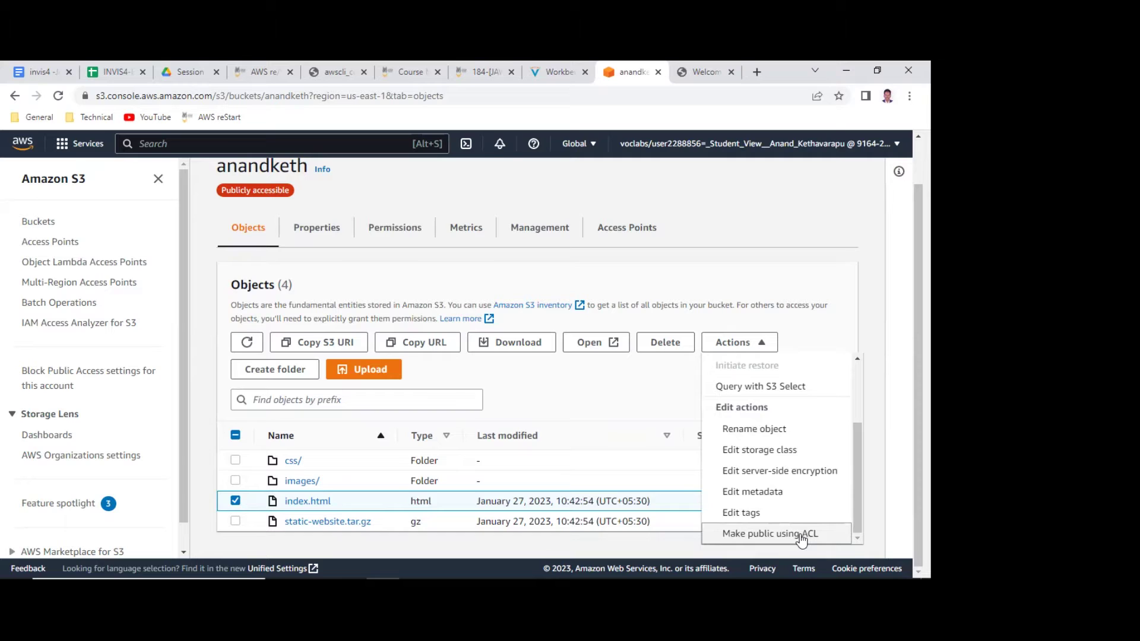
left_click(800, 534)
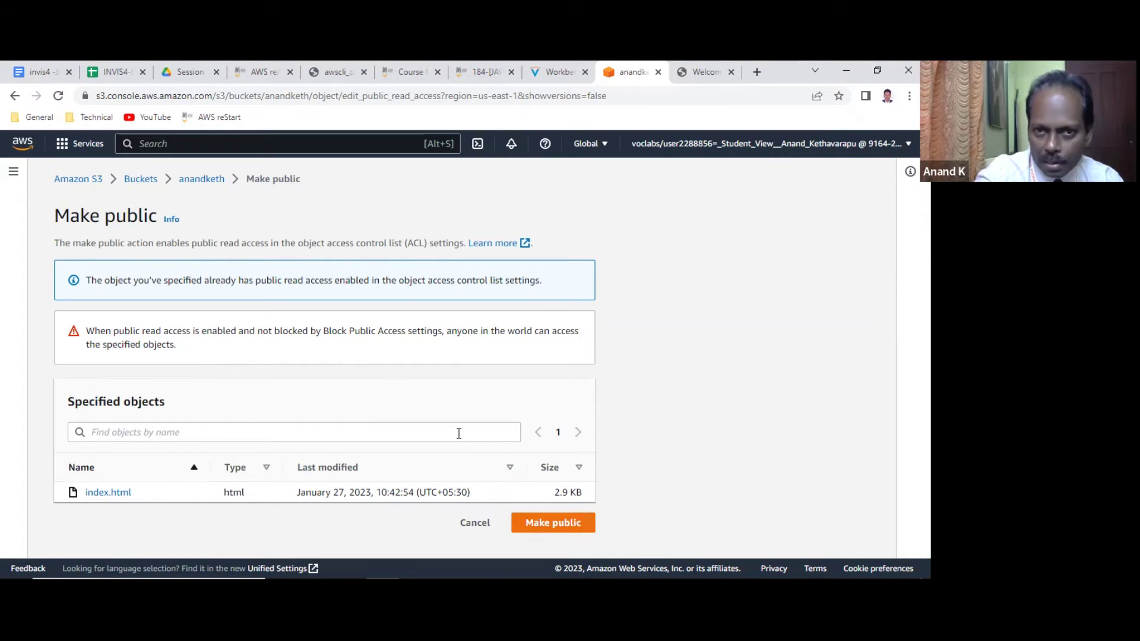
left_click(571, 529)
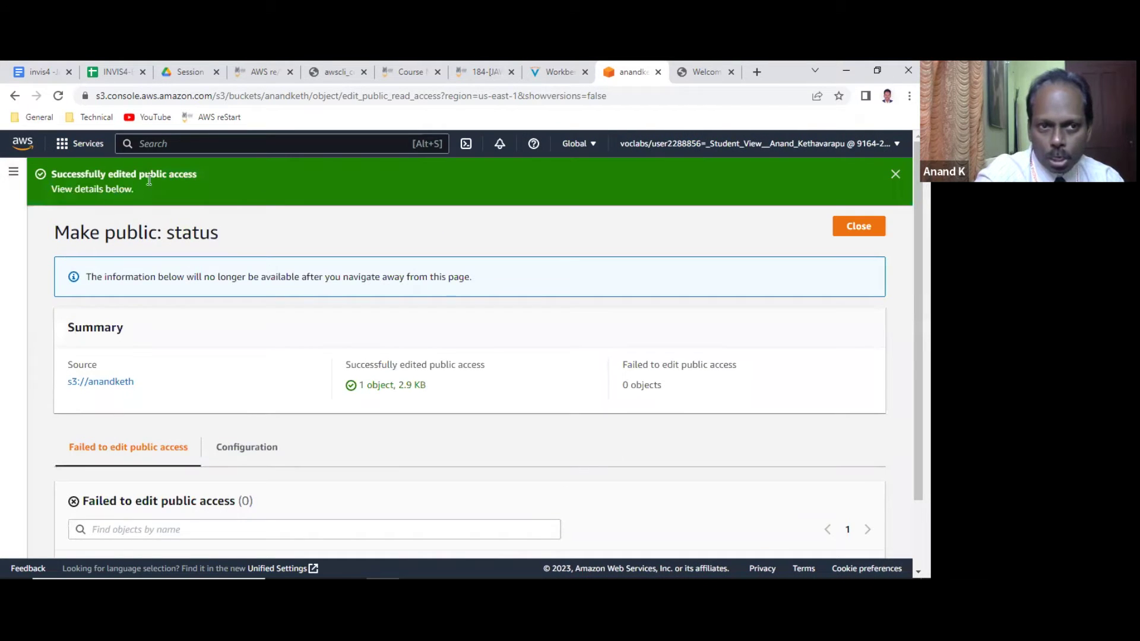
left_click(848, 226)
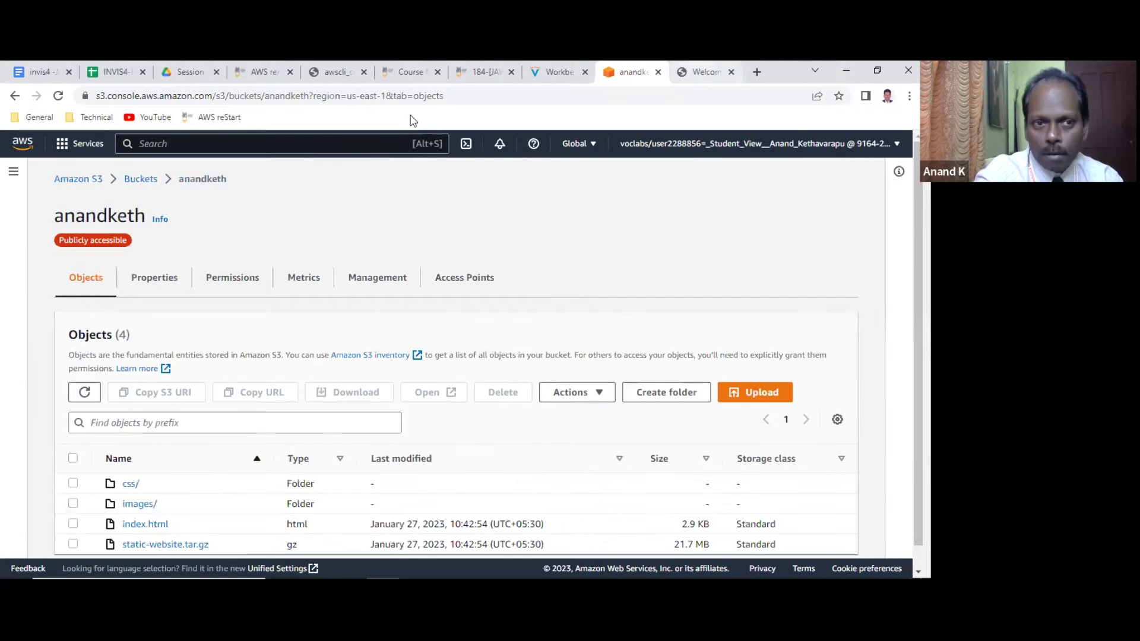
Close the two other buckets' café tabs and reload the anandketh Mom & Pop Café page with F5.
left_click(689, 70)
scroll(200, 254, "down", 3)
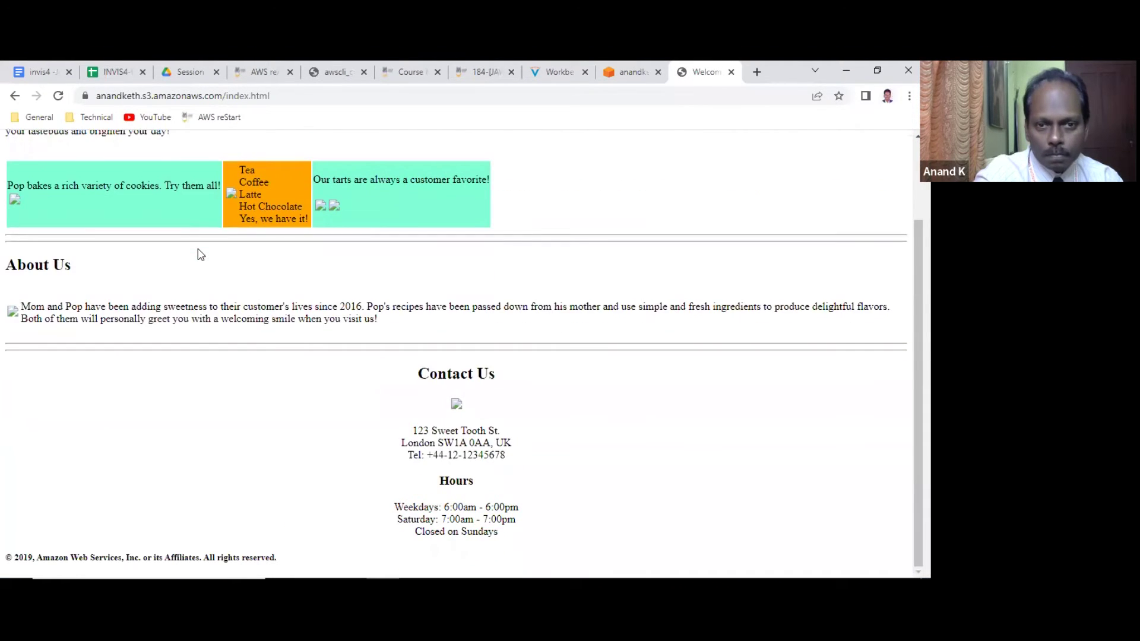
scroll(200, 254, "up", 3)
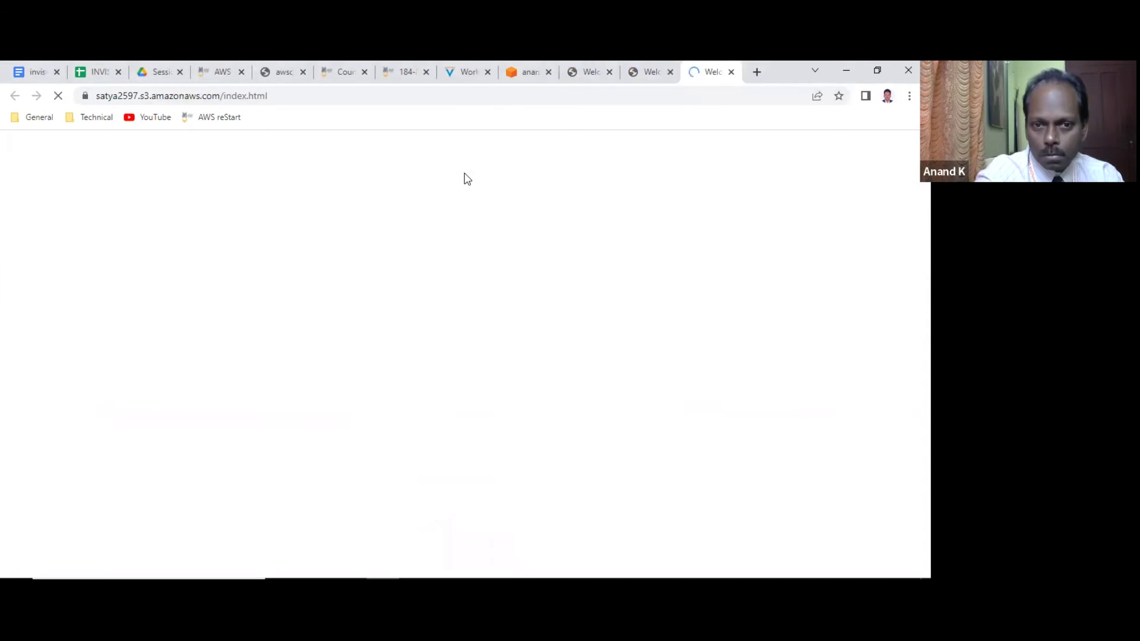
left_click(734, 74)
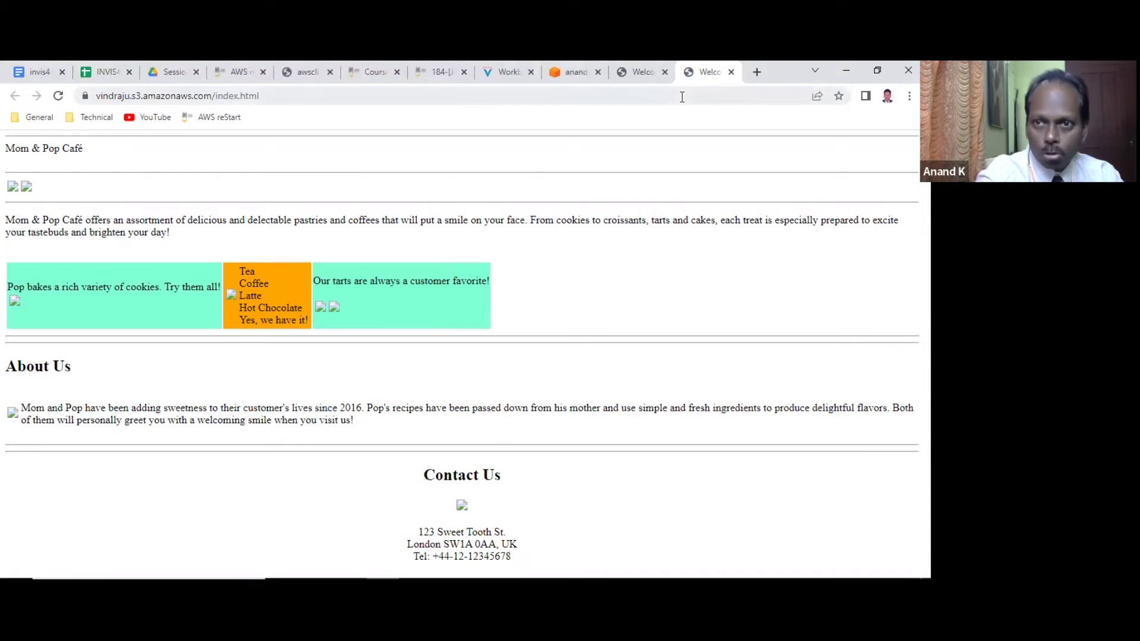
left_click(732, 73)
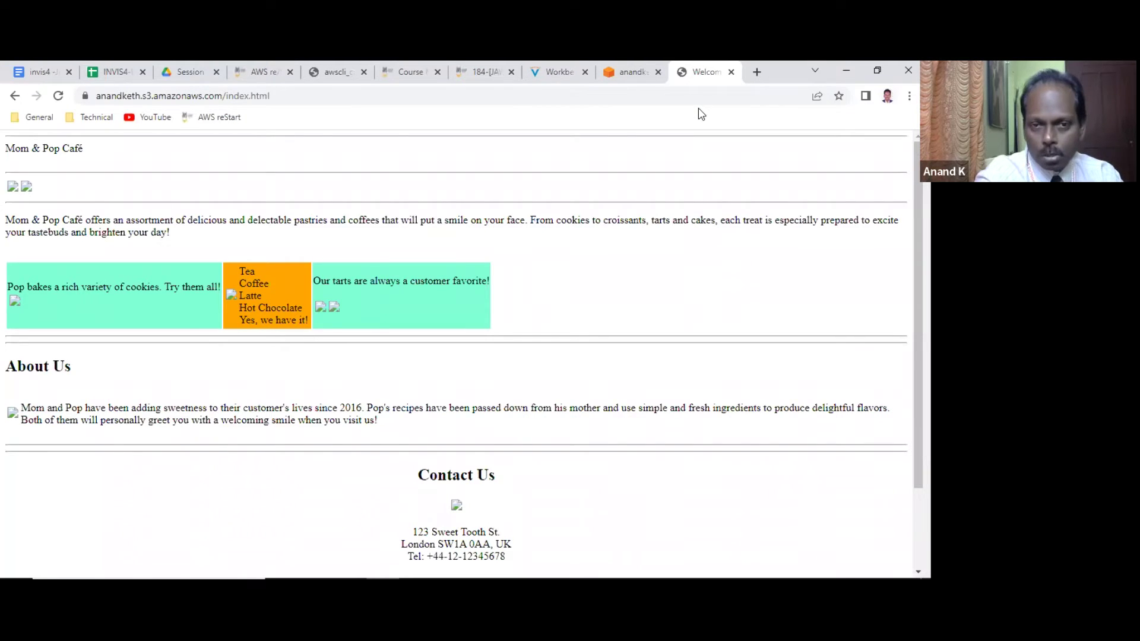
key("F5")
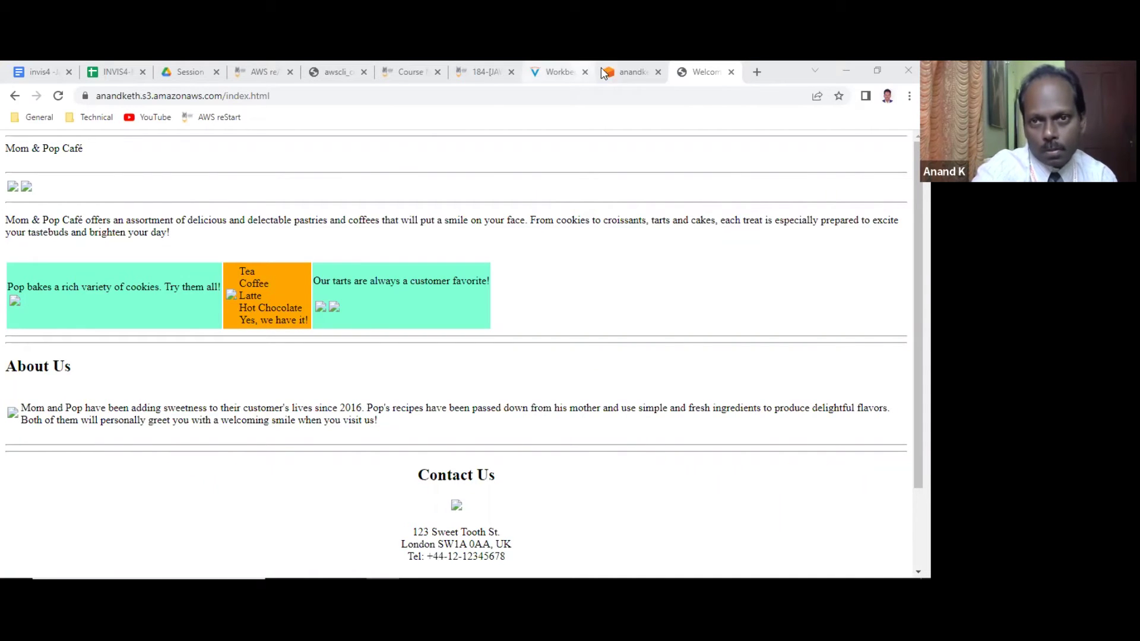
left_click(565, 71)
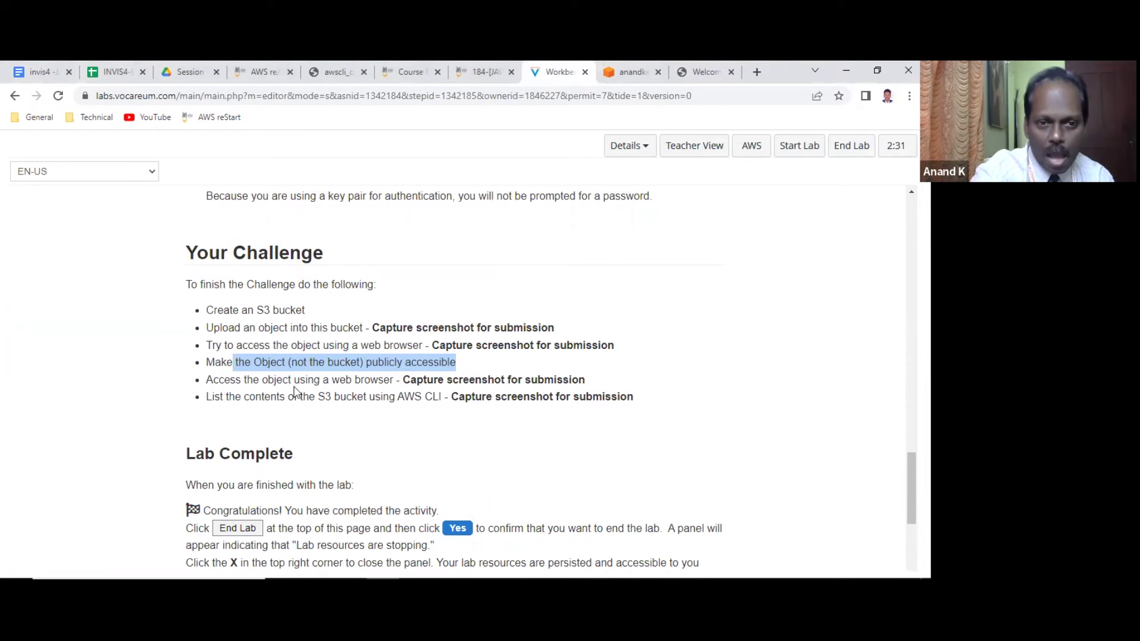
left_click_drag(290, 381, 618, 380)
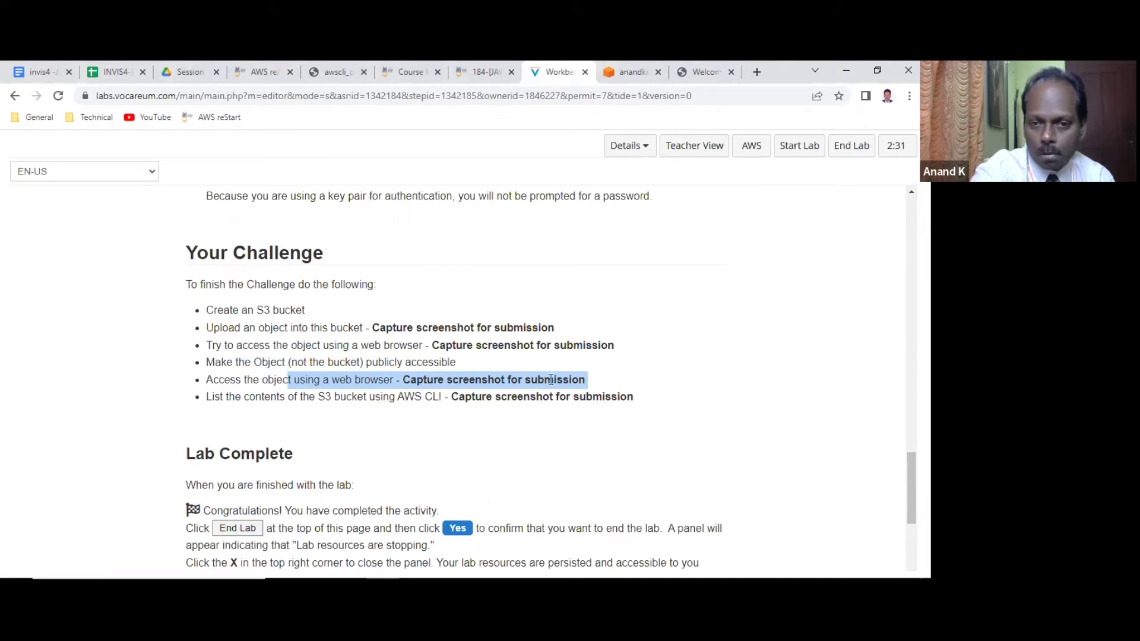
left_click(707, 72)
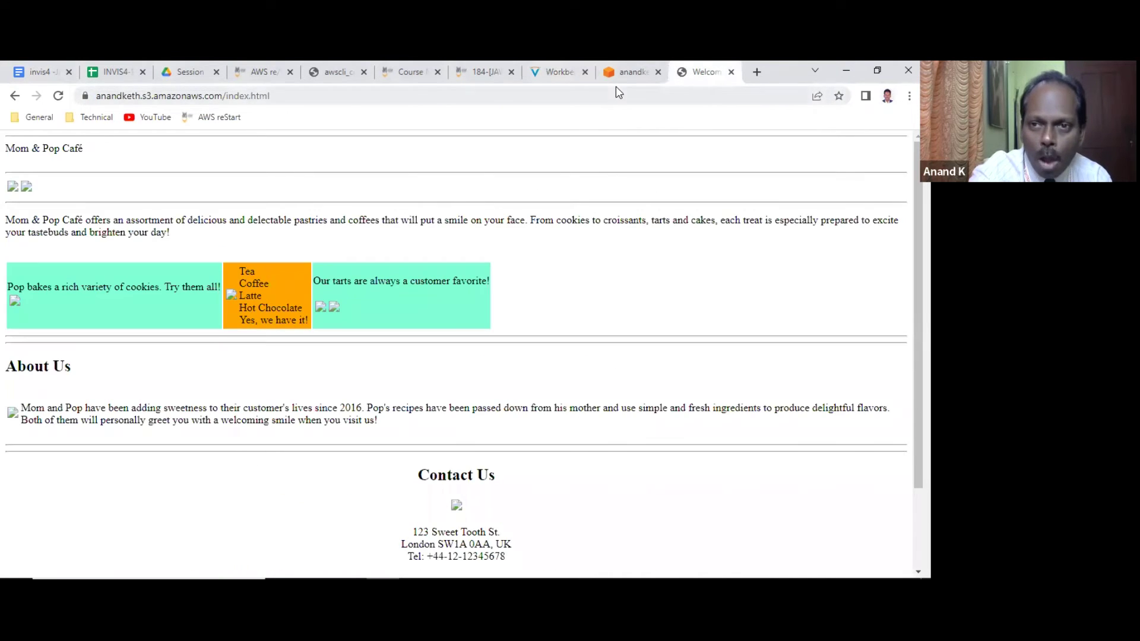
Select all four objects in anandketh and glance at the café page tab.
left_click(630, 71)
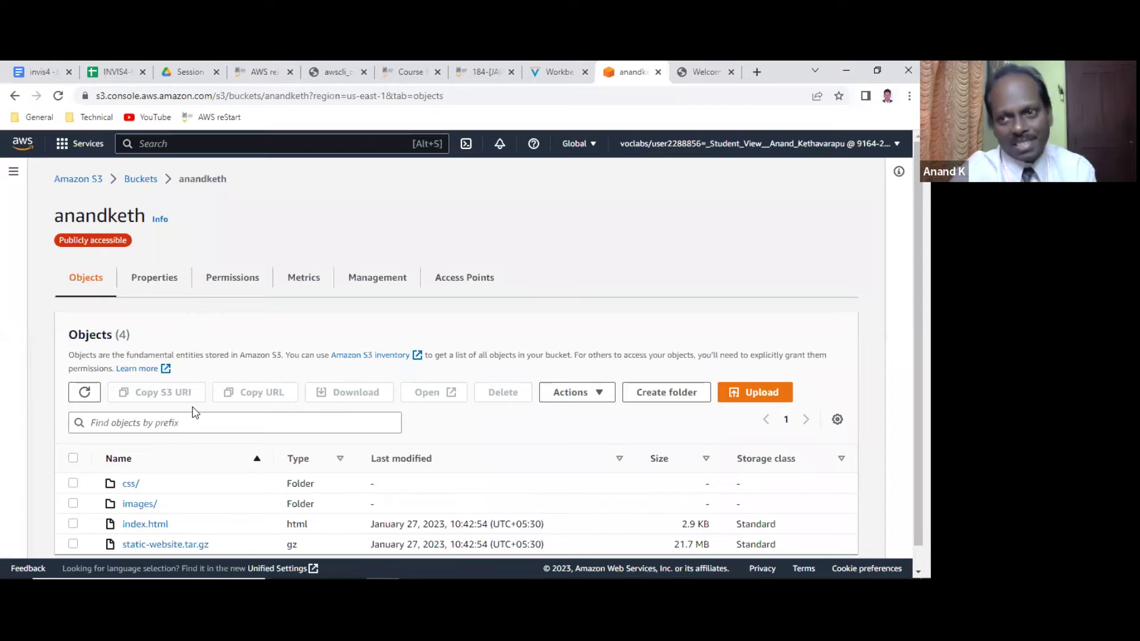
scroll(194, 410, "down", 1)
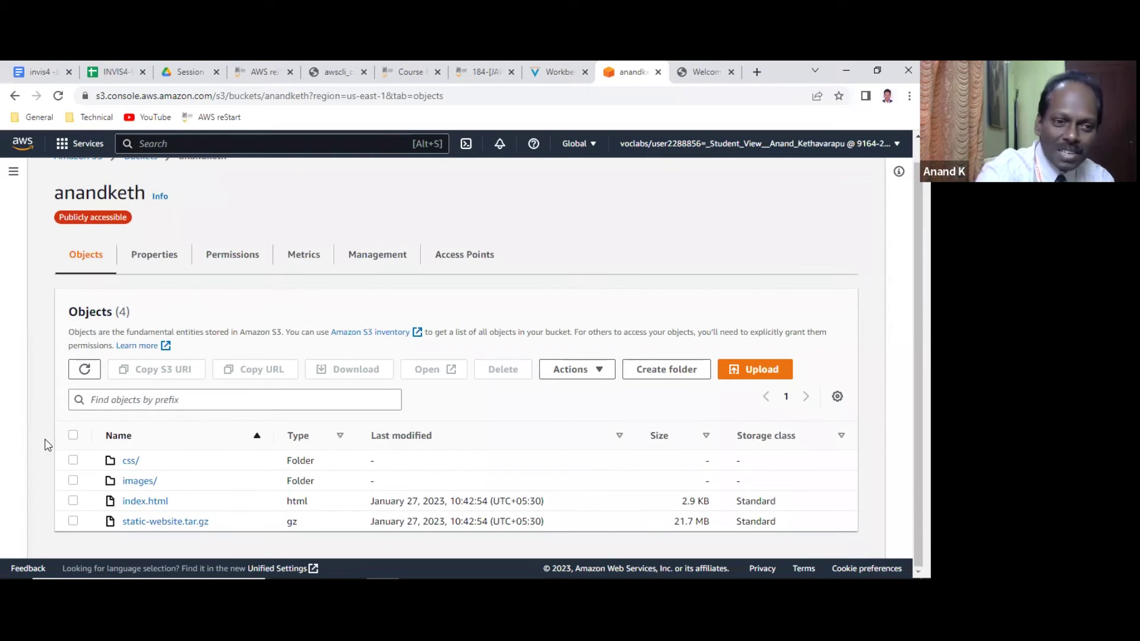
left_click(73, 436)
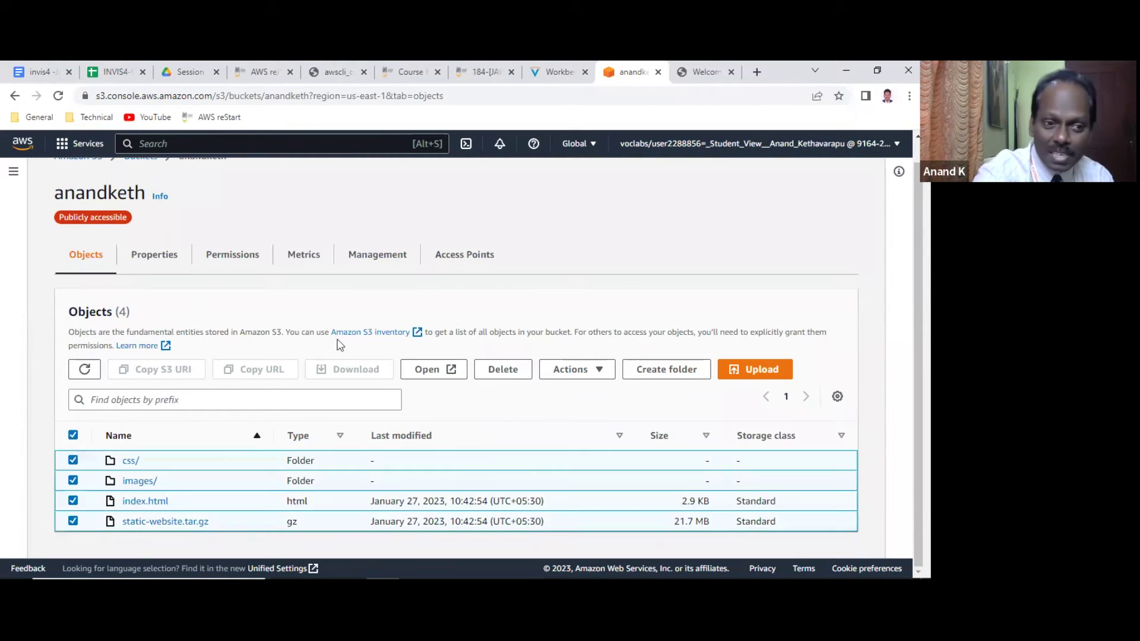
left_click(704, 72)
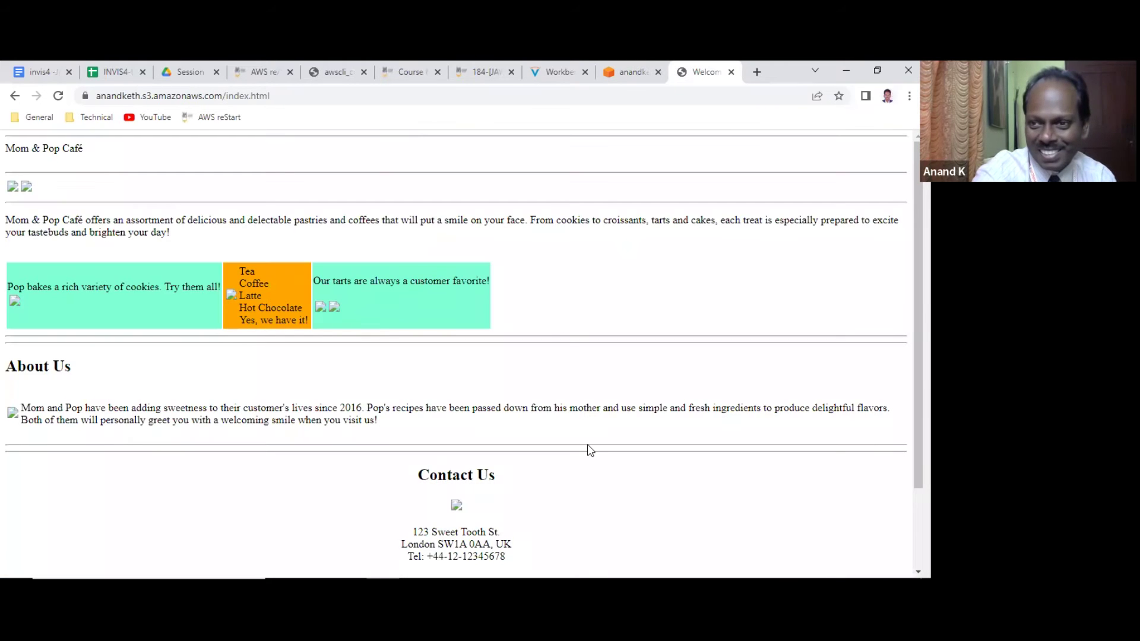
left_click(641, 71)
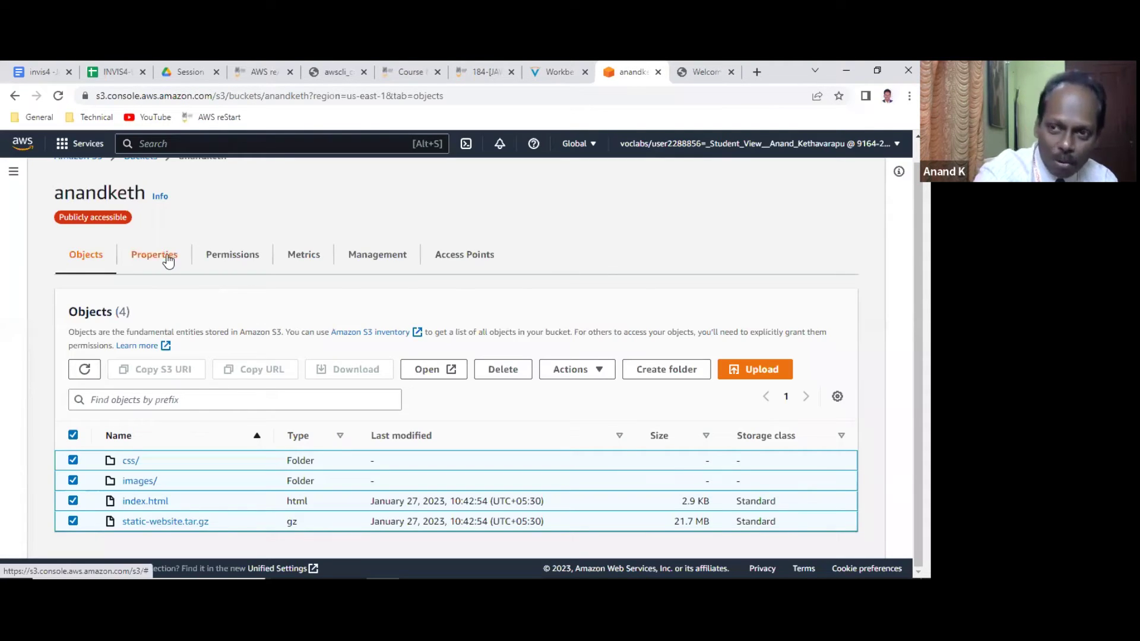
Turn off Block all public access under Permissions and confirm by typing 'confirm'.
left_click(233, 256)
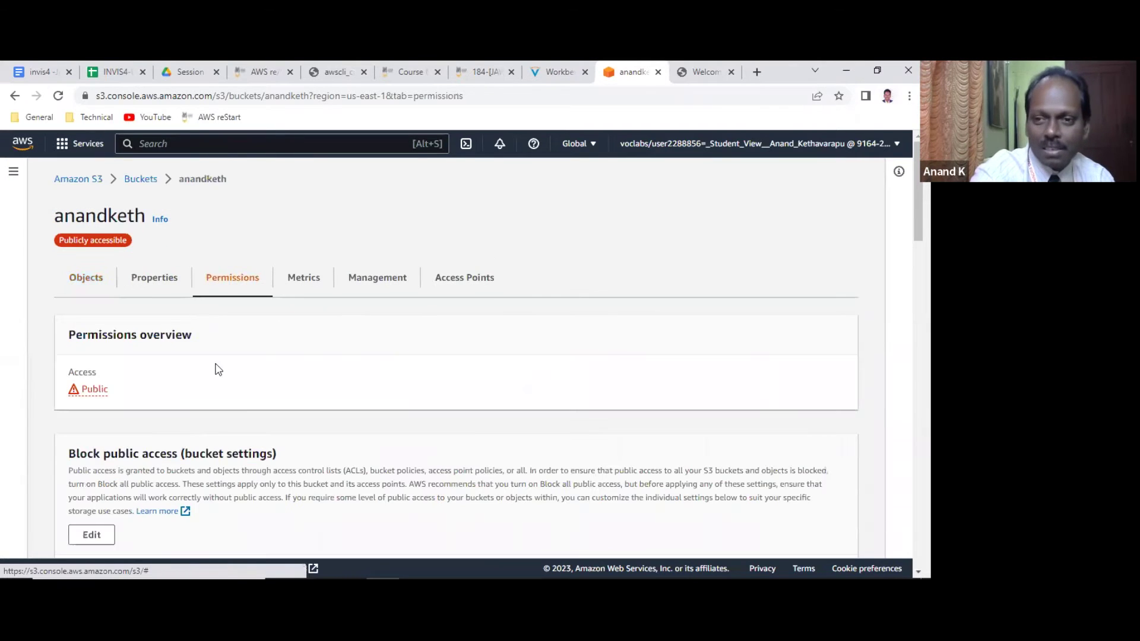
scroll(205, 388, "down", 2)
left_click(95, 404)
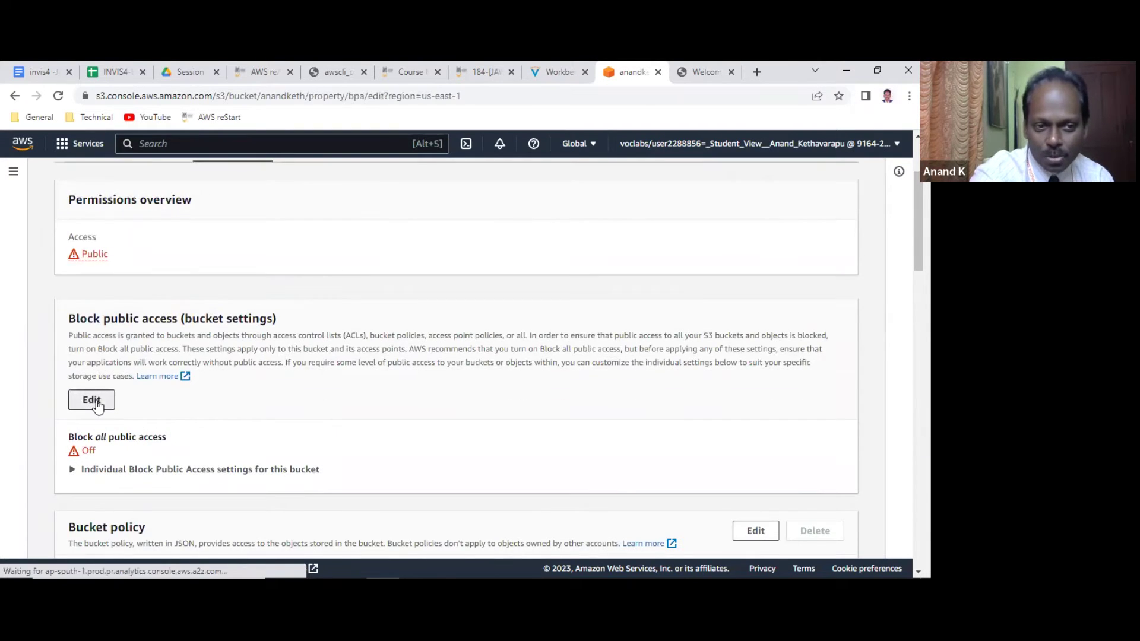
scroll(273, 380, "down", 2)
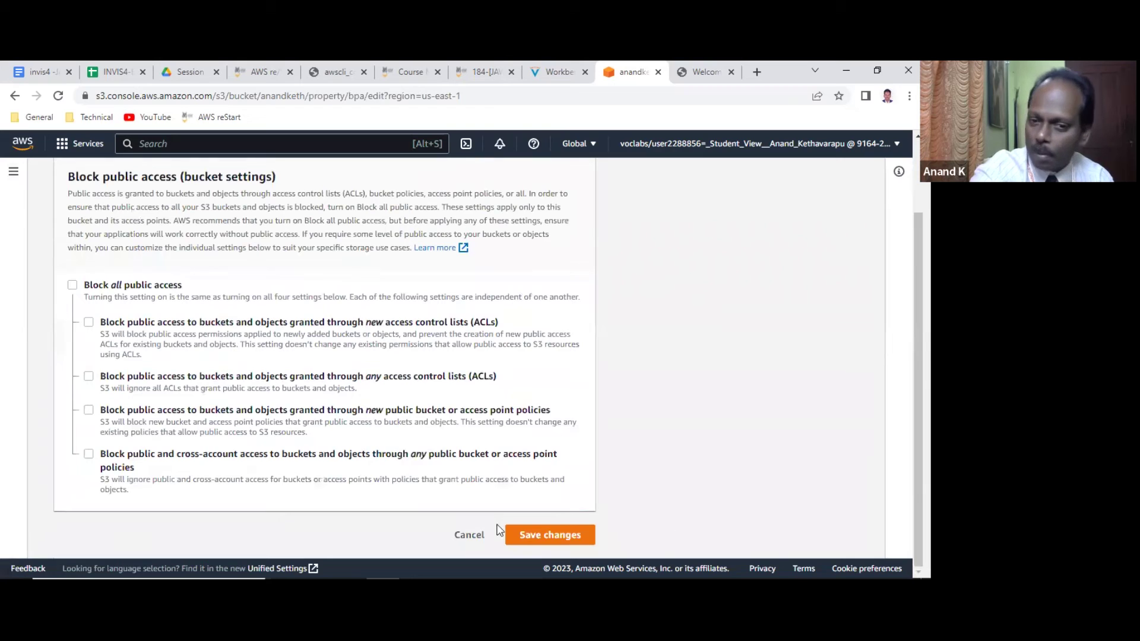
left_click(536, 536)
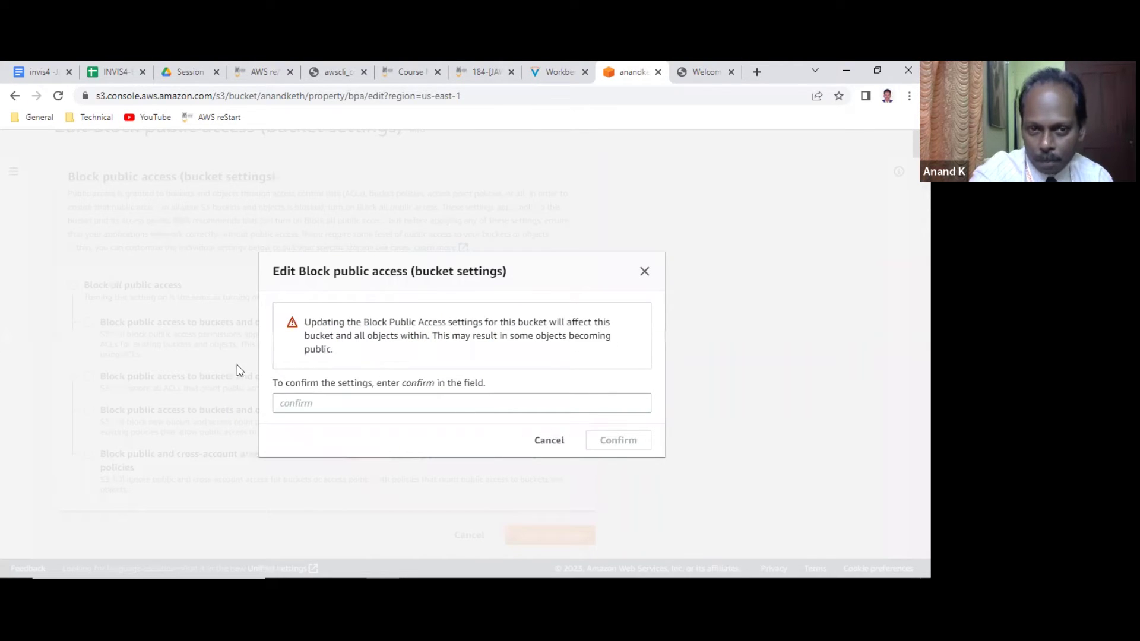
left_click(295, 397)
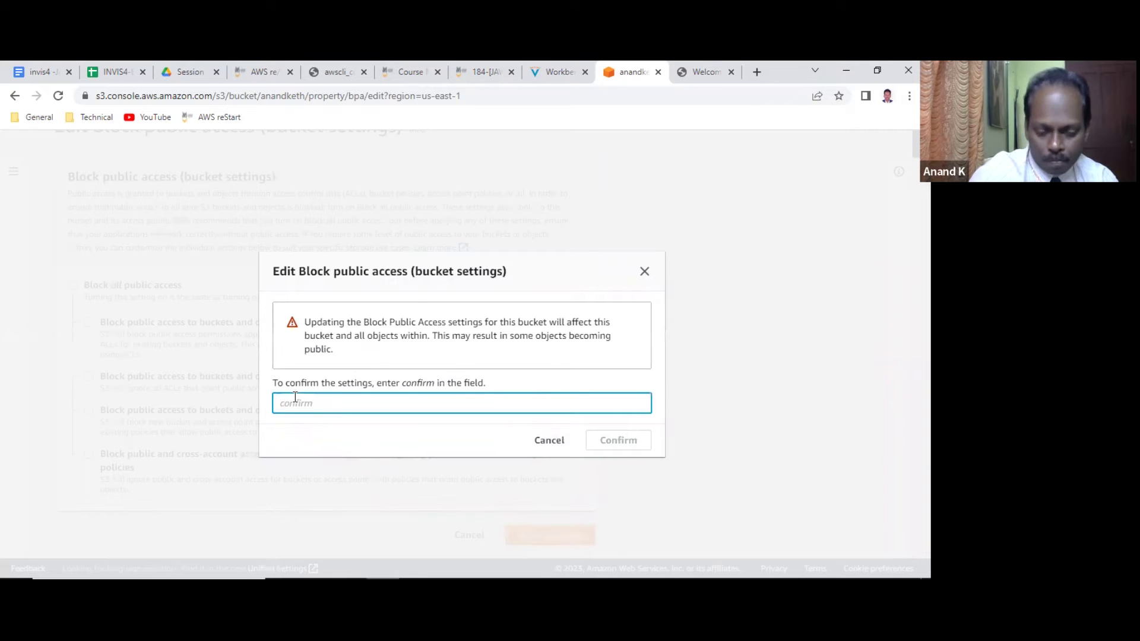
type("confirm")
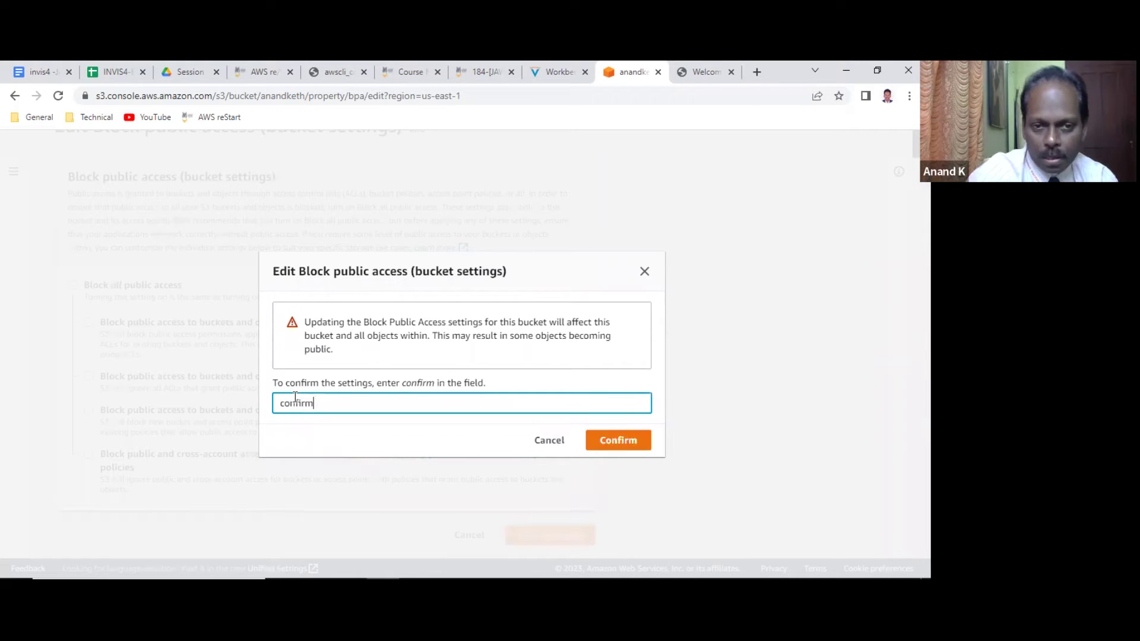
left_click(633, 439)
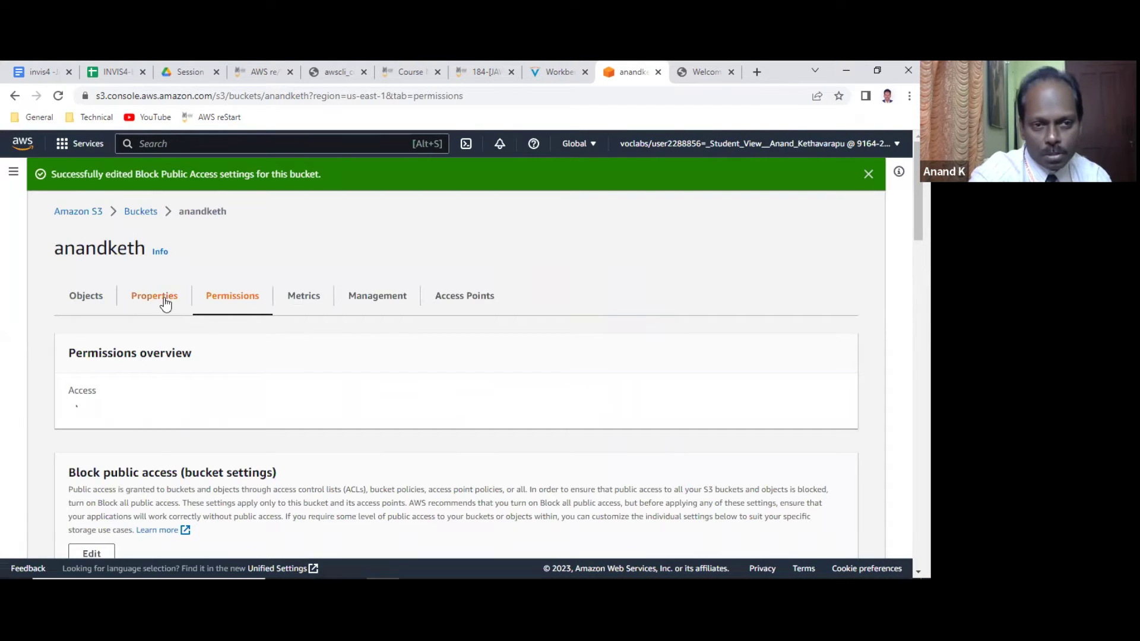
Select all four top-level items and apply Make public using ACL, updating all 11 objects (43.5 MB).
left_click(100, 313)
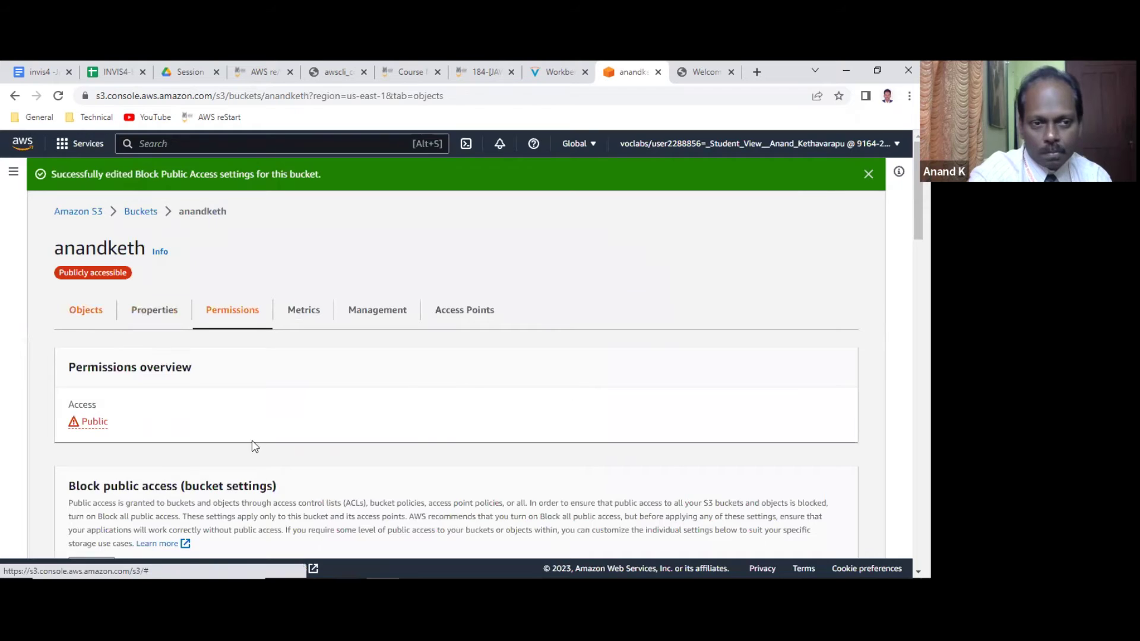
scroll(267, 432, "down", 1)
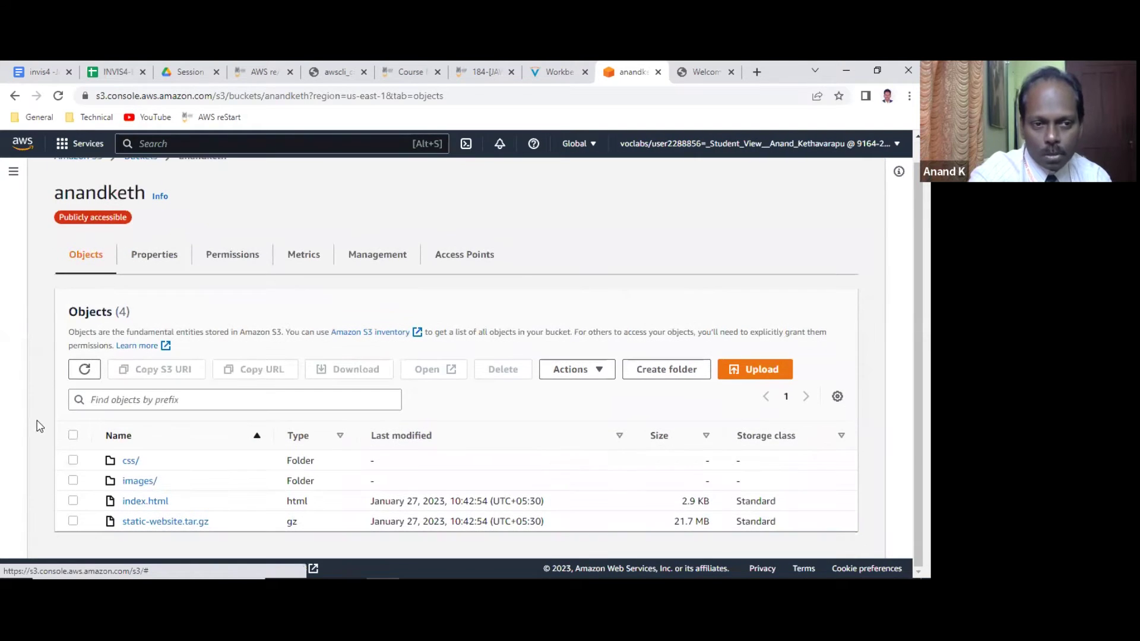
left_click(73, 435)
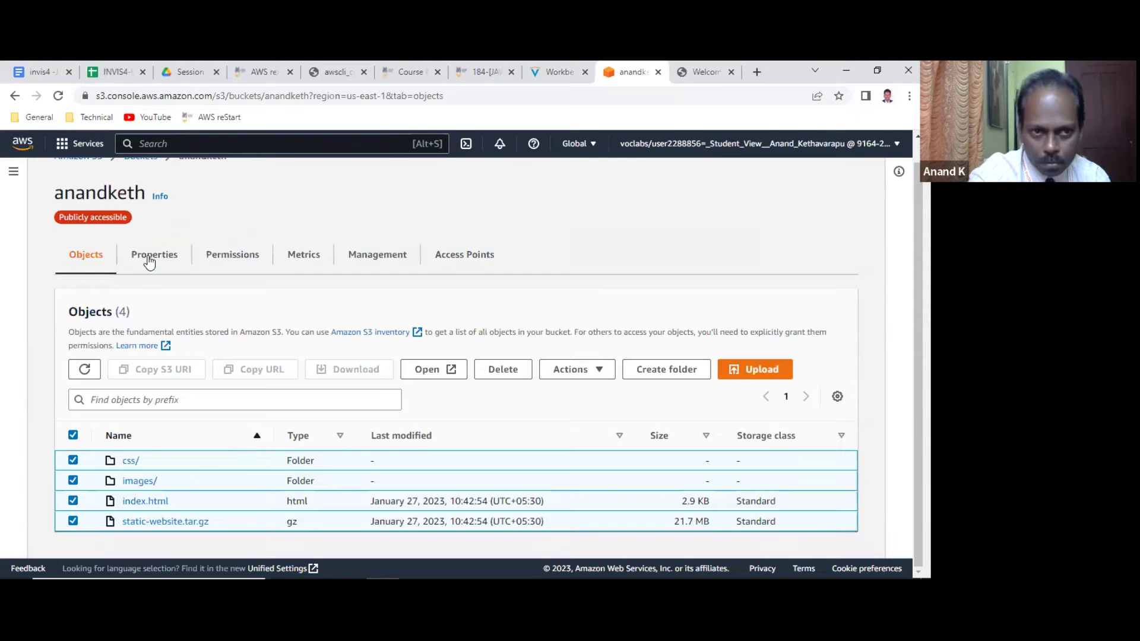
scroll(300, 318, "up", 1)
scroll(303, 319, "down", 1)
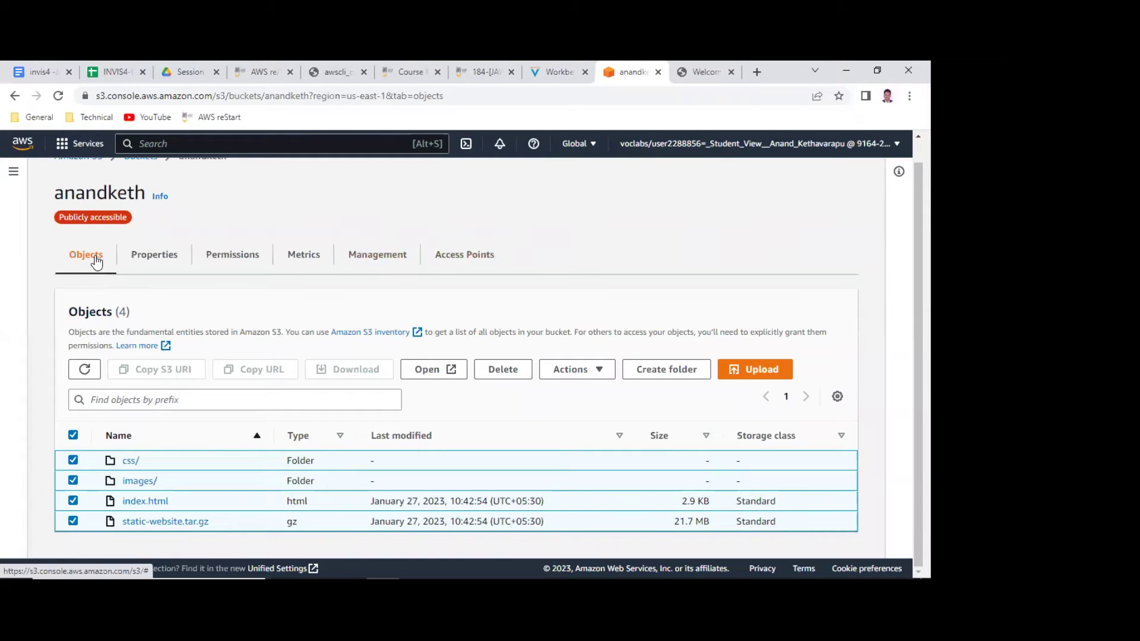
left_click(595, 371)
scroll(608, 285, "down", 3)
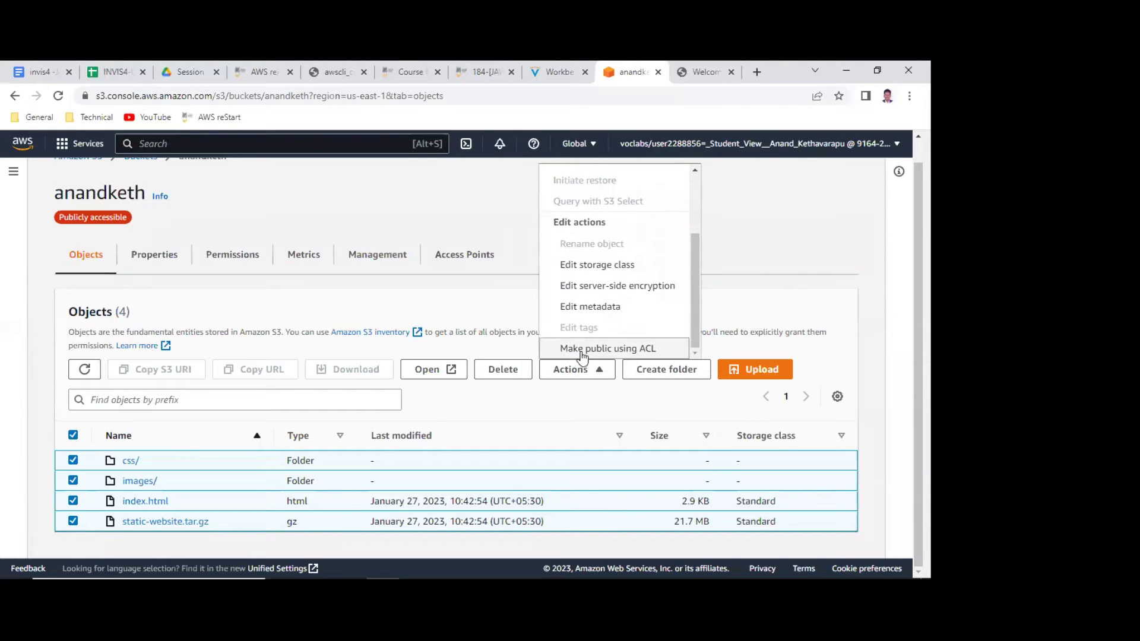
left_click(588, 354)
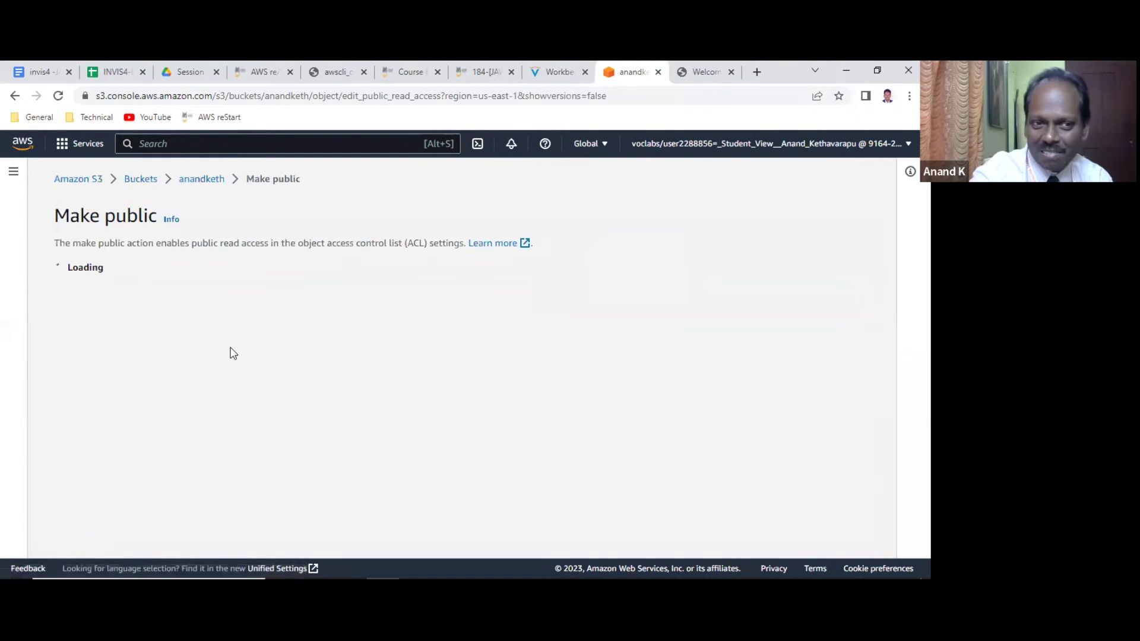
scroll(314, 348, "down", 1)
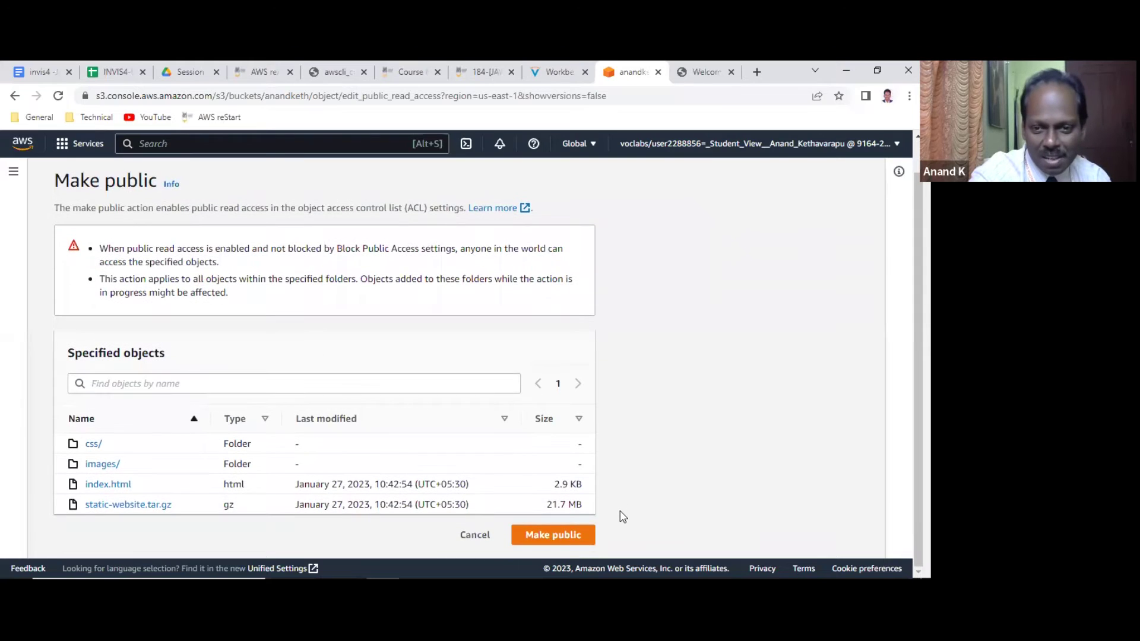
left_click(556, 536)
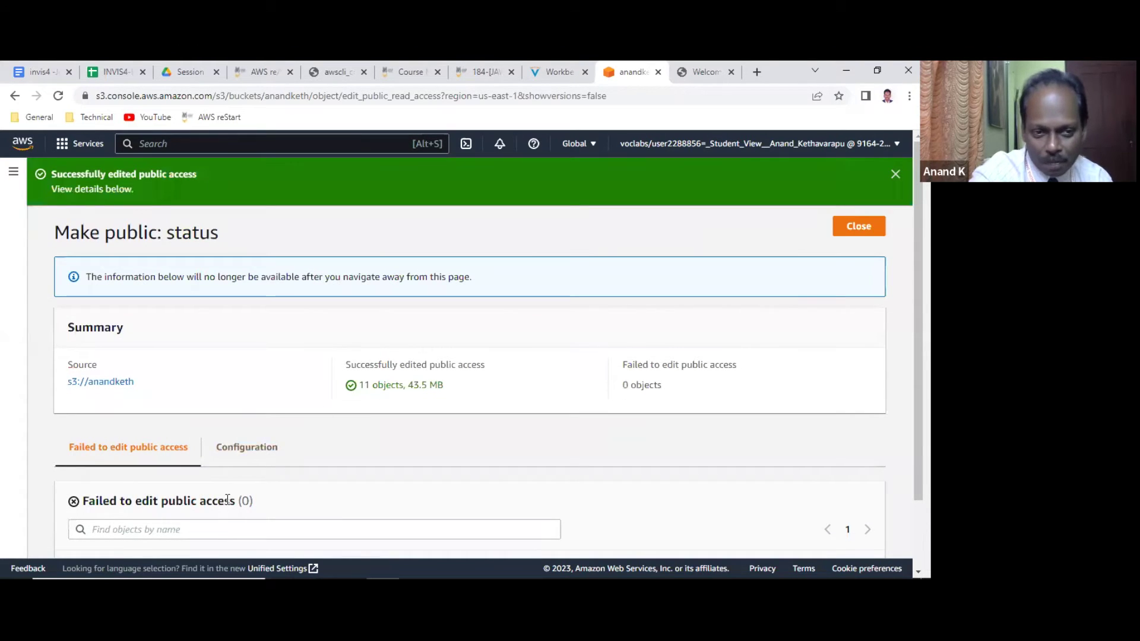
scroll(408, 469, "down", 2)
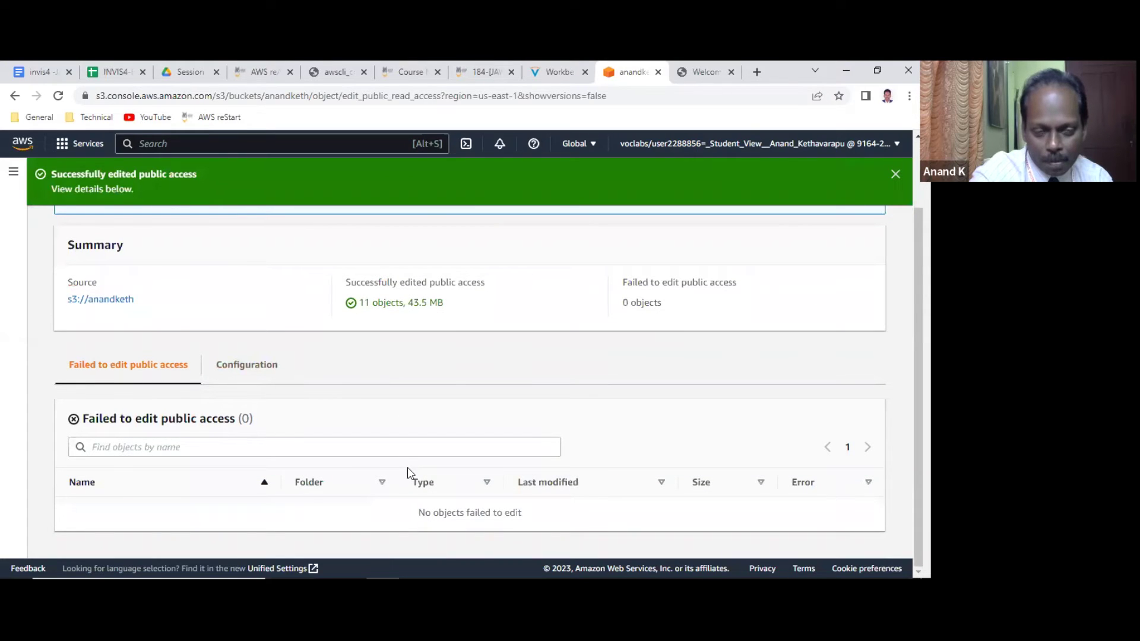
scroll(6, 144, "up", 1)
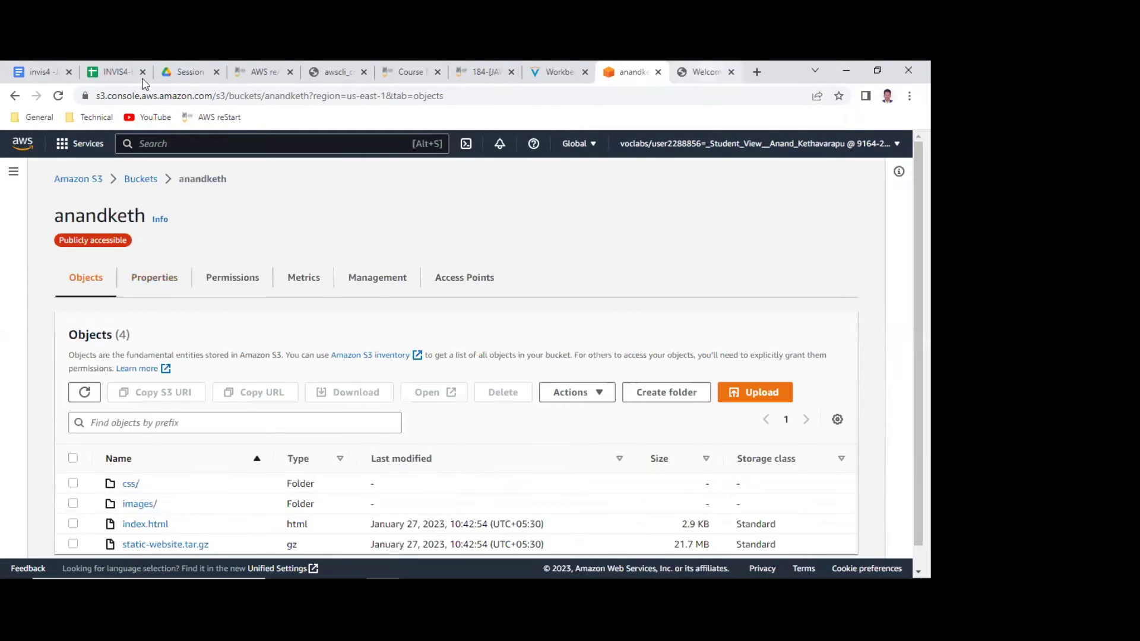
Reload the café page and scroll through it to see the pastry, cake and cookie images.
left_click(700, 72)
left_click(57, 98)
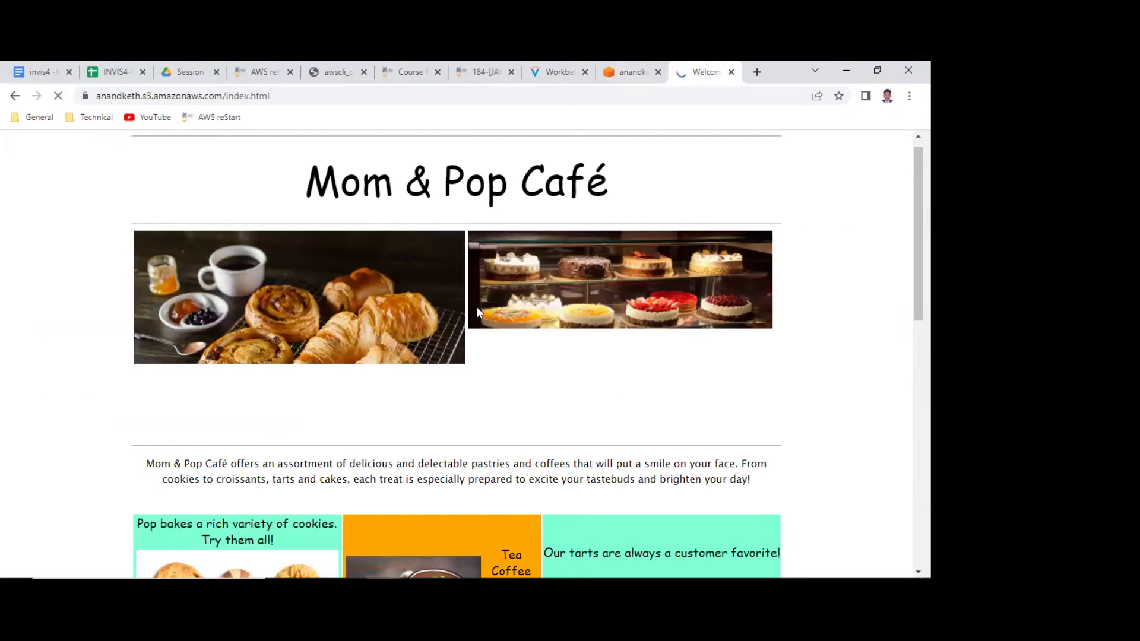
scroll(476, 313, "down", 1)
scroll(476, 306, "down", 10)
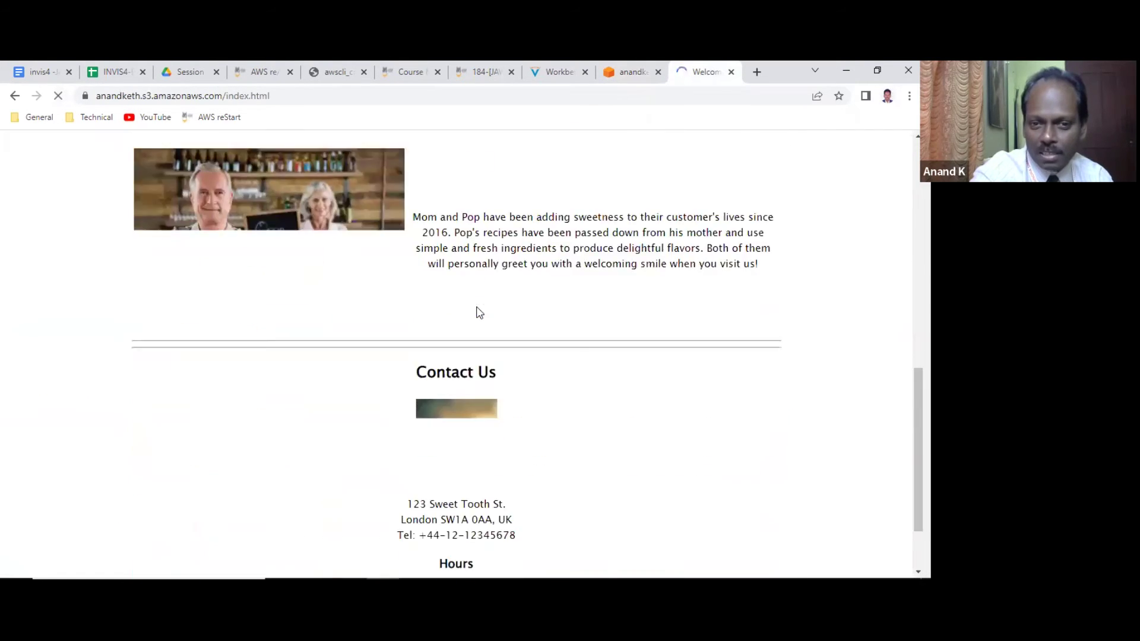
scroll(478, 315, "up", 6)
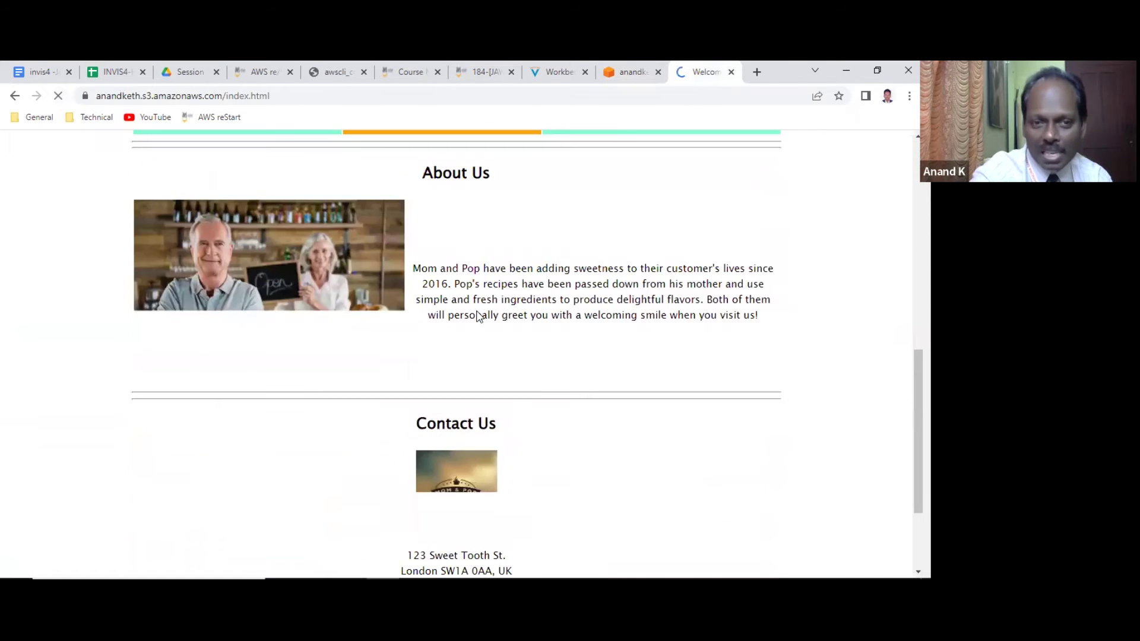
scroll(476, 311, "up", 5)
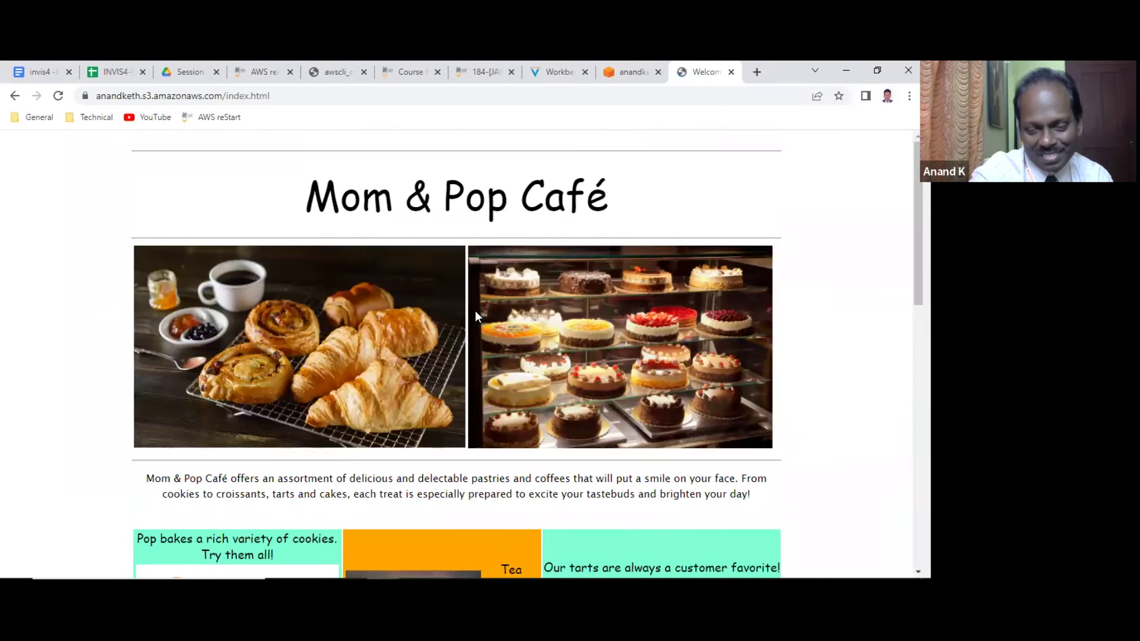
scroll(482, 310, "down", 4)
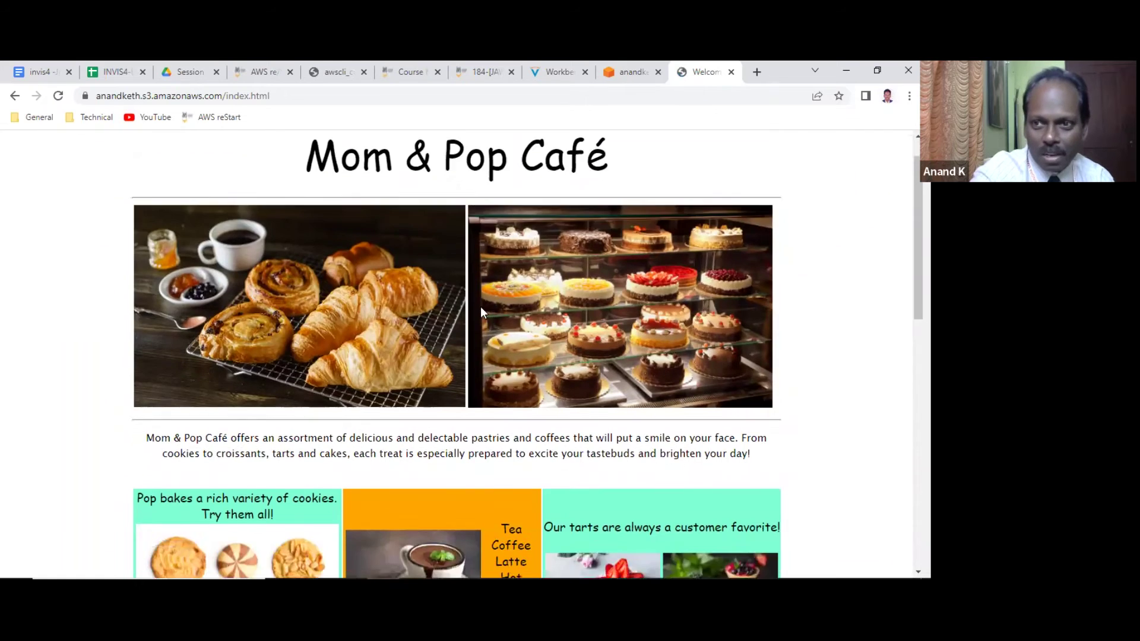
scroll(478, 311, "up", 4)
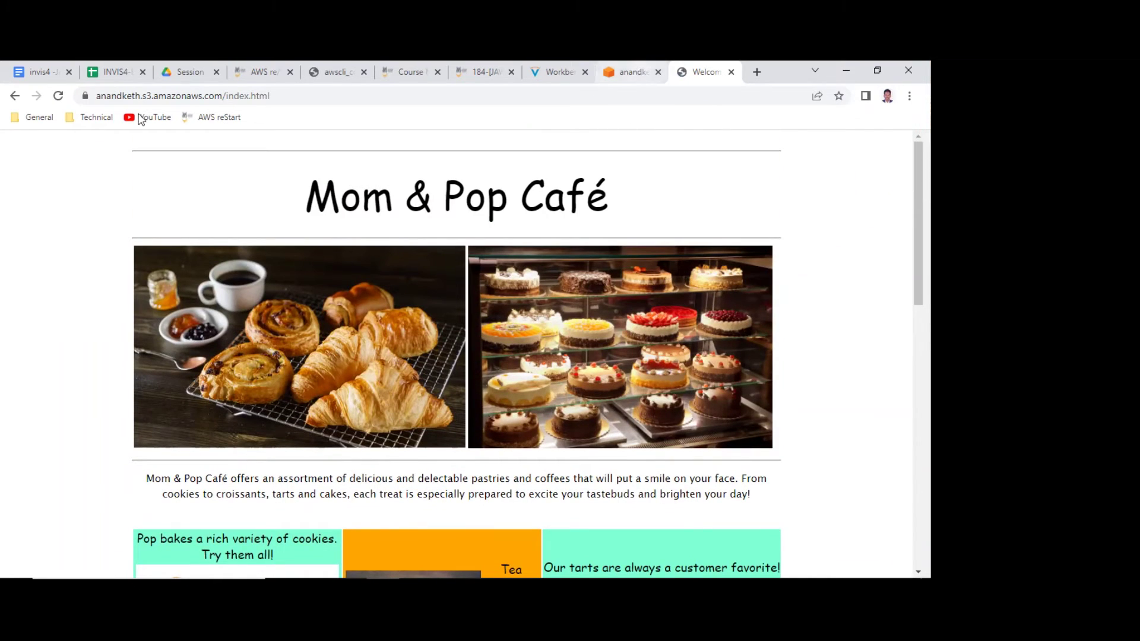
Select the café page's whole address, then return to the anandketh console tab.
double_click(190, 95)
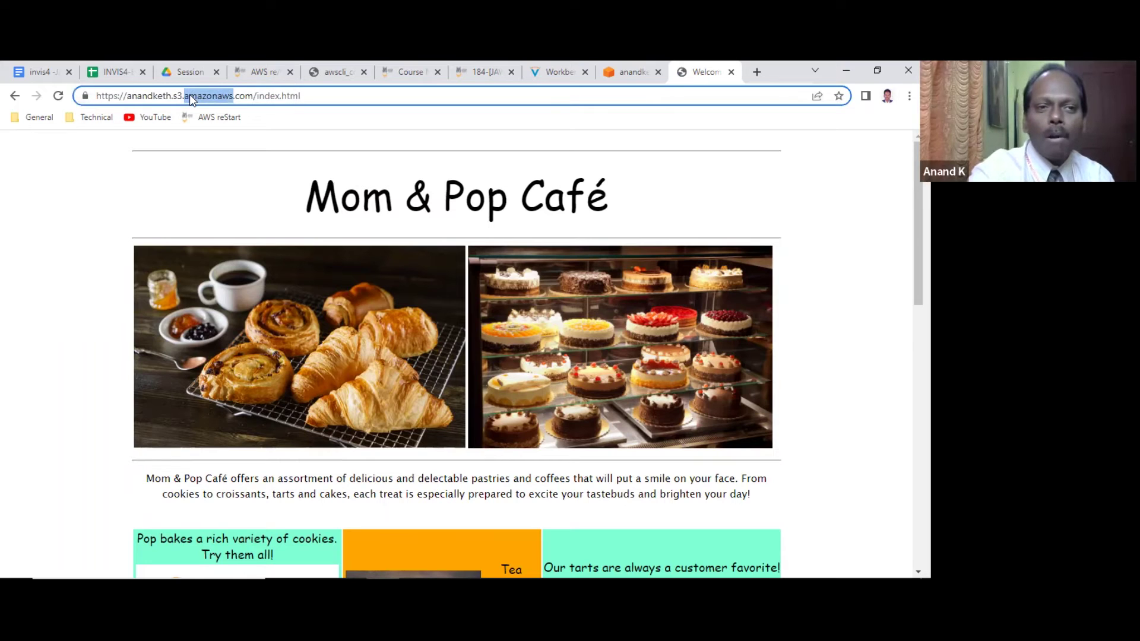
key("ctrl+a")
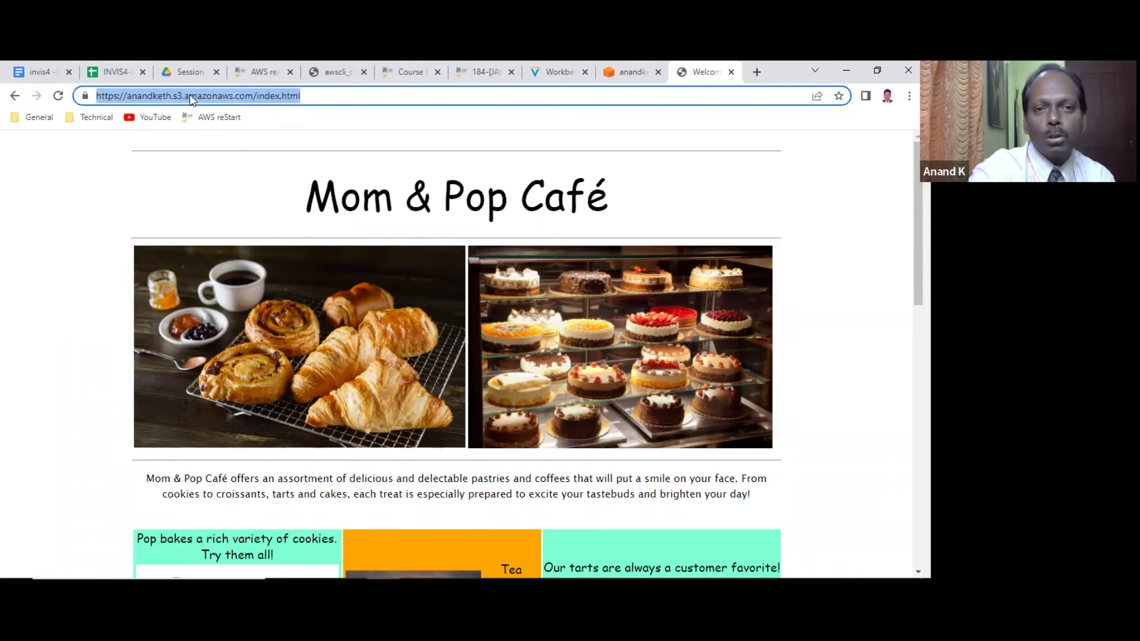
left_click(628, 72)
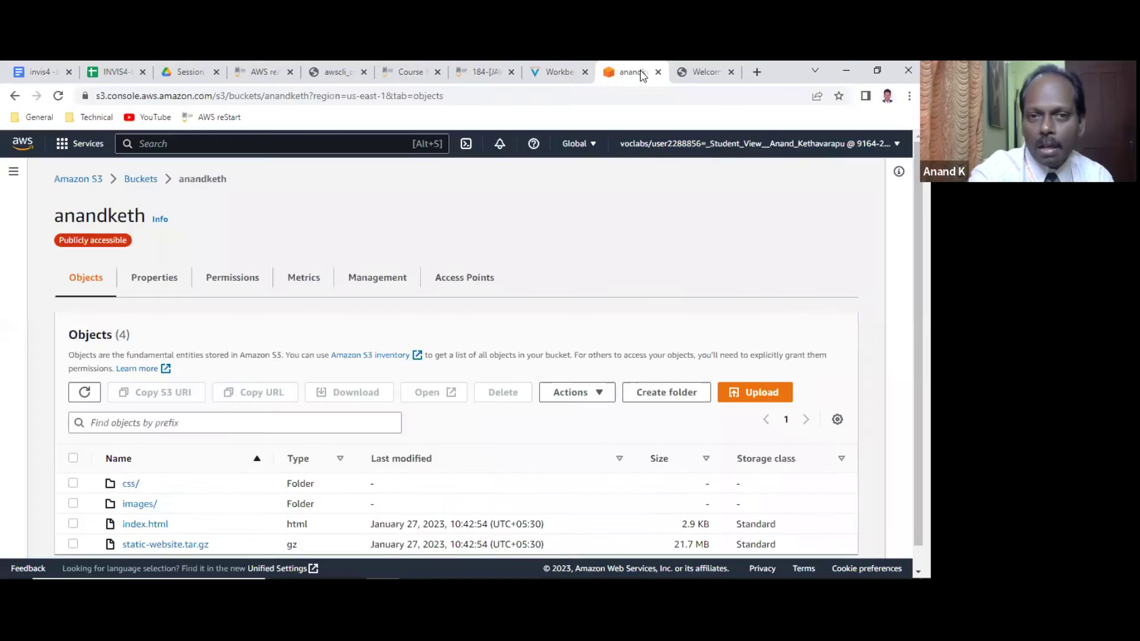
In Properties, enable static website hosting with index document index.html and save.
left_click(156, 283)
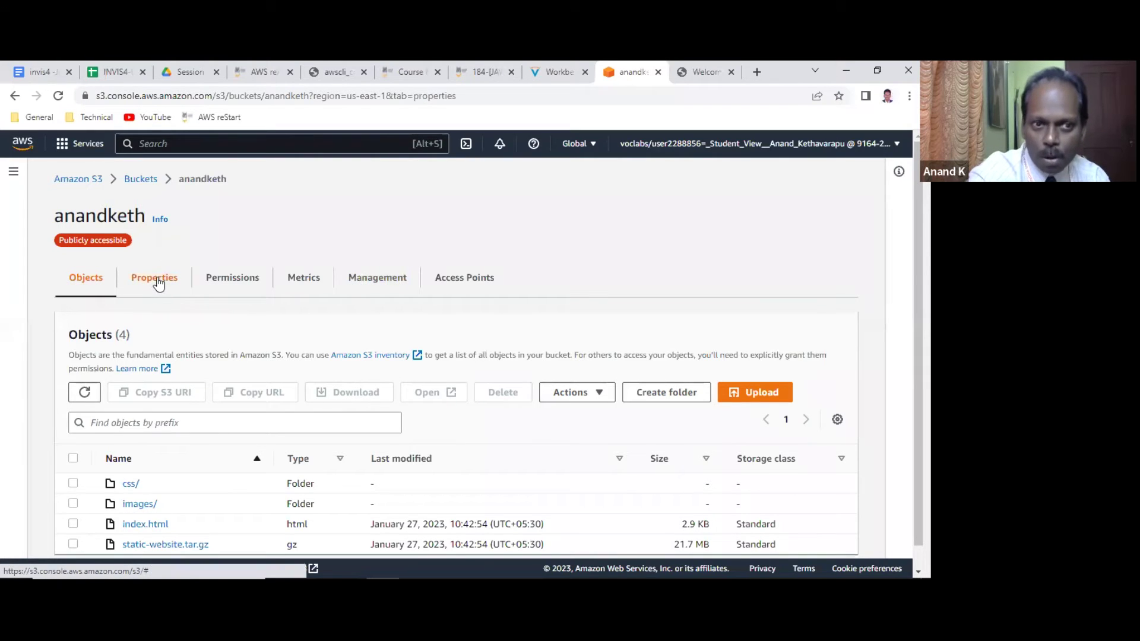
scroll(412, 355, "down", 20)
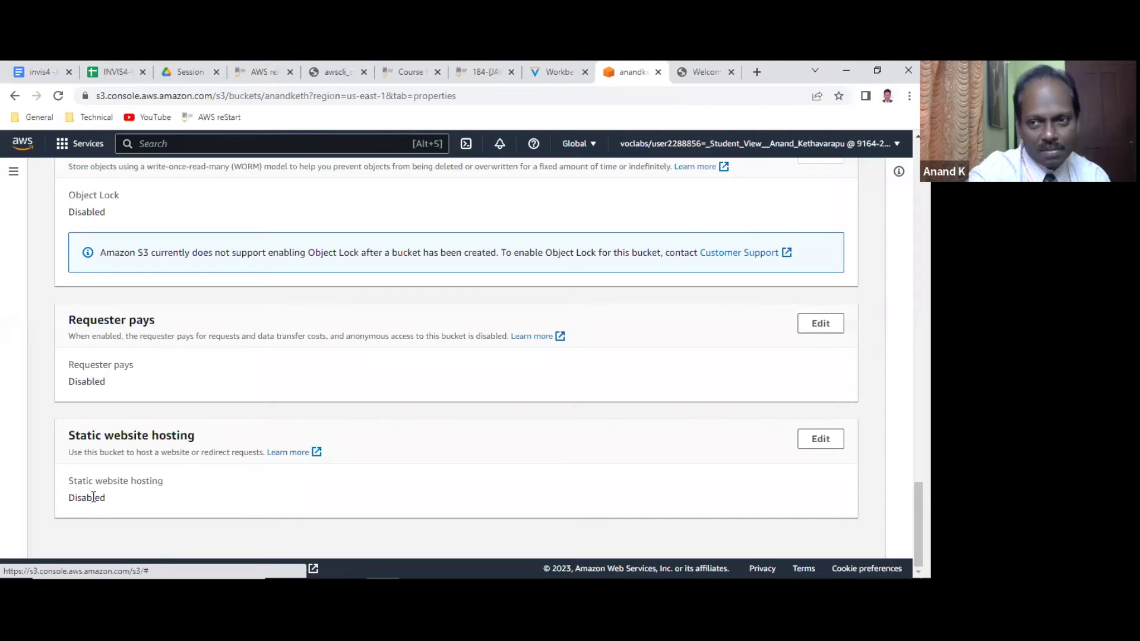
left_click(820, 438)
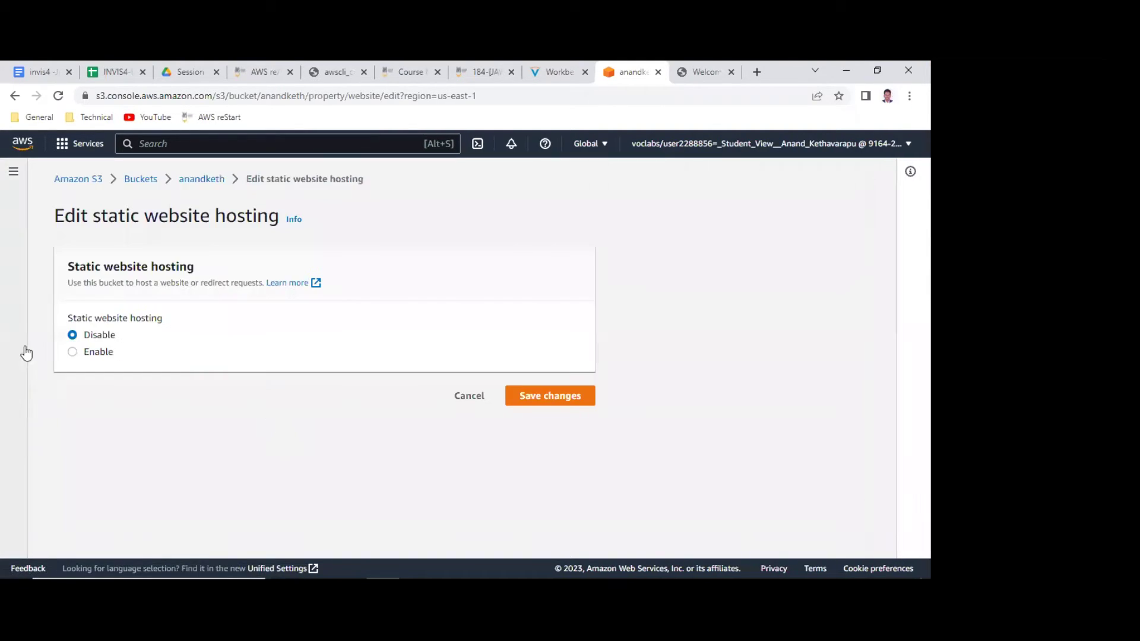
left_click(84, 354)
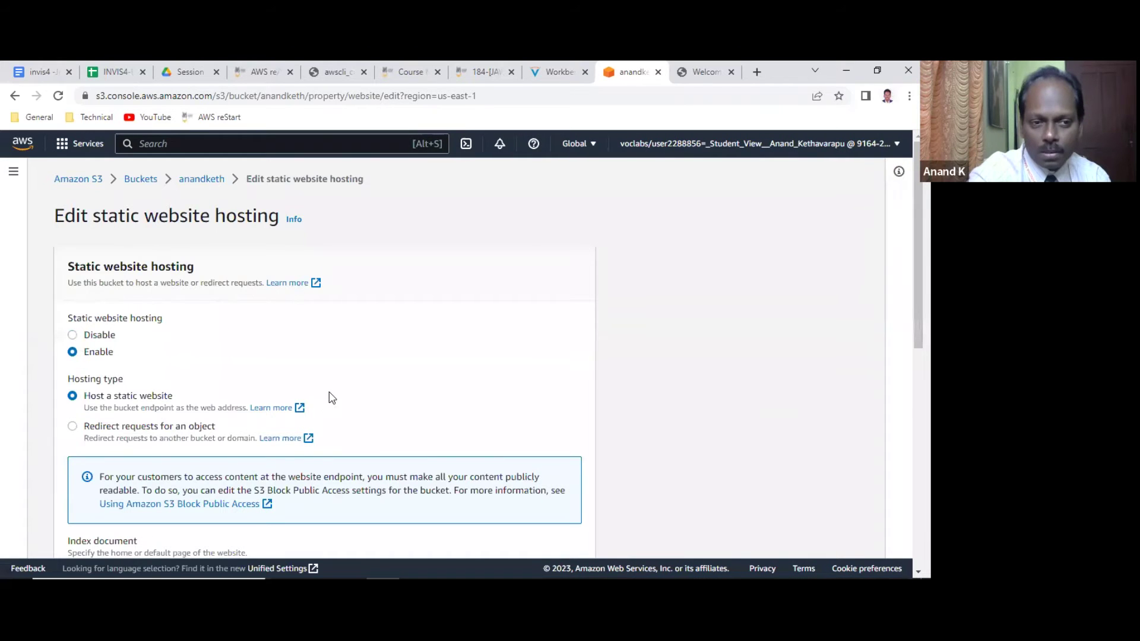
scroll(96, 428, "down", 2)
left_click(87, 435)
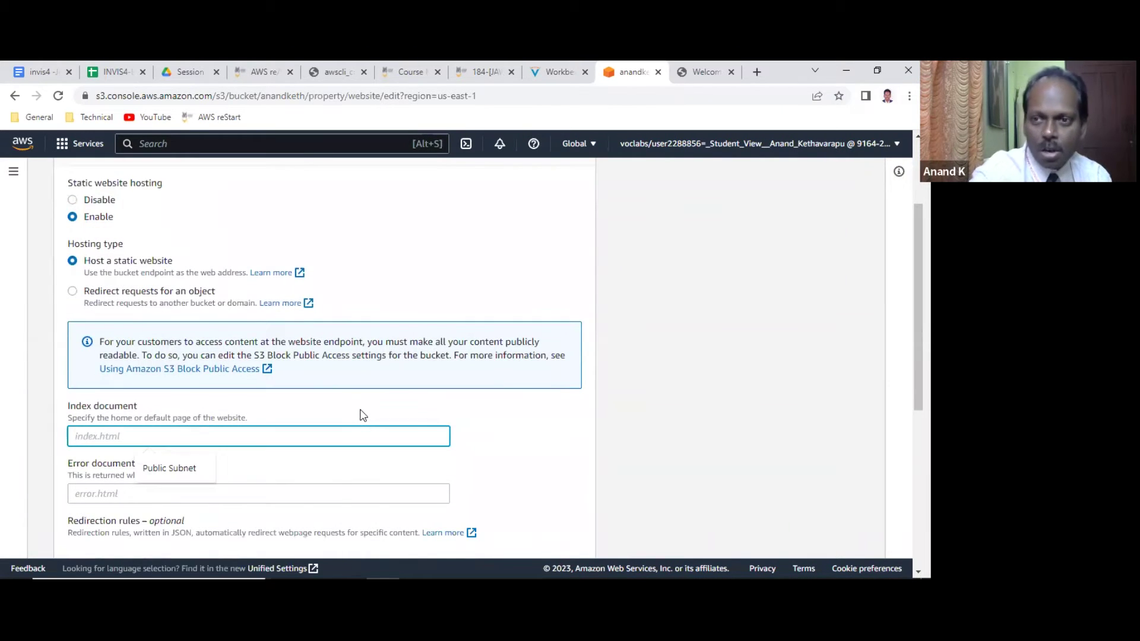
type("index.html")
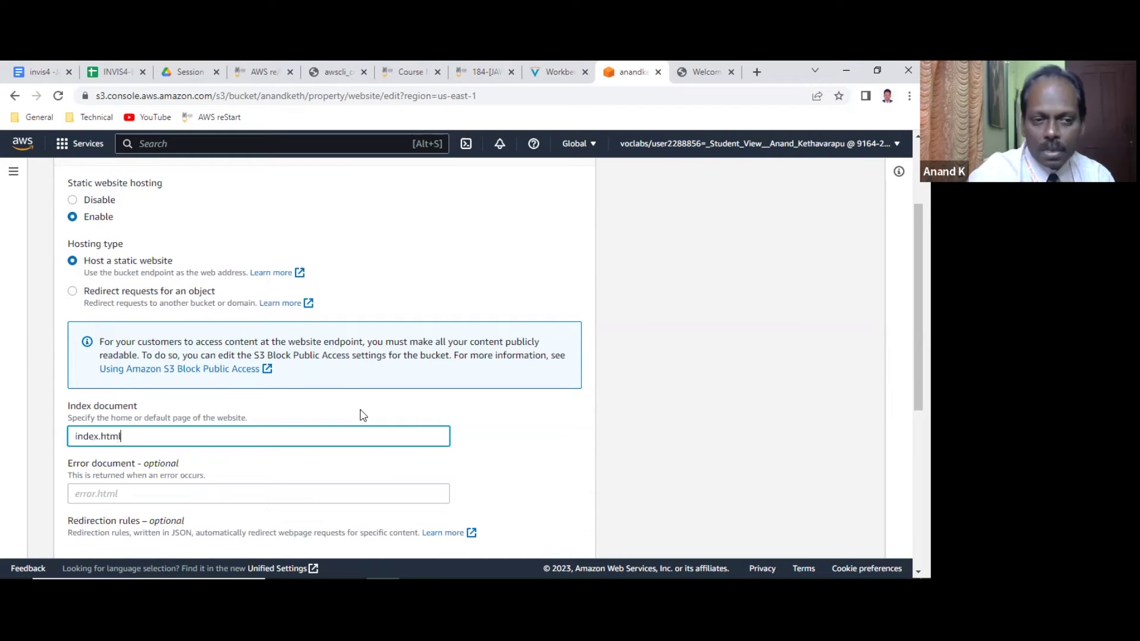
scroll(436, 364, "down", 3)
scroll(434, 375, "down", 2)
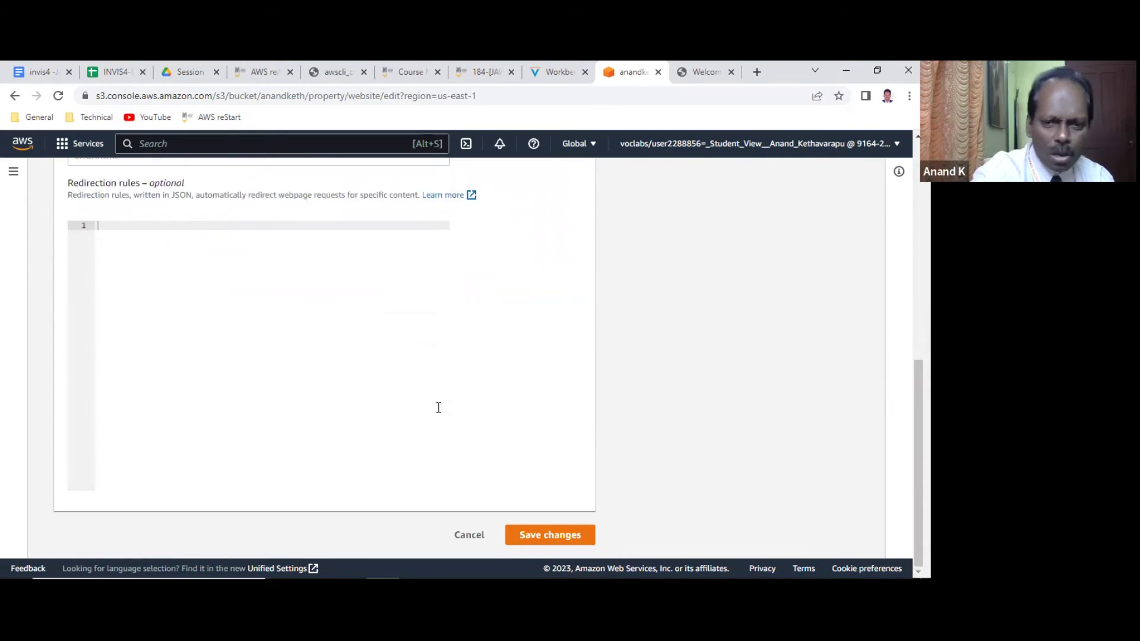
left_click(556, 527)
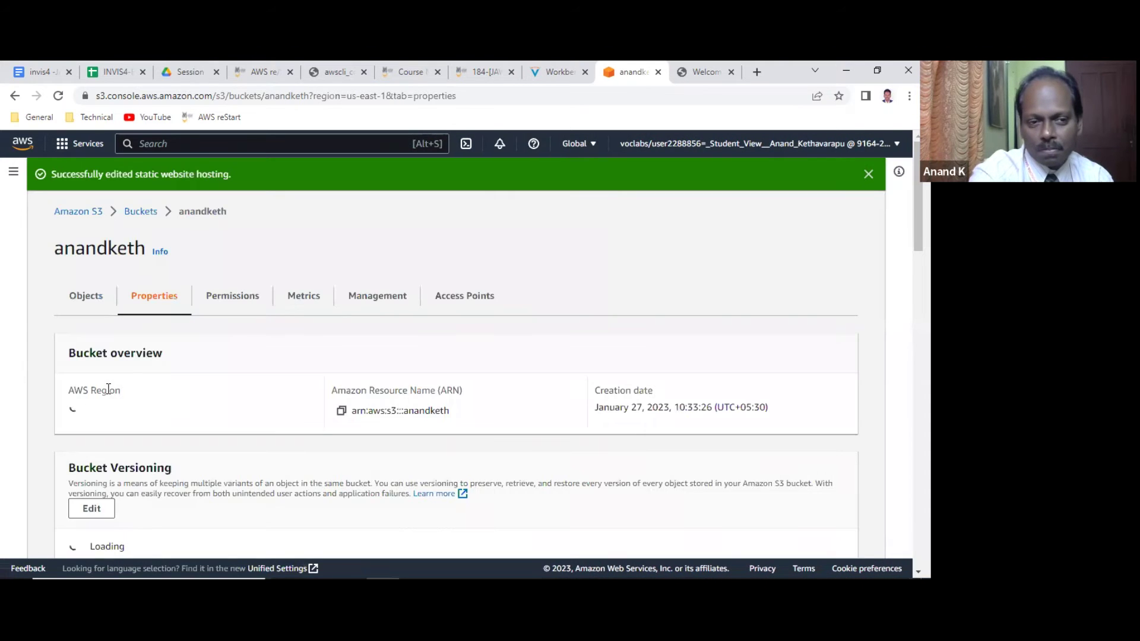
Open the anandketh.s3-website-us-east-1.amazonaws.com endpoint, loading the full café page.
scroll(110, 388, "down", 5)
scroll(110, 389, "down", 15)
scroll(113, 397, "down", 10)
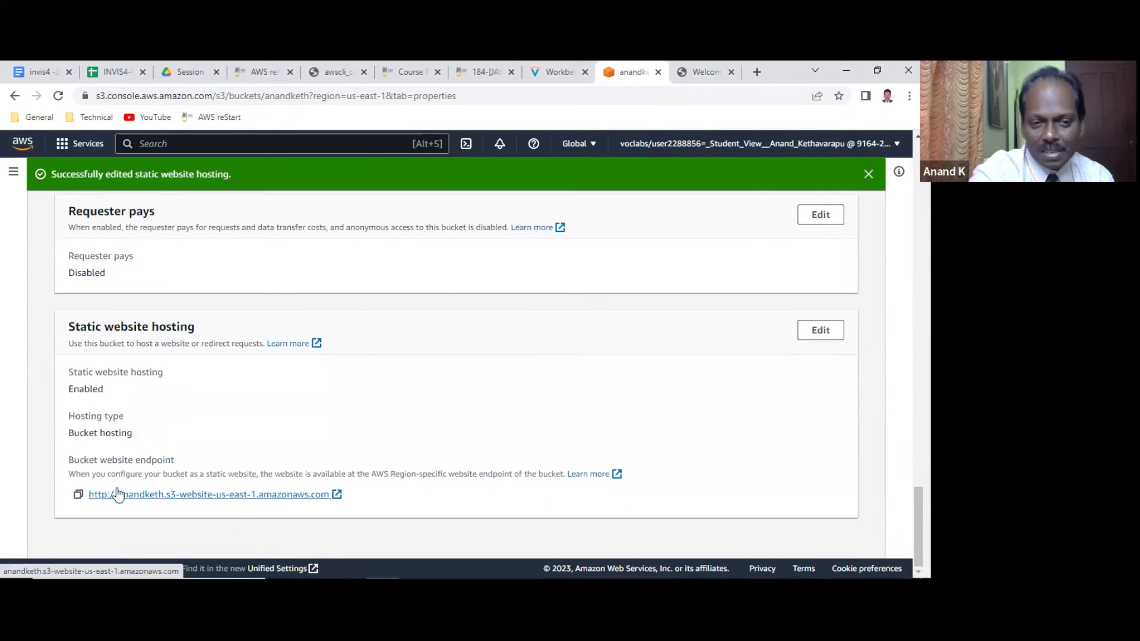
left_click(703, 71)
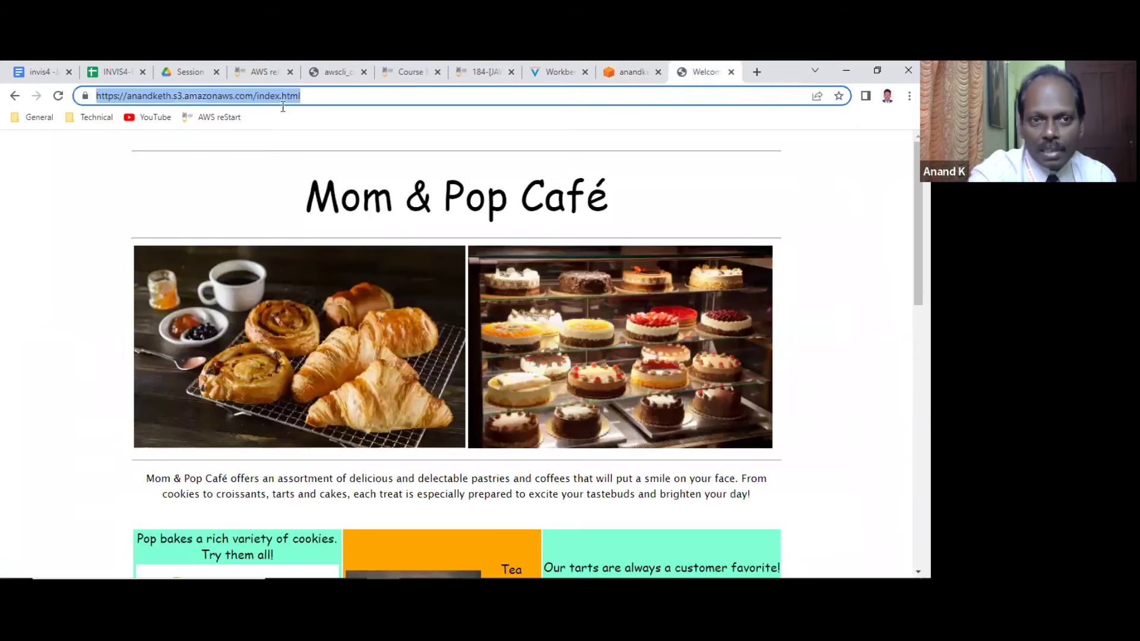
left_click(631, 71)
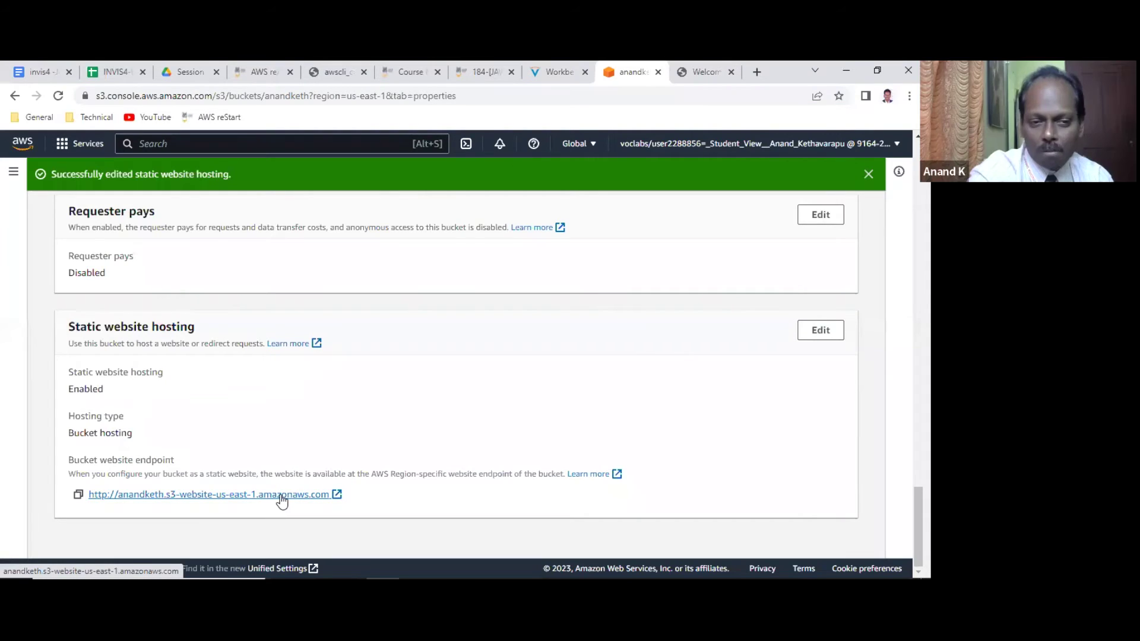
left_click(337, 495)
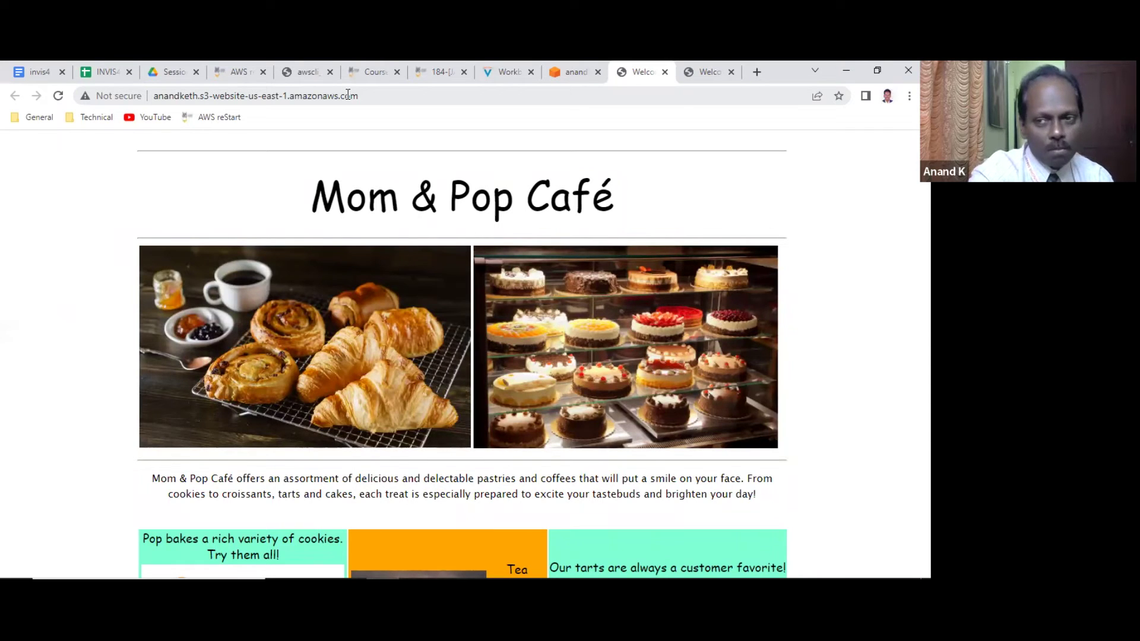
Copy the website endpoint URL and return to the JAWS Notes document.
left_click(347, 96)
right_click(349, 95)
left_click(382, 189)
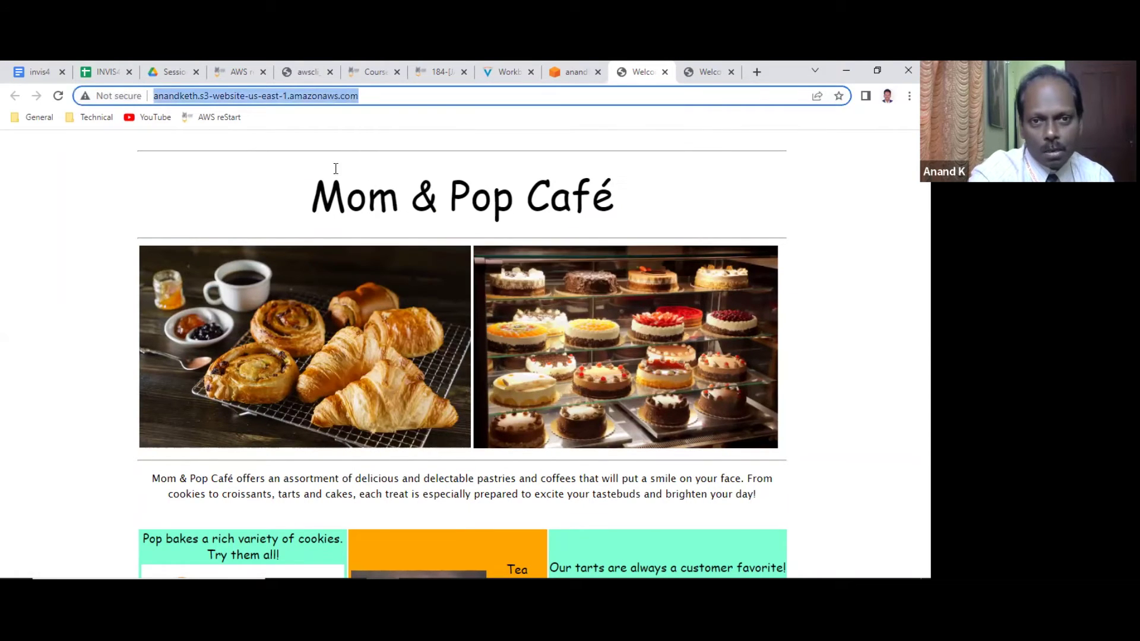
left_click(37, 72)
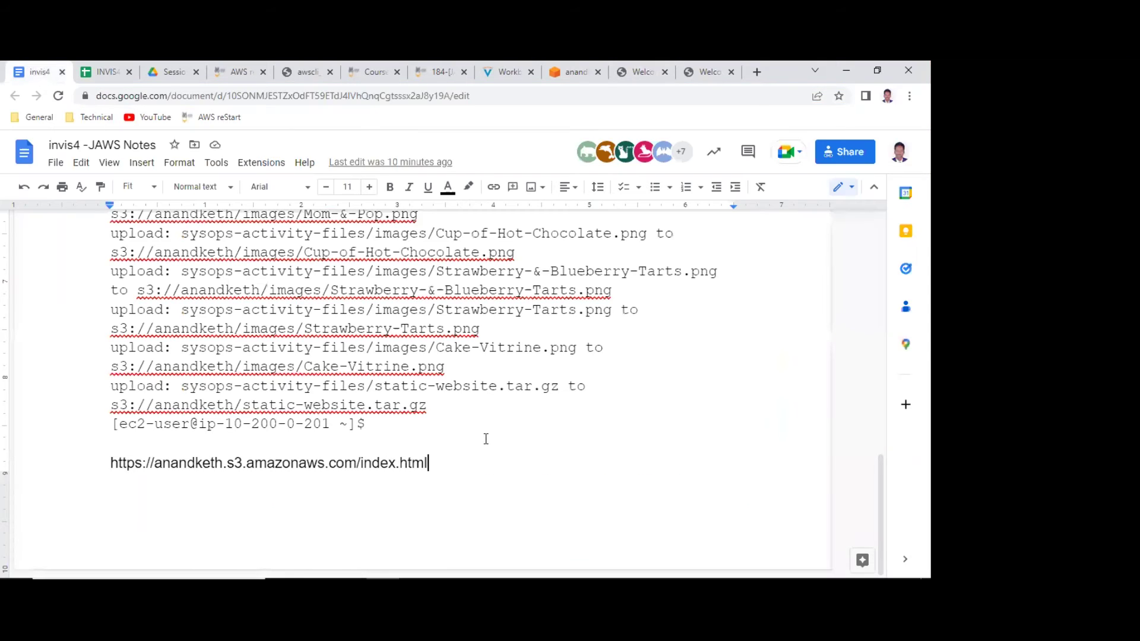
key("Return")
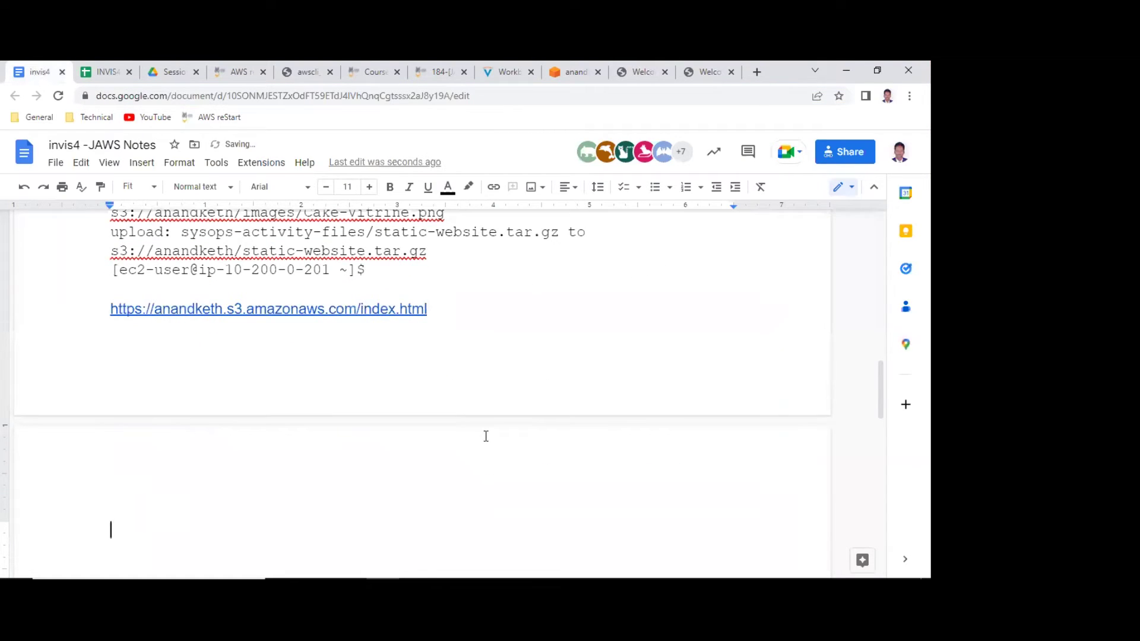
key("ctrl+v")
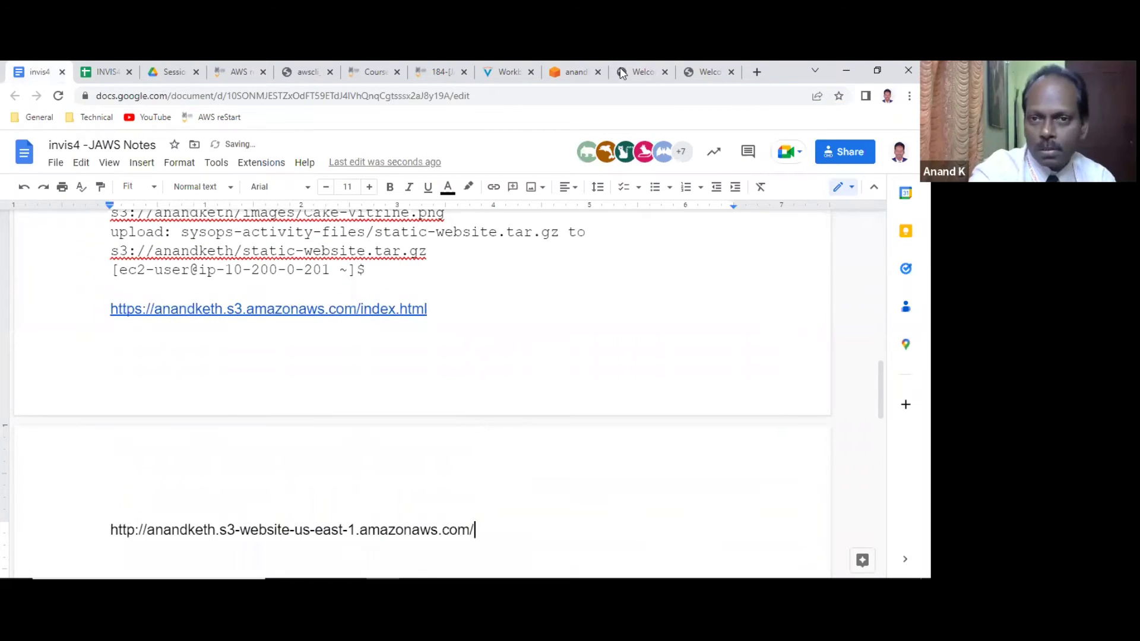
left_click(603, 71)
scroll(300, 351, "down", 5)
scroll(301, 351, "up", 15)
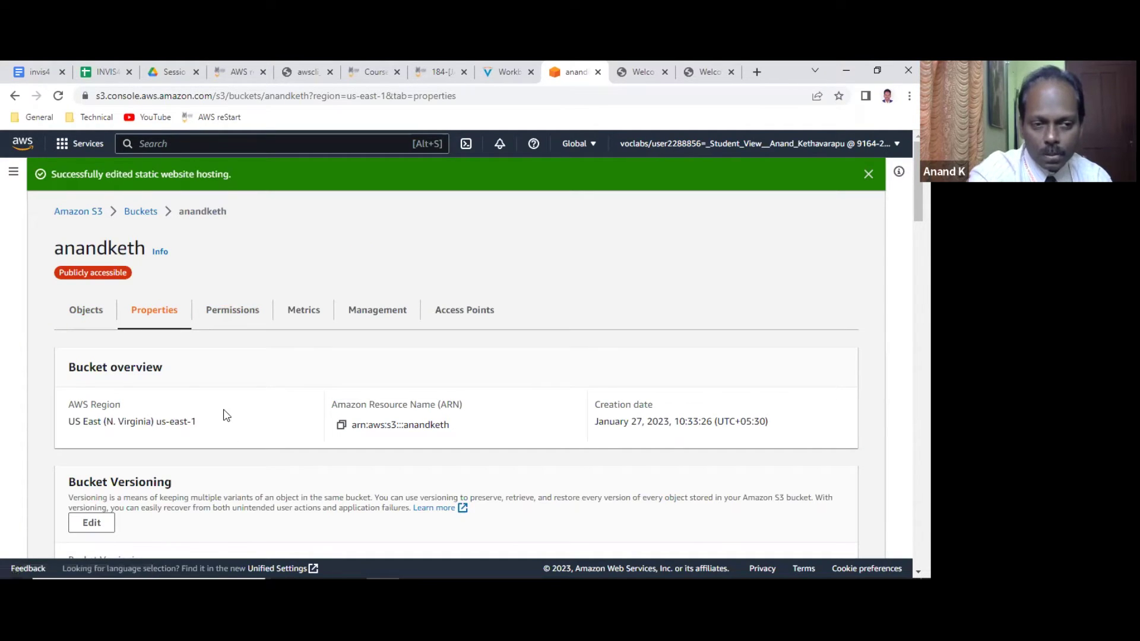
Confirm the static website hosting Index document is set to index.html.
scroll(223, 409, "down", 20)
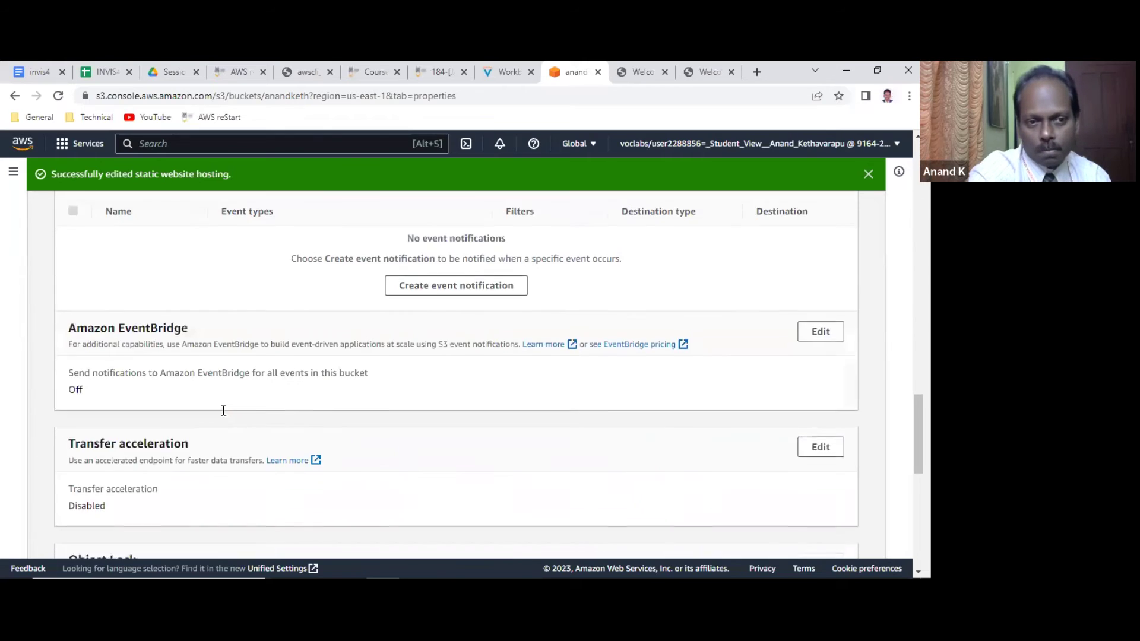
scroll(224, 415, "down", 1)
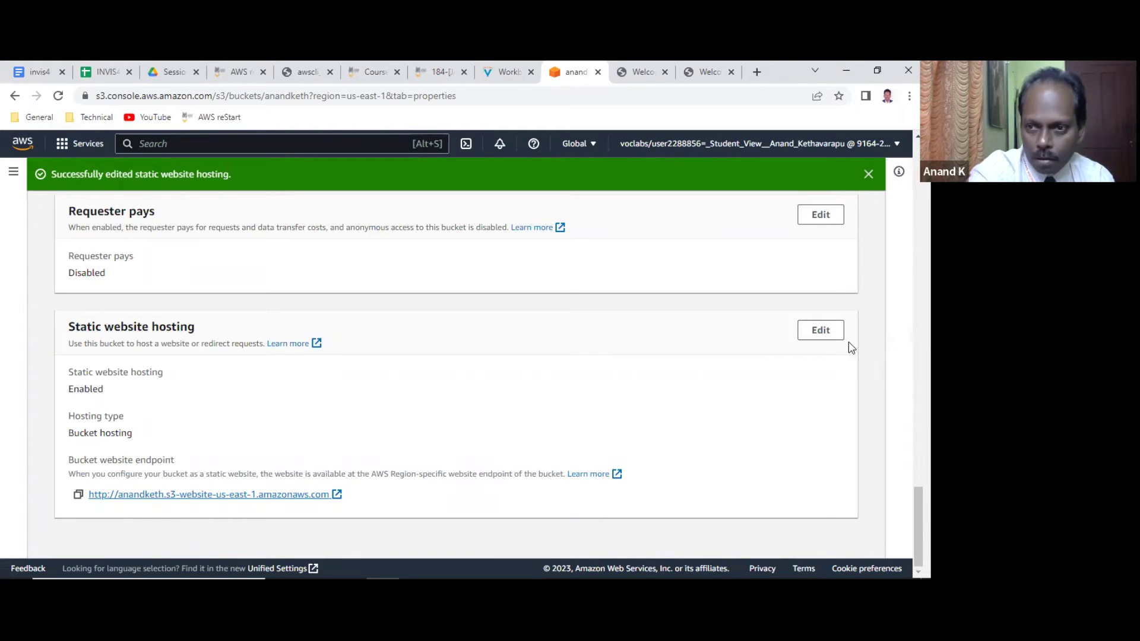
left_click(820, 331)
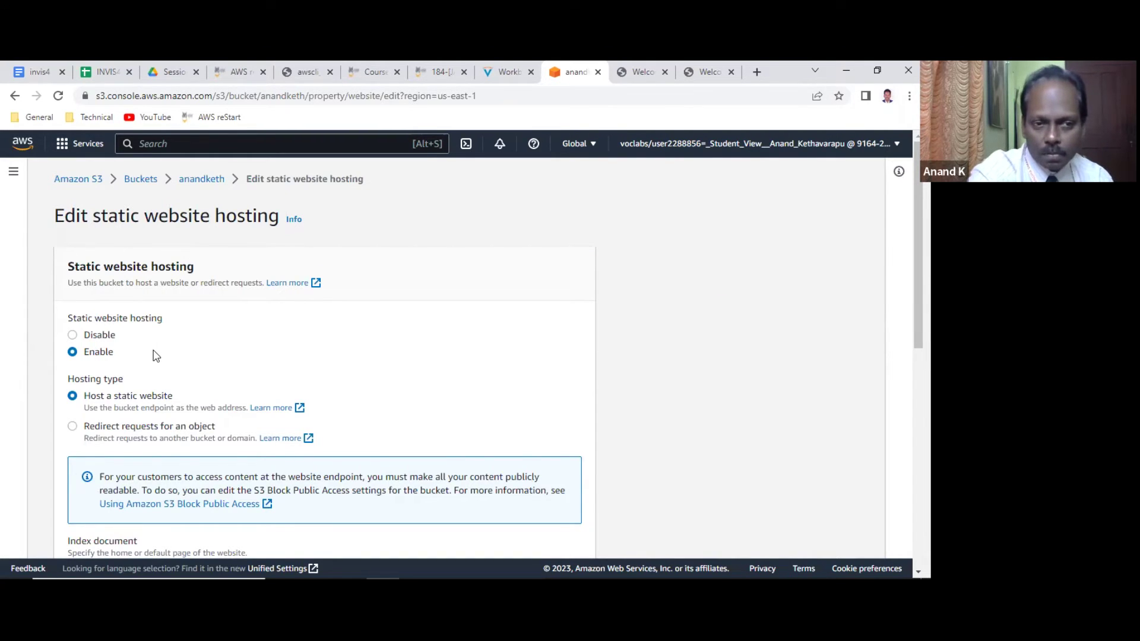
scroll(154, 357, "down", 5)
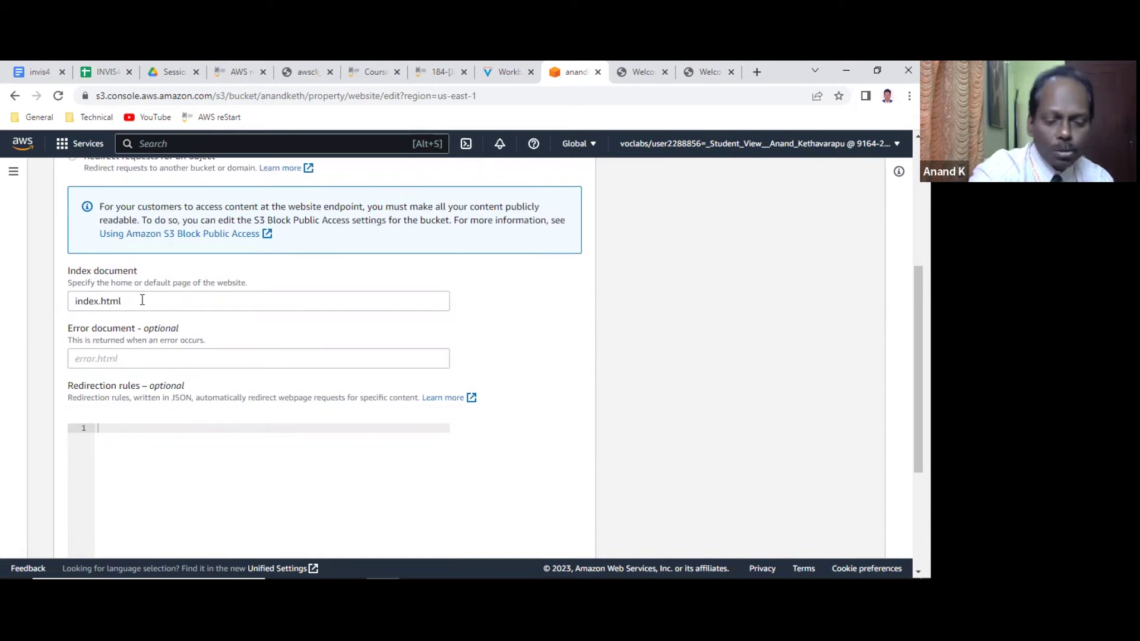
scroll(348, 331, "down", 4)
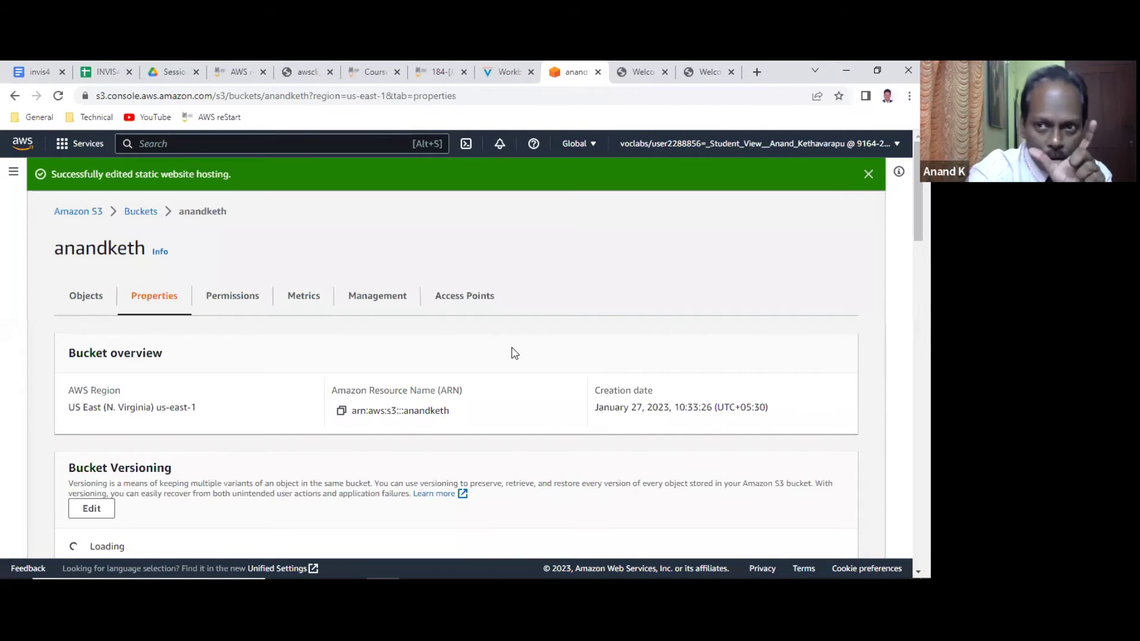
scroll(514, 353, "down", 20)
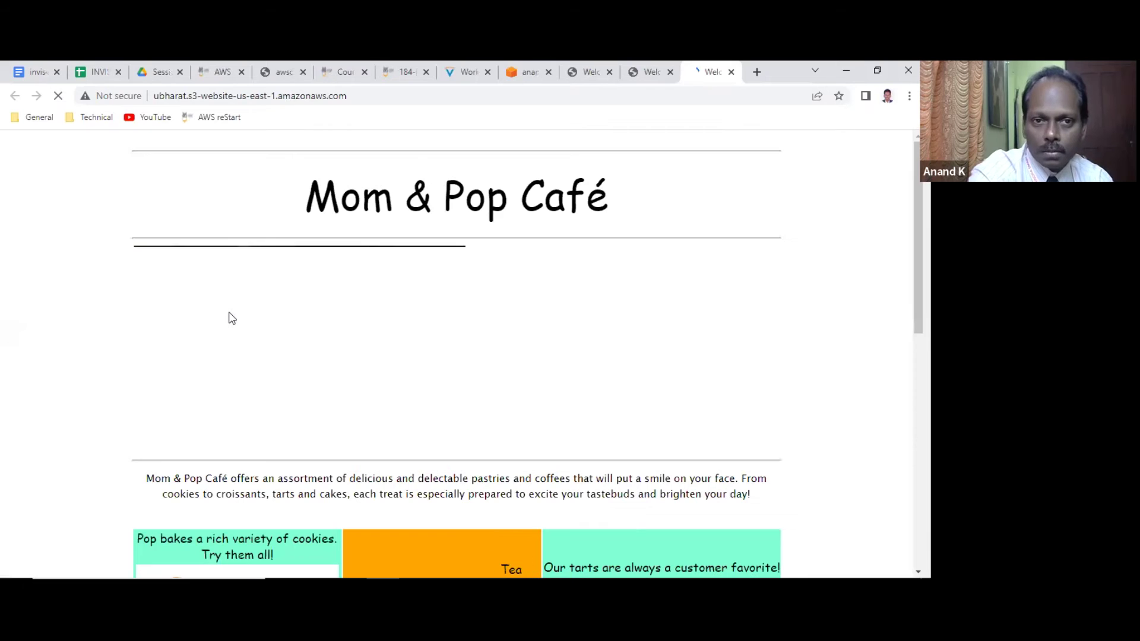
Close the other bucket's café tab and go back to anandketh's Enabled hosting properties.
left_click(731, 72)
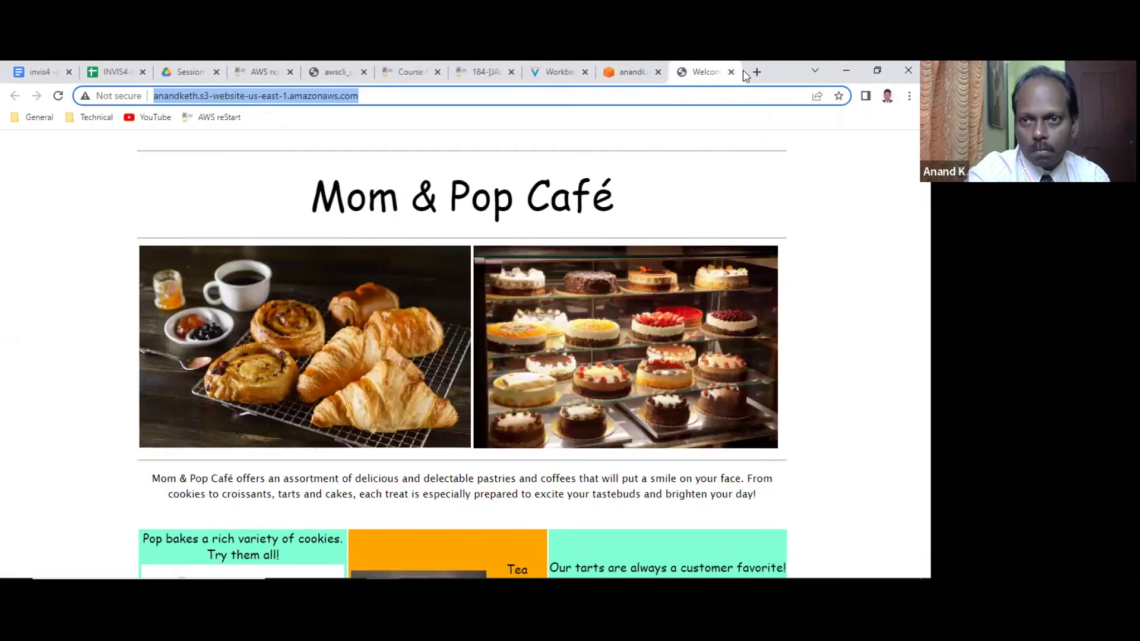
left_click(632, 74)
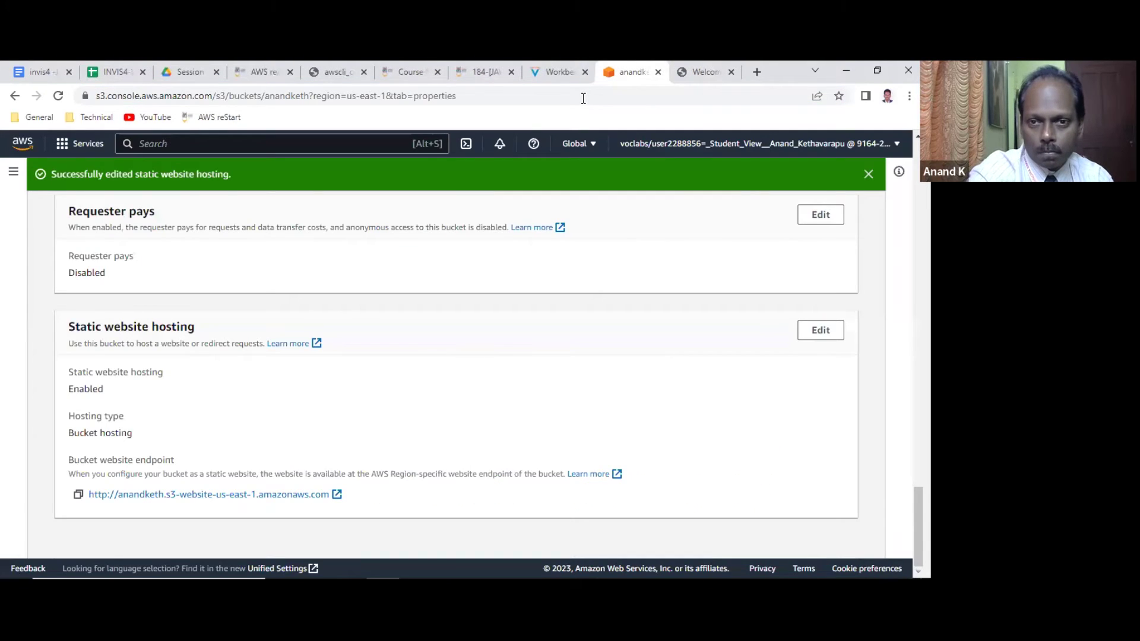
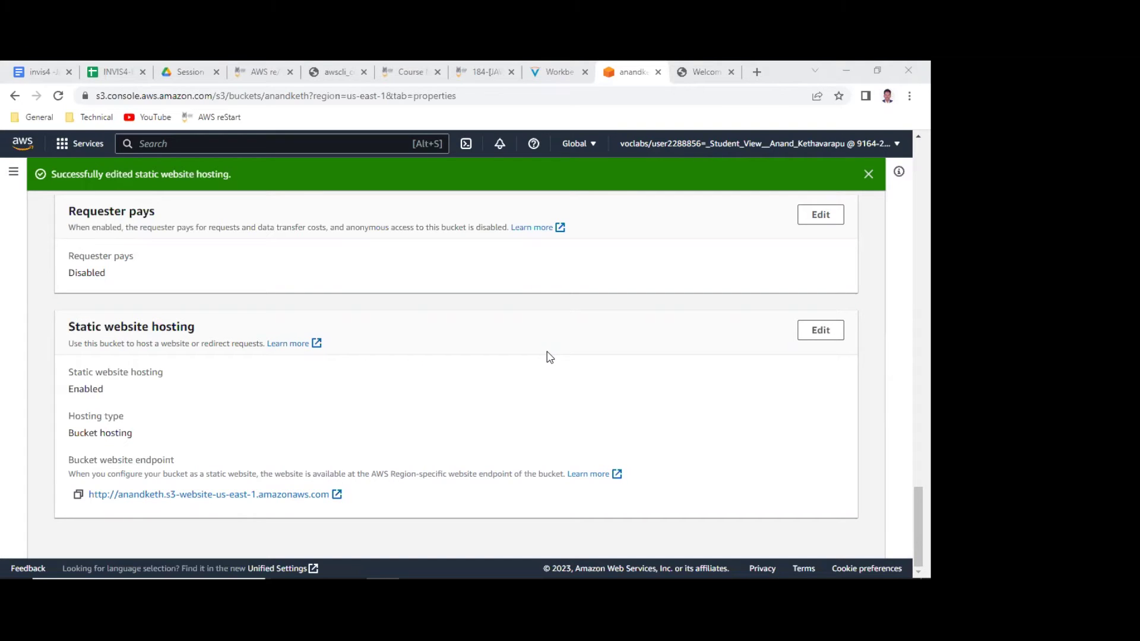
Highlight the 'List the contents of the S3 bucket using AWS CLI' lab step, then return to the EC2 terminal.
left_click(571, 70)
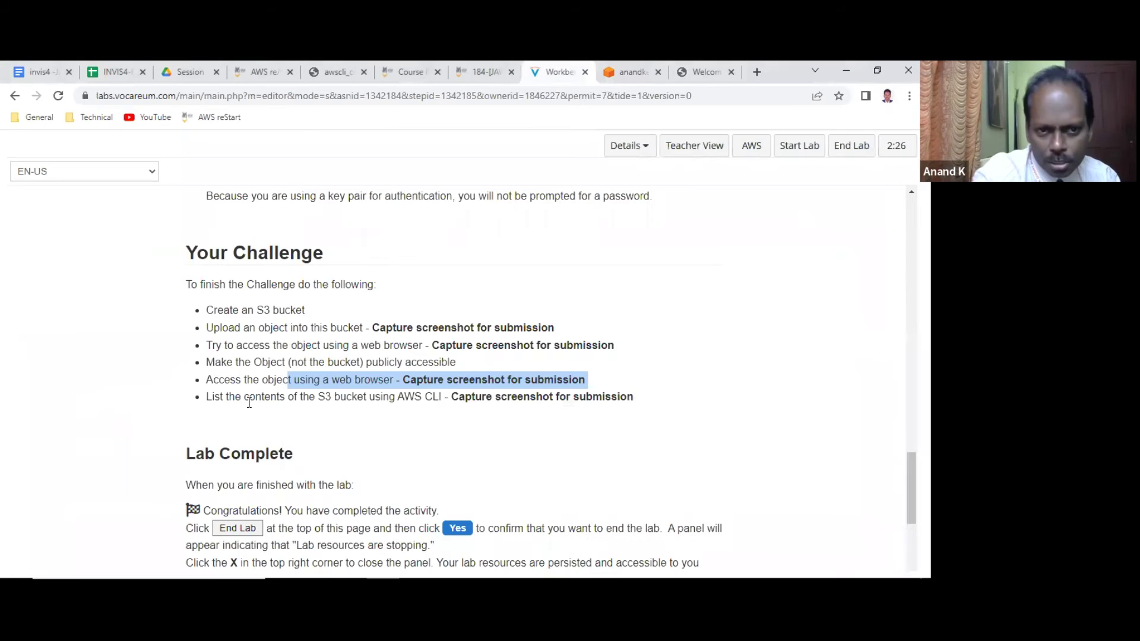
left_click_drag(255, 397, 559, 394)
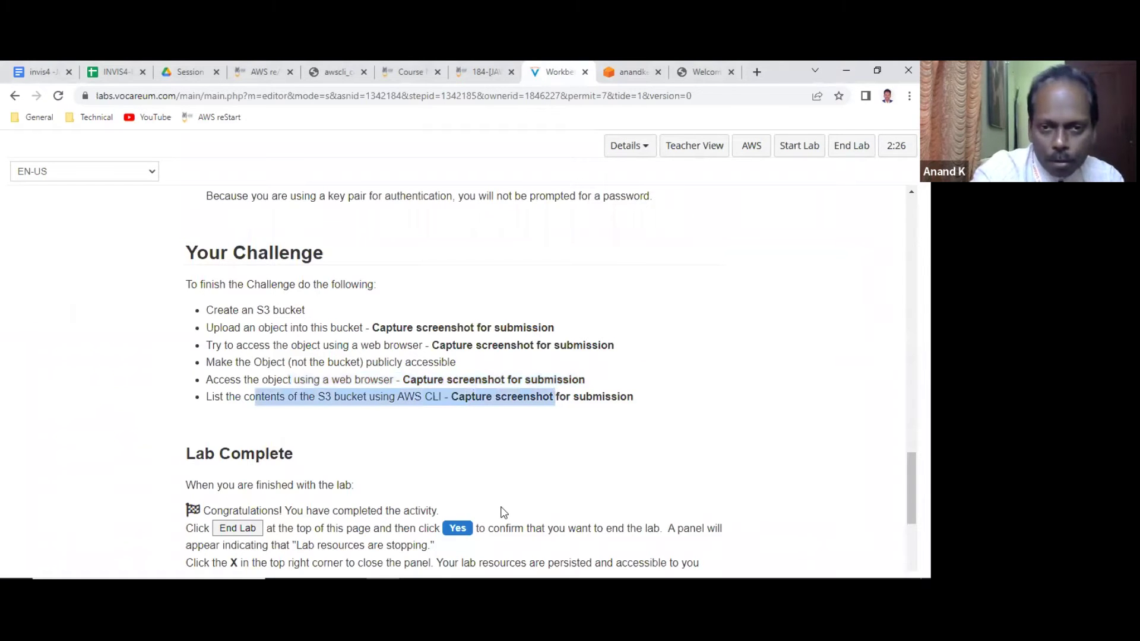
key("alt+Tab")
type("lcear")
key("Return")
Clear the terminal, list all S3 buckets, then list the anandketh bucket's contents with aws s3 ls.
type("clear")
key("Return")
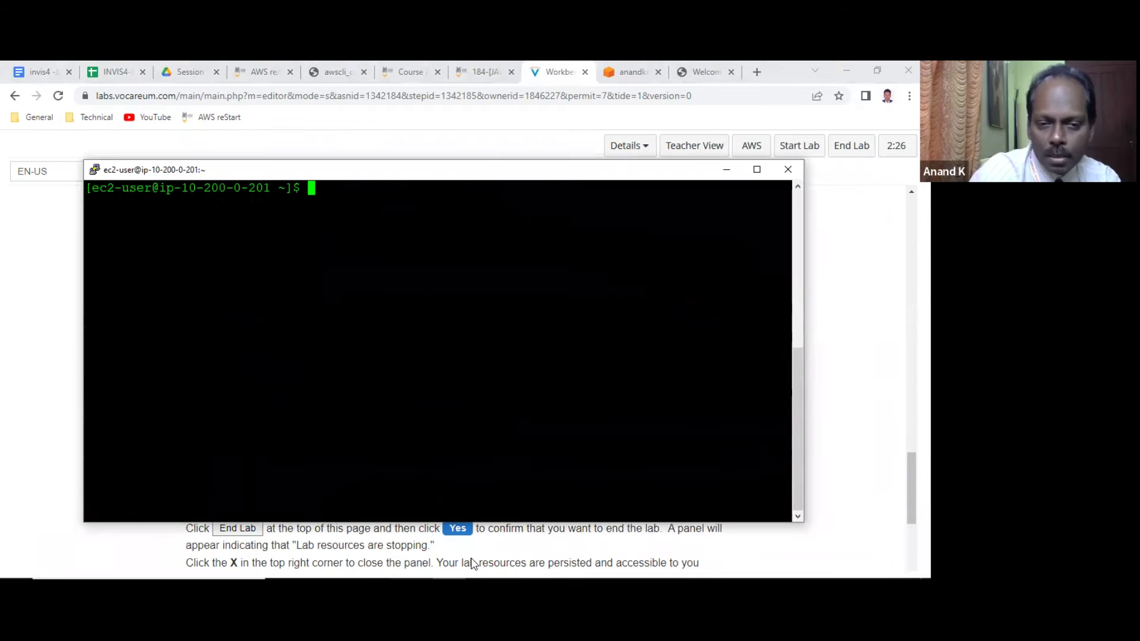
type("aws s")
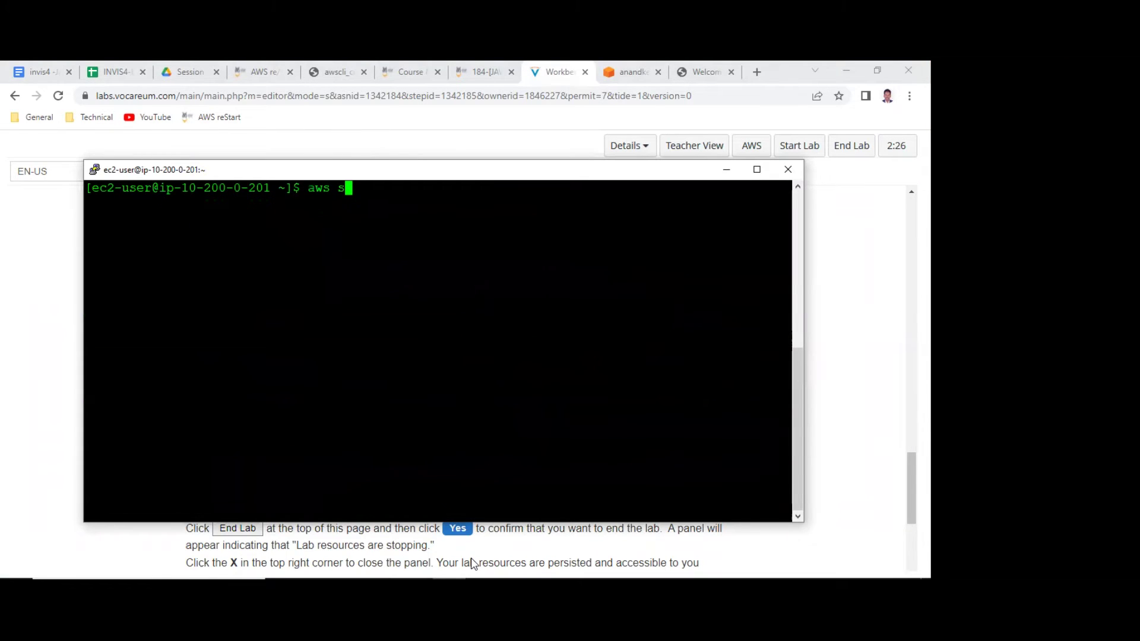
type("3 ls s3")
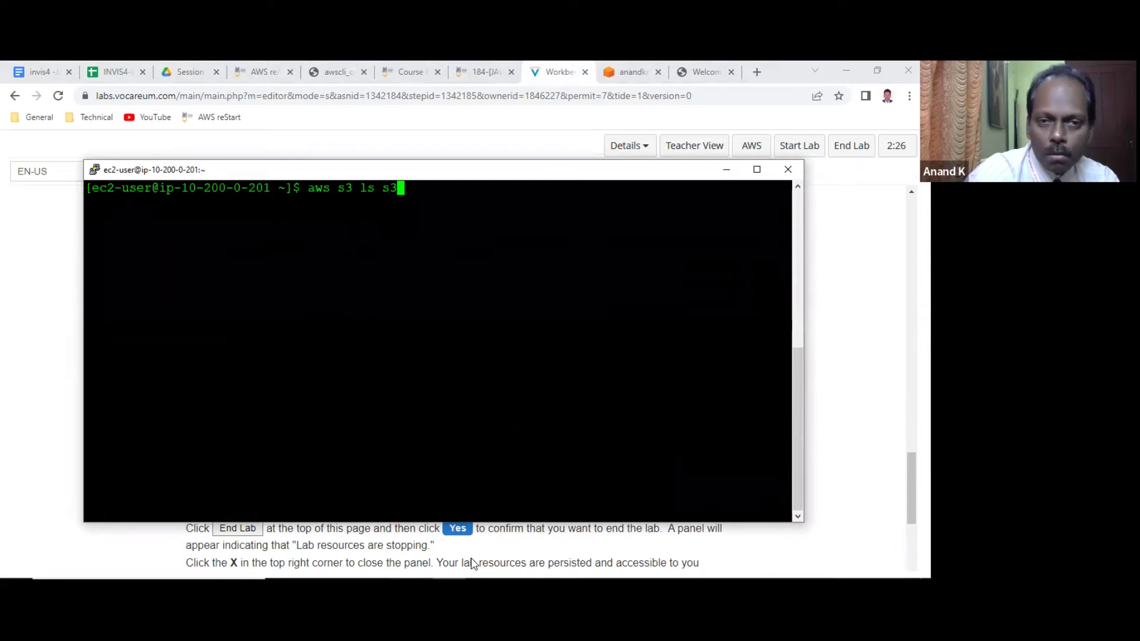
key("BackSpace")
key("BackSpace")
key("Return")
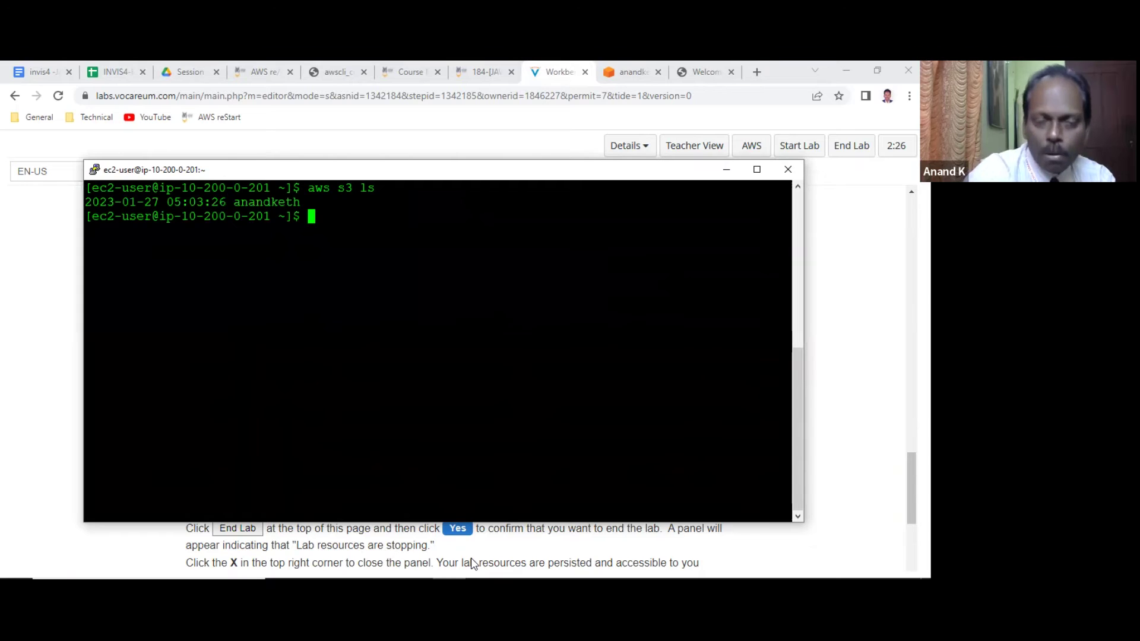
type("aws s")
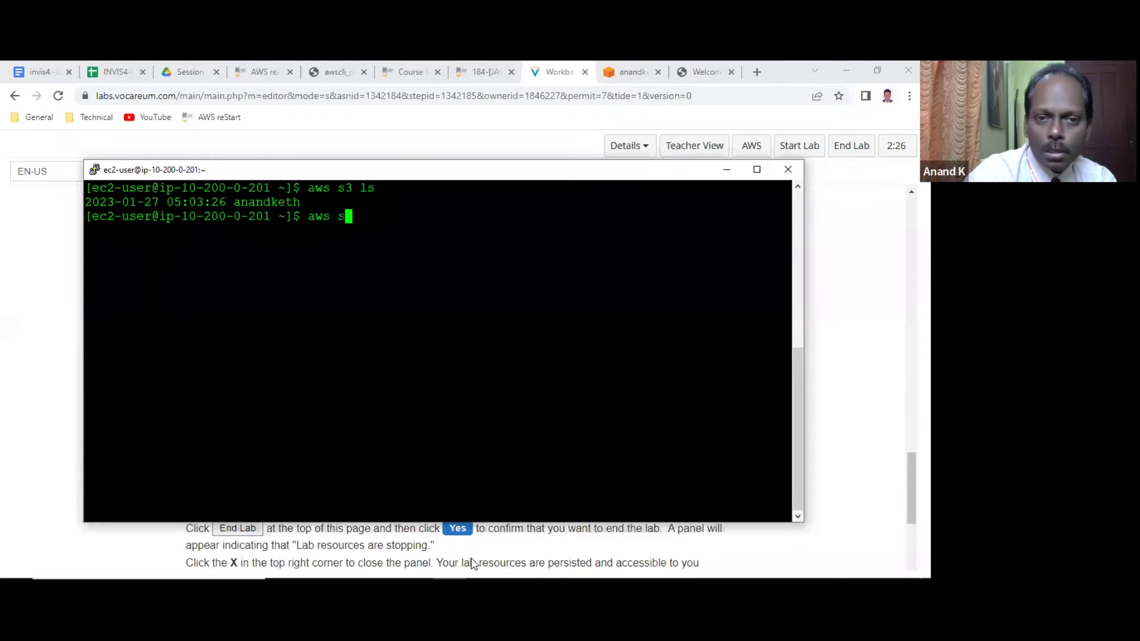
type("3 ls s3\"")
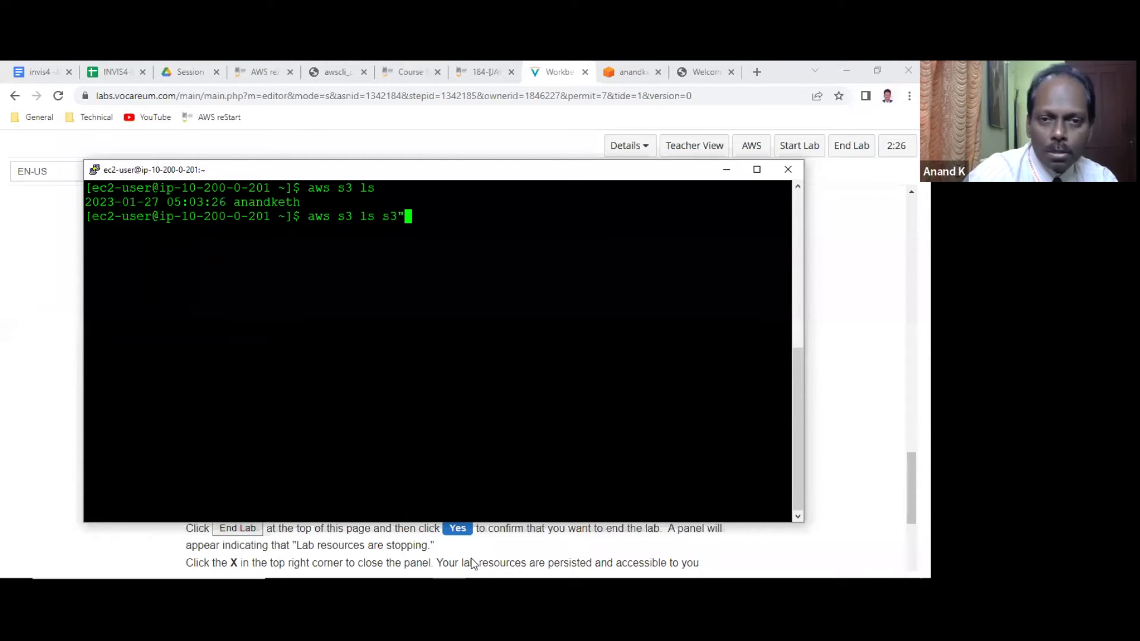
type("//anandketh")
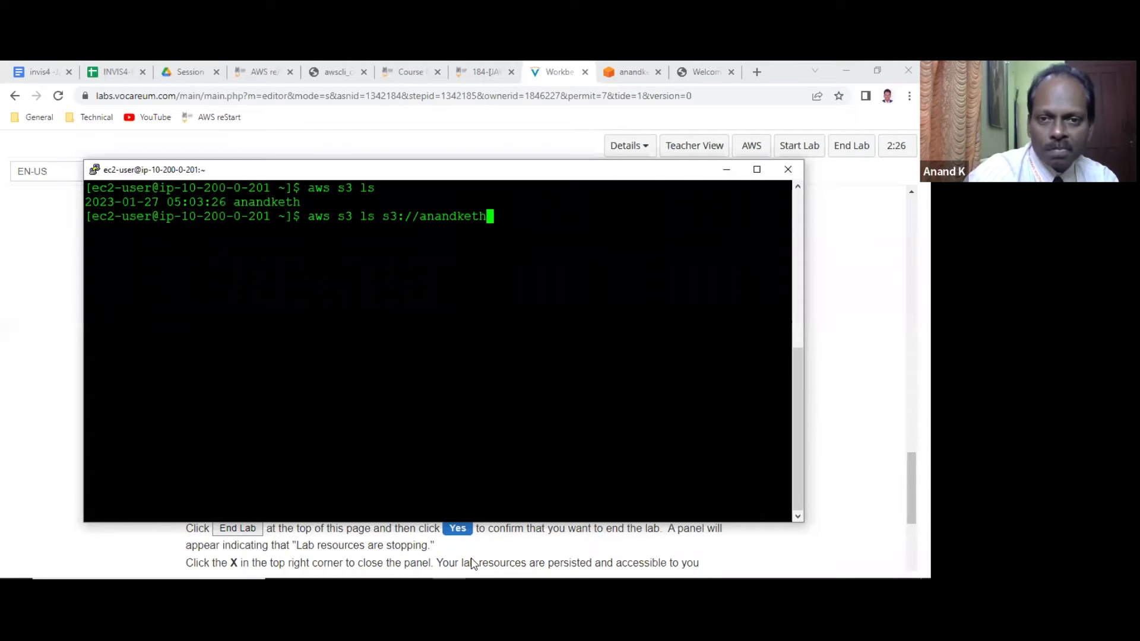
key("Return")
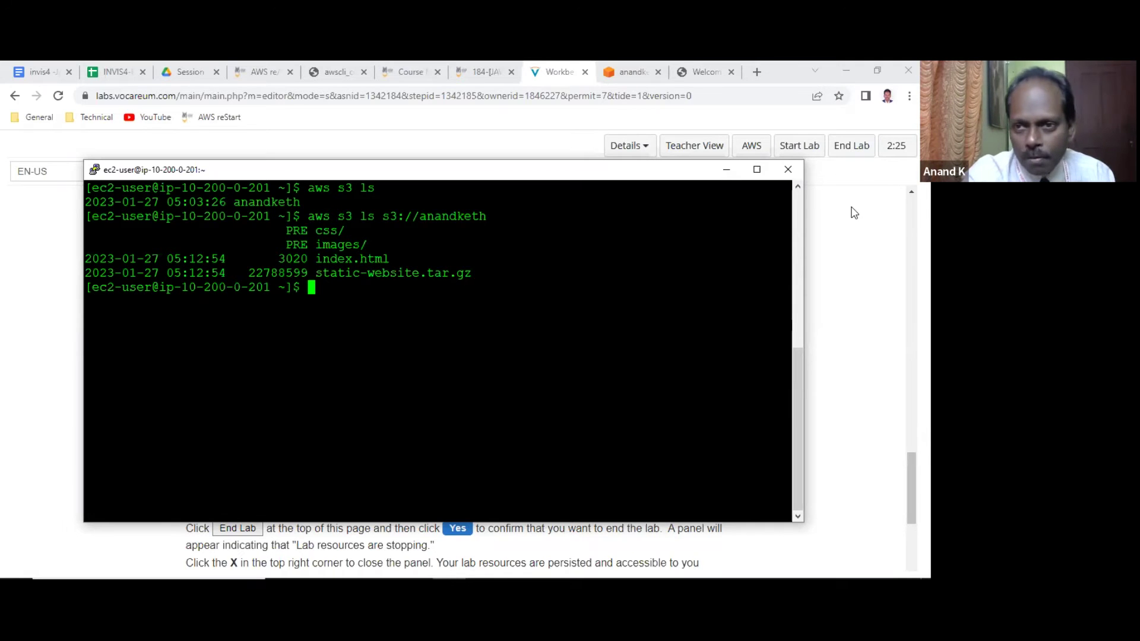
Minimize PuTTY and review the bucket's Permissions tab in the S3 console.
left_click(725, 172)
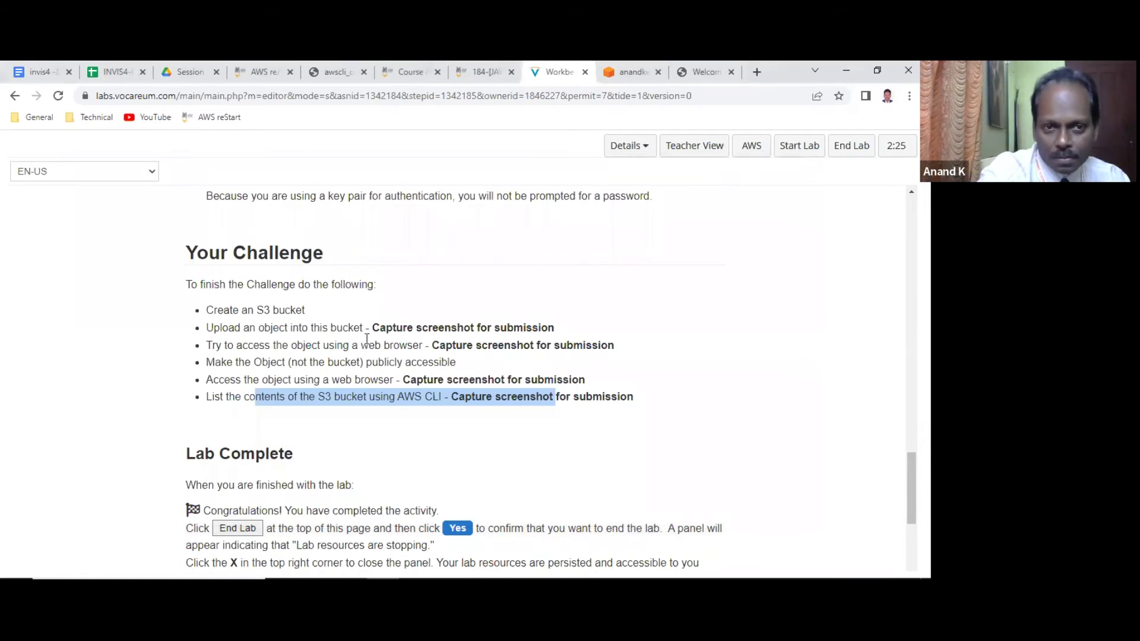
left_click(641, 71)
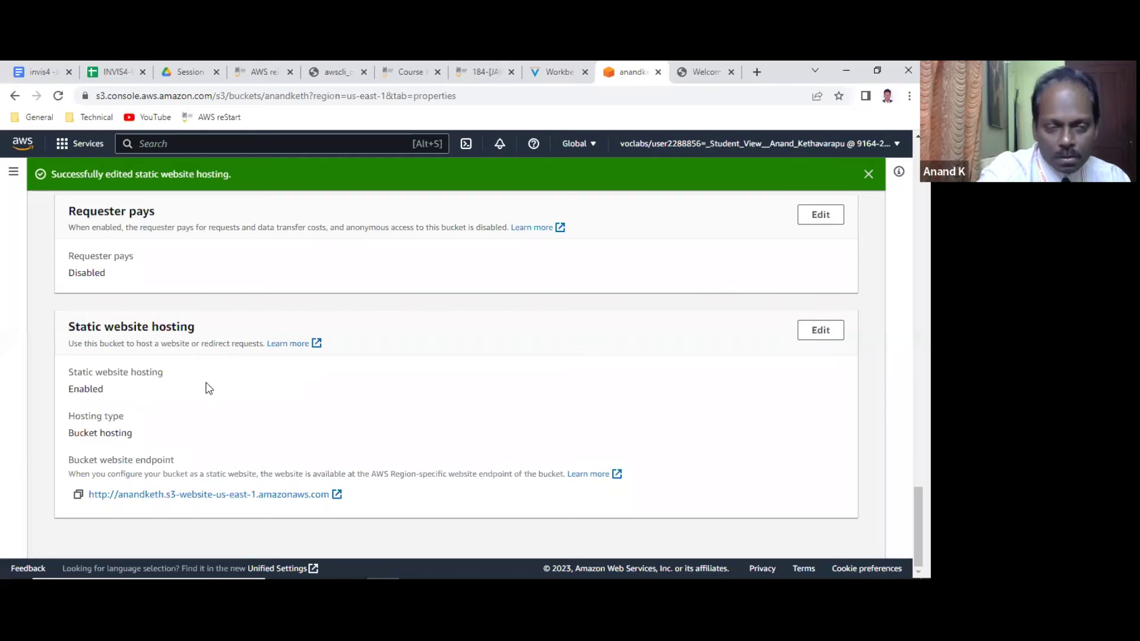
scroll(204, 380, "up", 4)
scroll(204, 373, "up", 20)
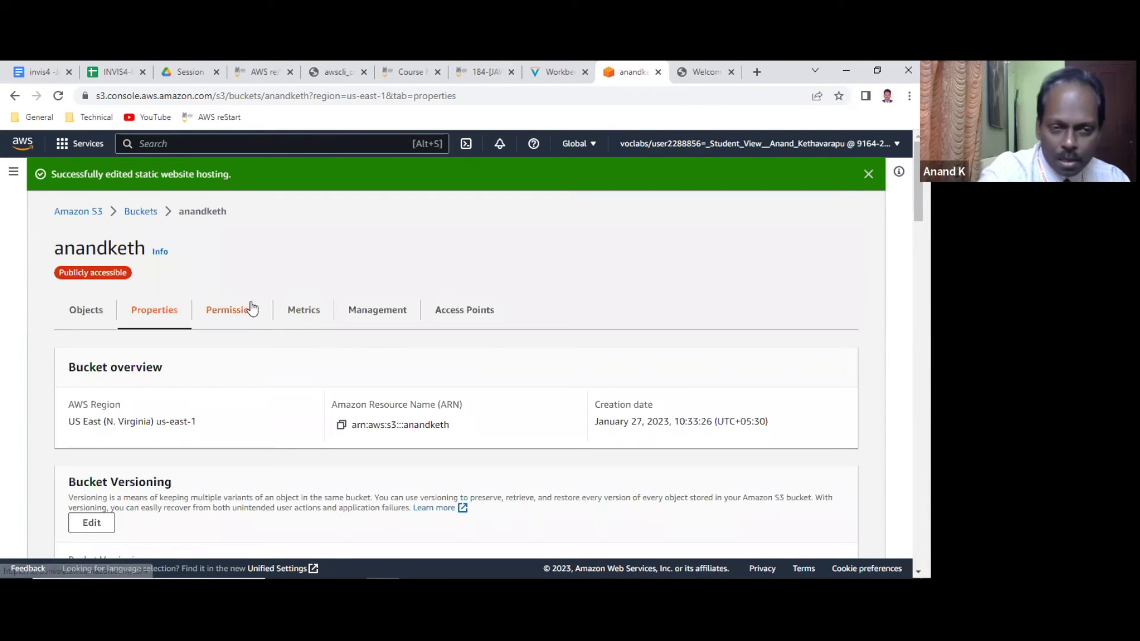
left_click(248, 314)
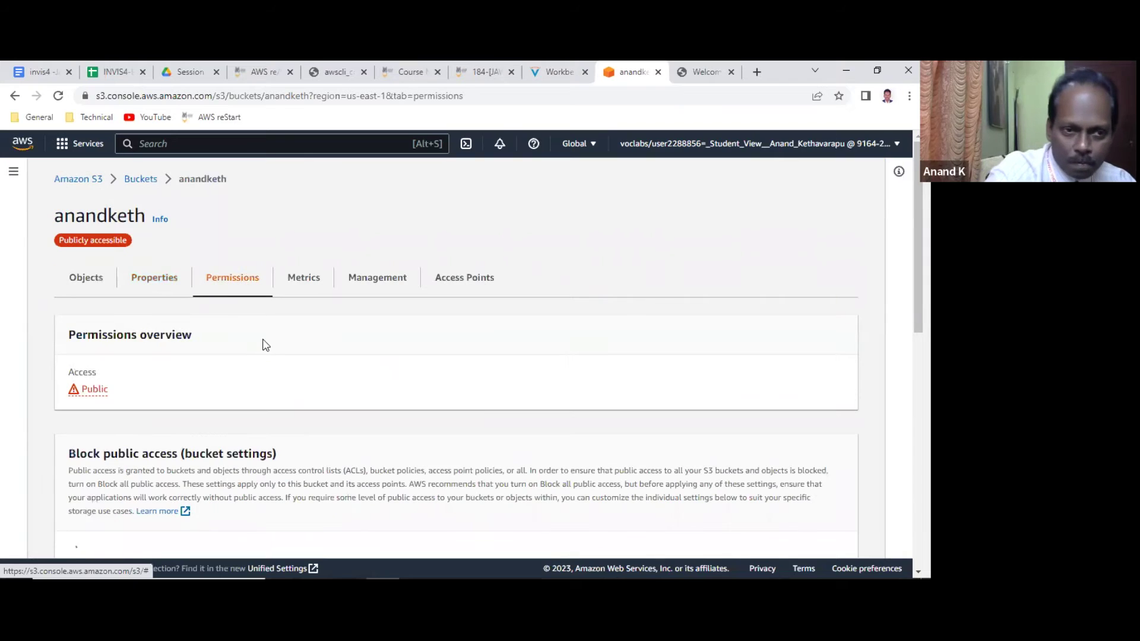
scroll(261, 340, "down", 5)
scroll(264, 340, "down", 5)
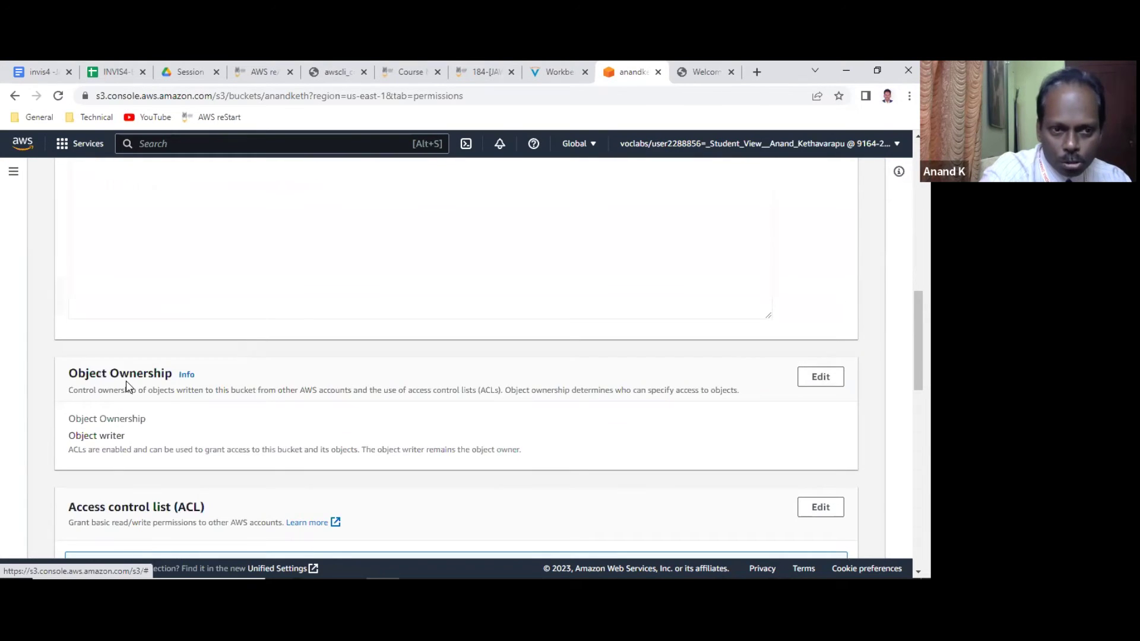
scroll(219, 386, "down", 2)
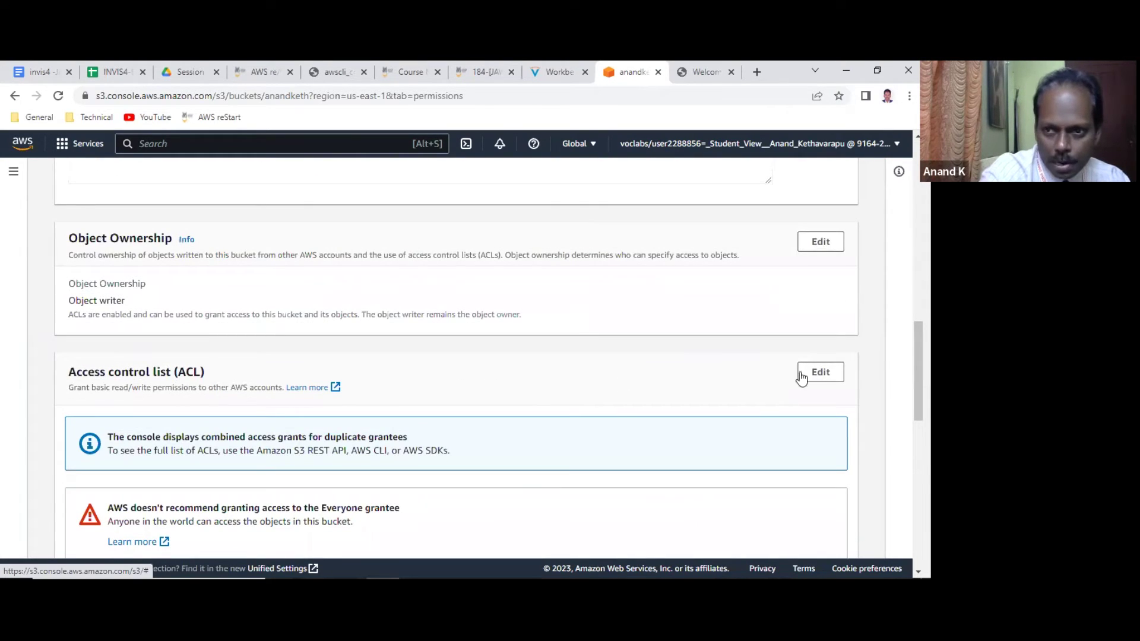
scroll(248, 291, "up", 12)
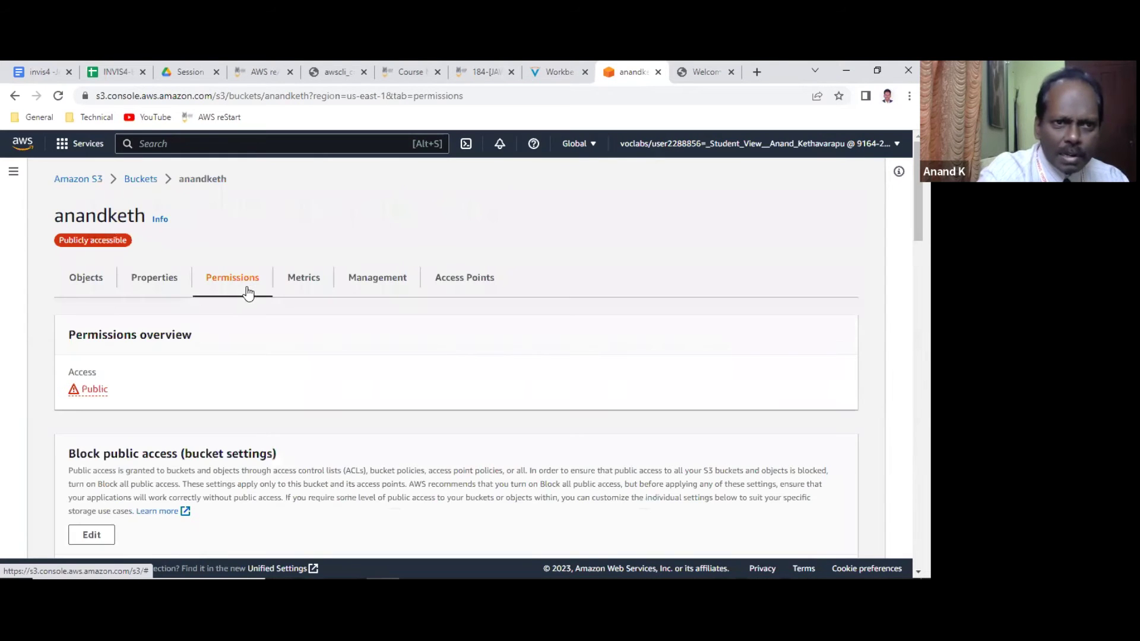
Open anandketh from Buckets, select all four objects and check the Actions menu without choosing anything.
left_click(140, 180)
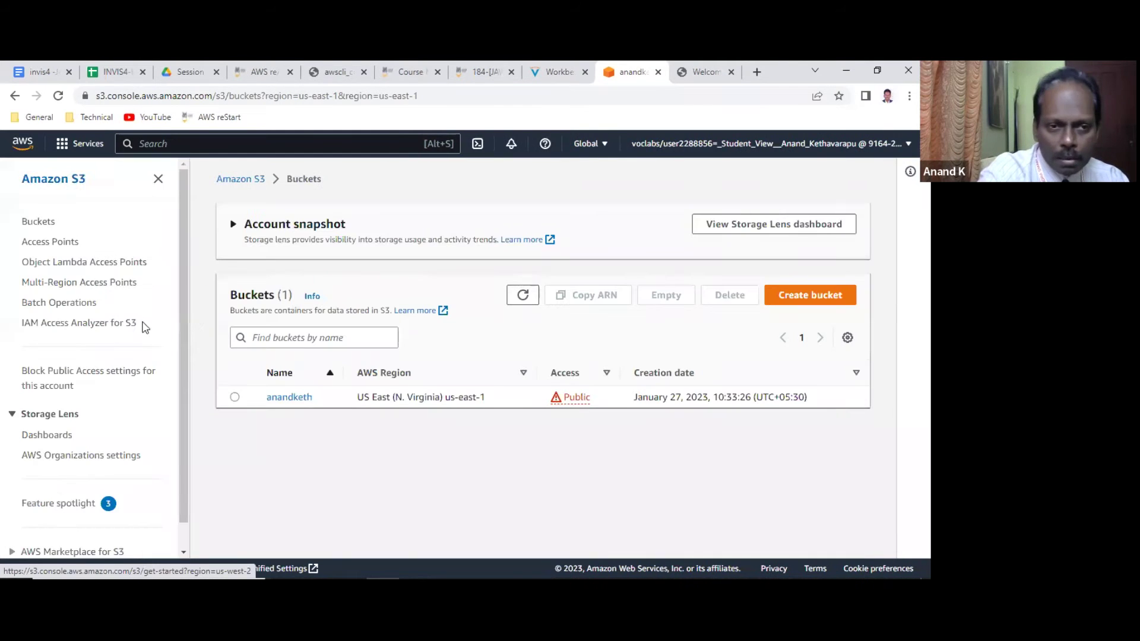
left_click(287, 398)
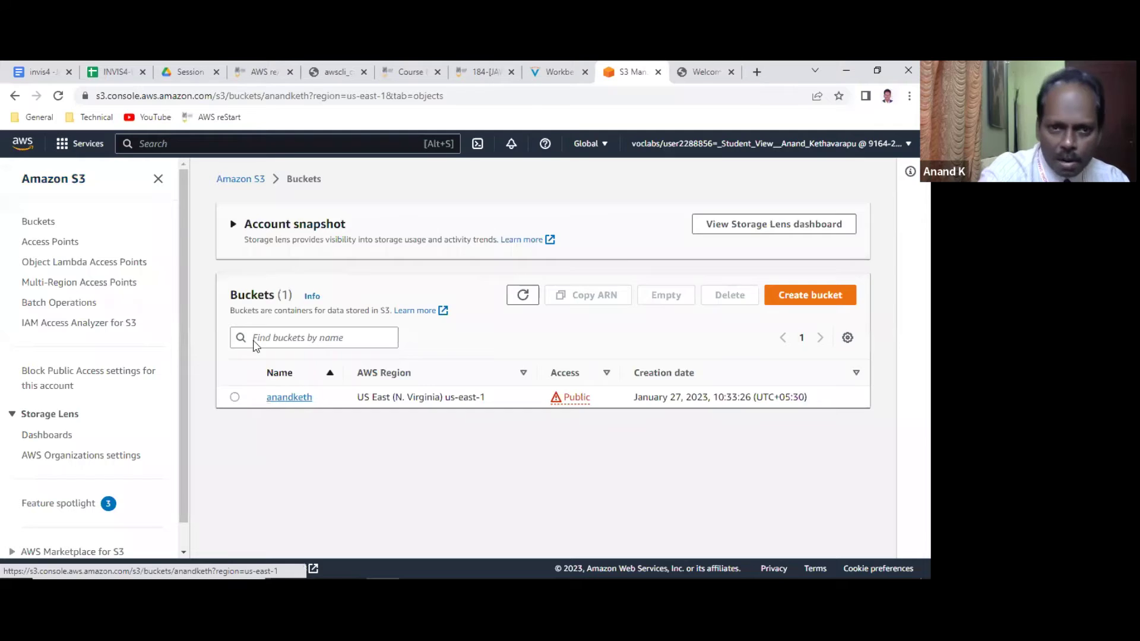
scroll(298, 409, "down", 1)
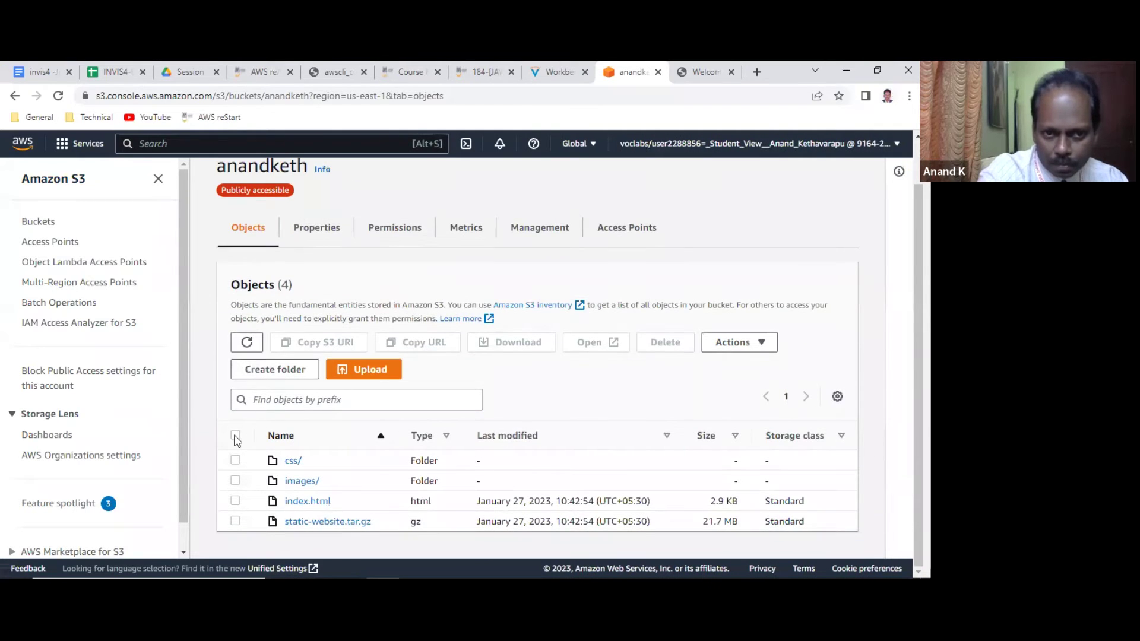
left_click(235, 435)
left_click(737, 341)
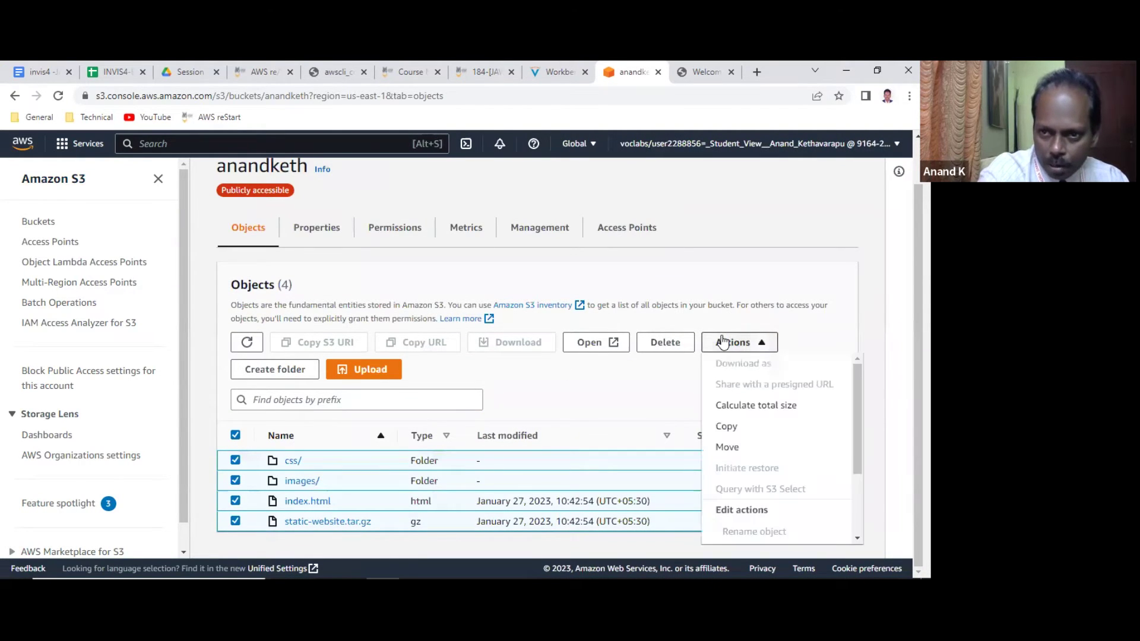
scroll(751, 445, "down", 2)
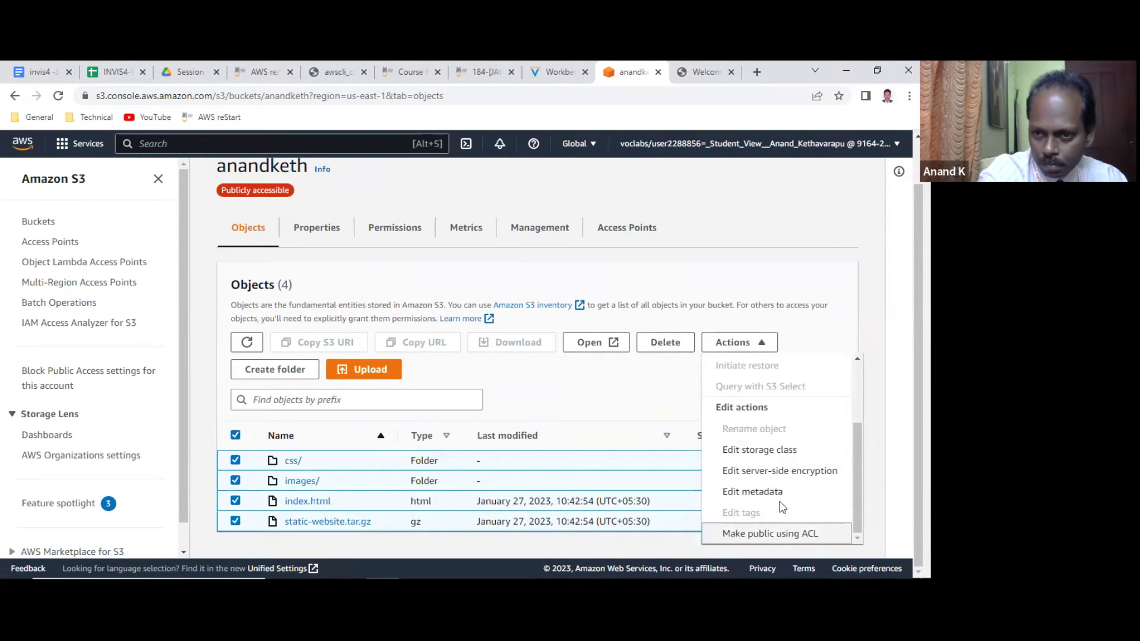
left_click(802, 300)
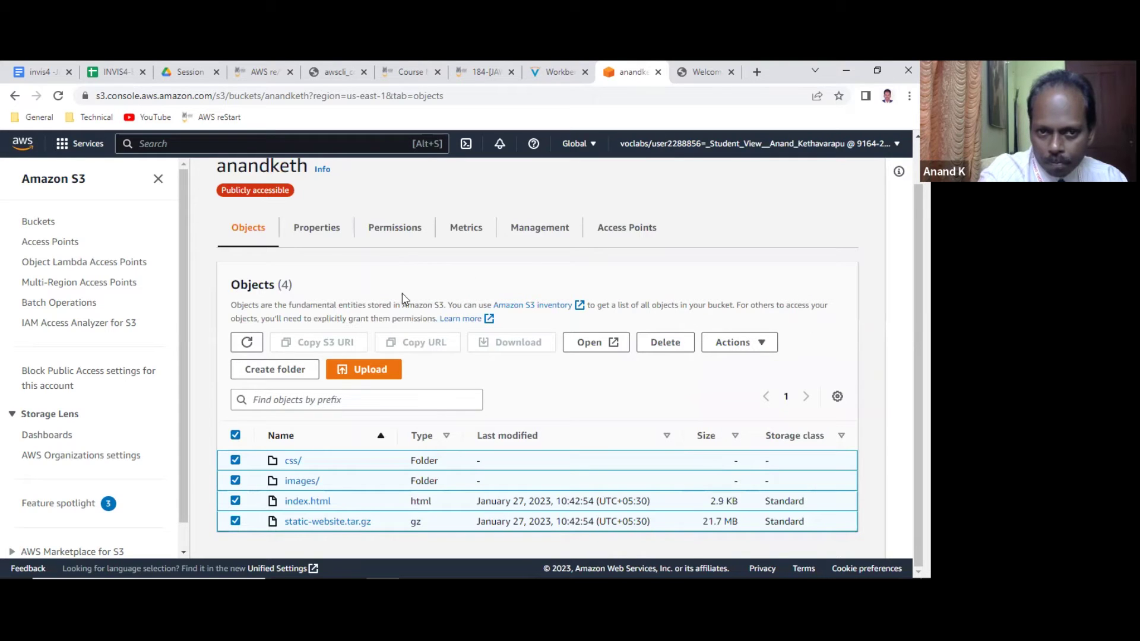
Open the Object Ownership editor on anandketh's Permissions tab, then cancel without saving.
left_click(394, 227)
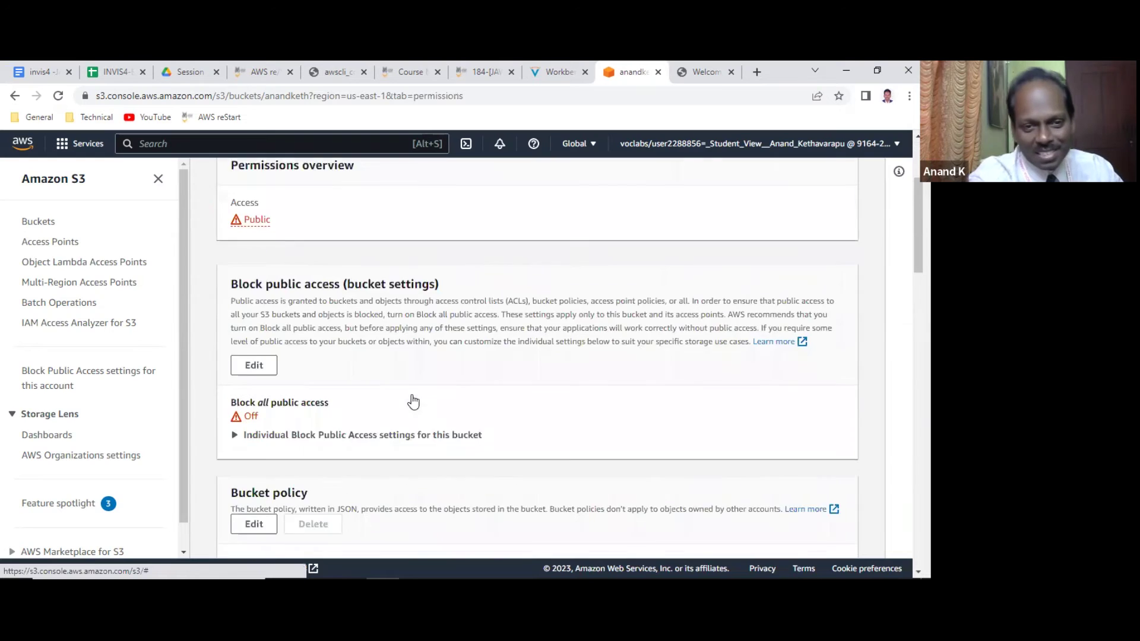
scroll(414, 402, "down", 10)
scroll(412, 394, "down", 5)
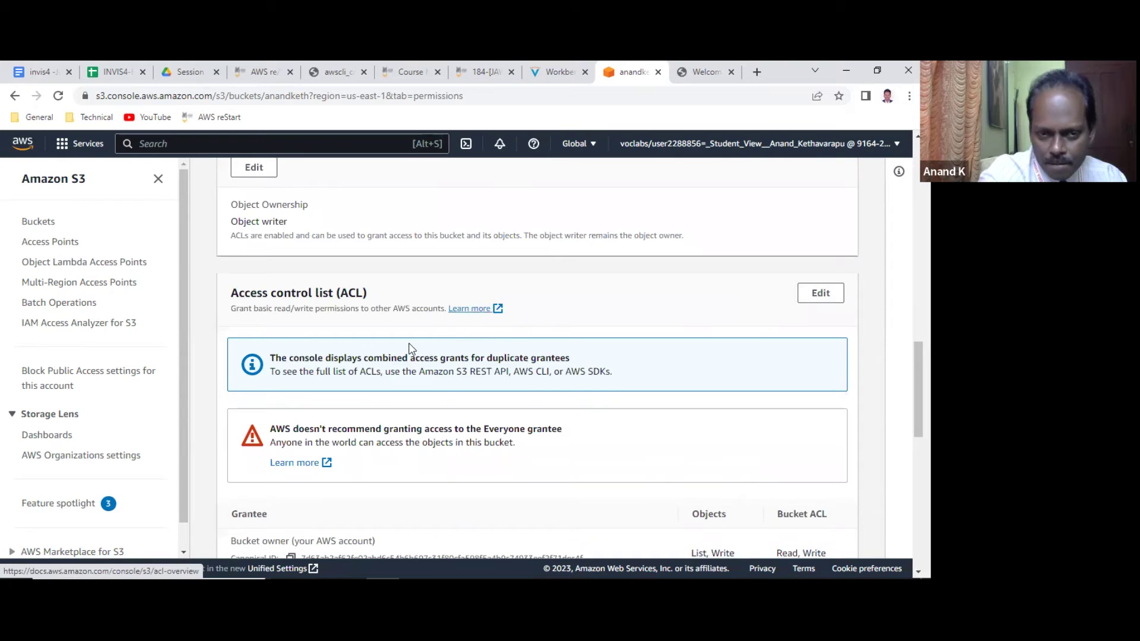
scroll(409, 349, "down", 1)
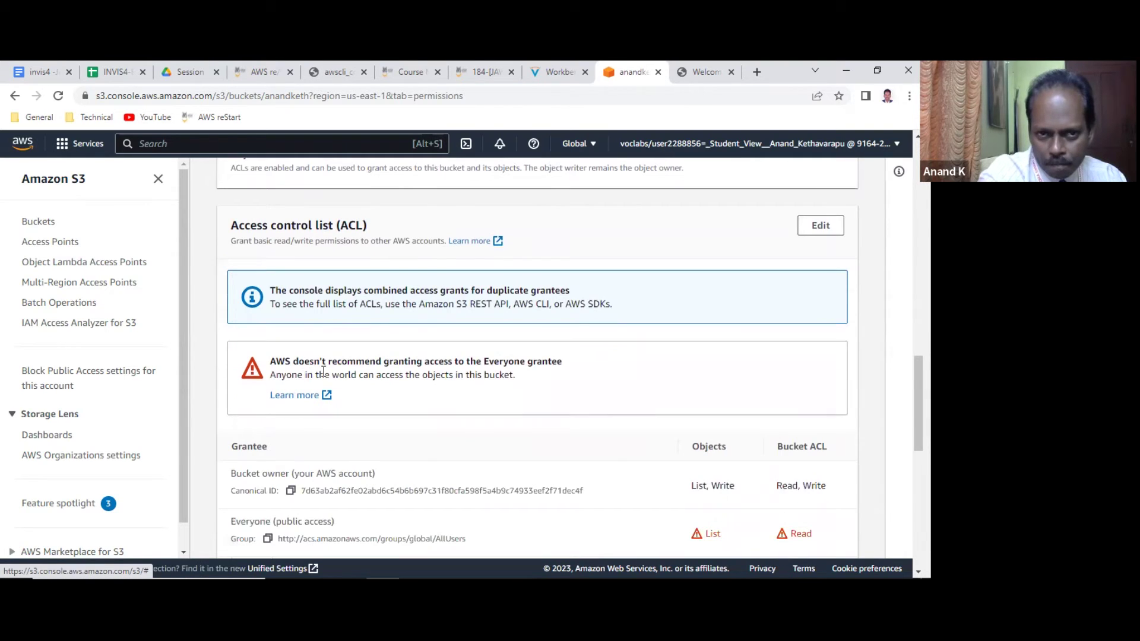
scroll(457, 341, "down", 6)
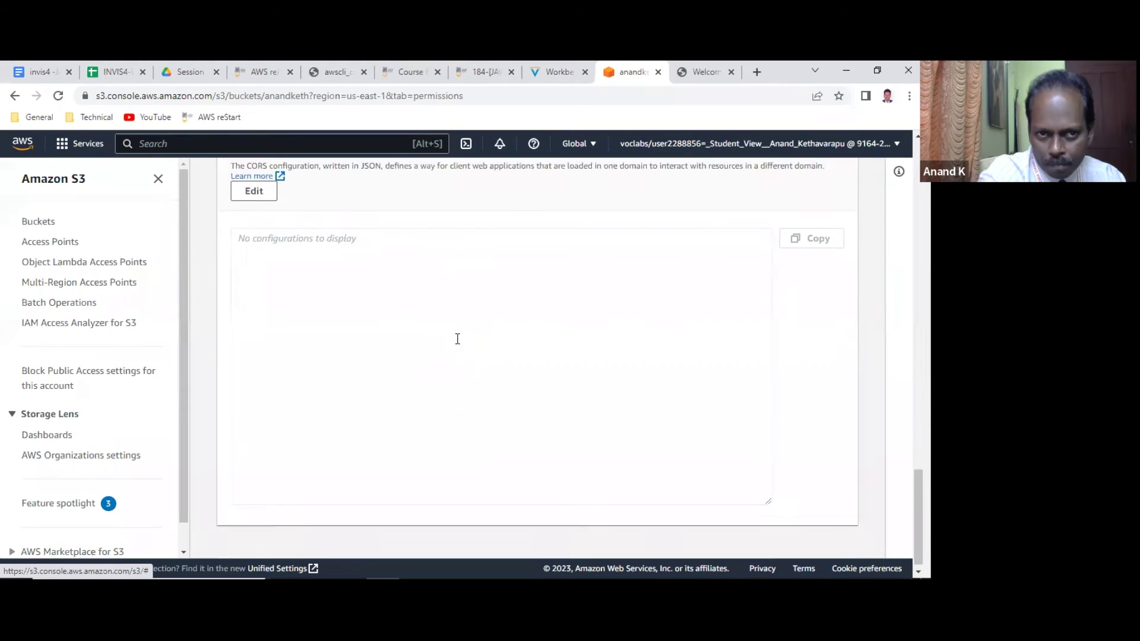
scroll(457, 341, "up", 9)
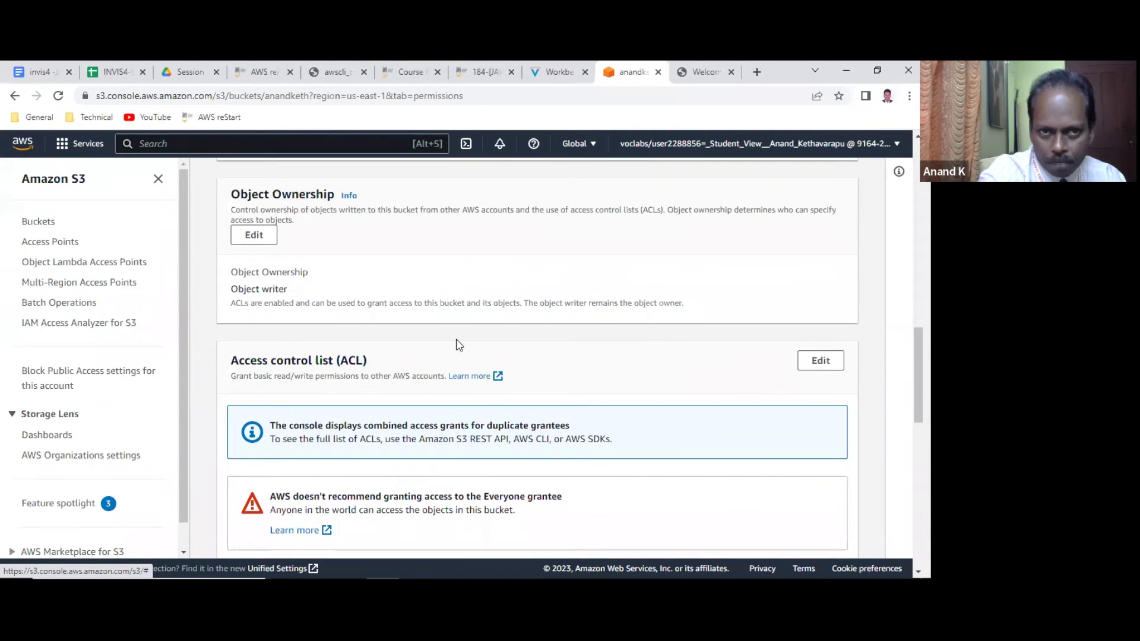
left_click(252, 235)
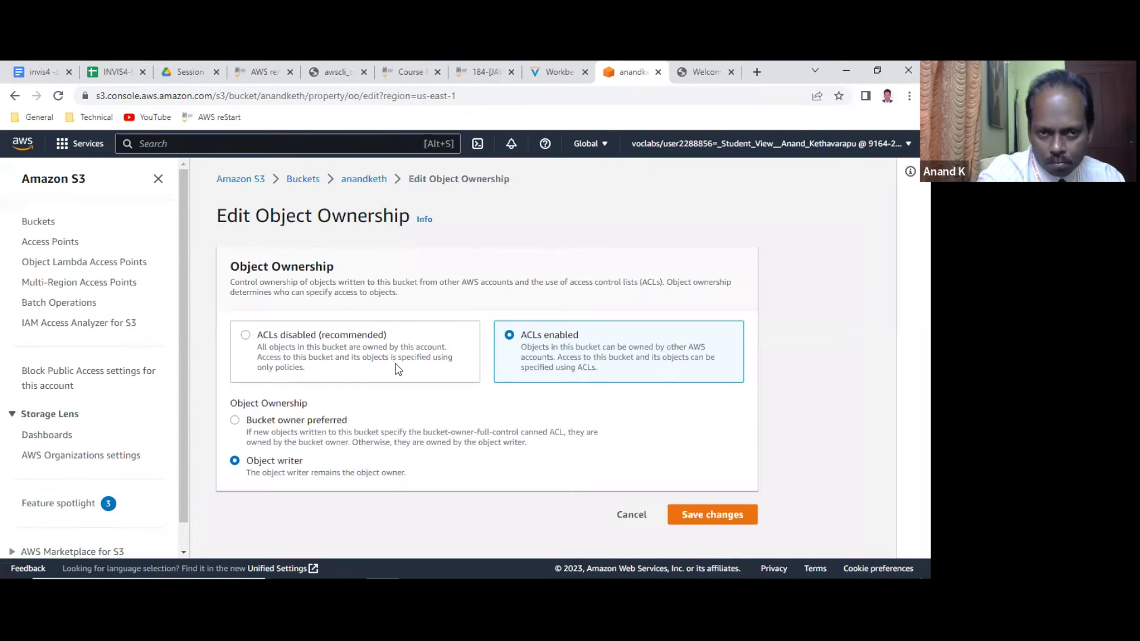
left_click(633, 518)
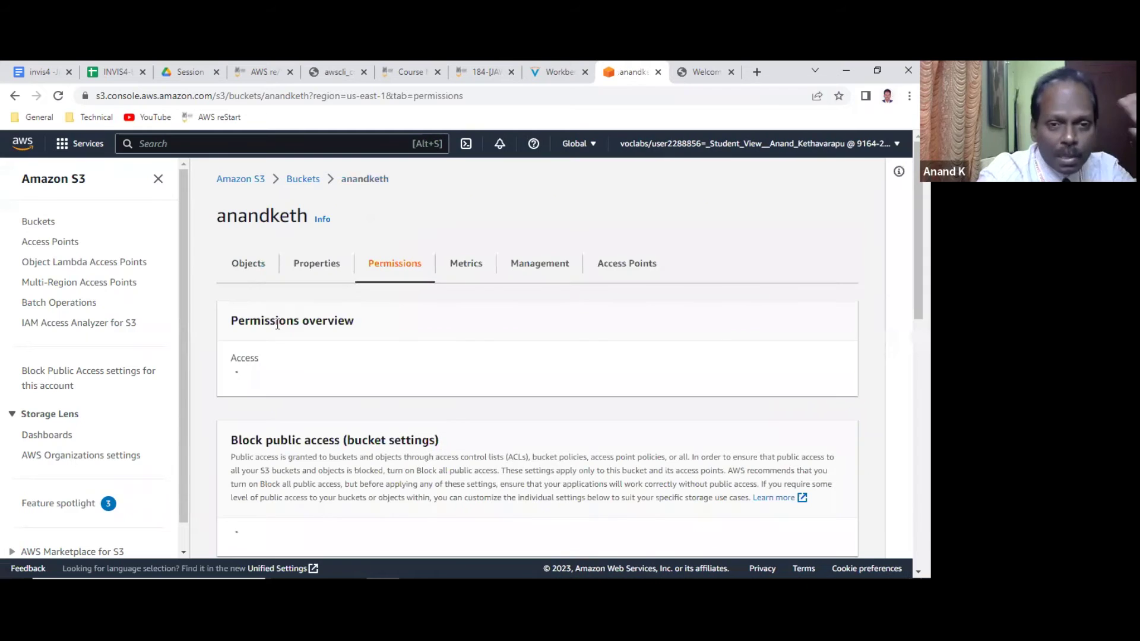
Reopen anandketh's Object Ownership, choose ACLs disabled (recommended) and save, then reload the café site.
left_click(306, 178)
left_click(288, 396)
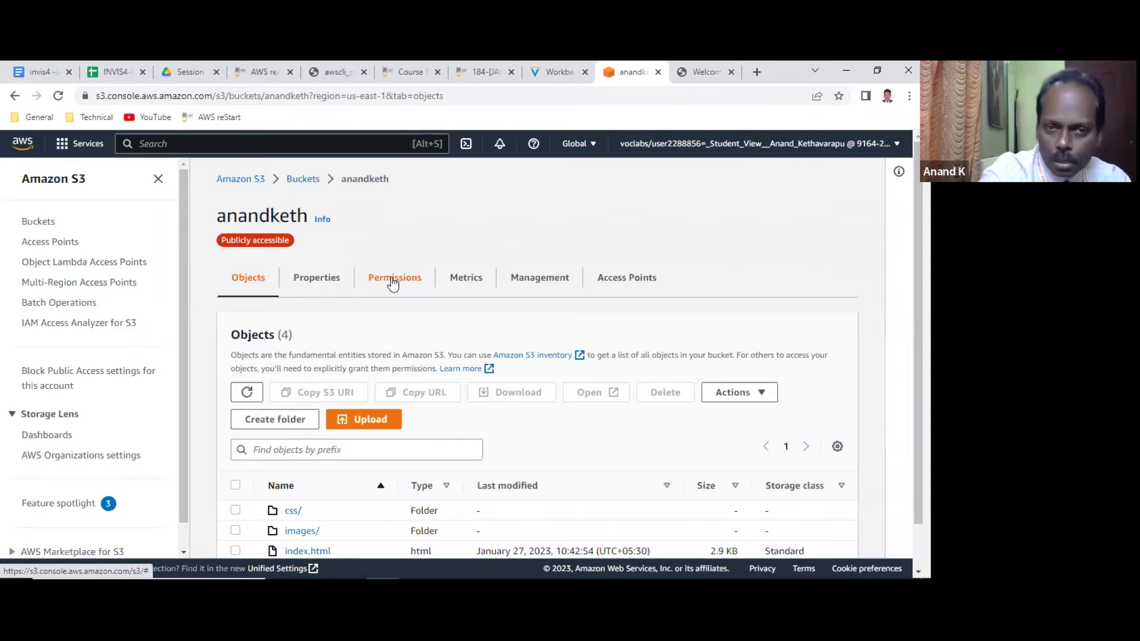
left_click(392, 283)
scroll(389, 365, "down", 5)
scroll(388, 364, "down", 8)
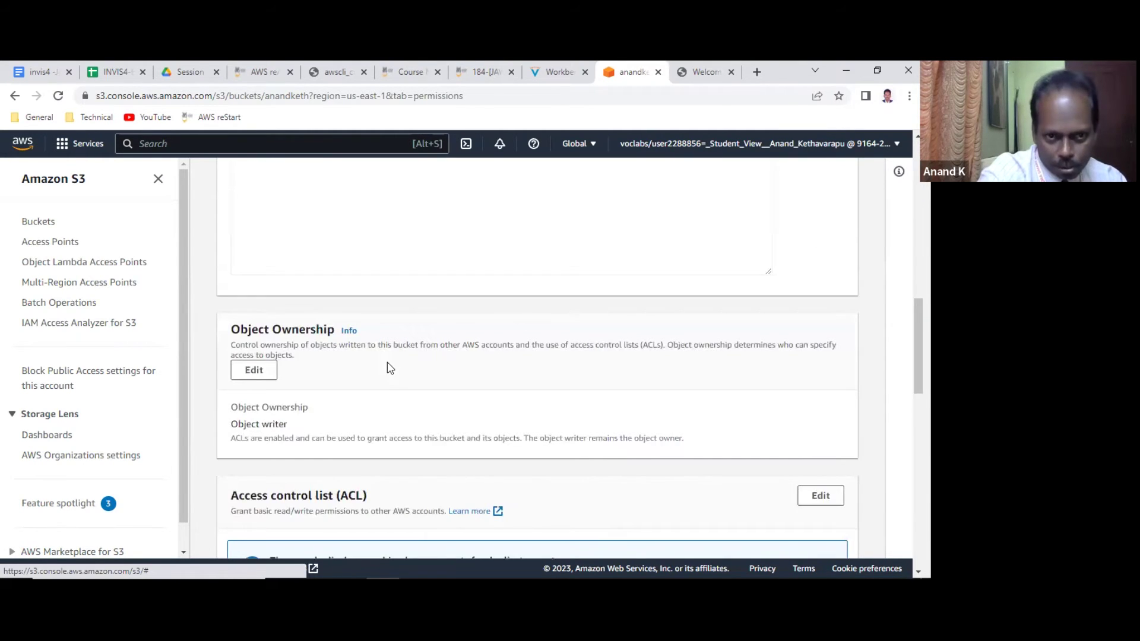
scroll(388, 368, "down", 2)
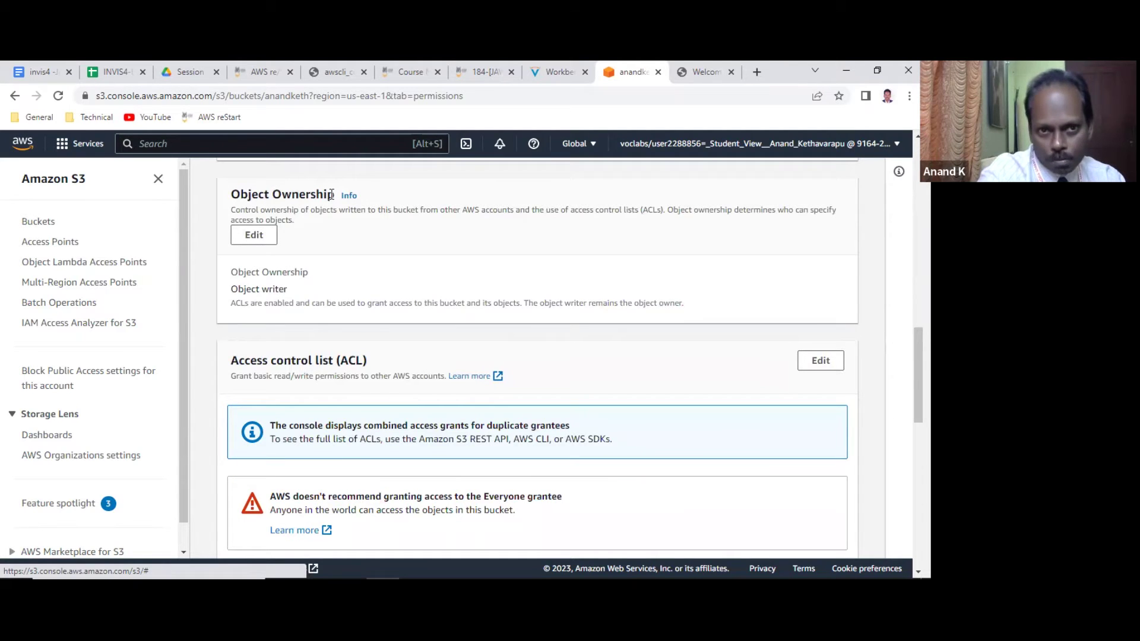
left_click(246, 236)
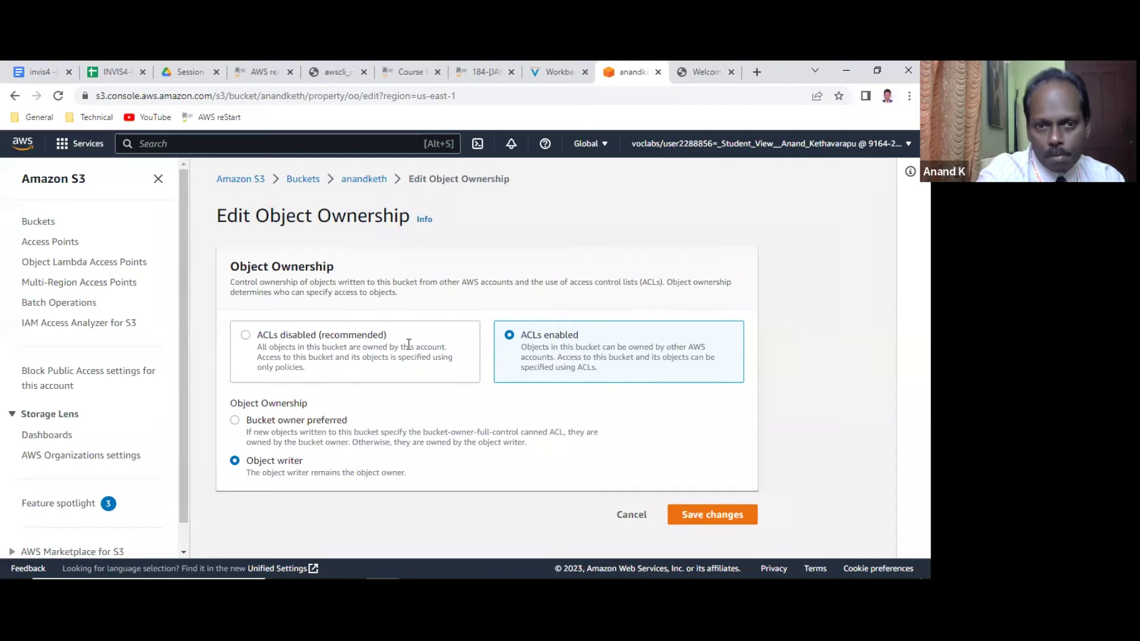
left_click(259, 343)
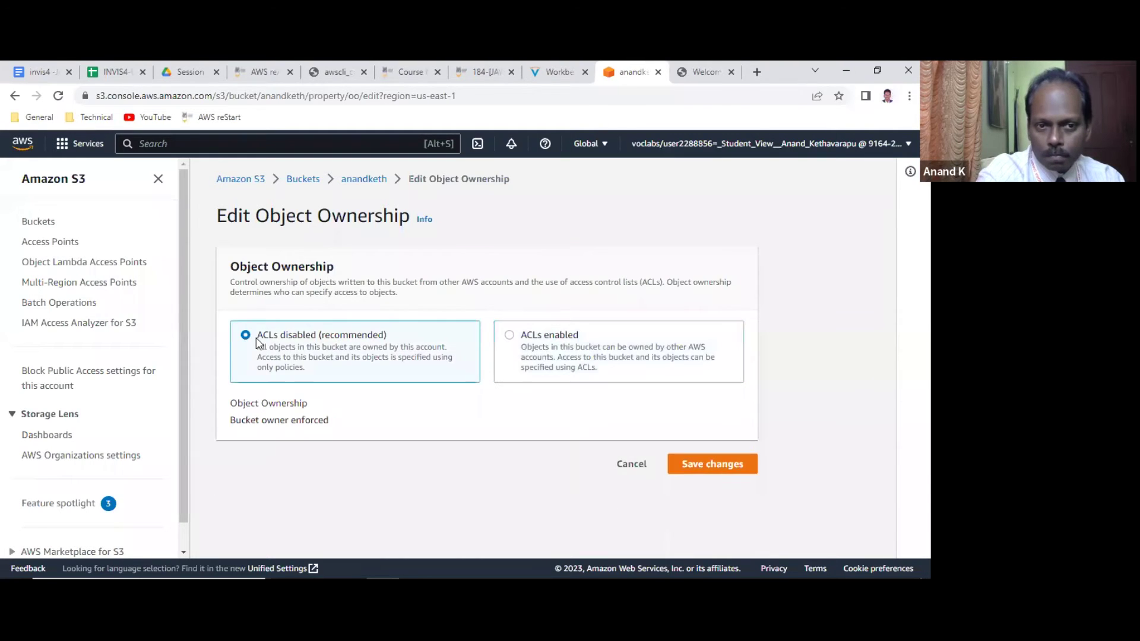
left_click(715, 470)
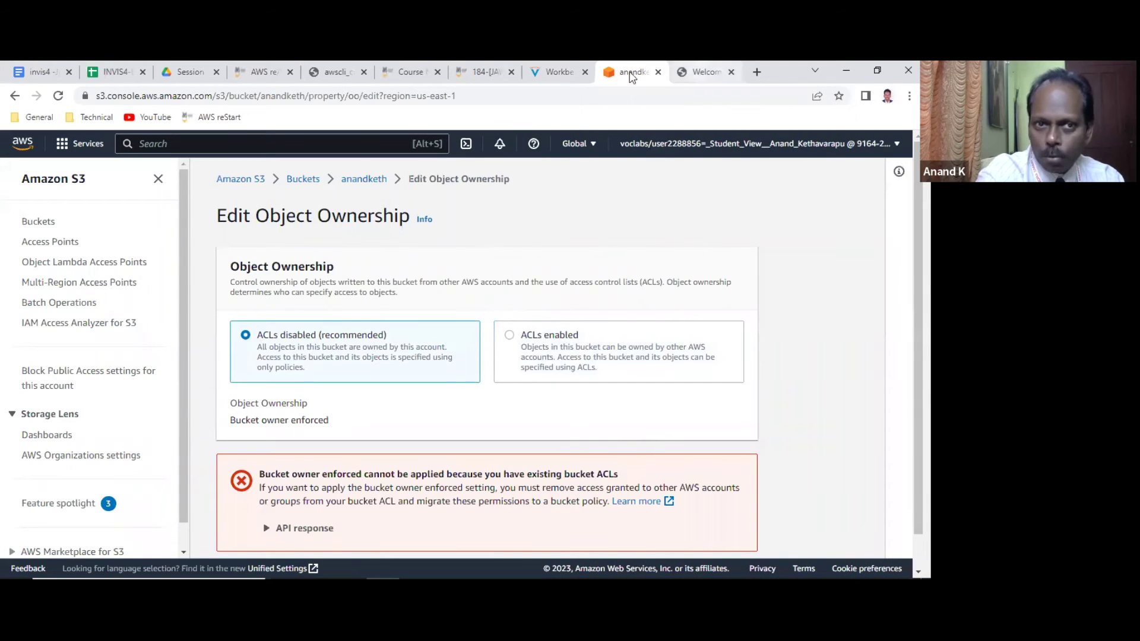
left_click(700, 71)
left_click(55, 104)
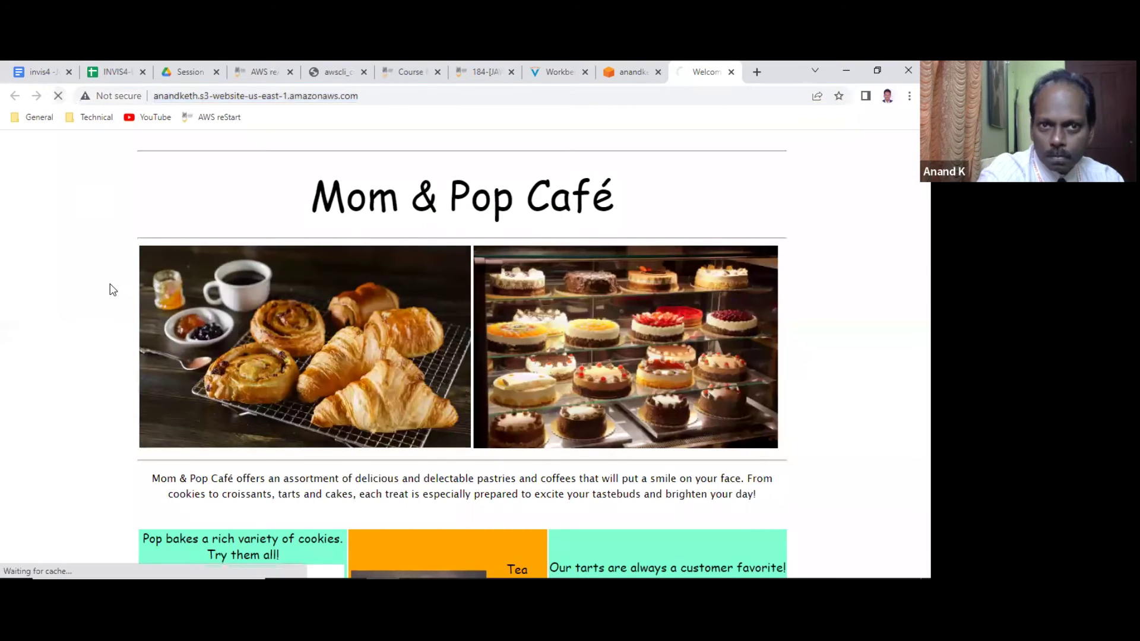
Reload the Mom & Pop Café home page four times, then go back to the S3 Object Ownership page.
left_click(57, 98)
left_click(57, 96)
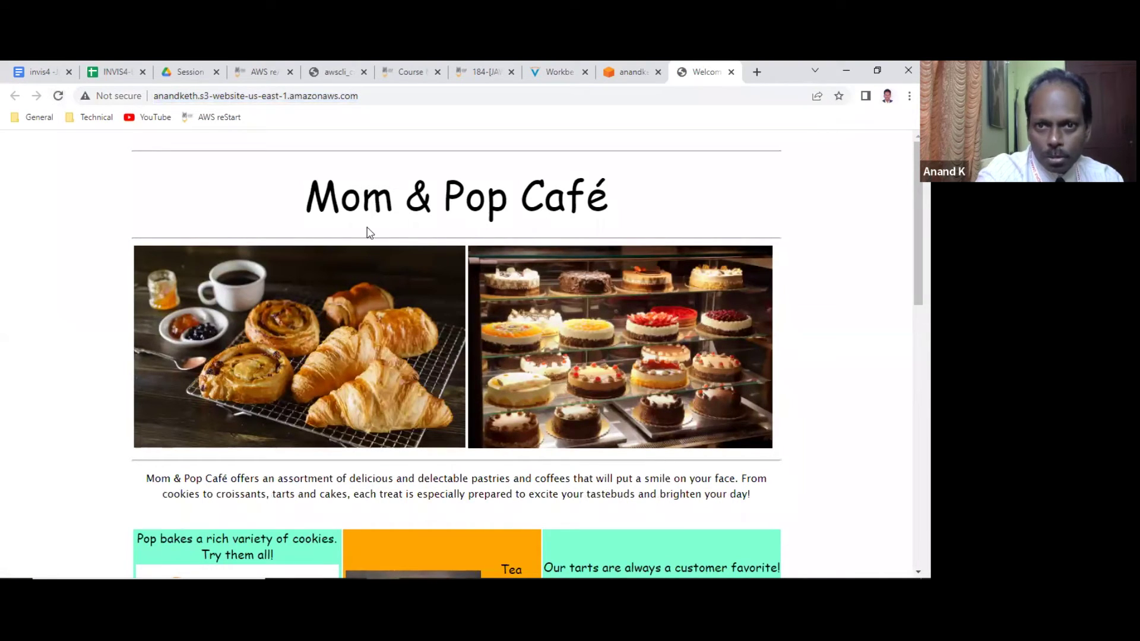
scroll(375, 346, "down", 5)
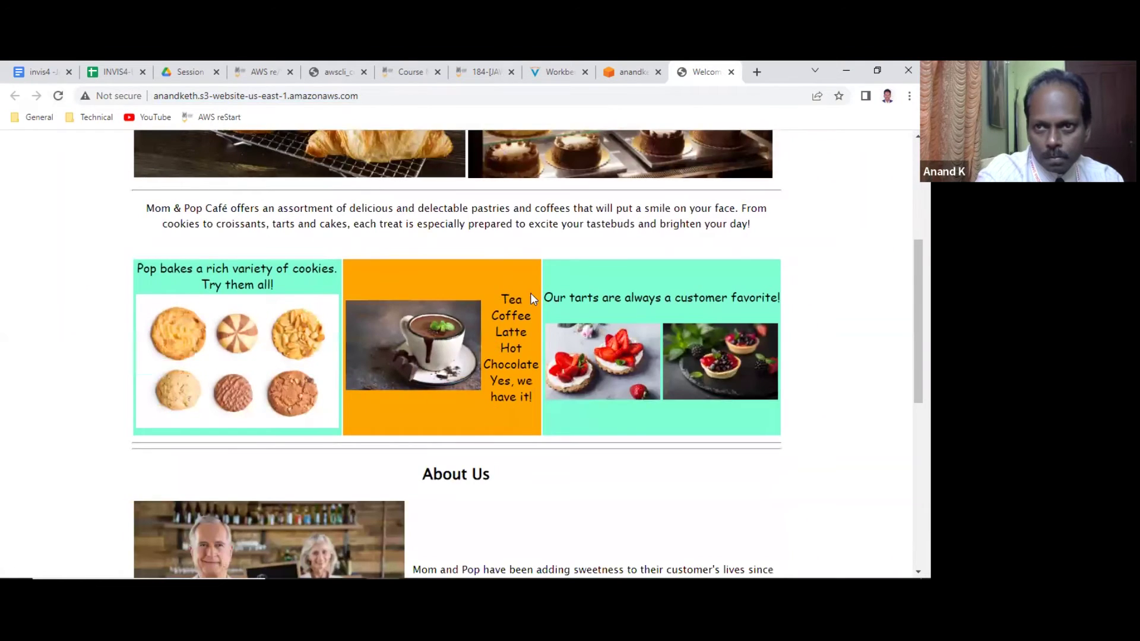
left_click(58, 98)
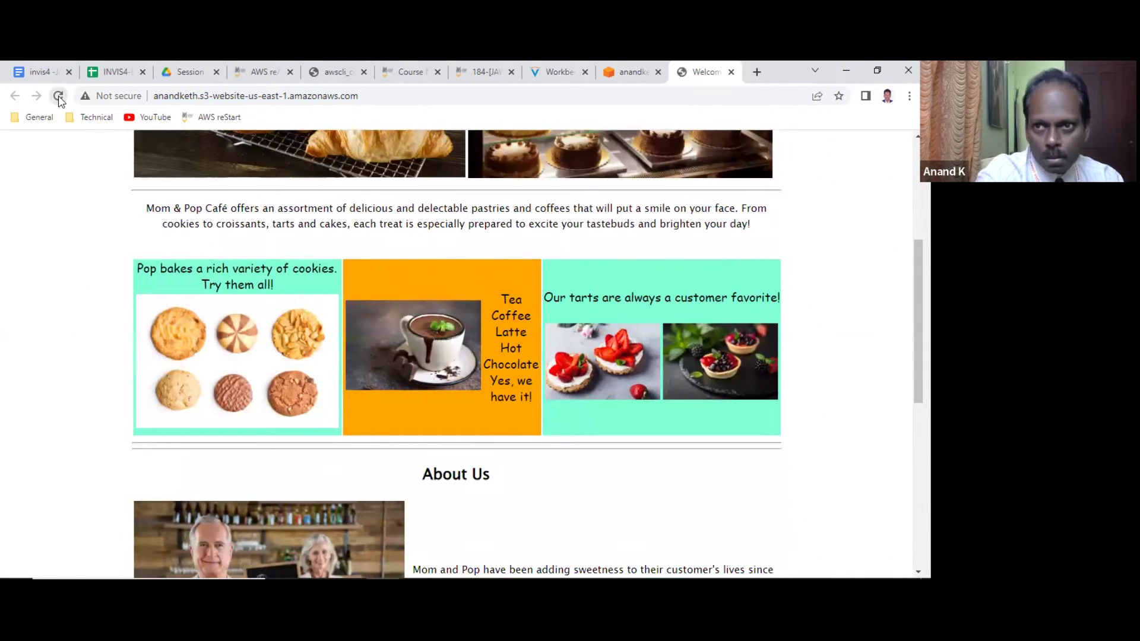
left_click(58, 97)
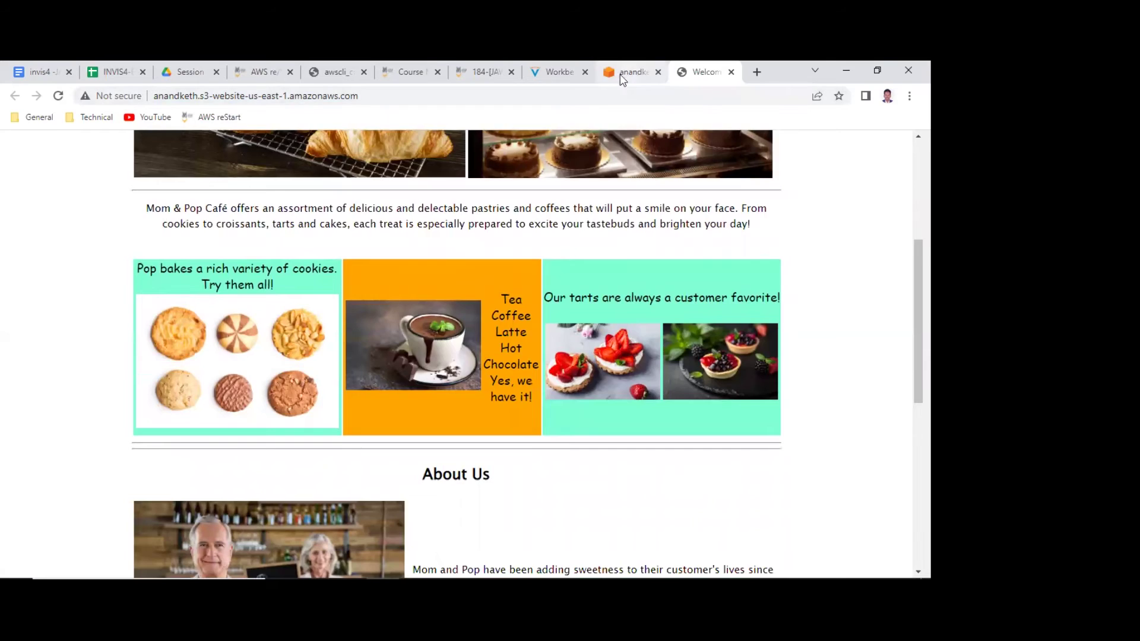
left_click(622, 77)
scroll(418, 340, "down", 1)
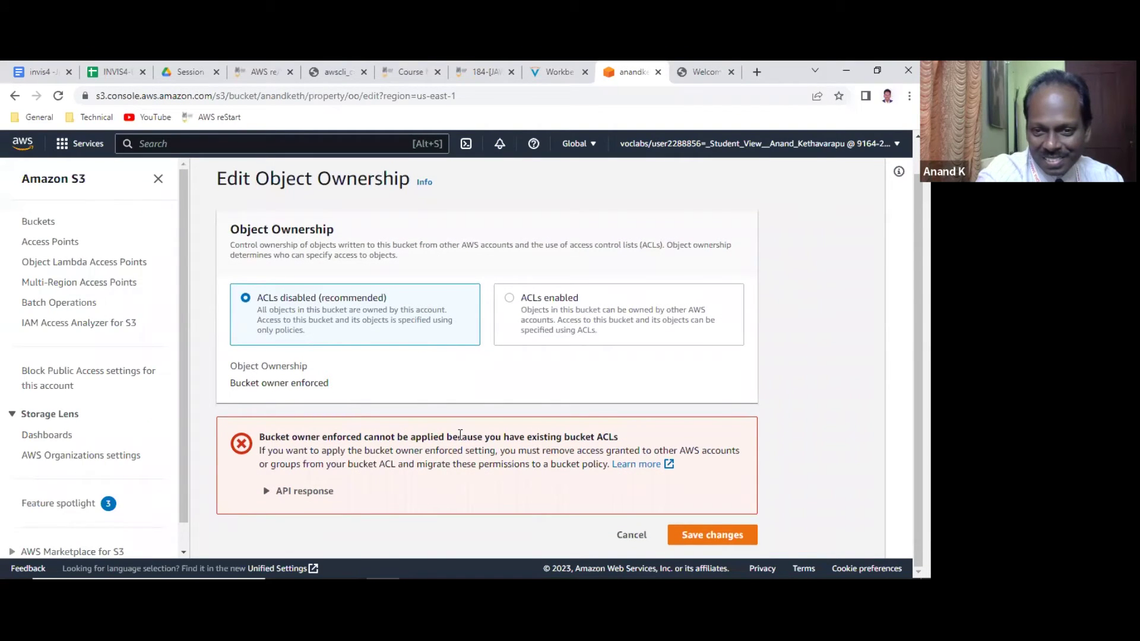
left_click_drag(327, 437, 668, 441)
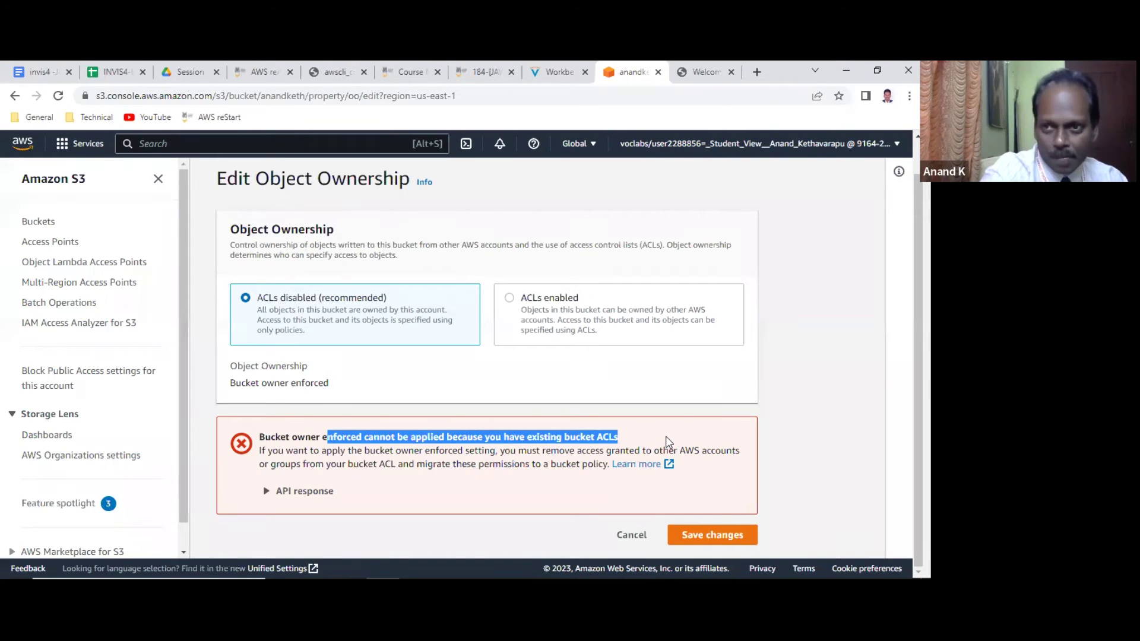
scroll(629, 418, "up", 1)
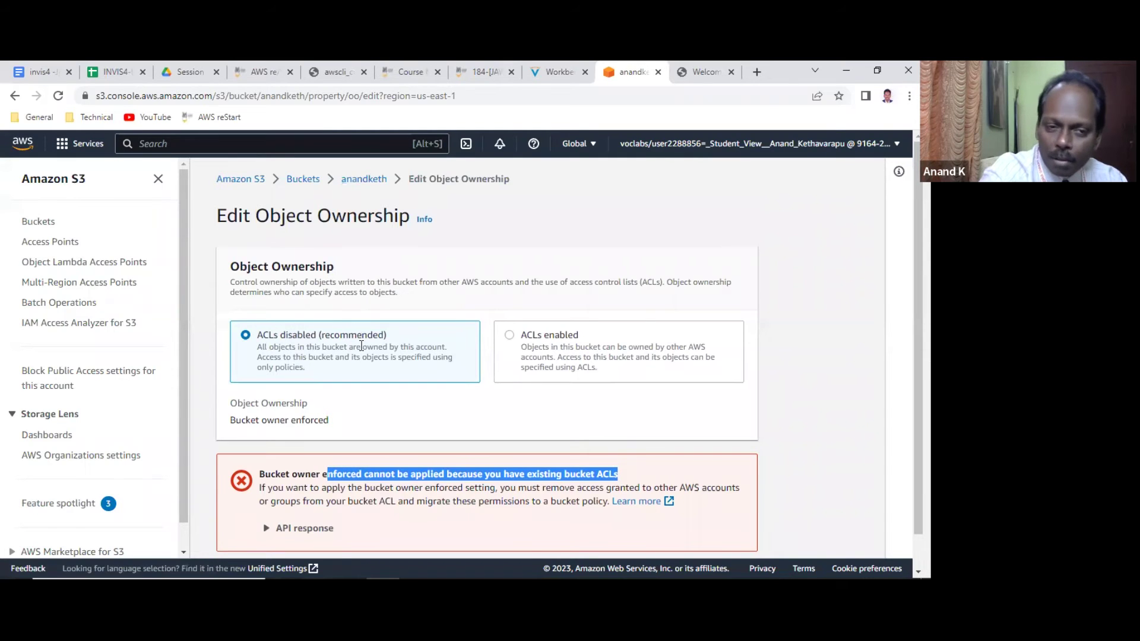
Select all four anandketh objects and start Delete, then back out to the bucket without deleting.
left_click(364, 180)
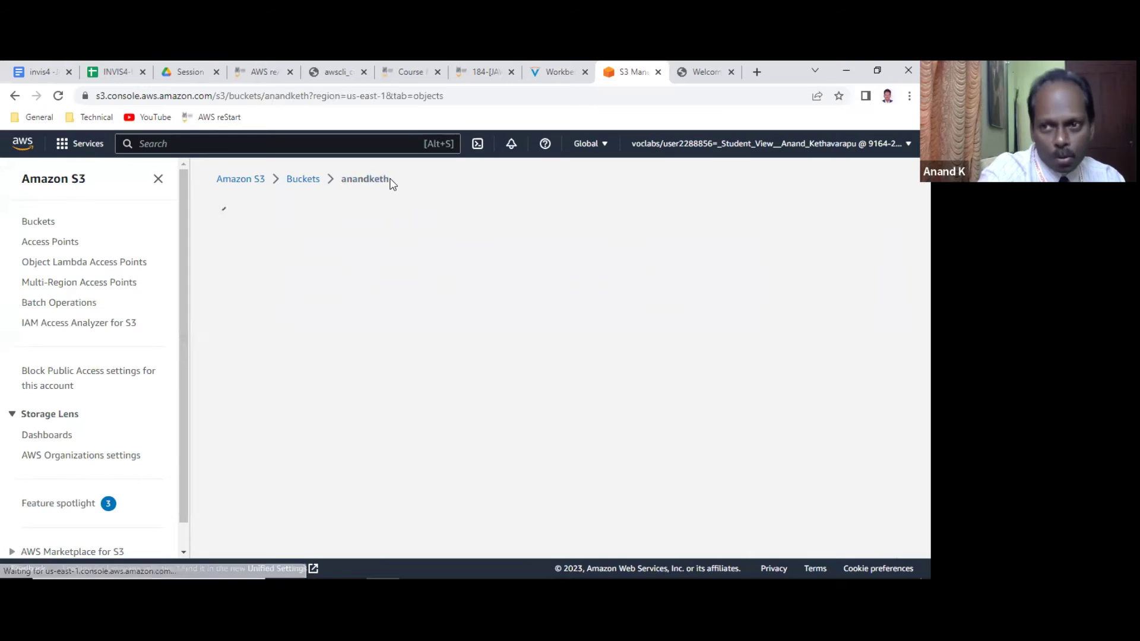
scroll(415, 302, "down", 1)
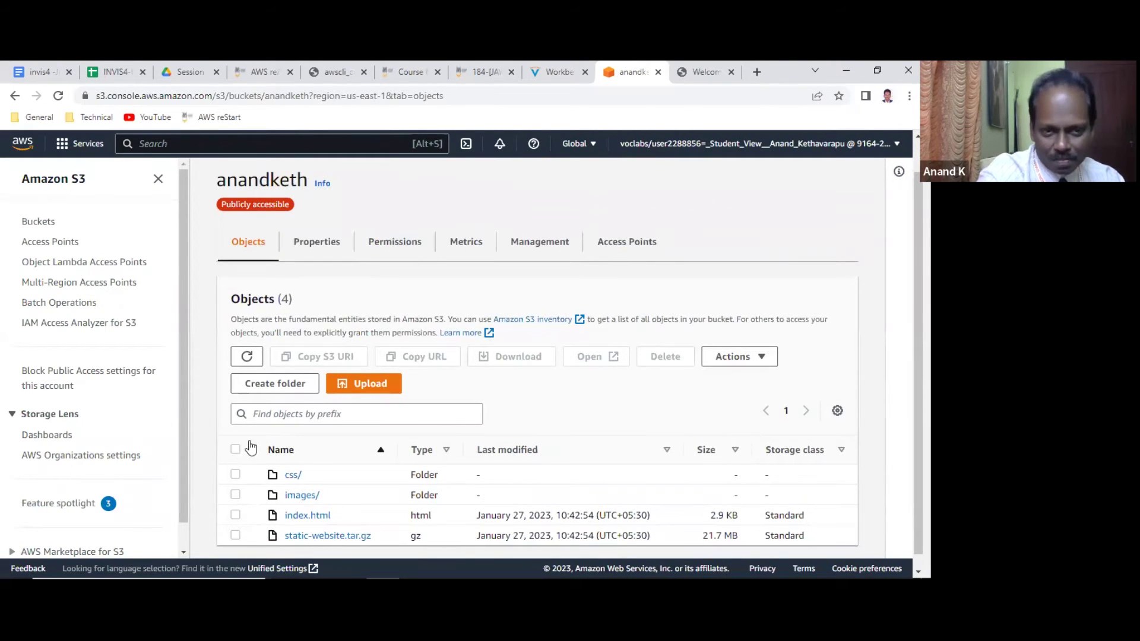
left_click(235, 449)
scroll(496, 297, "down", 1)
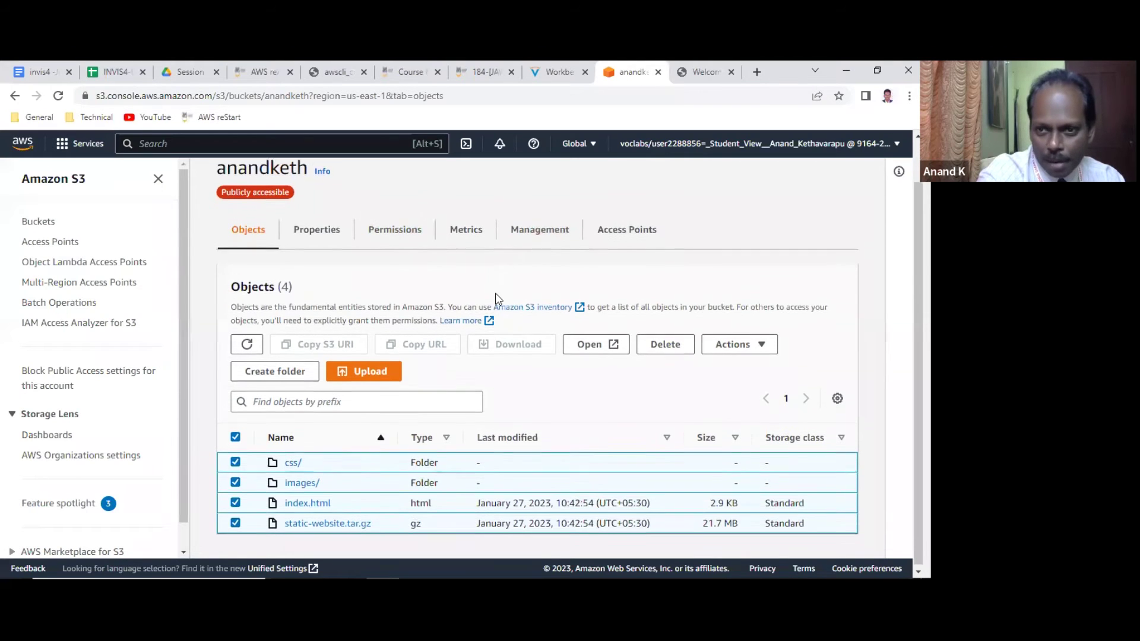
left_click(662, 341)
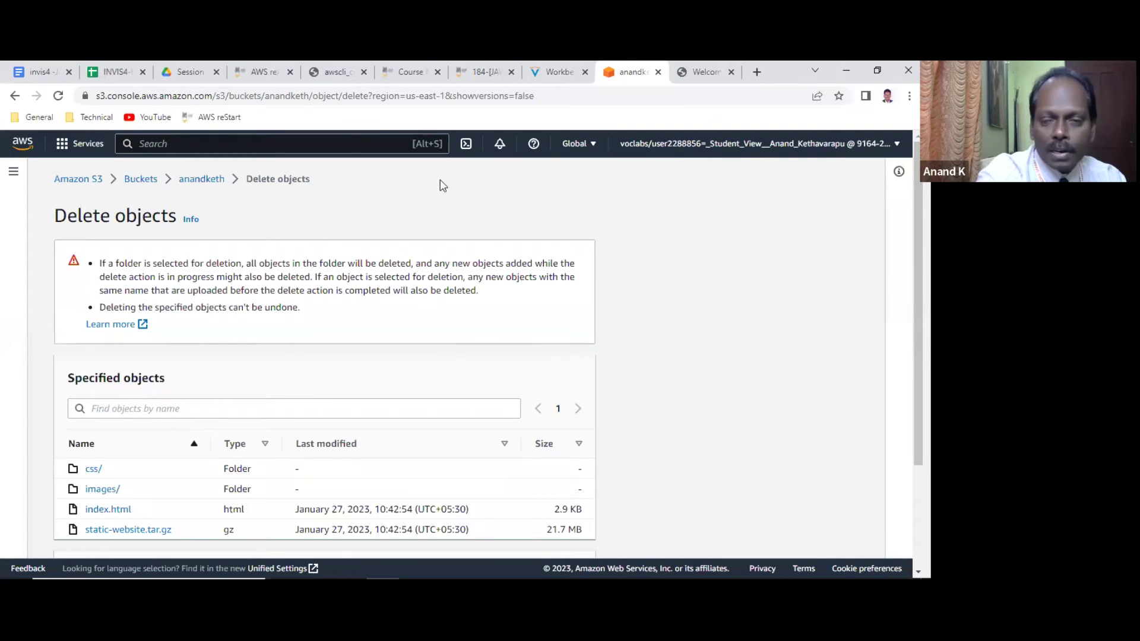
left_click(202, 180)
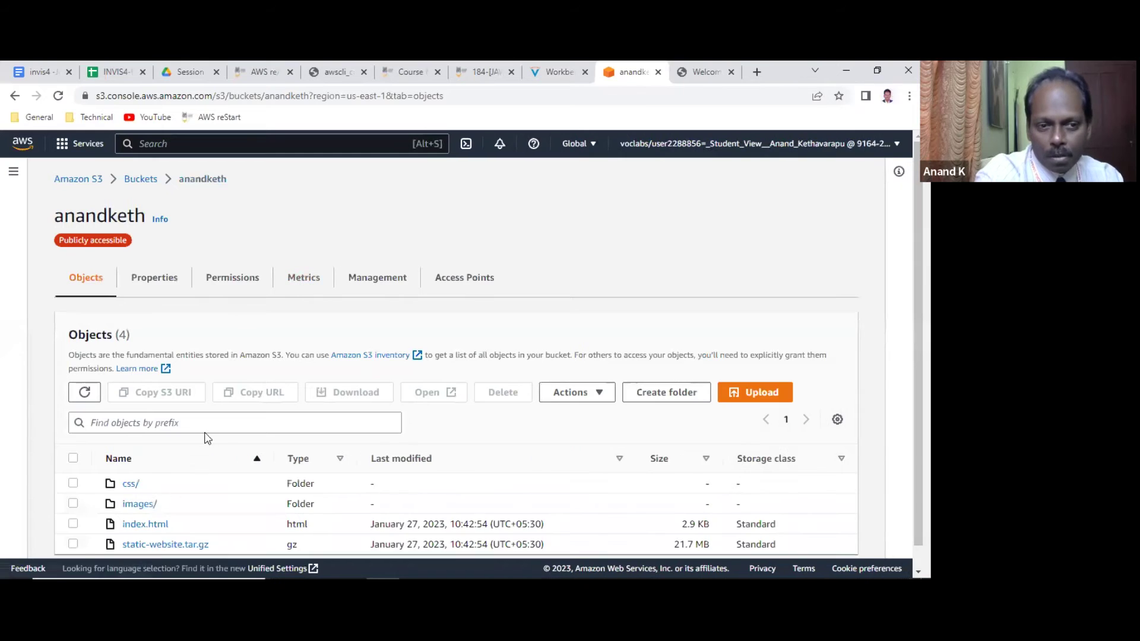
scroll(107, 482, "down", 1)
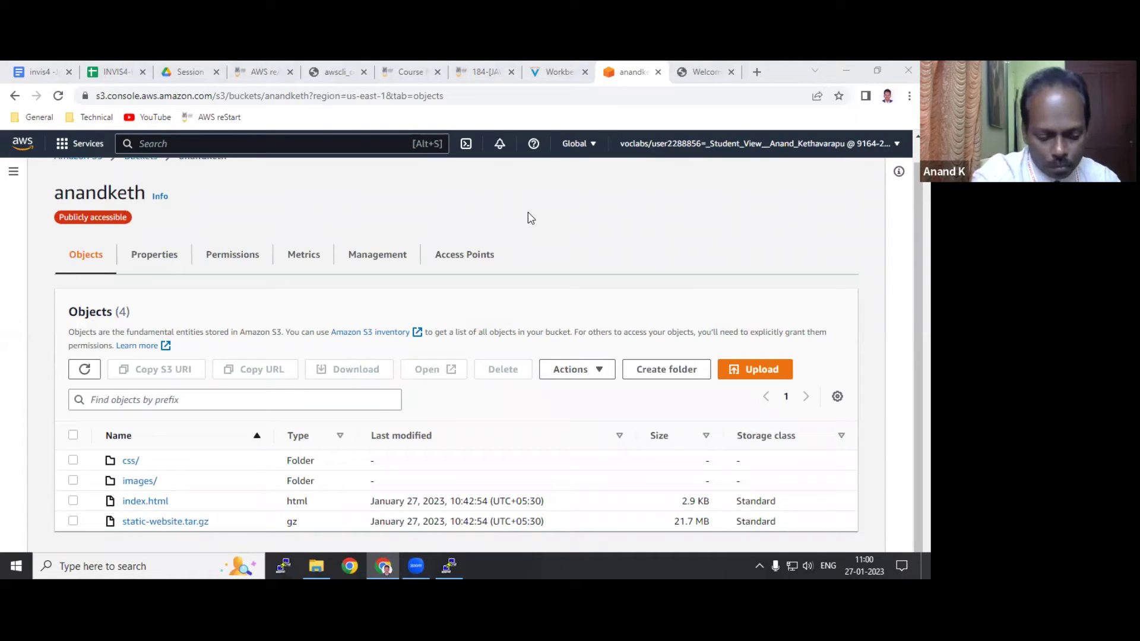
key("alt+Tab")
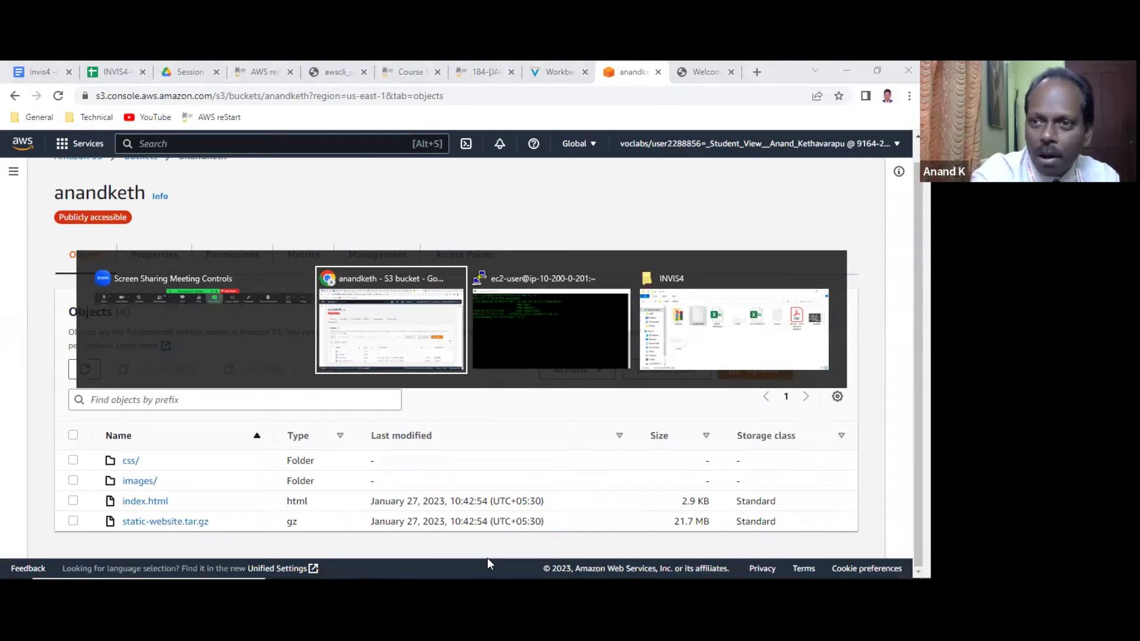
Run aws s3 rm s3://anandketh/static-website.tar.gz, pasting the file name from the listing.
key("Tab")
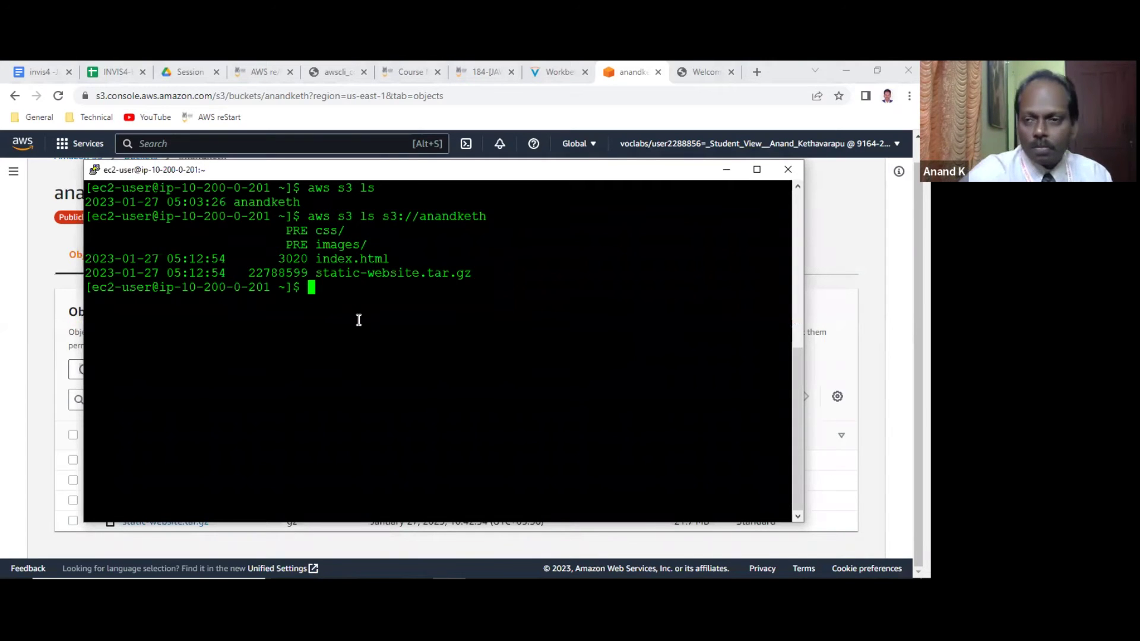
type("aws s3 rm")
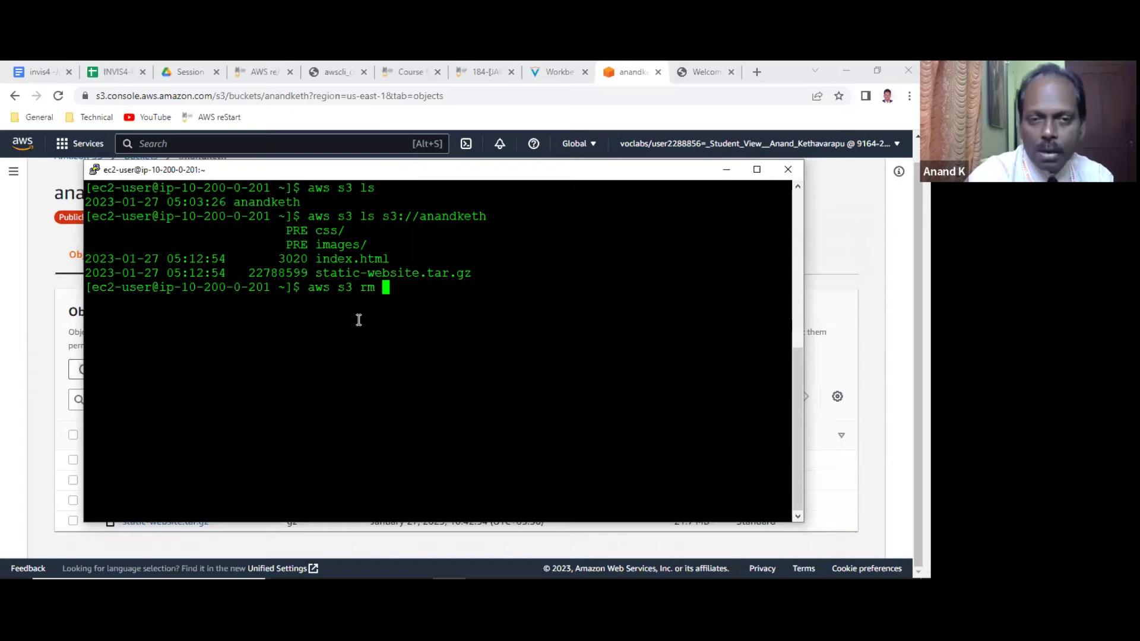
type("s3://")
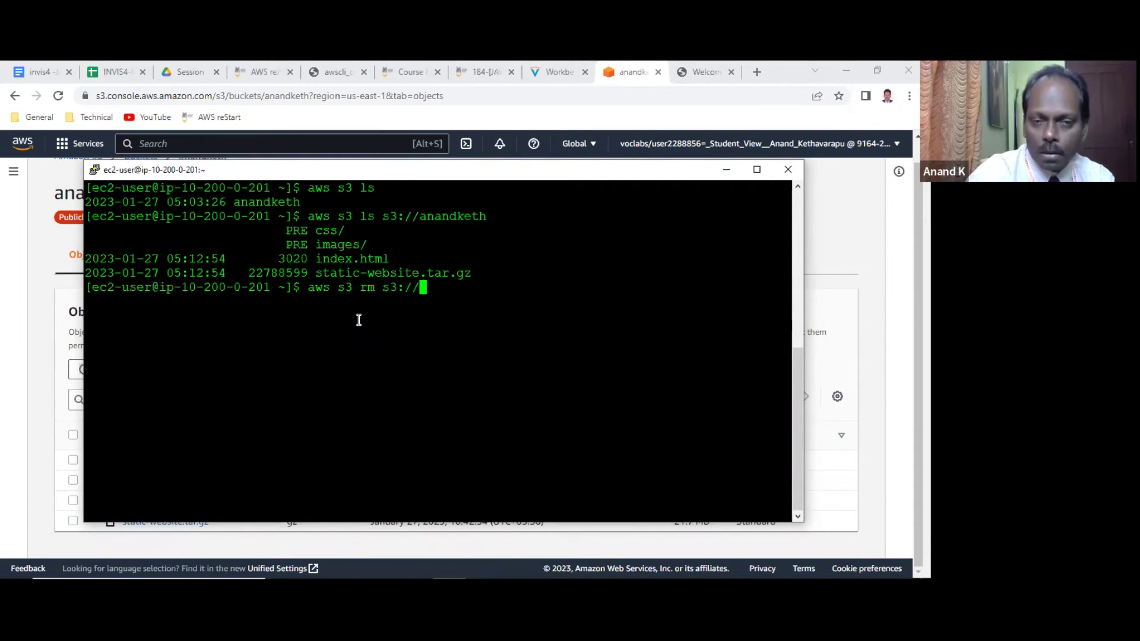
type("anand")
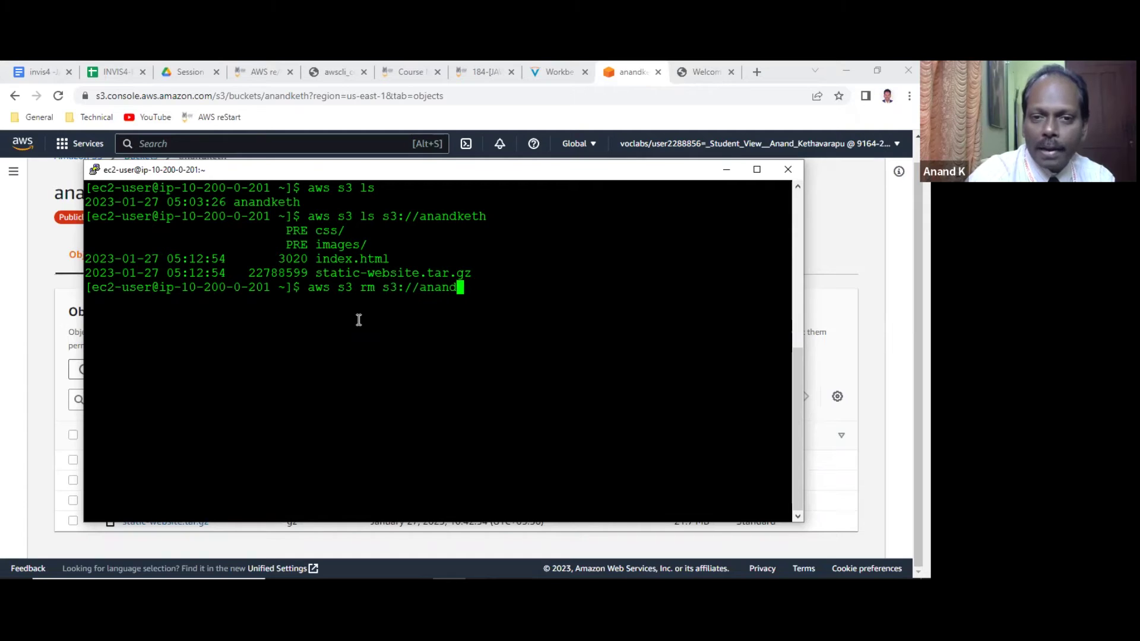
type("keth/")
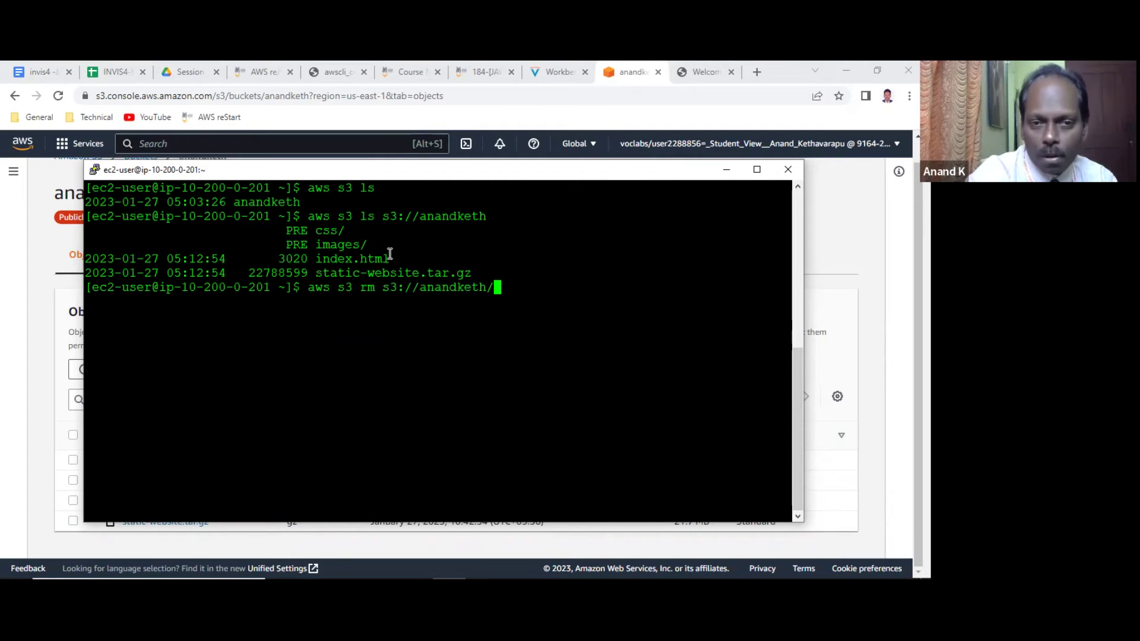
double_click(397, 273)
right_click(688, 292)
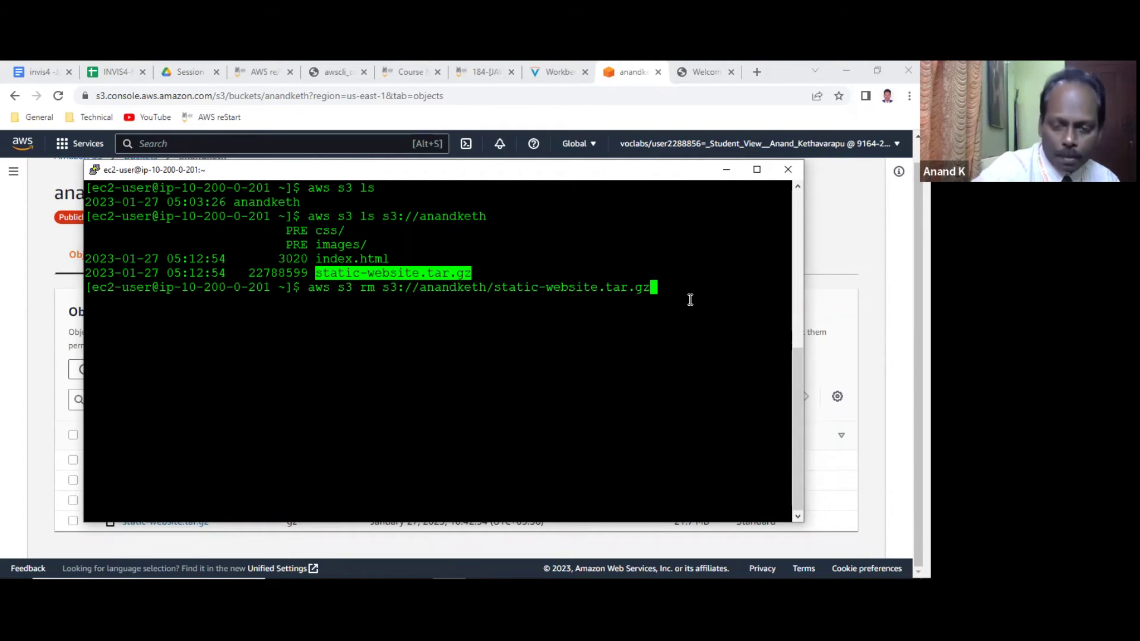
key("Return")
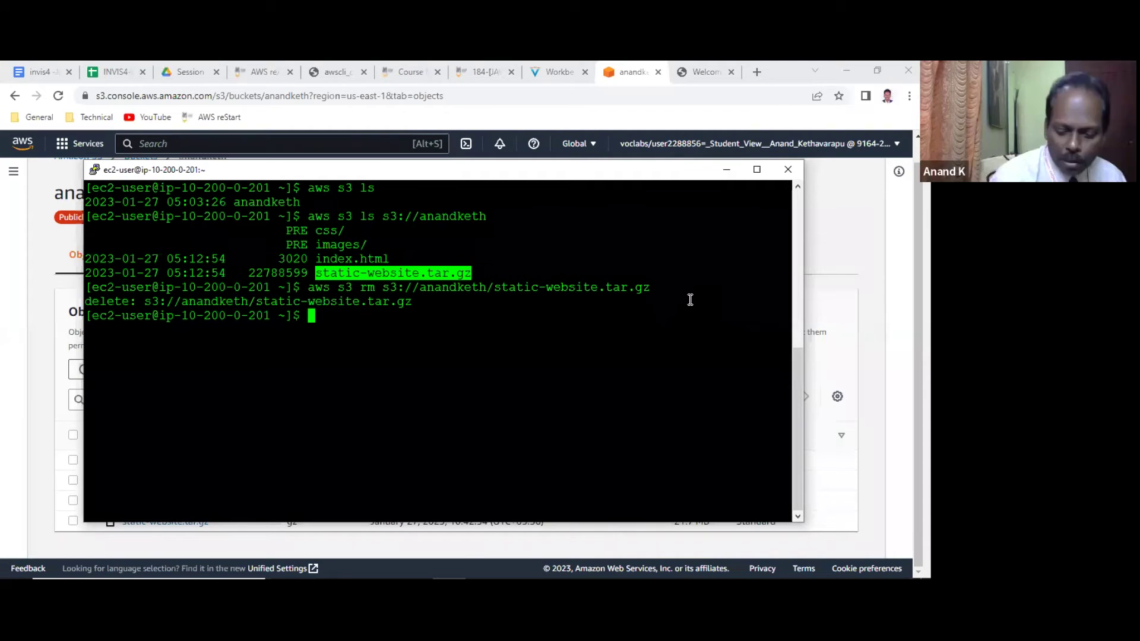
Delete index.html with aws s3 rm s3://anandketh/index.html.
key("Up")
key("BackSpace")
key("BackSpace")
key("BackSpace")
key("BackSpace")
key("BackSpace")
key("BackSpace")
key("BackSpace")
key("BackSpace")
key("BackSpace")
key("BackSpace")
key("BackSpace")
key("BackSpace")
key("BackSpace")
key("BackSpace")
key("BackSpace")
key("BackSpace")
key("BackSpace")
key("BackSpace")
key("BackSpace")
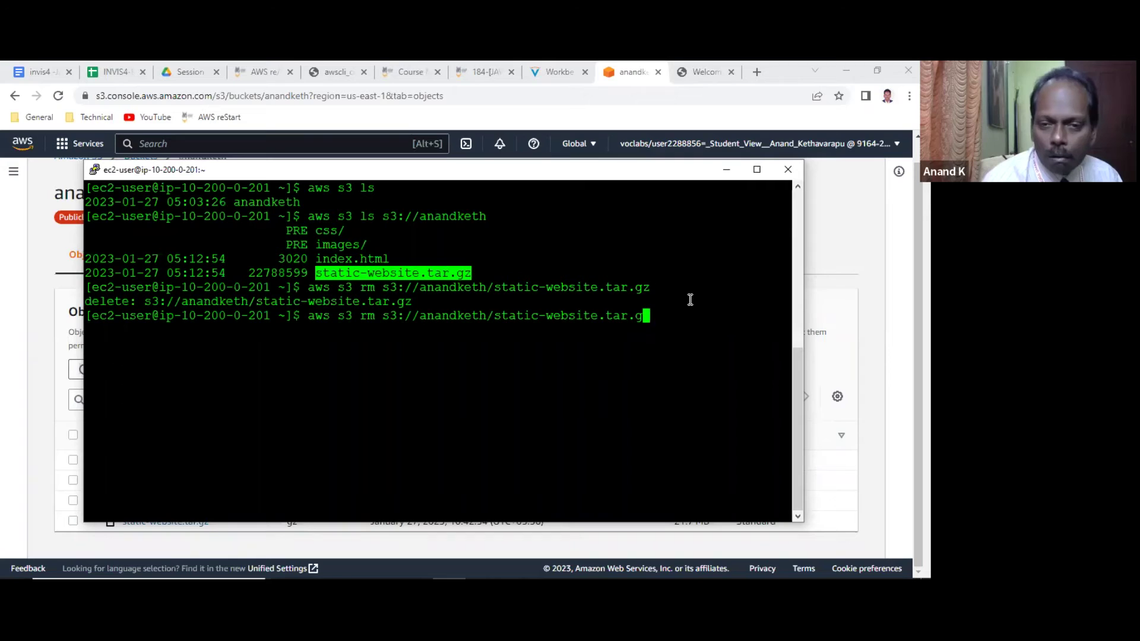
key("BackSpace")
key("BackSpace")
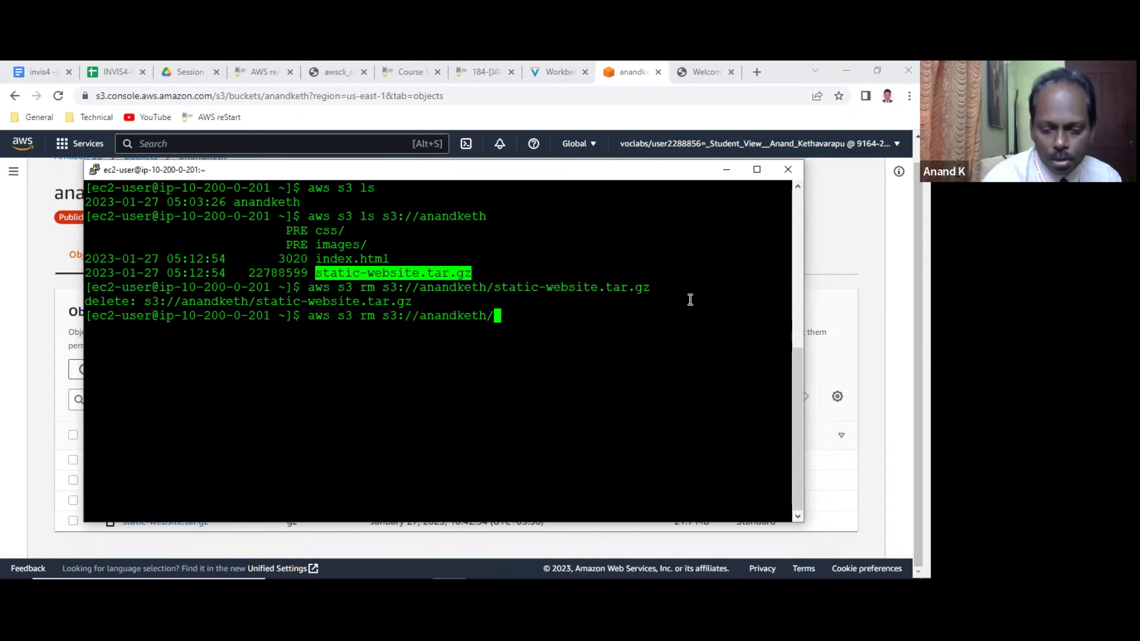
type("index.htk")
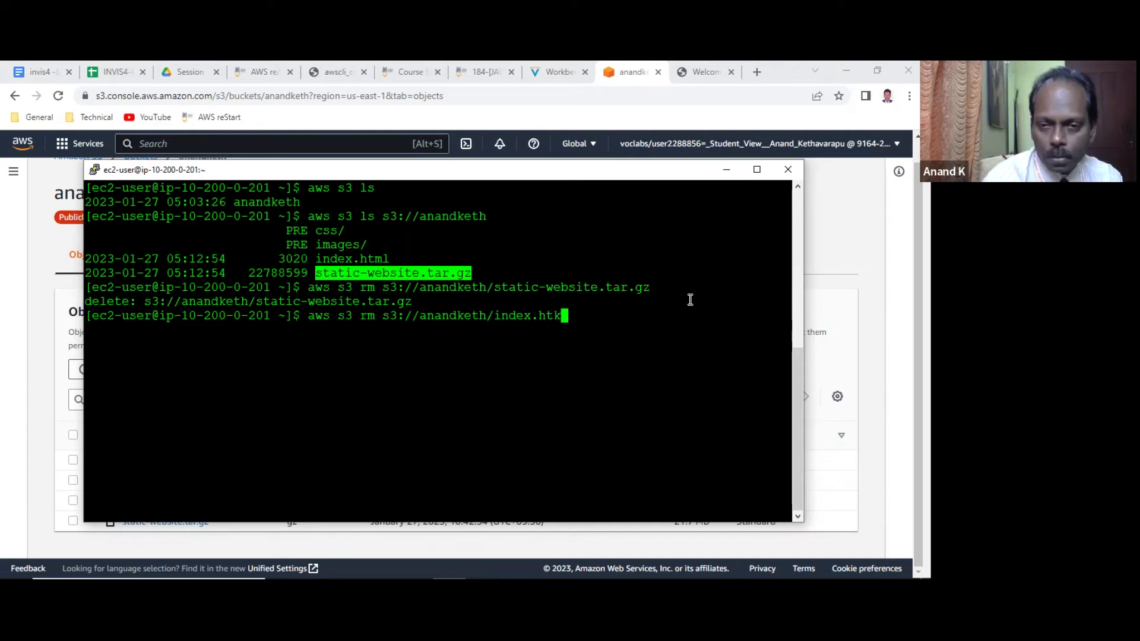
key("BackSpace")
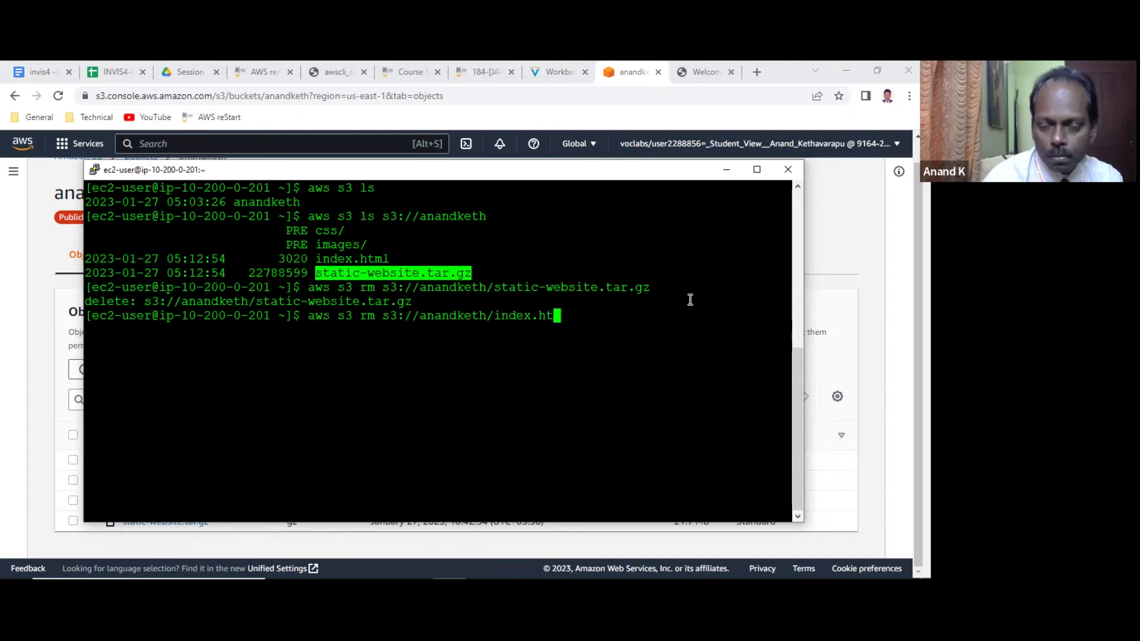
type("ml")
key("Return")
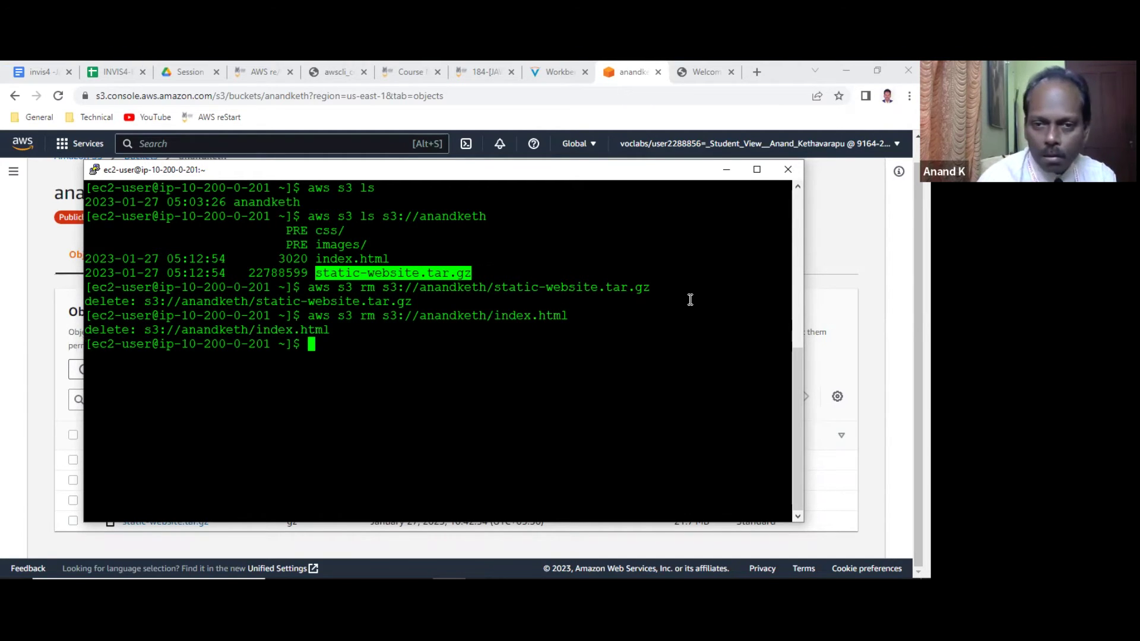
List the bucket, then remove the css folder with aws s3 rm s3://anandketh/css --recursive.
key("Up")
key("Up")
key("Up")
key("Return")
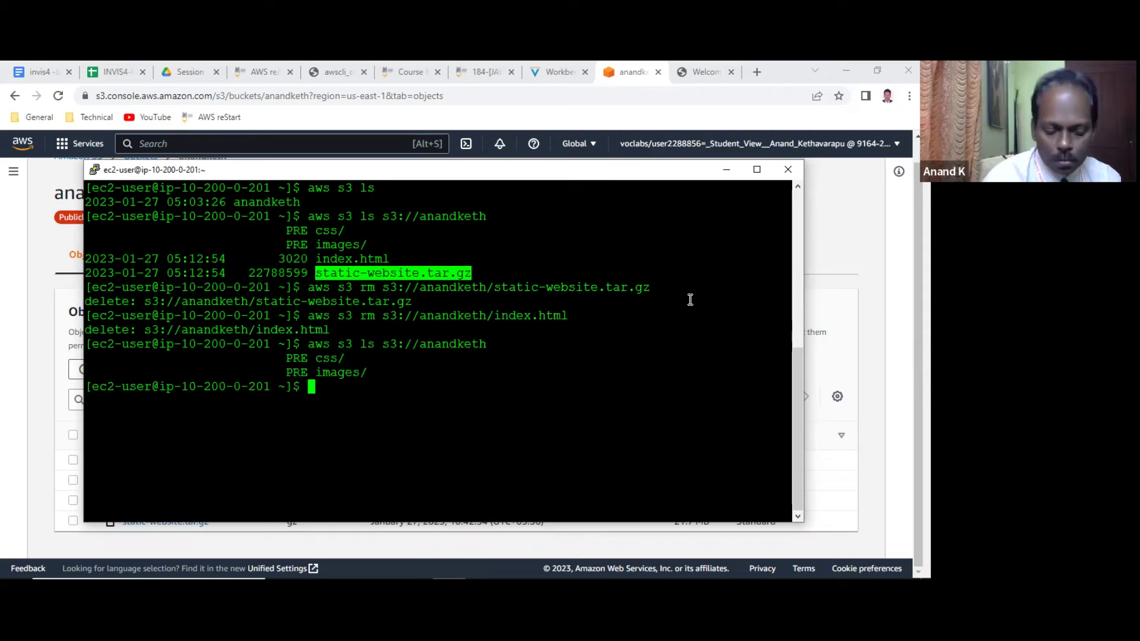
key("Up")
key("Up")
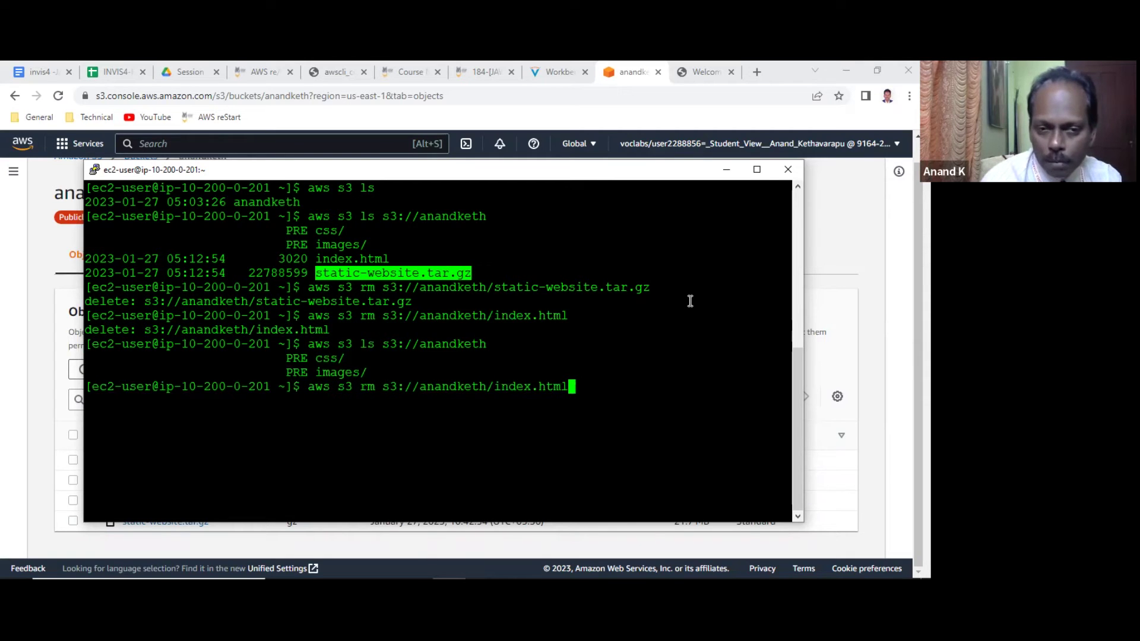
key("BackSpace")
key("BackSpace")
key("BackSpace")
key("BackSpace")
key("BackSpace")
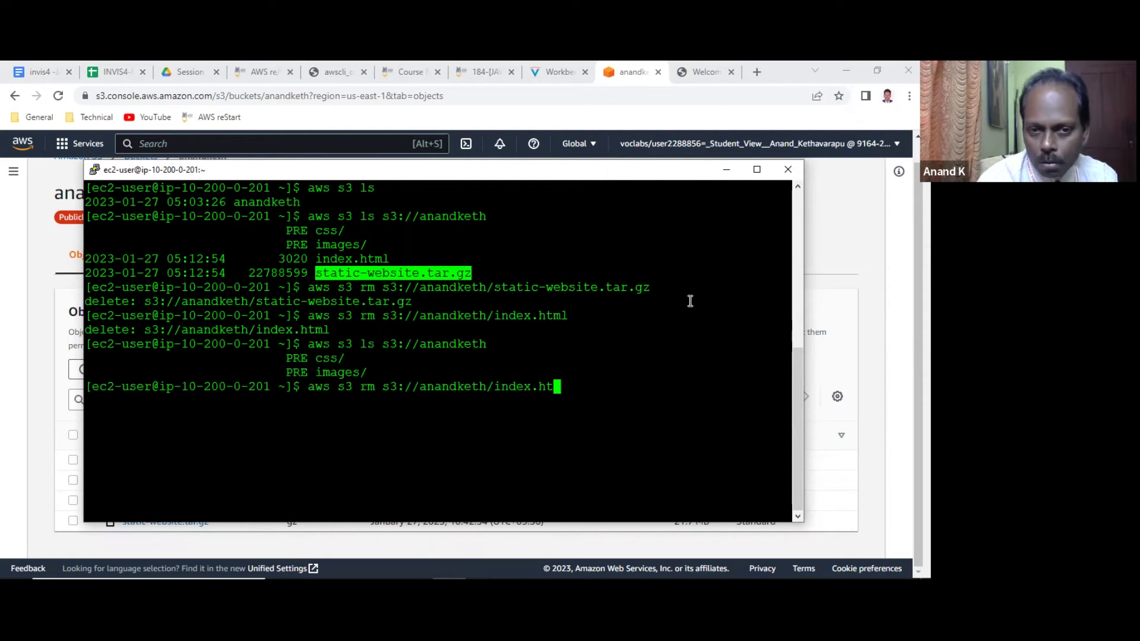
key("BackSpace")
key("BackSpace")
key("BackSpace")
key("BackSpace")
key("BackSpace")
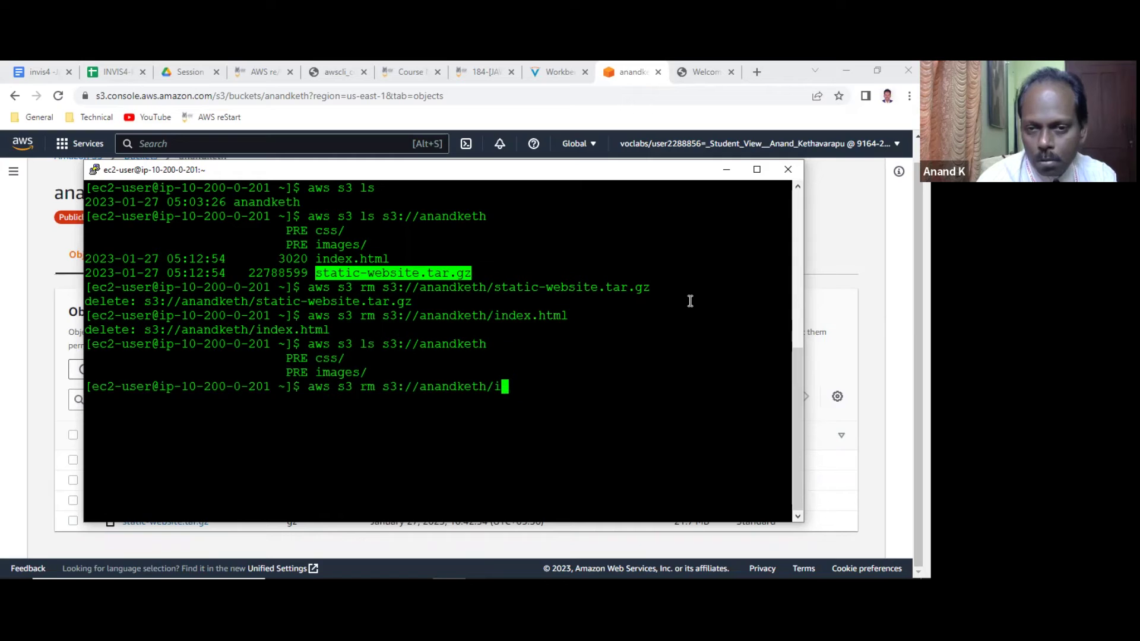
type("css --re")
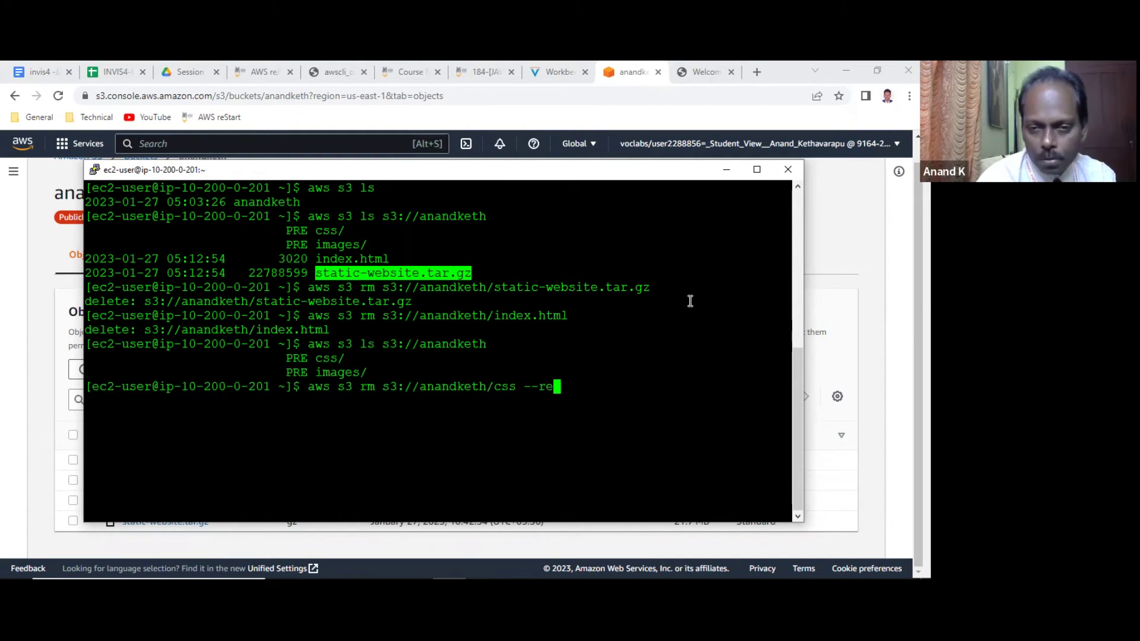
type("cursive")
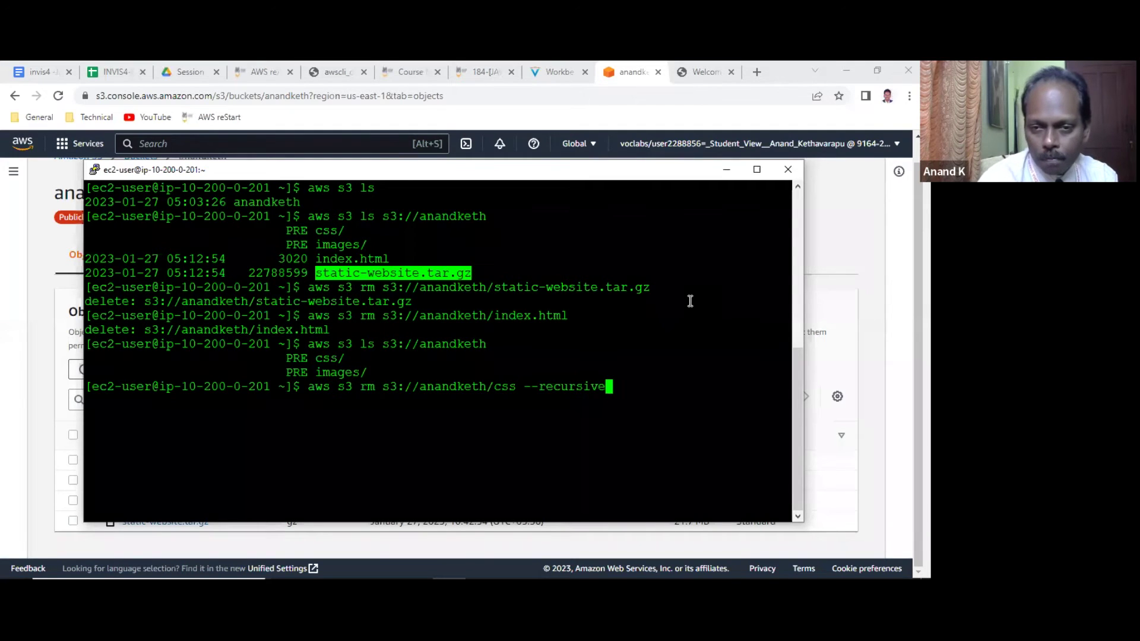
key("Return")
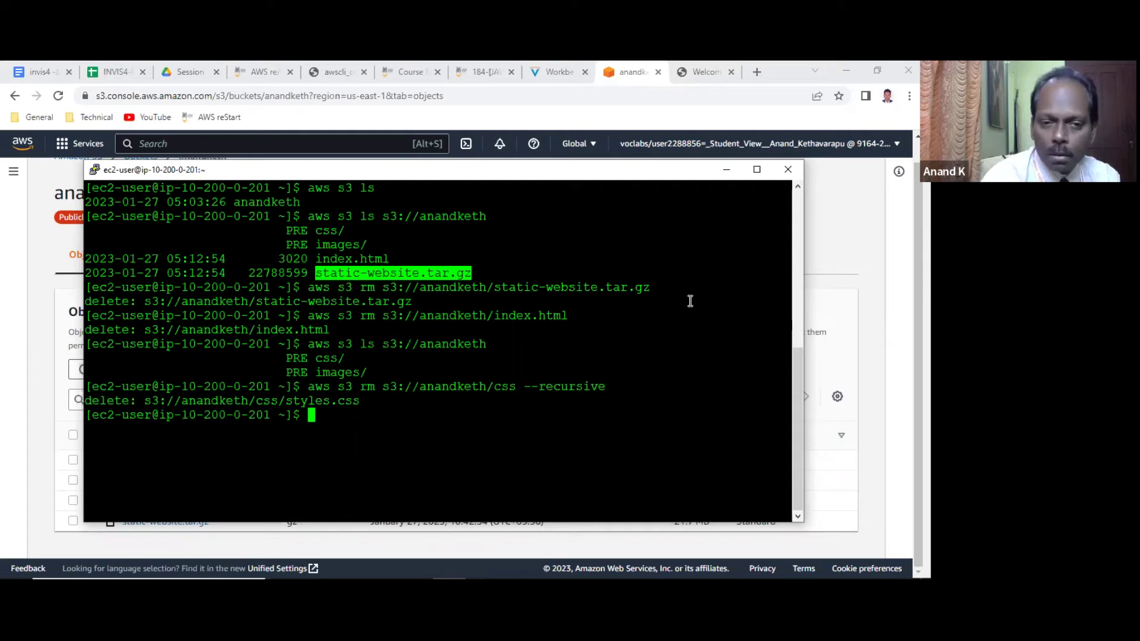
List the bucket, then delete the images folder with aws s3 rm s3://anandketh/images --recursive.
key("Up")
key("Up")
key("Return")
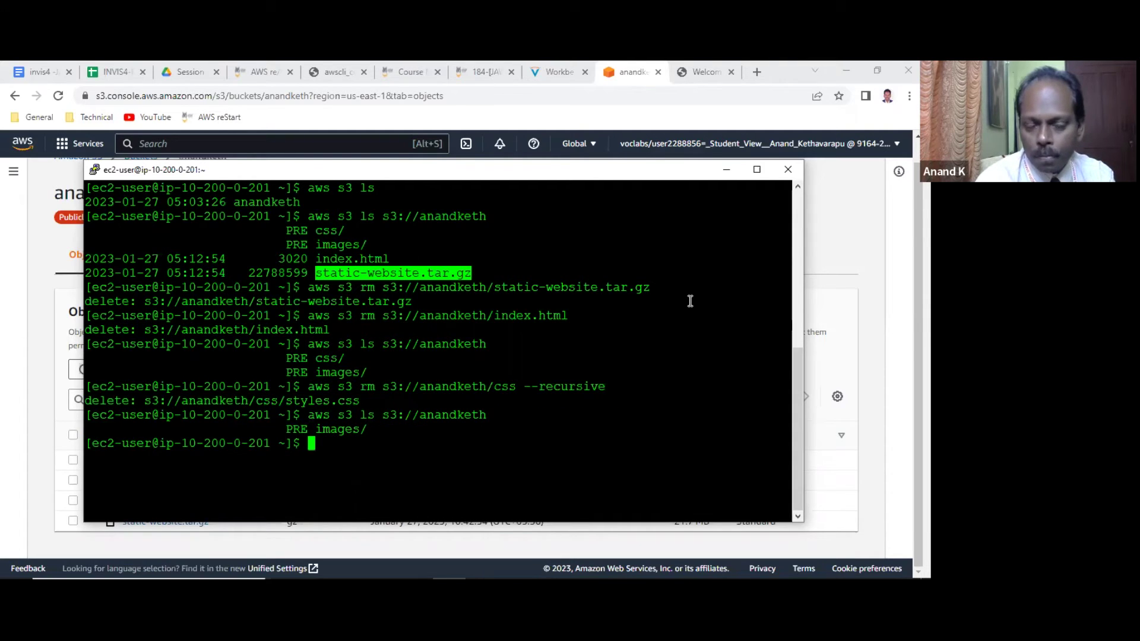
key("Up")
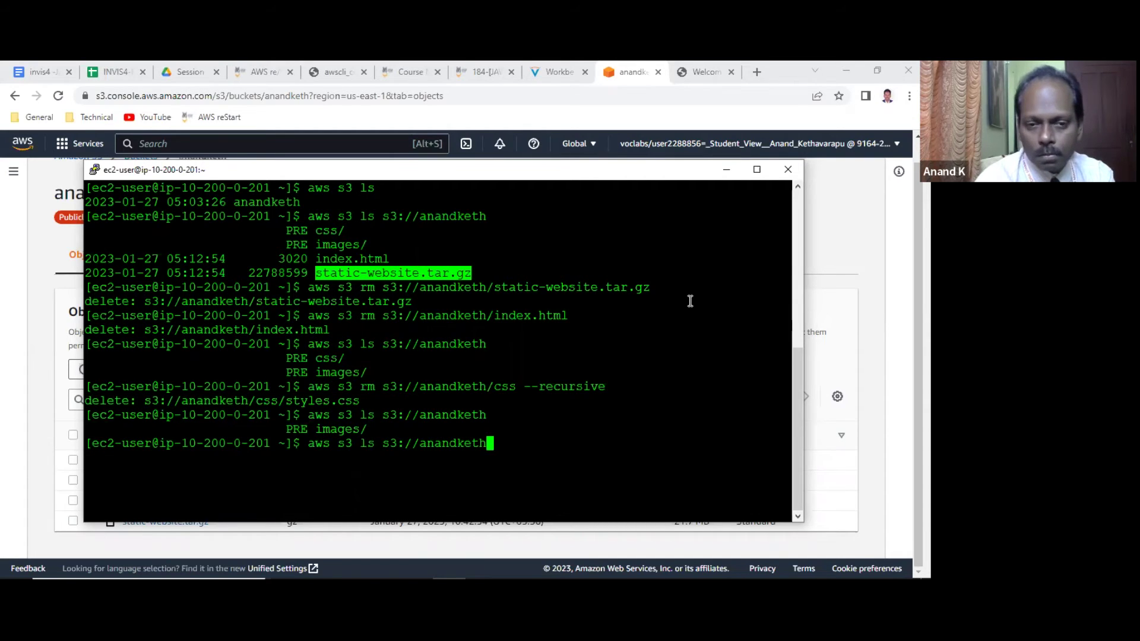
key("Up")
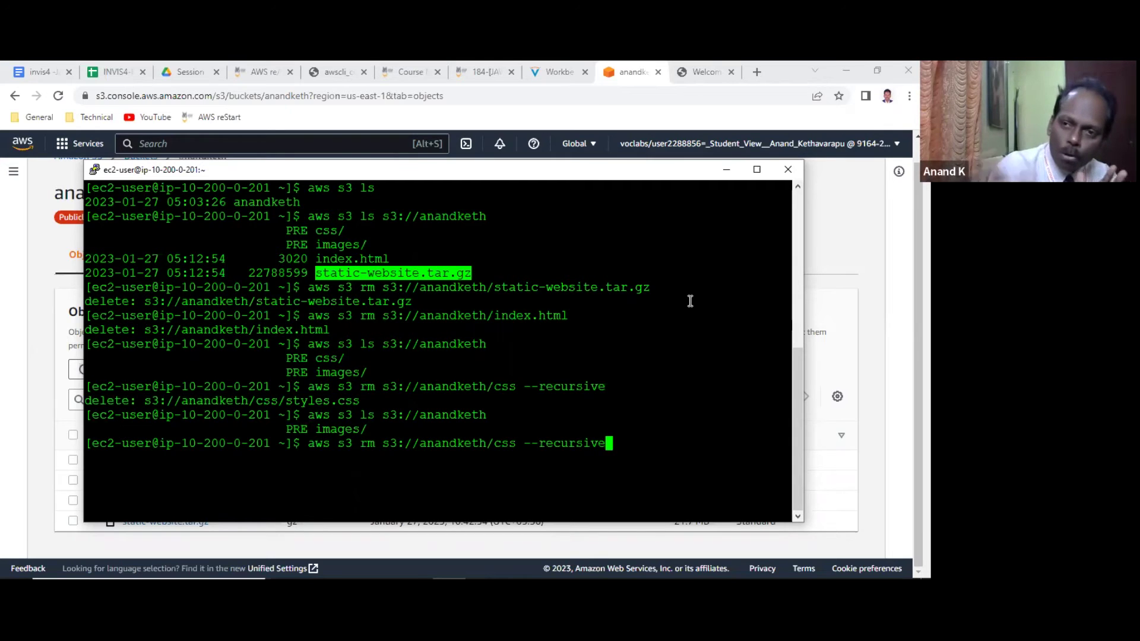
key("Left")
key("Left")
key("Left")
key("Left")
key("Left")
key("Left")
key("Left")
key("Left")
key("Left")
key("Left")
key("Left")
key("Left")
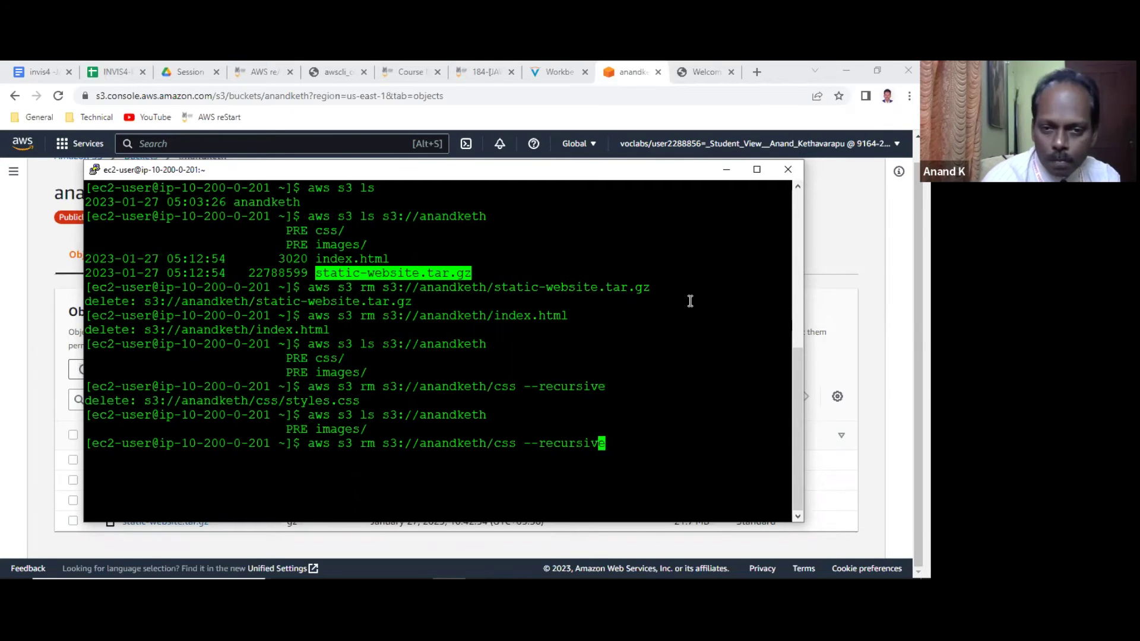
key("BackSpace")
key("BackSpace")
key("BackSpace")
type("images")
key("Return")
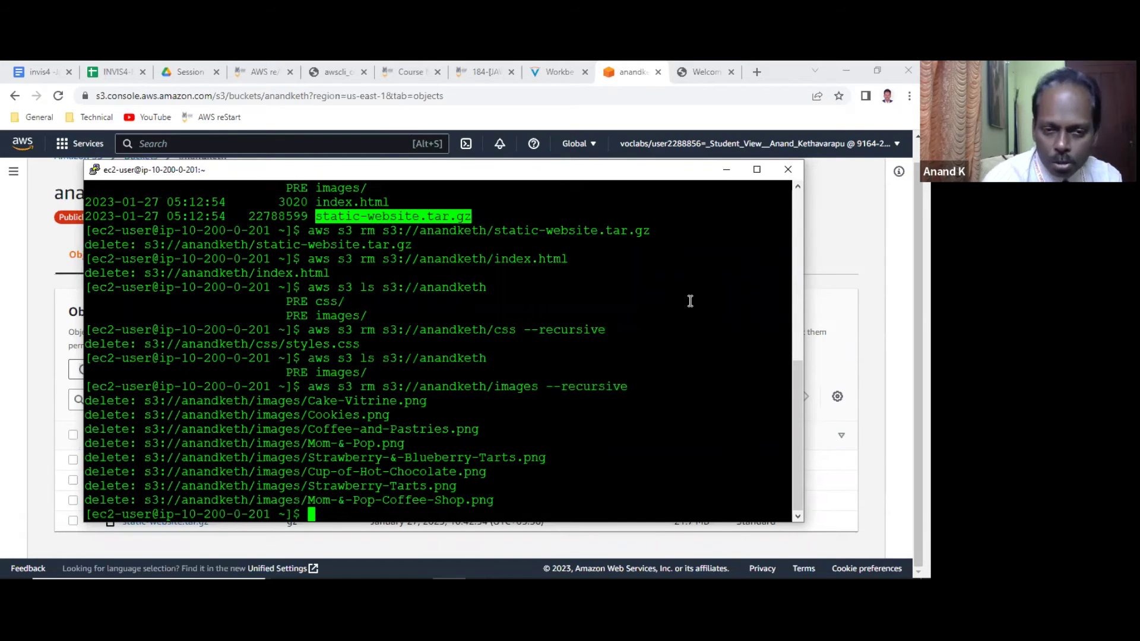
Confirm the bucket is empty with aws s3 ls and ll, then enter aws s3 rb s3://anandketh.
key("Up")
key("Up")
key("Return")
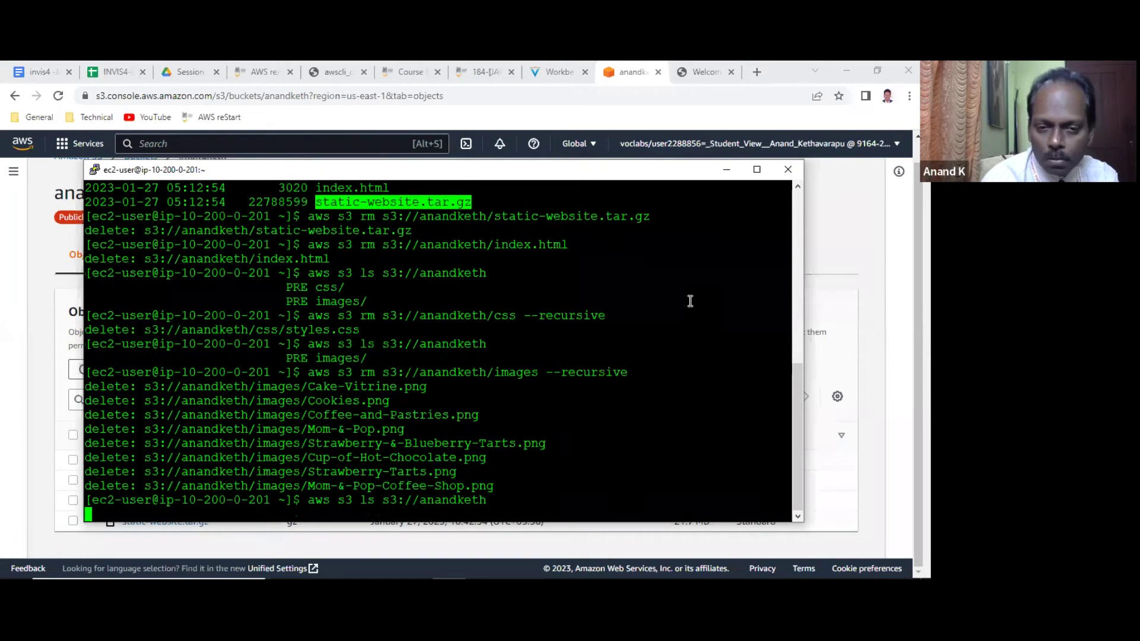
type("ll")
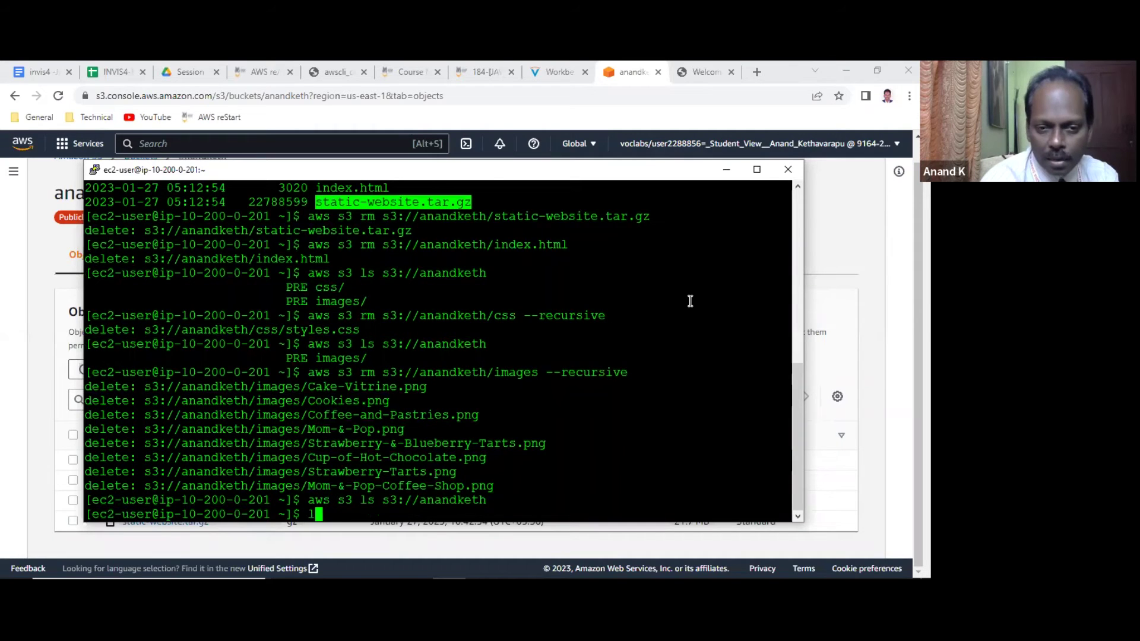
key("Return")
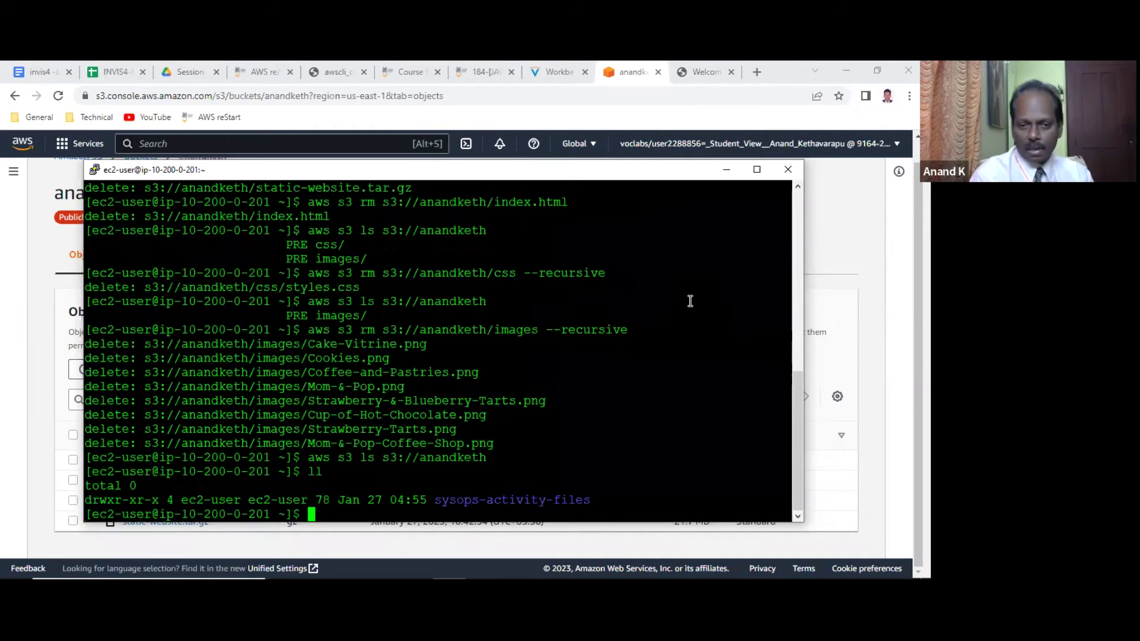
key("Up")
key("Up")
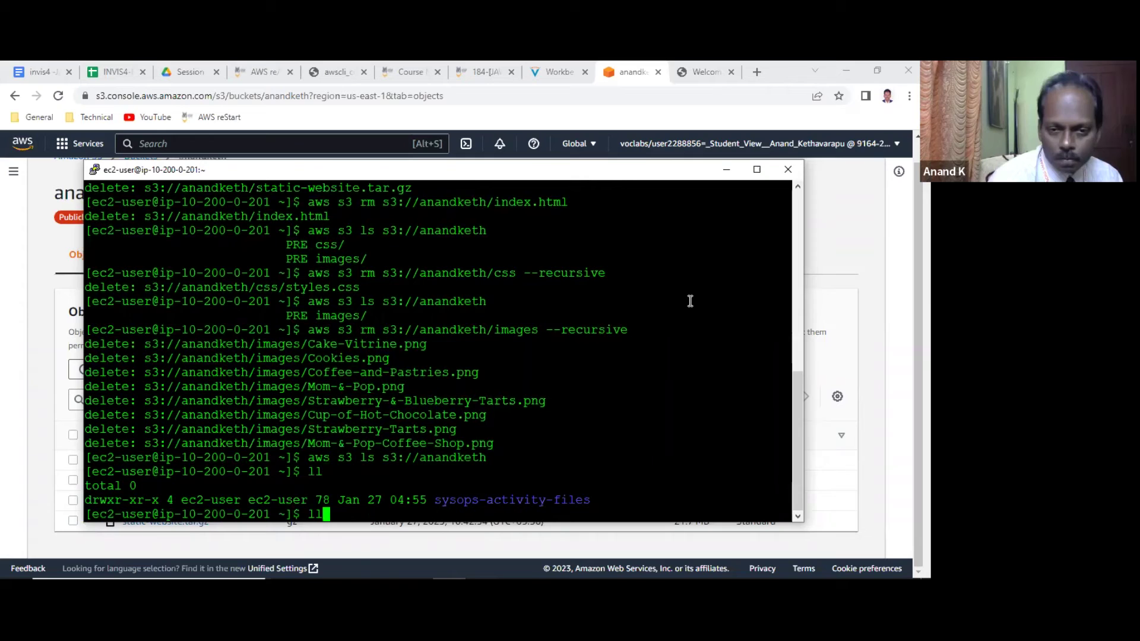
key("Down")
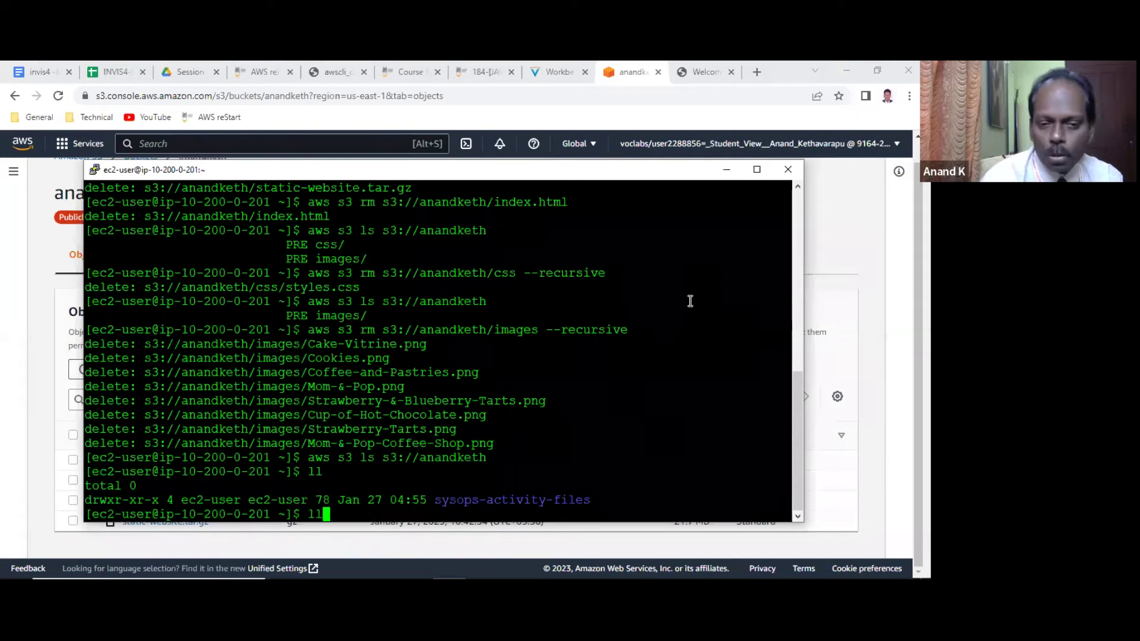
type("aws s")
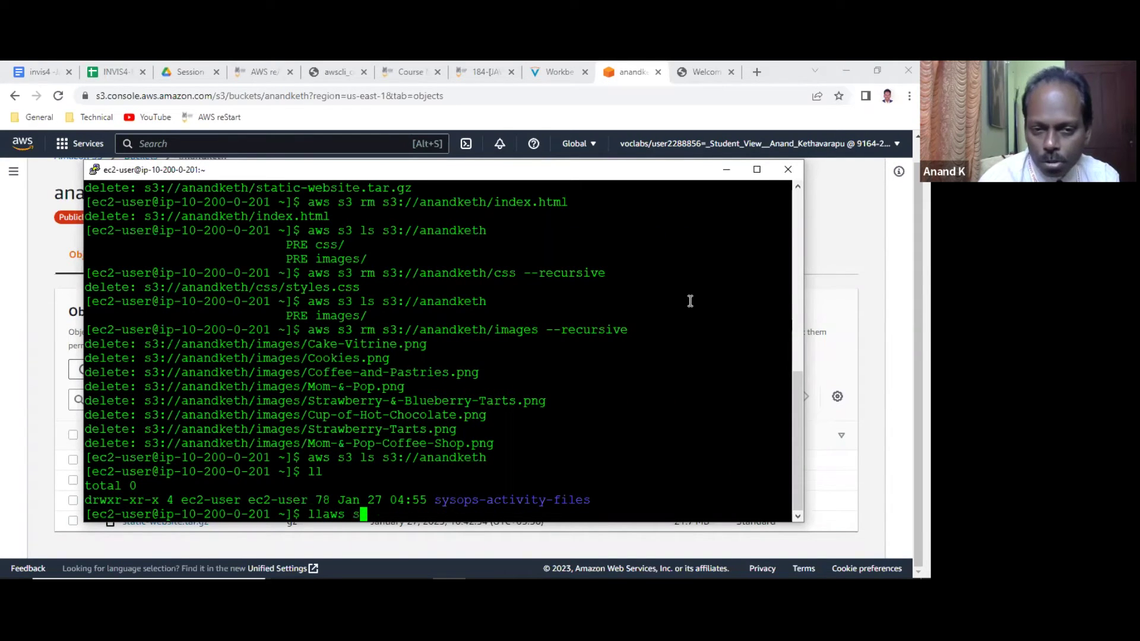
key("BackSpace")
key("BackSpace")
key("BackSpace")
key("BackSpace")
key("BackSpace")
key("BackSpace")
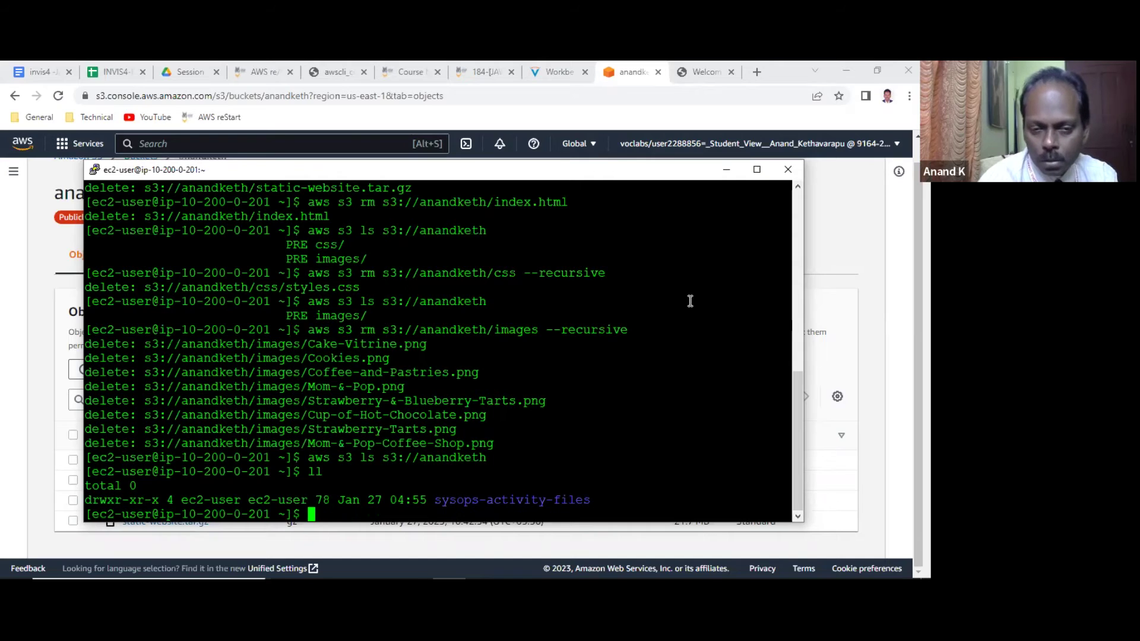
type("aws s3 ")
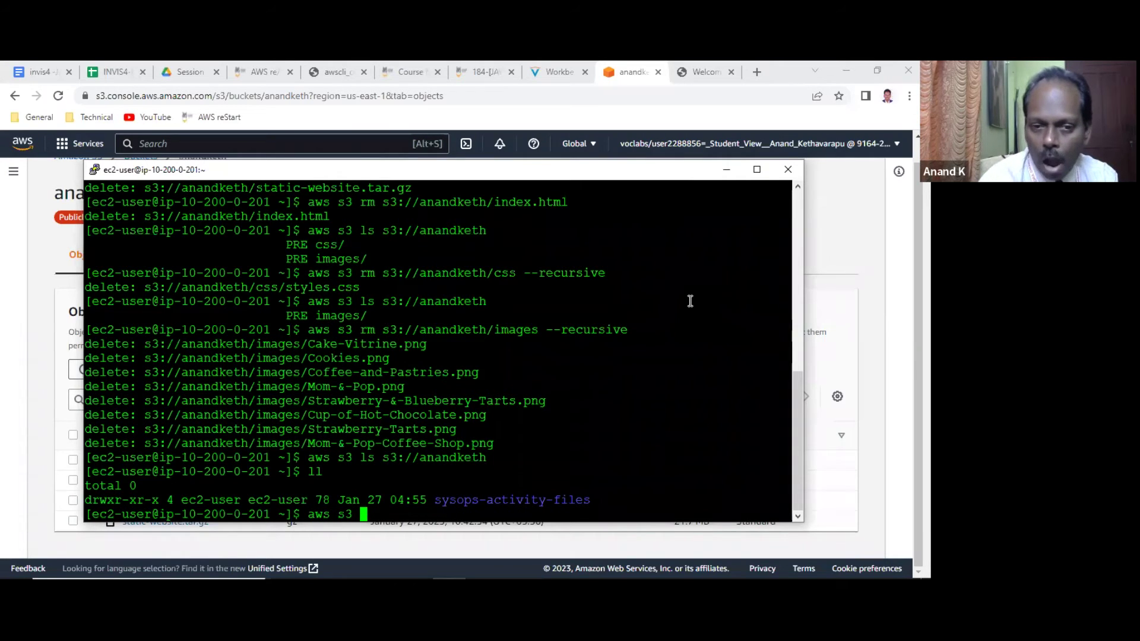
type("rb s3://anandketh")
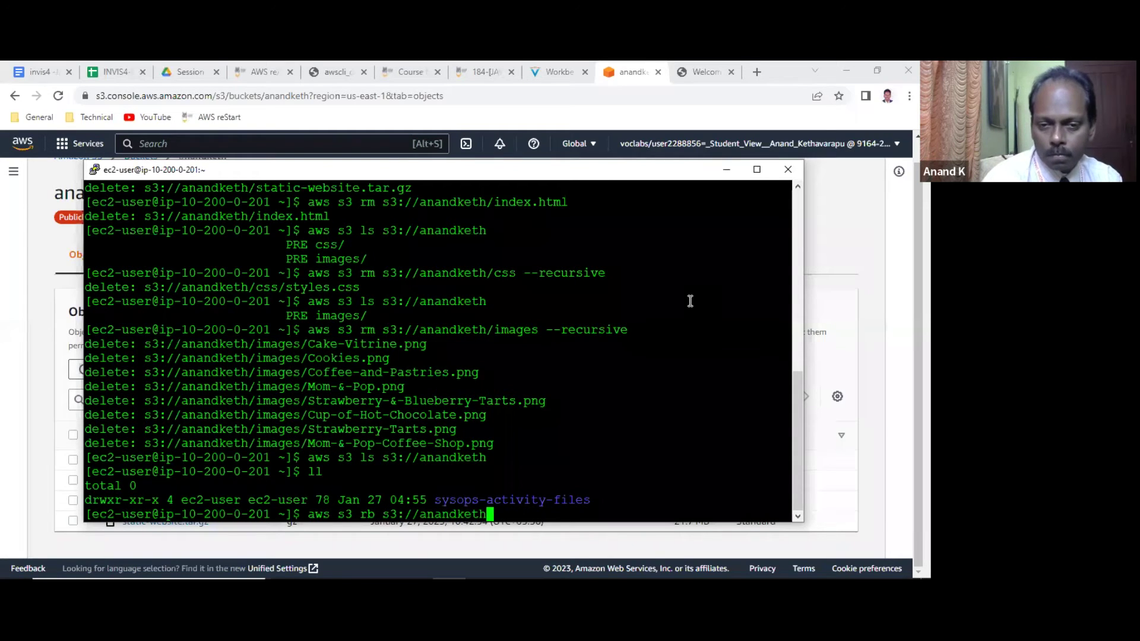
Run aws s3 rb s3://anandketh to remove the bucket, then bring the S3 Buckets list forward.
key("Return")
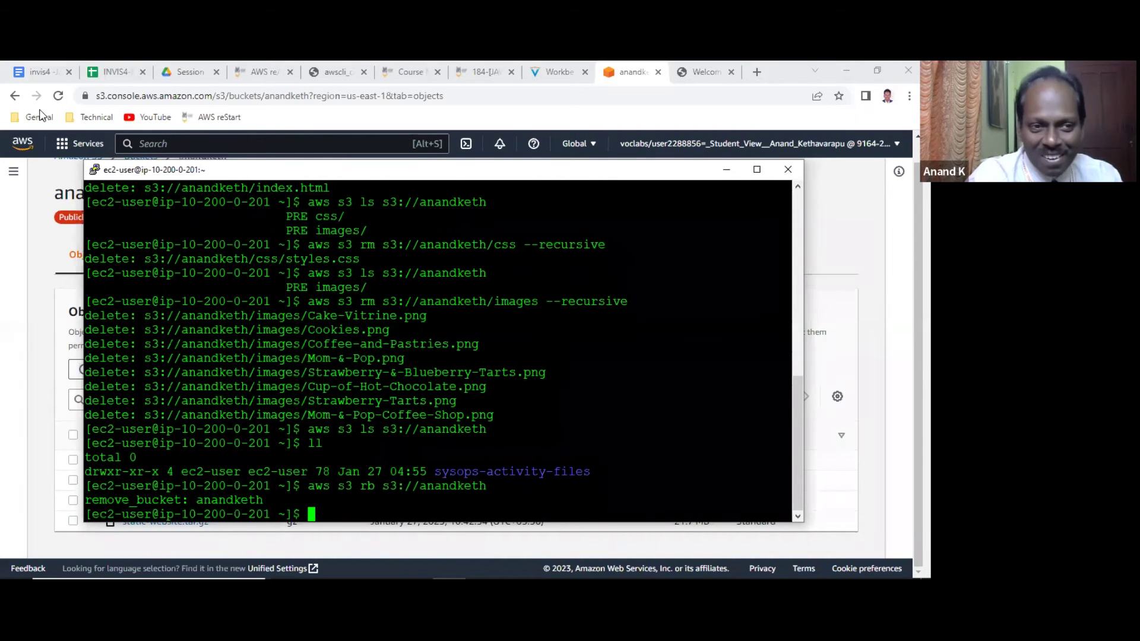
left_click(17, 193)
scroll(349, 254, "up", 1)
Reload the S3 Buckets list to confirm anandketh is gone and it reads No buckets.
left_click(303, 179)
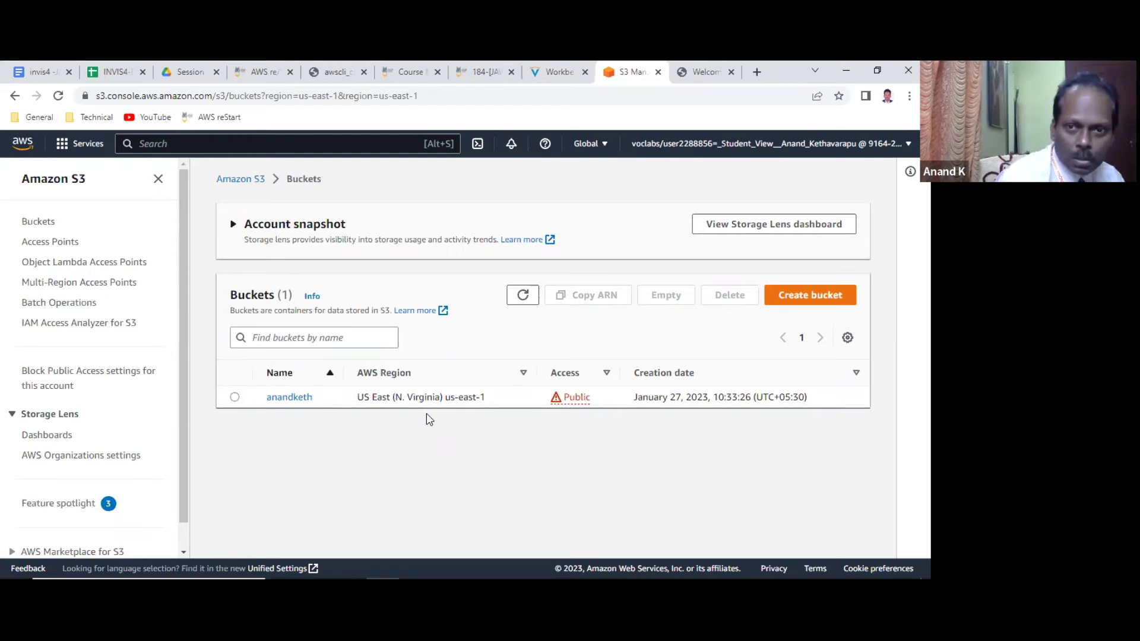
left_click(516, 295)
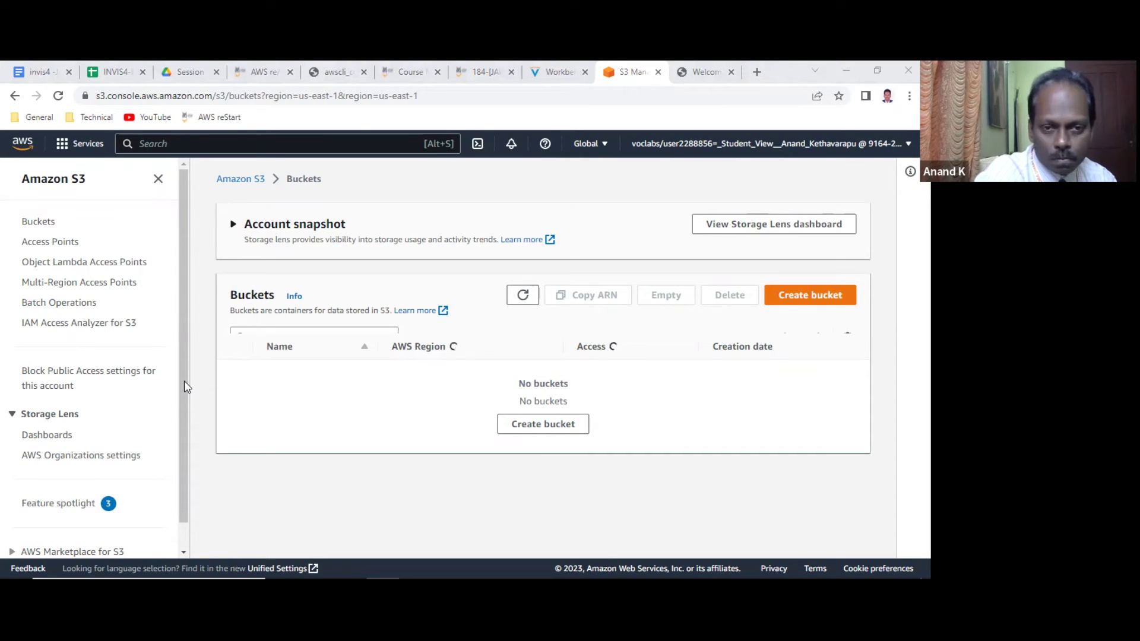
left_click(537, 262)
left_click(496, 262)
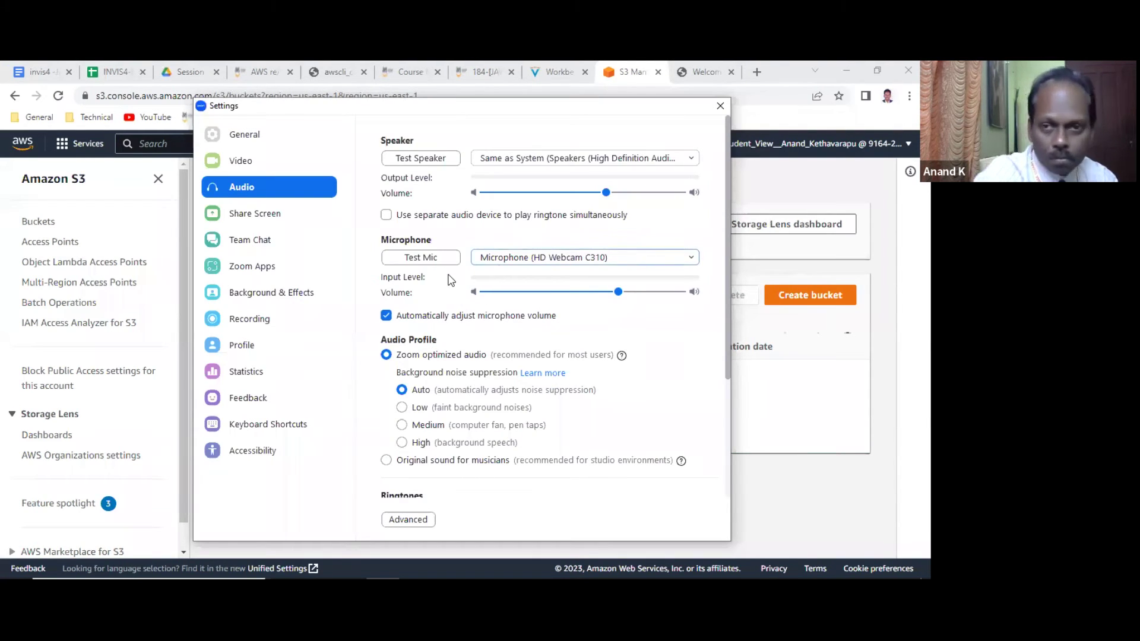
left_click(720, 107)
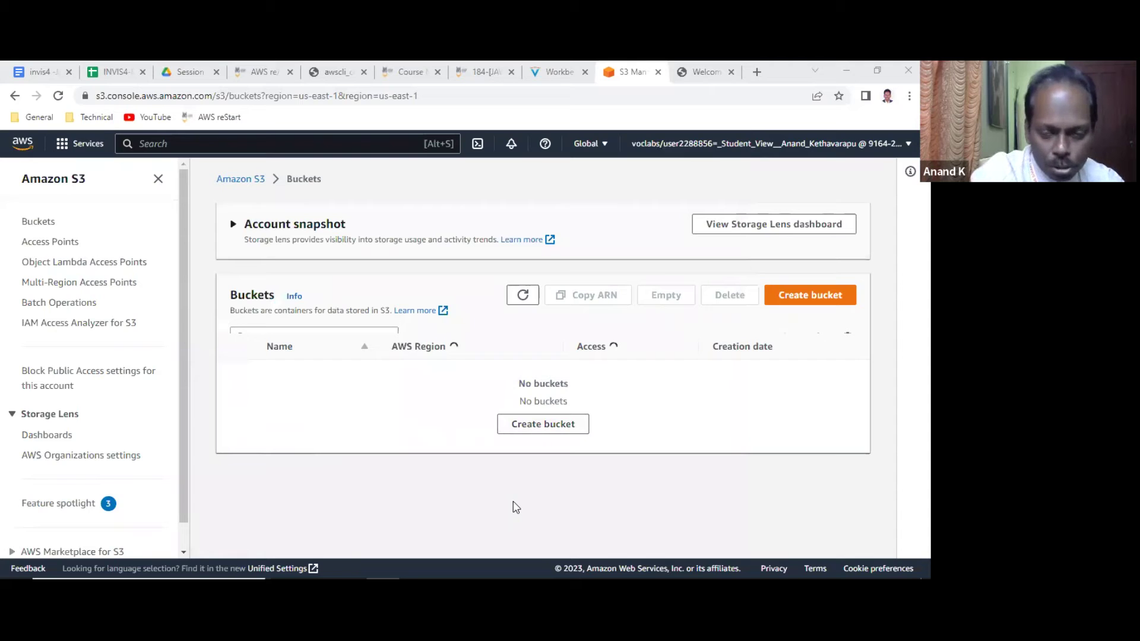
Recreate the bucket with 'aws s3 mb s3://anandketh' and list the home directory with ll.
key("alt+Tab")
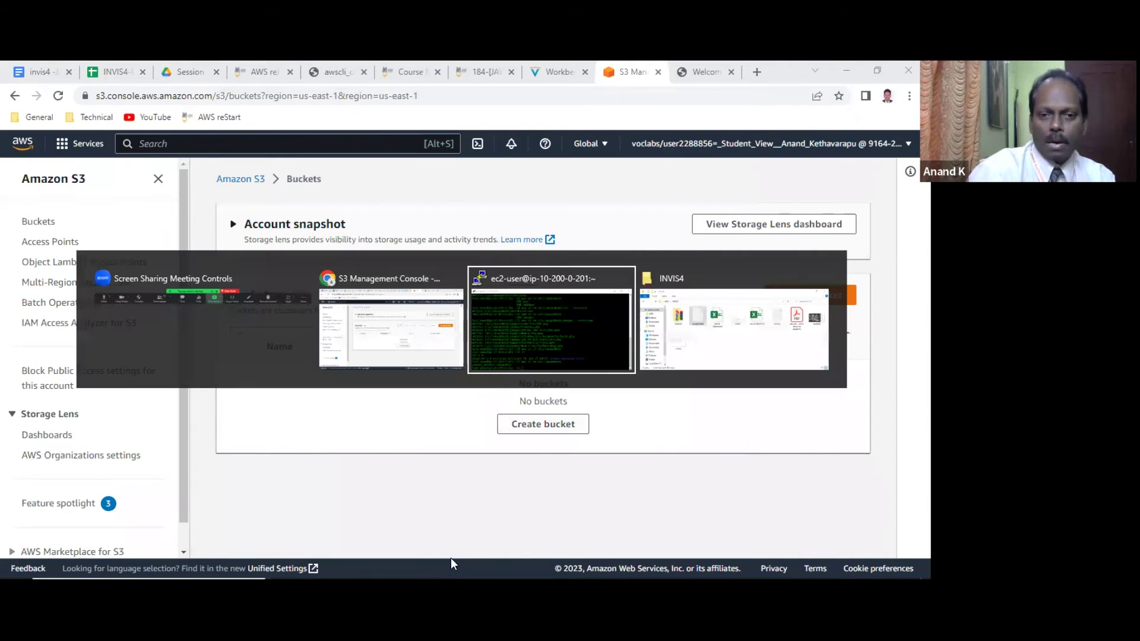
key("Up")
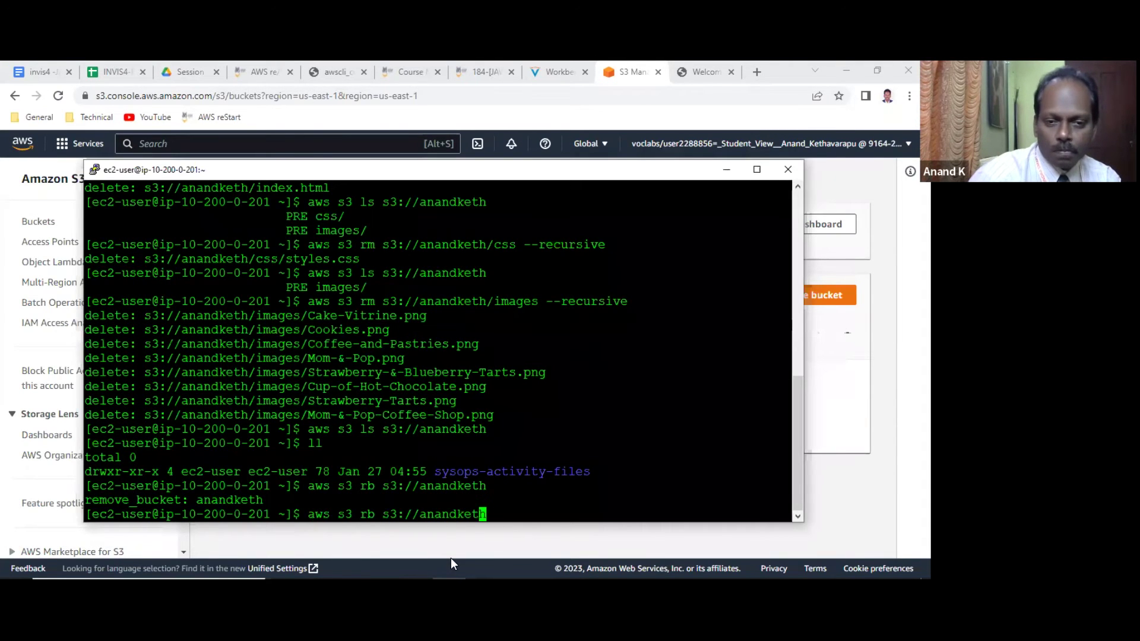
key("Left")
key("Left")
key("Left")
key("Left")
key("Left")
key("Left")
key("Left")
key("Left")
key("Left")
key("Left")
key("Left")
key("Left")
key("Left")
key("Left")
key("Left")
key("Left")
key("Left")
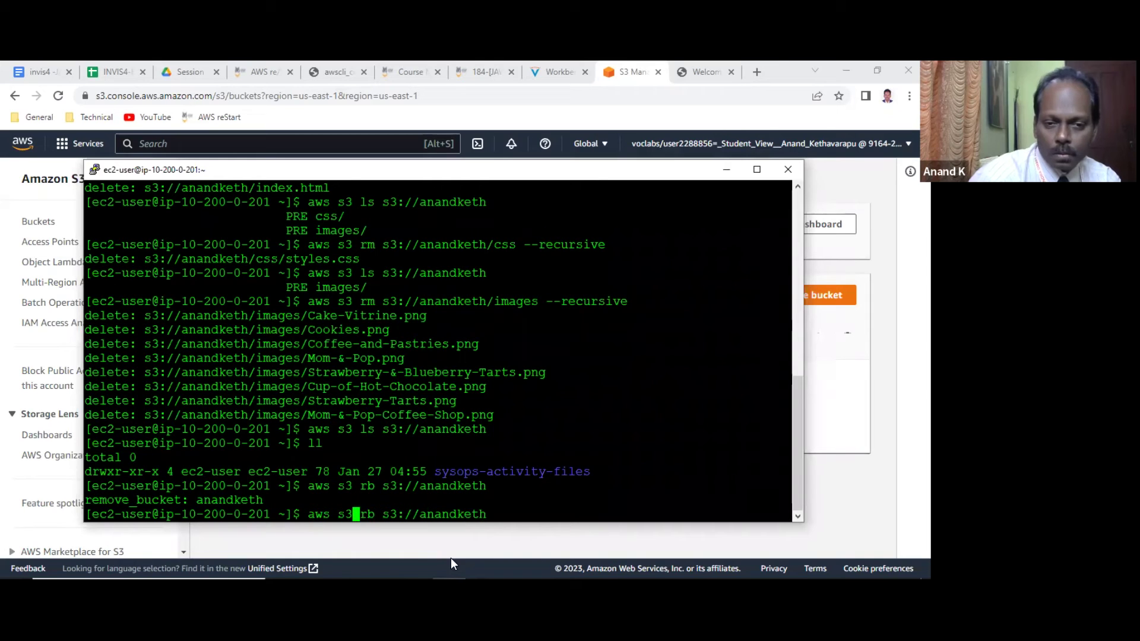
key("Delete")
type("m")
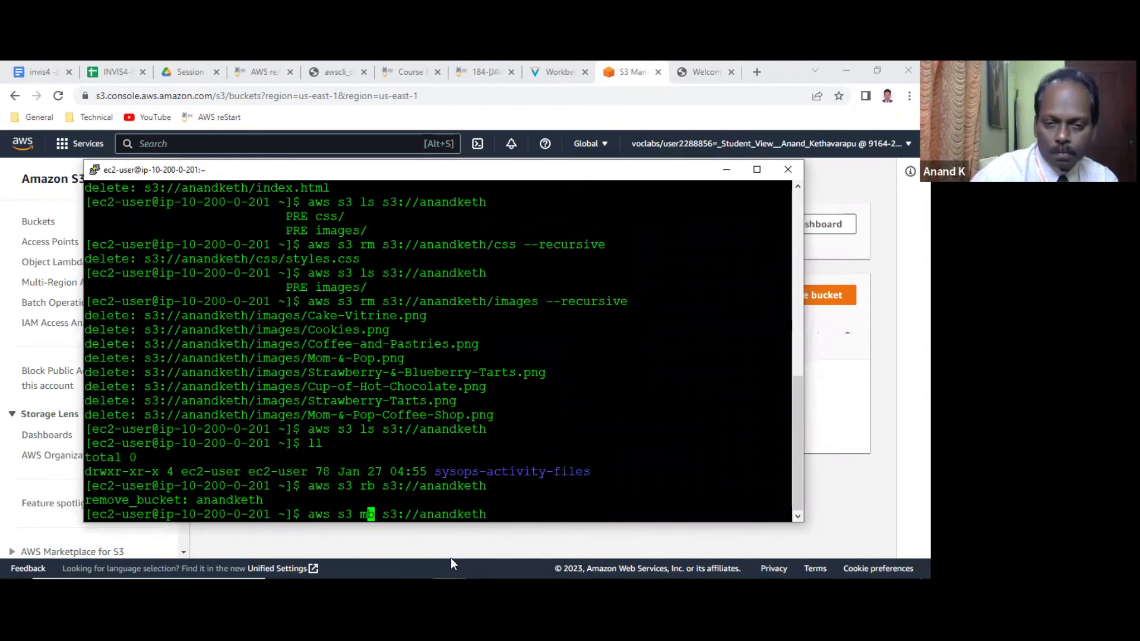
key("Return")
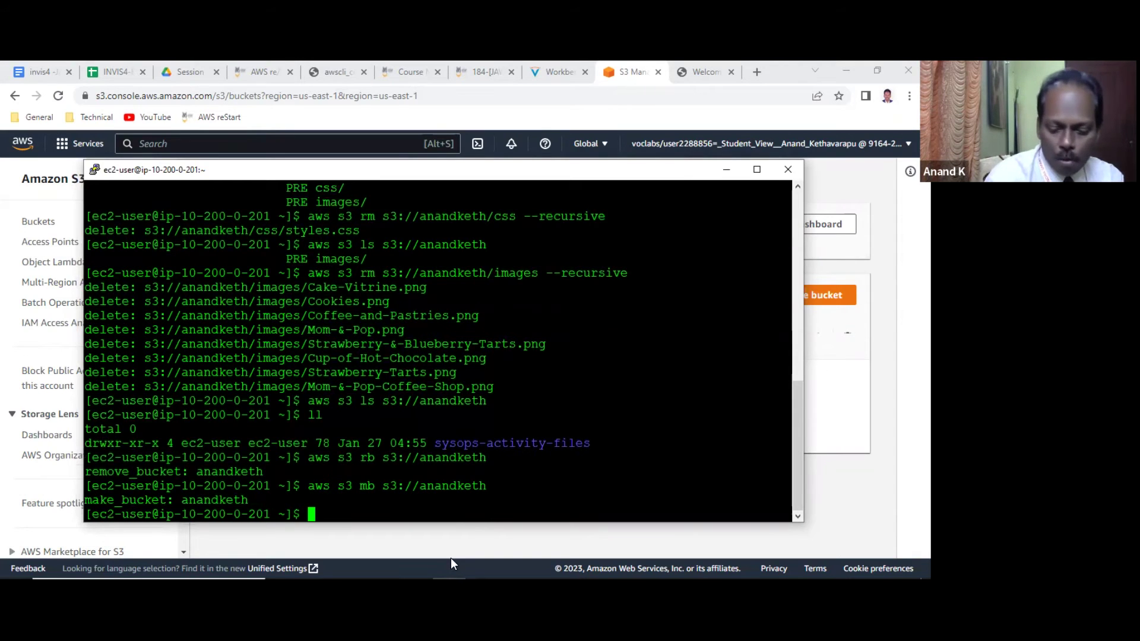
type("ll")
key("Return")
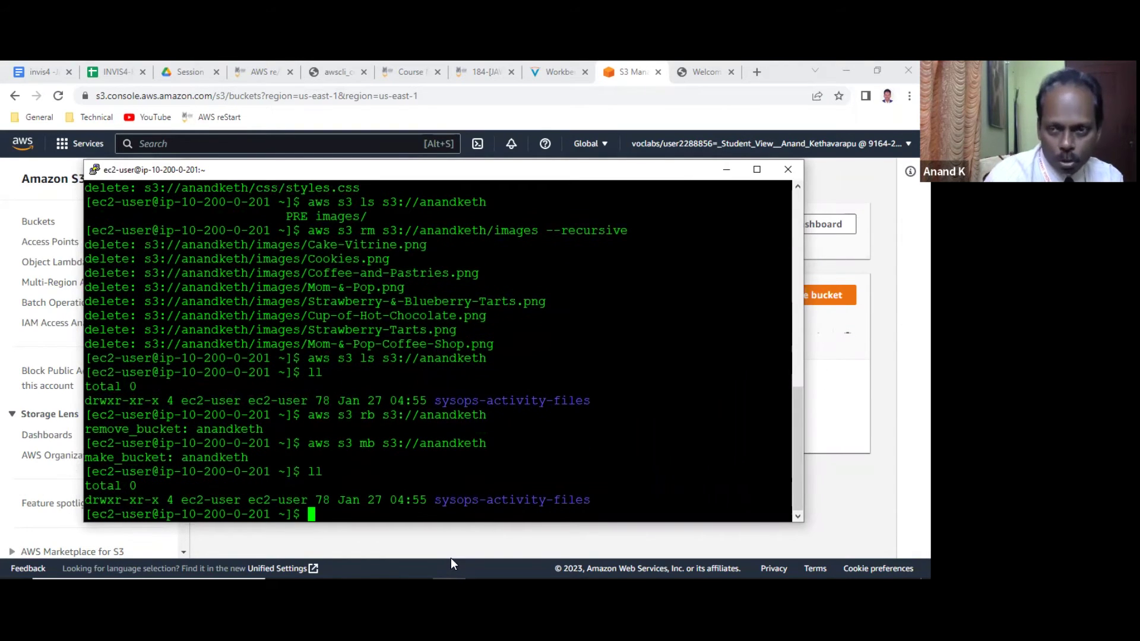
Run 'aws s3 cp sysops-activity-files s3://anandketh --recursive' to upload the folder.
type("aws s3 cp ")
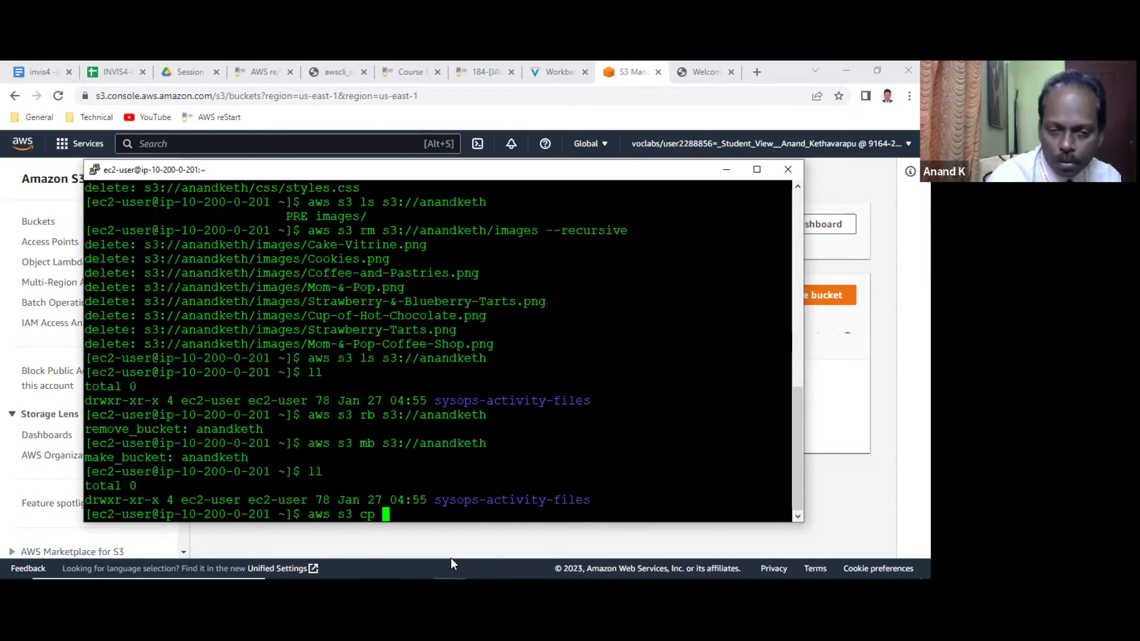
type("sys")
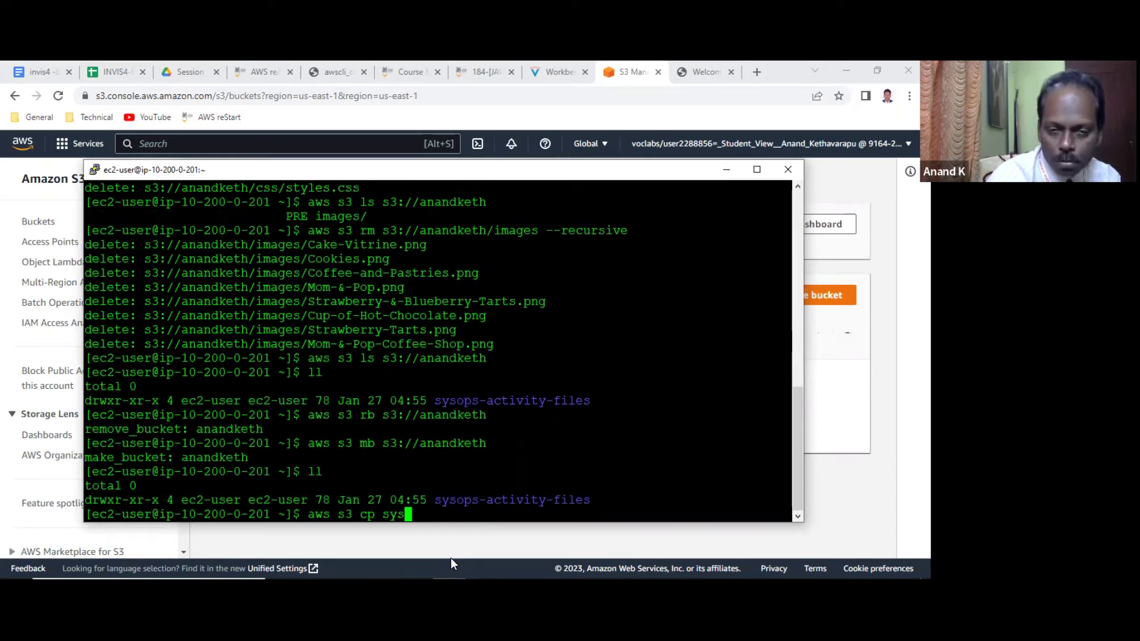
key("BackSpace")
key("BackSpace")
key("BackSpace")
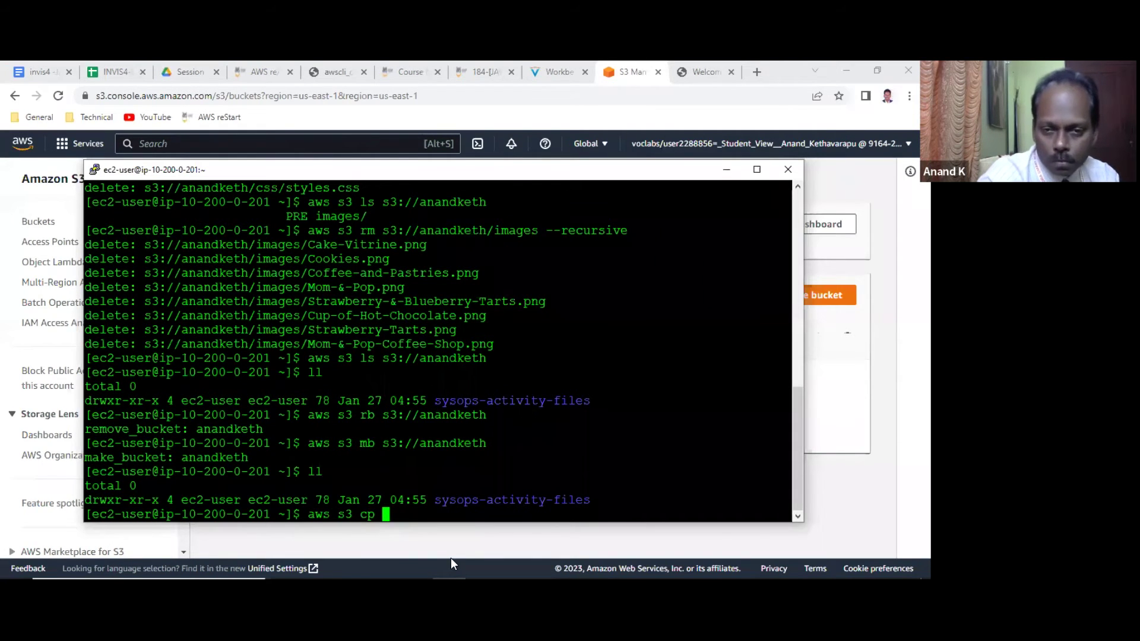
double_click(529, 500)
right_click(531, 500)
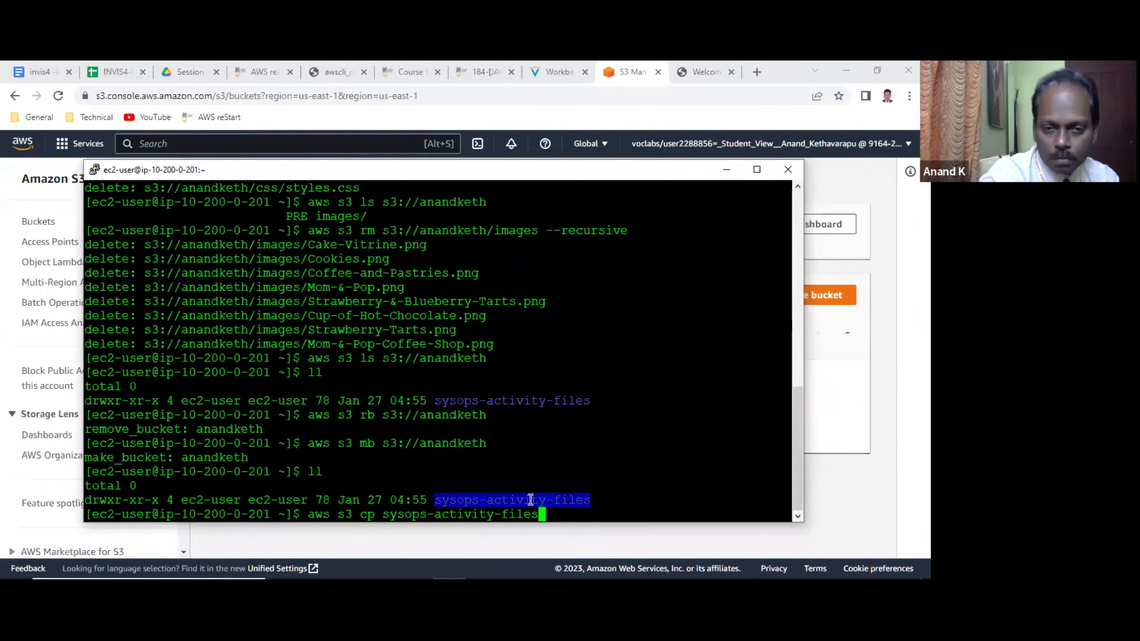
type("s3")
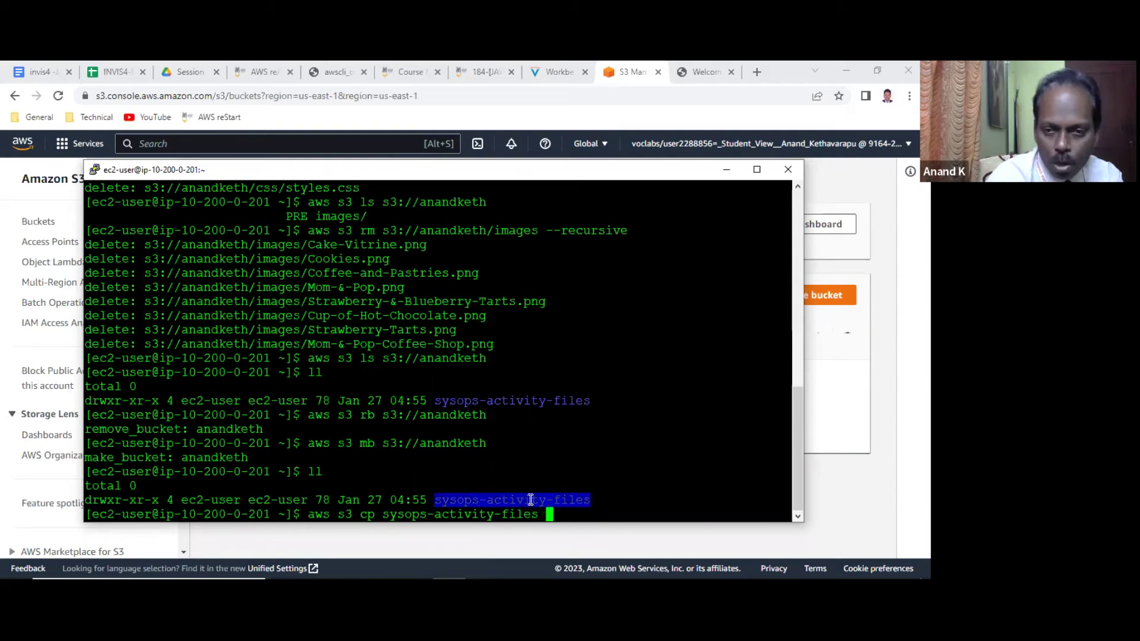
type("://")
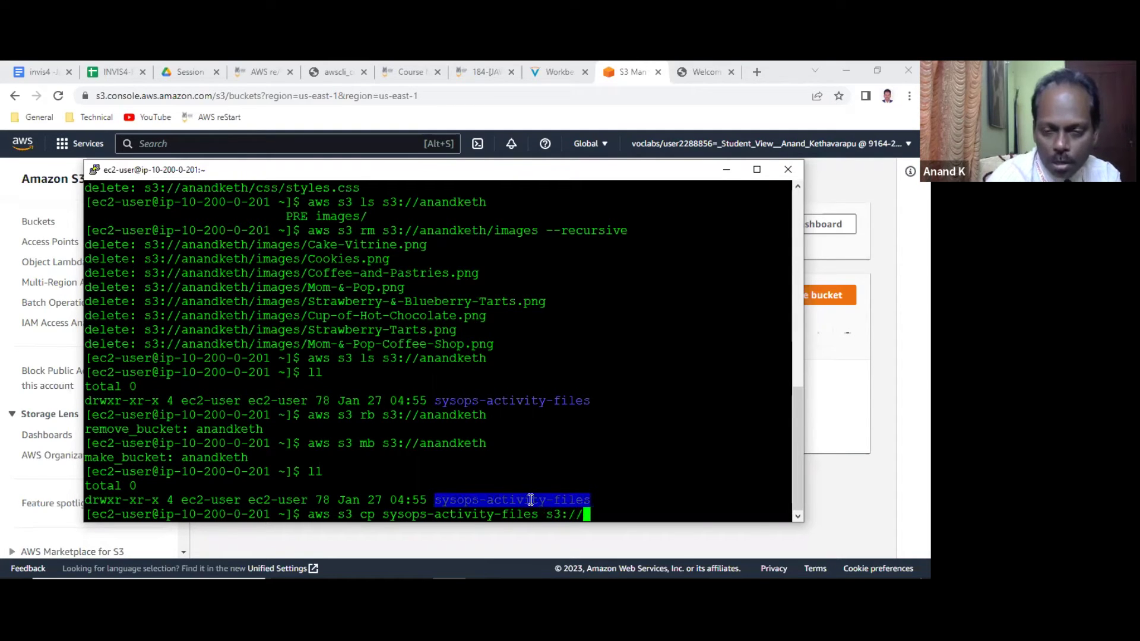
type("anandketh")
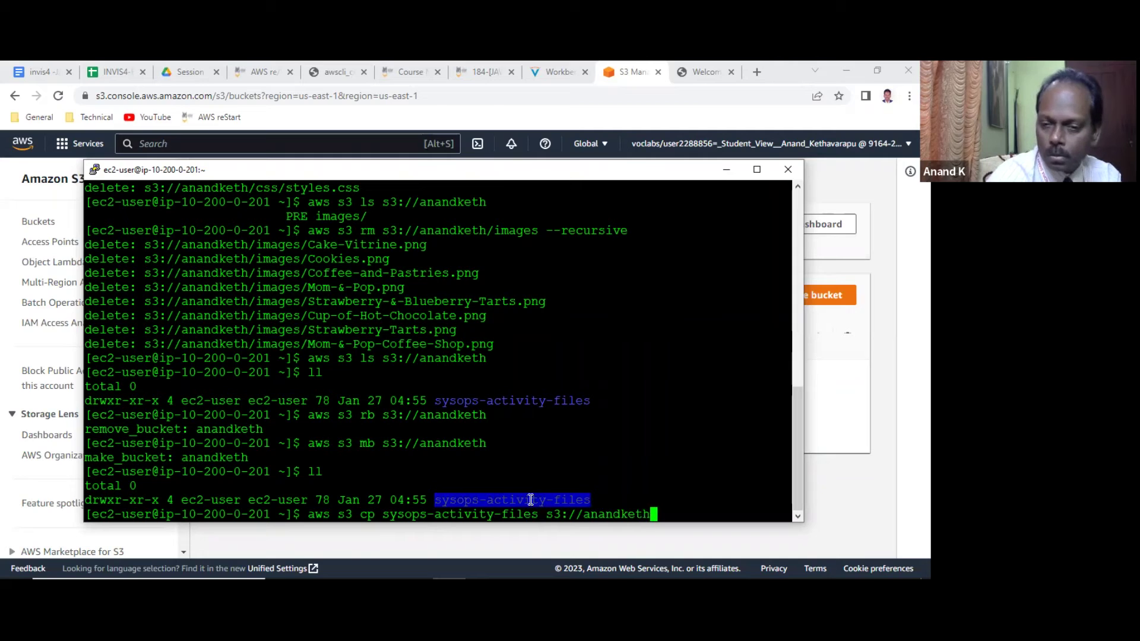
type(" --")
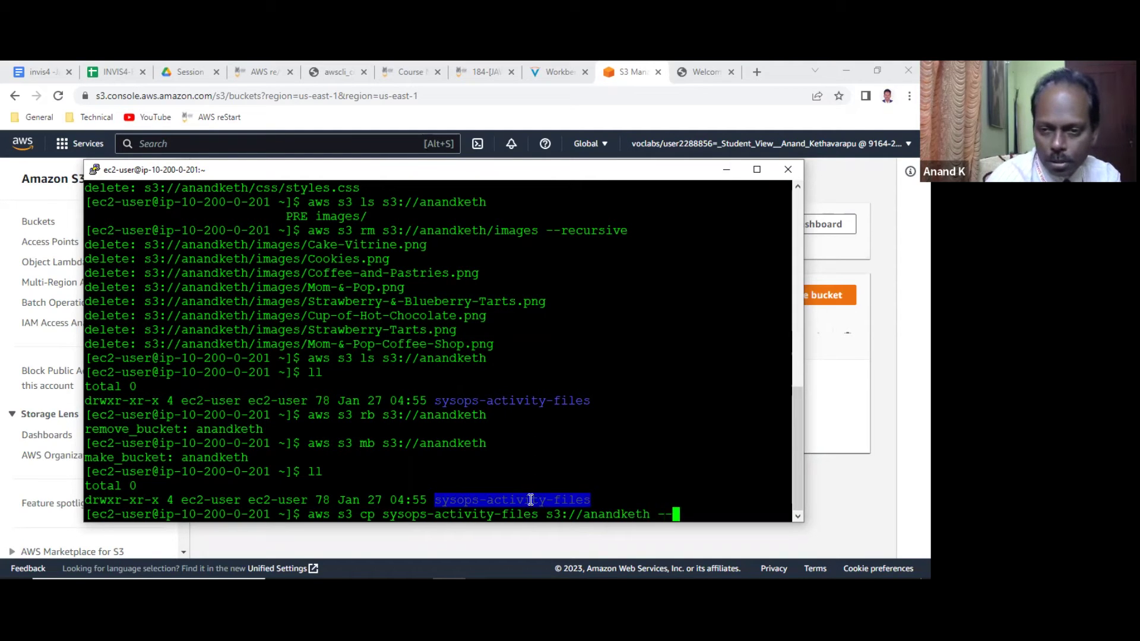
type("recursive")
key("Return")
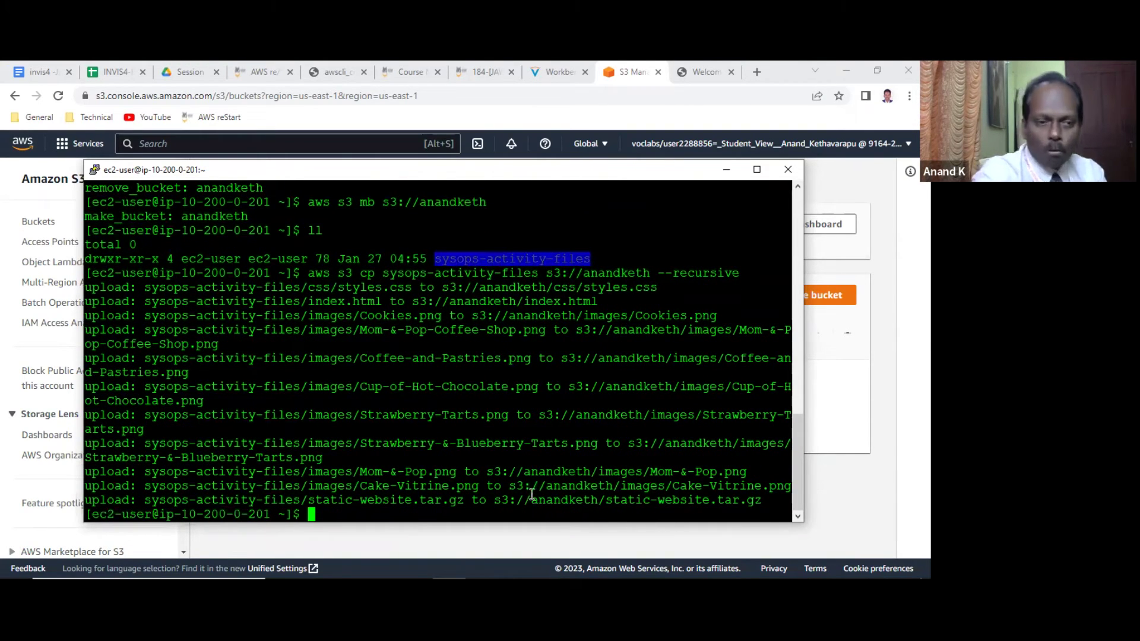
Refresh the S3 Buckets list to show the new anandketh bucket and close the Welcome tab.
left_click(660, 73)
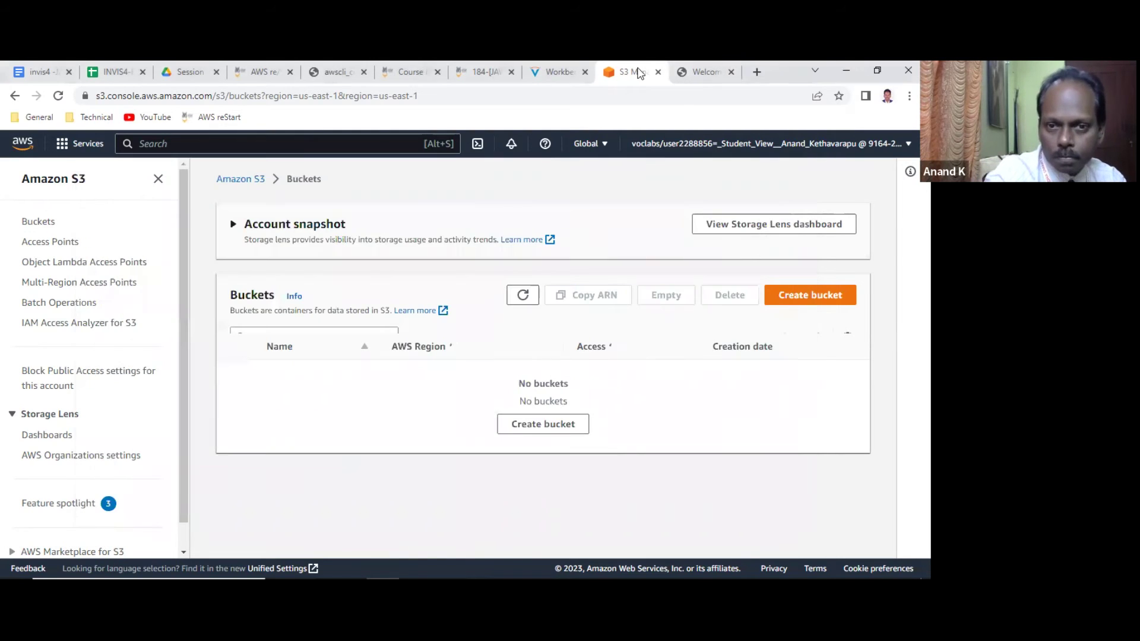
left_click(522, 296)
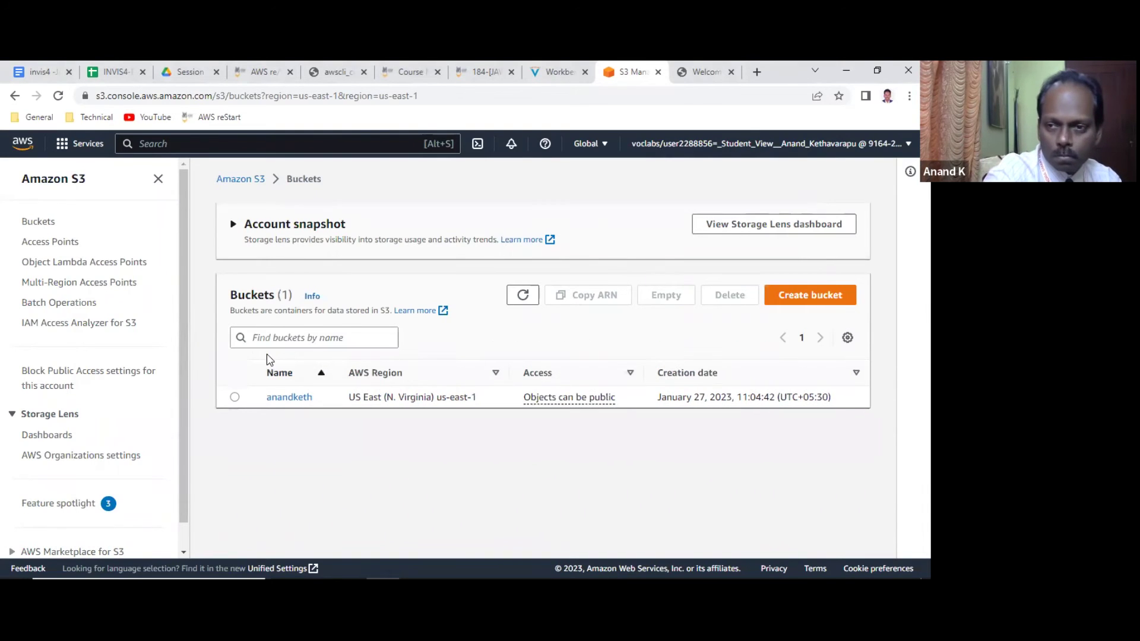
left_click(731, 73)
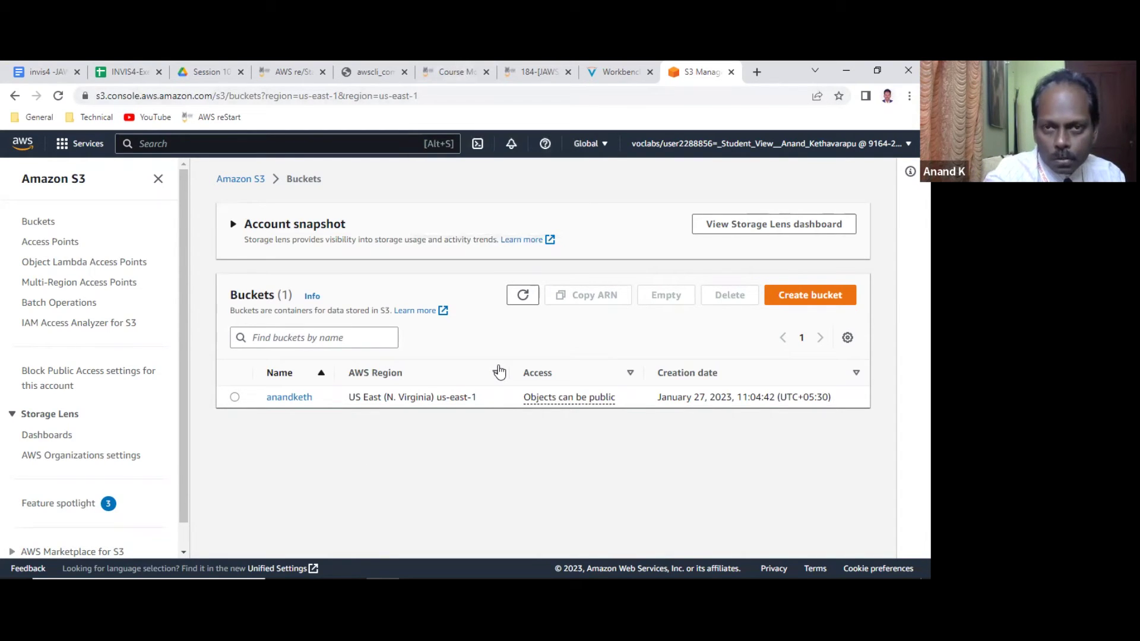
Scroll through the awscli_commands.pdf reference, then close it and return to the S3 Buckets page.
left_click(453, 72)
left_click(387, 72)
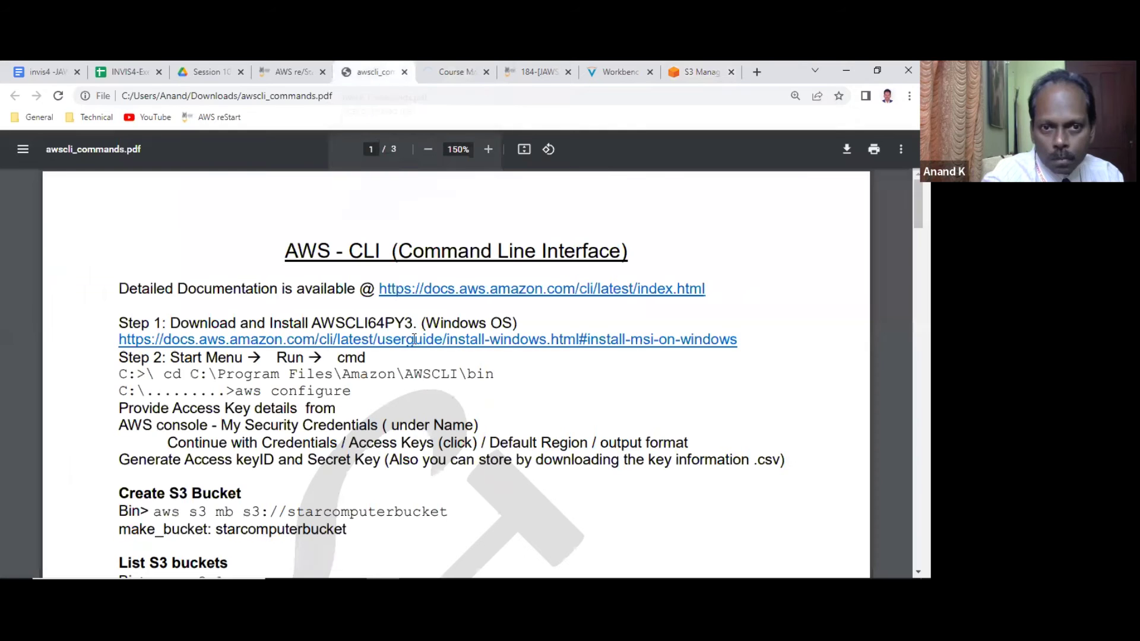
scroll(69, 349, "down", 2)
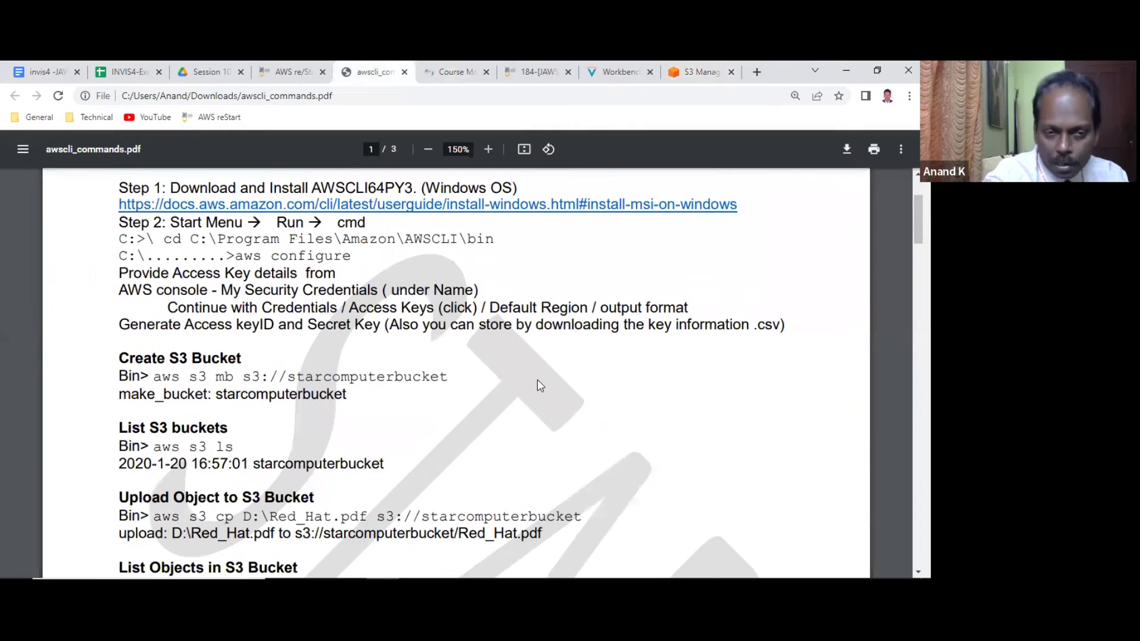
scroll(110, 283, "down", 4)
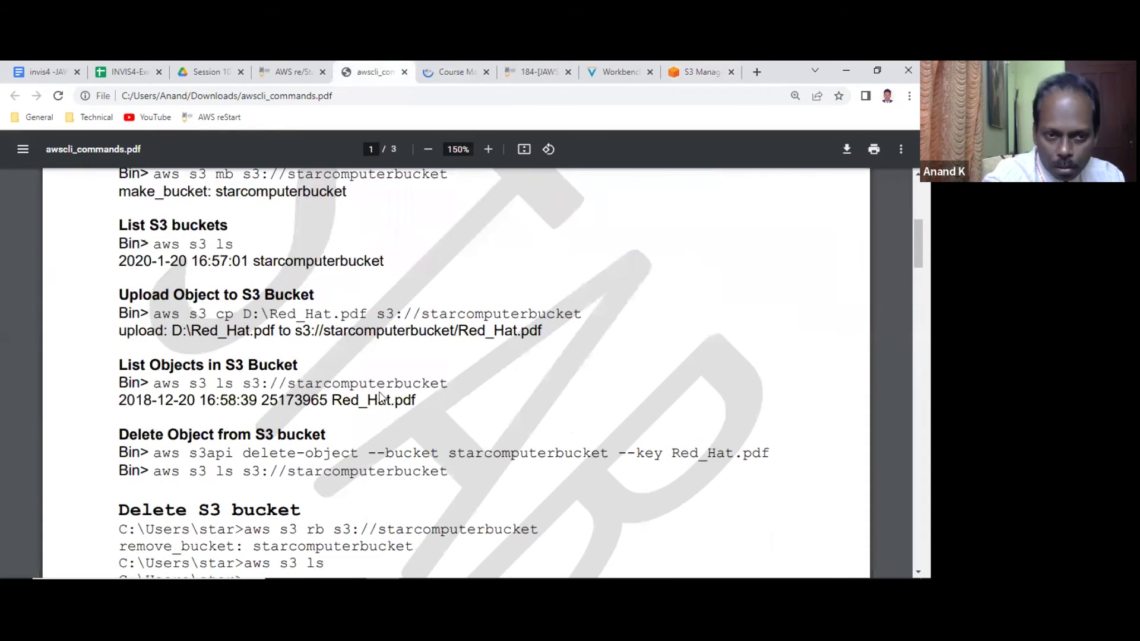
scroll(392, 404, "down", 3)
scroll(396, 303, "down", 12)
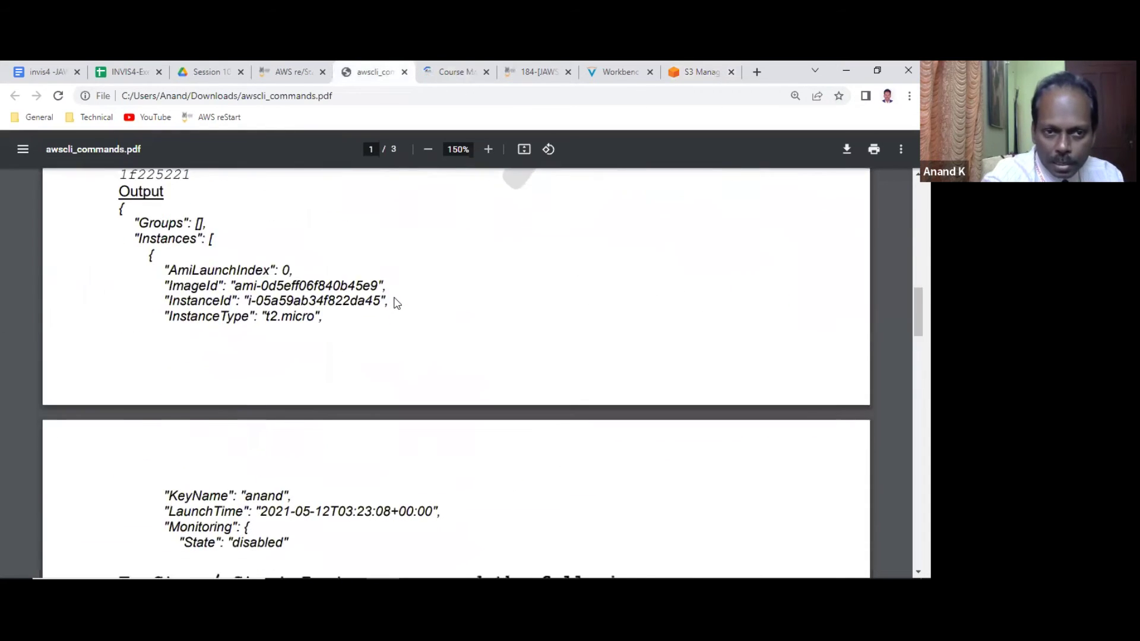
scroll(397, 303, "up", 2)
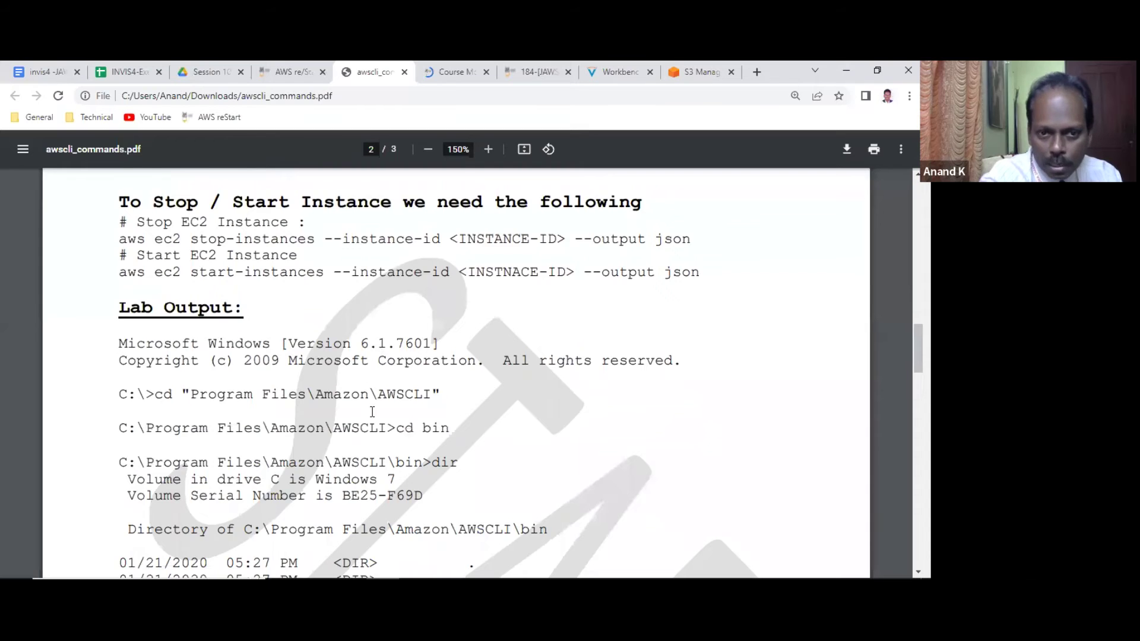
scroll(372, 411, "down", 11)
scroll(372, 410, "down", 8)
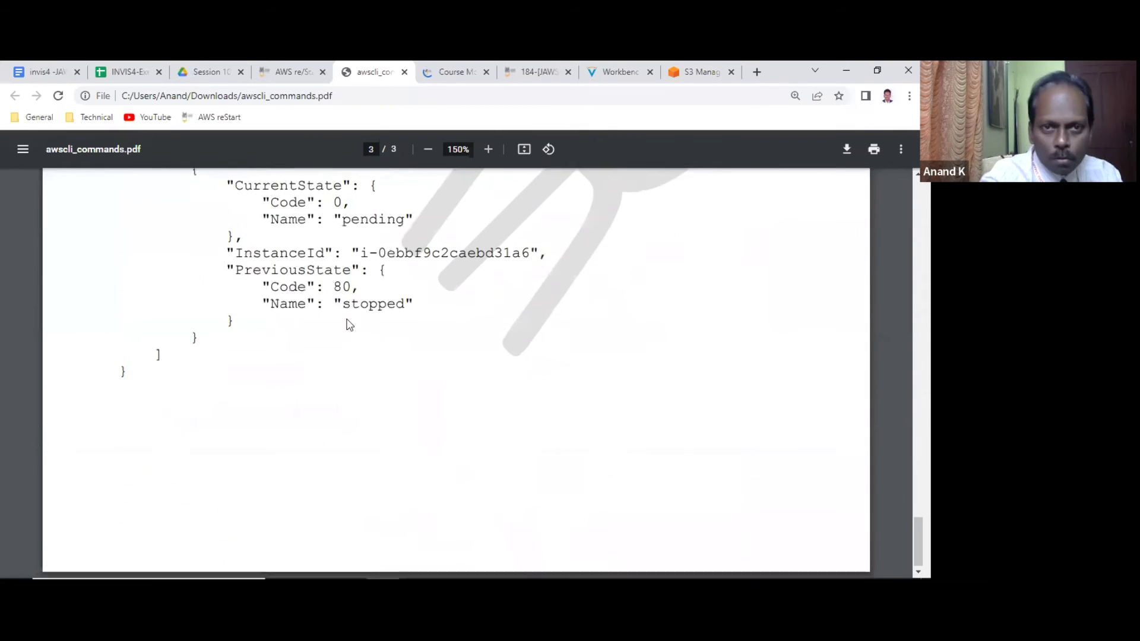
scroll(346, 323, "up", 5)
left_click(406, 72)
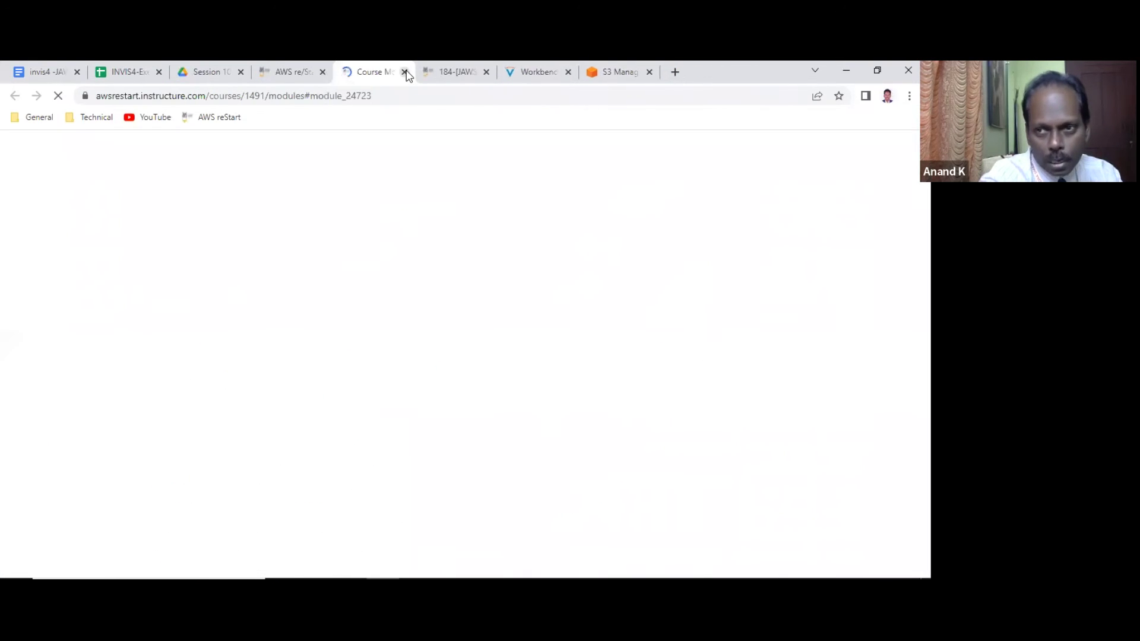
left_click(615, 72)
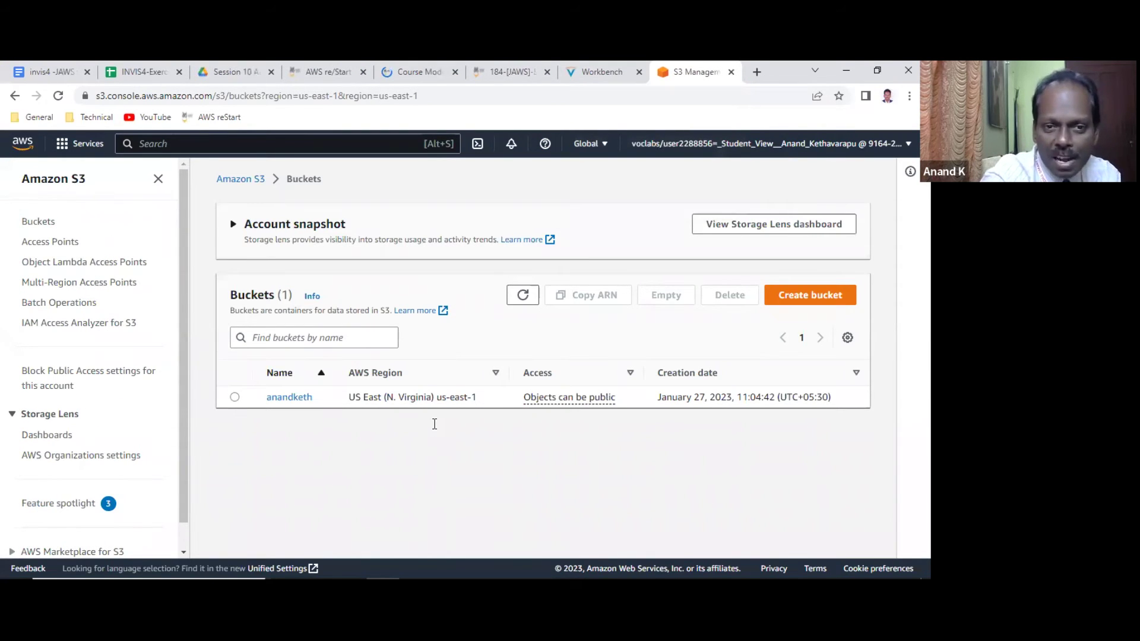
Review the upload output in PuTTY, then switch to the Session 10 Amazon CLI Google Drive folder.
key("alt+Tab")
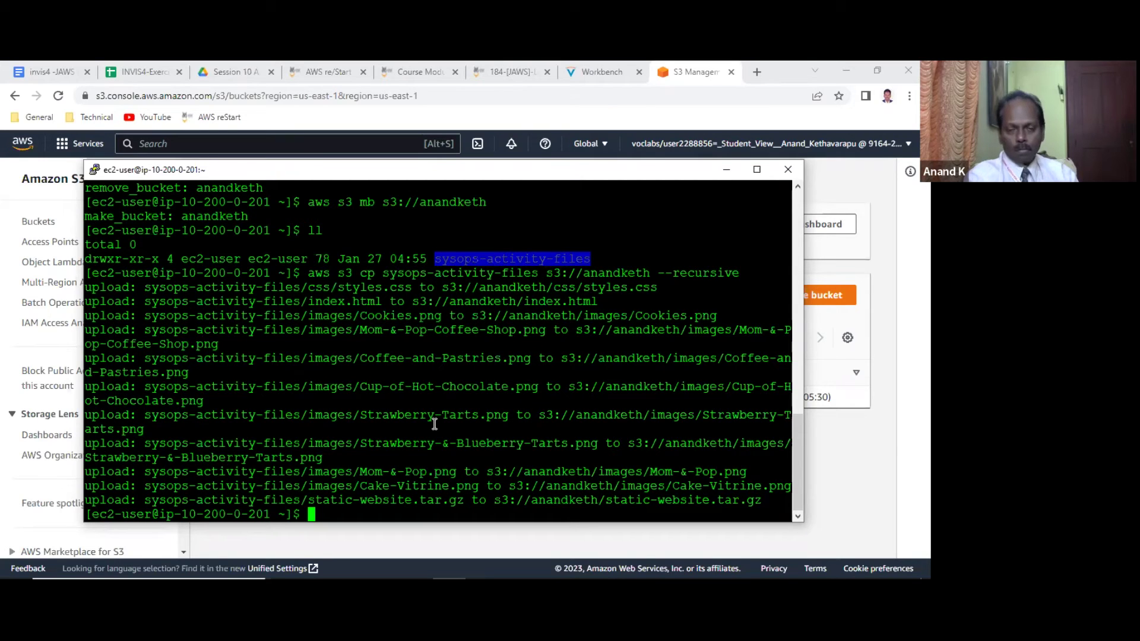
left_click(254, 73)
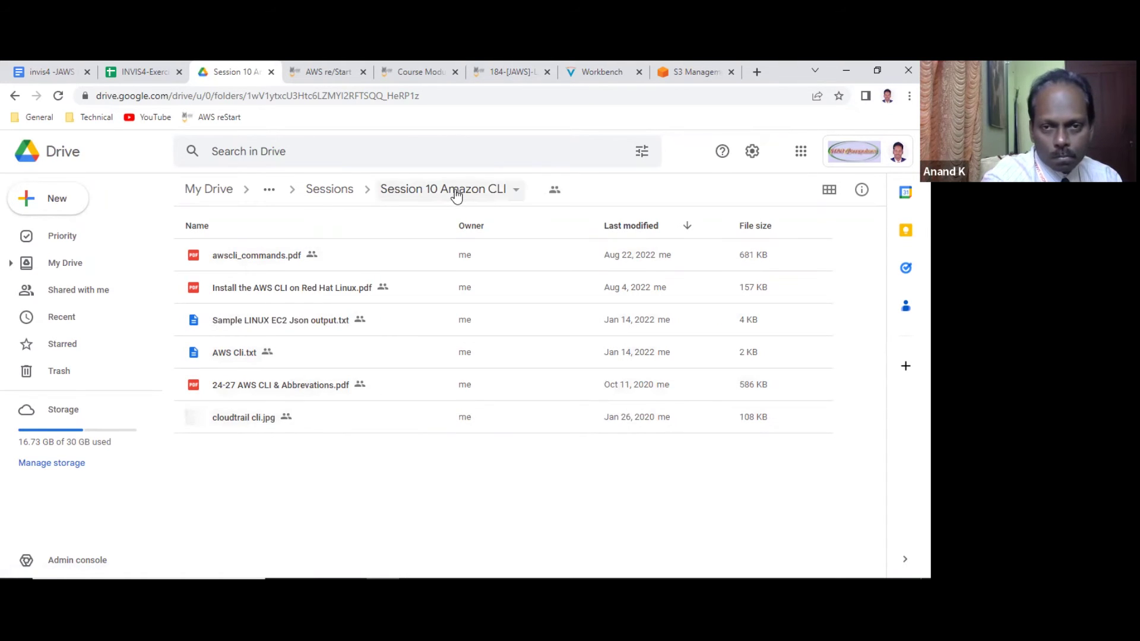
Download Bucket Policy.txt from the Session 6 static website folder and open it in Notepad.
left_click(342, 193)
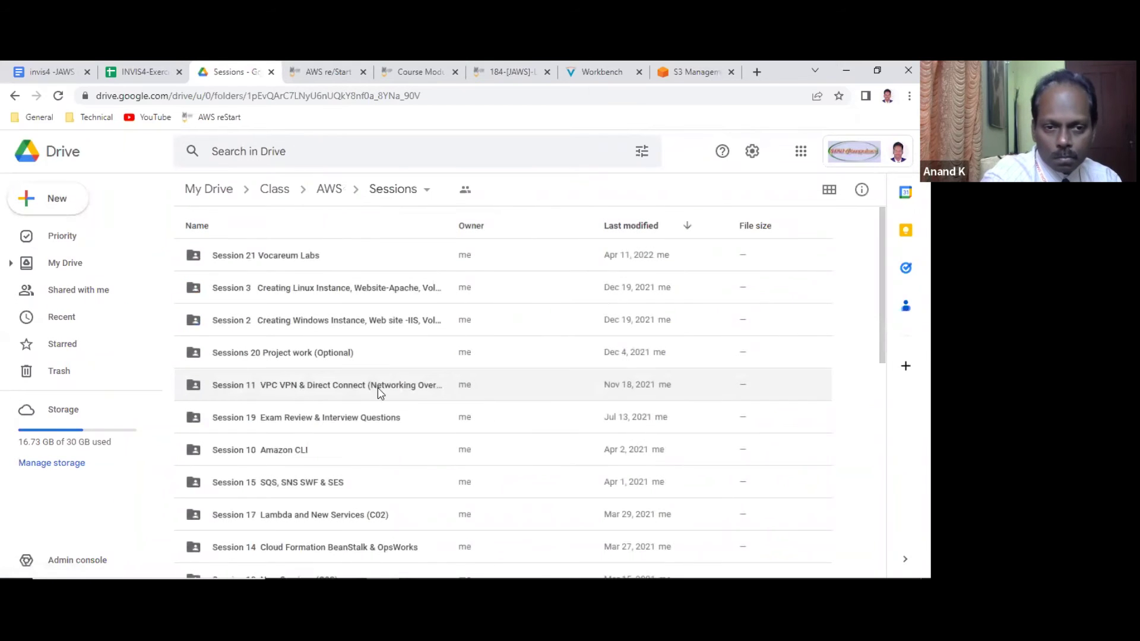
scroll(379, 395, "down", 5)
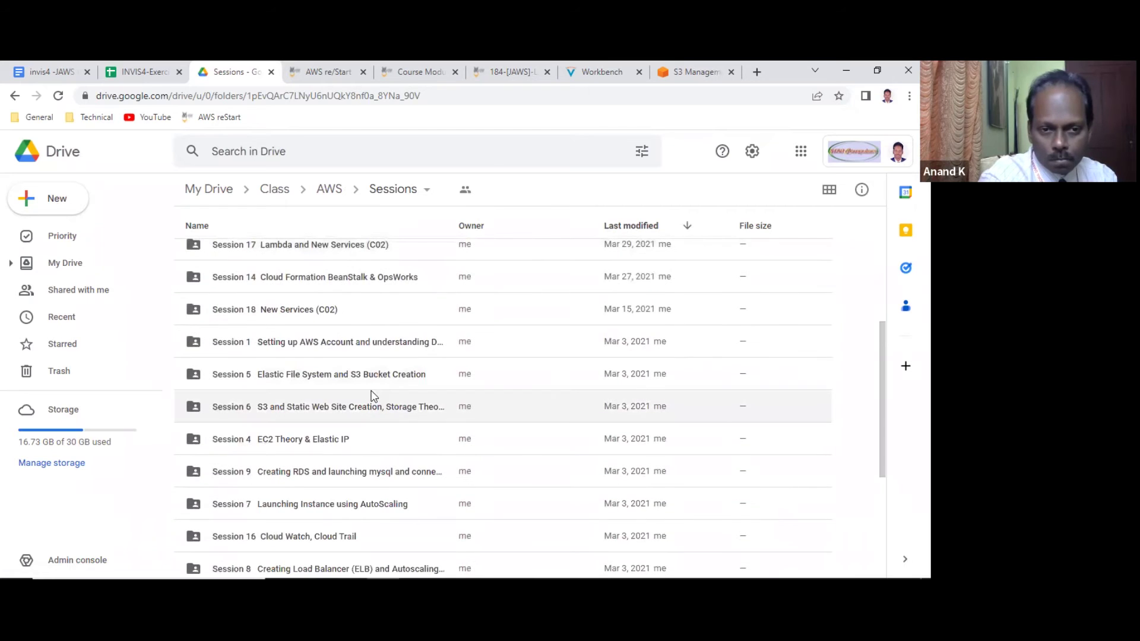
double_click(363, 409)
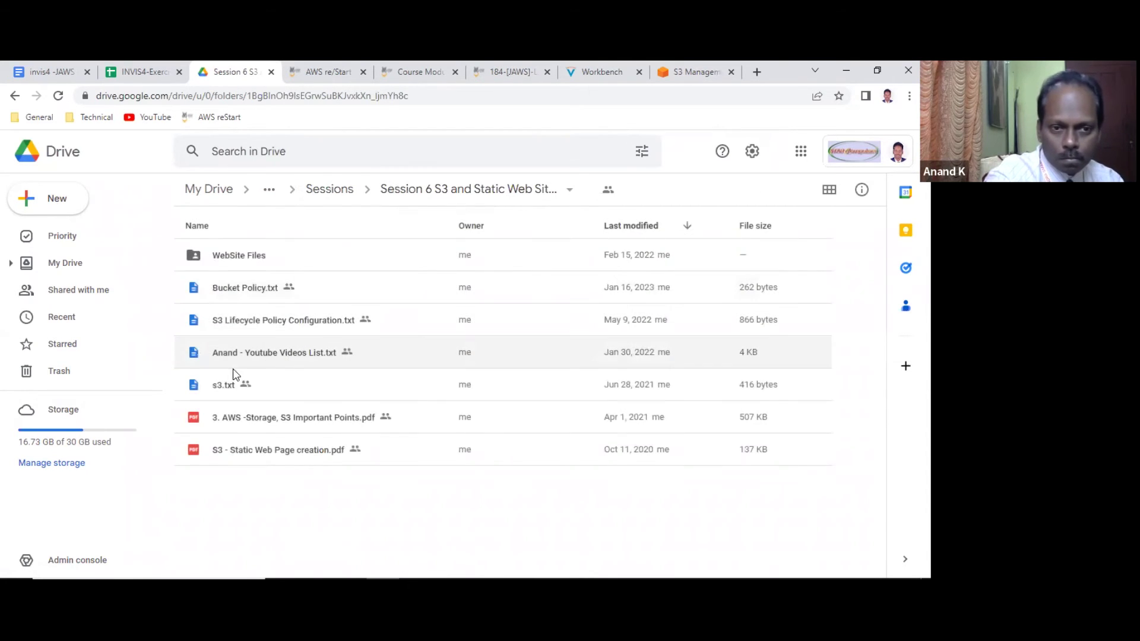
right_click(250, 290)
left_click(305, 521)
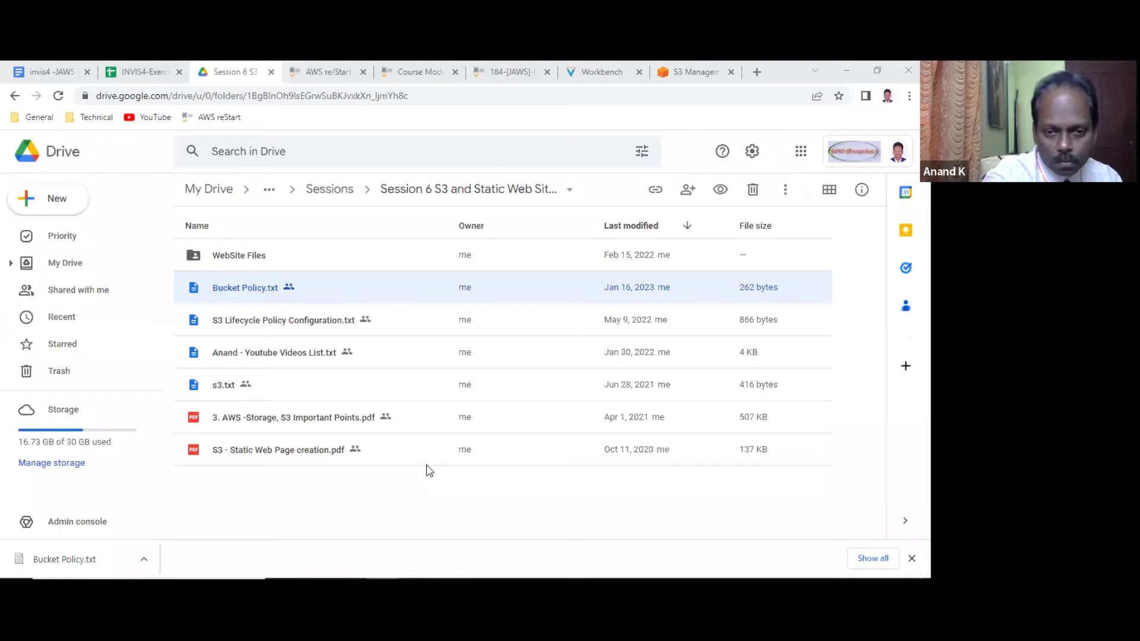
left_click(515, 327)
double_click(515, 328)
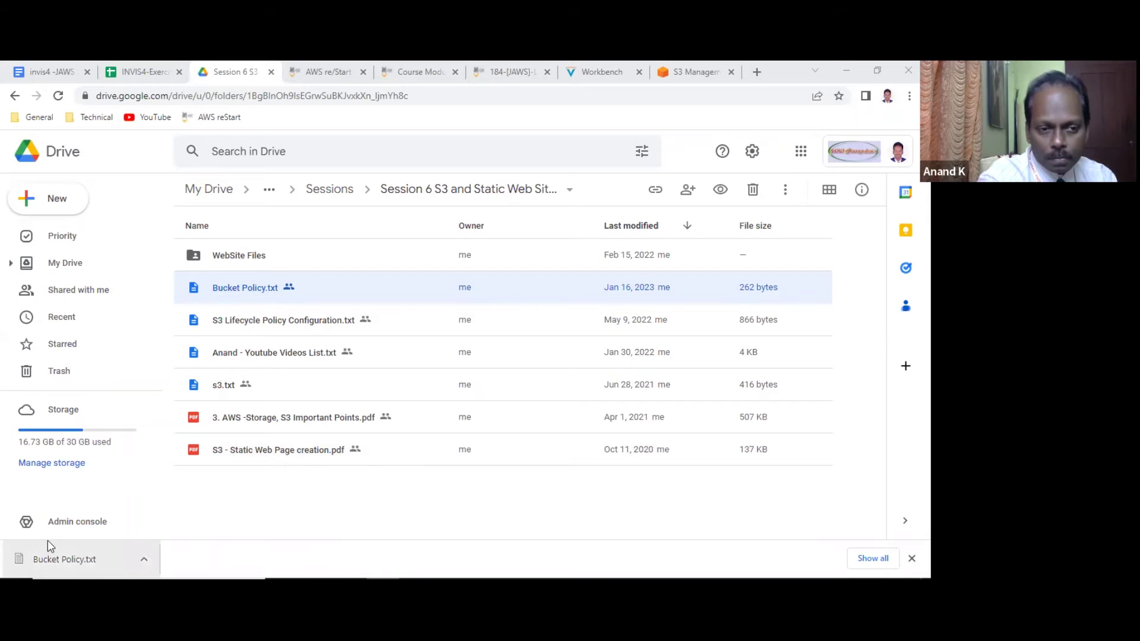
left_click(56, 561)
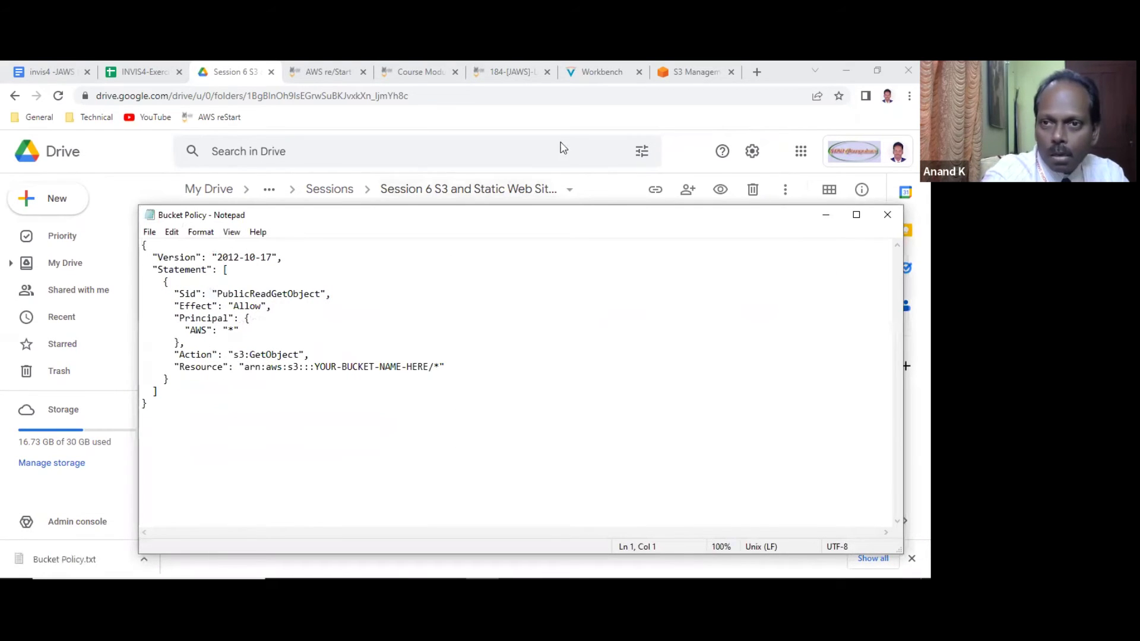
Minimize Notepad and open the anandketh bucket's object list in the S3 console.
left_click(822, 215)
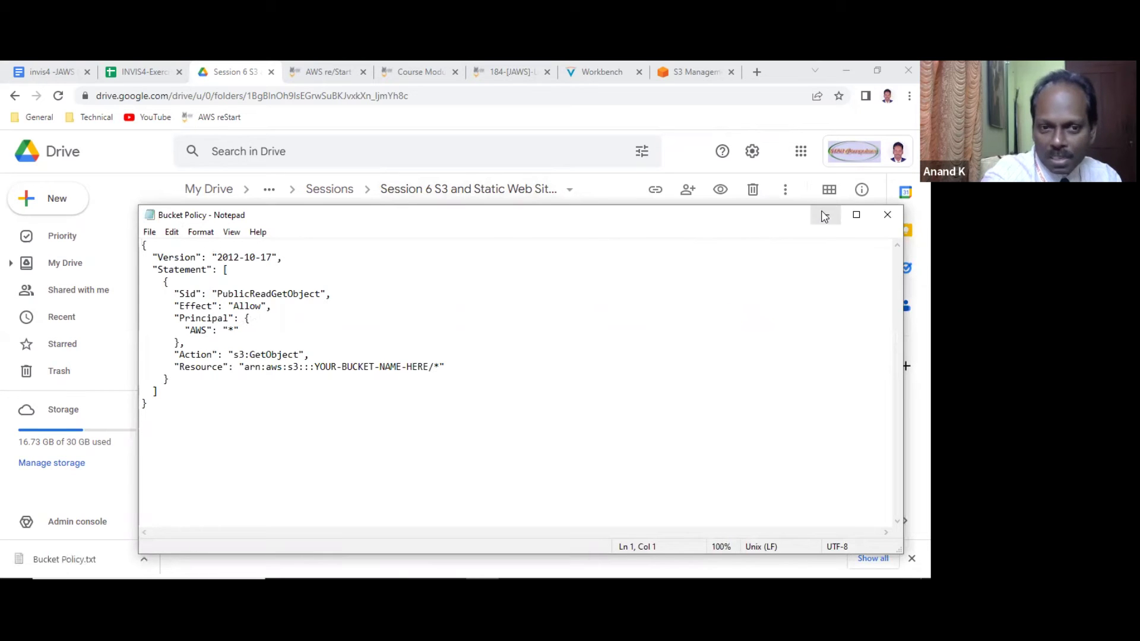
left_click(698, 71)
left_click(293, 402)
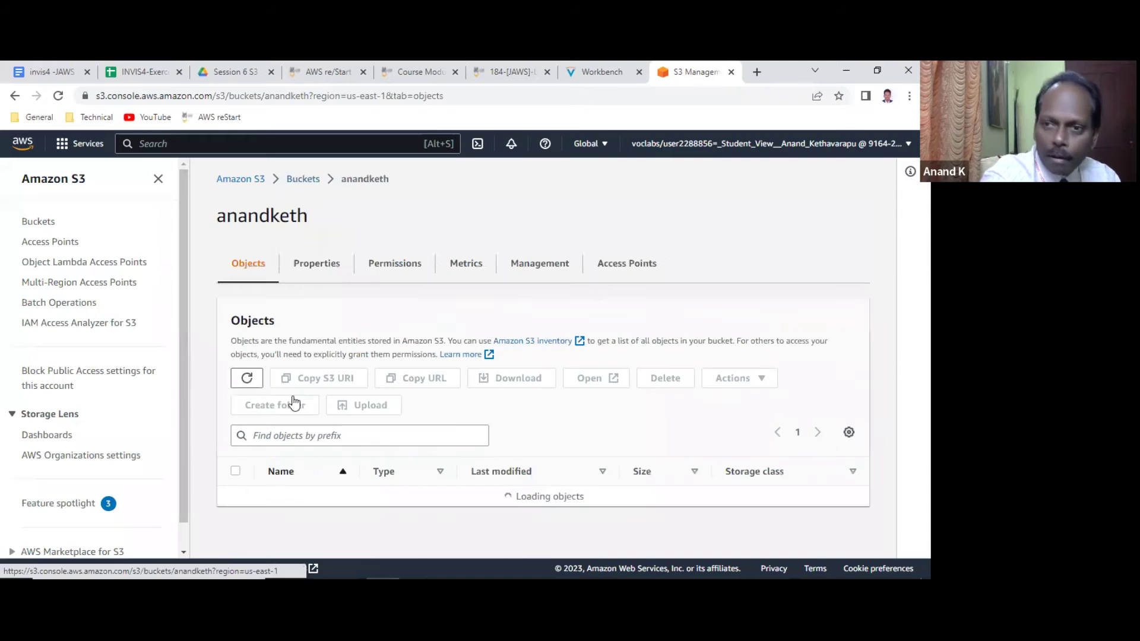
scroll(324, 355, "down", 1)
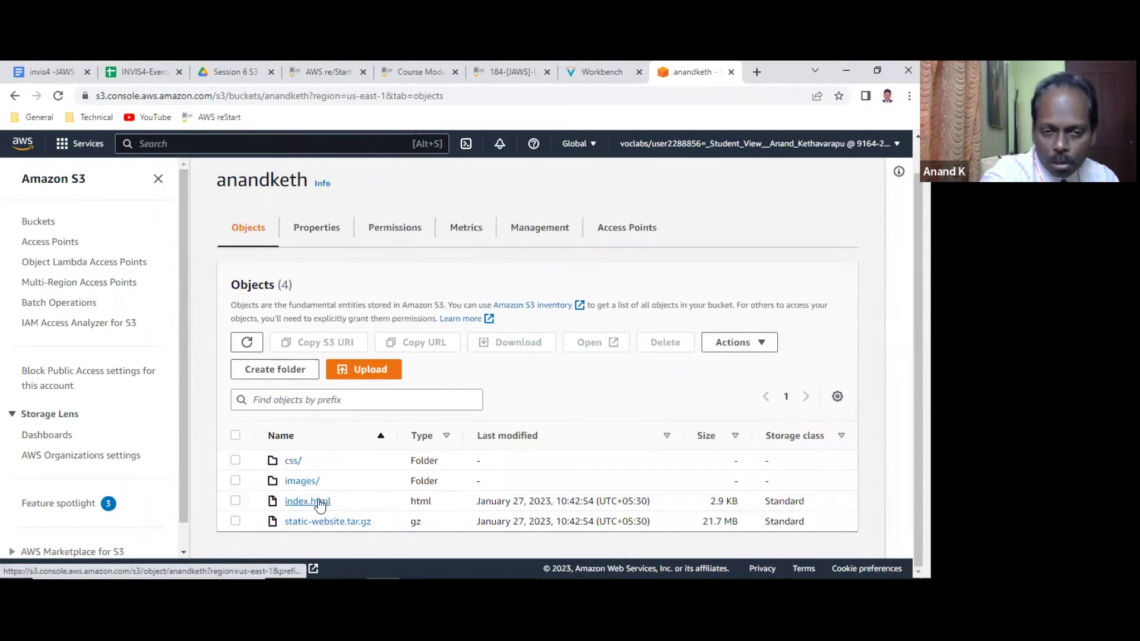
Open index.html's Object URL to see it return Access Denied, then go back.
left_click(318, 501)
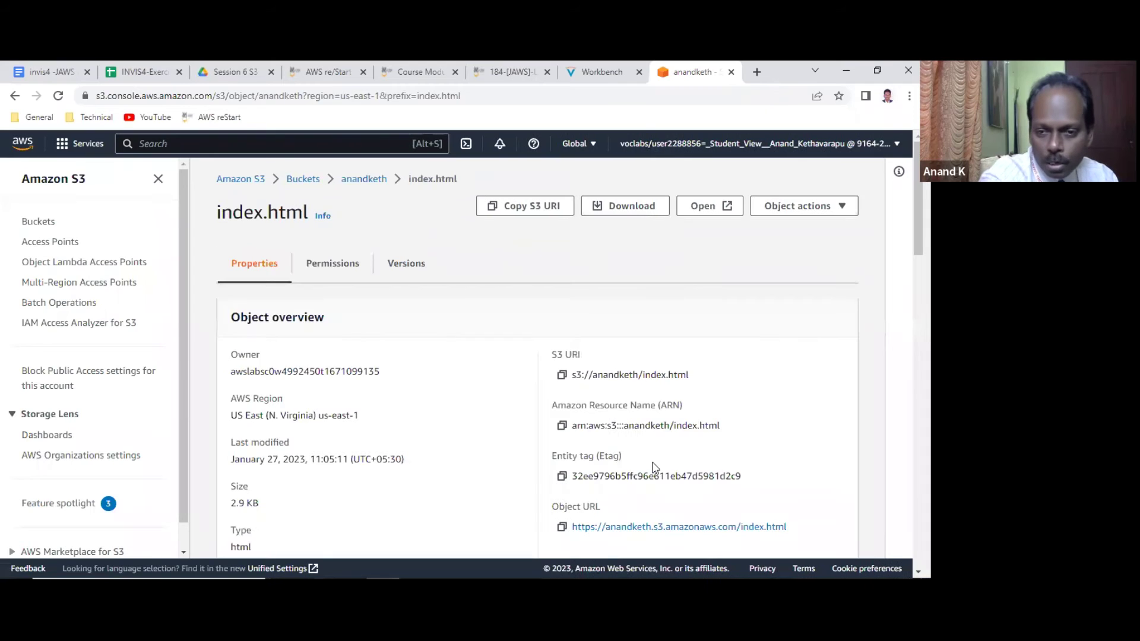
left_click(658, 528)
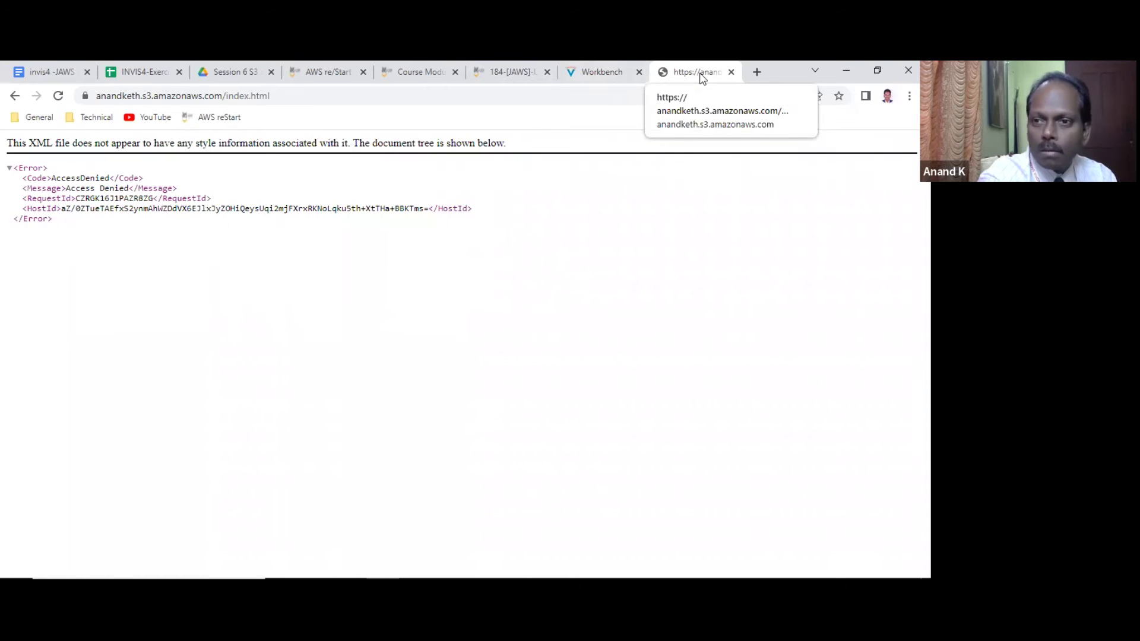
left_click(13, 96)
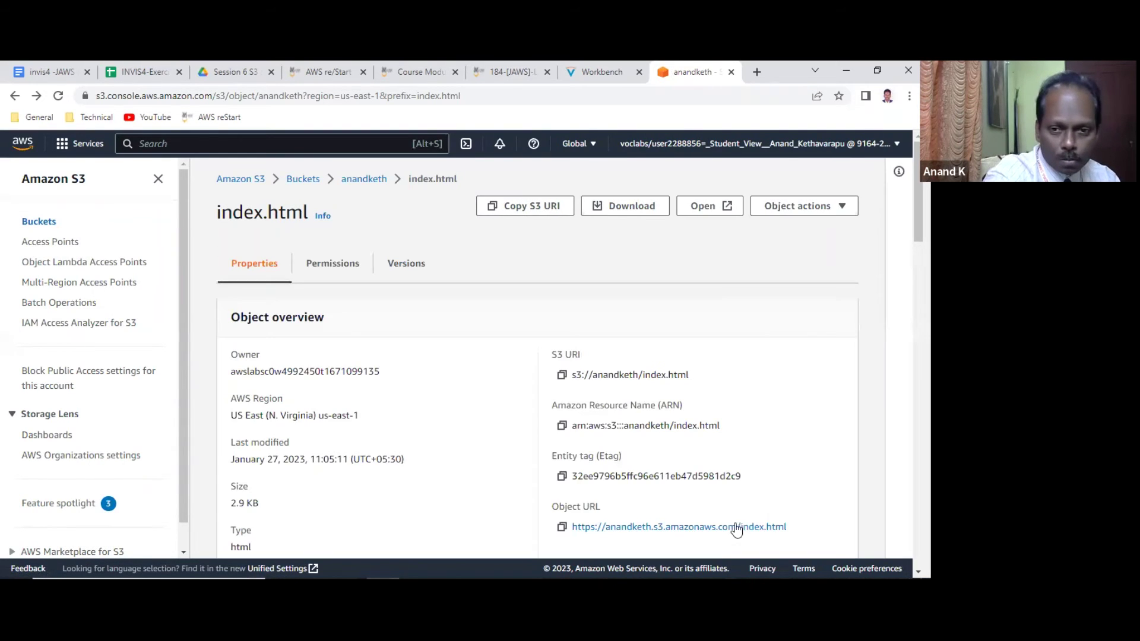
Load index.html's copied object URL in a new tab, then return to anandketh's objects.
left_click(561, 527)
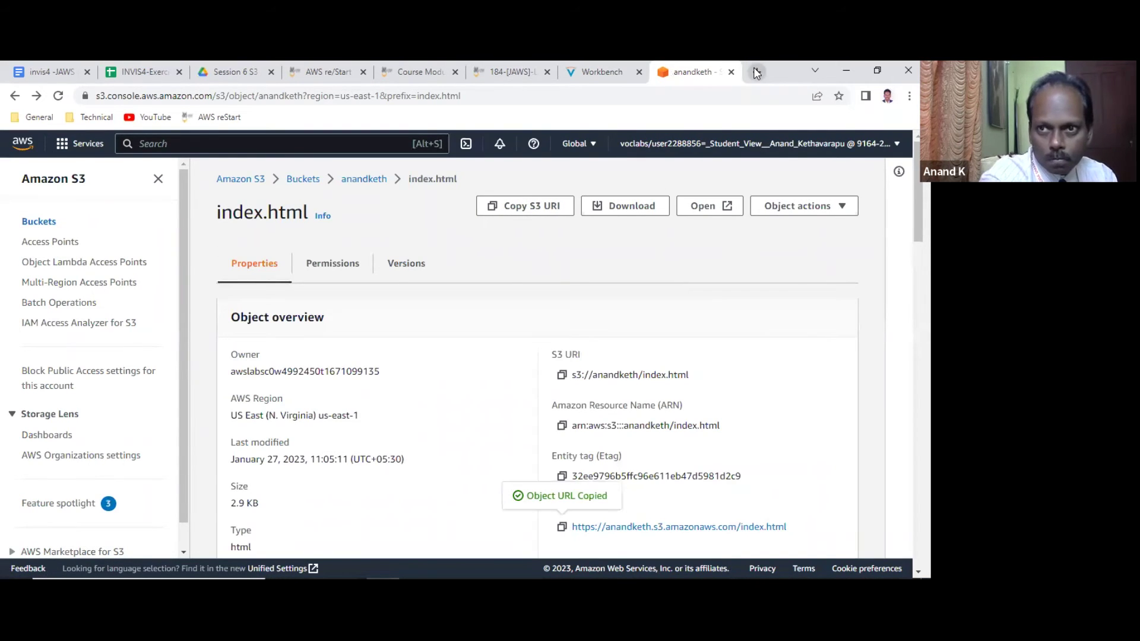
left_click(754, 71)
key("ctrl+v")
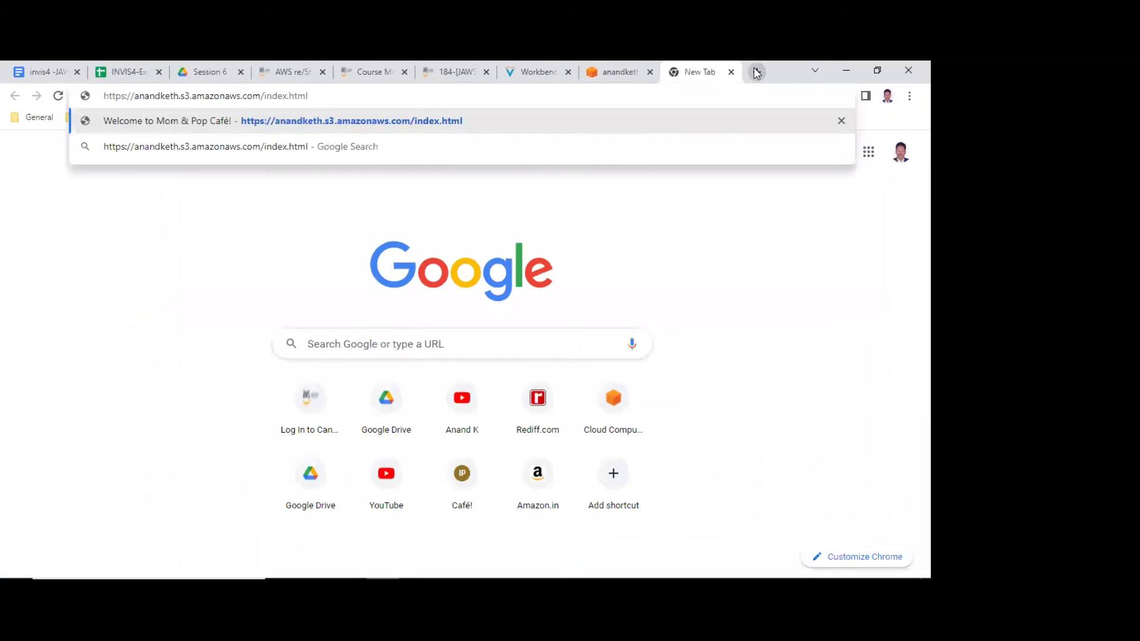
key("Return")
left_click(620, 72)
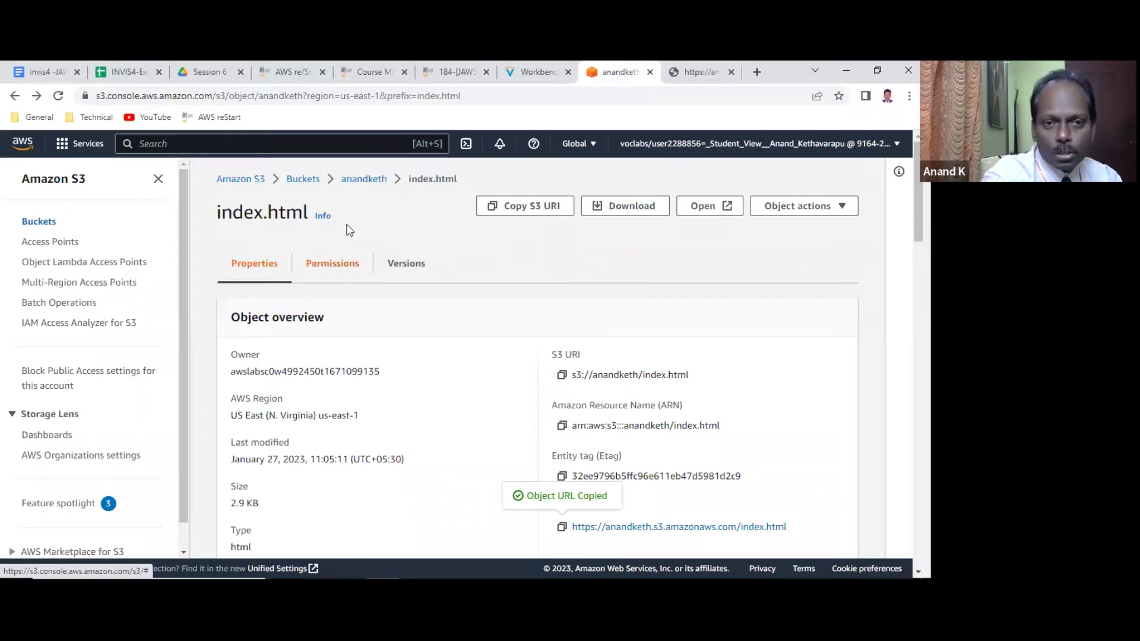
left_click(364, 179)
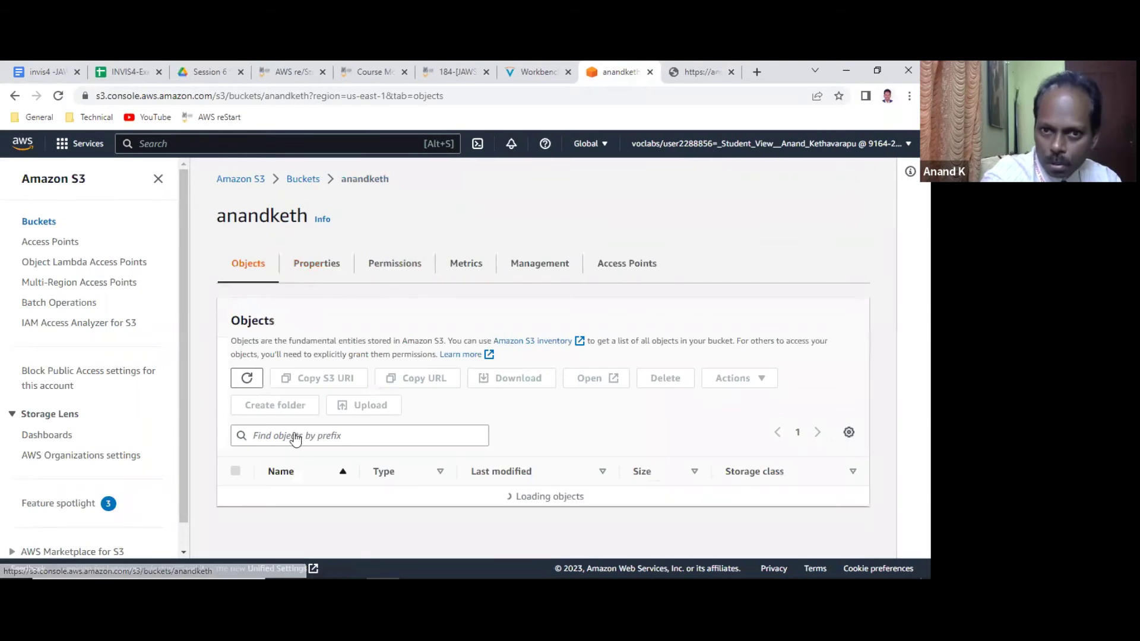
Save anandketh's Block public access settings with all blocks off, confirming with 'confirm'.
left_click(409, 263)
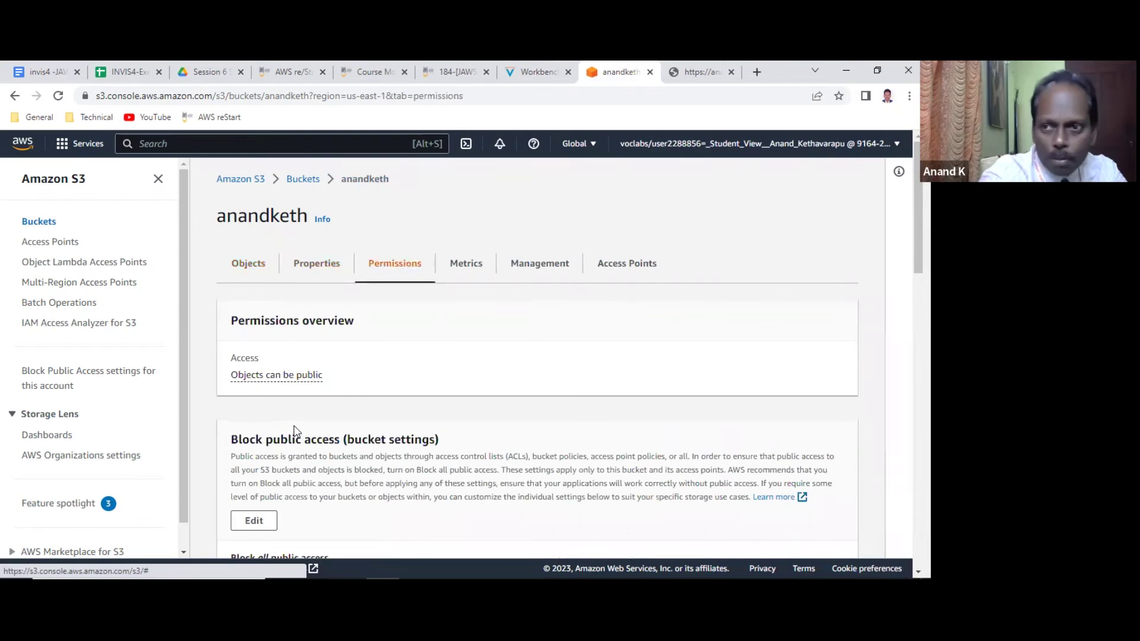
scroll(330, 412, "down", 2)
left_click(260, 388)
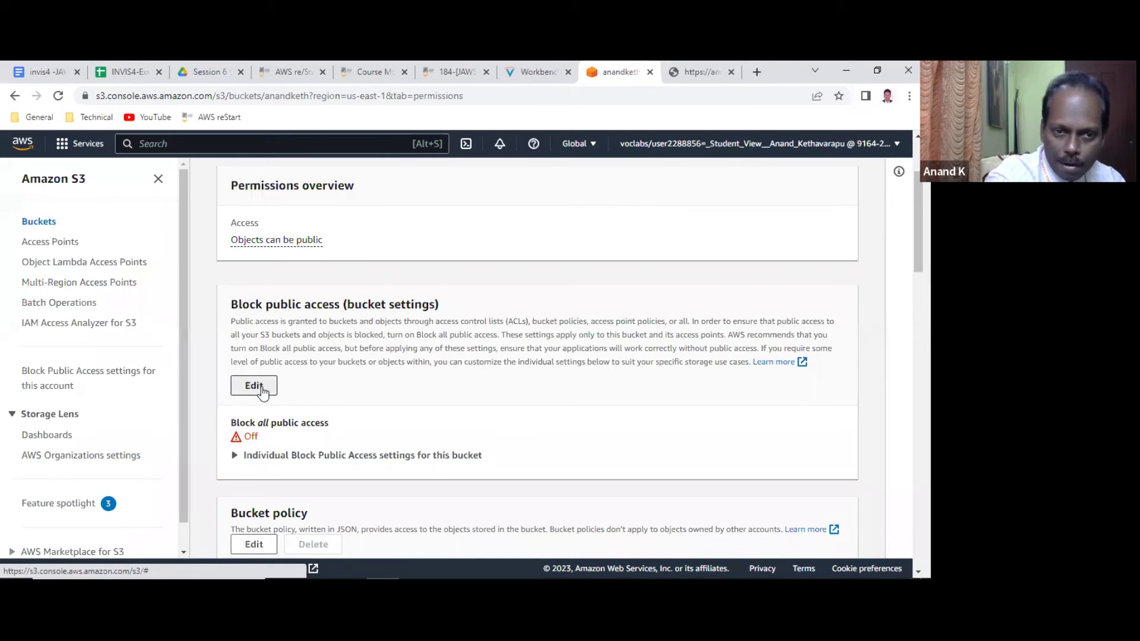
scroll(281, 312, "down", 1)
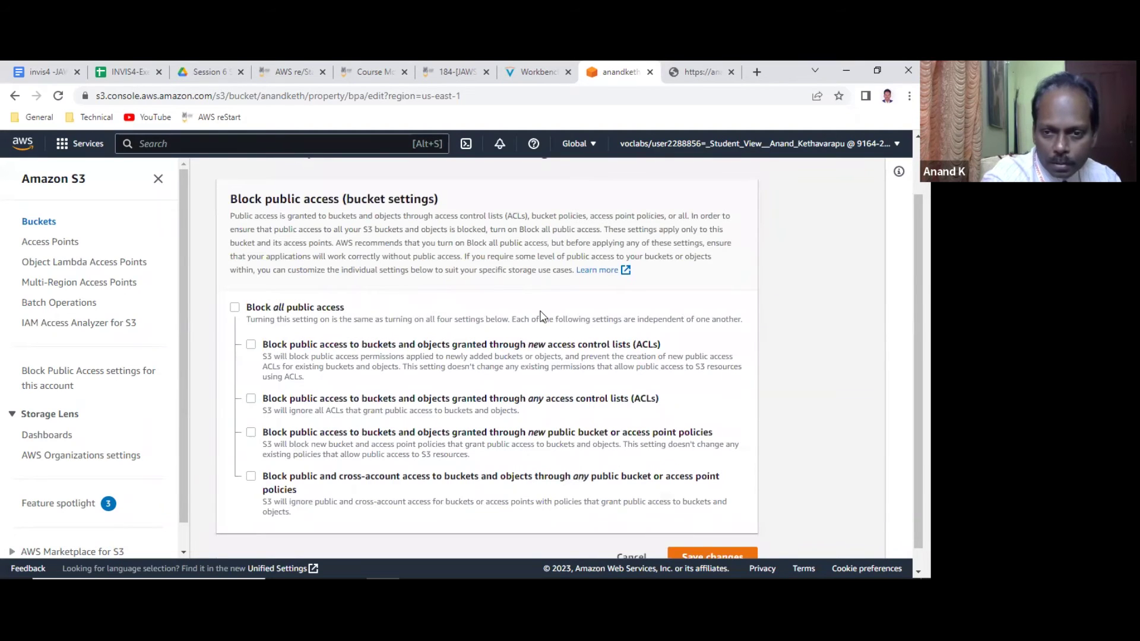
scroll(689, 452, "down", 1)
left_click(719, 536)
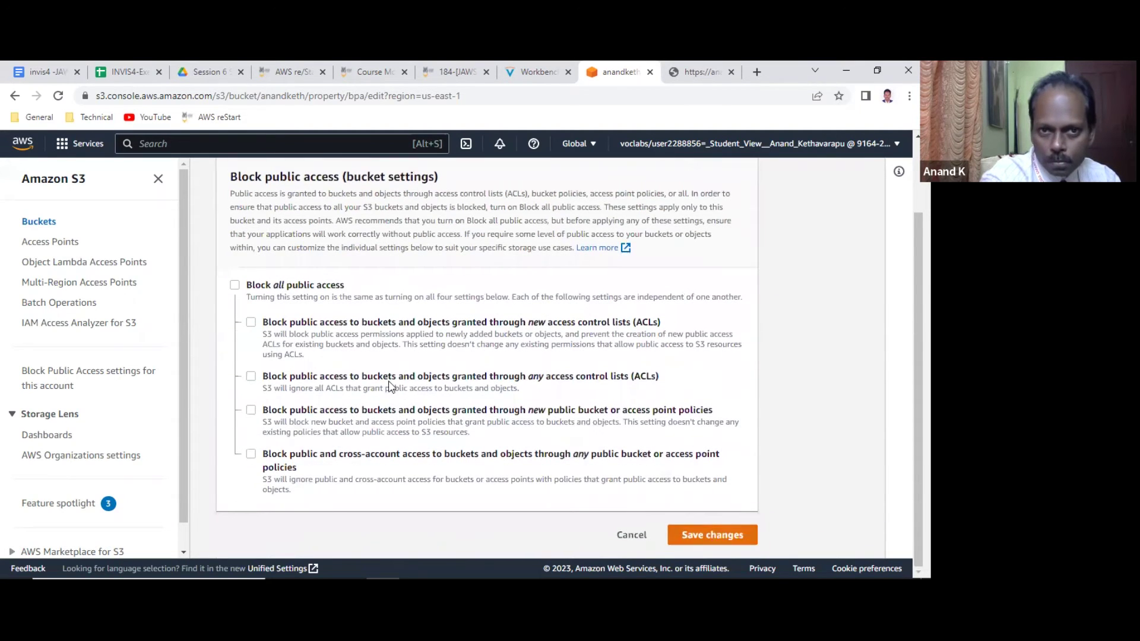
left_click(344, 404)
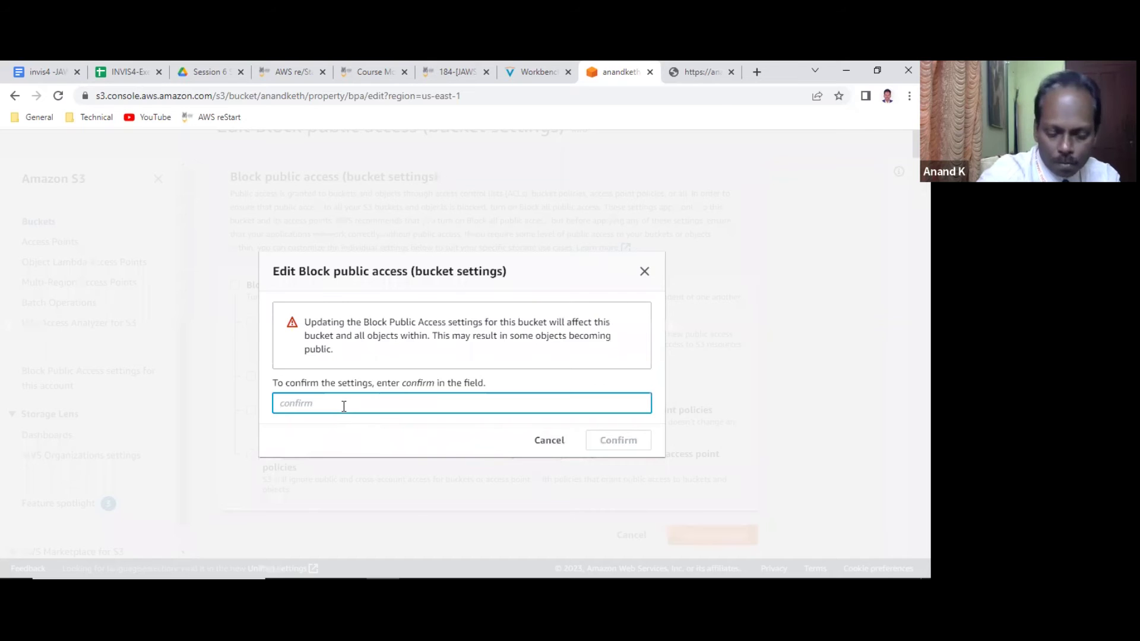
type("confirm")
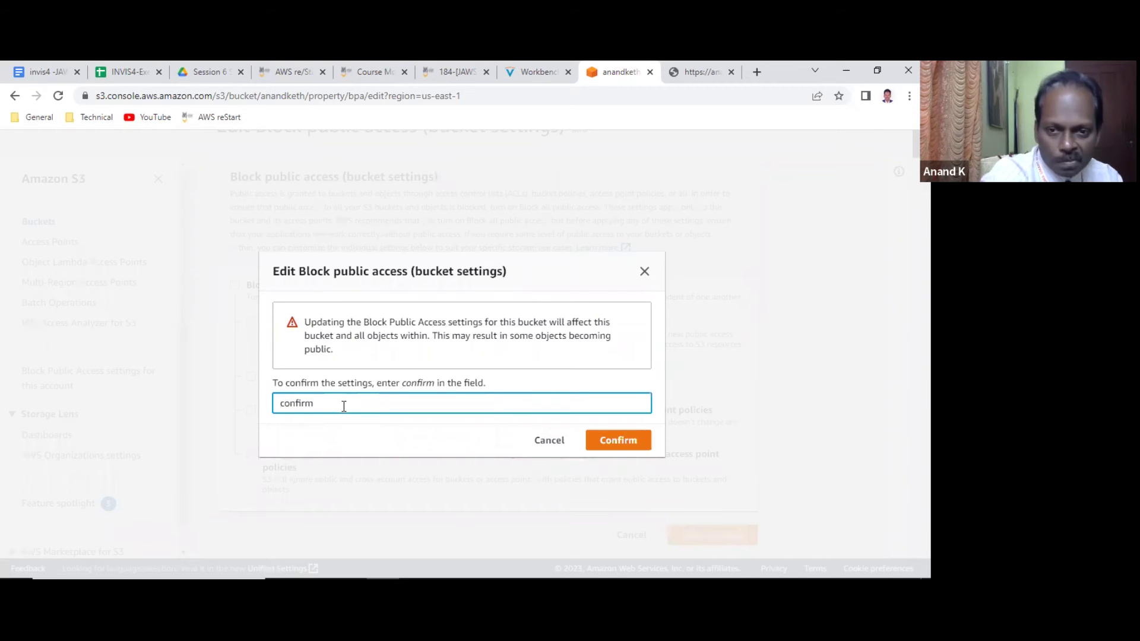
left_click(625, 440)
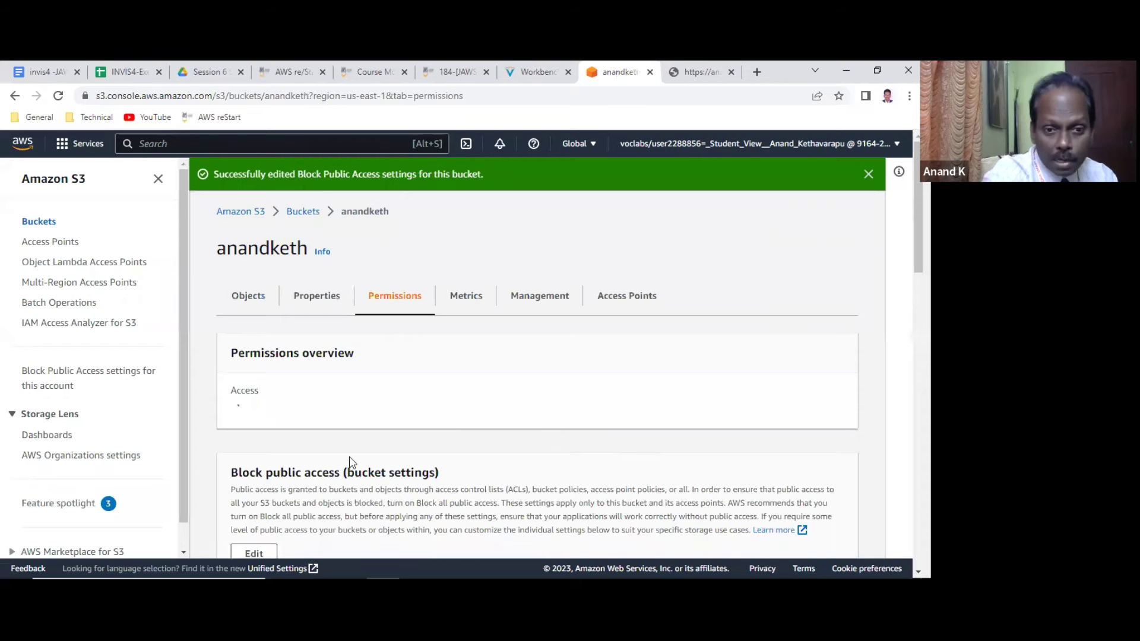
scroll(250, 467, "down", 2)
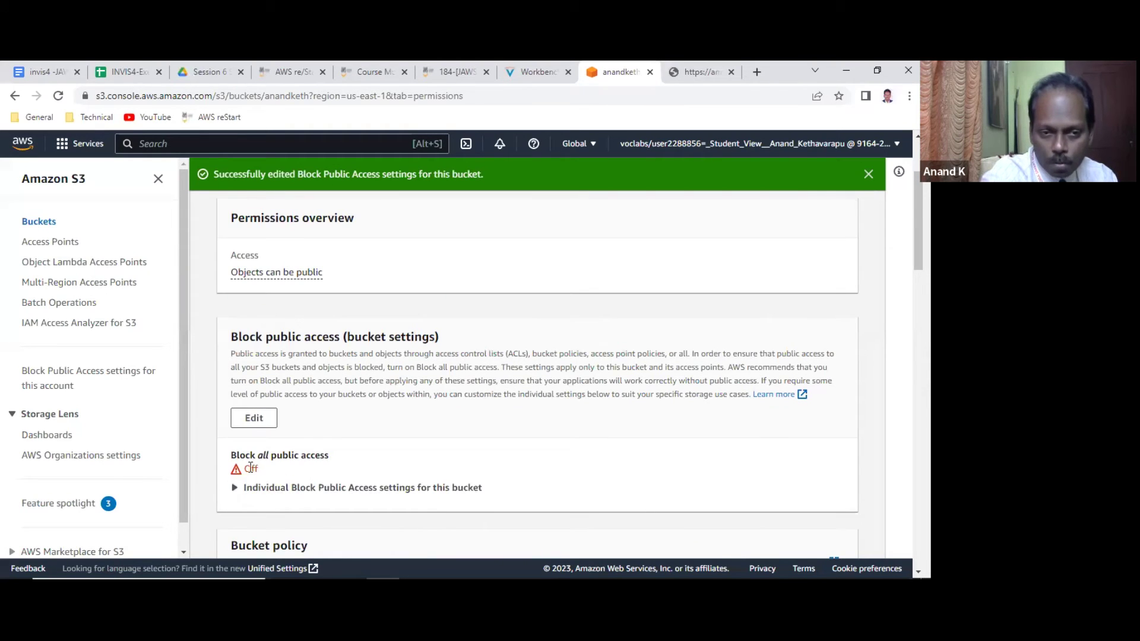
double_click(252, 467)
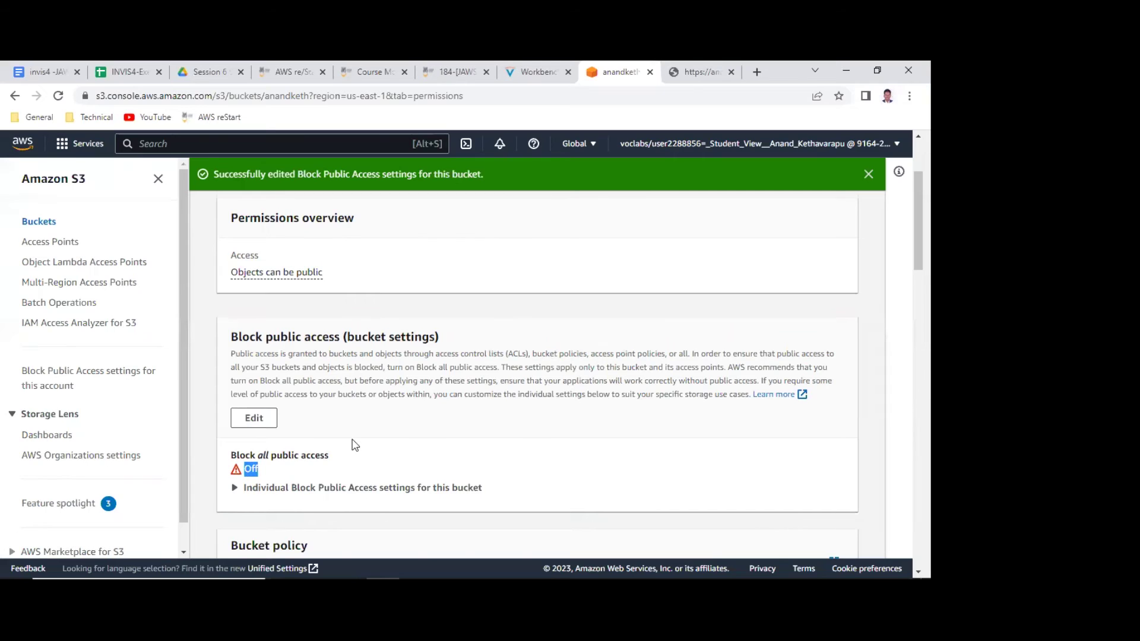
Open the empty Edit bucket policy page and bring up the policy text in Notepad.
scroll(350, 443, "down", 3)
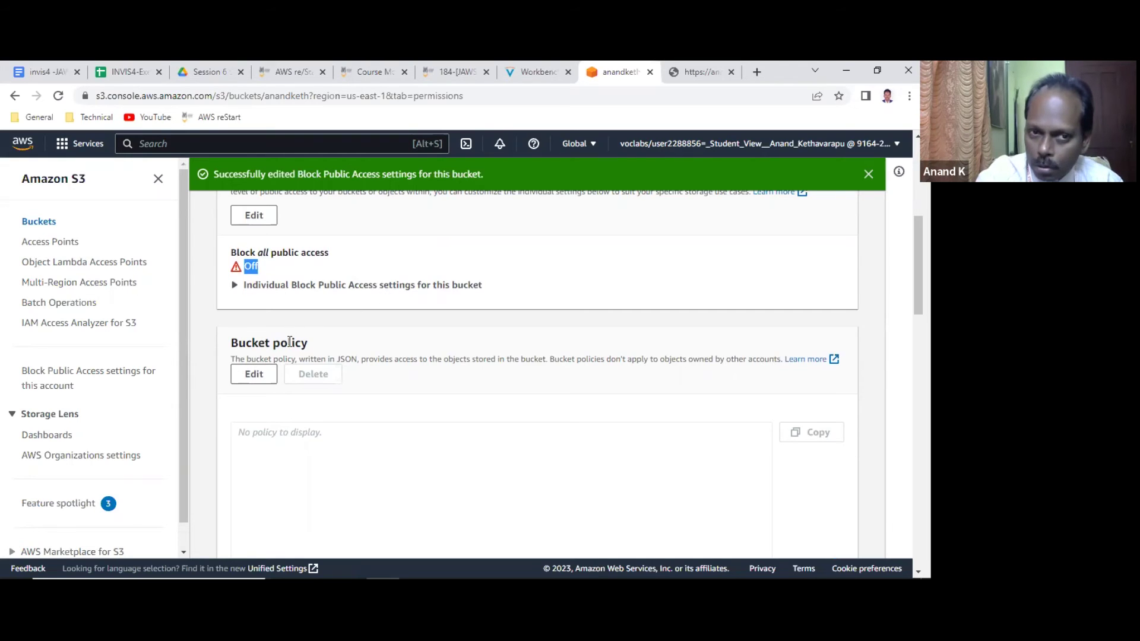
scroll(301, 357, "down", 3)
scroll(303, 358, "down", 2)
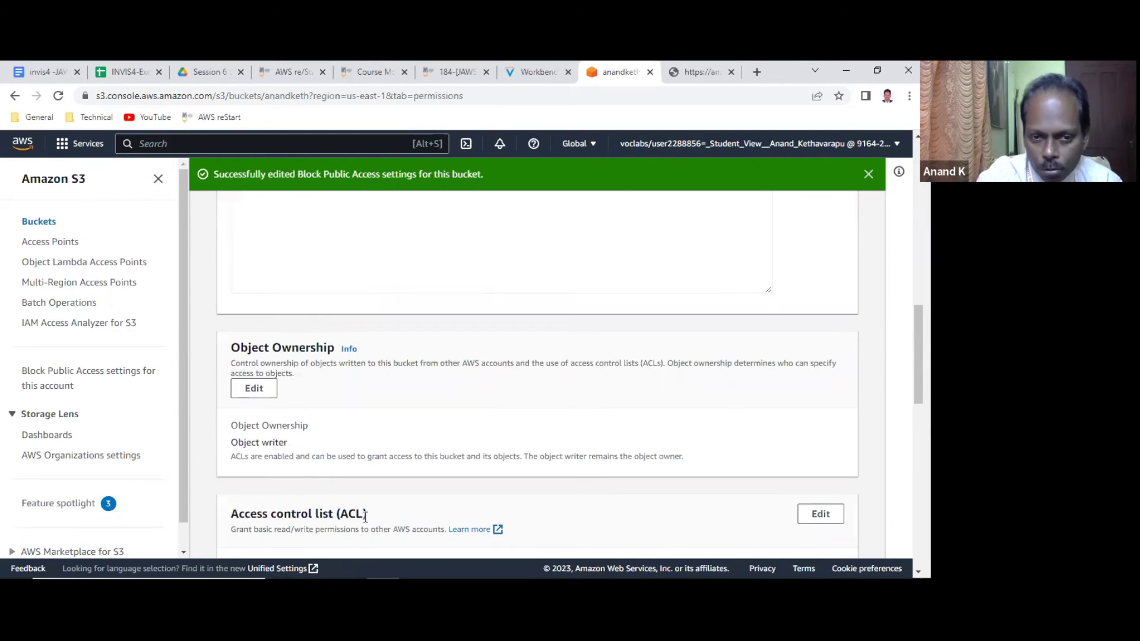
scroll(346, 361, "down", 3)
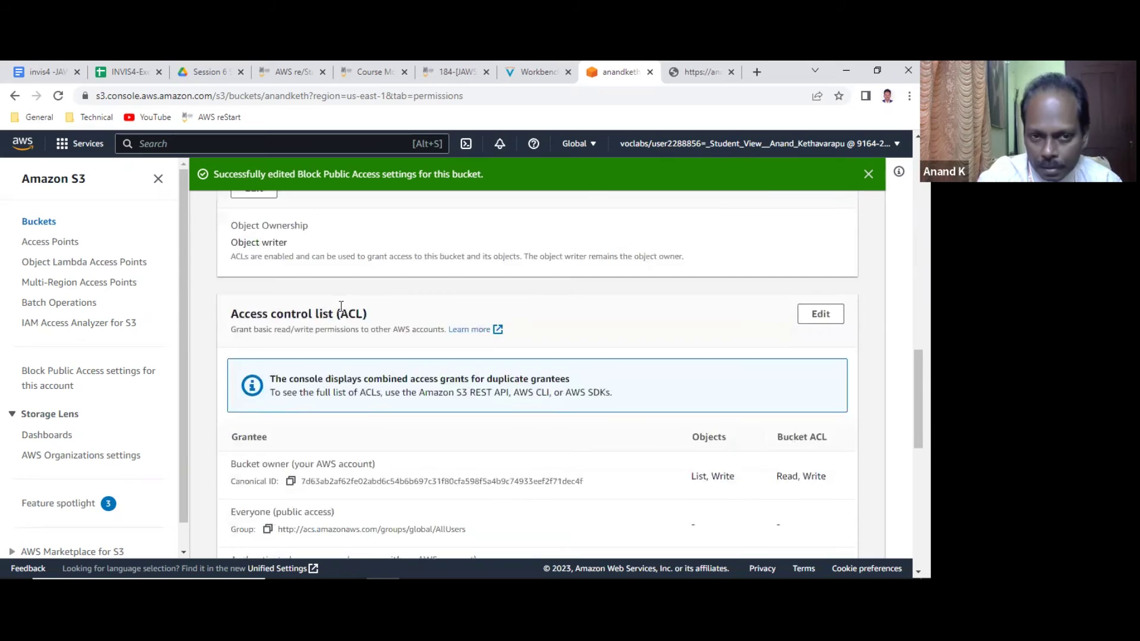
scroll(320, 327, "up", 8)
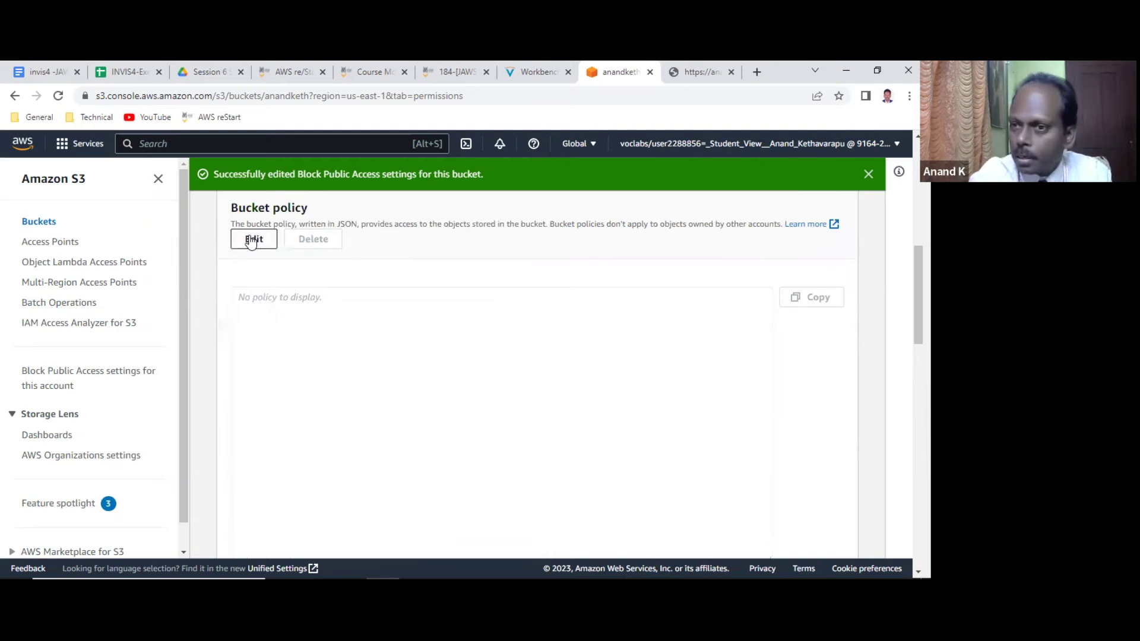
left_click(253, 239)
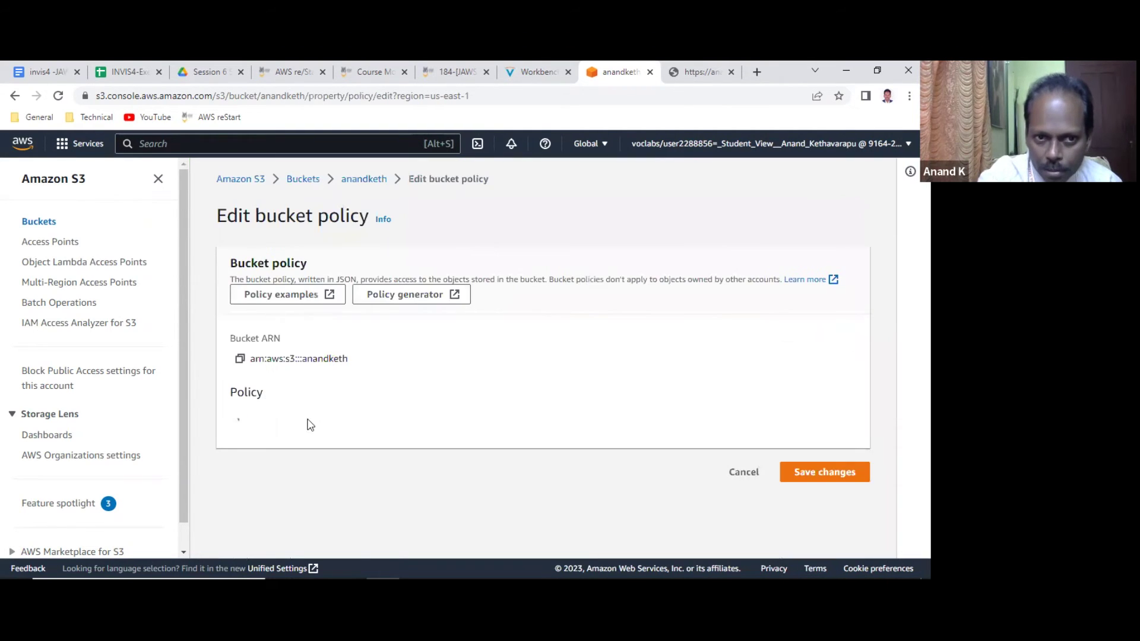
scroll(325, 402, "down", 2)
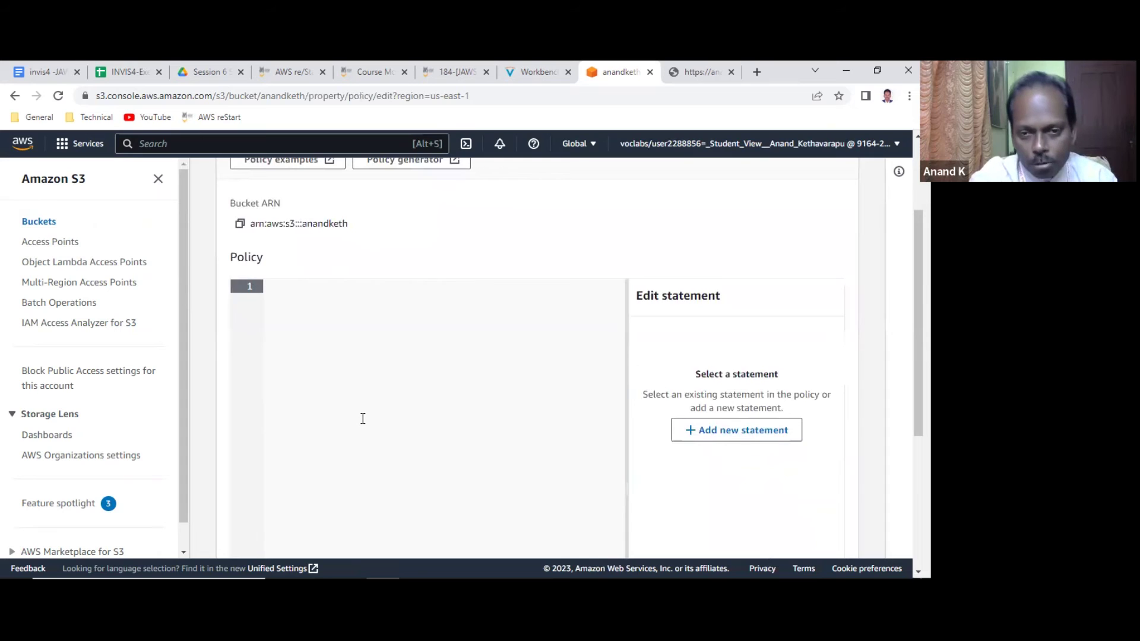
key("alt+Tab")
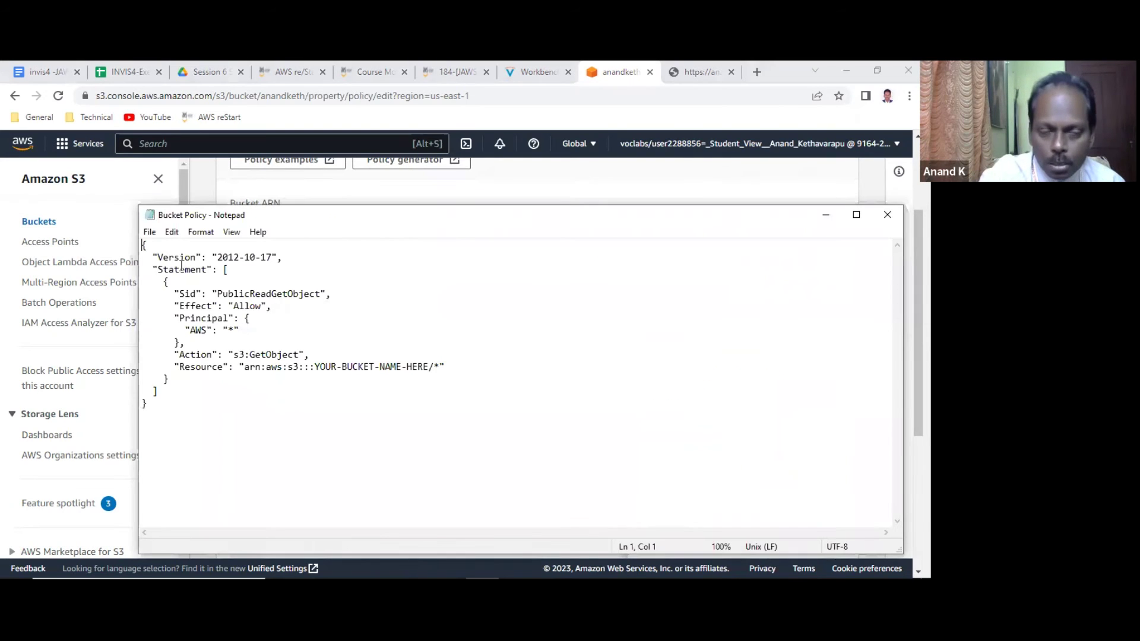
Replace YOUR-BUCKET-NAME-HERE with anandketh in the Resource line and select the whole policy.
left_click(151, 257)
left_click(291, 257, "shift")
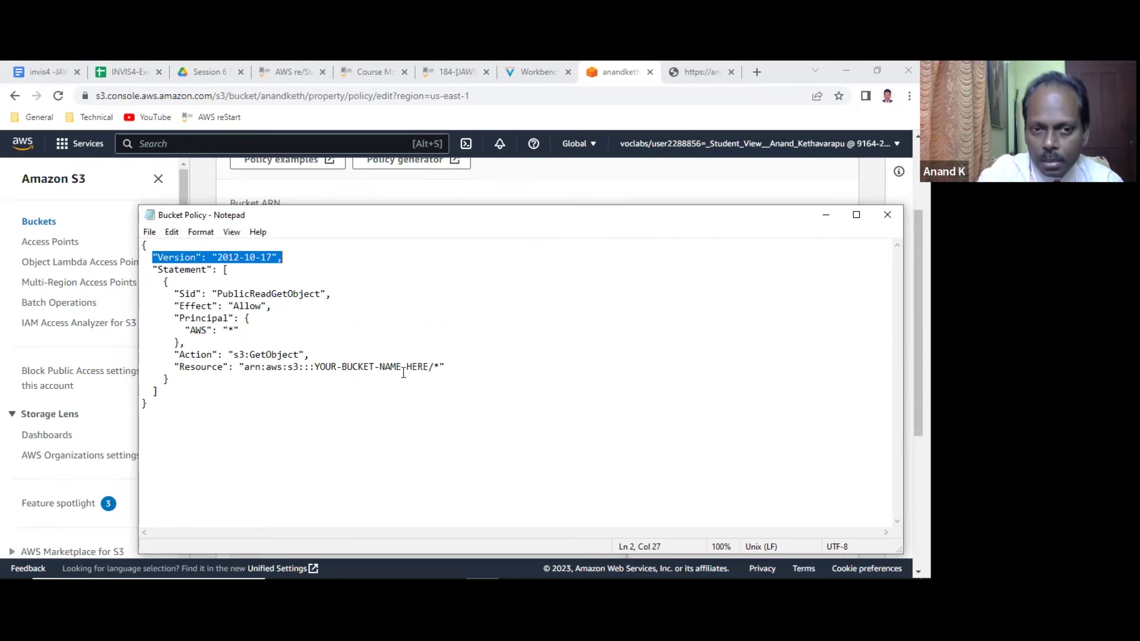
left_click(428, 366)
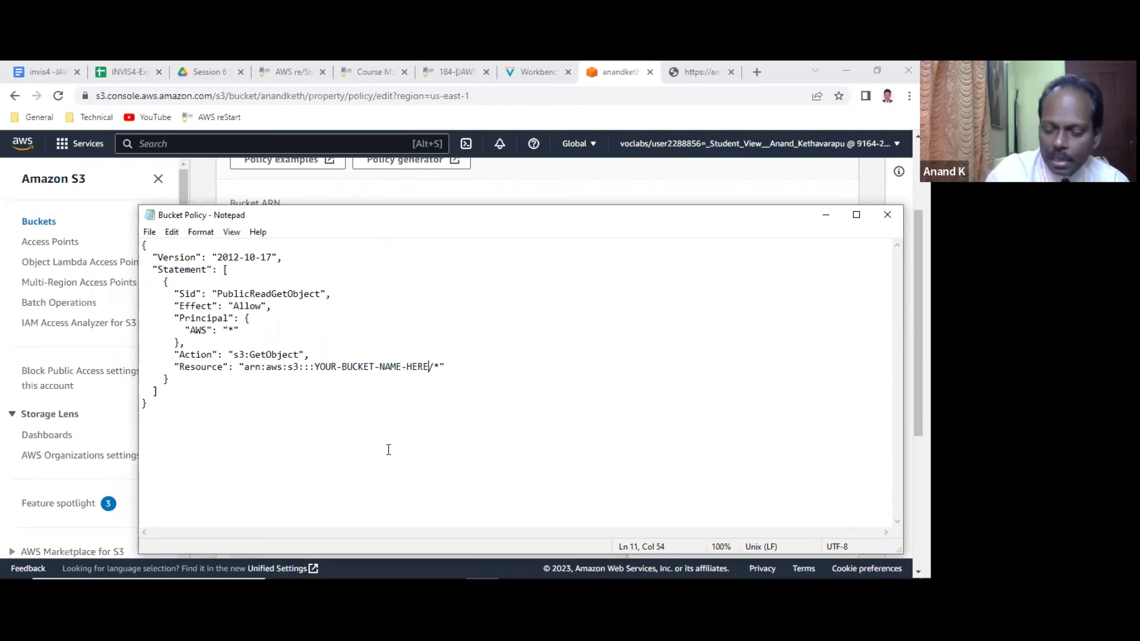
key("BackSpace")
key("BackSpace")
key("BackSpace")
key("BackSpace")
key("BackSpace")
key("BackSpace")
key("BackSpace")
key("BackSpace")
key("BackSpace")
key("BackSpace")
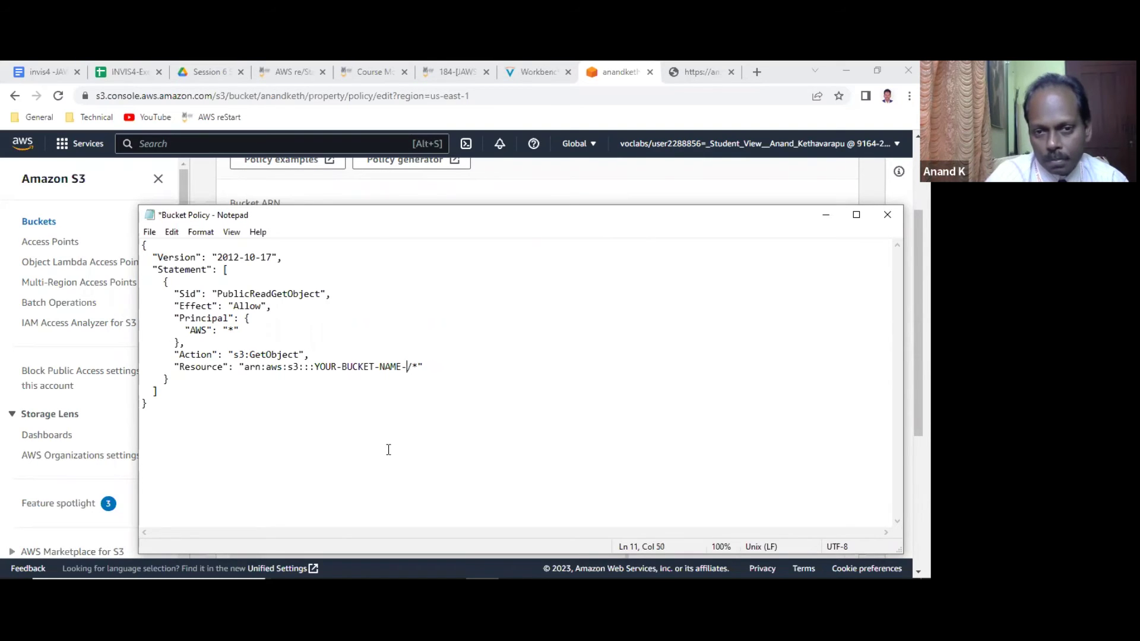
key("BackSpace")
key("BackSpace")
key("BackSpace")
key("BackSpace")
key("BackSpace")
key("BackSpace")
key("BackSpace")
key("BackSpace")
key("BackSpace")
key("BackSpace")
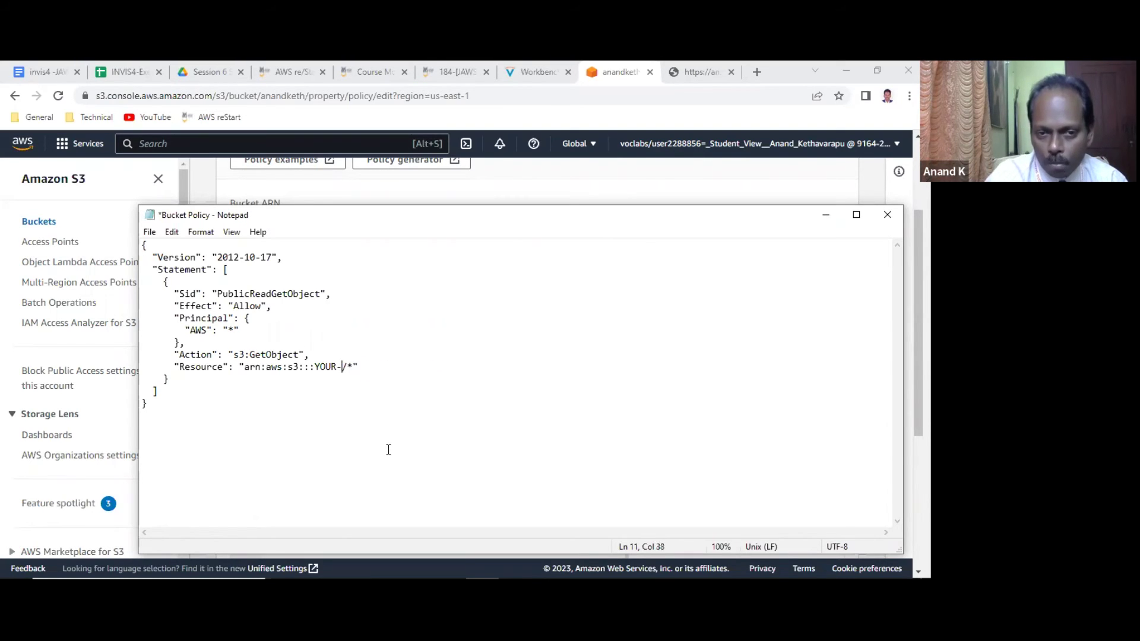
key("BackSpace")
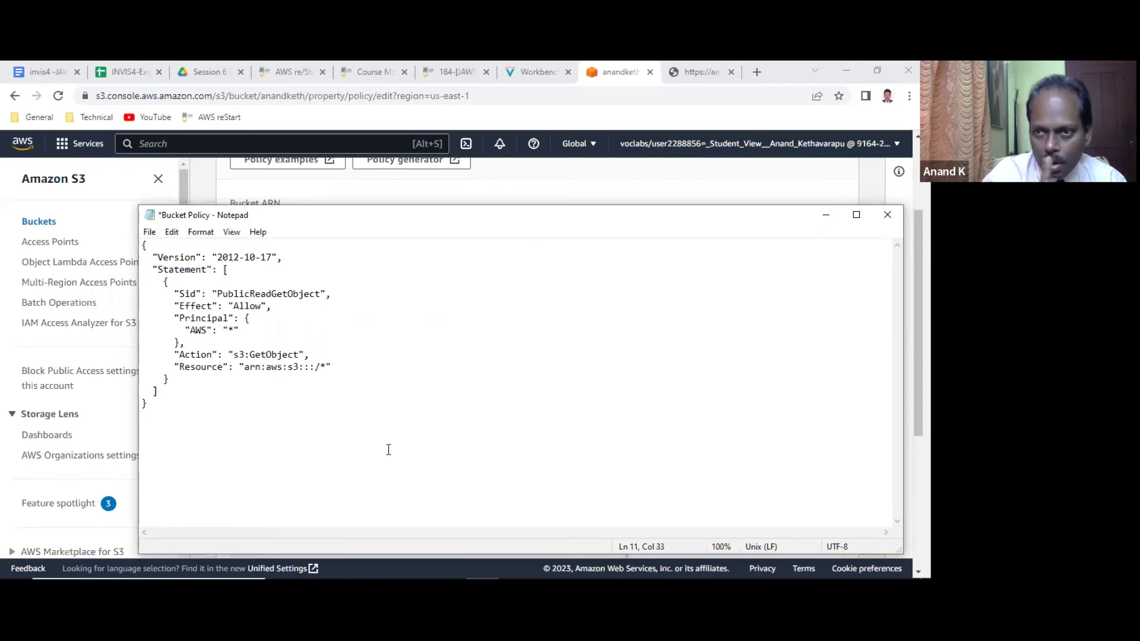
type("anandketh")
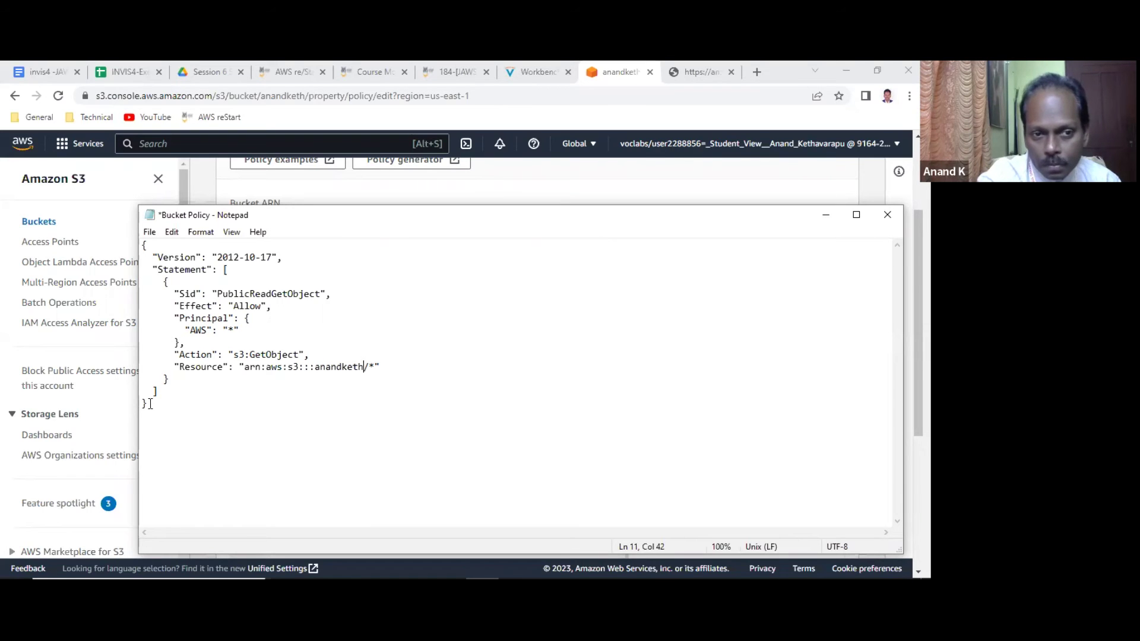
left_click_drag(150, 404, 143, 244)
key("ctrl+c")
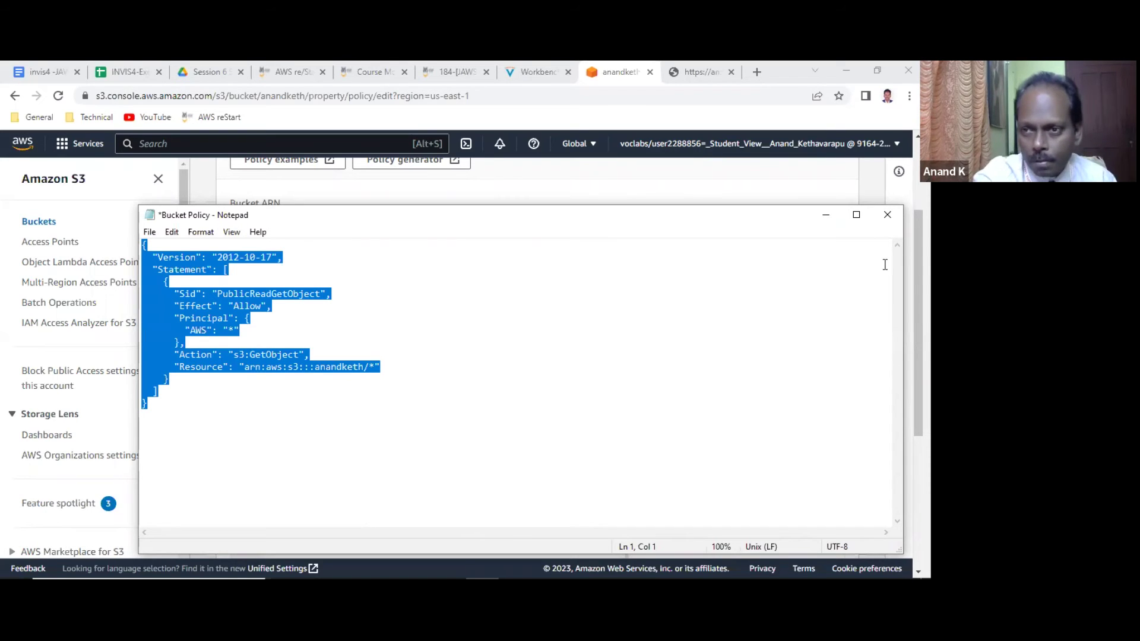
Paste the public-read GetObject JSON into anandketh's bucket policy editor and save the changes.
left_click(825, 214)
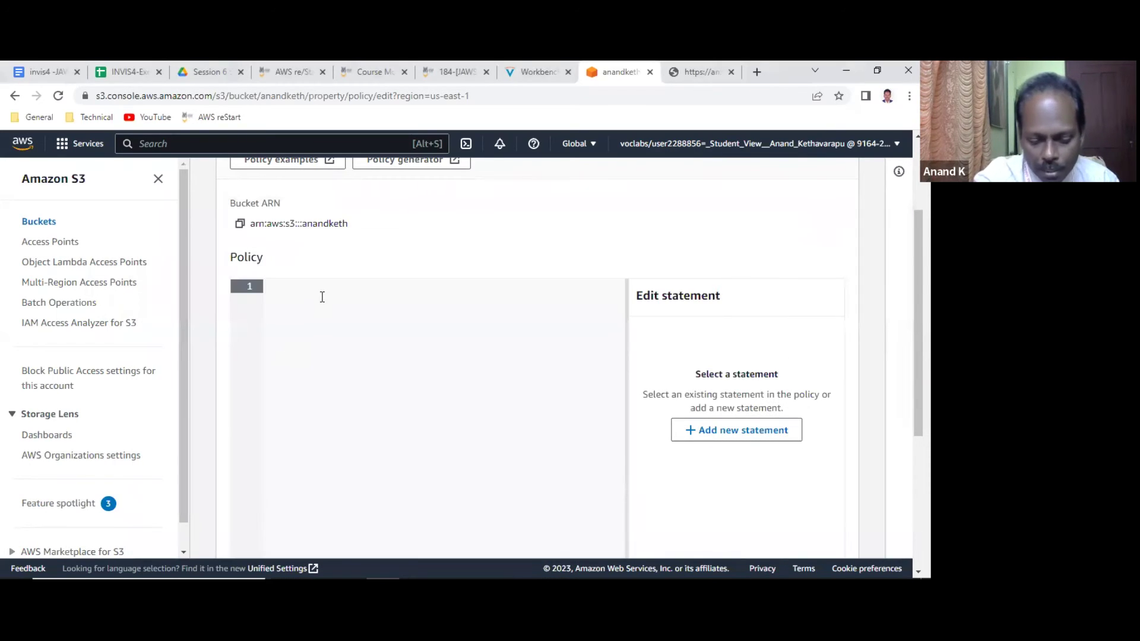
key("ctrl+v")
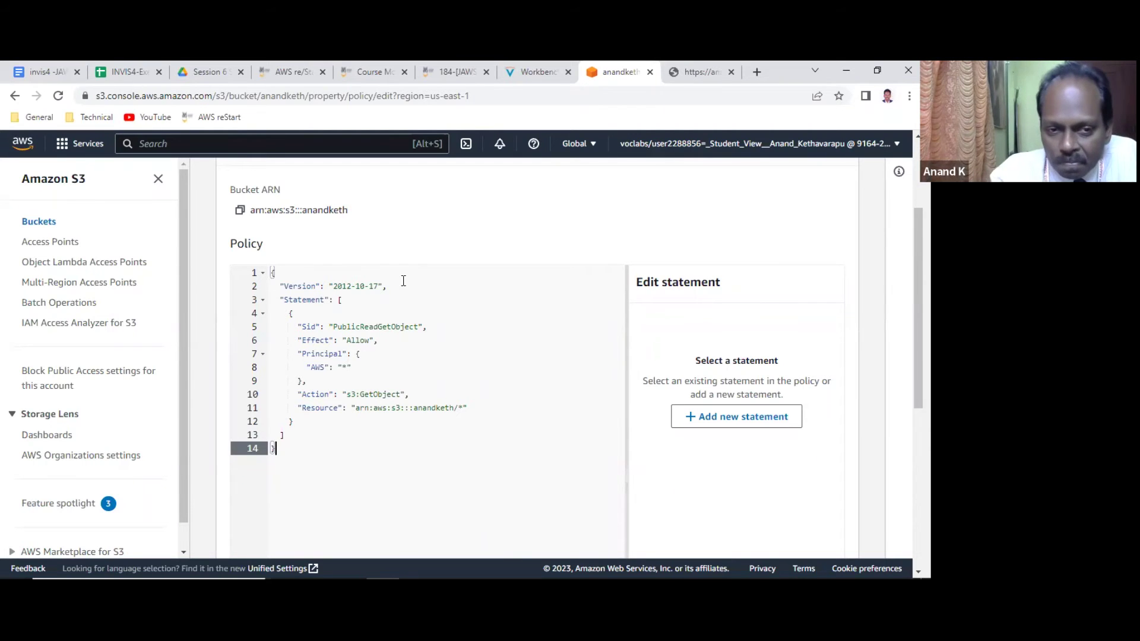
scroll(449, 394, "down", 5)
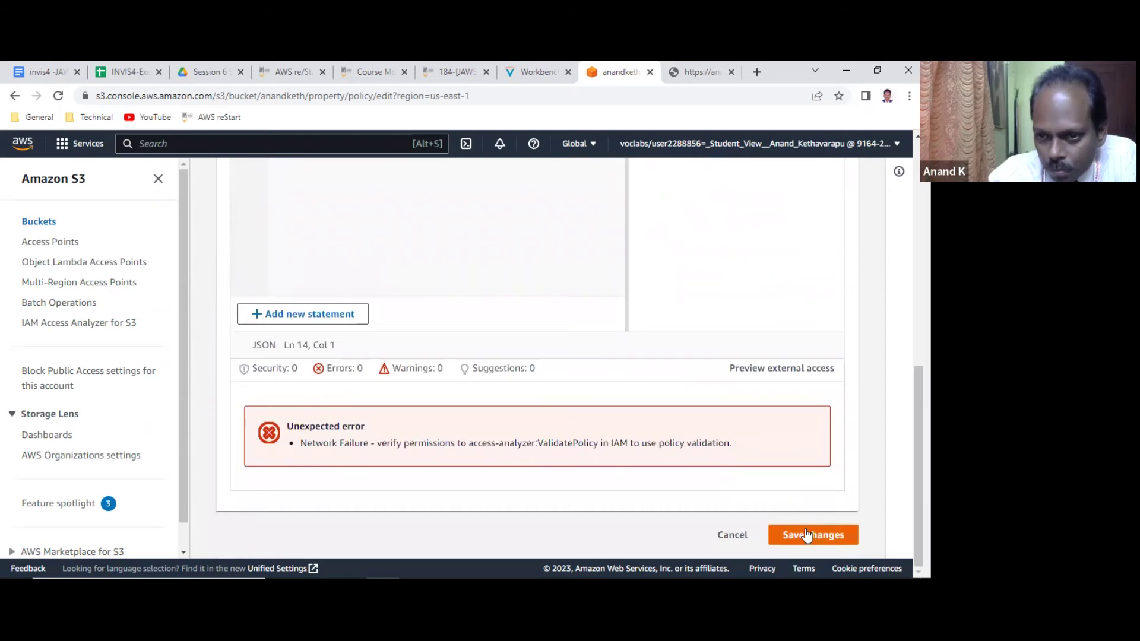
left_click(806, 535)
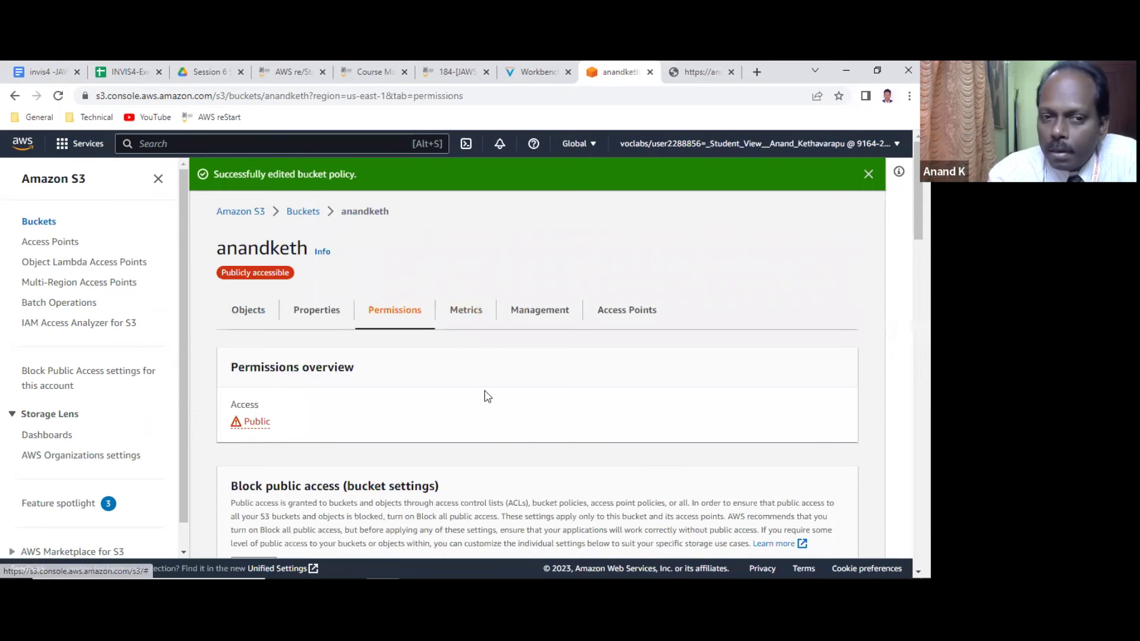
scroll(489, 394, "down", 6)
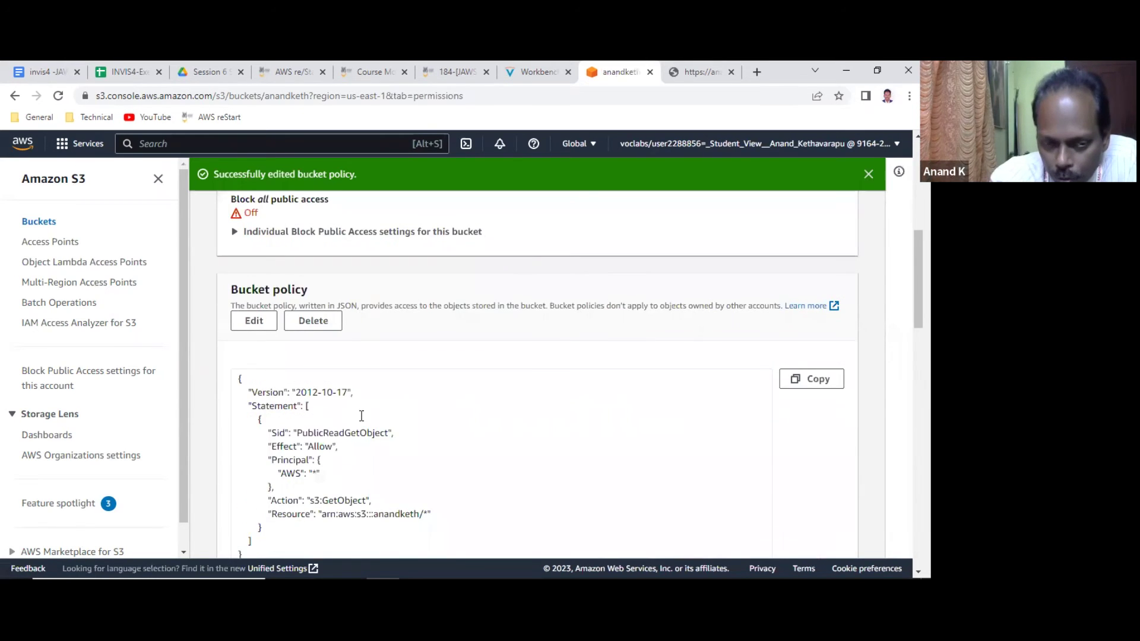
scroll(362, 419, "down", 2)
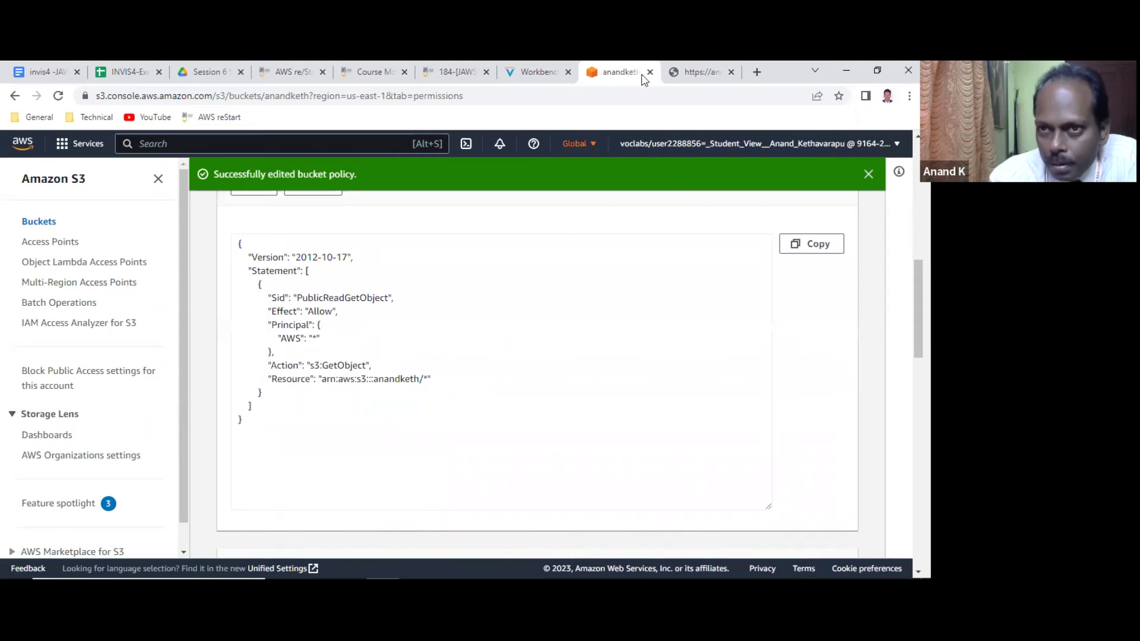
Reload the bucket website to confirm the Mom & Pop Café page loads, then close the duplicate café tab.
left_click(706, 70)
left_click(56, 97)
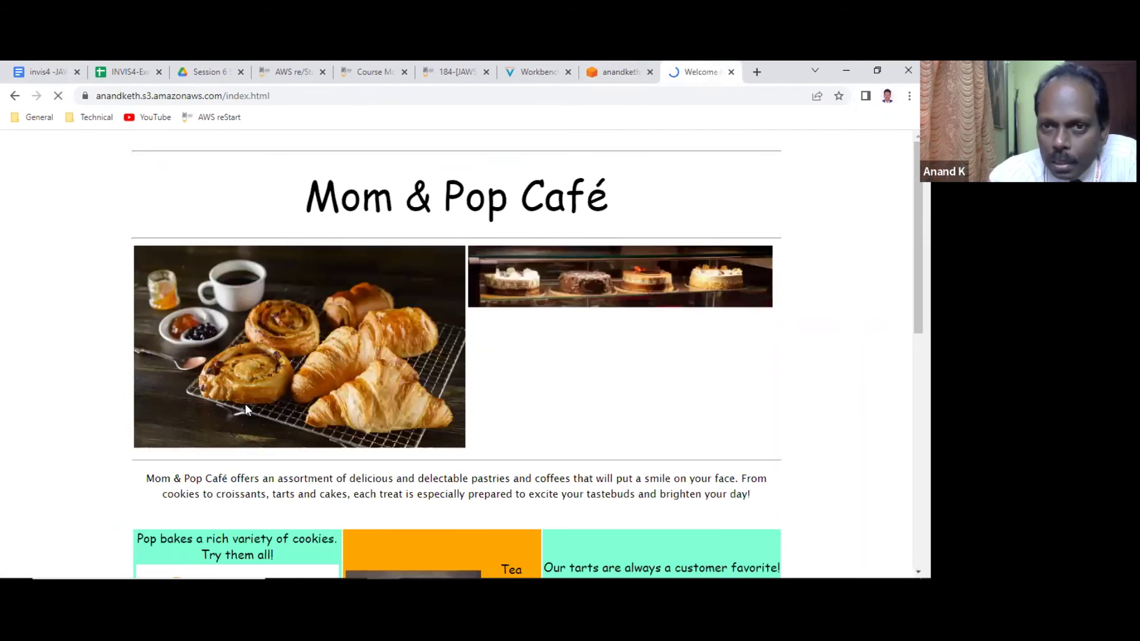
scroll(529, 372, "down", 1)
scroll(529, 376, "down", 8)
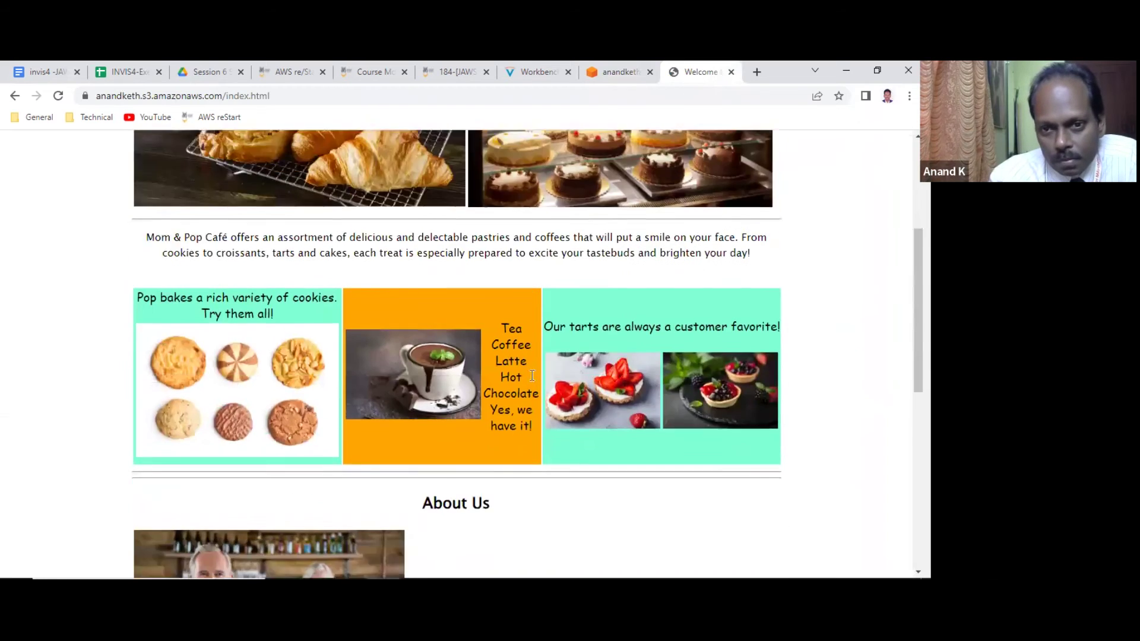
scroll(529, 382, "up", 6)
scroll(533, 243, "up", 3)
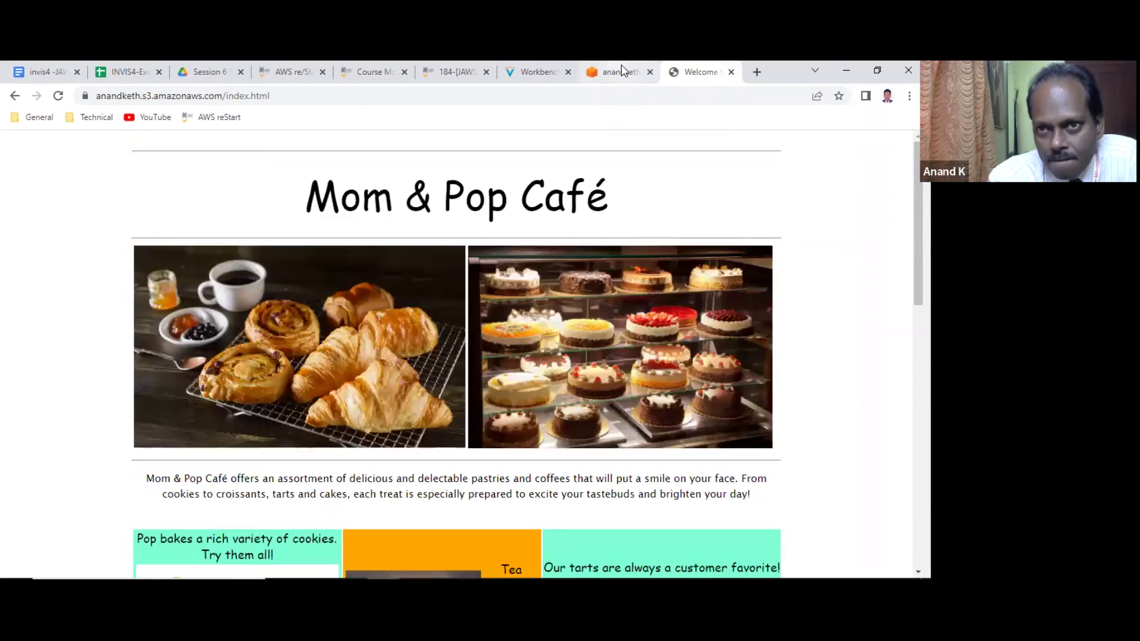
key("ctrl+shift+Tab")
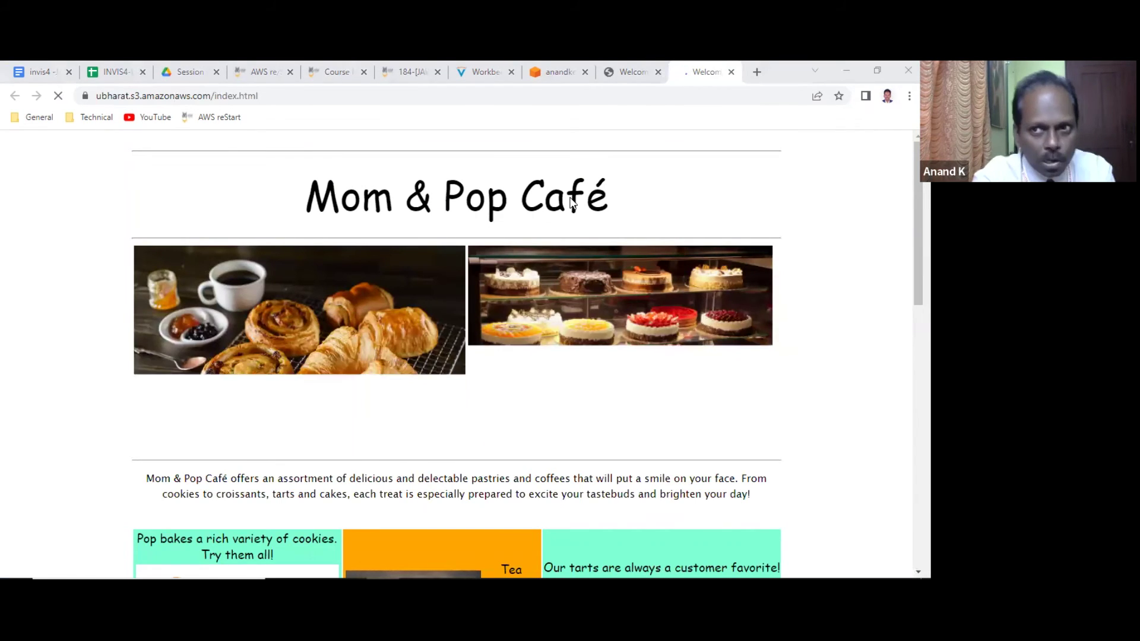
left_click(731, 72)
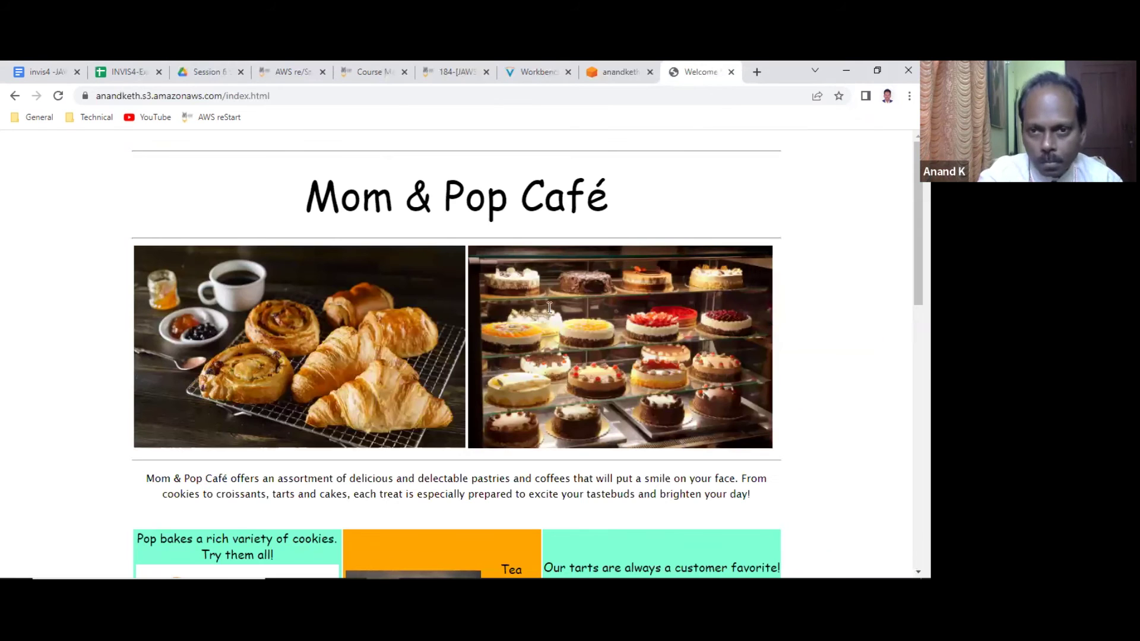
left_click(617, 71)
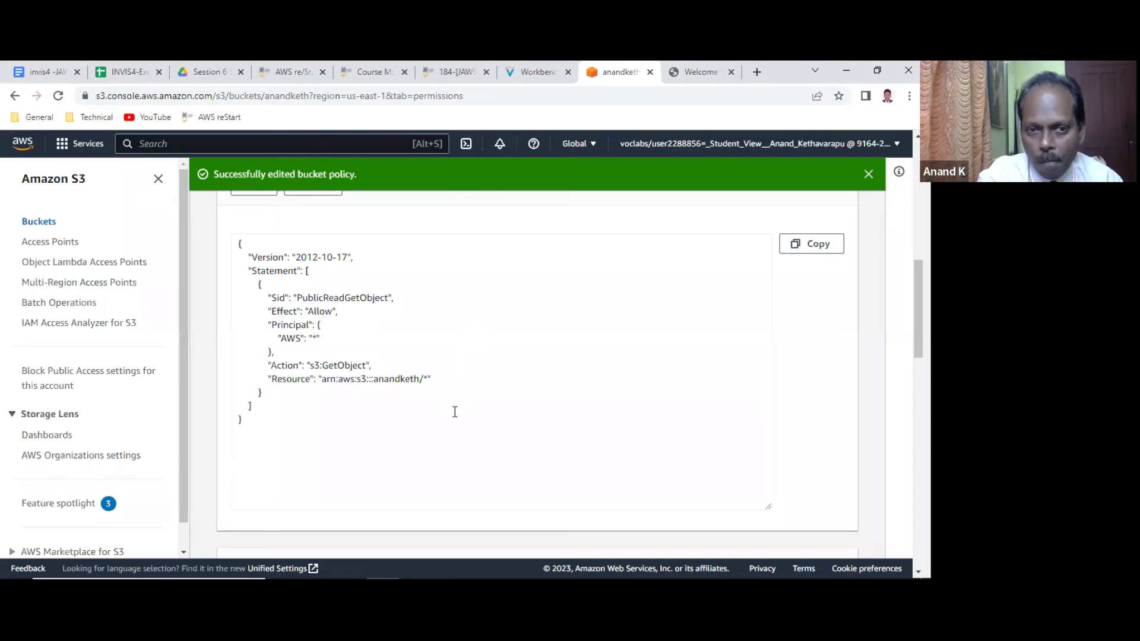
Edit the bucket policy Resource to arn:aws:s3:::anandketh/*.html and save it.
left_click(426, 378)
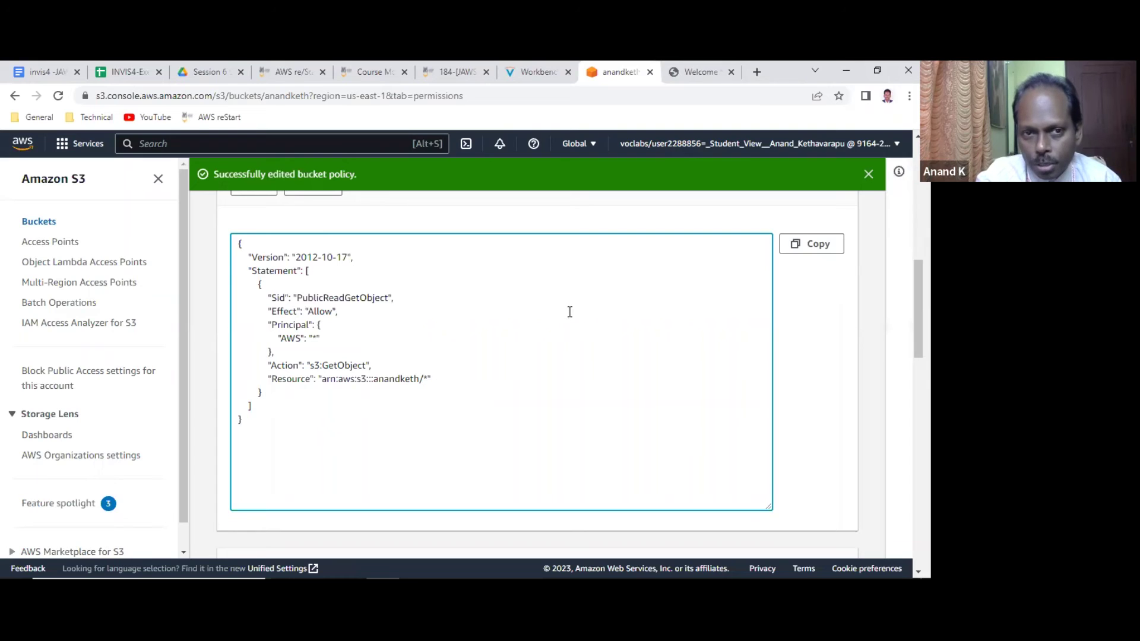
scroll(567, 309, "up", 1)
left_click(257, 253)
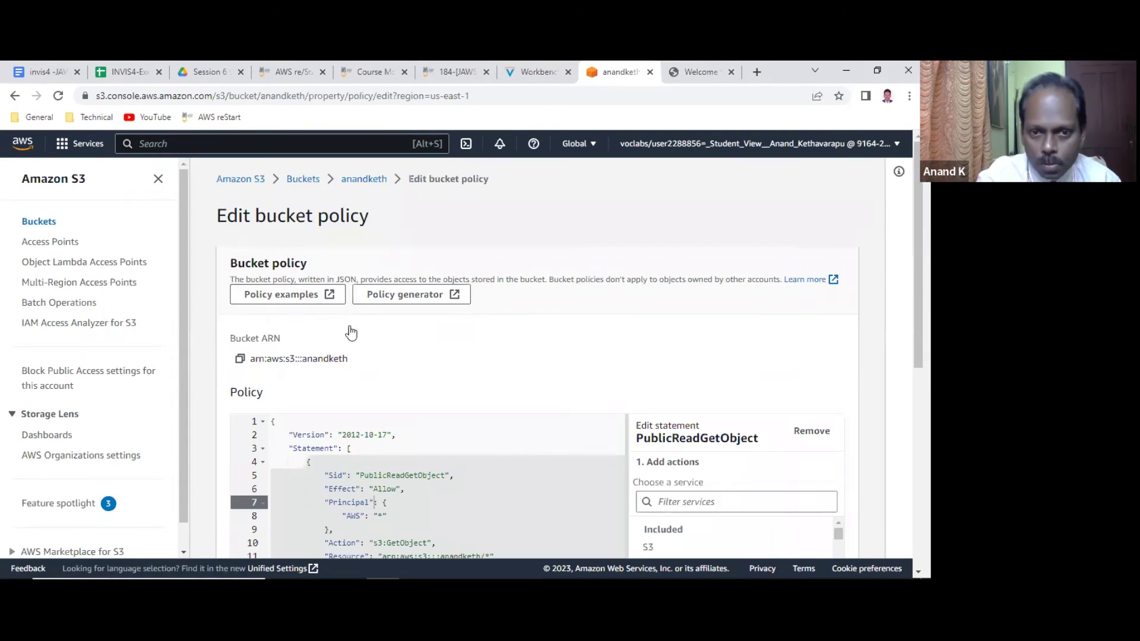
scroll(416, 345, "down", 3)
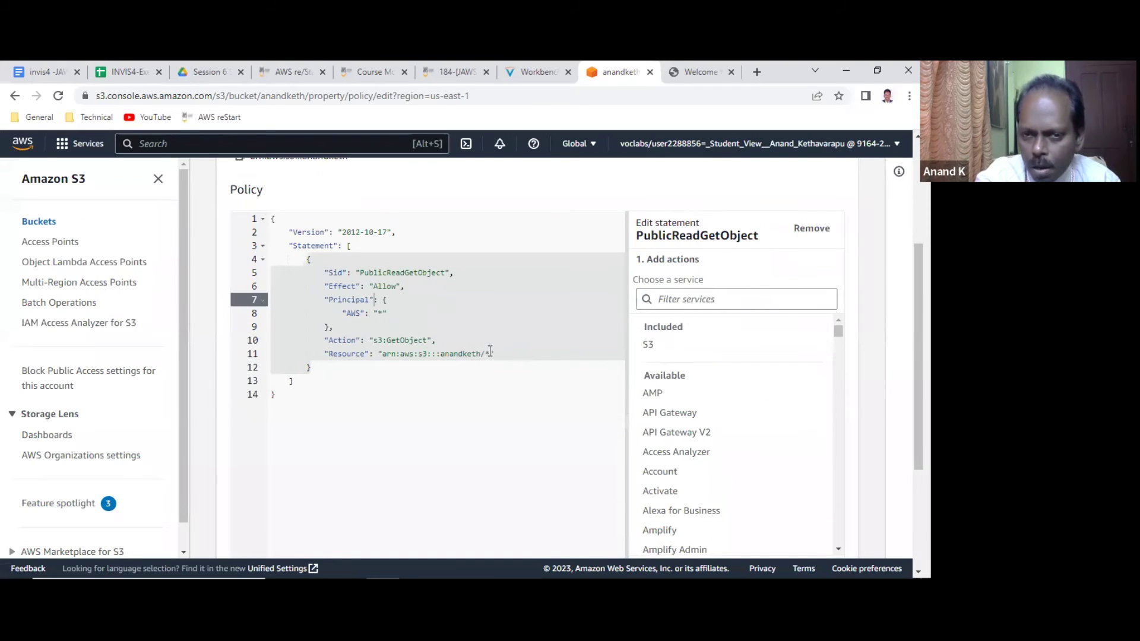
left_click(488, 354)
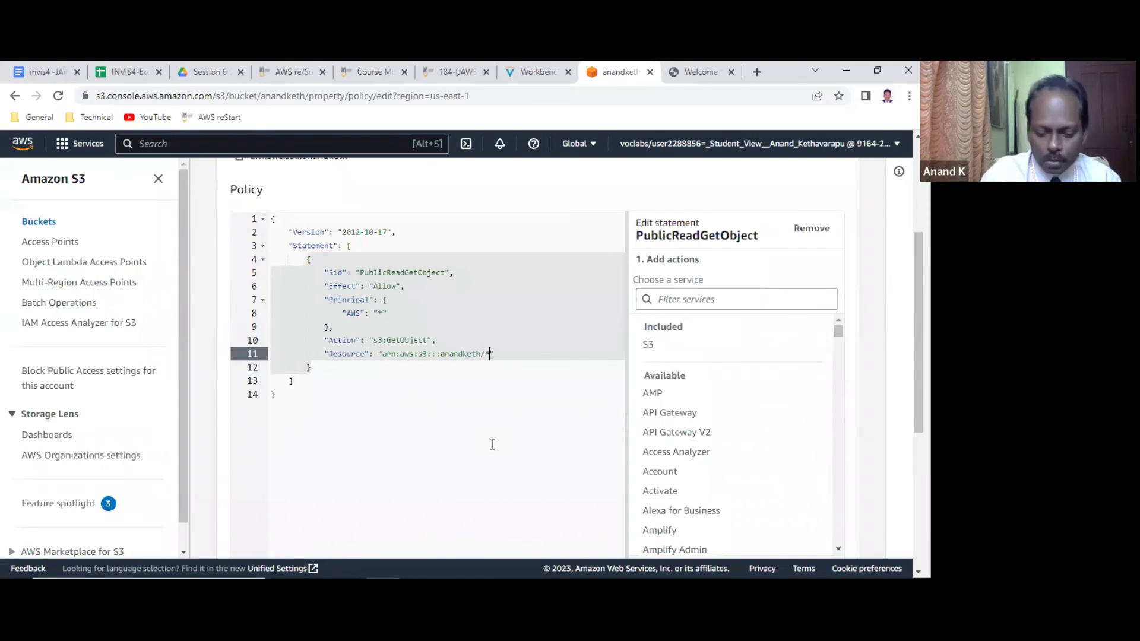
type(".html")
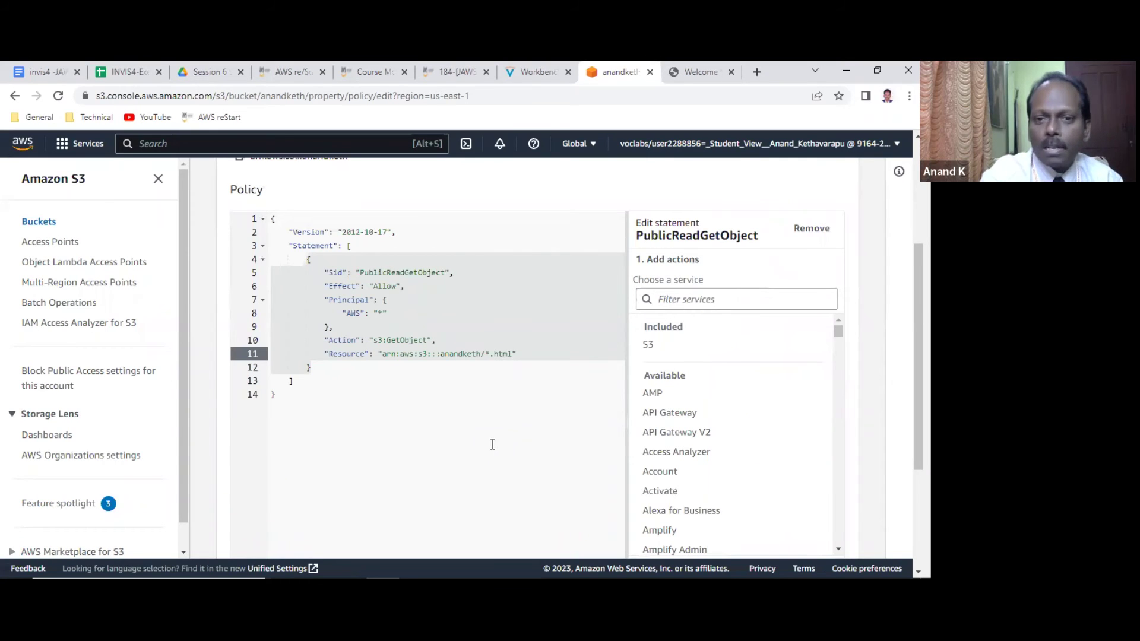
scroll(519, 412, "down", 3)
scroll(692, 406, "down", 3)
scroll(692, 405, "down", 2)
scroll(457, 394, "down", 3)
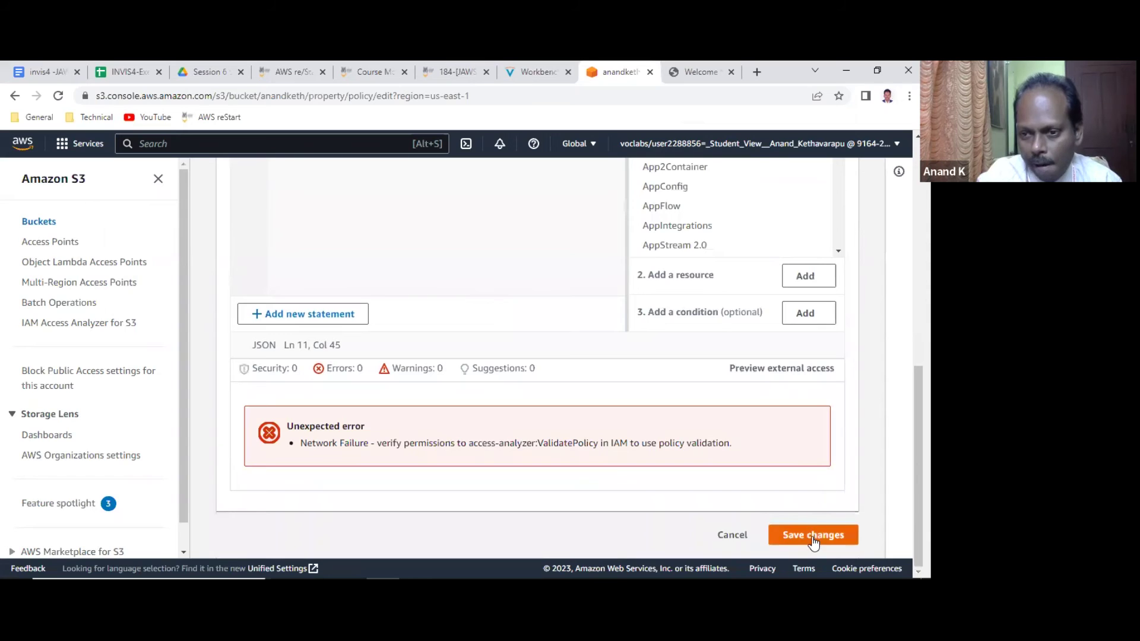
left_click(813, 536)
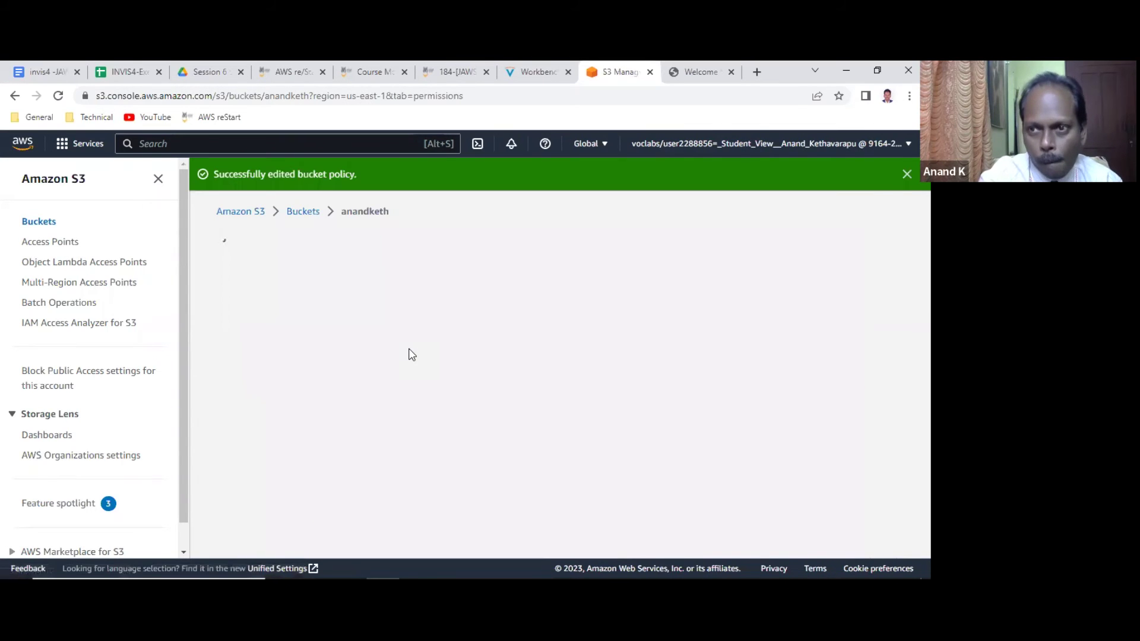
left_click(716, 72)
Reload the café page and scroll it, finding unstyled text with broken images.
left_click(56, 96)
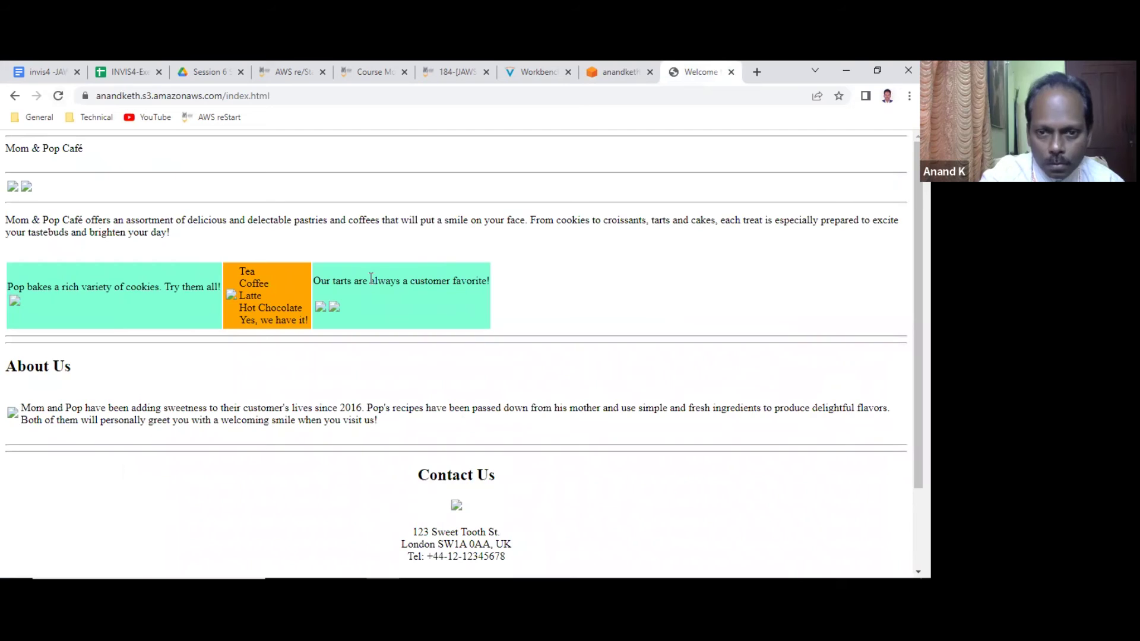
scroll(371, 278, "down", 3)
scroll(331, 320, "up", 3)
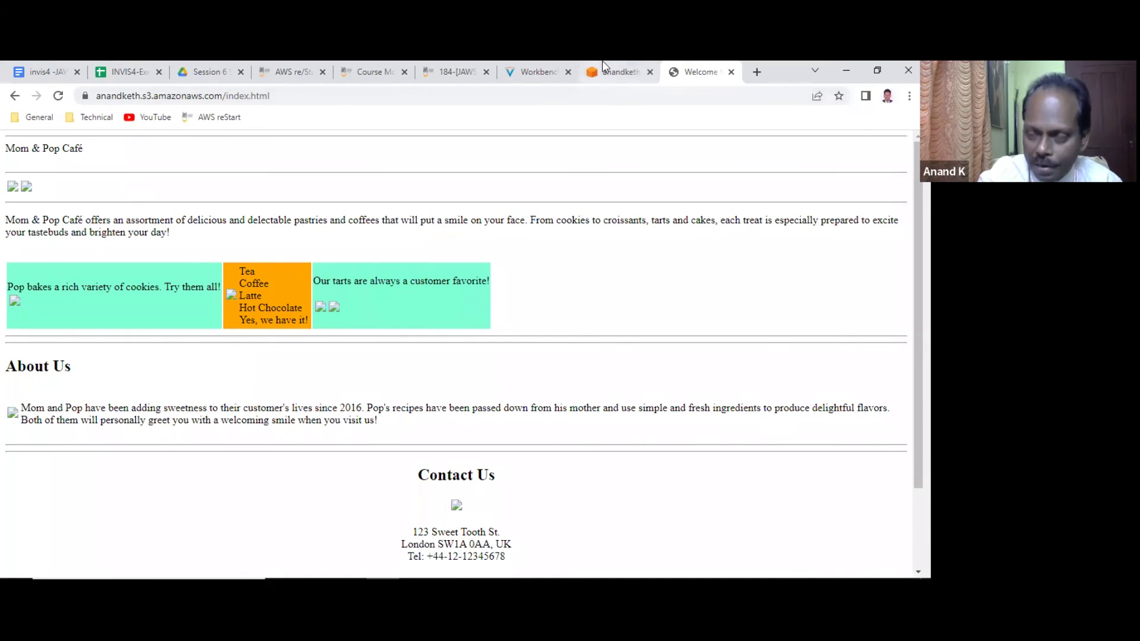
Return to the anandketh bucket's permissions and open its bucket policy for editing.
left_click(631, 72)
scroll(373, 408, "down", 4)
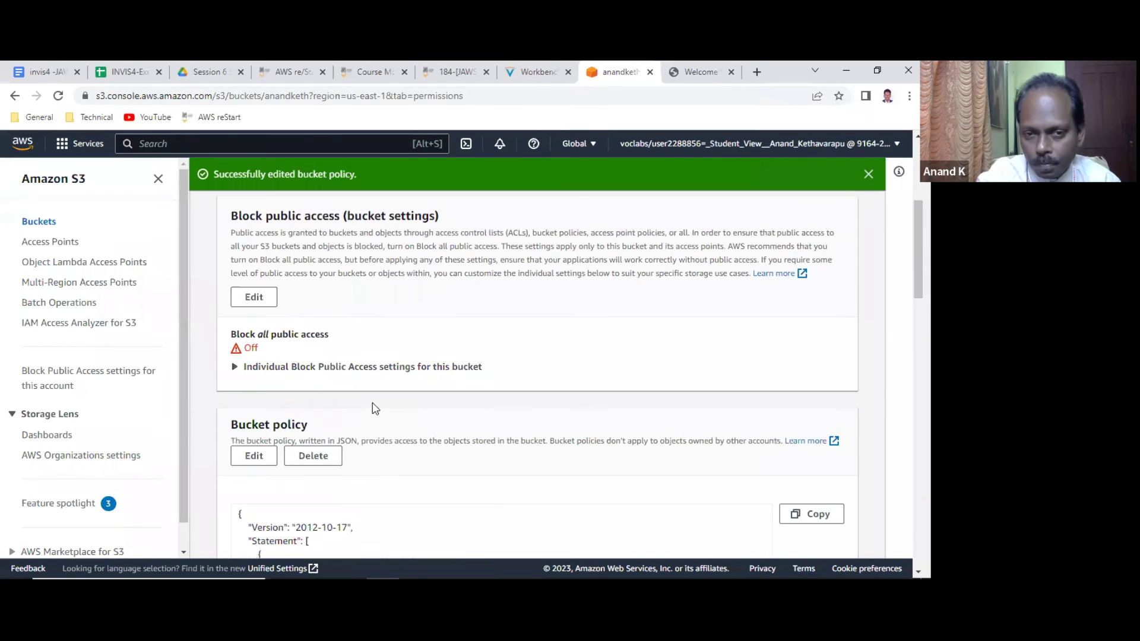
scroll(372, 403, "down", 3)
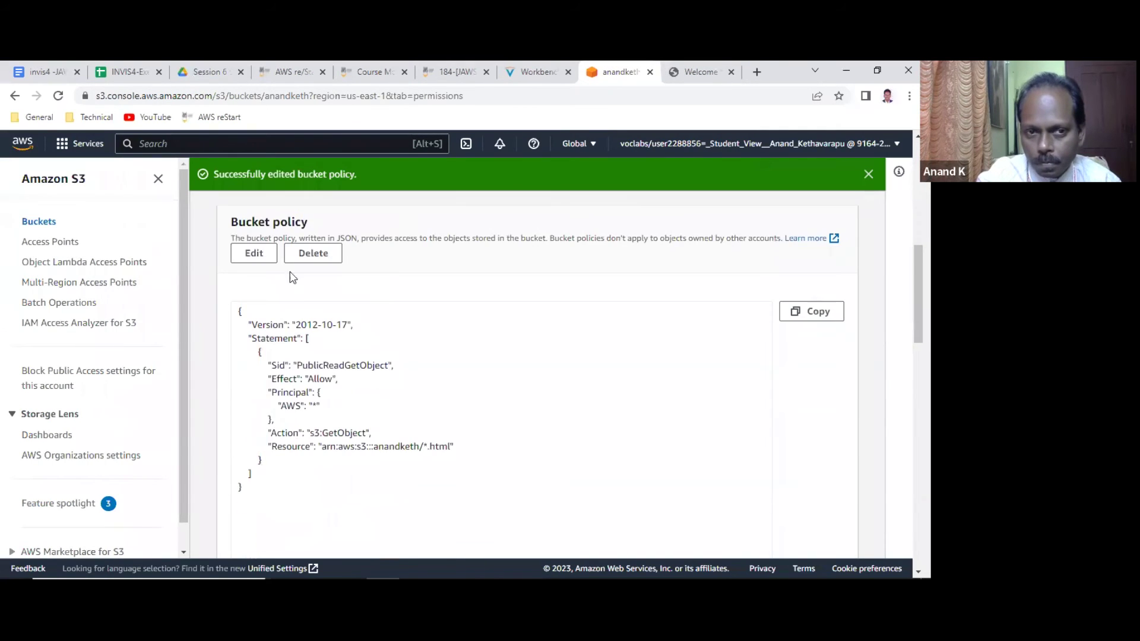
left_click(244, 252)
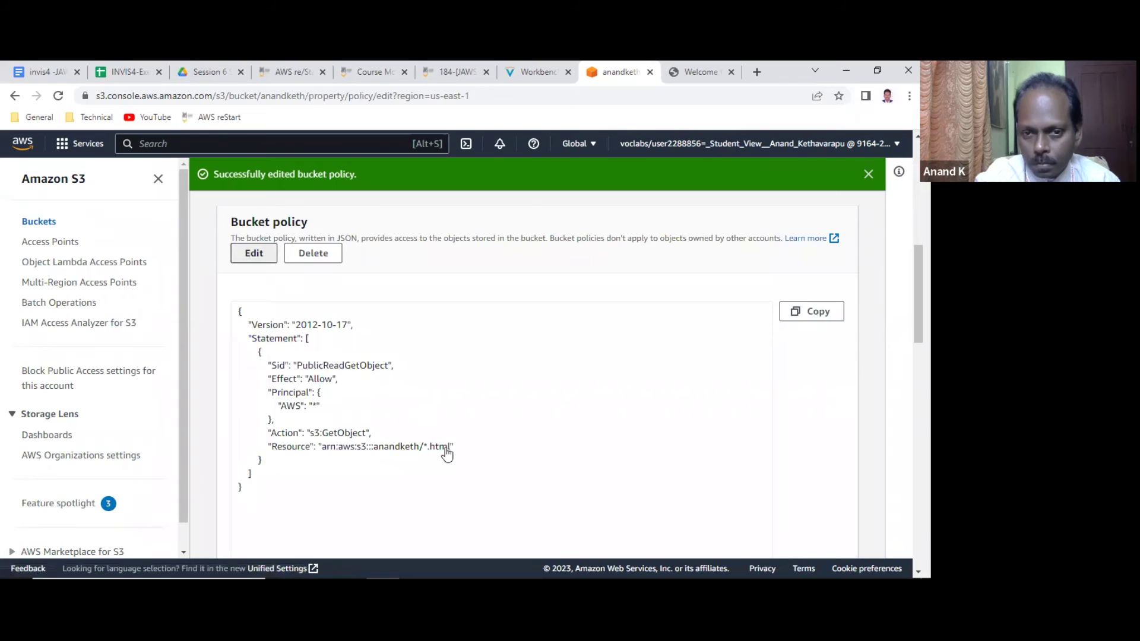
left_click(261, 260)
Remove '.html' so the Resource reads arn:aws:s3:::anandketh/*, then save the policy.
scroll(554, 458, "down", 3)
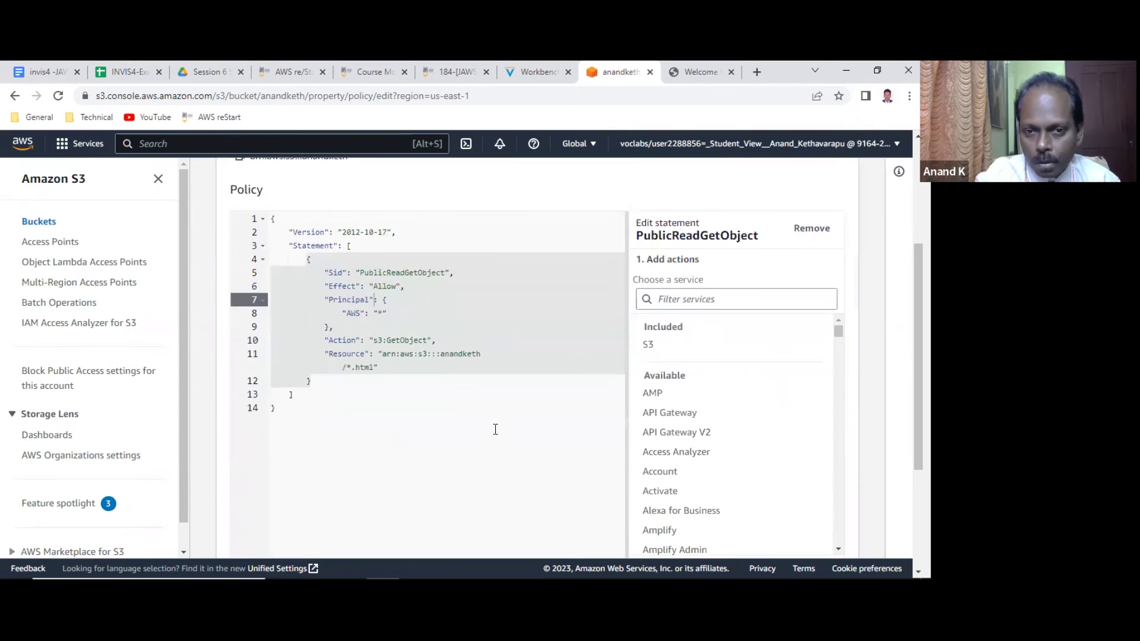
left_click(511, 354)
key("BackSpace")
key("BackSpace")
key("BackSpace")
key("BackSpace")
key("BackSpace")
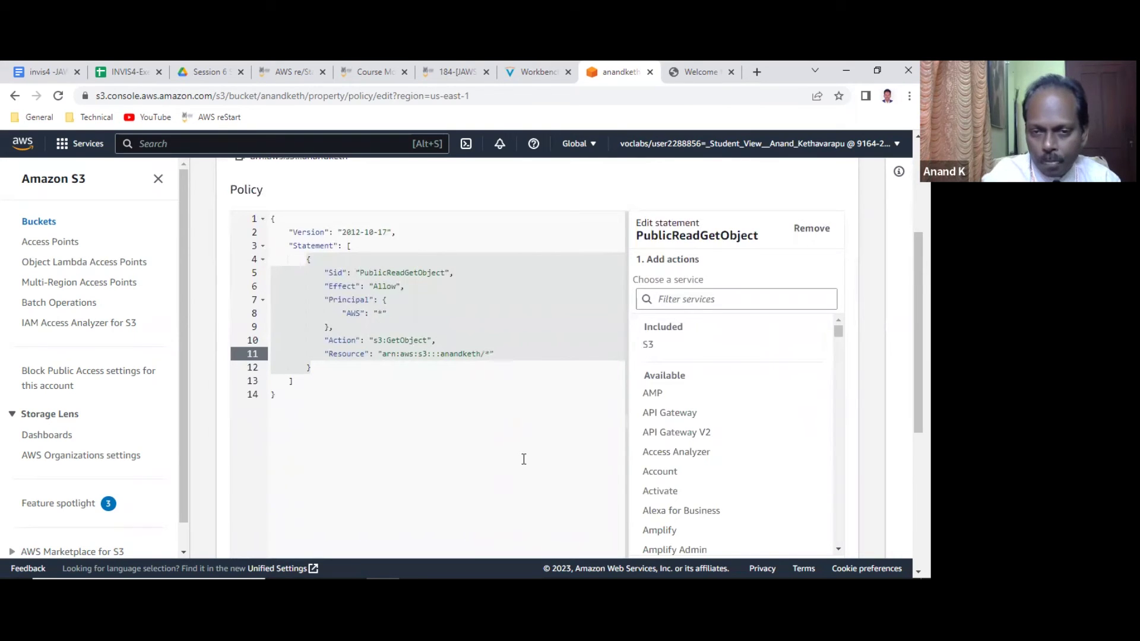
left_click(456, 401)
scroll(455, 401, "down", 5)
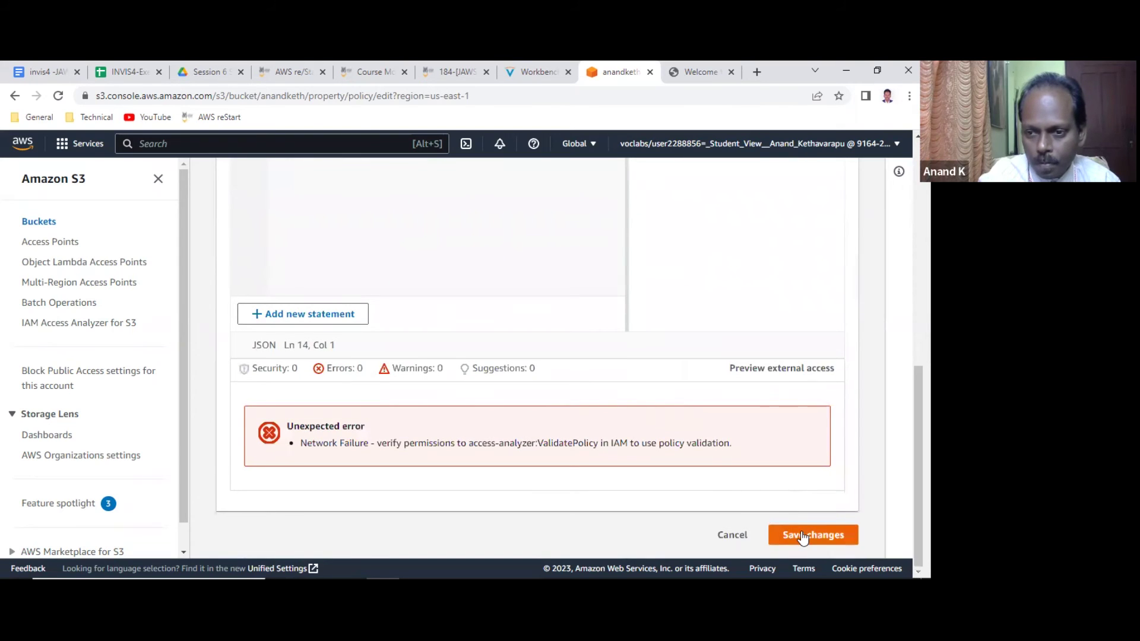
left_click(800, 534)
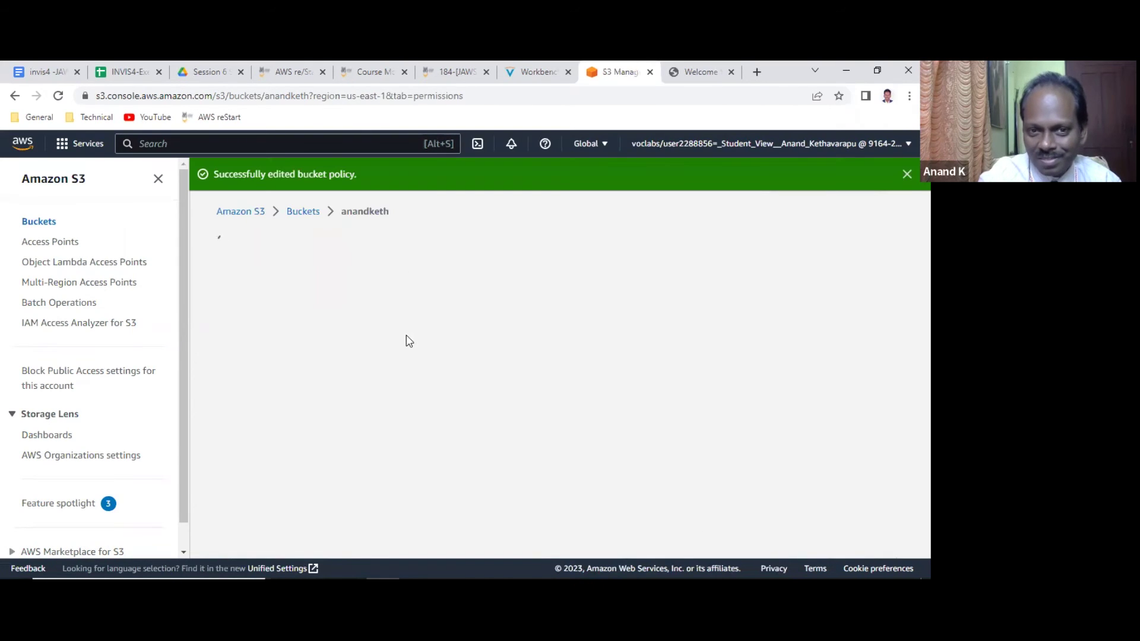
scroll(407, 340, "down", 5)
scroll(409, 341, "down", 2)
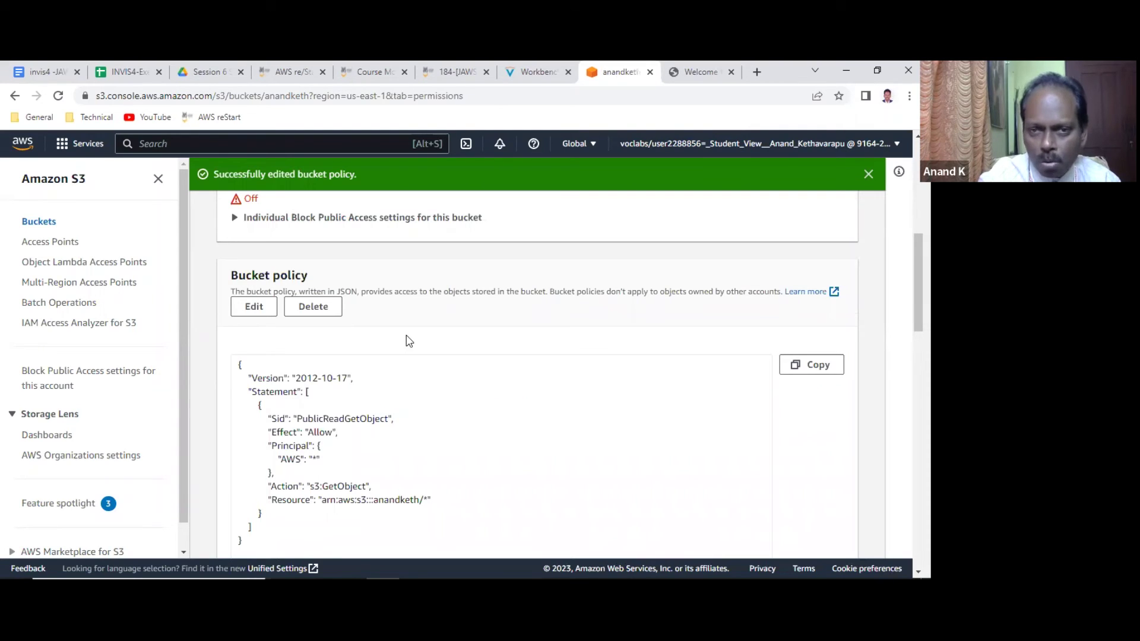
scroll(409, 340, "down", 1)
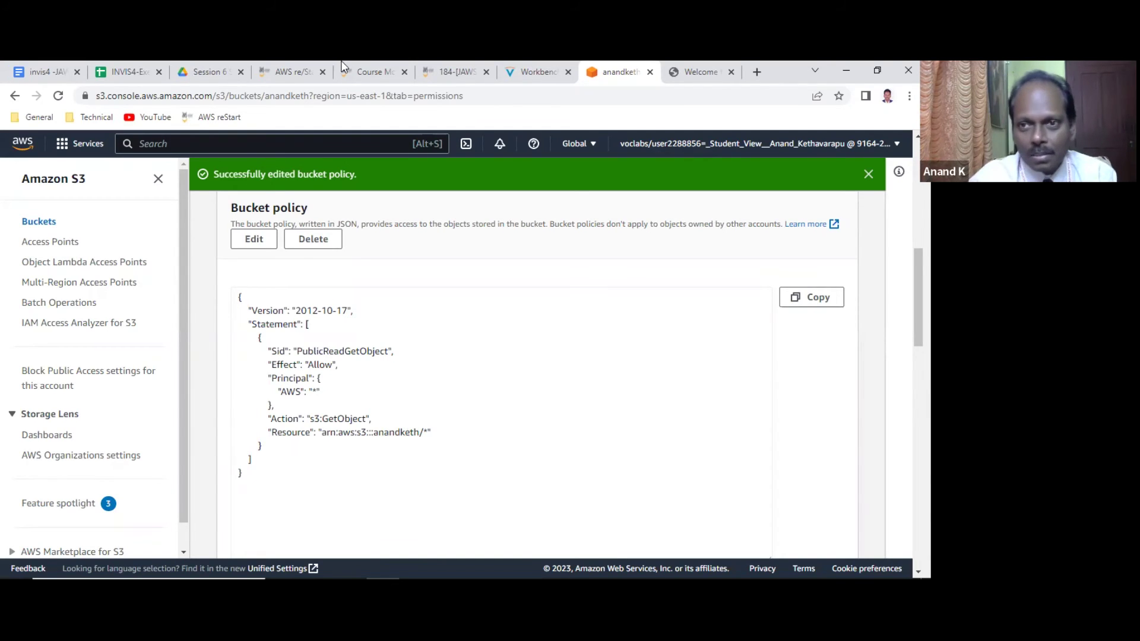
left_click(692, 70)
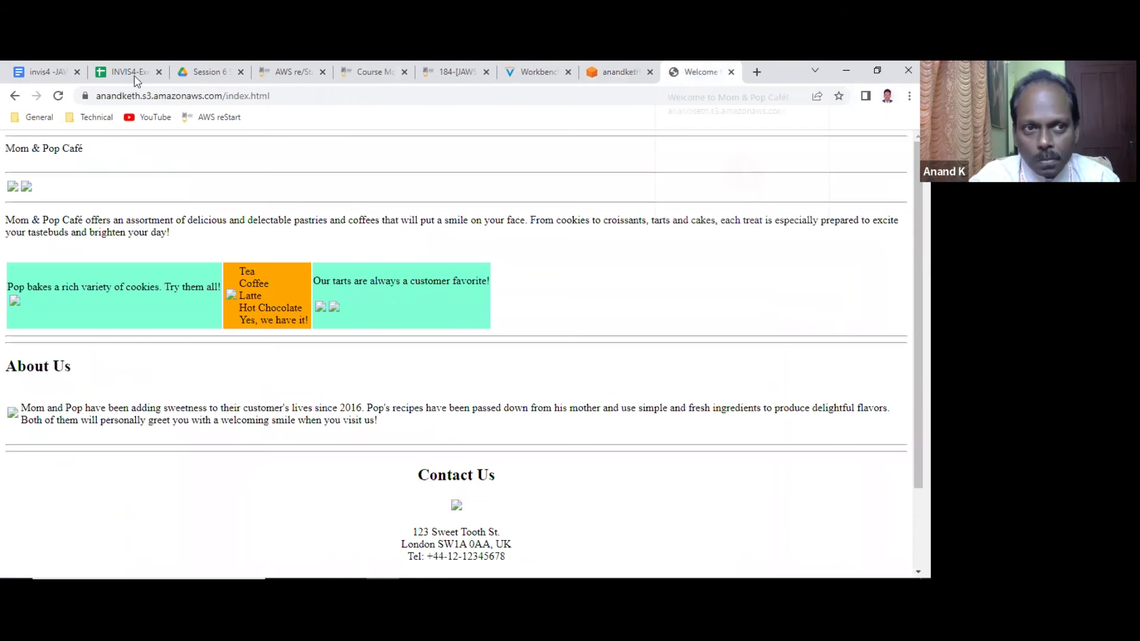
left_click(55, 96)
left_click(56, 96)
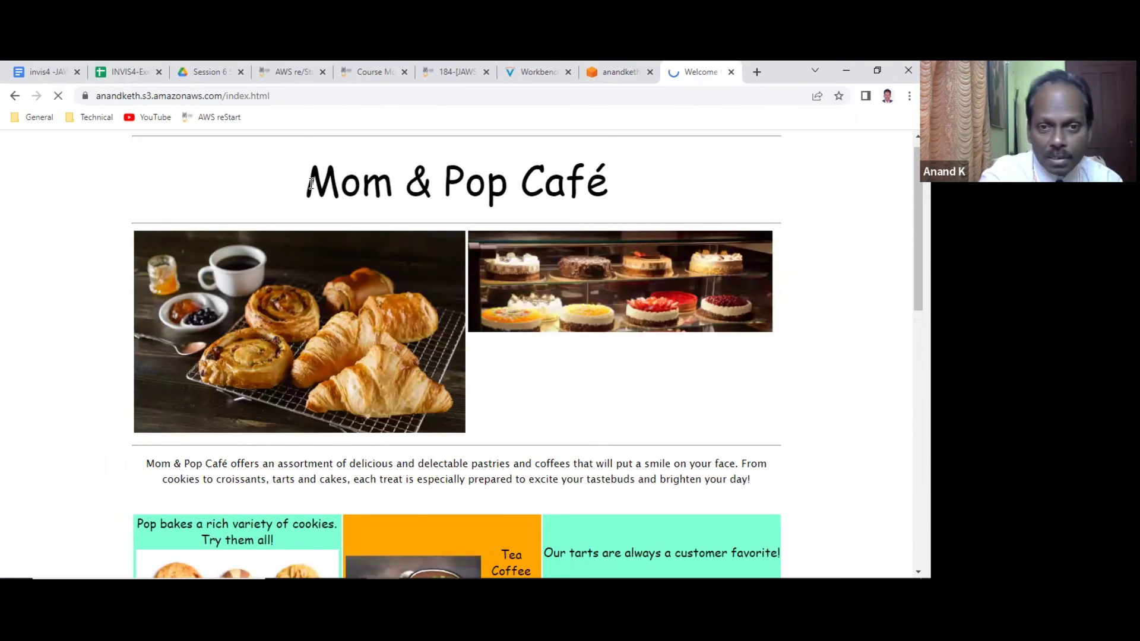
scroll(312, 184, "down", 9)
scroll(315, 190, "up", 10)
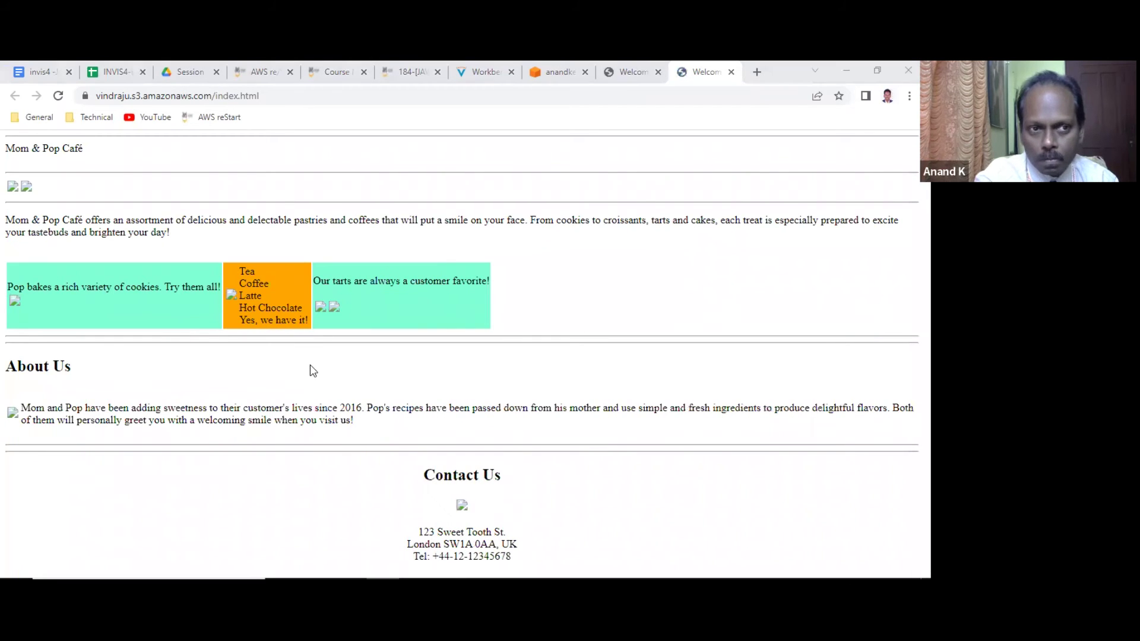
left_click(730, 72)
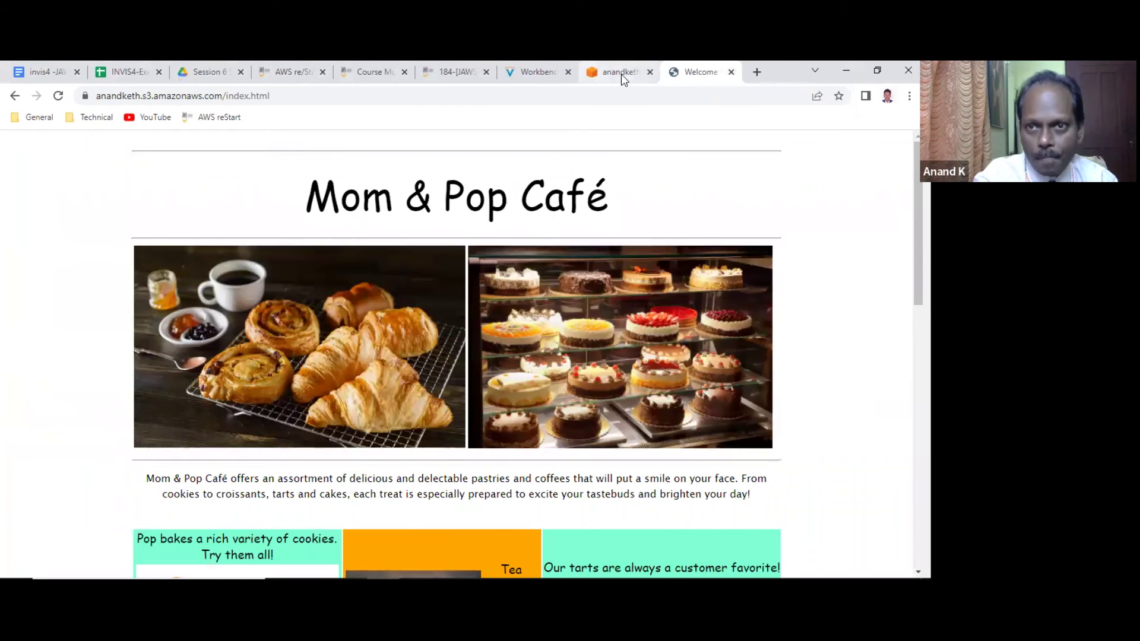
left_click(621, 74)
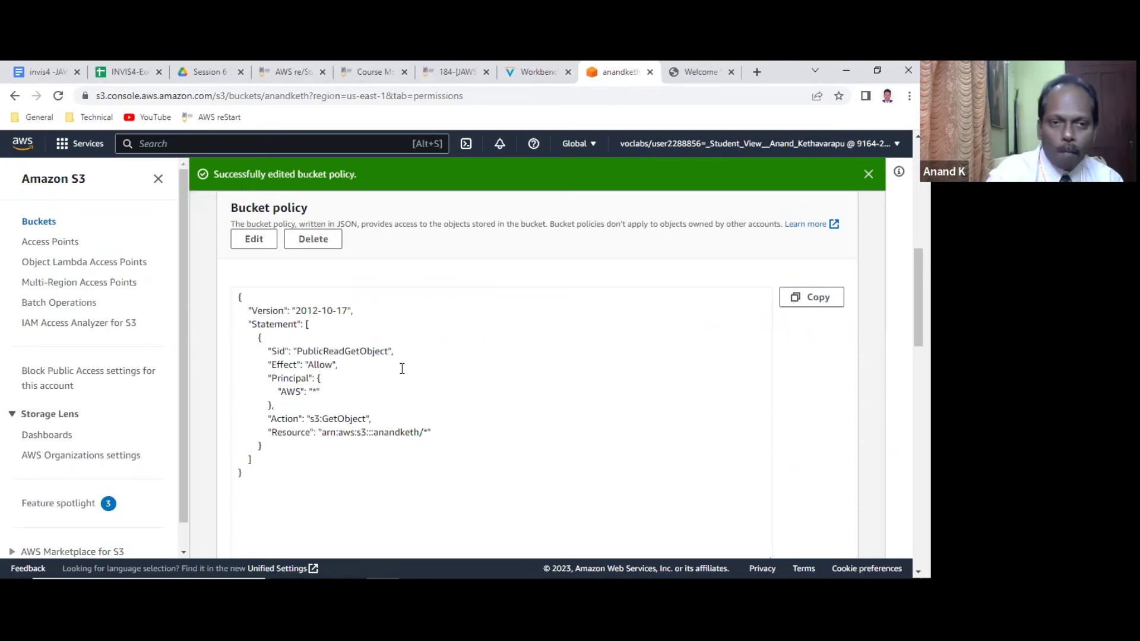
Scroll through the anandketh bucket's Permissions tab to review its settings.
scroll(458, 370, "down", 1)
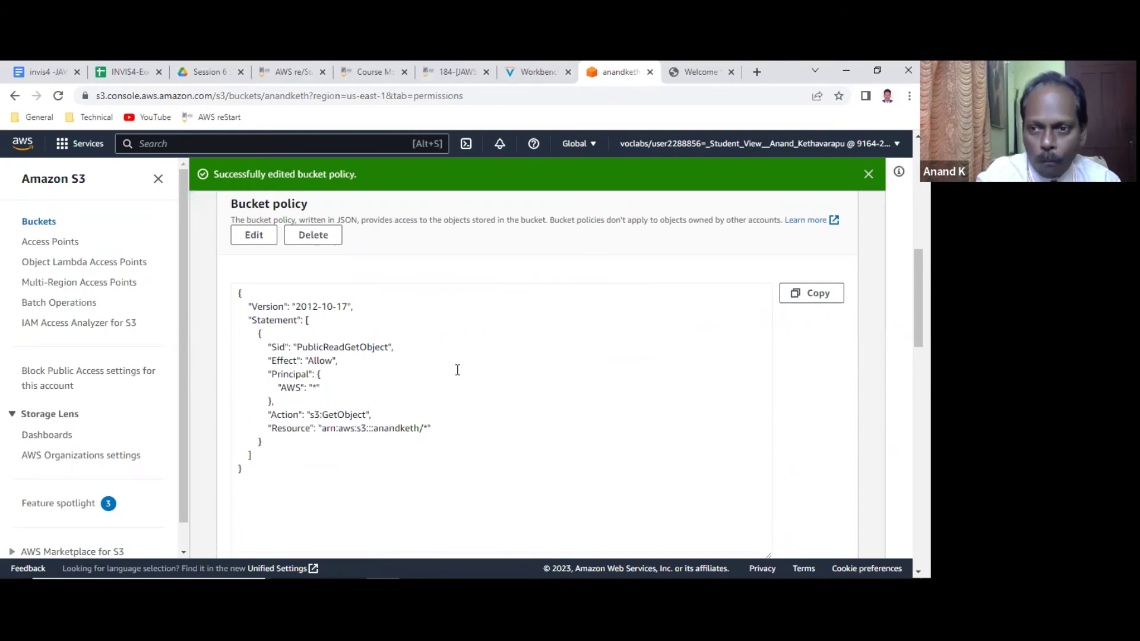
scroll(458, 369, "down", 3)
scroll(457, 378, "up", 12)
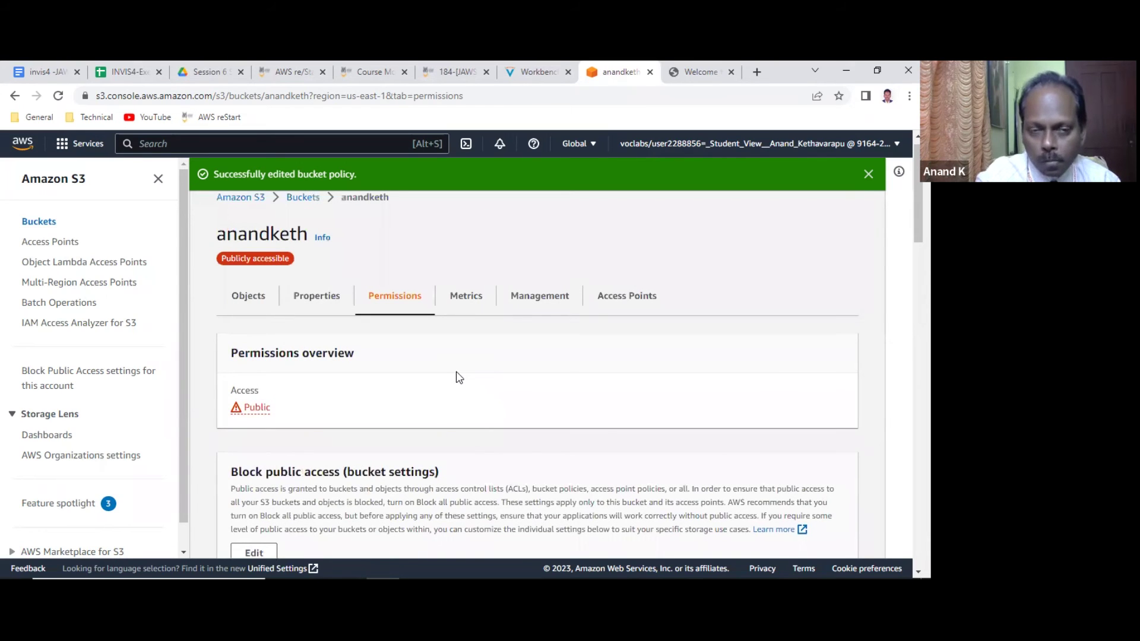
scroll(458, 378, "down", 4)
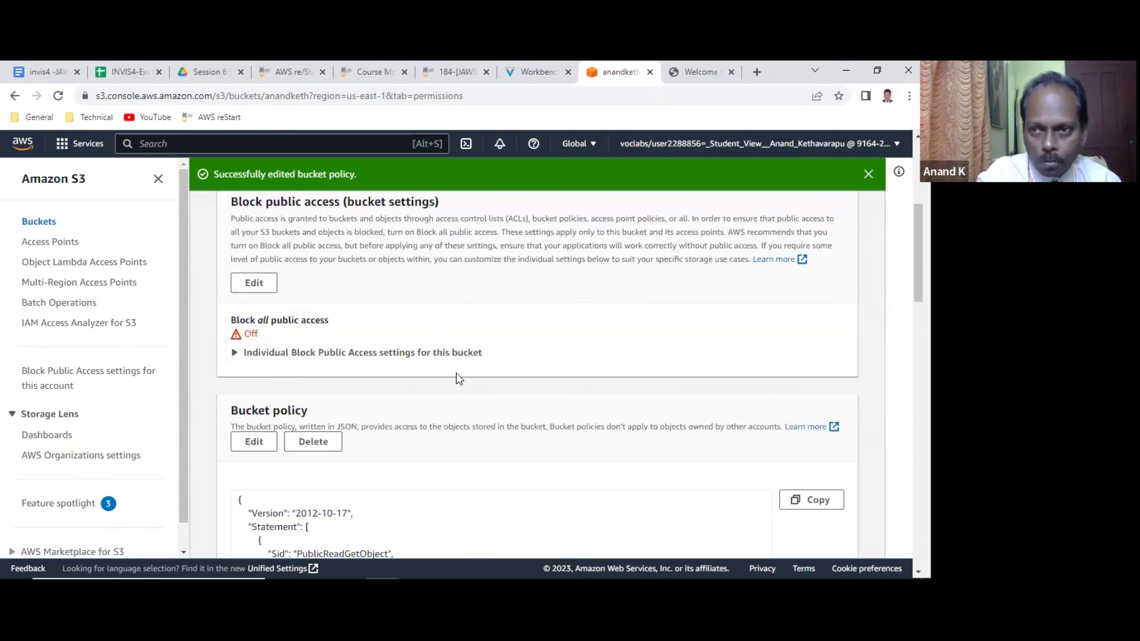
scroll(458, 378, "down", 10)
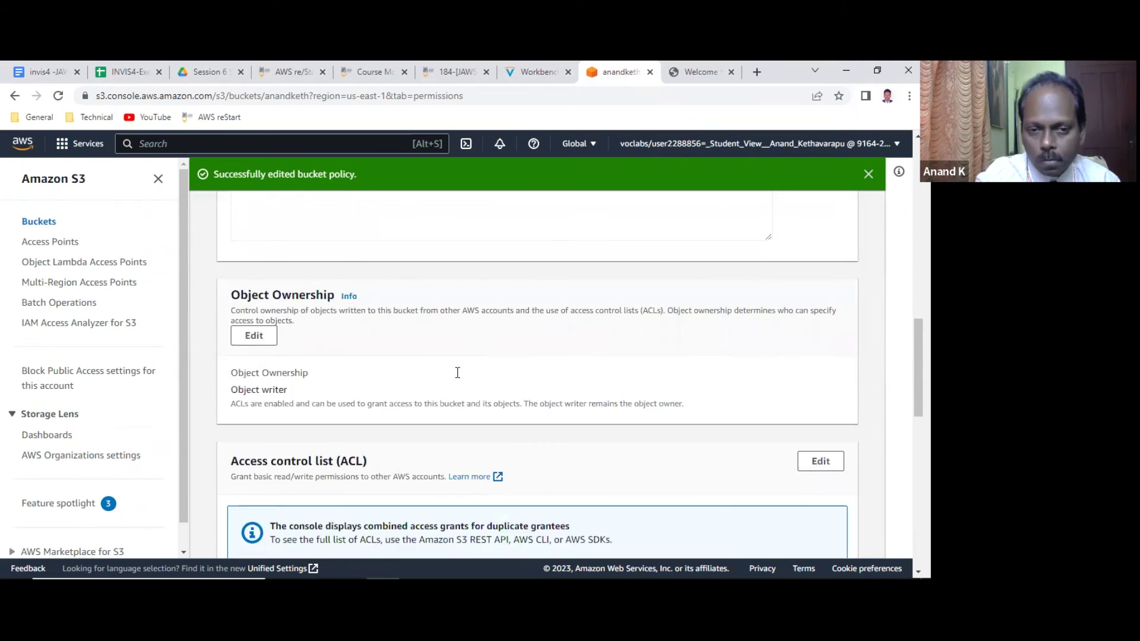
scroll(458, 378, "down", 3)
scroll(459, 379, "down", 3)
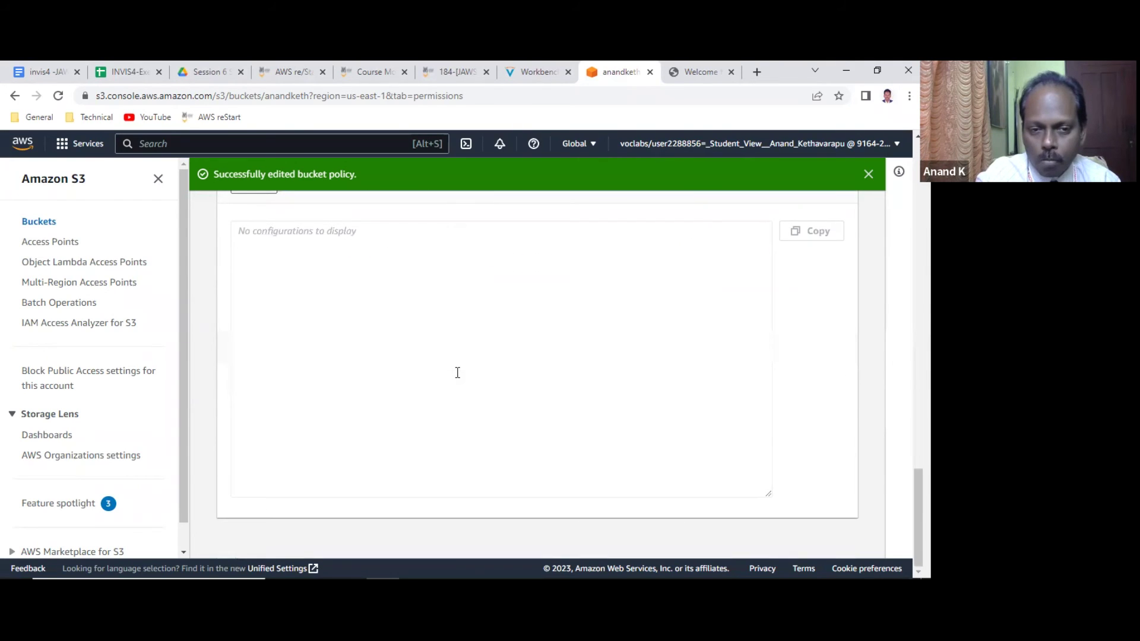
scroll(457, 372, "up", 15)
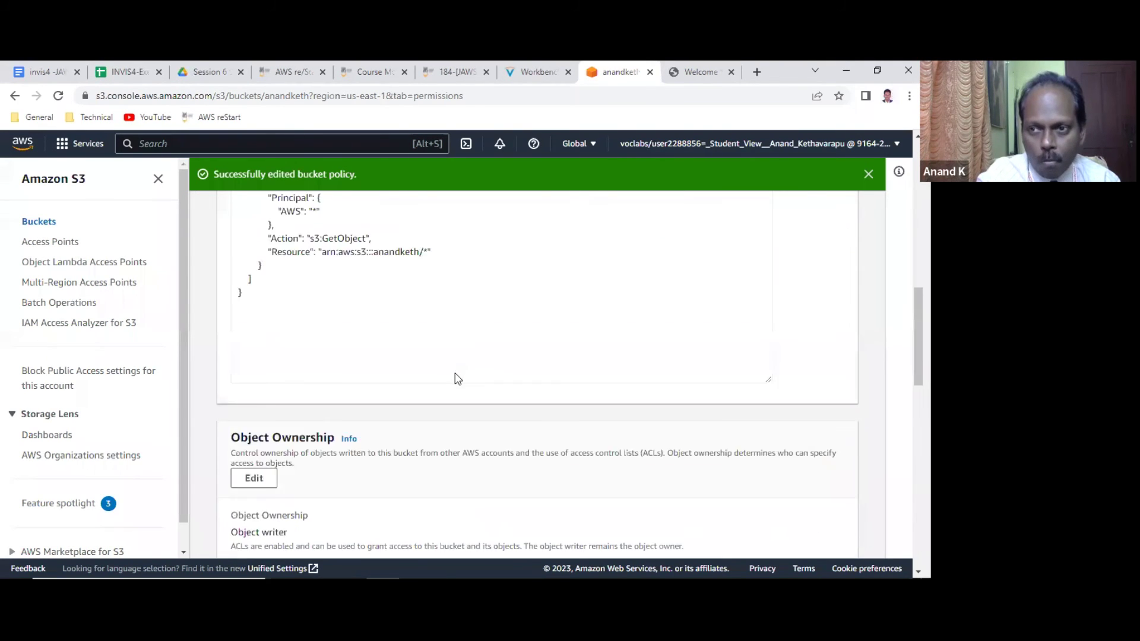
scroll(457, 379, "up", 6)
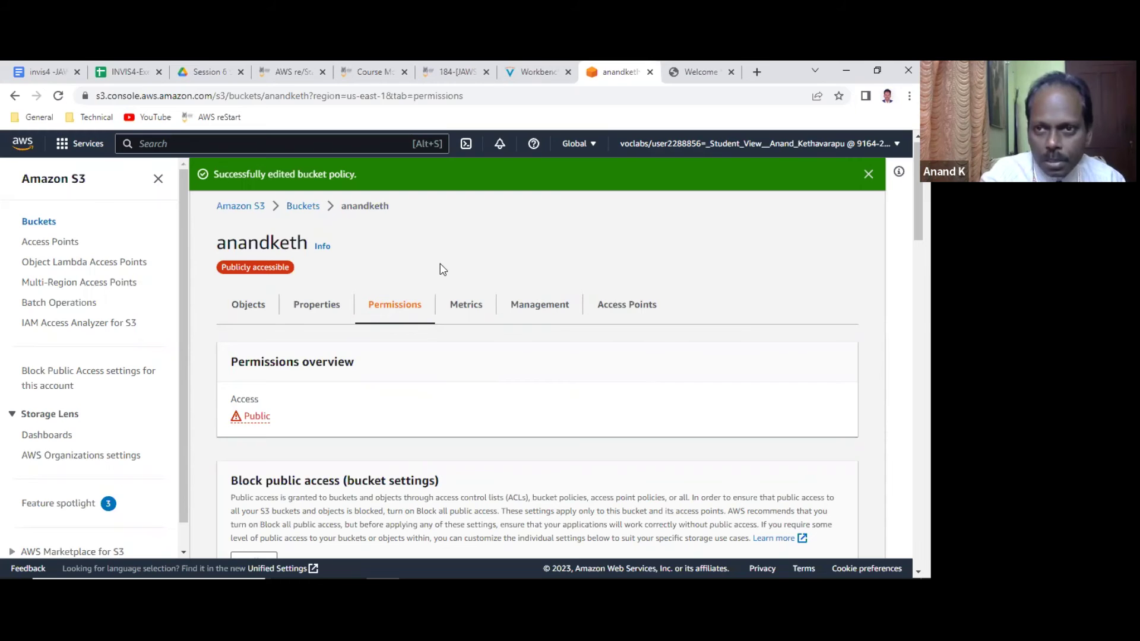
Close the café website tab, highlight the CORS heading, and open the bucket's Properties tab.
left_click(727, 73)
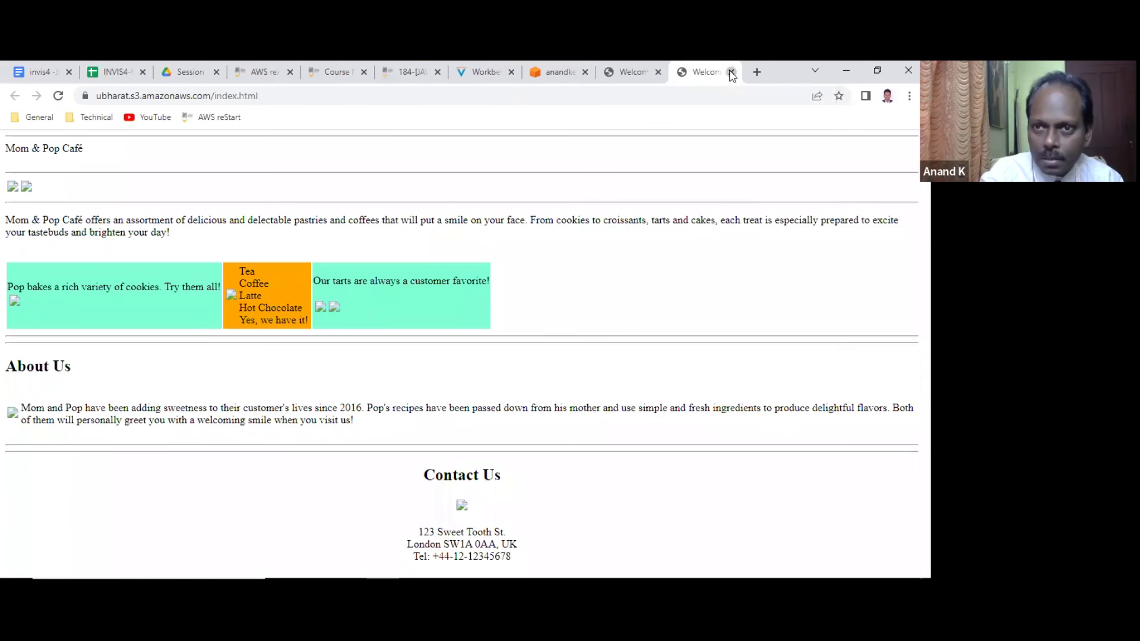
left_click(732, 72)
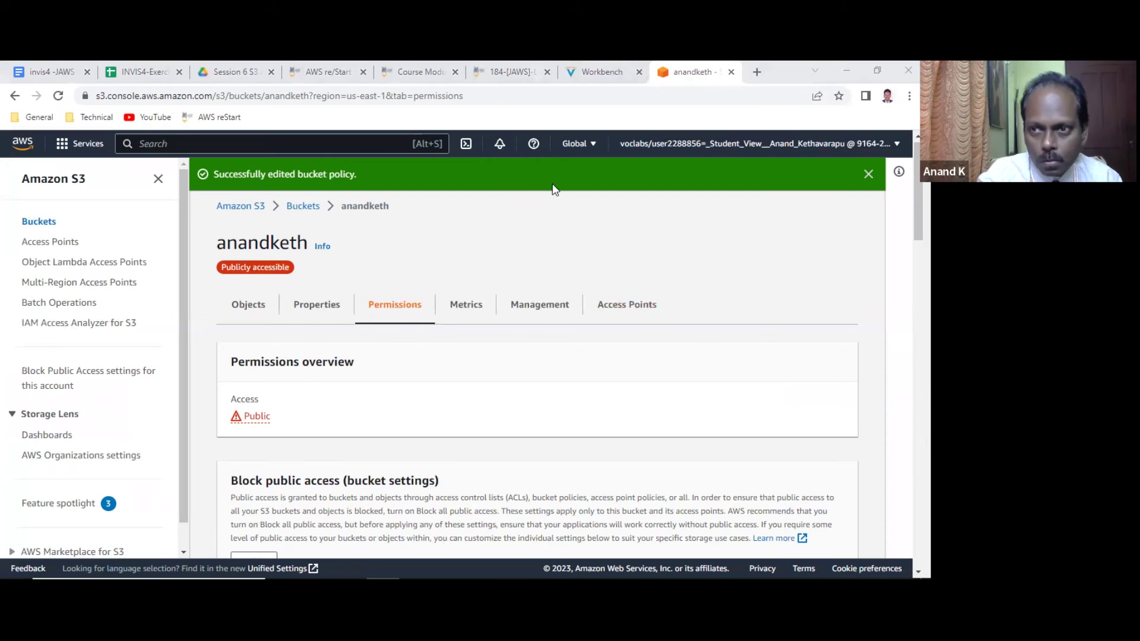
scroll(504, 418, "down", 8)
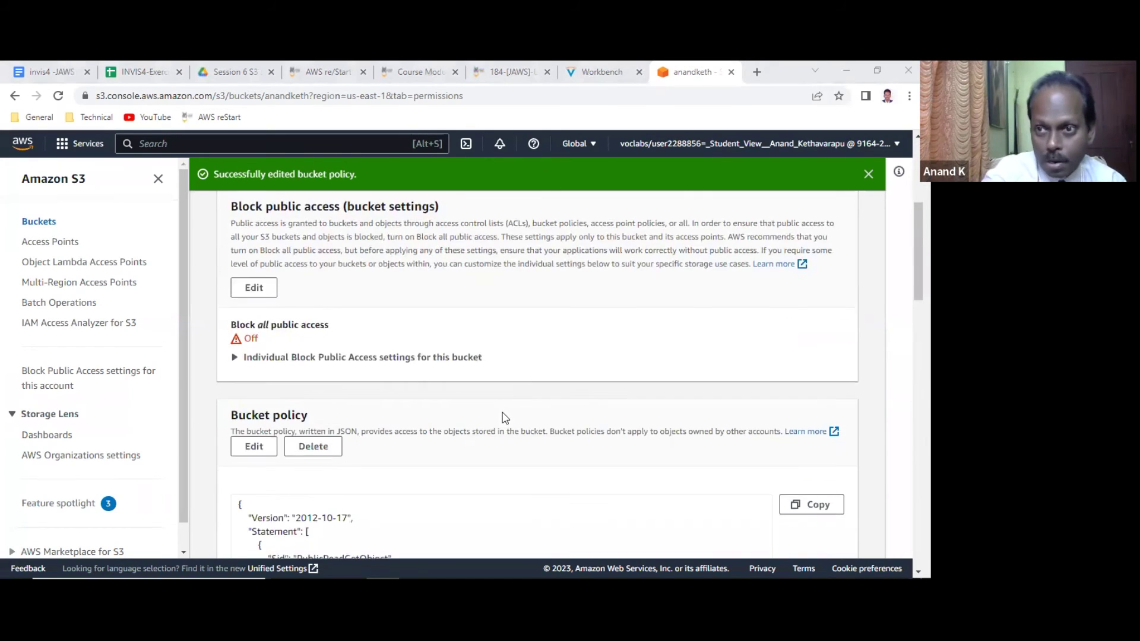
scroll(504, 418, "down", 5)
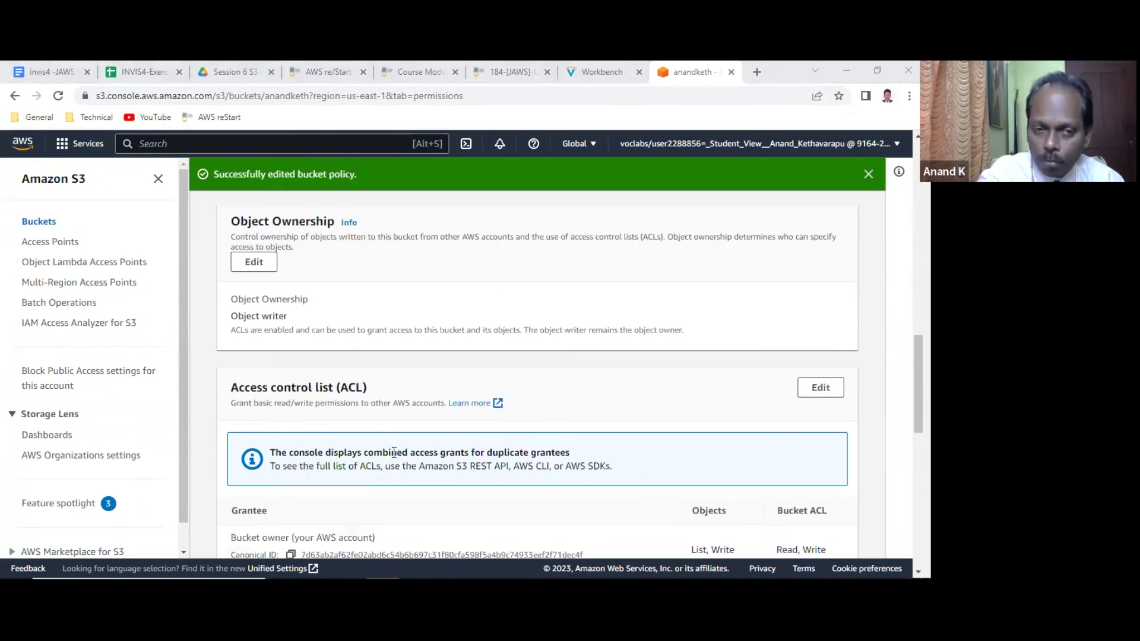
scroll(397, 399, "down", 8)
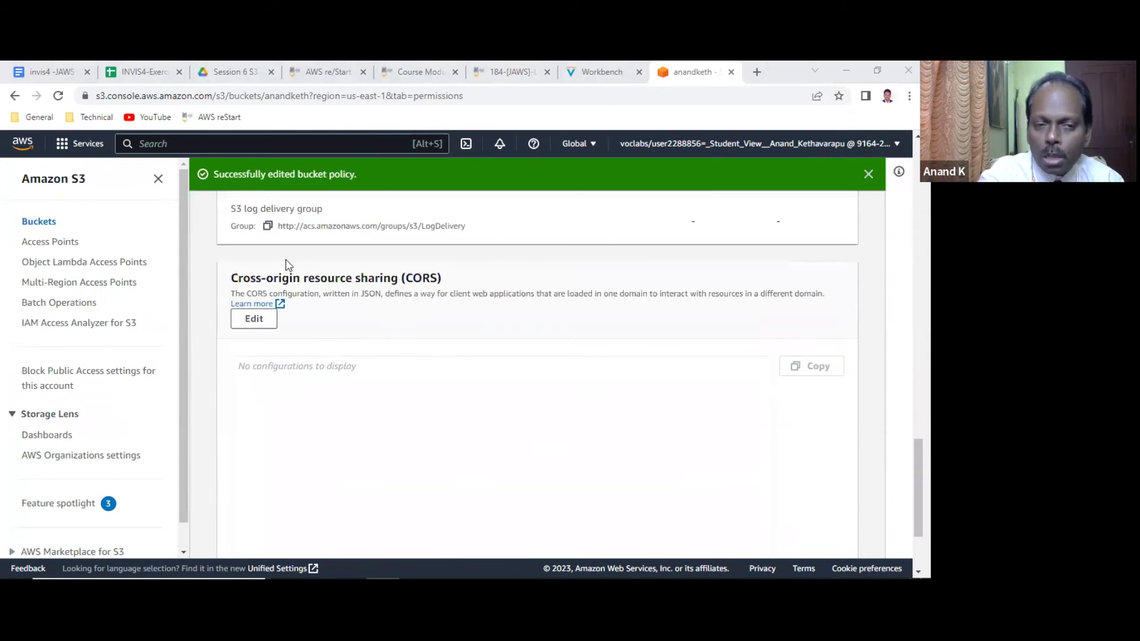
double_click(306, 276)
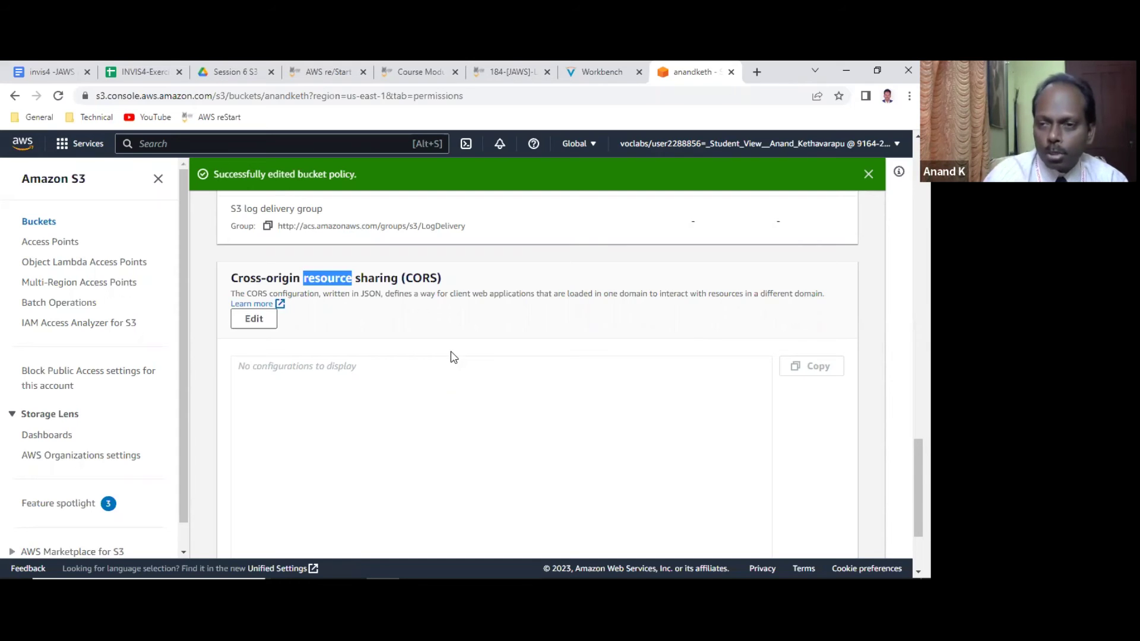
scroll(537, 384, "down", 2)
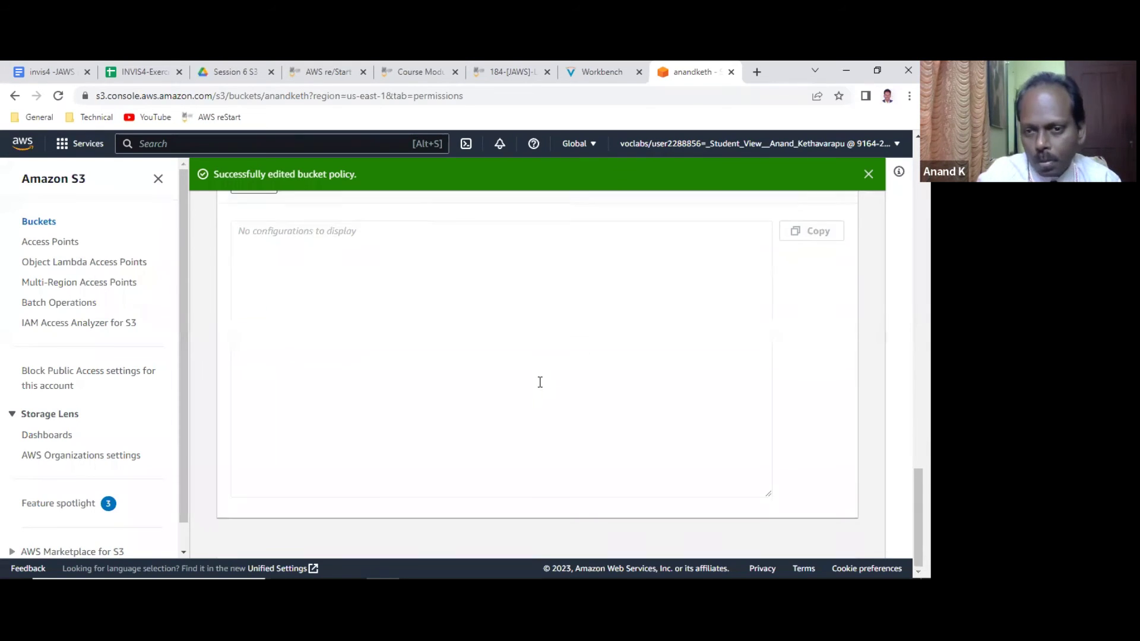
scroll(540, 391, "up", 5)
scroll(537, 396, "up", 15)
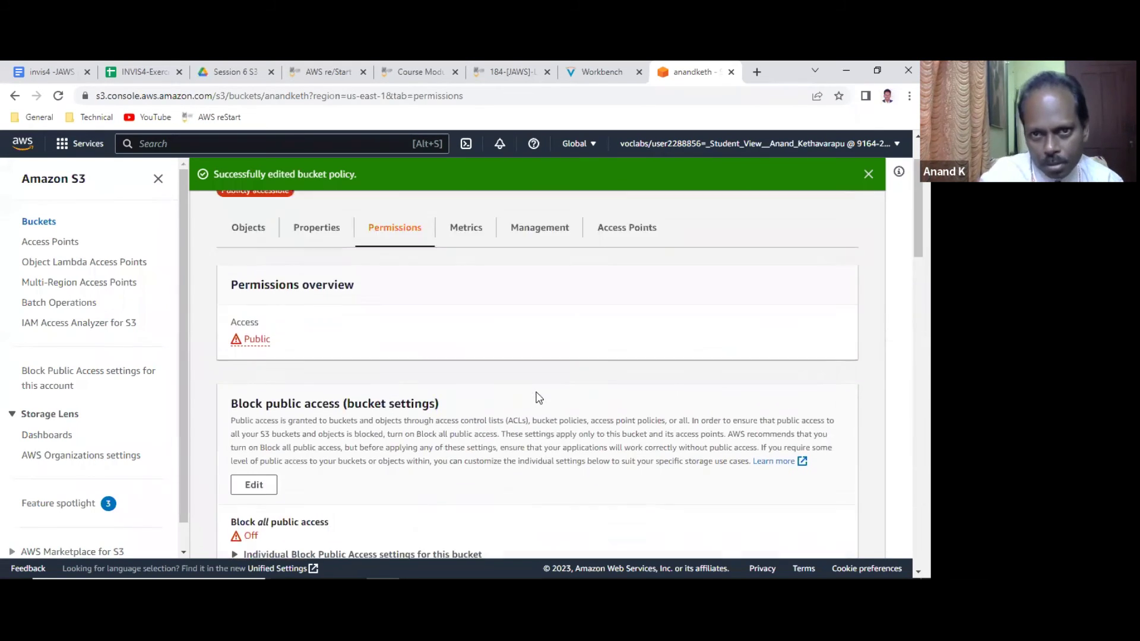
left_click(319, 314)
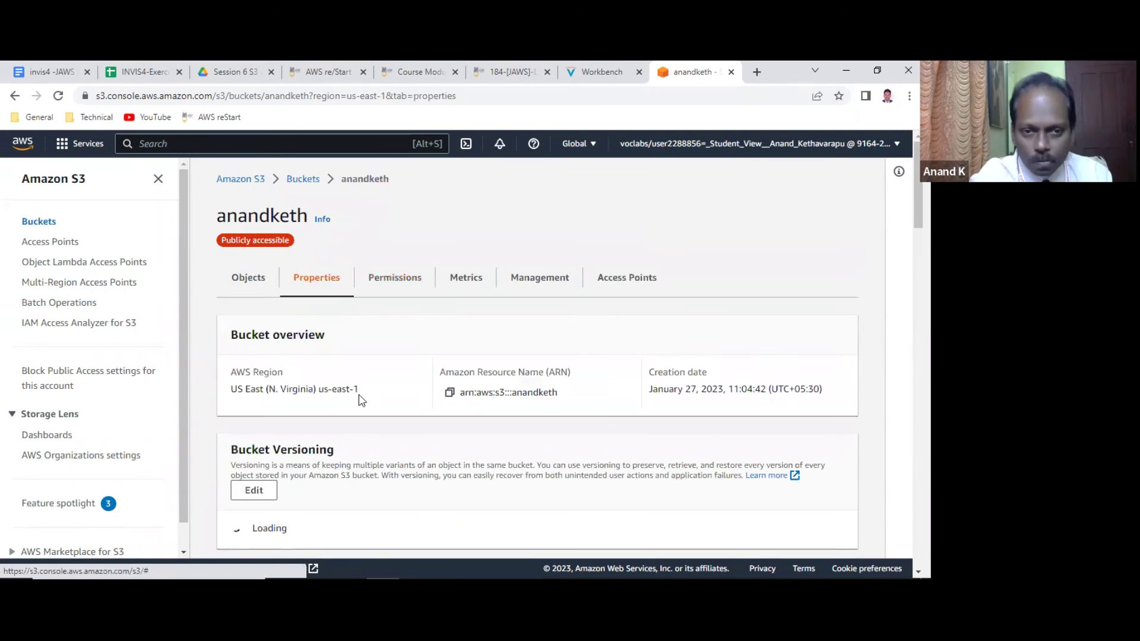
Scroll to the Bucket Versioning section in Properties and open its Edit page.
scroll(286, 387, "down", 2)
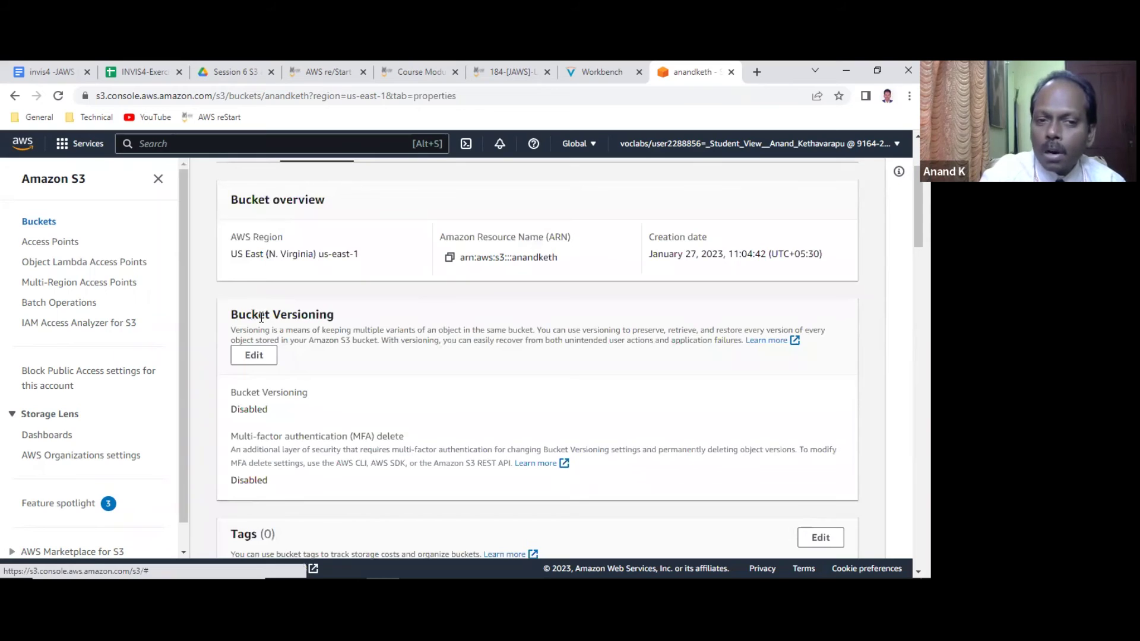
triple_click(261, 318)
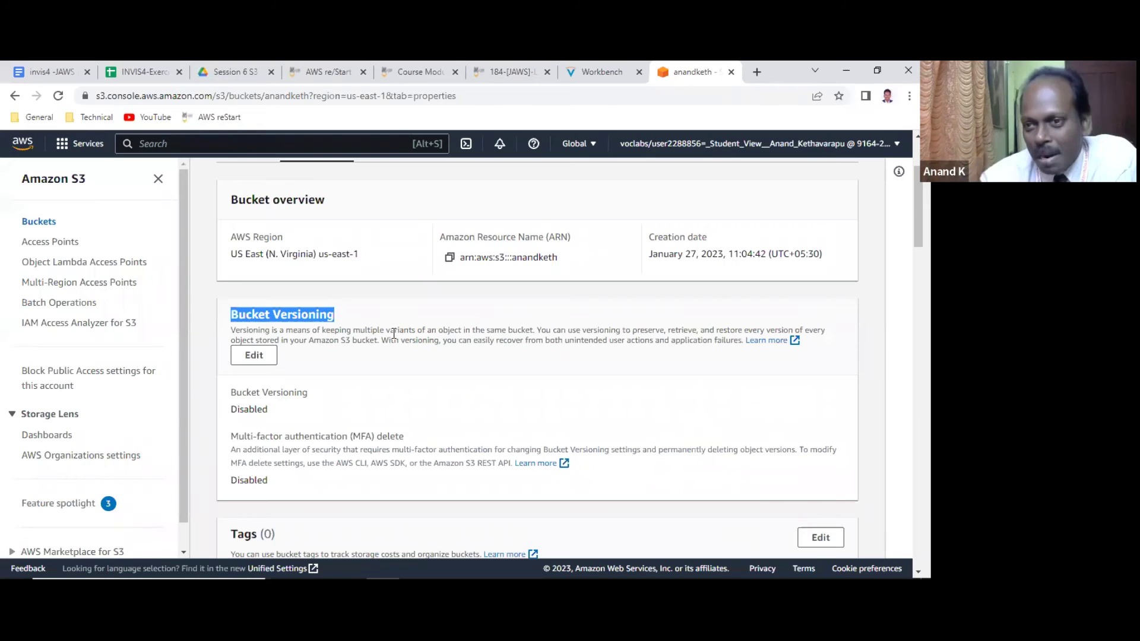
left_click(260, 355)
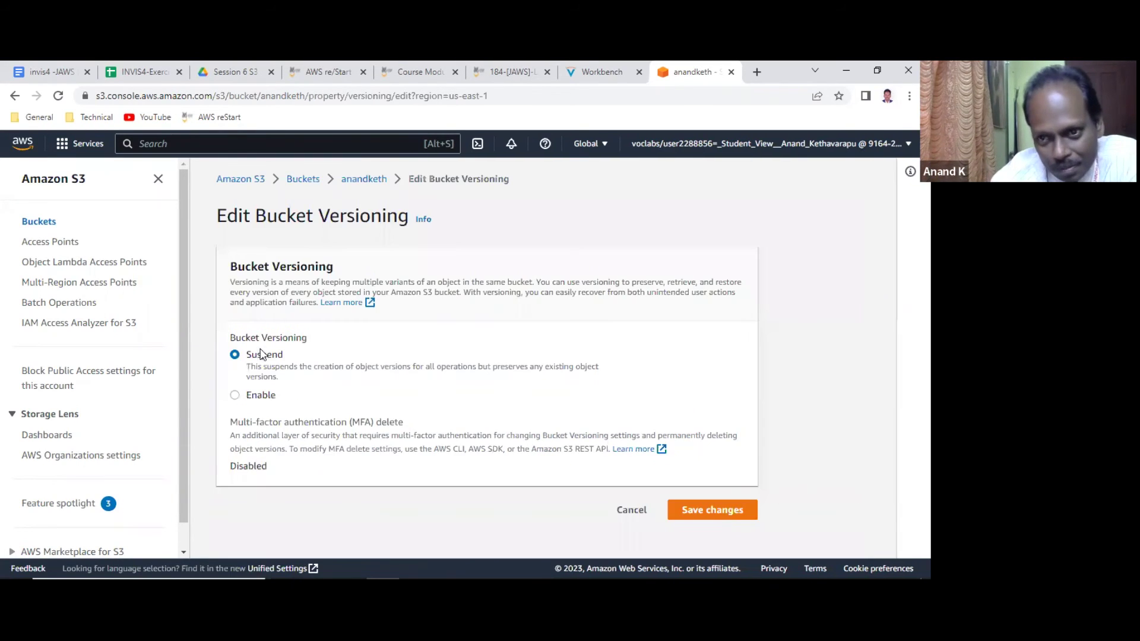
Select Enable for anandketh's bucket versioning and save the change.
left_click(247, 396)
scroll(536, 404, "down", 1)
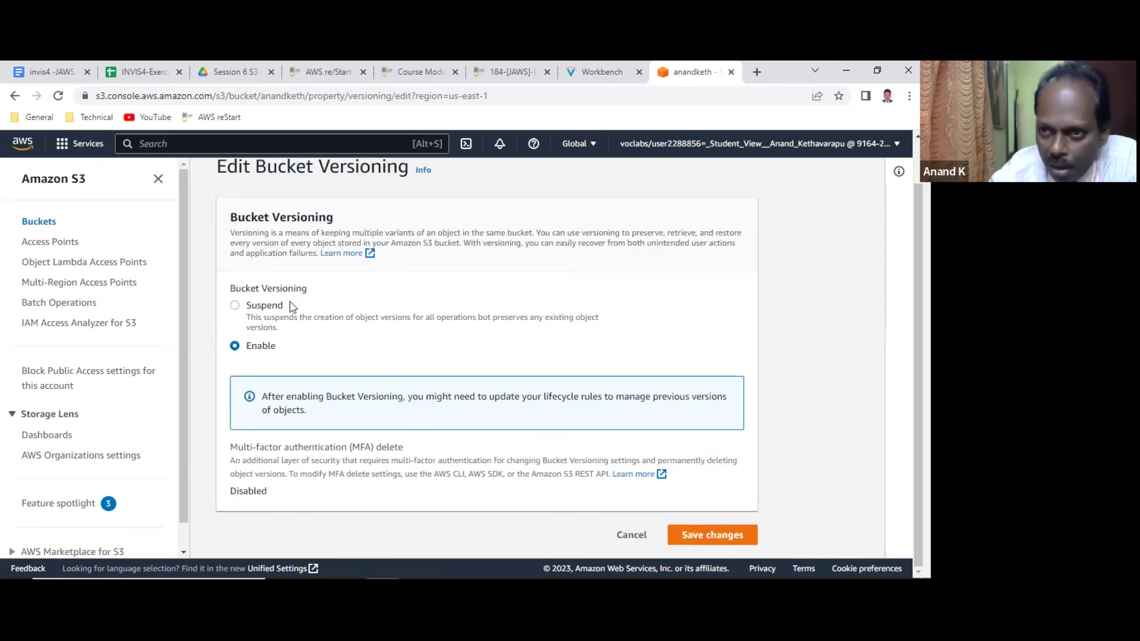
left_click(735, 536)
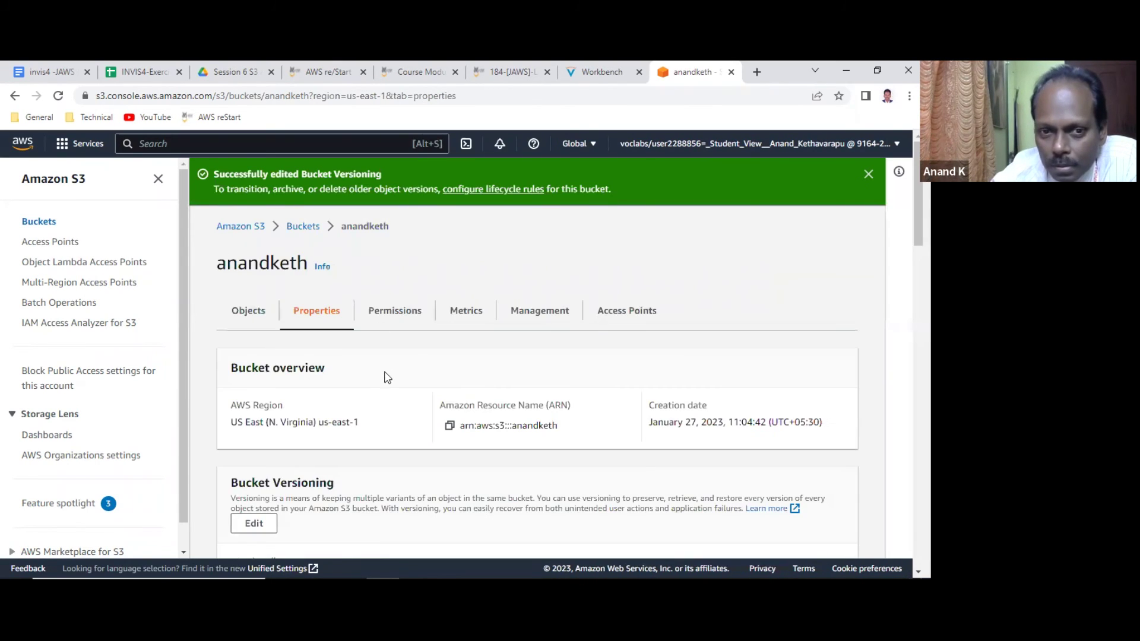
scroll(276, 393, "down", 5)
scroll(276, 393, "up", 5)
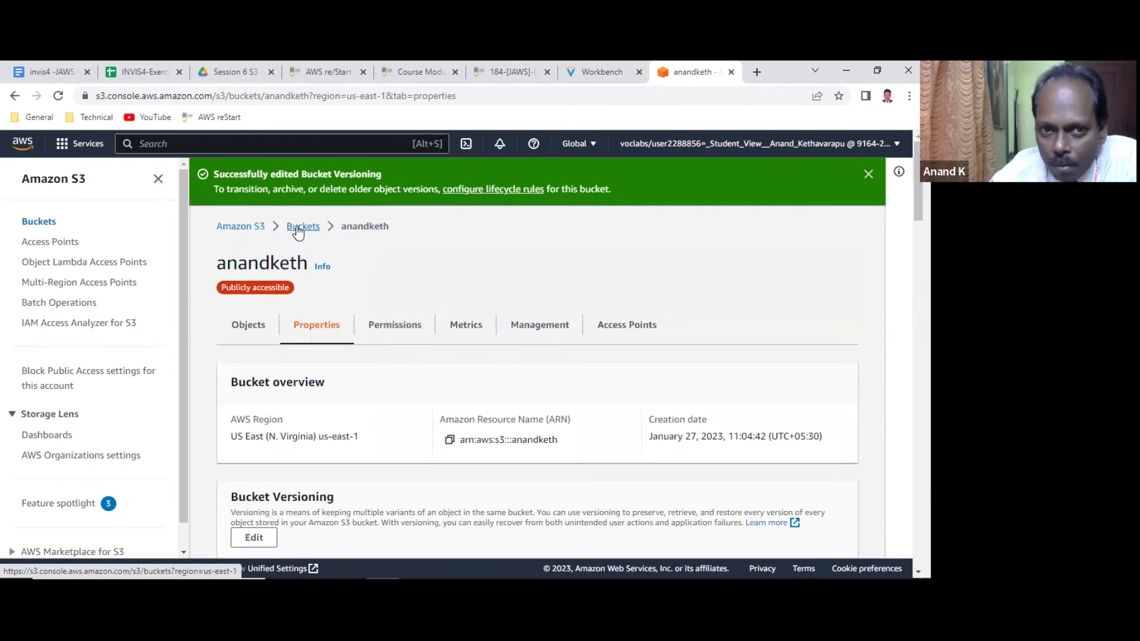
Open the anandketh bucket's Objects list from Buckets and turn on Show versions.
left_click(298, 232)
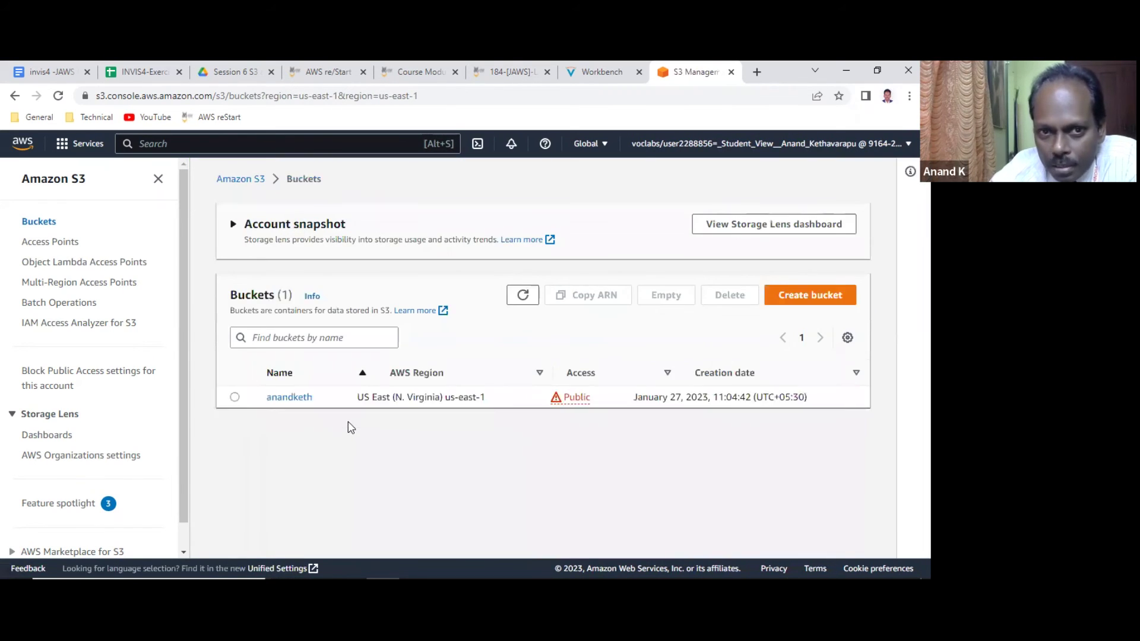
left_click(284, 397)
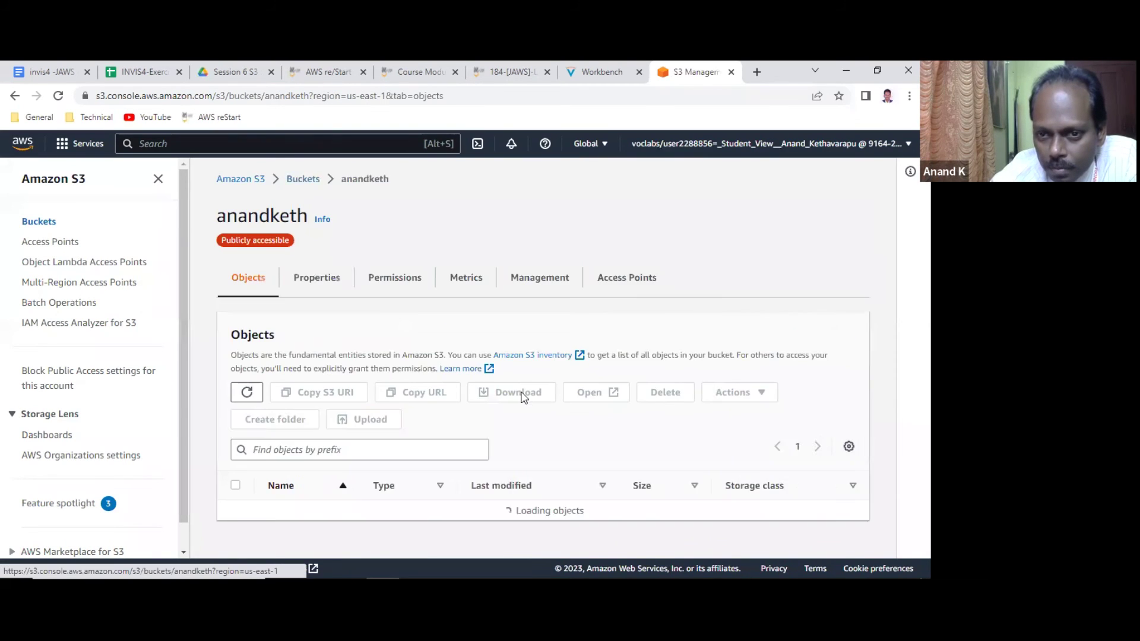
scroll(522, 396, "down", 1)
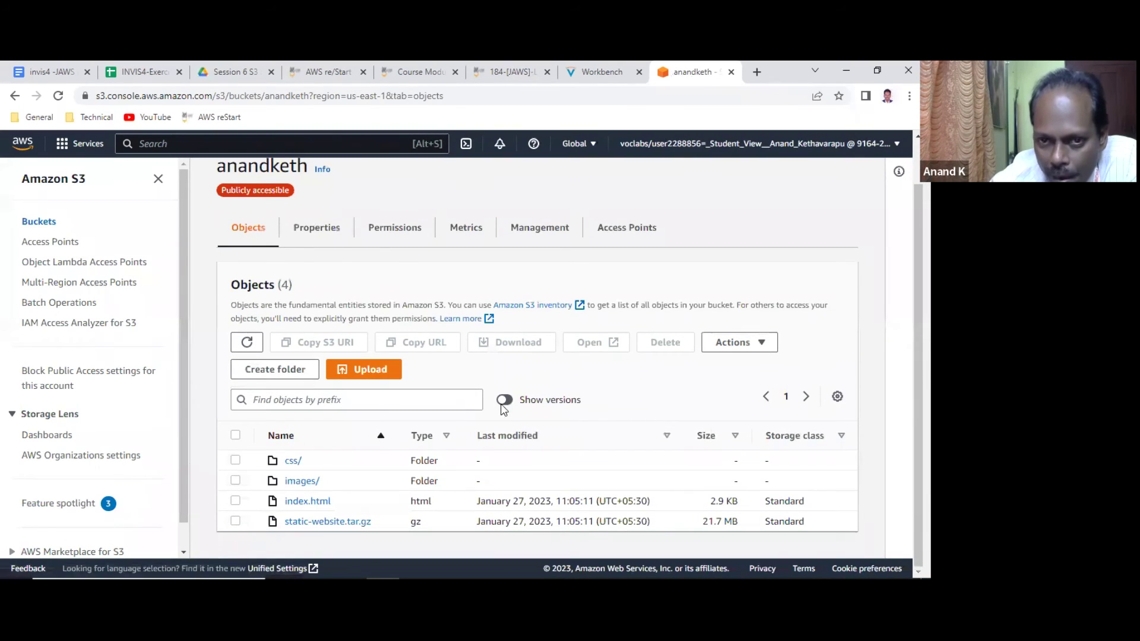
left_click(509, 401)
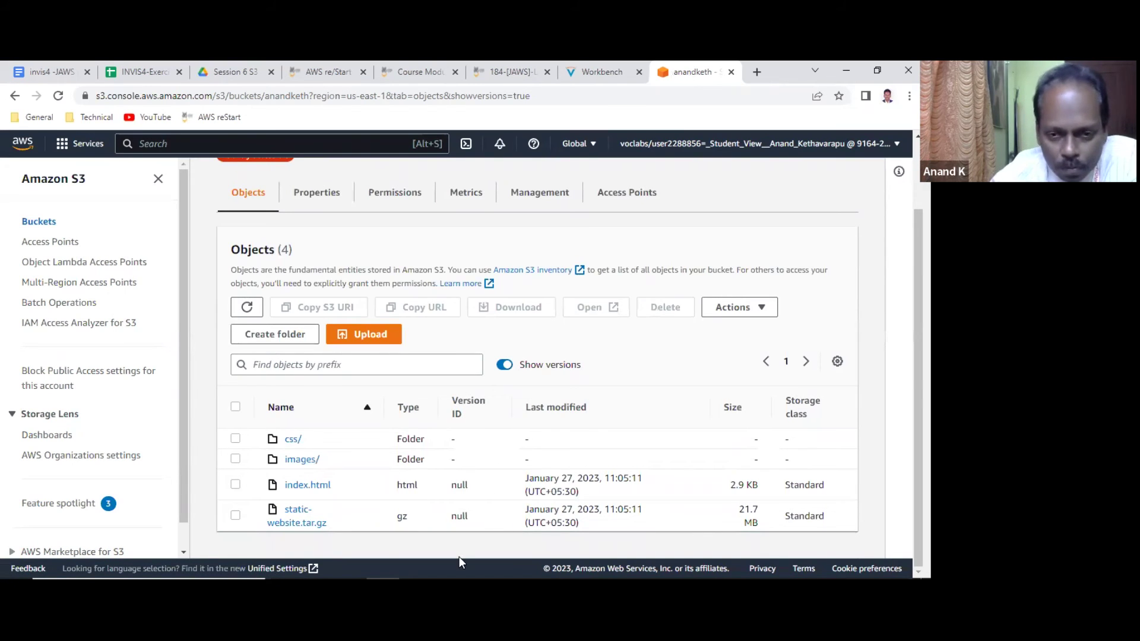
key("alt+Tab")
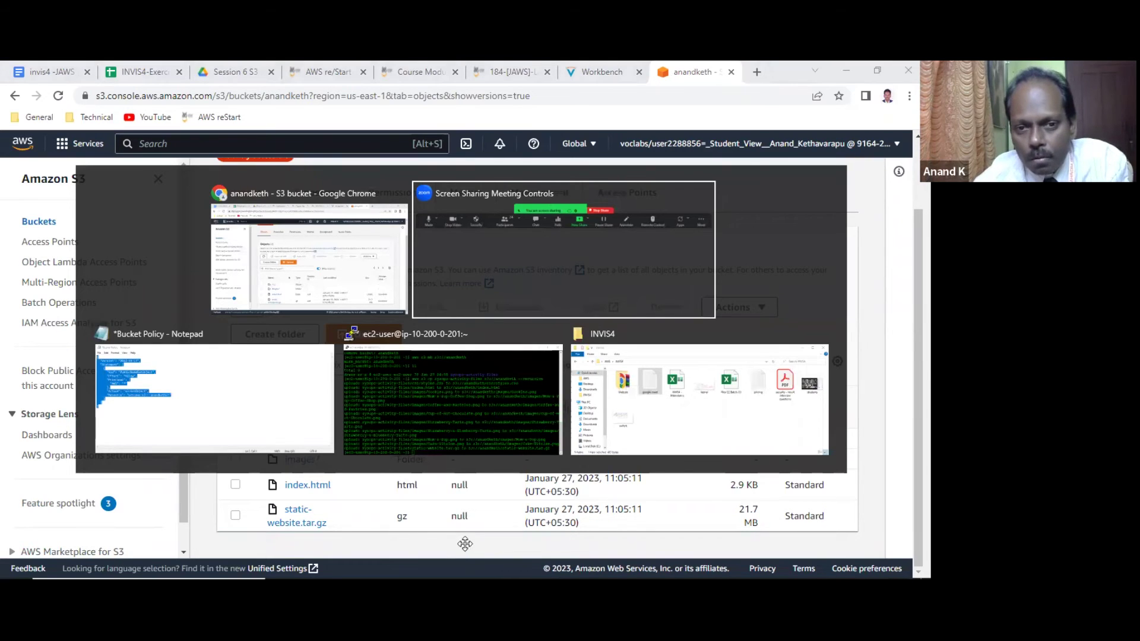
In the PuTTY terminal, change into sysops-activity-files and list its files with ll.
left_click(456, 395)
key("Return")
key("Return")
key("Return")
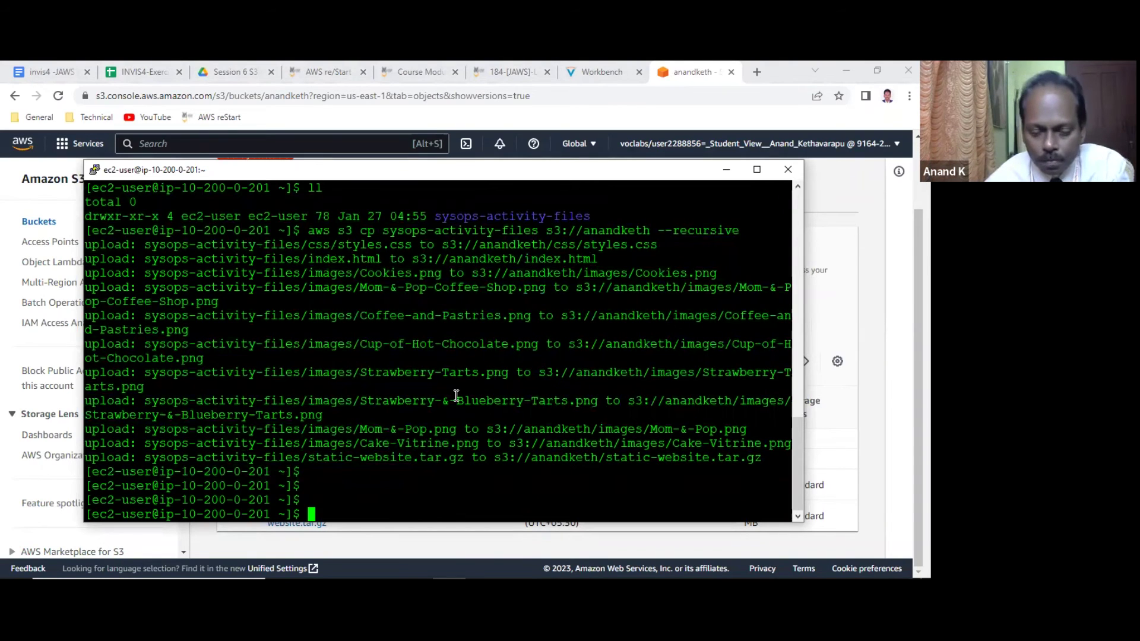
type("aws s3")
key("BackSpace")
key("BackSpace")
type("s2")
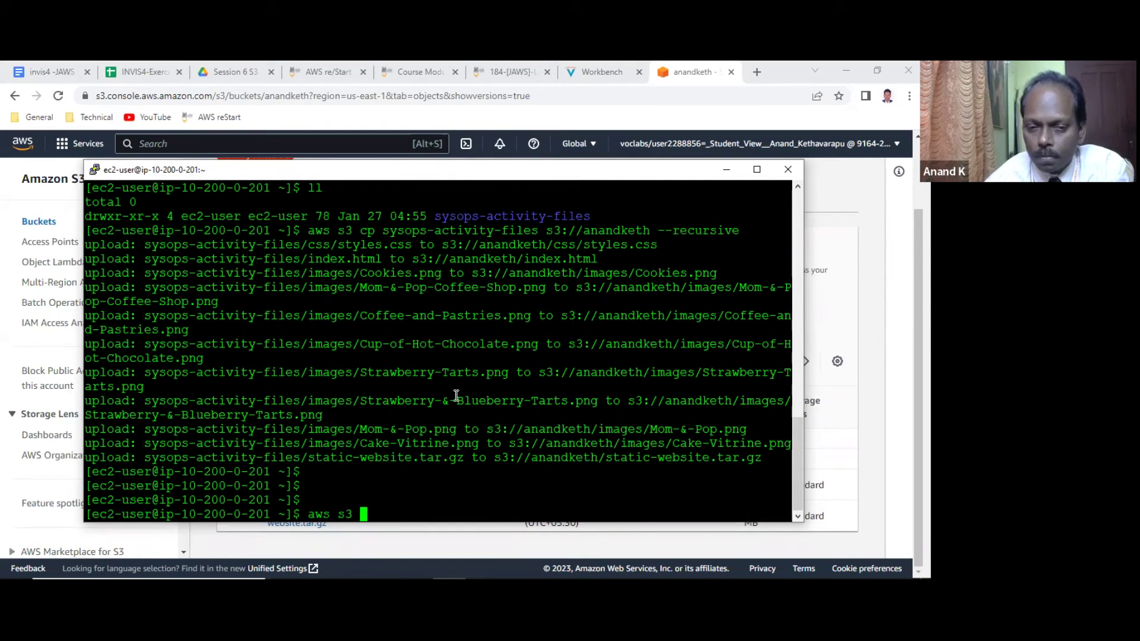
type(" cp")
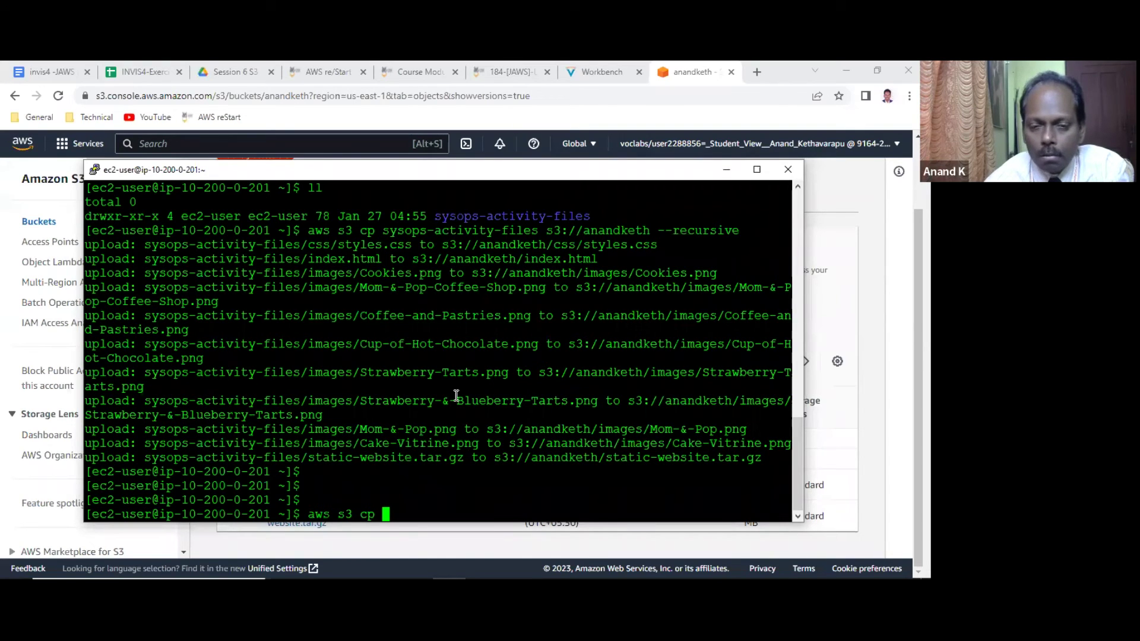
key("BackSpace")
key("BackSpace")
key("BackSpace")
key("BackSpace")
key("BackSpace")
key("BackSpace")
key("BackSpace")
key("BackSpace")
key("BackSpace")
key("BackSpace")
type("cd sy")
key("Tab")
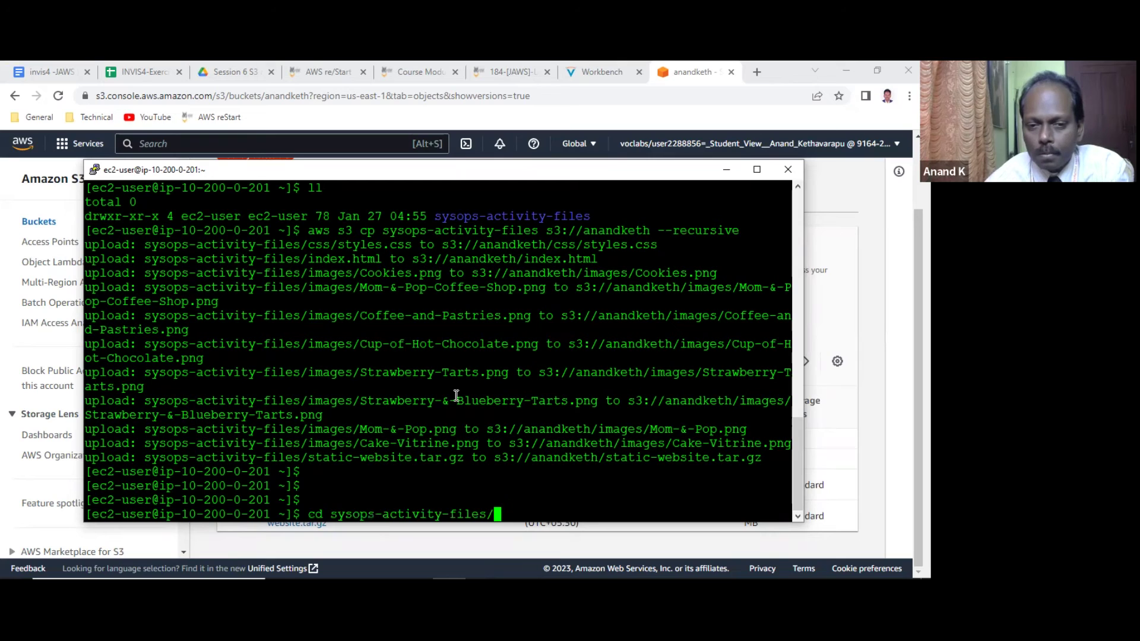
key("Return")
type("ll")
key("Return")
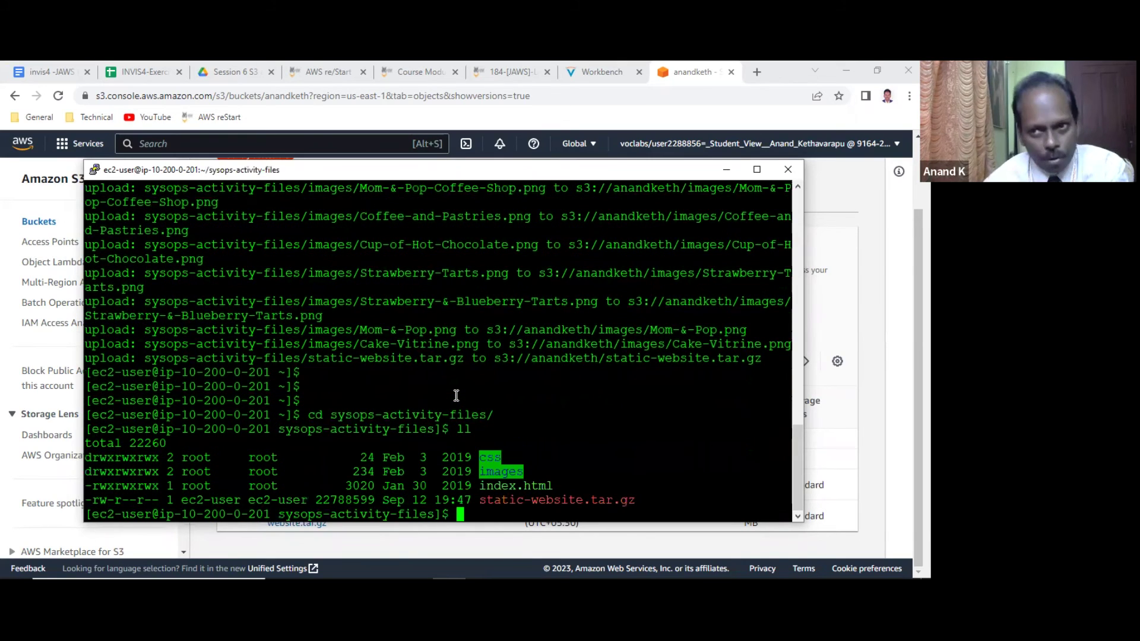
Run aws s3 cp index.html s3://anandketh to re-upload index.html to the bucket.
type("aw")
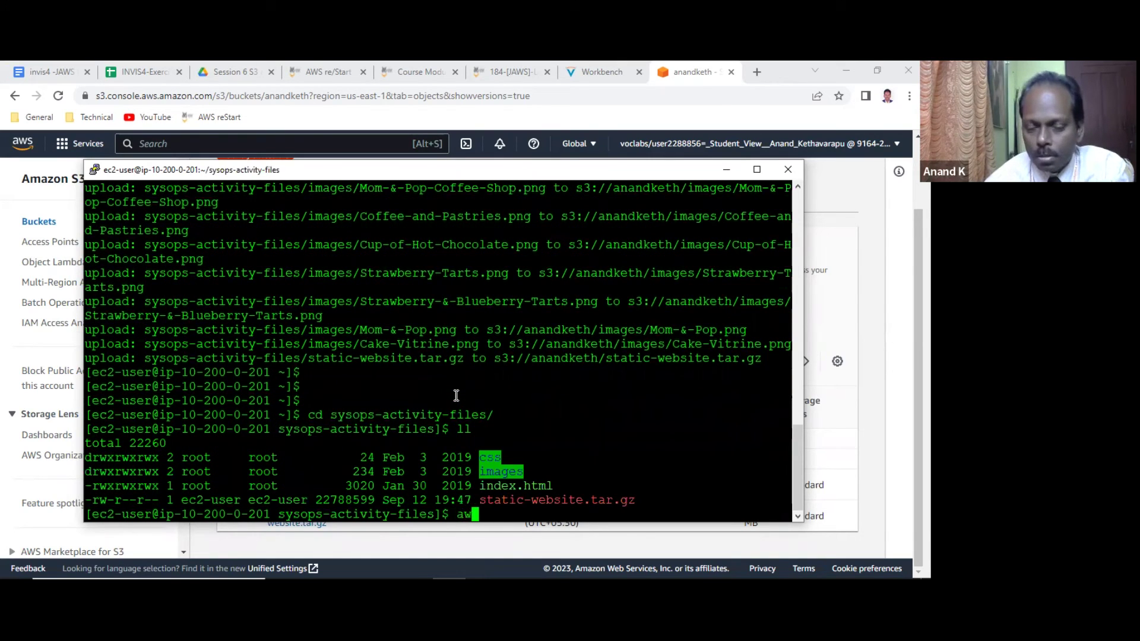
type("s s3 cp i")
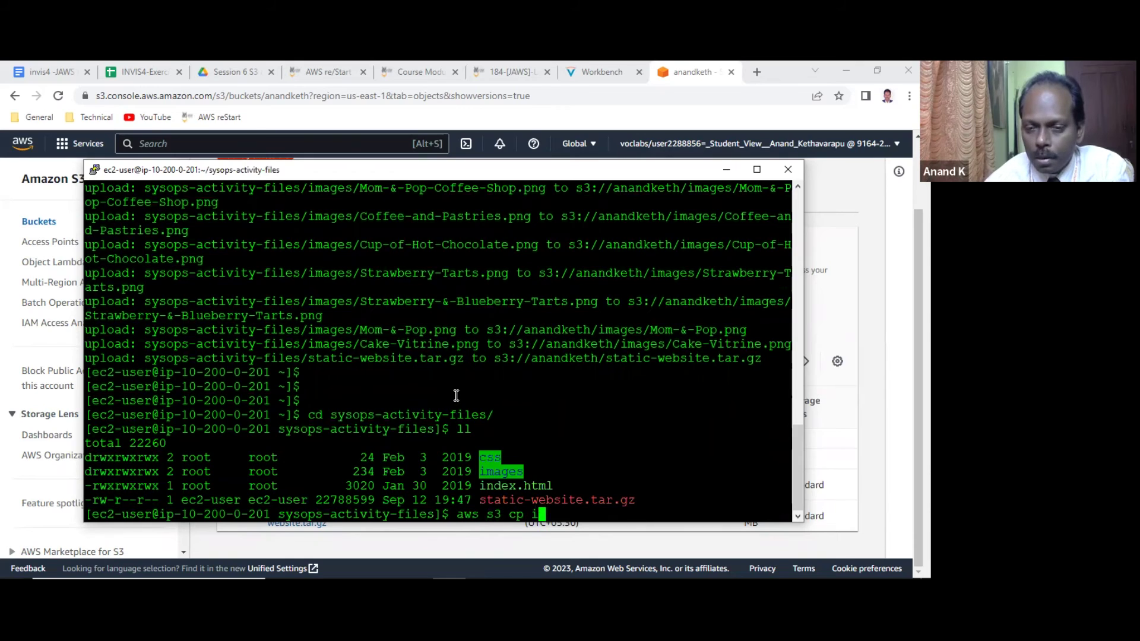
type("ndex")
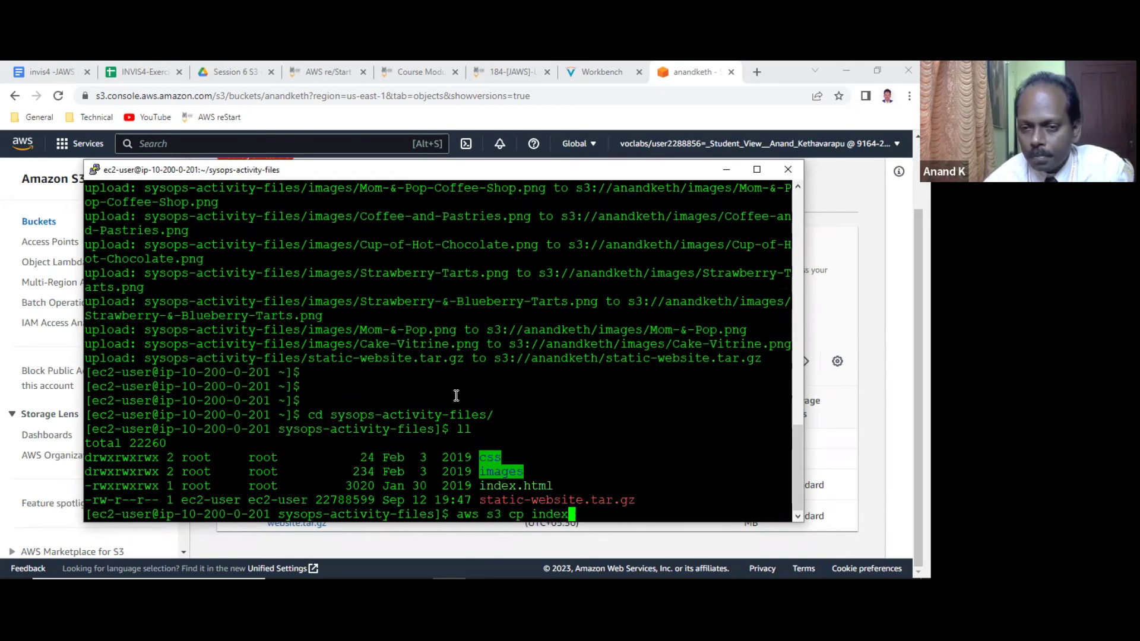
type(".htm")
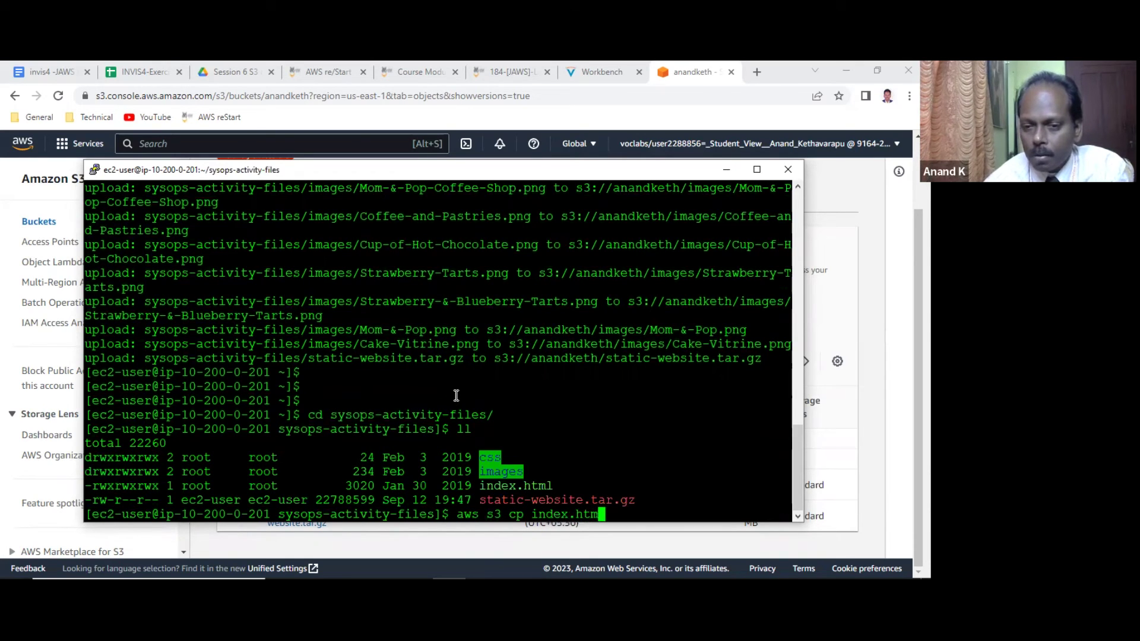
type("l s3://a")
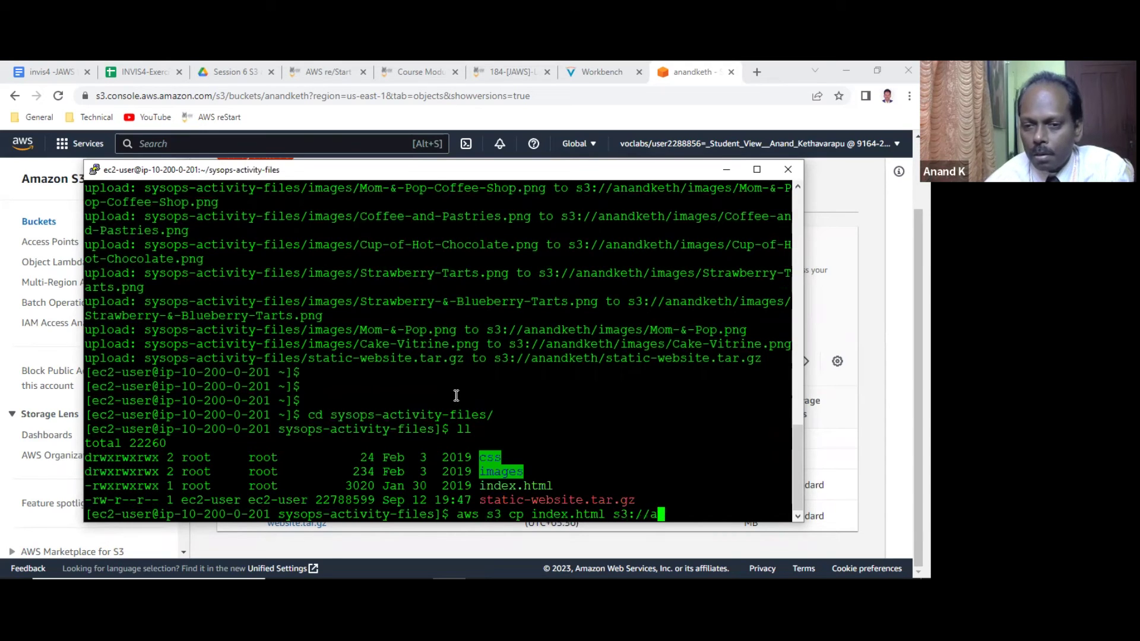
type("nandketh")
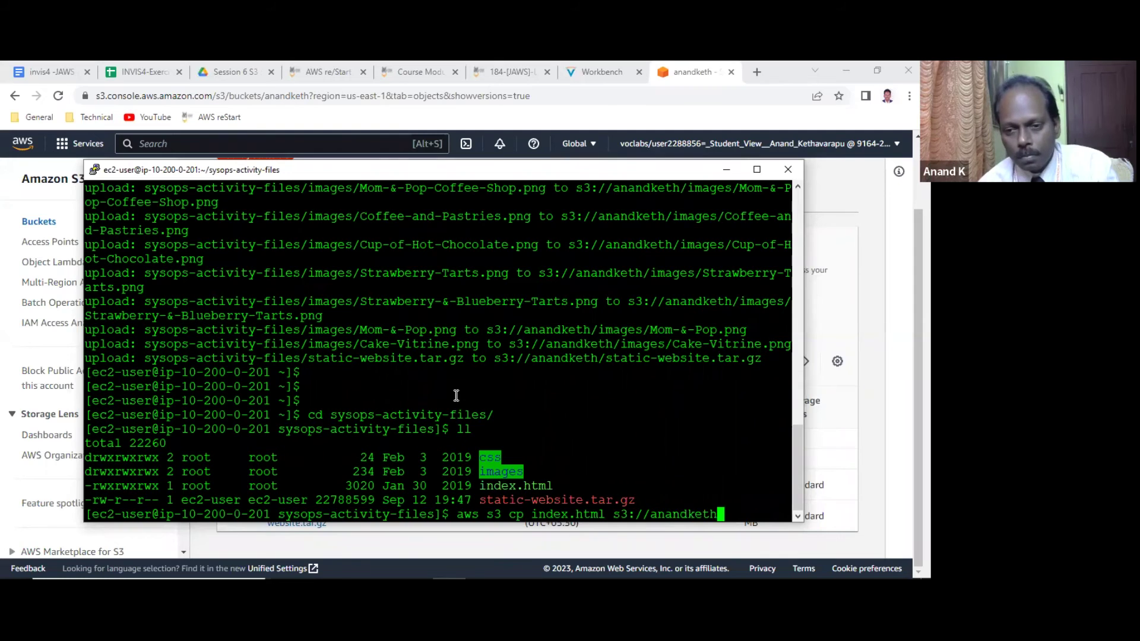
key("Return")
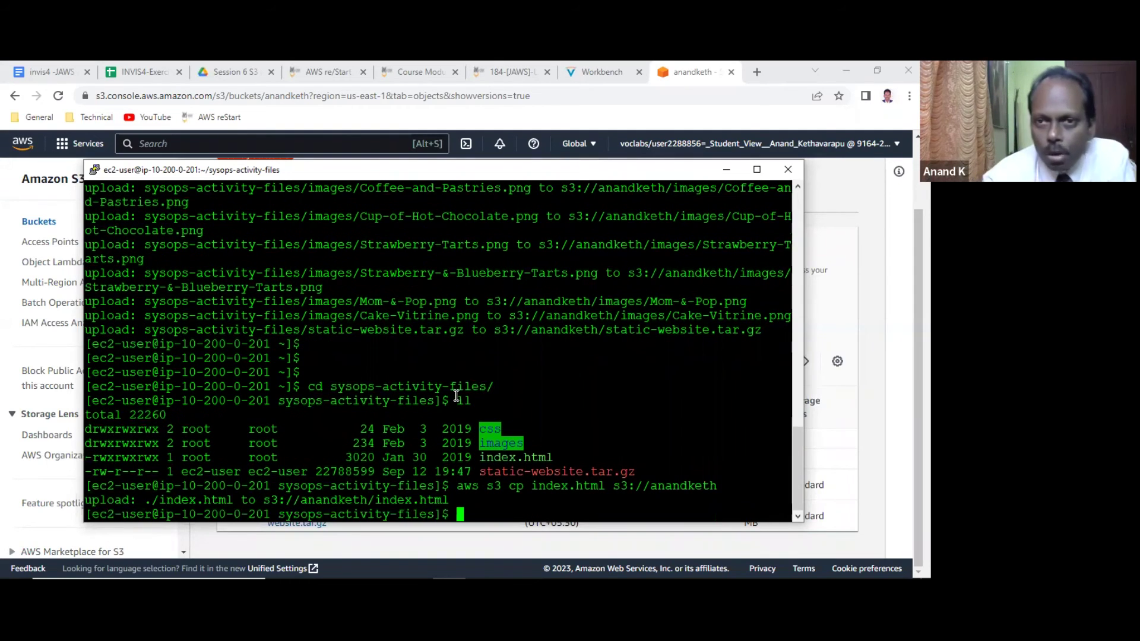
left_click(693, 74)
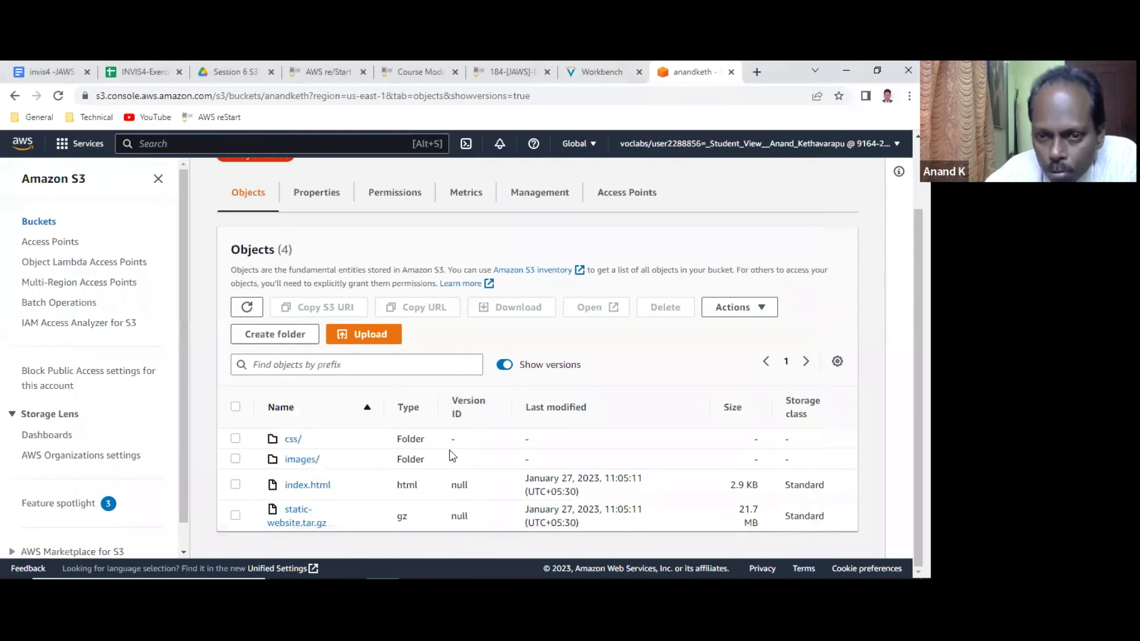
Refresh the anandketh object list and select the new 11:17:43 index.html version ID.
left_click(247, 307)
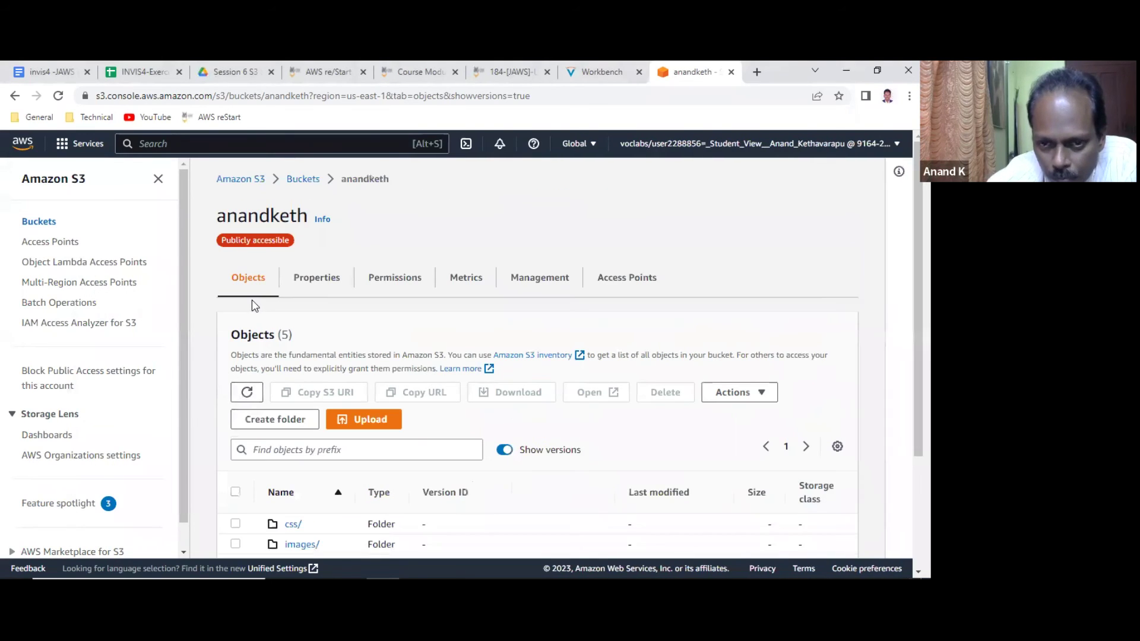
scroll(403, 347, "down", 3)
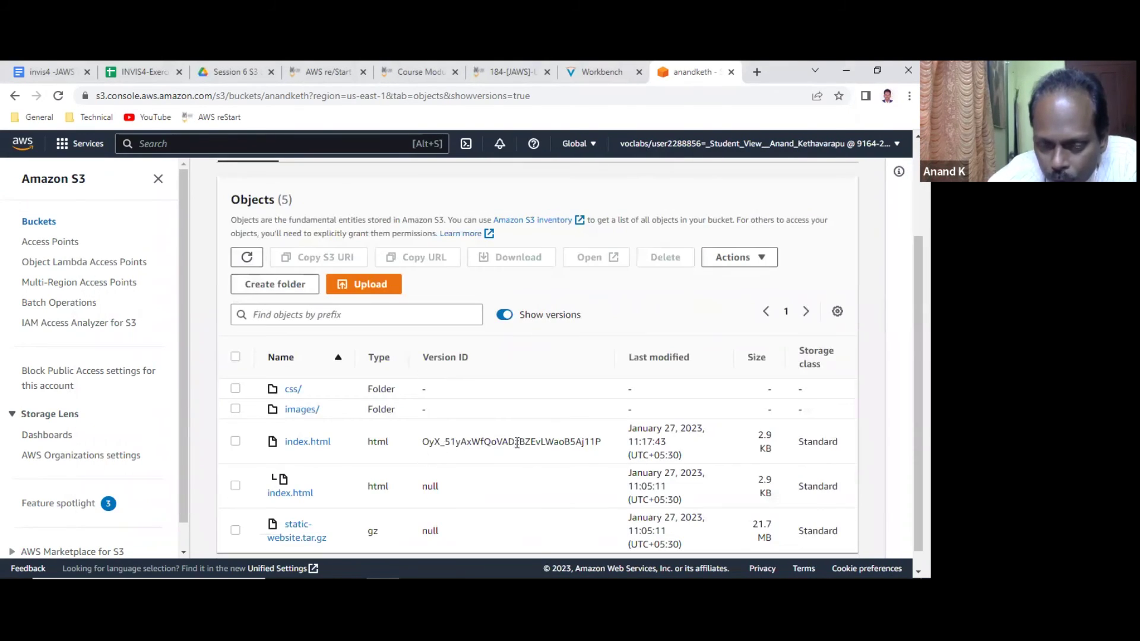
double_click(550, 443)
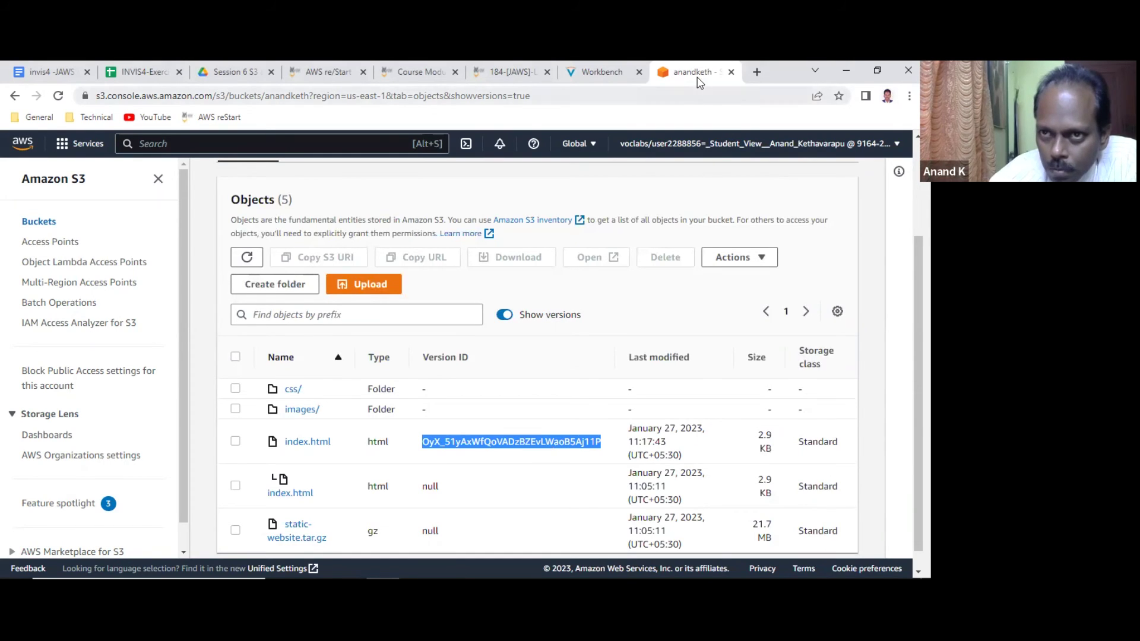
scroll(304, 416, "down", 1)
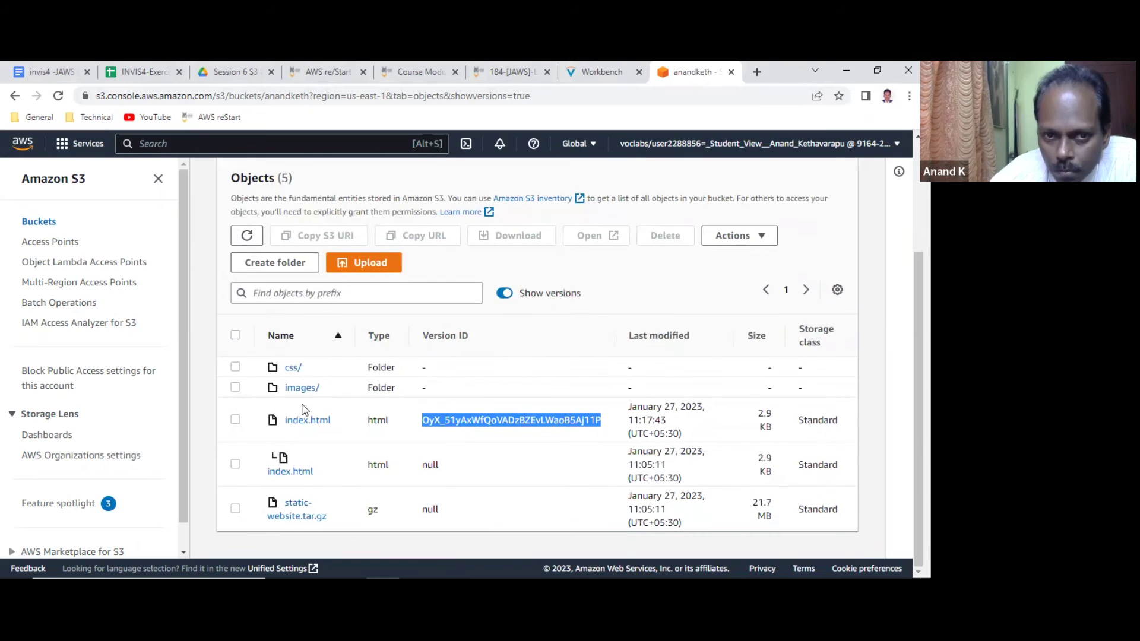
Load anandketh.s3.amazonaws.com in a new tab, select the Mom & Pop Café heading, then return to S3.
left_click(755, 72)
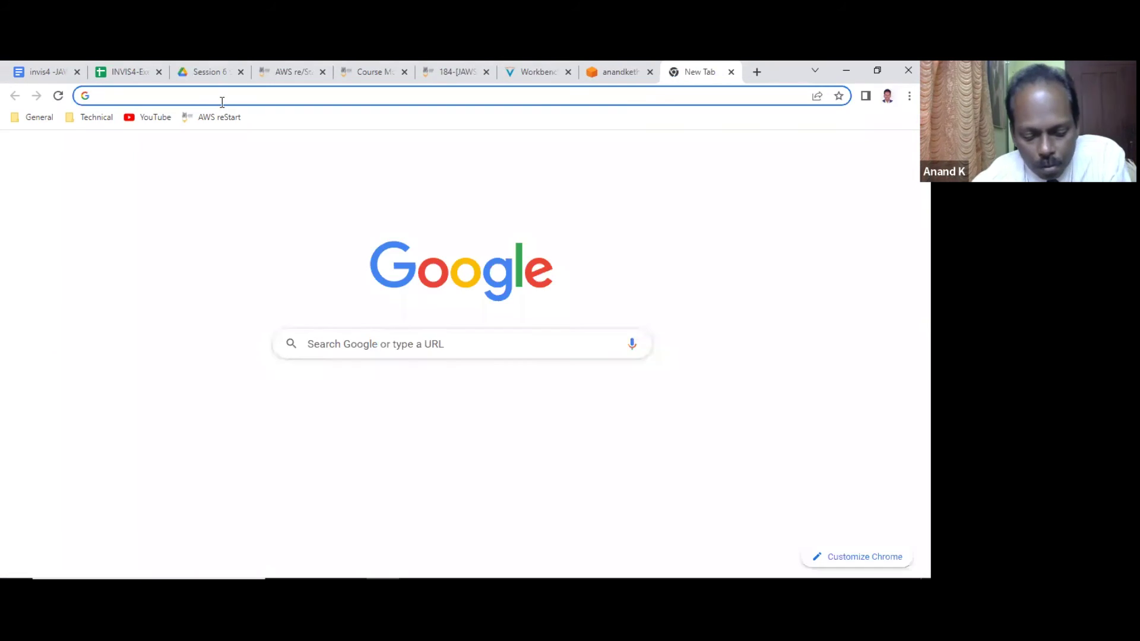
type("anandket")
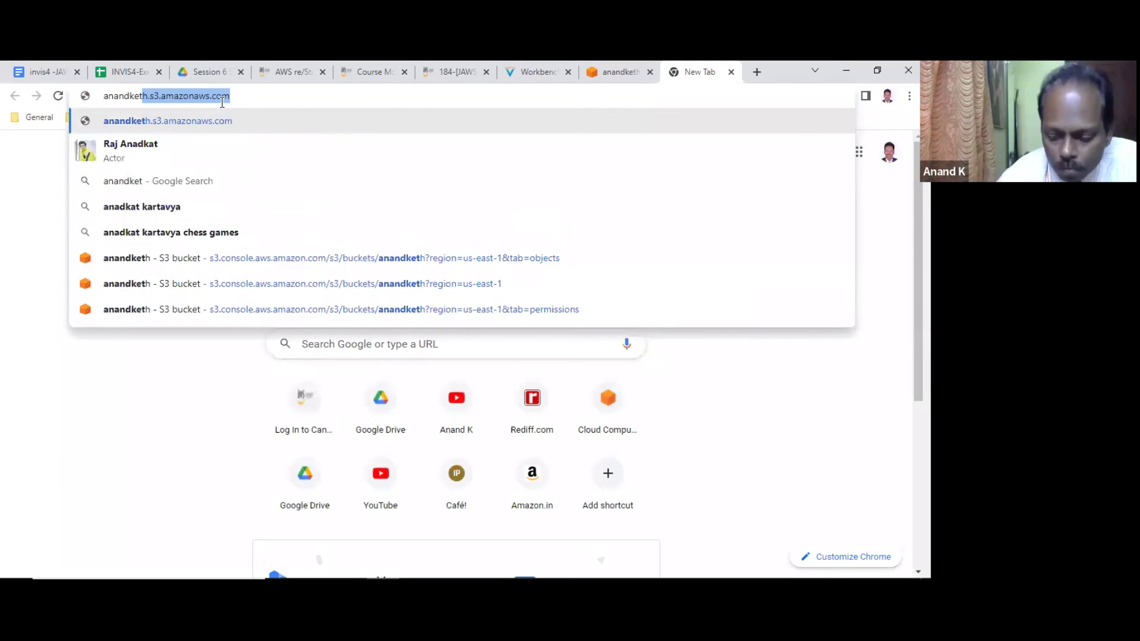
type("h.s3.amazonaws.com")
key("Return")
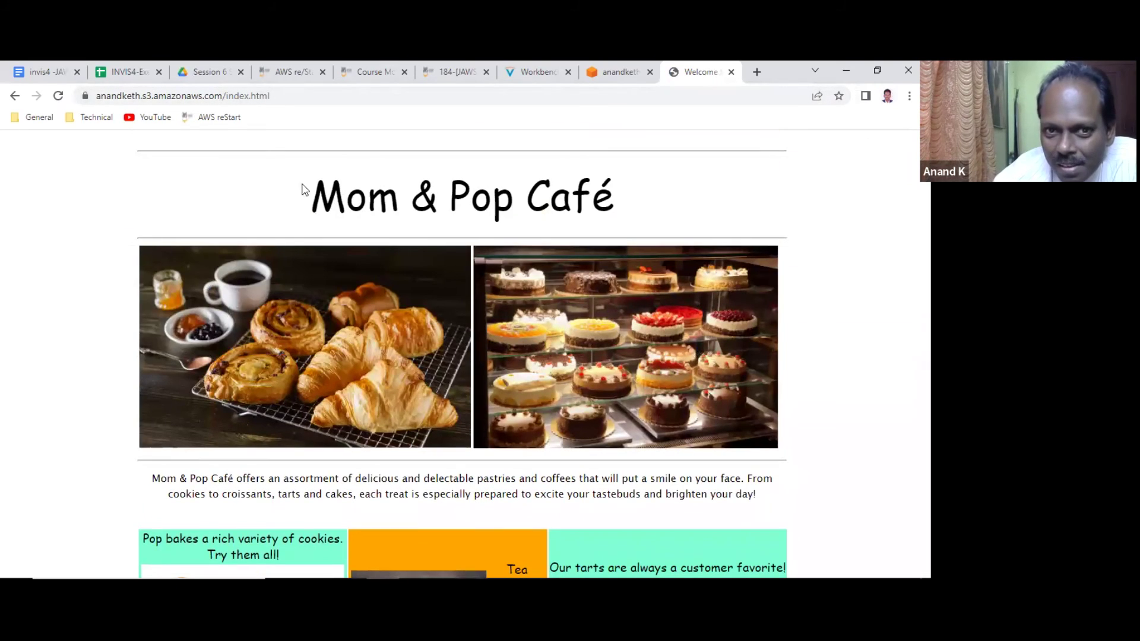
left_click_drag(311, 196, 606, 209)
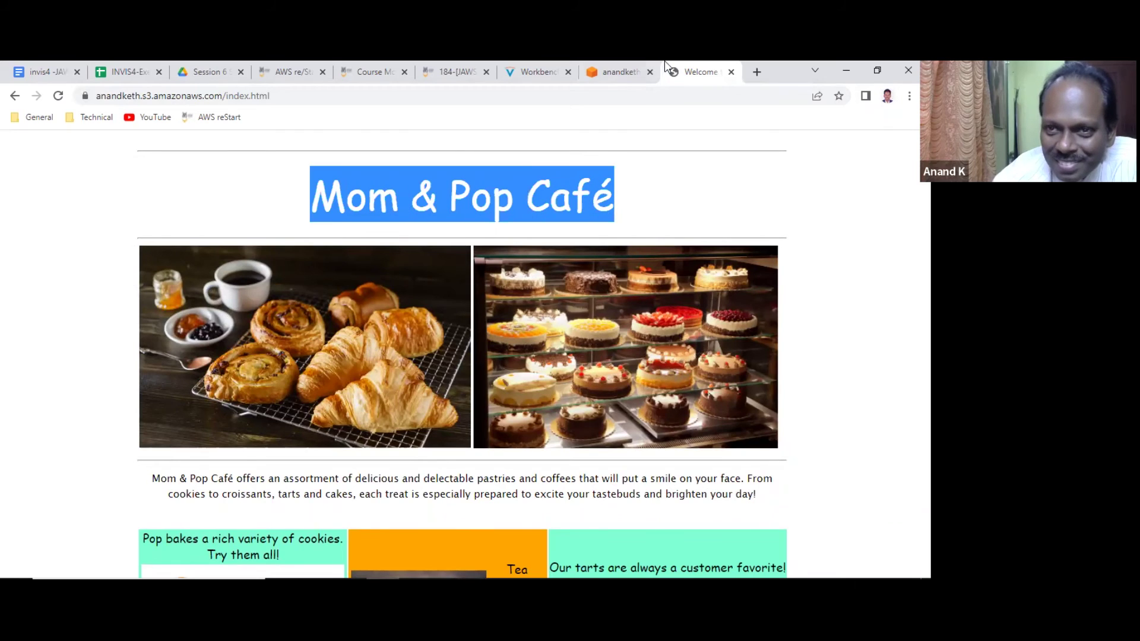
left_click(618, 72)
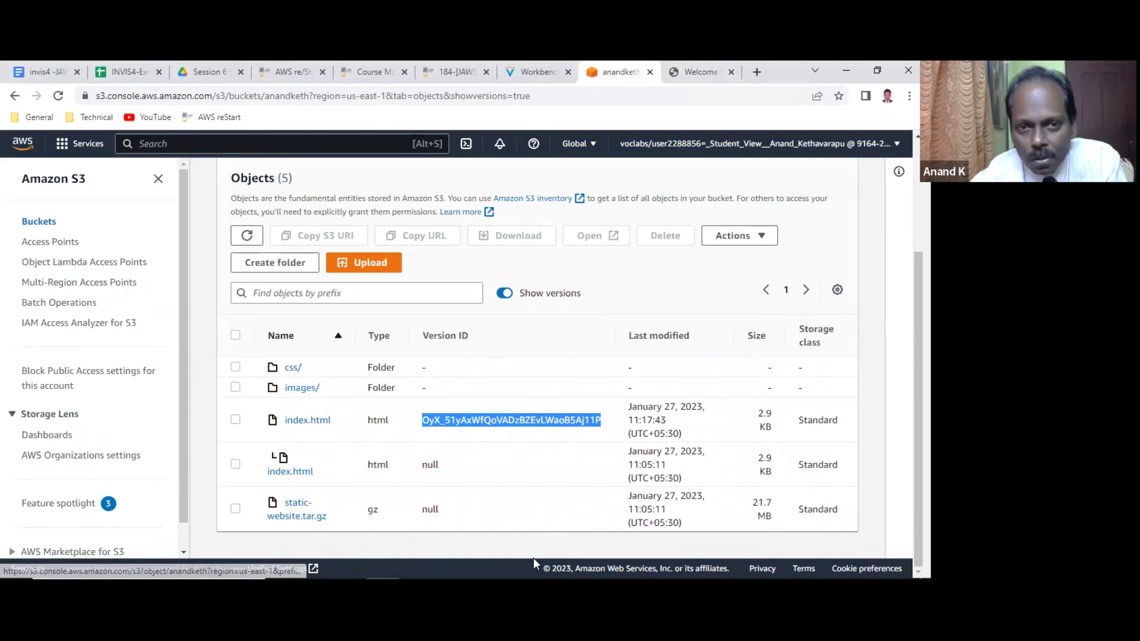
Open index.html in vi and search it for 'mom' and 'pop'.
key("alt+Tab")
type("vi index.html")
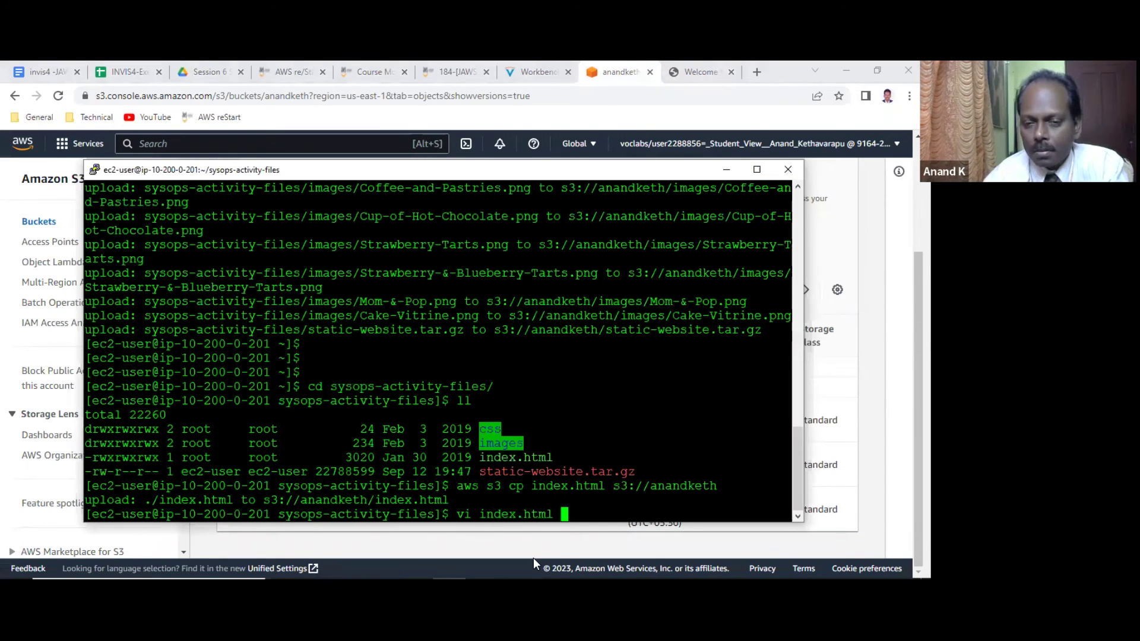
key("Return")
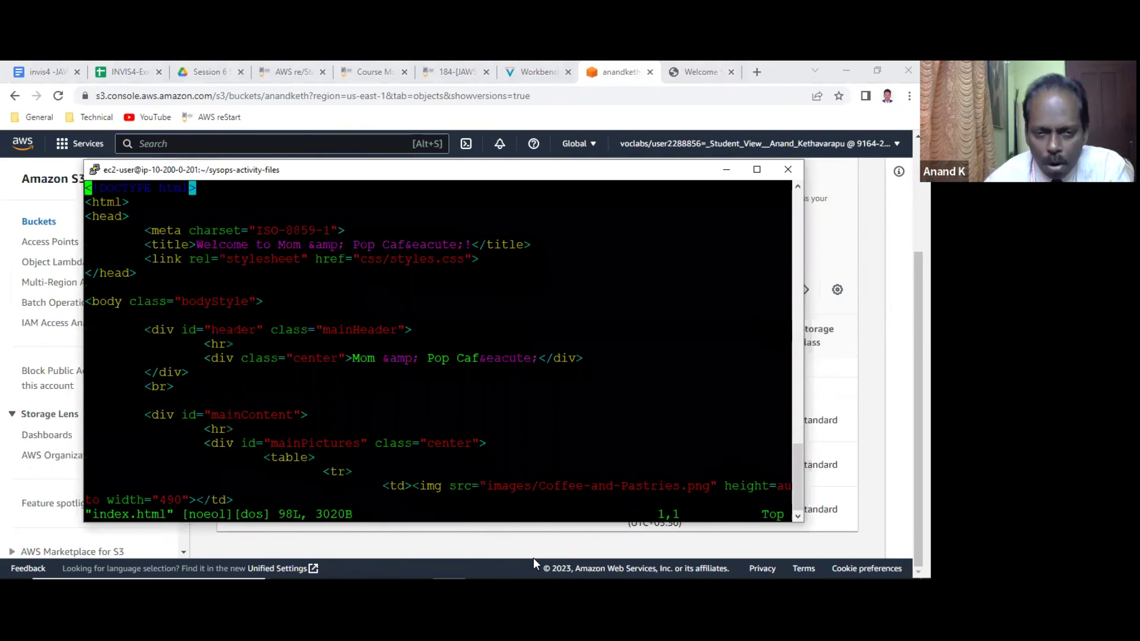
type("/mom")
key("Return")
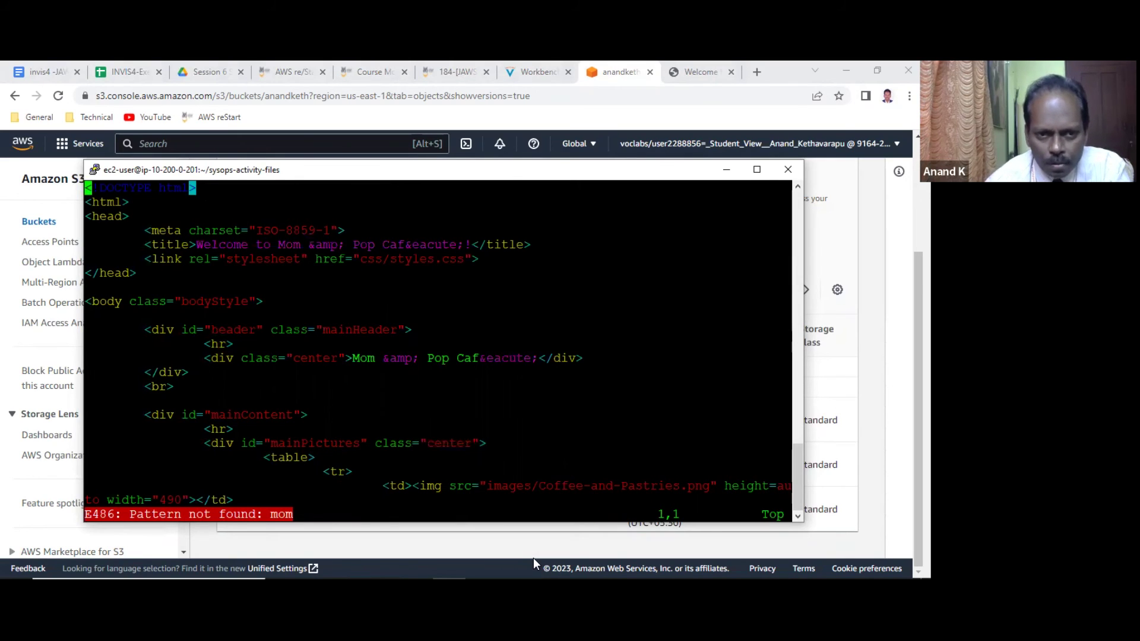
type("/pop")
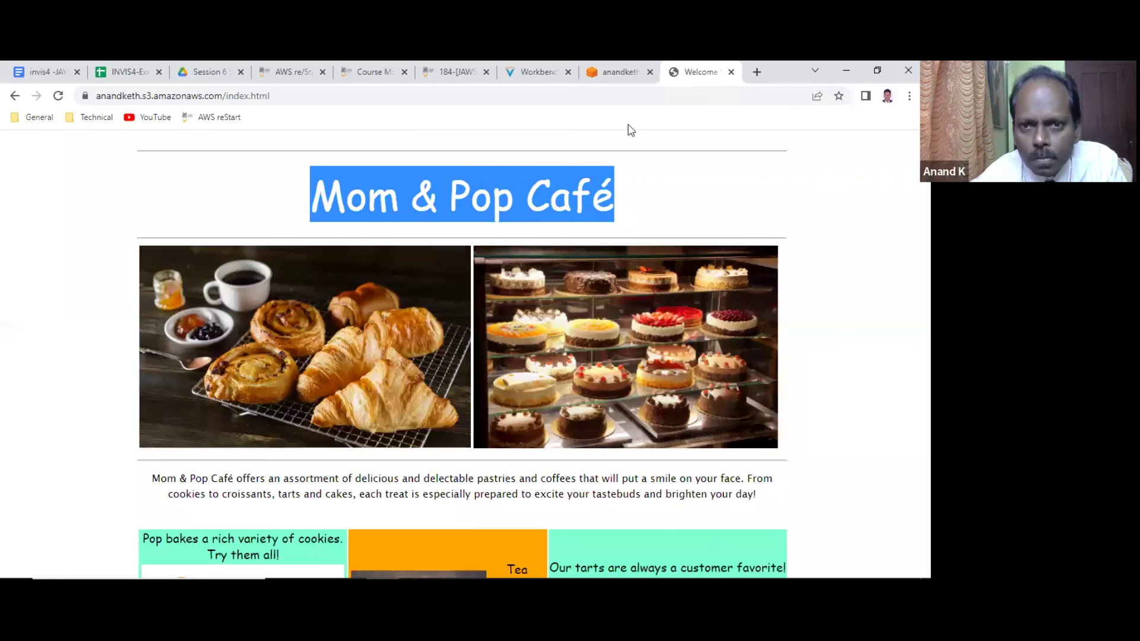
Change the page title to 'Welcome to AWS reStart Café!', removing '&amp; Pop'.
left_click(620, 72)
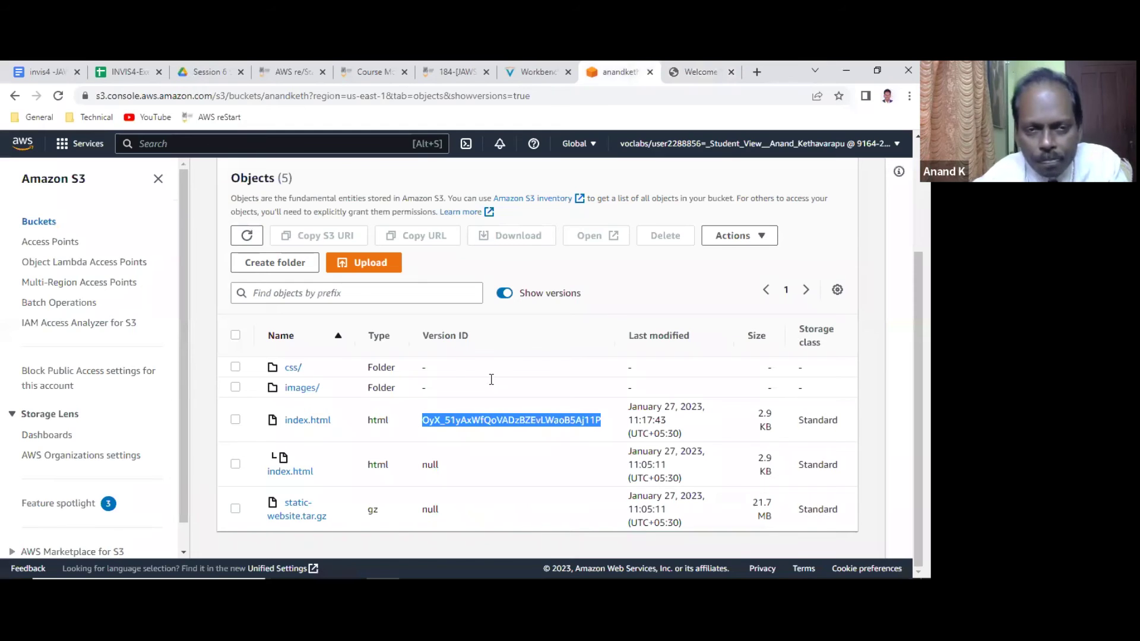
key("alt+Tab")
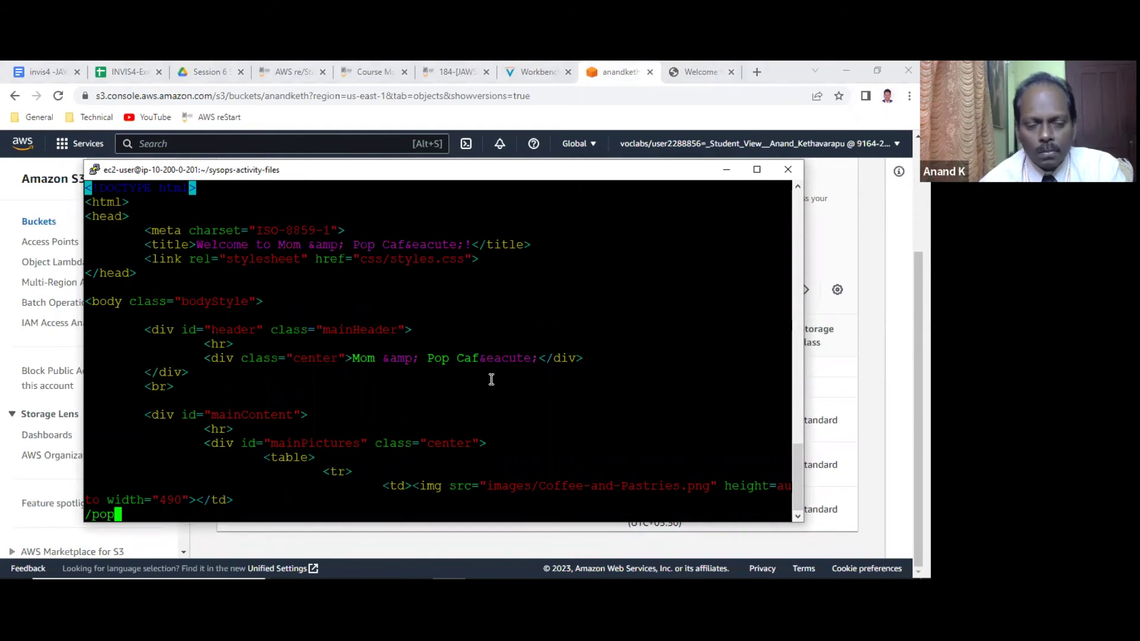
key("Escape")
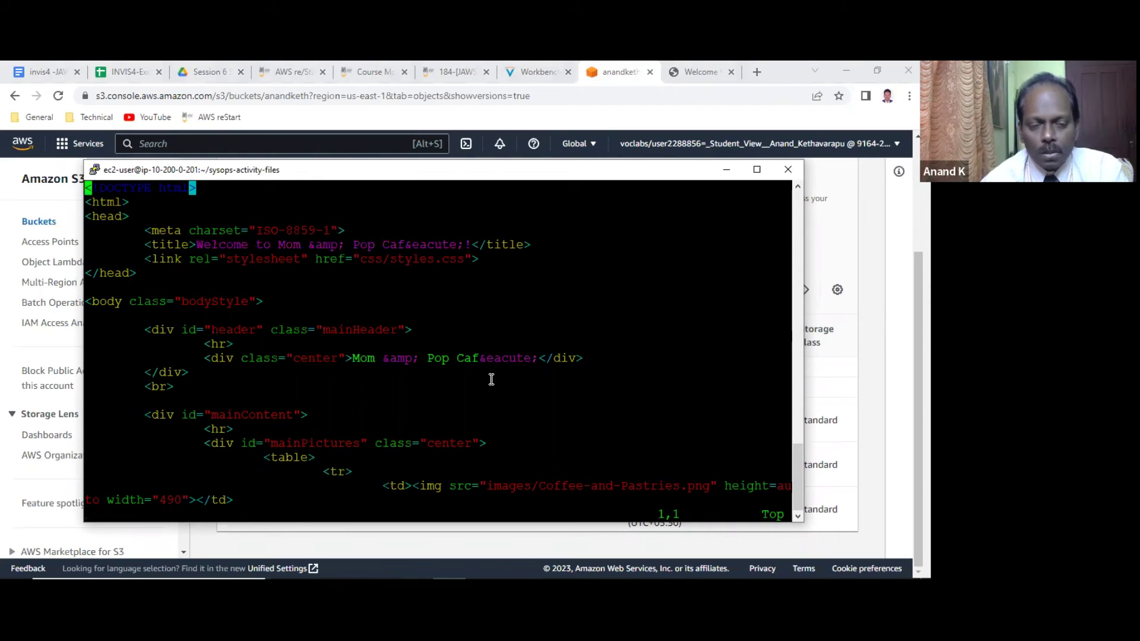
key("Down")
key("Down")
key("Down")
key("Down")
key("Right")
key("Right")
key("Right")
key("Right")
key("Right")
key("Right")
key("Right")
key("Right")
key("Right")
key("Right")
key("Right")
key("Right")
key("Right")
key("Right")
key("Right")
key("Right")
key("Right")
key("Right")
key("Right")
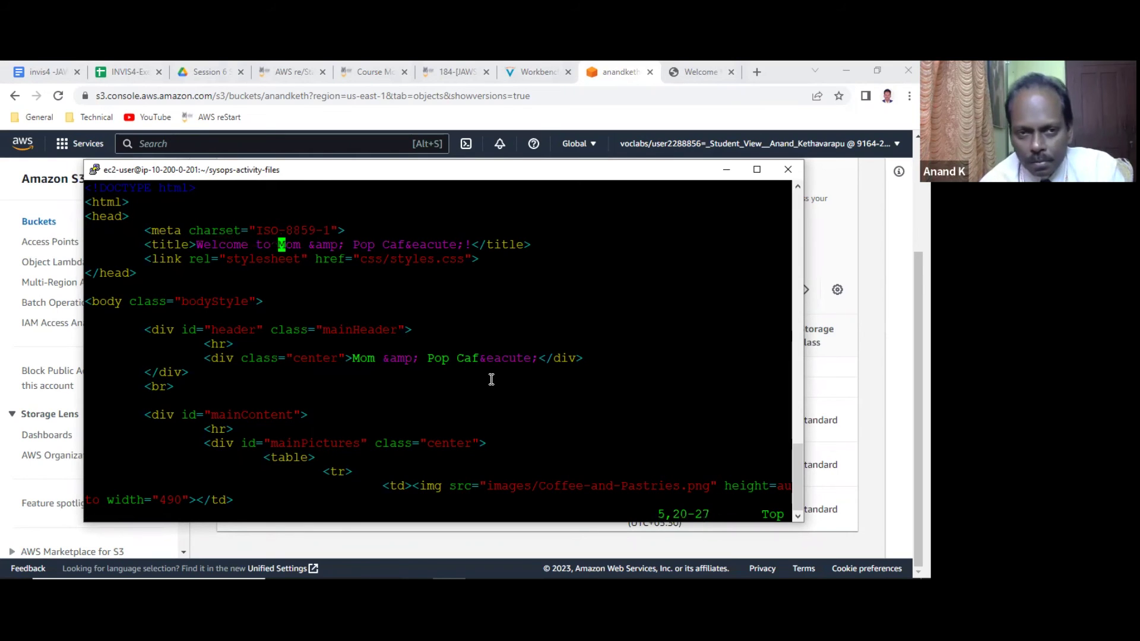
type("cwAWS reStart")
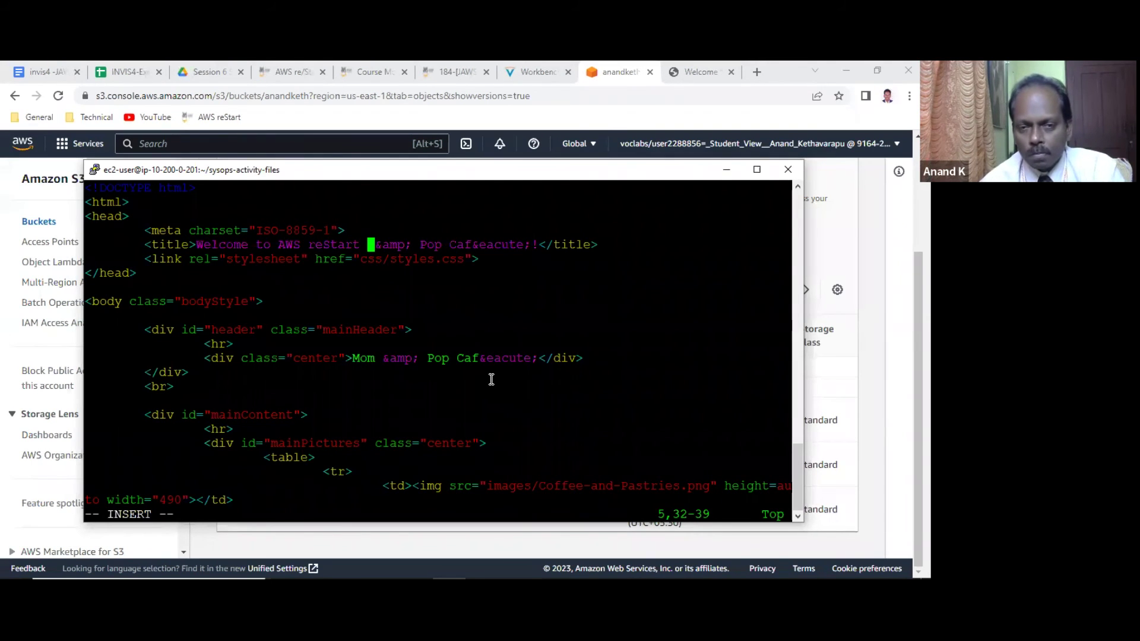
key("Right")
key("Right")
key("Right")
key("Right")
key("Right")
key("Right")
key("Right")
key("Left")
key("Left")
key("Left")
key("Left")
key("Left")
key("Left")
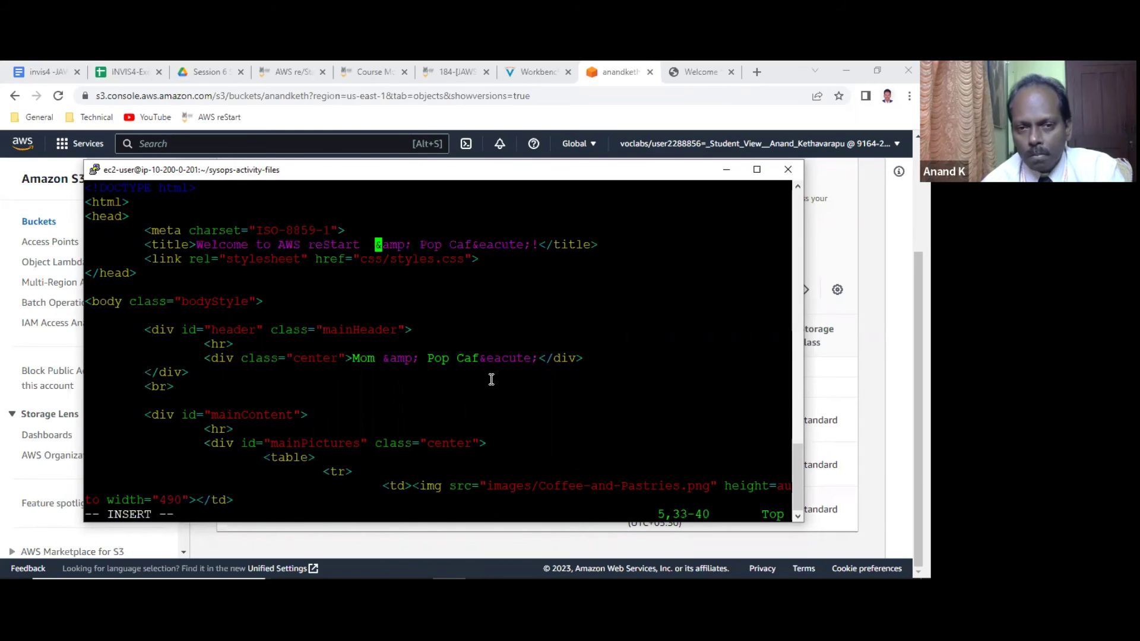
key("Delete")
key("Delete")
key("Delete")
key("Delete")
key("Delete")
key("Delete")
key("Delete")
key("Delete")
key("Delete")
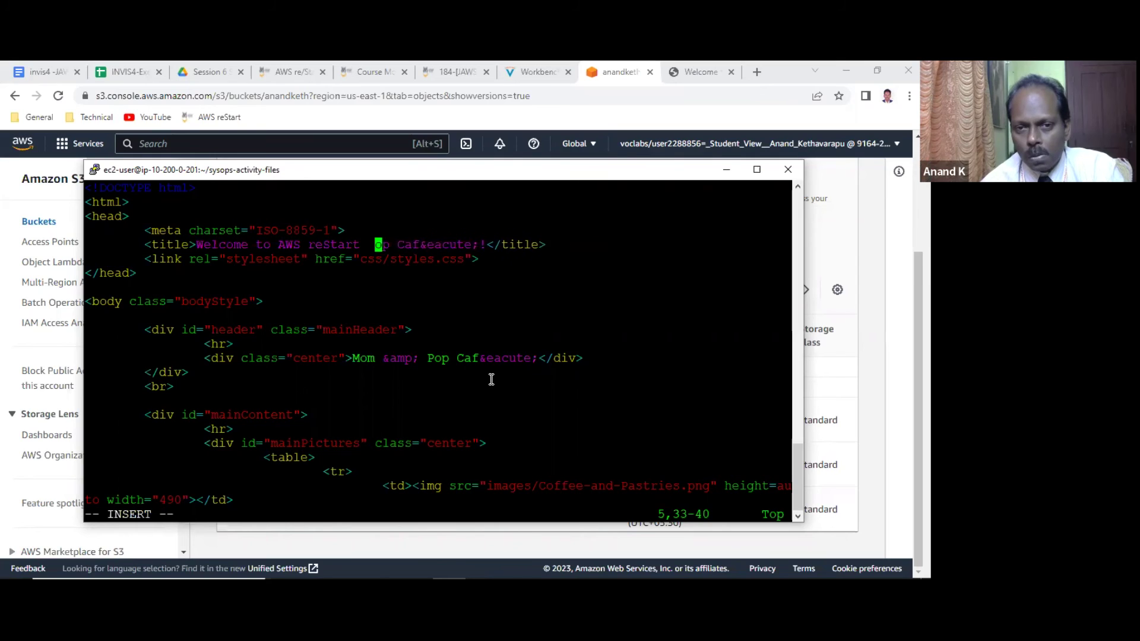
key("Delete")
key("Right")
Save index.html with :wq and re-upload it to s3://anandketh.
key("Escape")
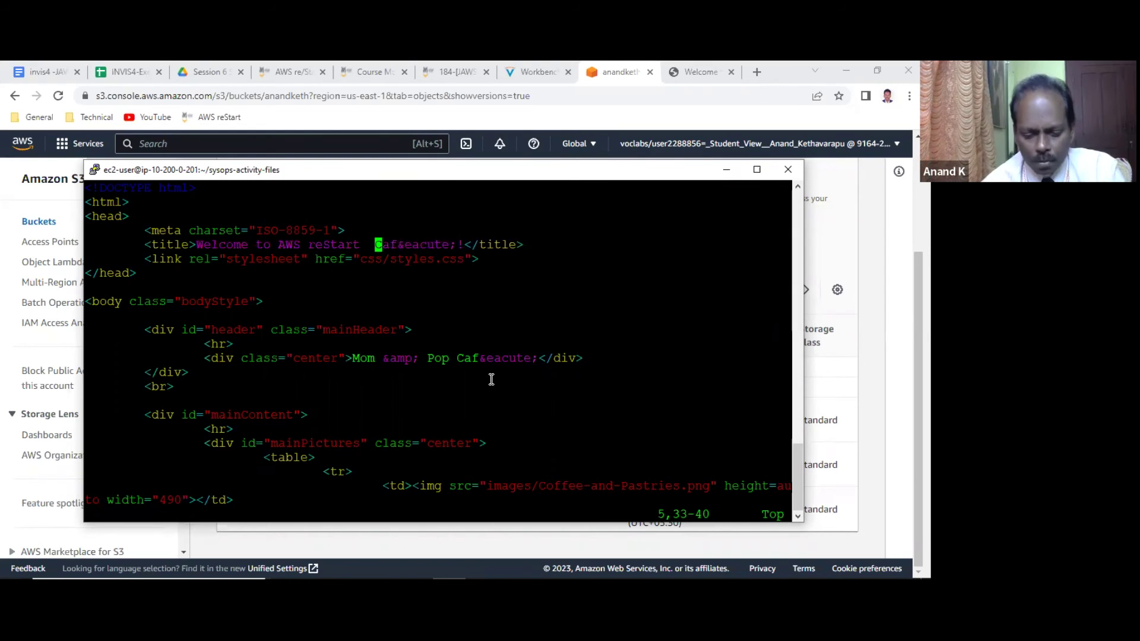
type(":")
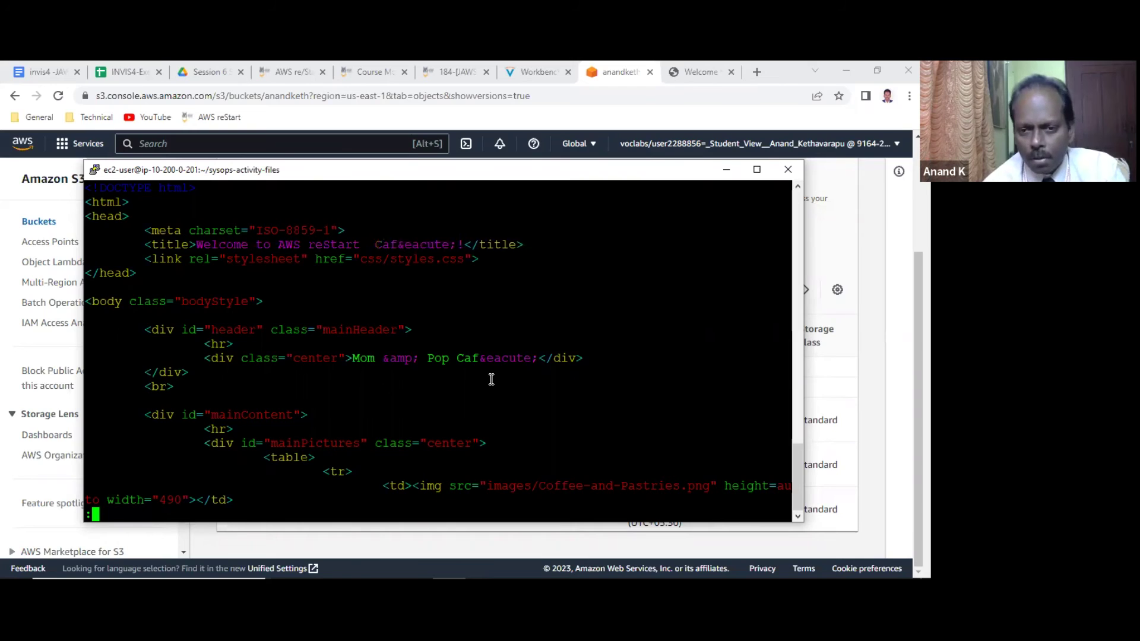
type("wq")
key("Return")
key("Up")
key("Up")
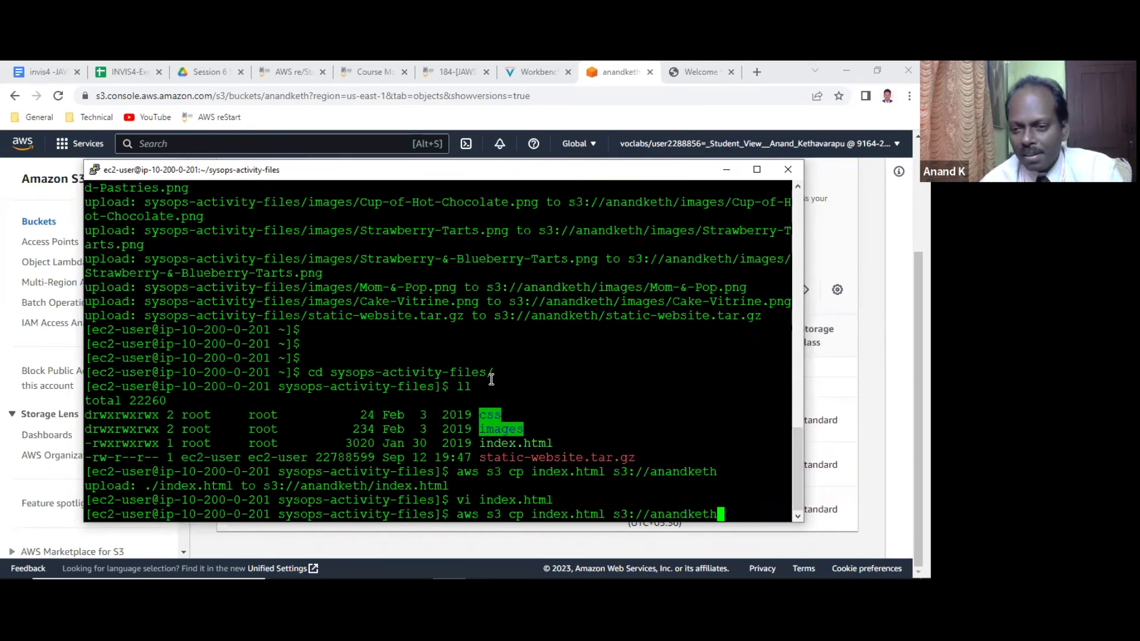
key("Return")
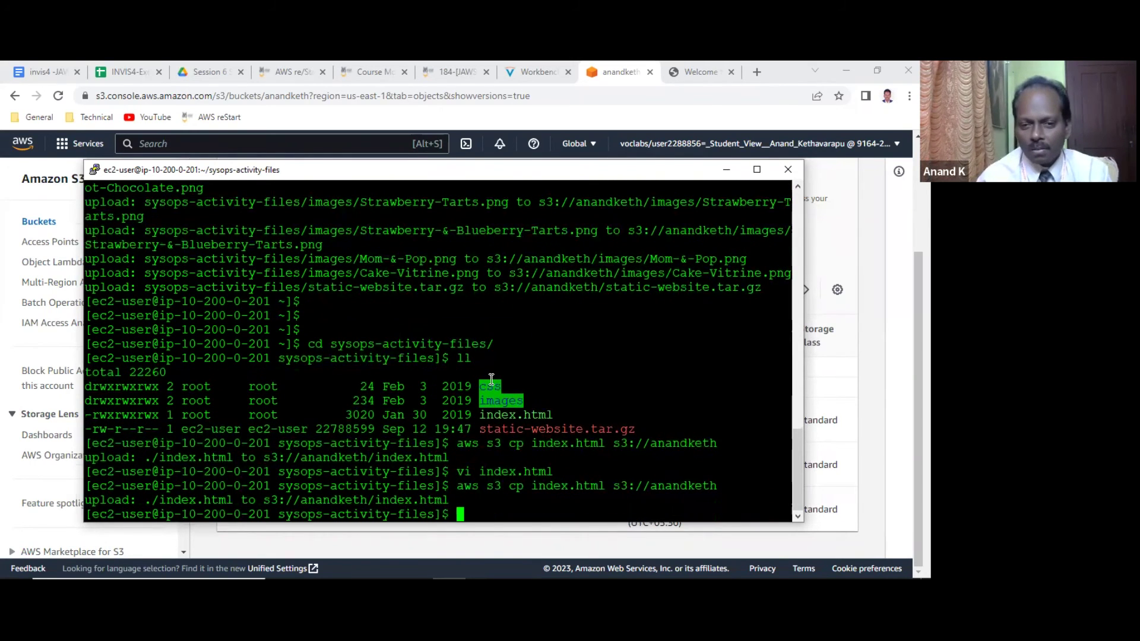
left_click(620, 72)
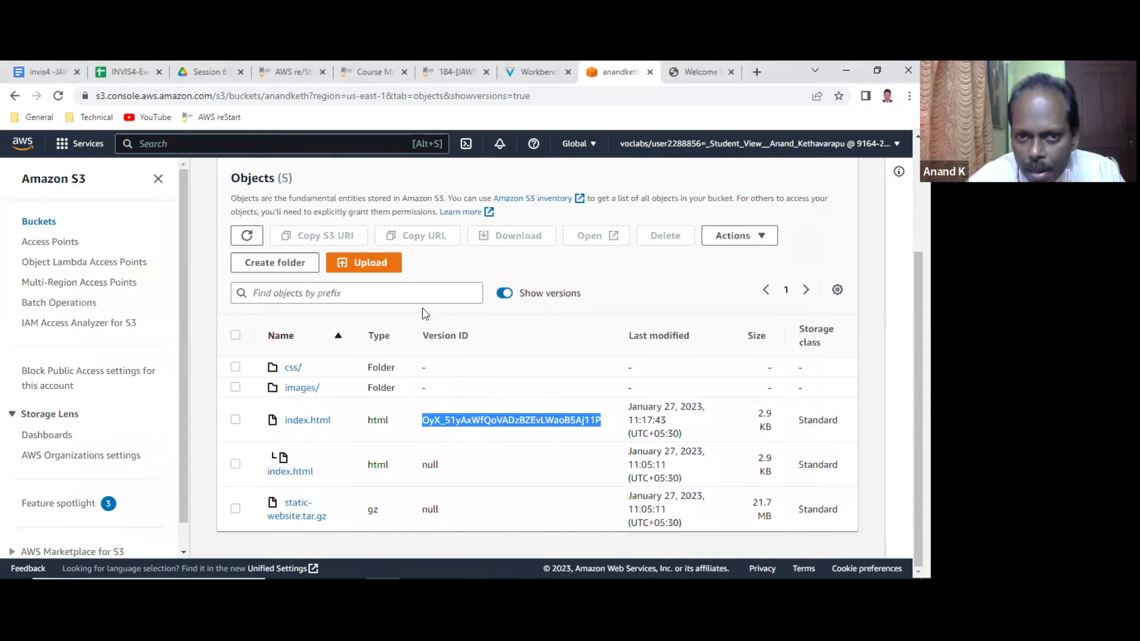
Refresh the object list to show the new 11:19:38, 3.0 KB index.html version, then switch to the café tab.
left_click(248, 236)
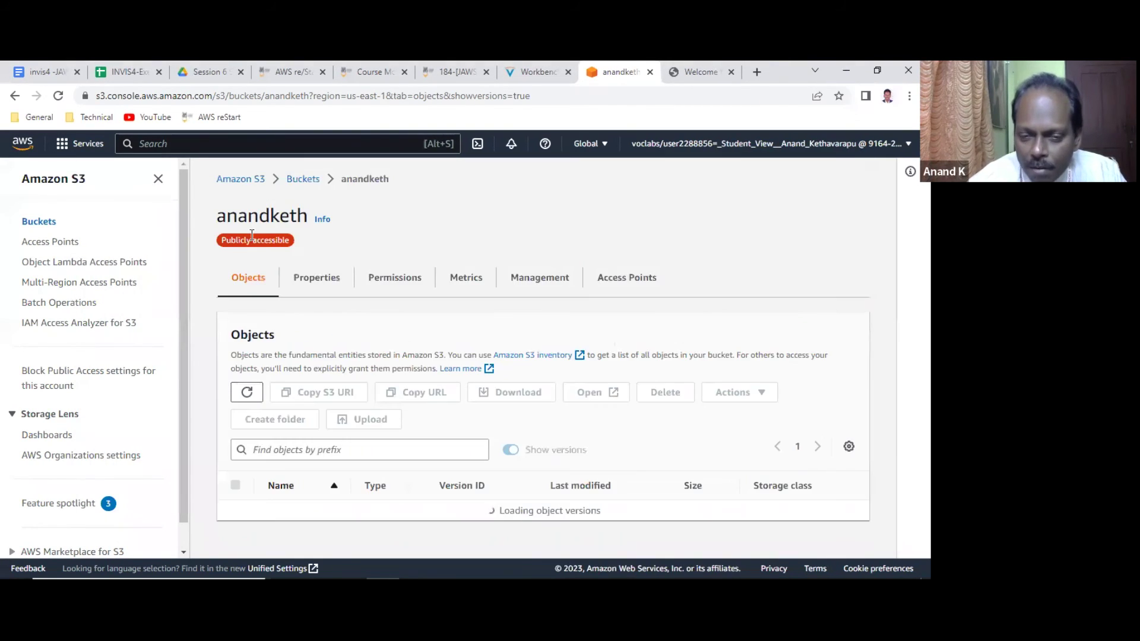
scroll(537, 419, "down", 3)
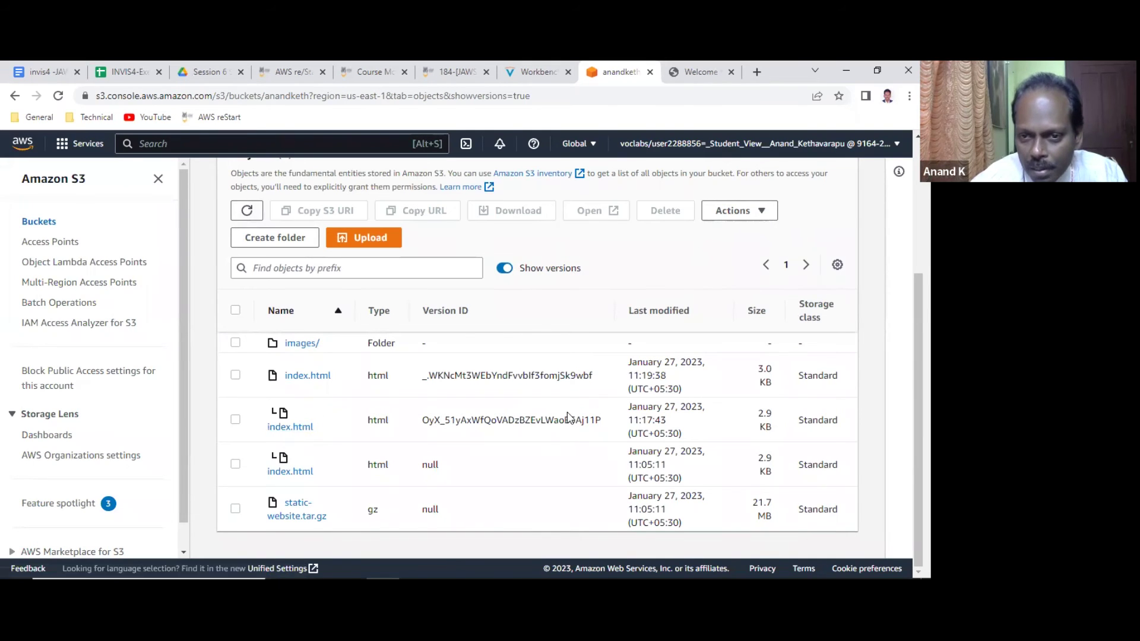
left_click(692, 72)
Reload the café site to view the 'Welcome to AWS reStart Café!' page, then return to S3.
left_click(56, 96)
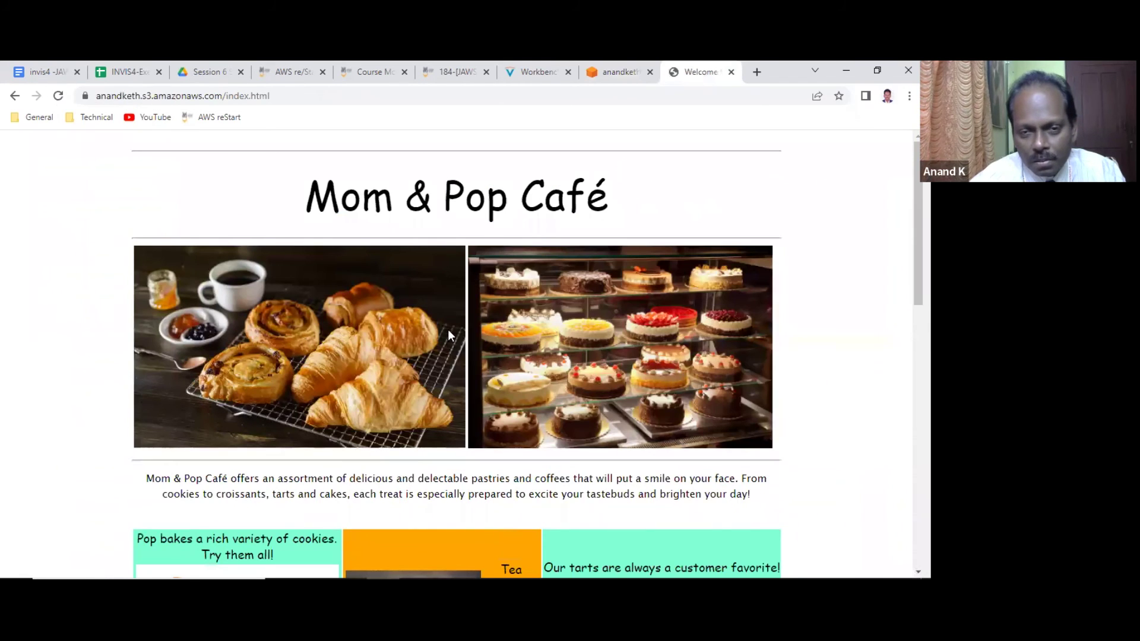
scroll(454, 320, "down", 7)
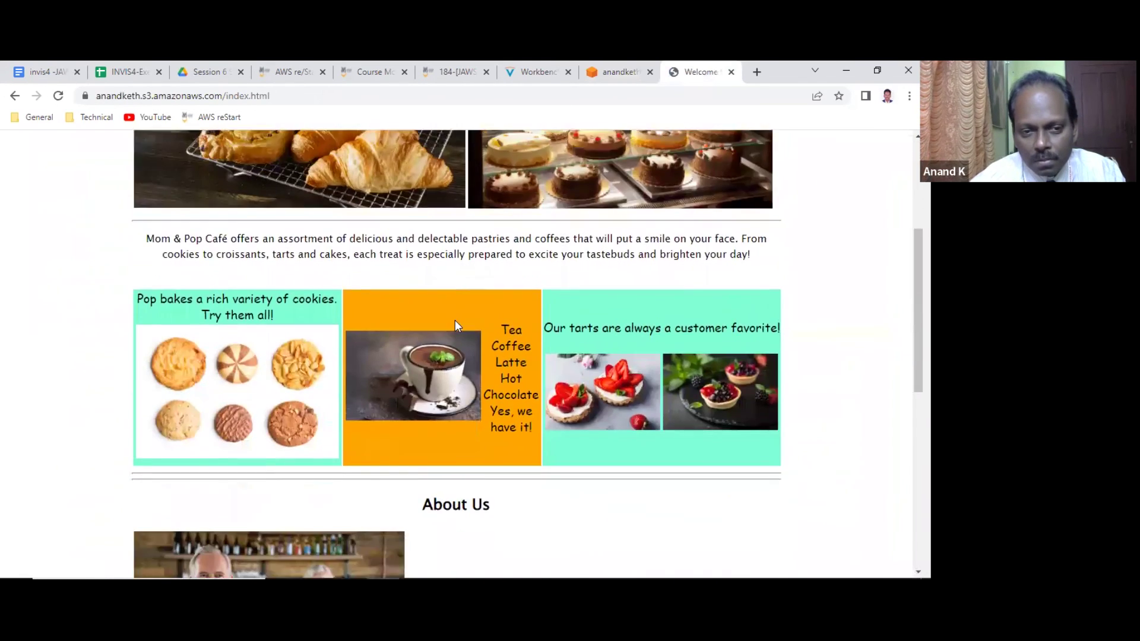
scroll(455, 339, "down", 5)
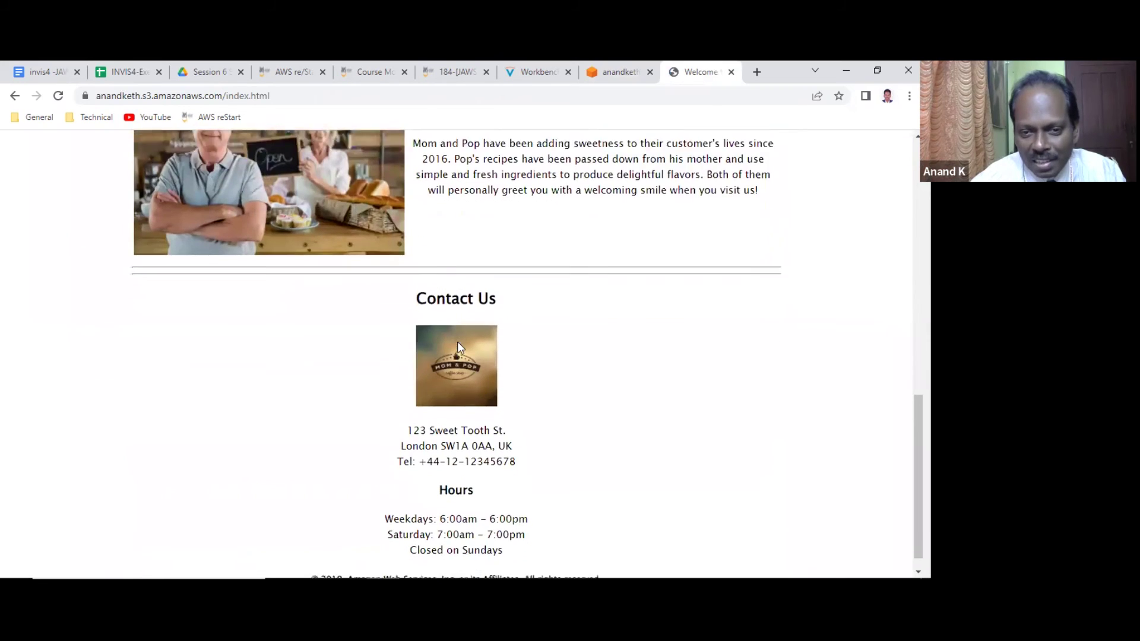
scroll(457, 351, "up", 7)
scroll(457, 355, "up", 5)
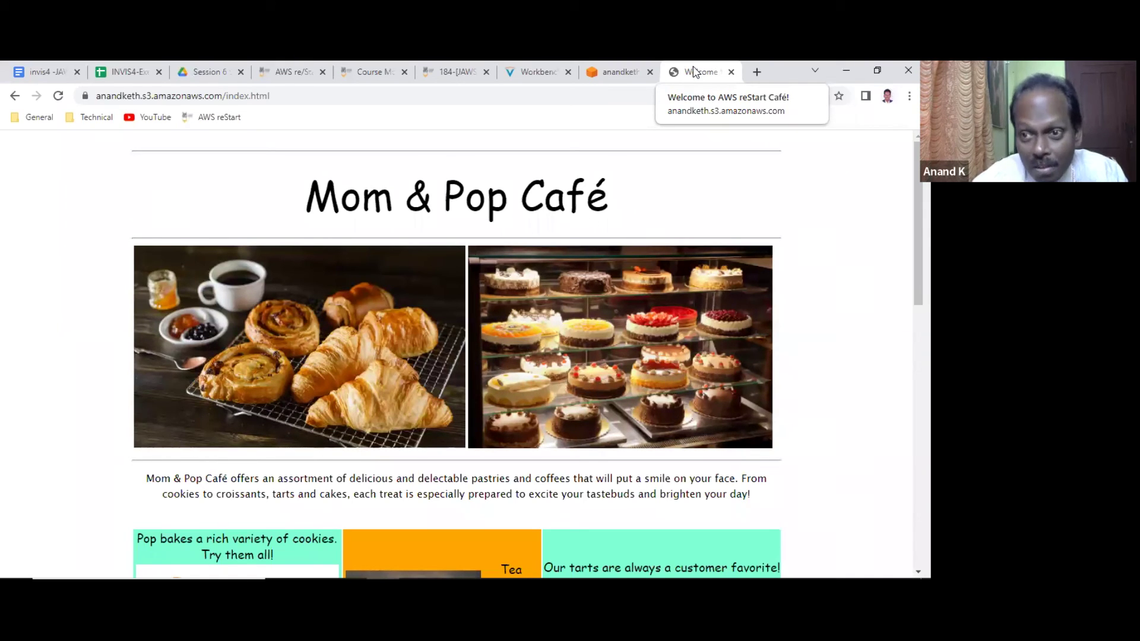
left_click(619, 72)
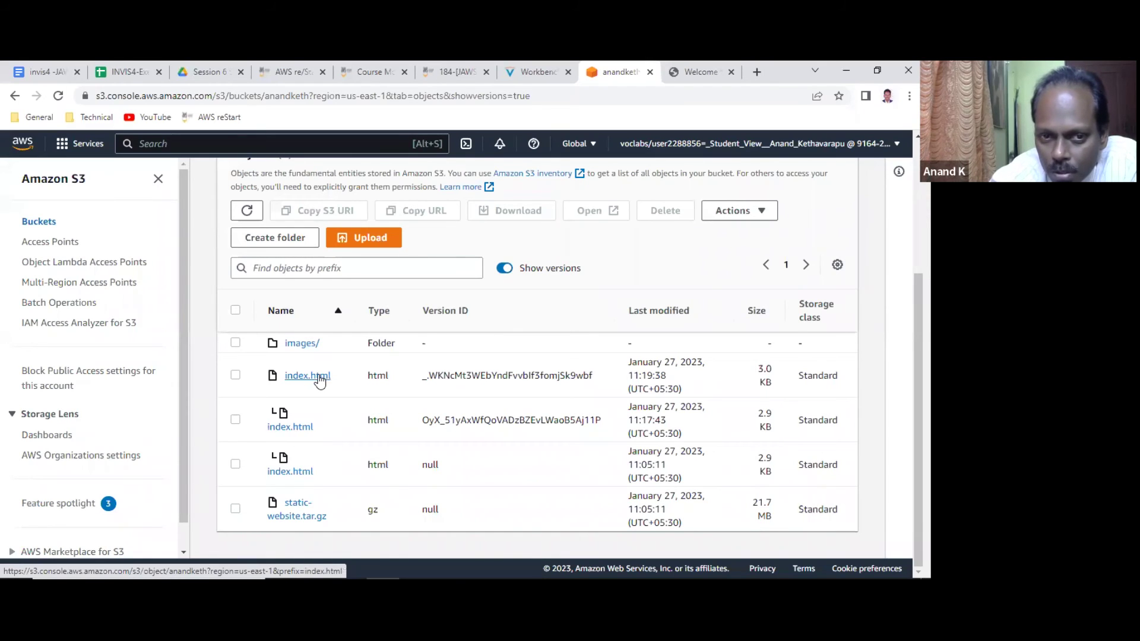
Select the 11:17:43 index.html version and download it to the computer.
right_click(293, 432)
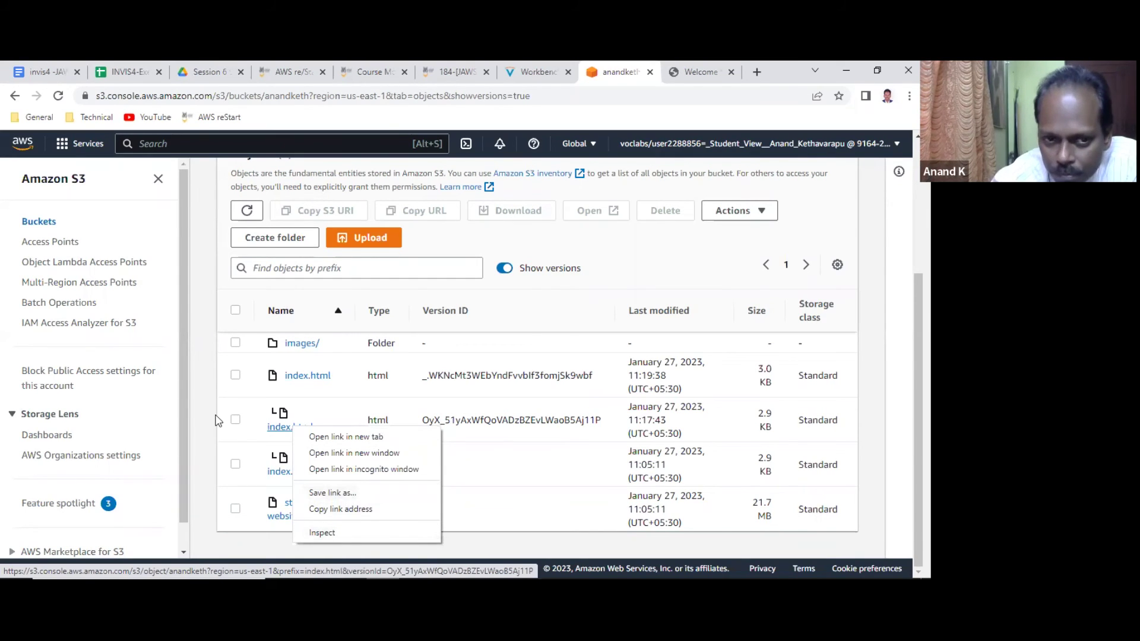
left_click(235, 419)
left_click(235, 419)
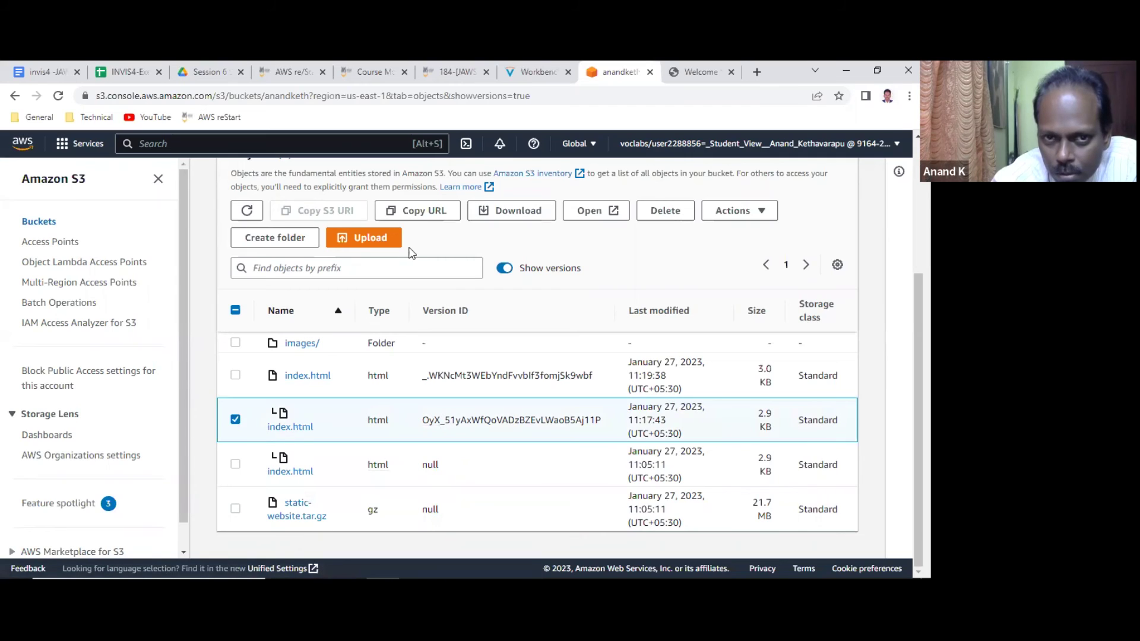
left_click(731, 212)
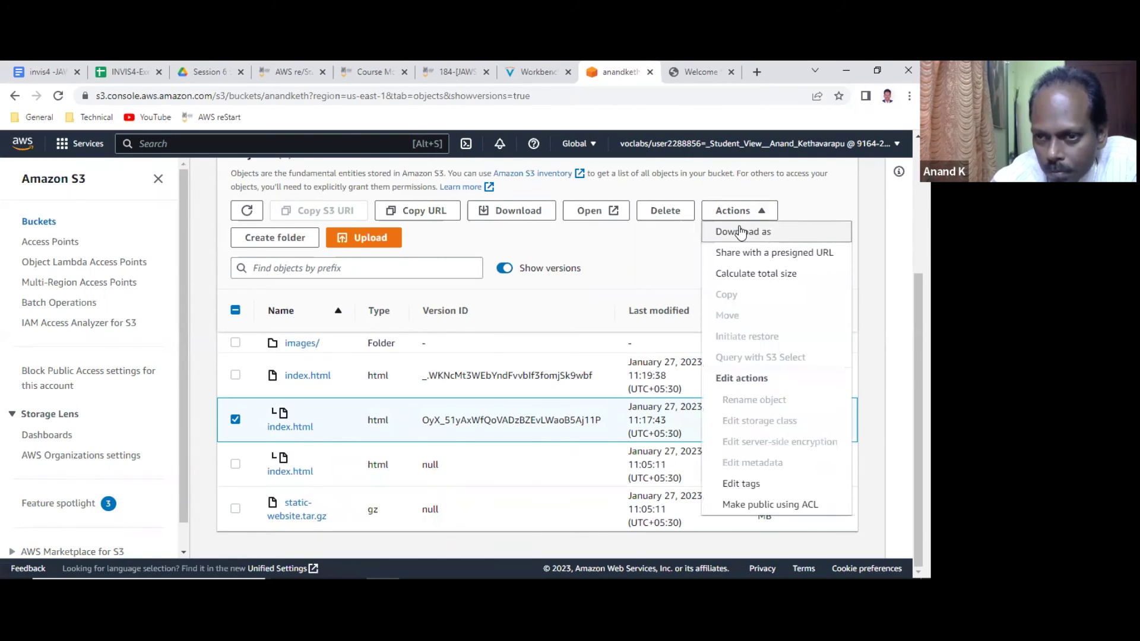
left_click(740, 232)
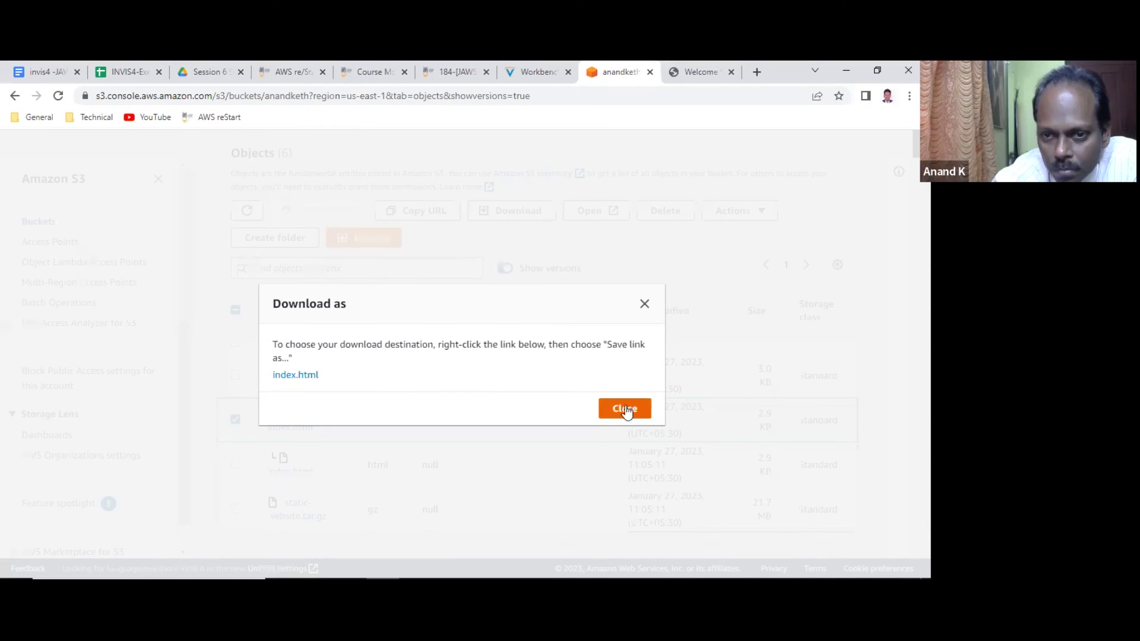
left_click(624, 409)
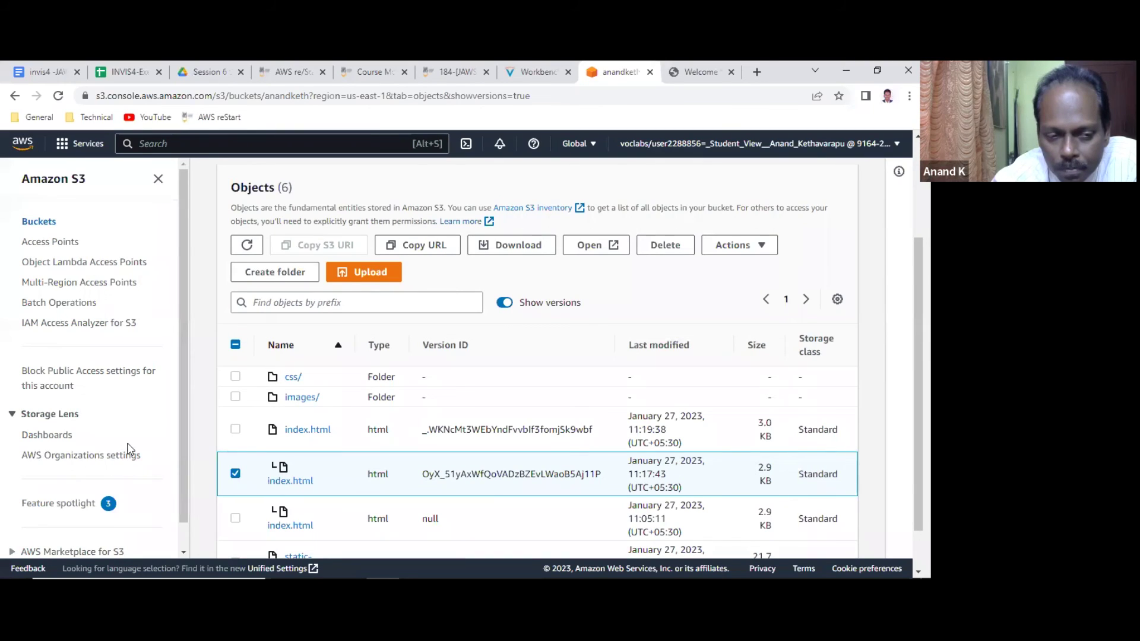
scroll(130, 450, "down", 1)
scroll(132, 449, "up", 1)
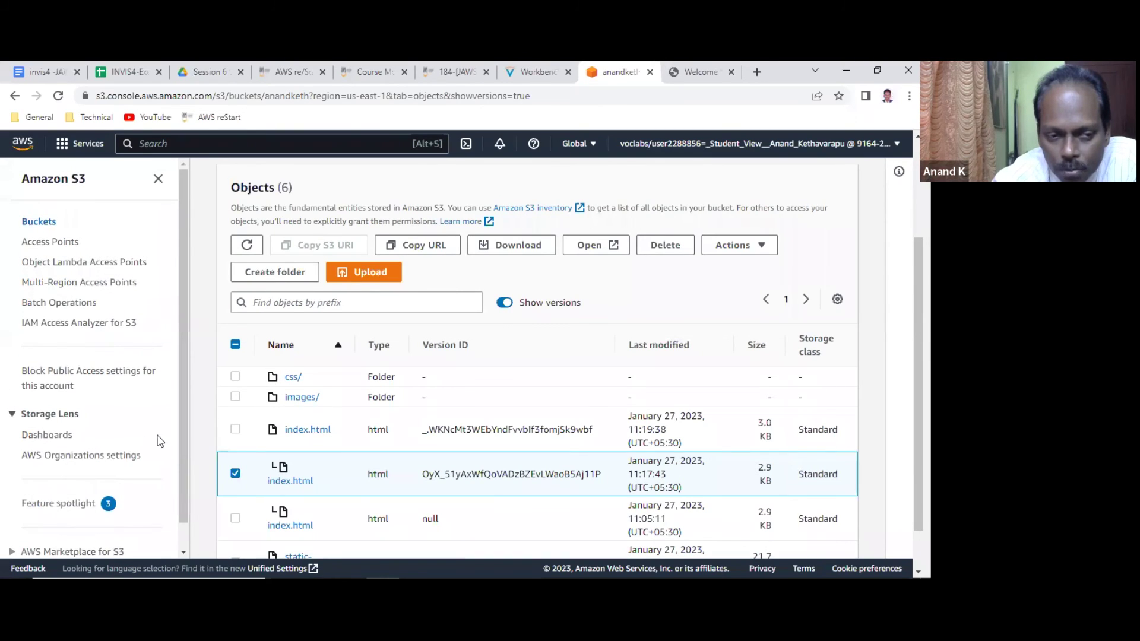
left_click(517, 247)
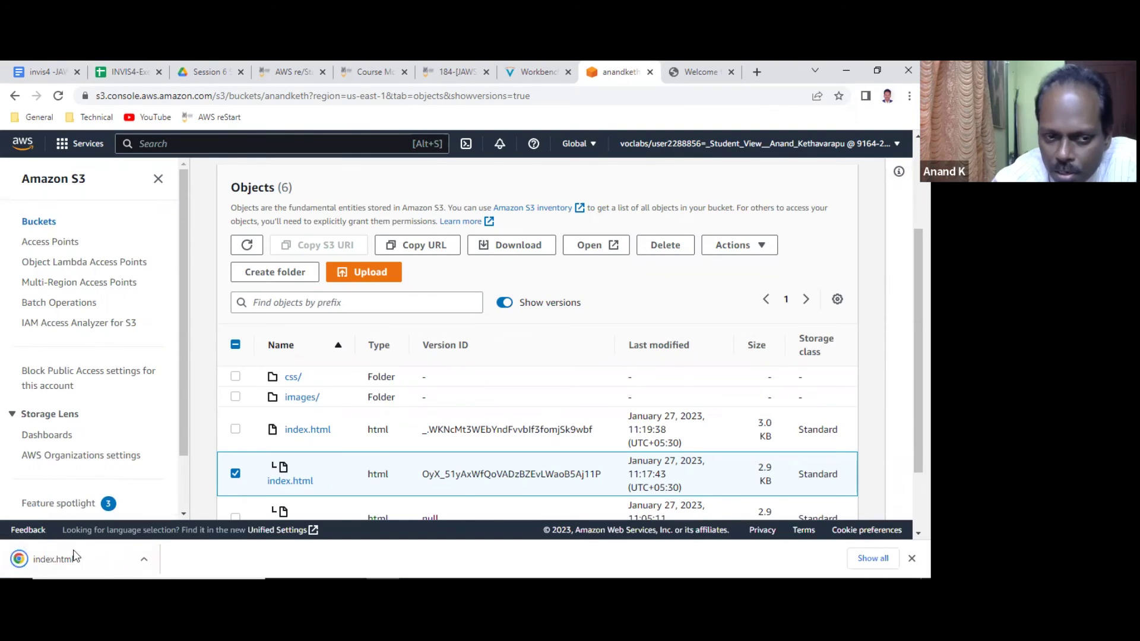
Permanently delete the newest 11:19:38 index.html version, confirming with 'permanently delete'.
left_click(235, 432)
left_click(236, 473)
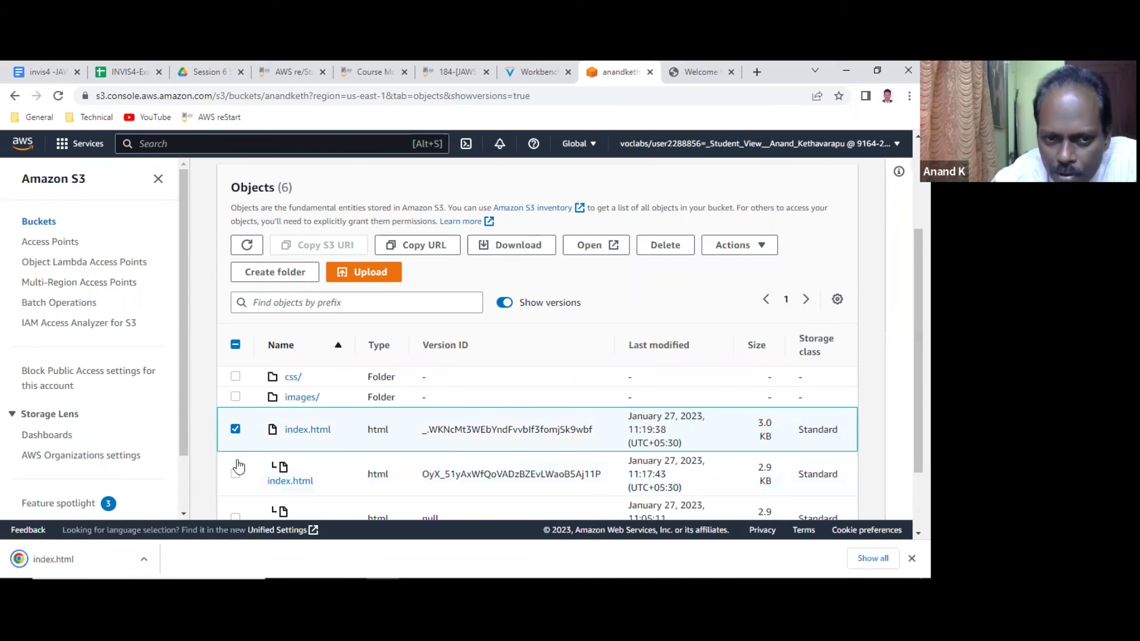
left_click(678, 248)
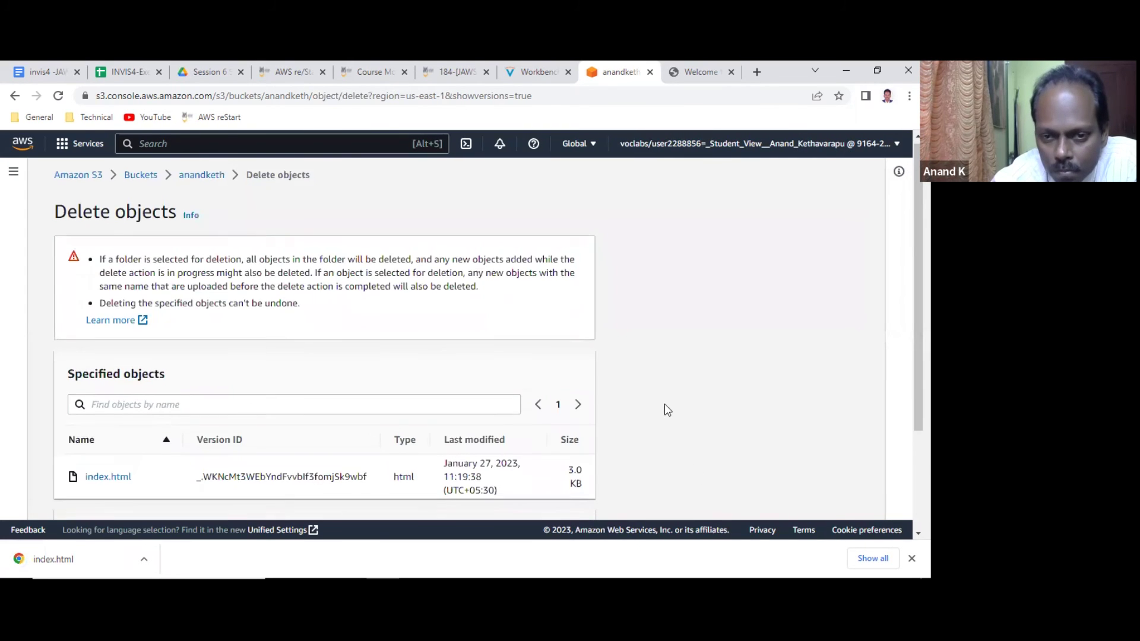
scroll(664, 407, "down", 2)
left_click(343, 452)
type("permanent")
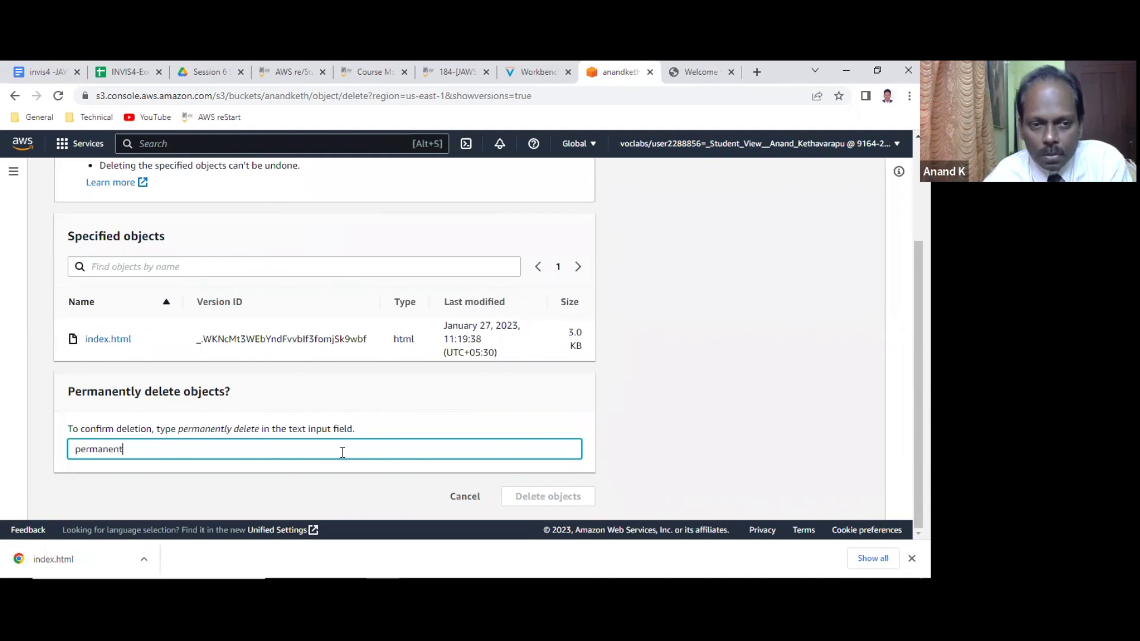
type("ly delete")
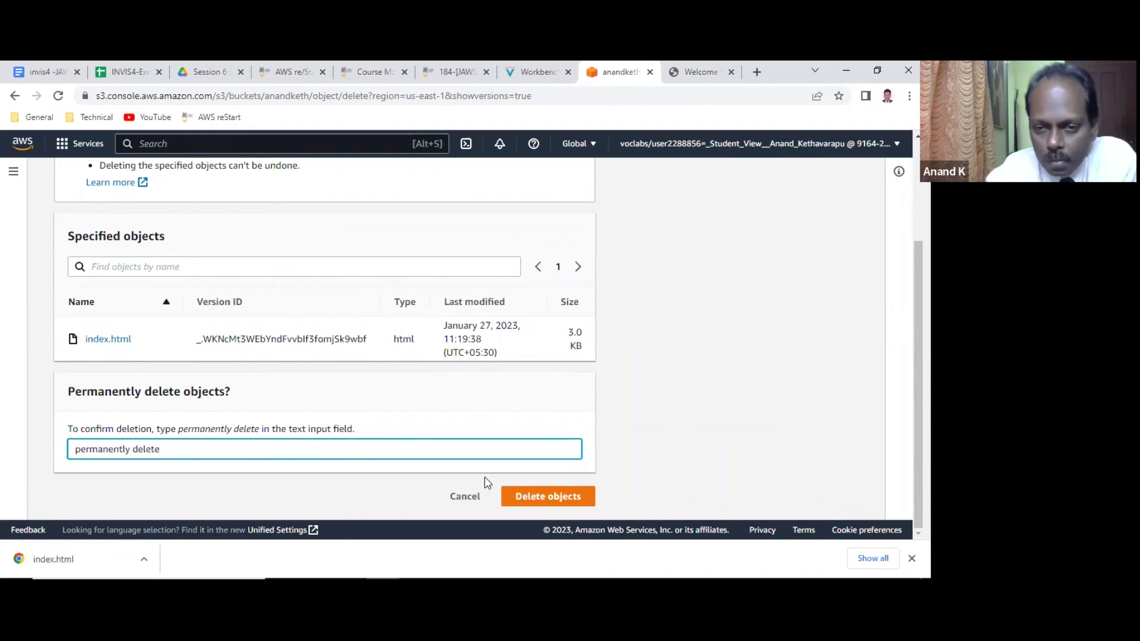
left_click(539, 499)
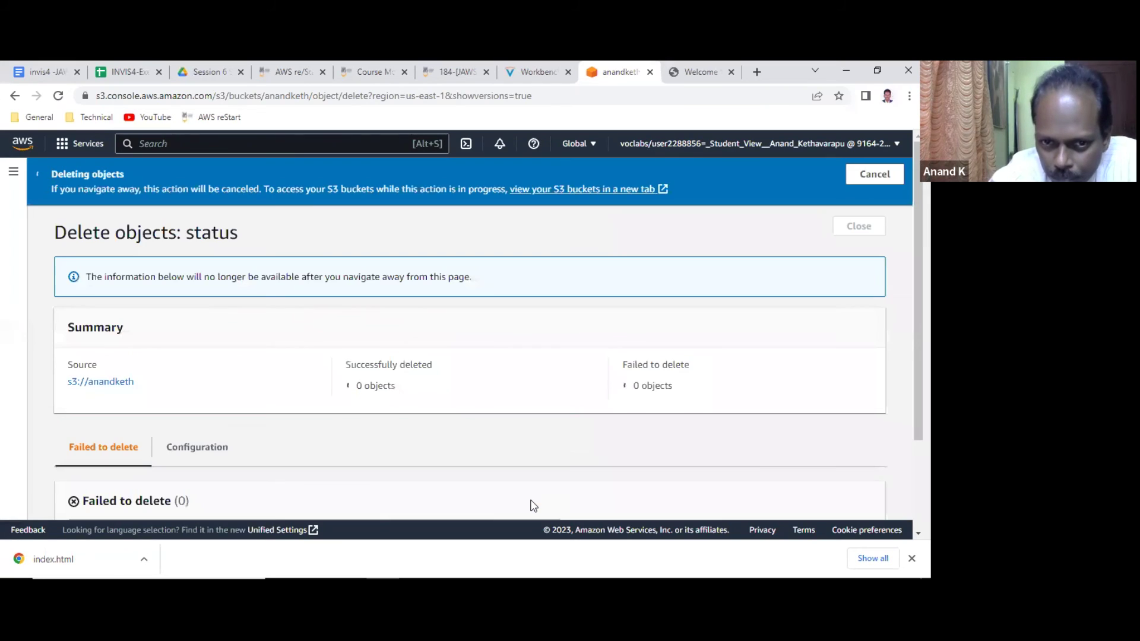
scroll(506, 422, "down", 2)
scroll(506, 421, "up", 2)
left_click(852, 230)
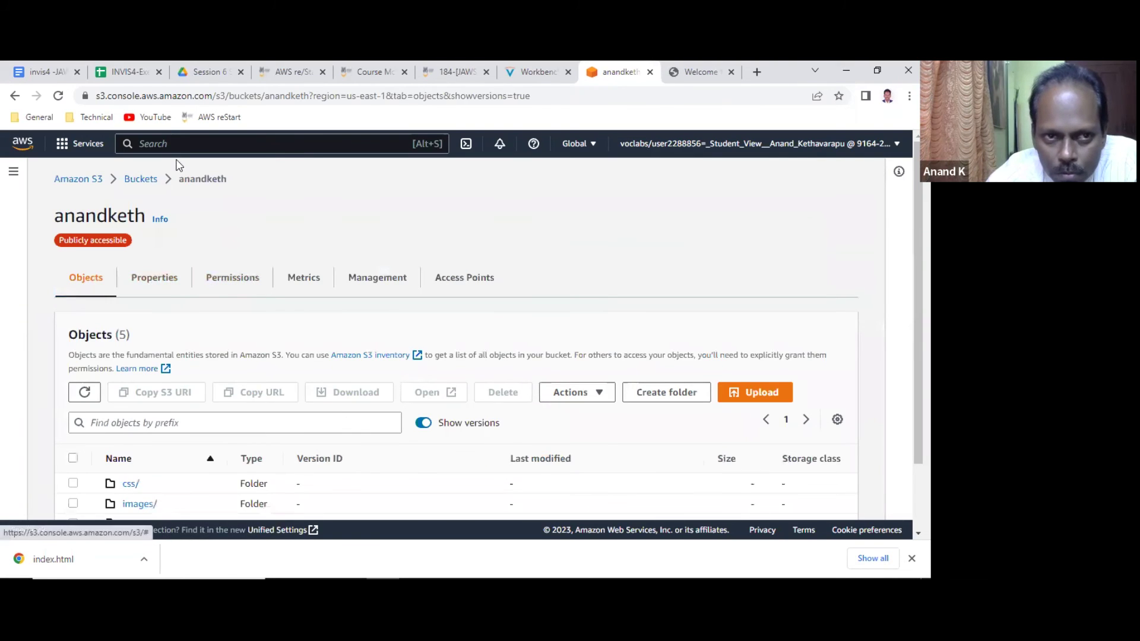
Check the remaining index.html versions, then switch to the café website tab.
scroll(261, 384, "down", 2)
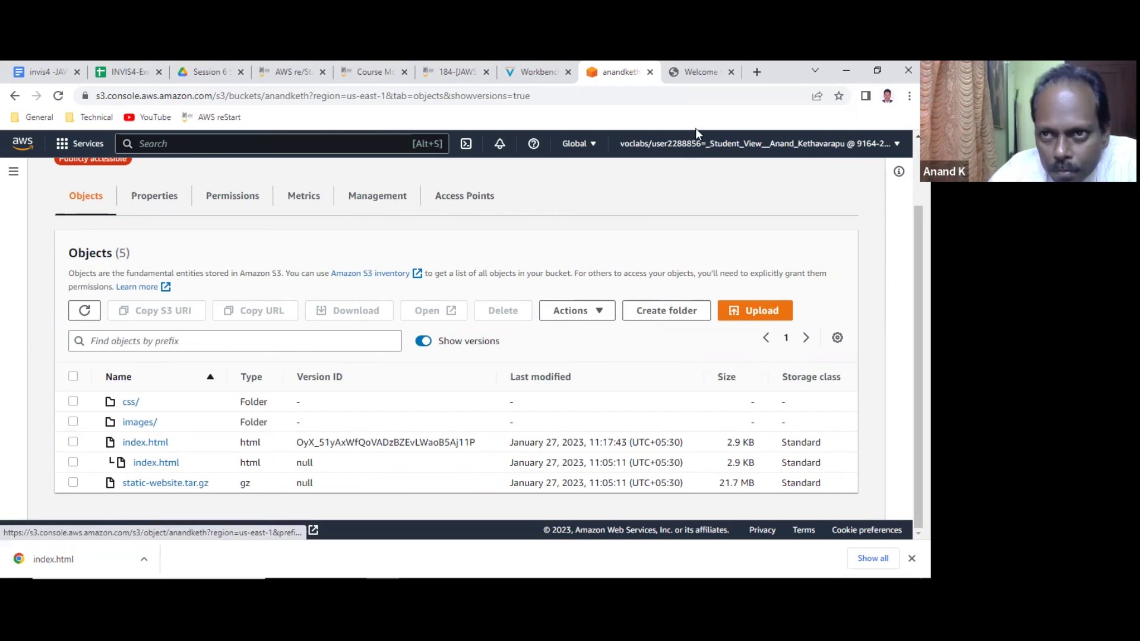
left_click(699, 72)
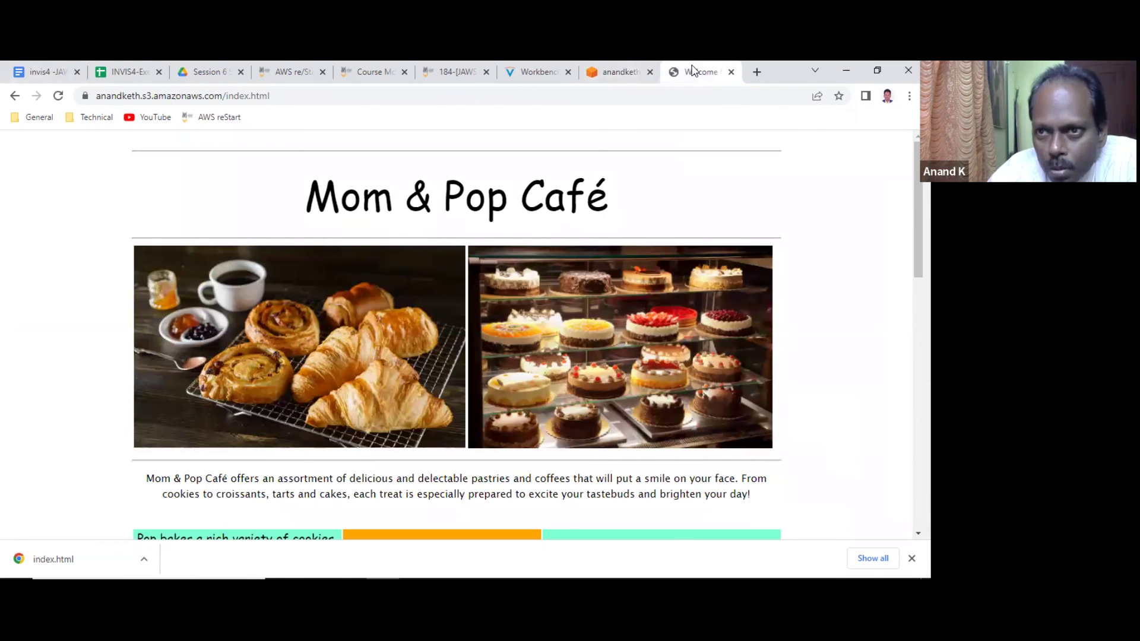
Reload the café site to show the restored 'Welcome to Mom & Pop Café!' page, then return to S3.
left_click(58, 97)
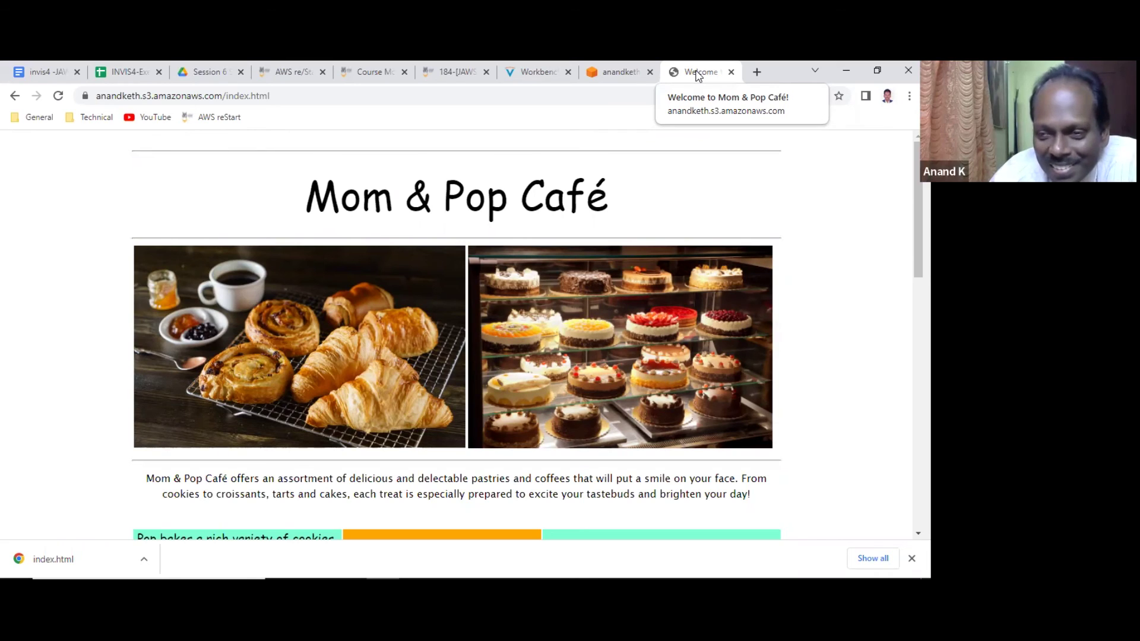
left_click(620, 71)
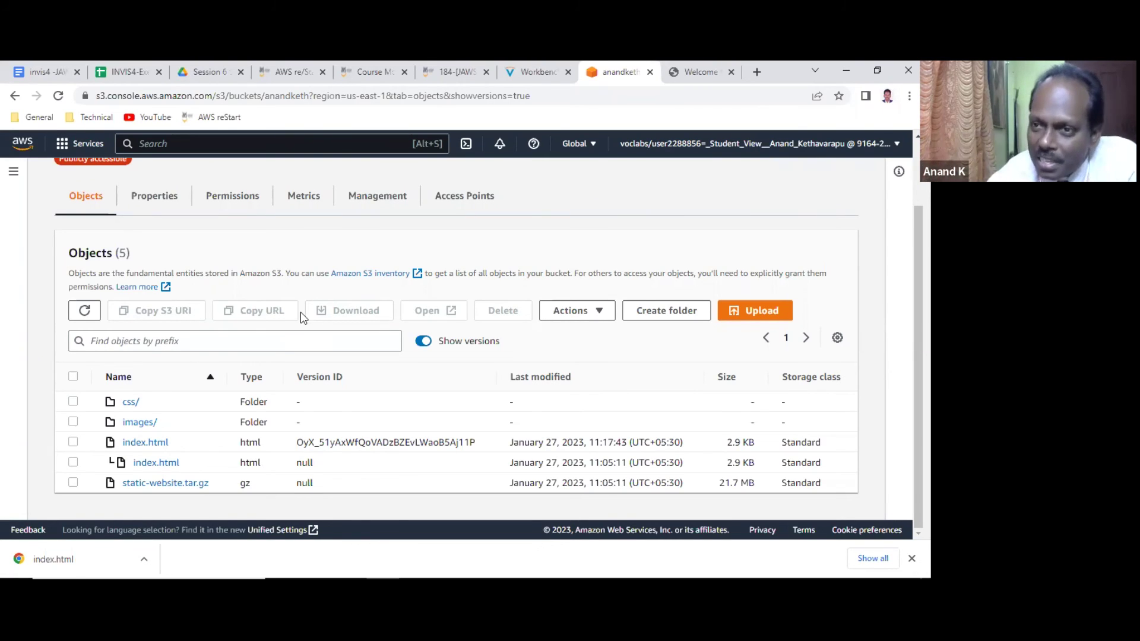
Set anandketh's Bucket Versioning to Suspend in Properties, acknowledging the warning and saving.
left_click(159, 197)
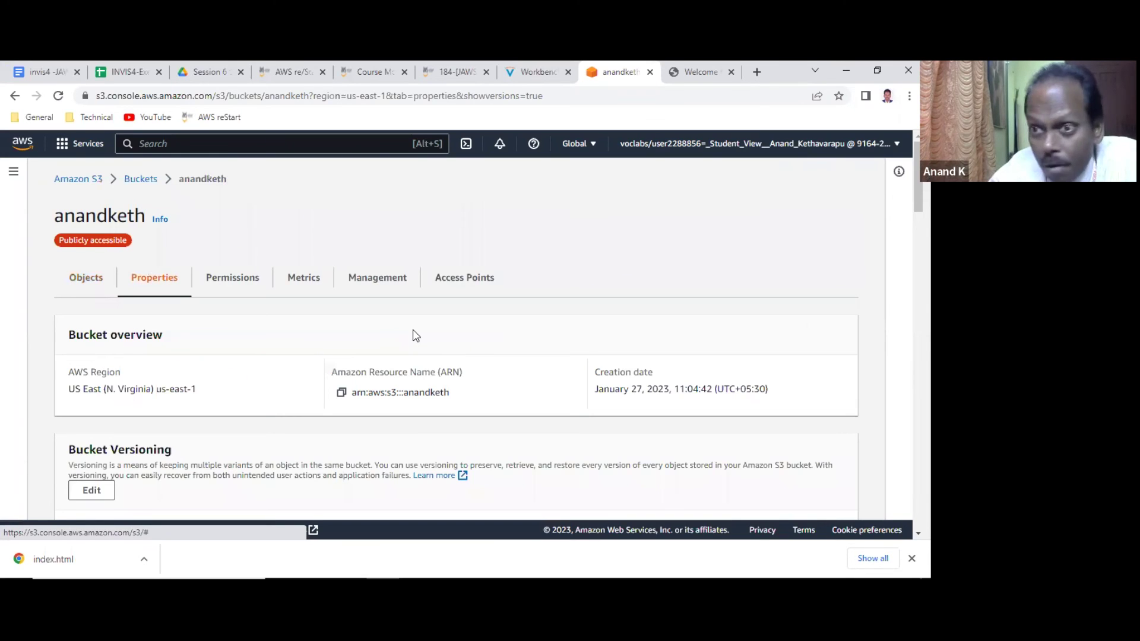
scroll(145, 338, "down", 3)
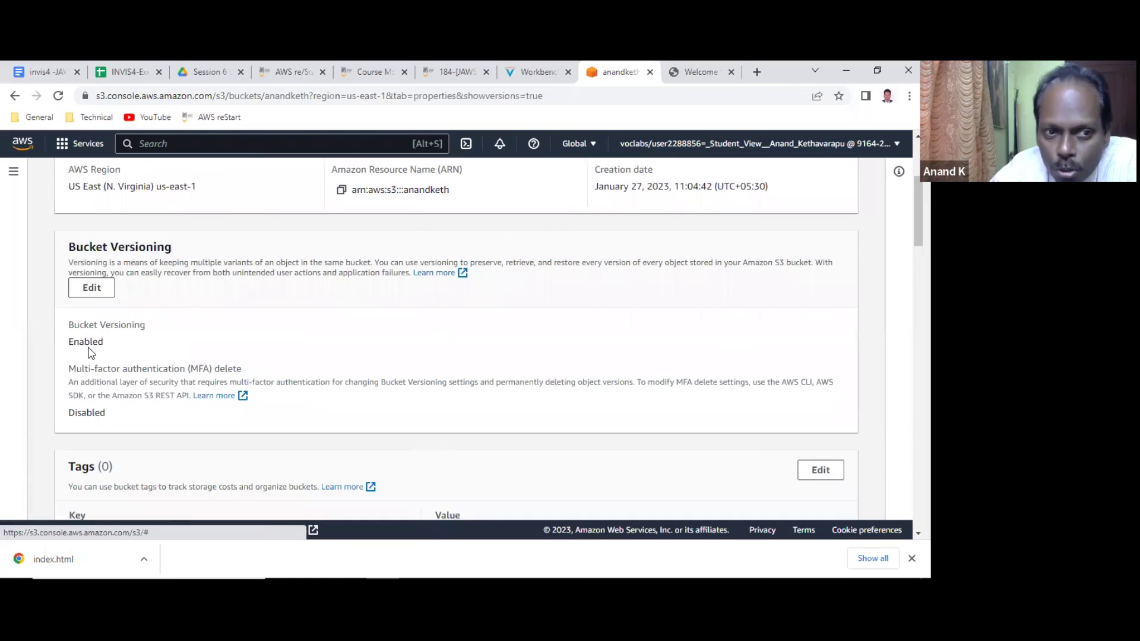
left_click(89, 296)
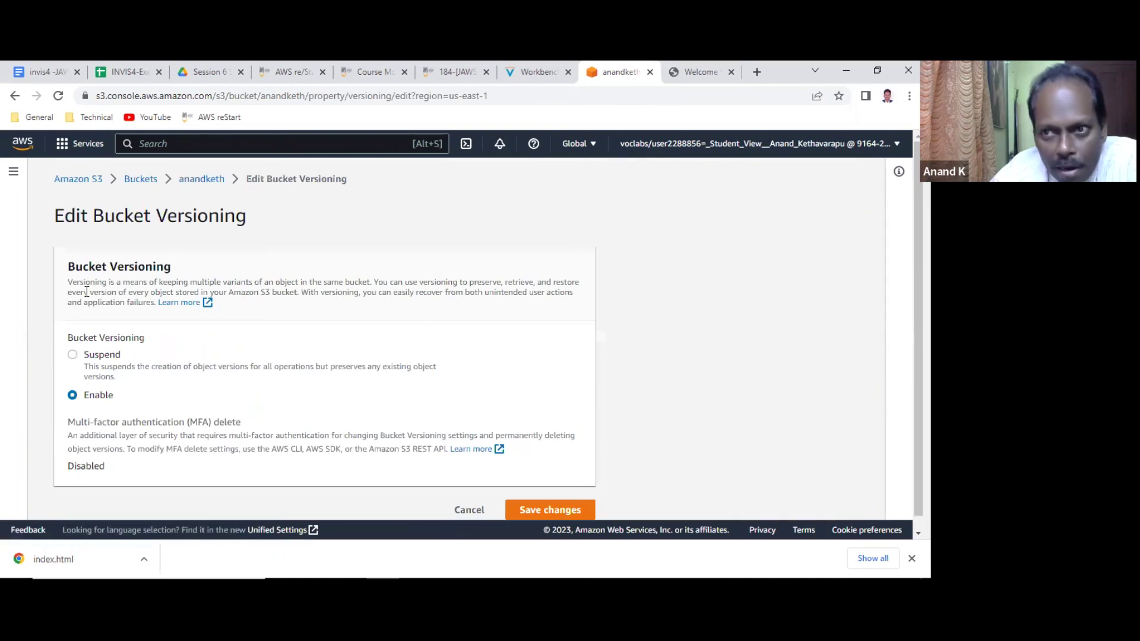
left_click(101, 354)
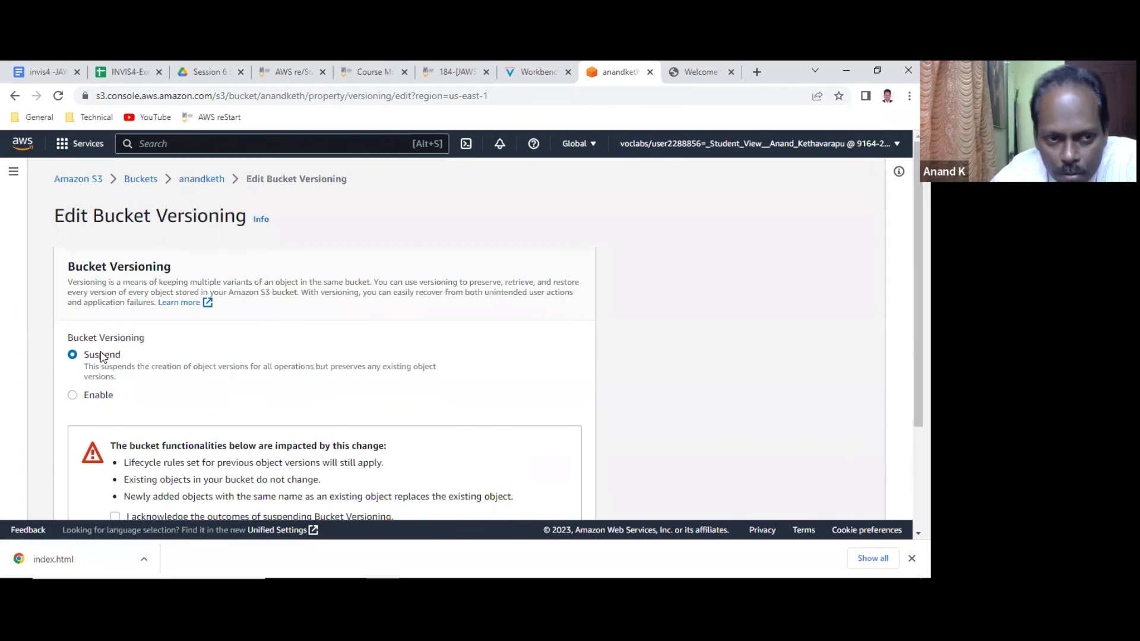
scroll(324, 355, "down", 3)
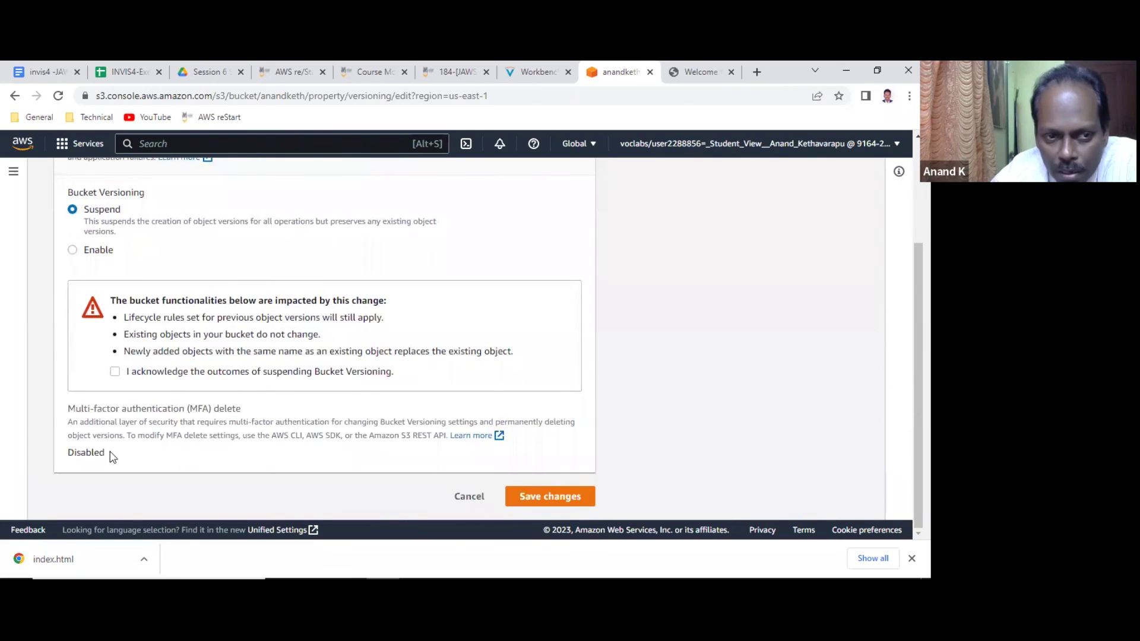
left_click(523, 496)
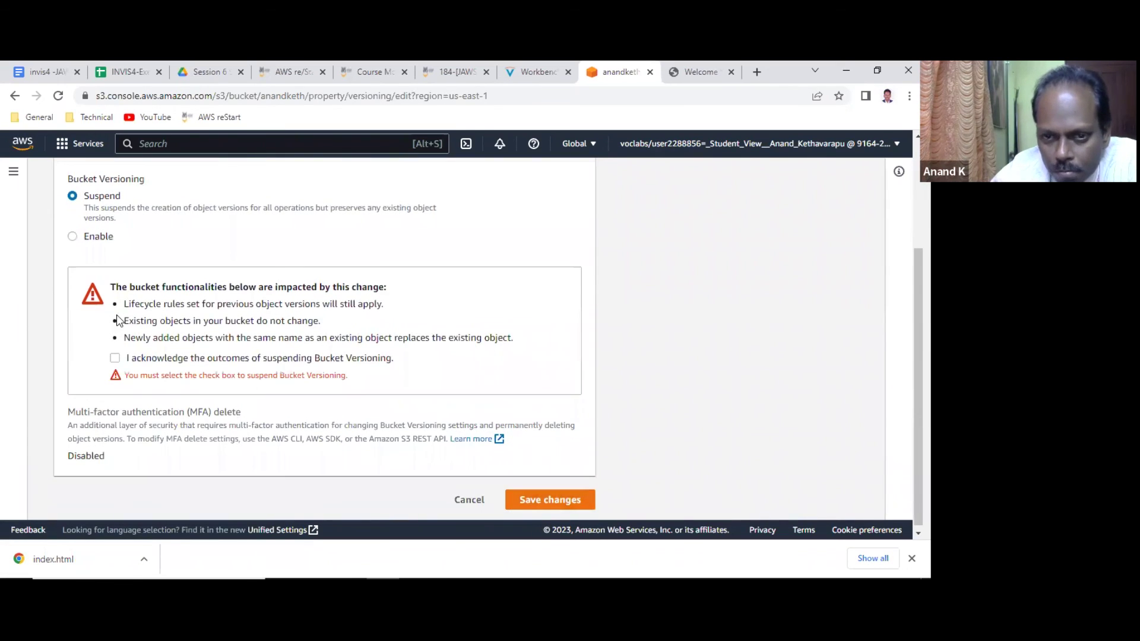
left_click(115, 358)
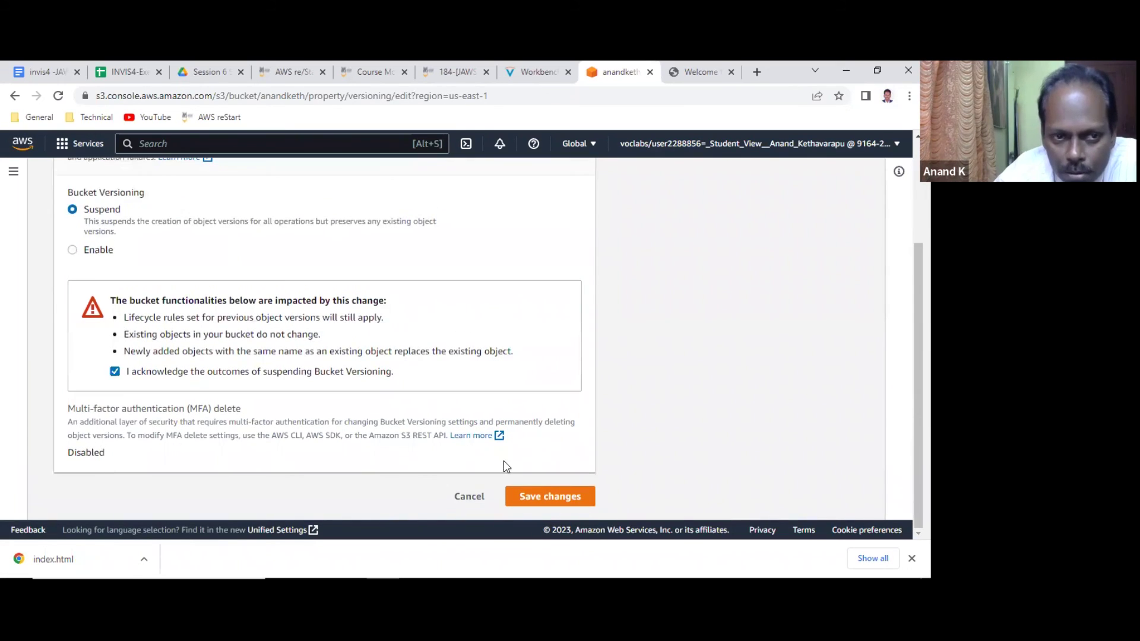
left_click(557, 496)
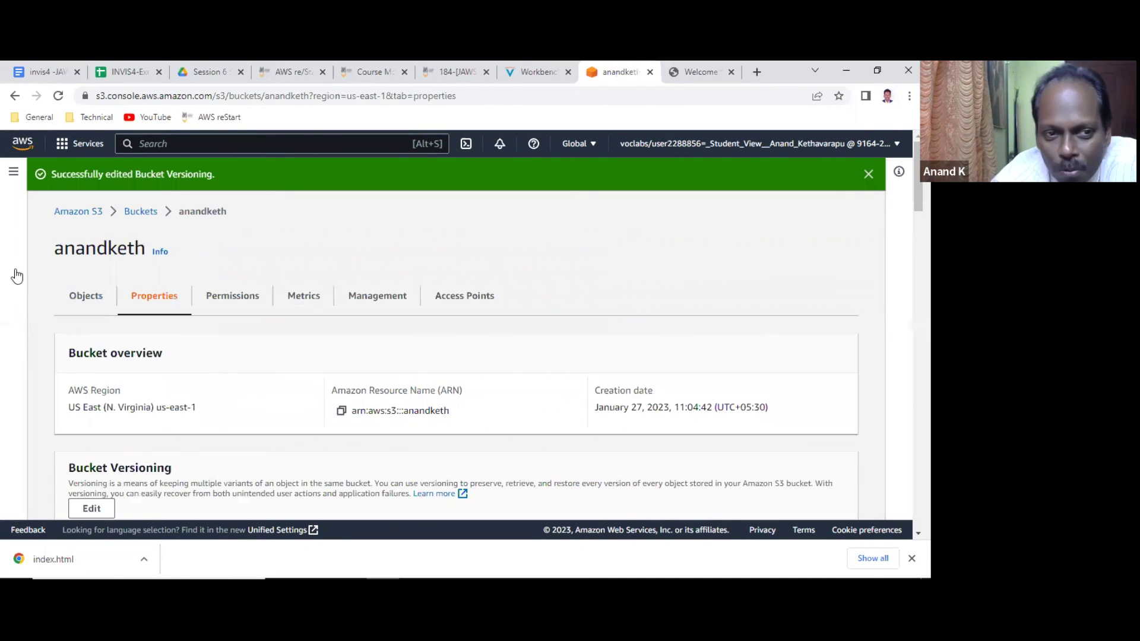
left_click(89, 310)
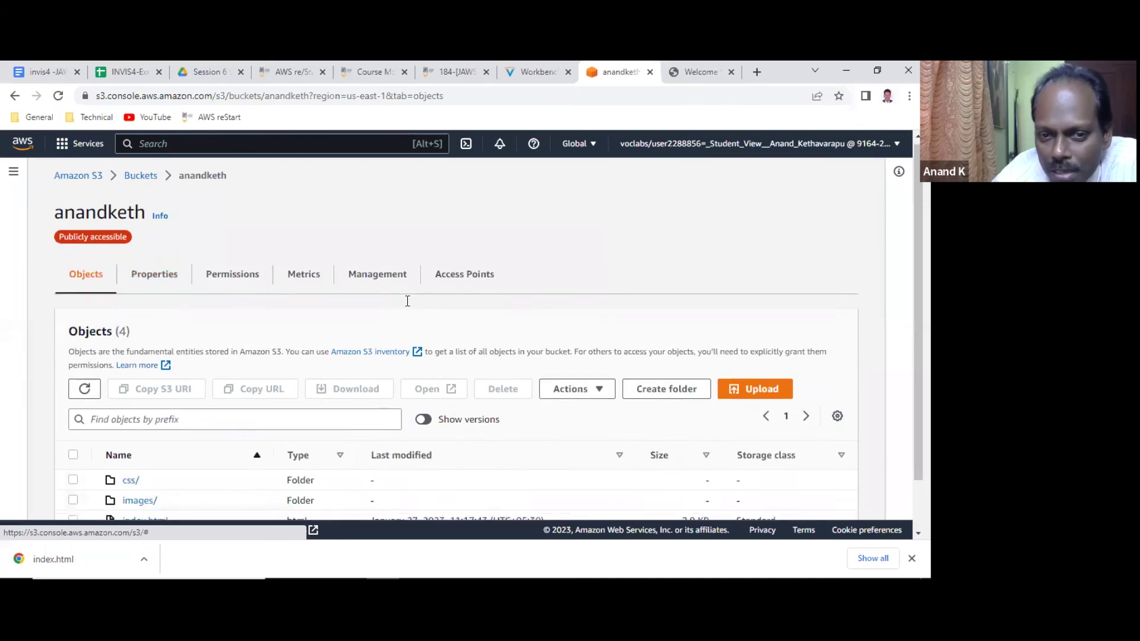
scroll(403, 300, "down", 1)
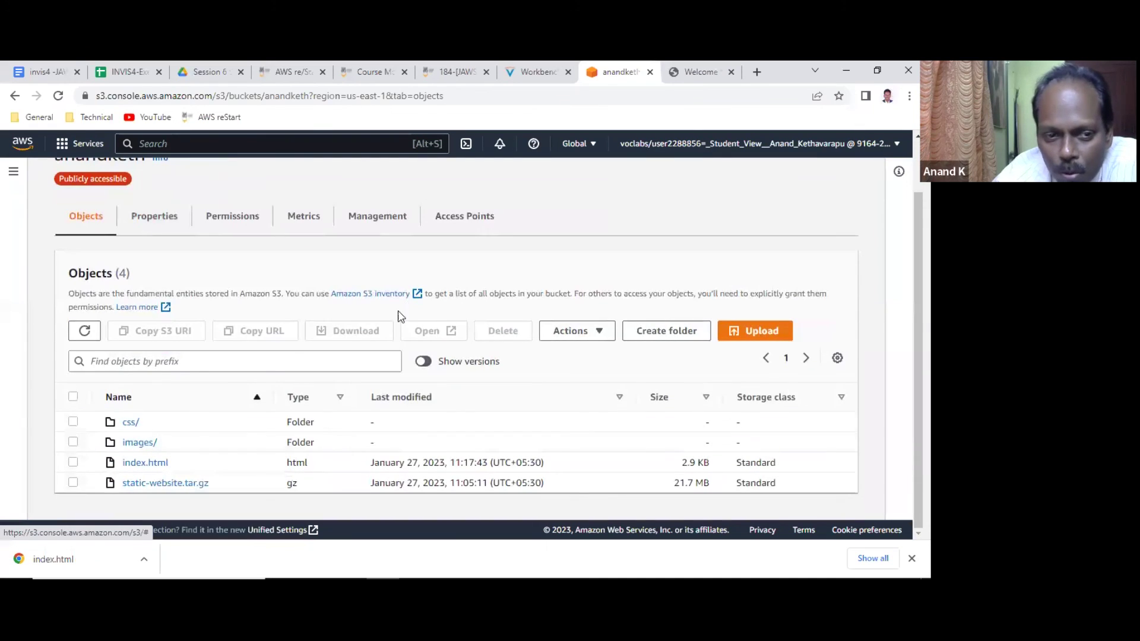
left_click(423, 361)
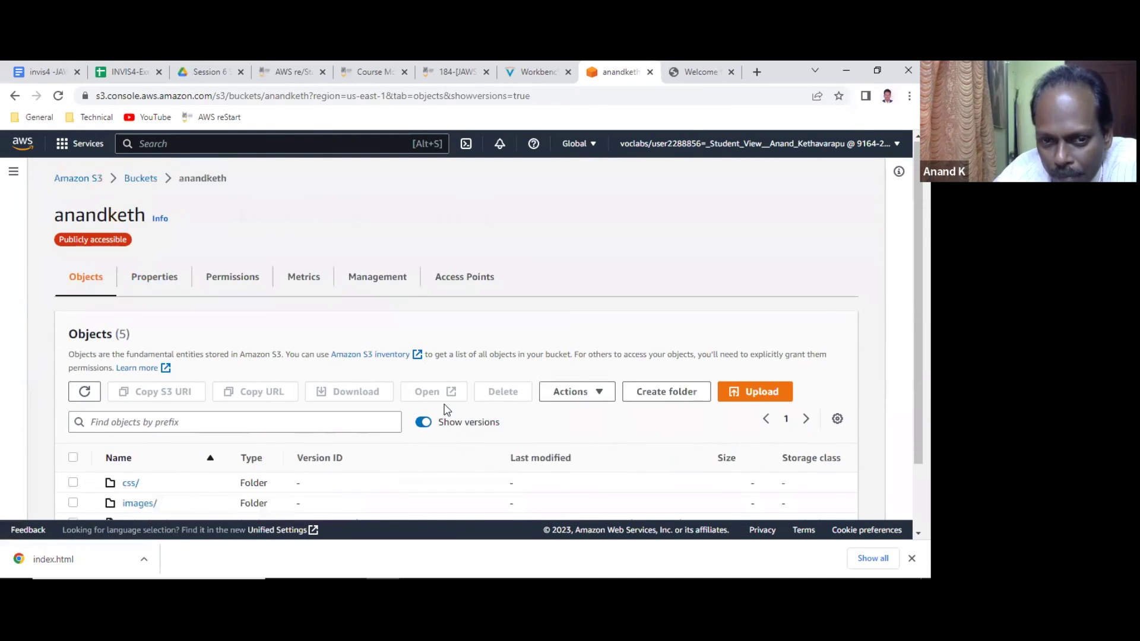
scroll(415, 368, "down", 1)
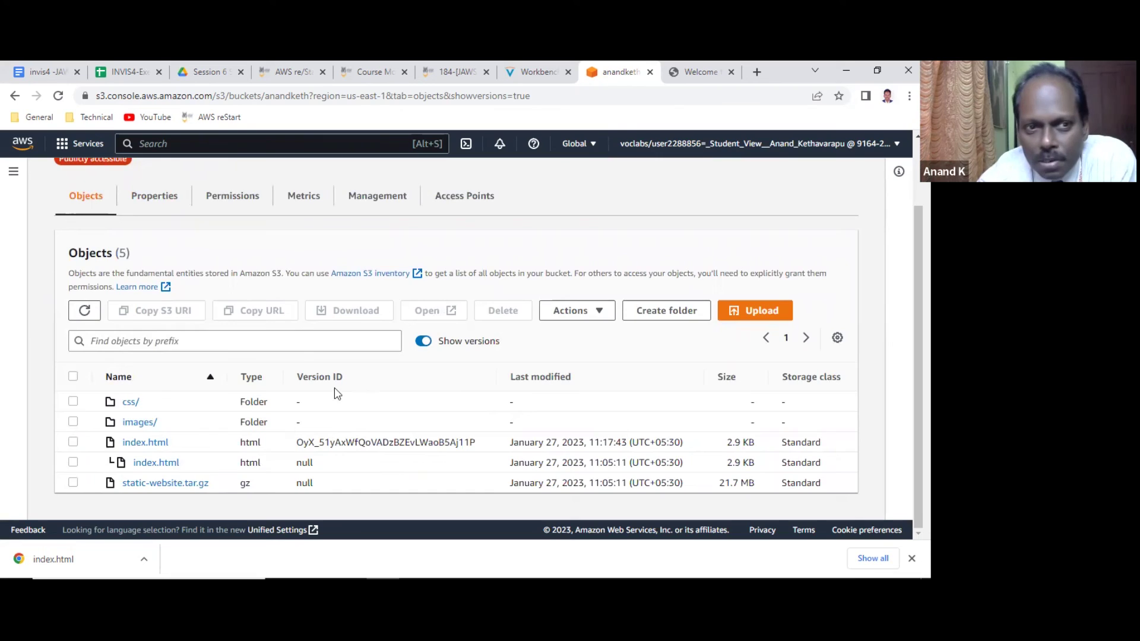
scroll(226, 347, "up", 2)
left_click(165, 286)
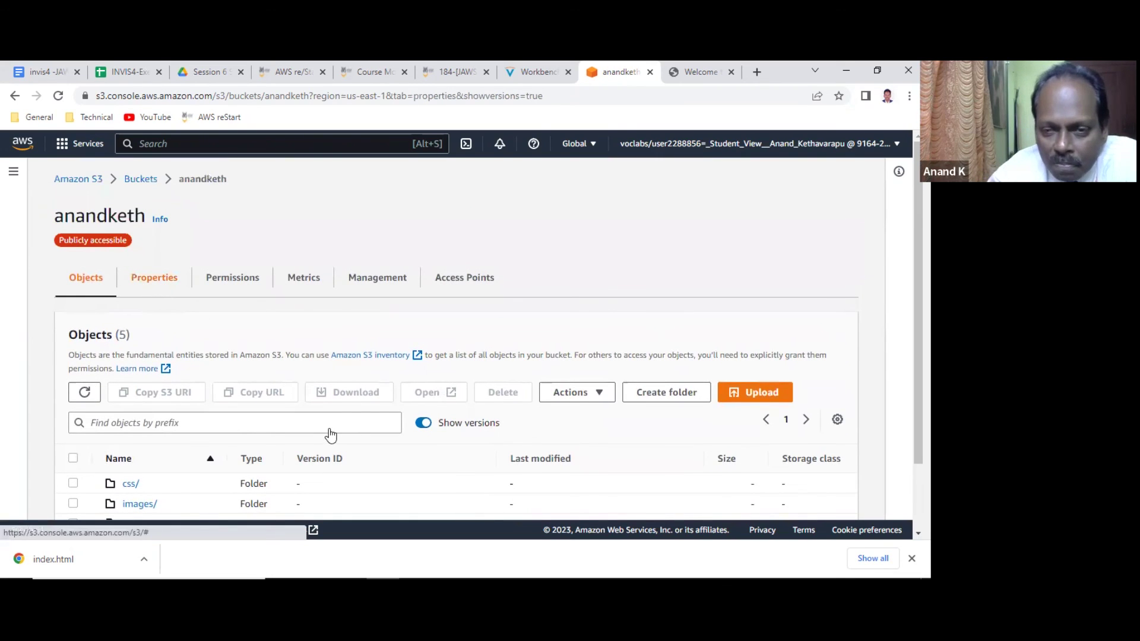